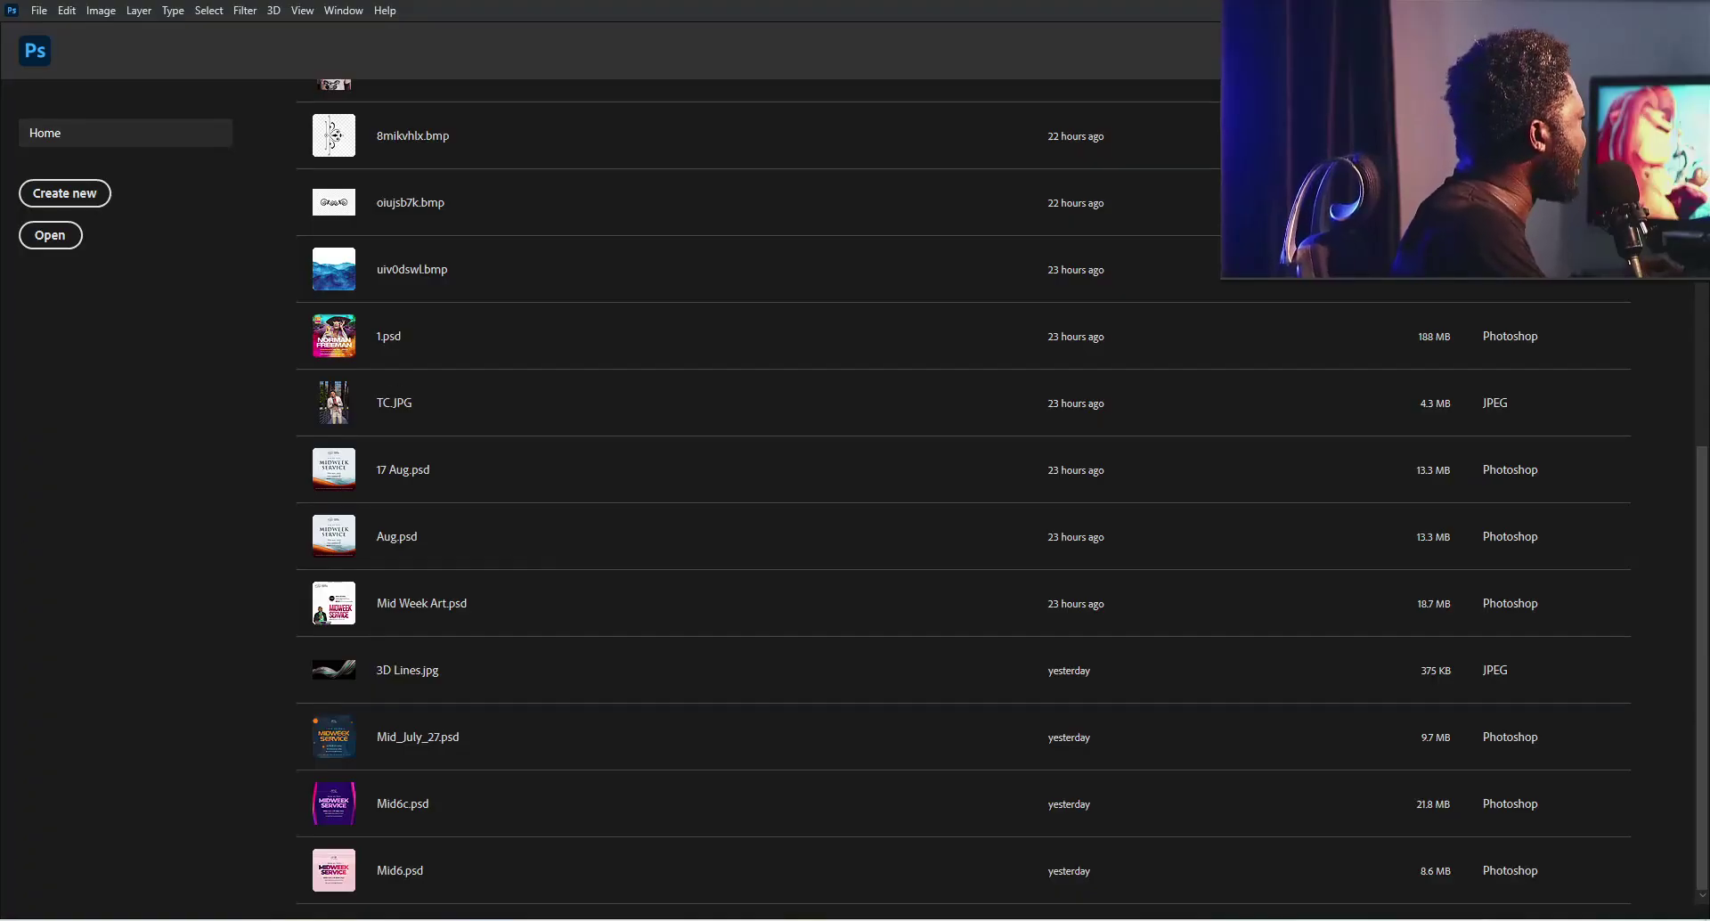
Step: Open Background.jpg and place Art.png in it, scaled to about 47% with the television standing on the cracked ground
drag(567, 157, 565, 40)
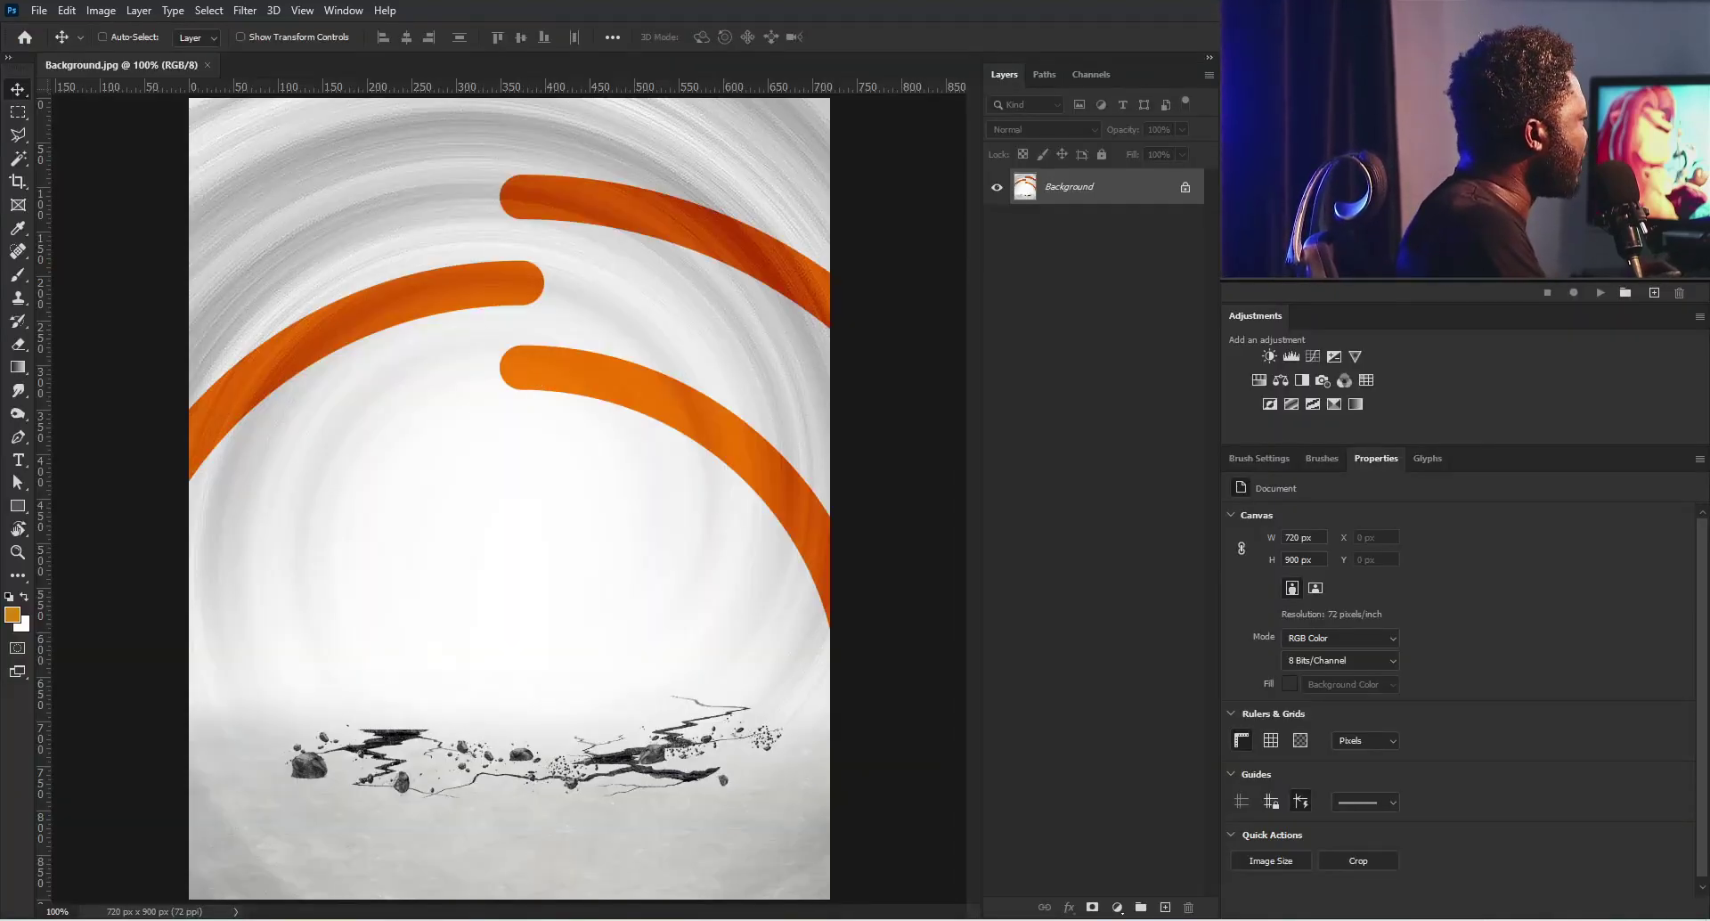
drag(455, 579, 458, 581)
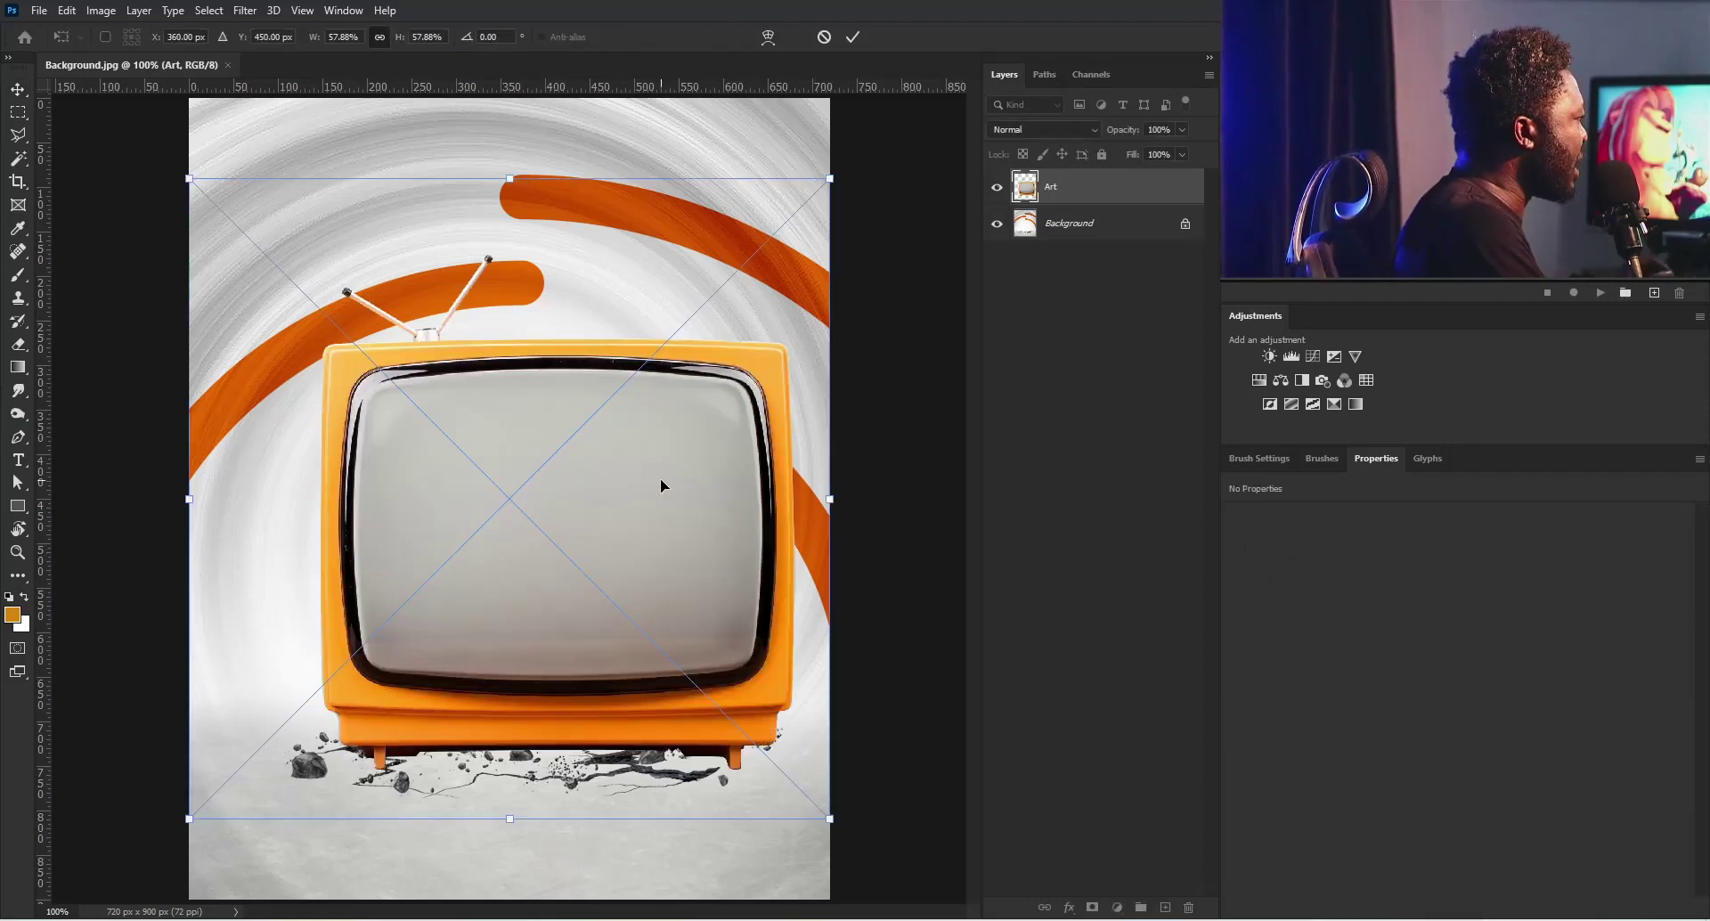
drag(831, 178, 750, 274)
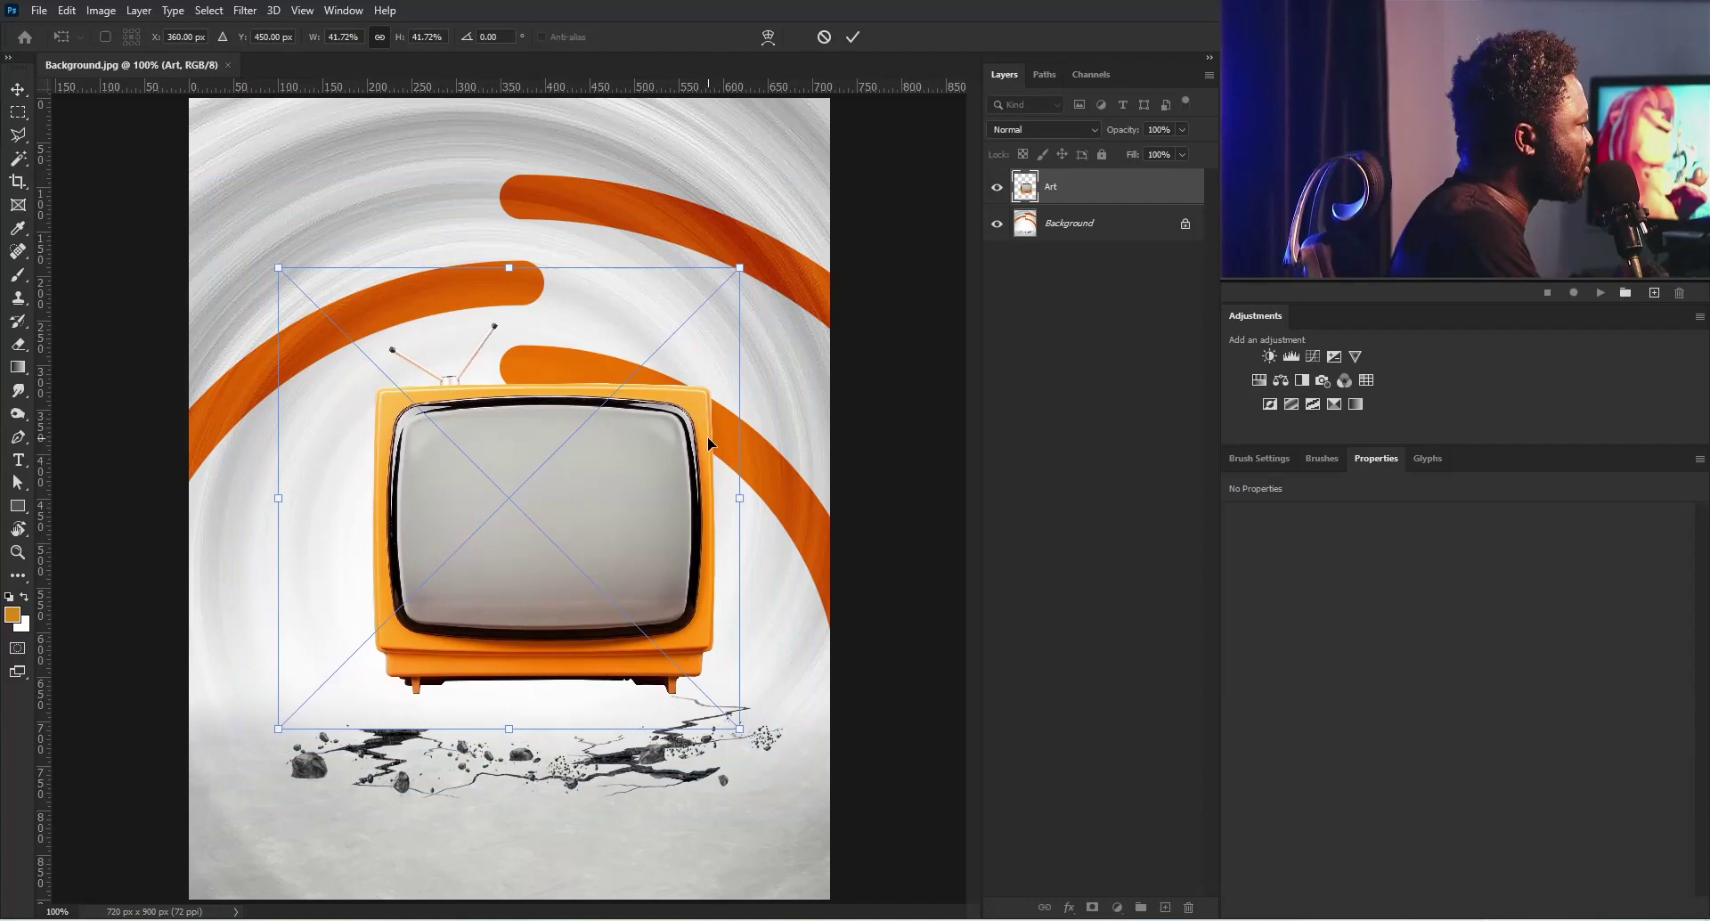
drag(707, 436, 680, 466)
drag(715, 302, 745, 265)
drag(638, 508, 635, 515)
key(Return)
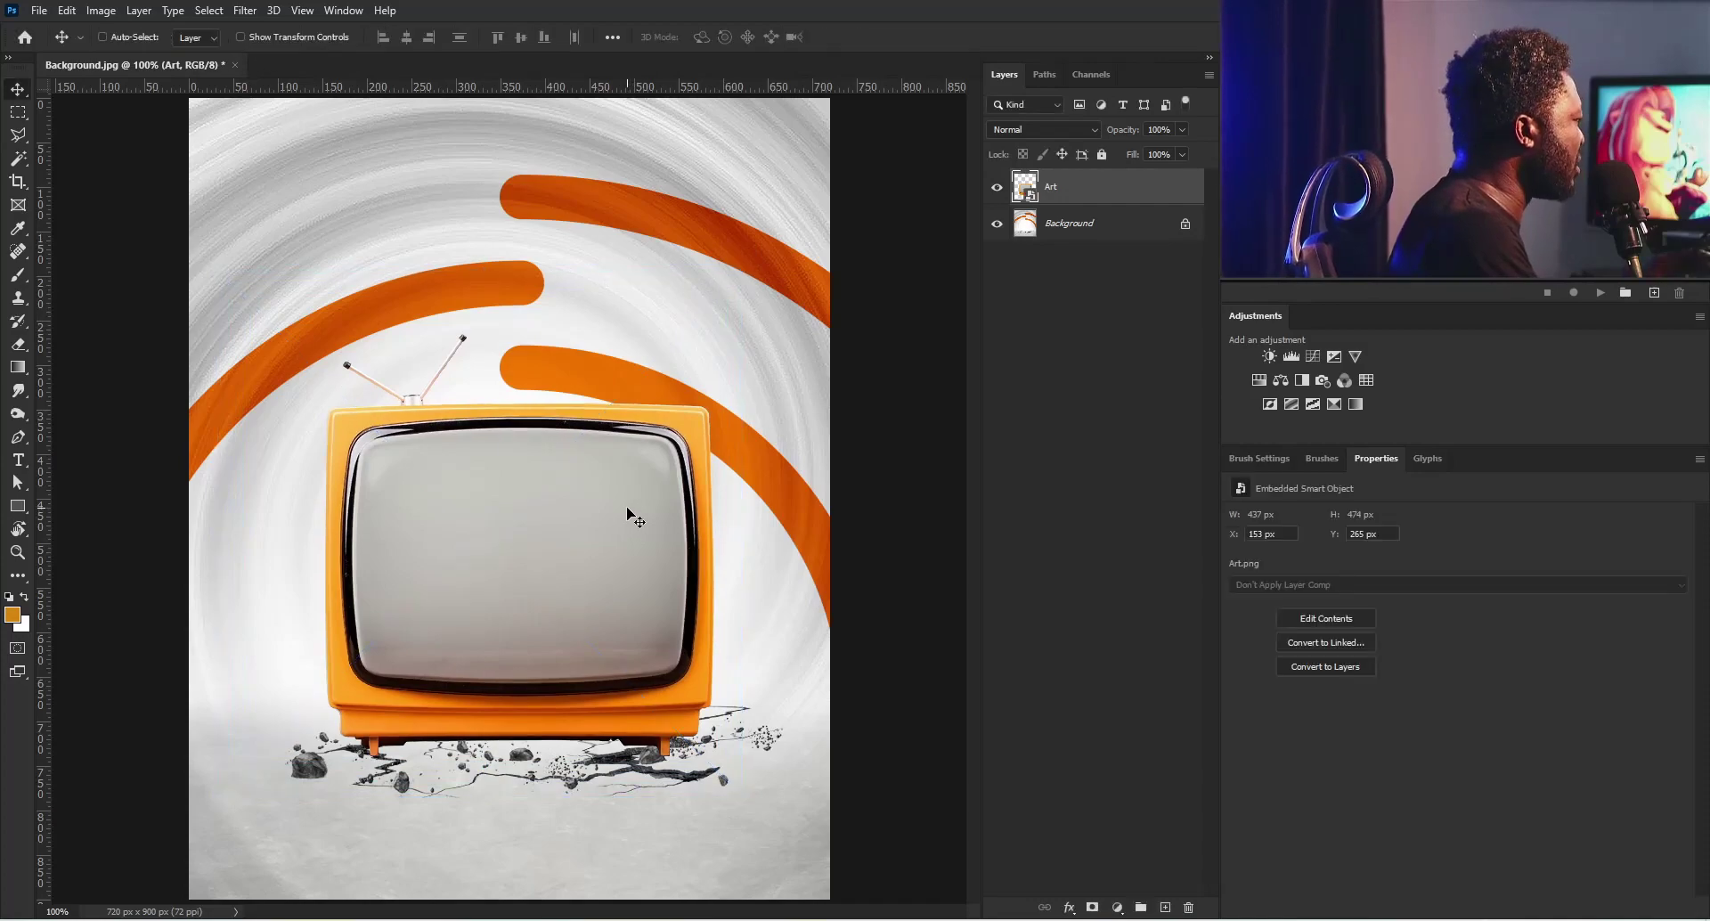
drag(446, 599, 526, 600)
drag(451, 668, 550, 388)
mouse_move(460, 553)
mouse_down()
mouse_move(483, 567)
mouse_move(447, 564)
mouse_up()
Step: Rotate the television slightly counterclockwise so it tilts on the cracked ground
scroll(448, 563, up, 2)
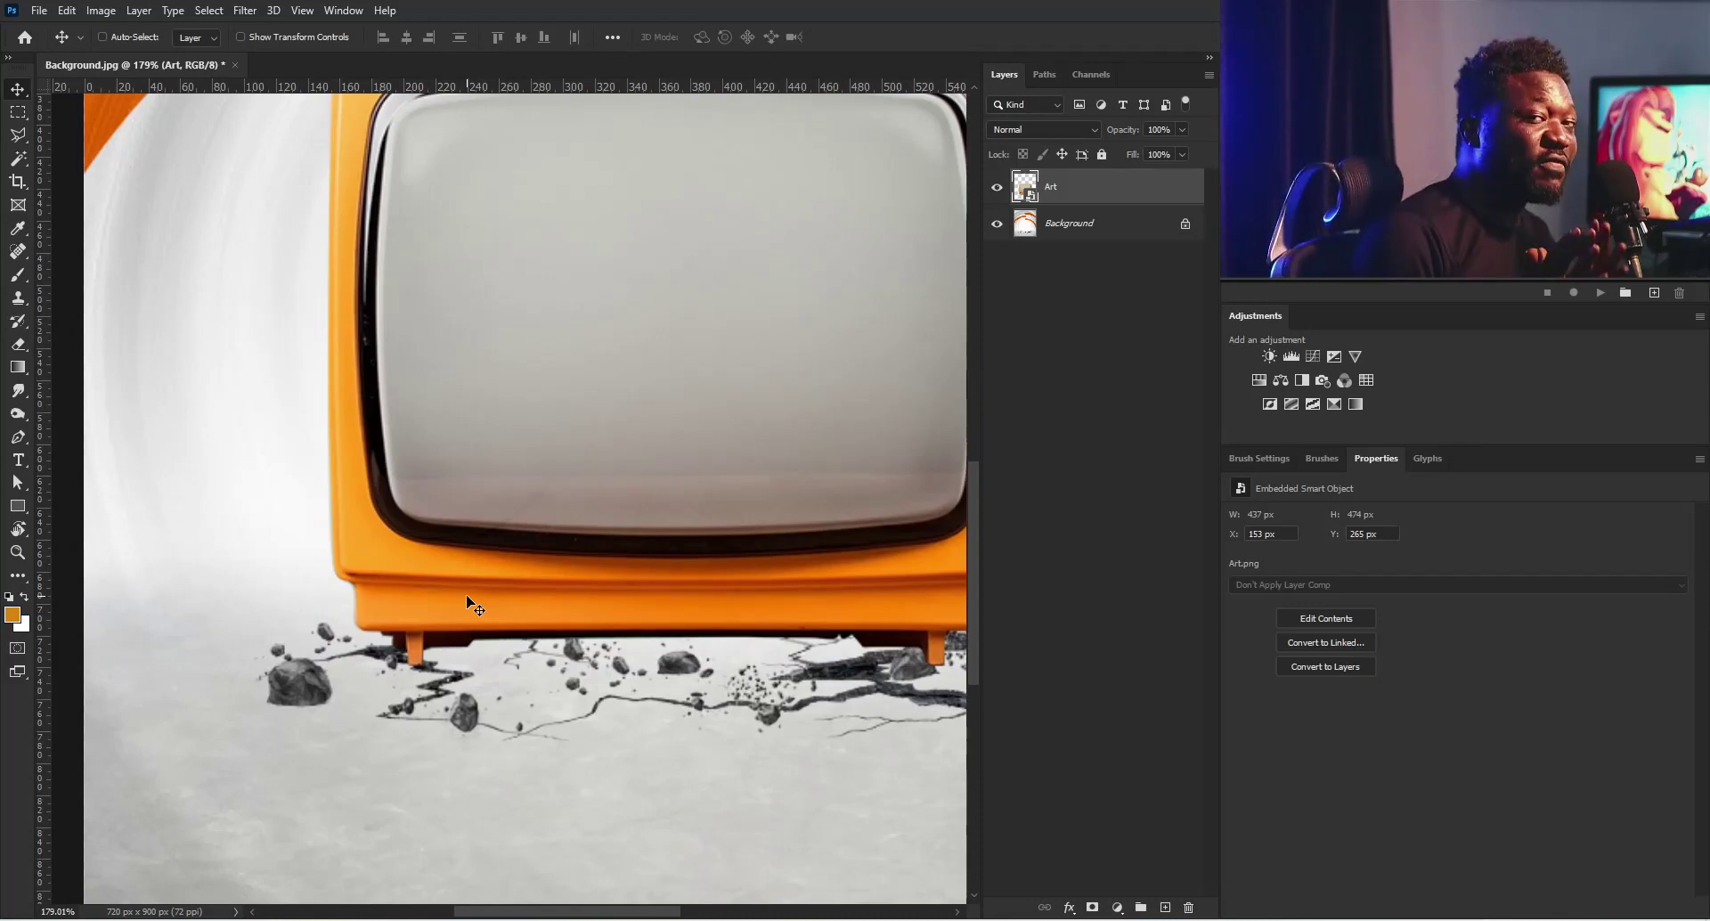
key(ctrl)
key(ctrl+t)
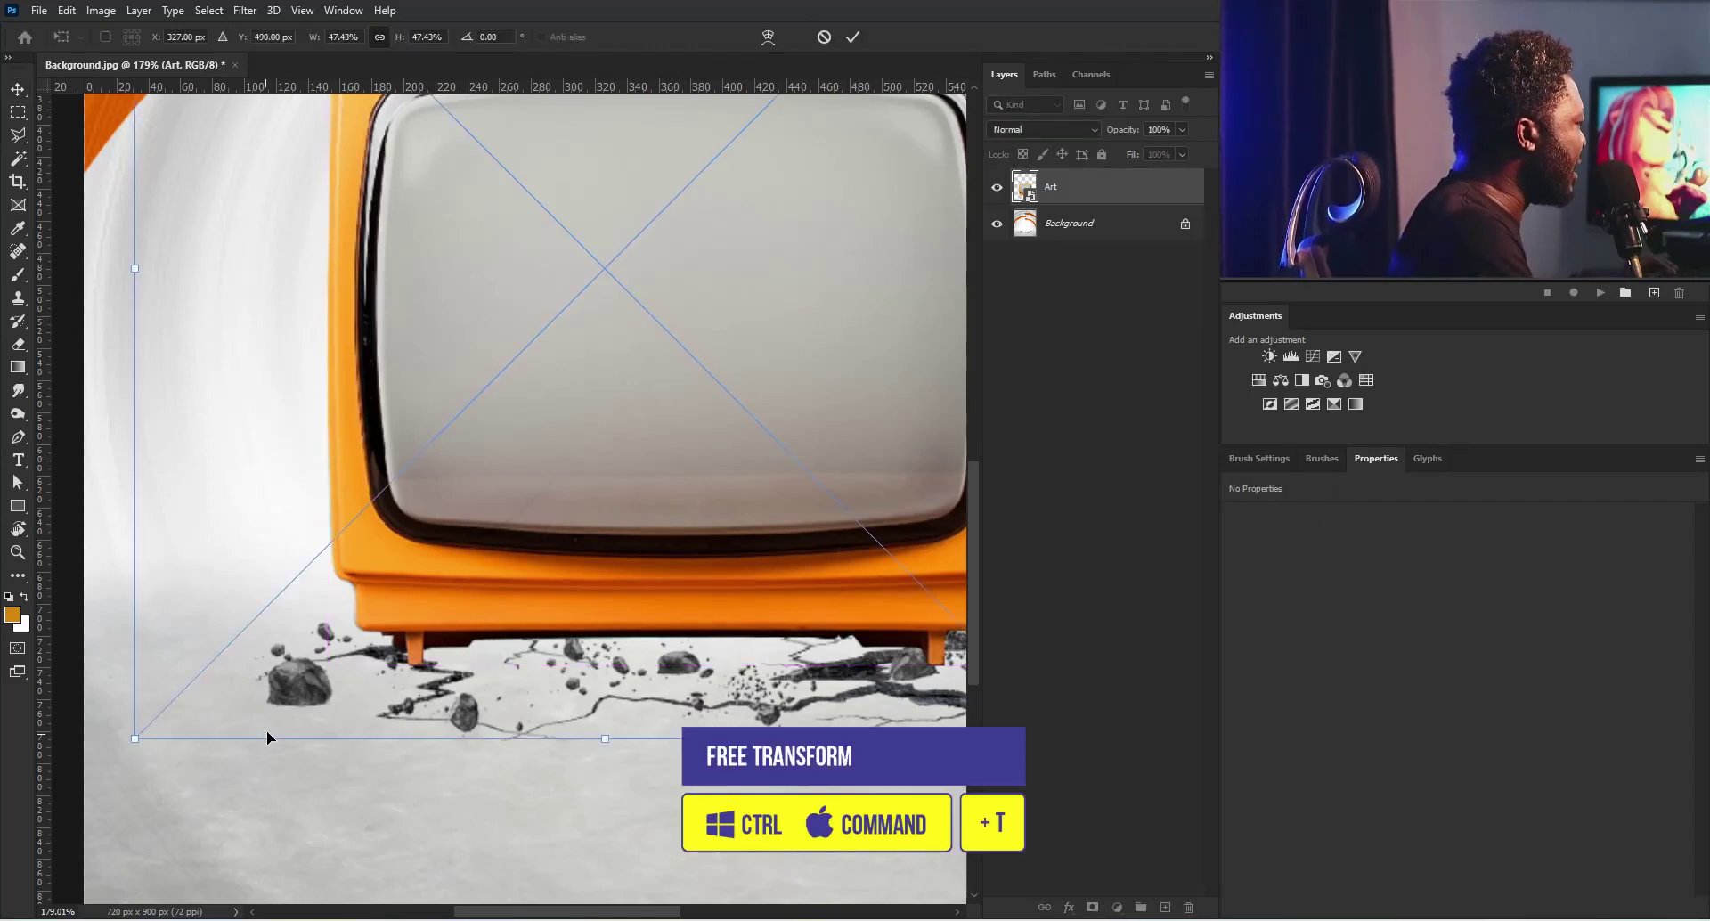
drag(172, 770, 229, 763)
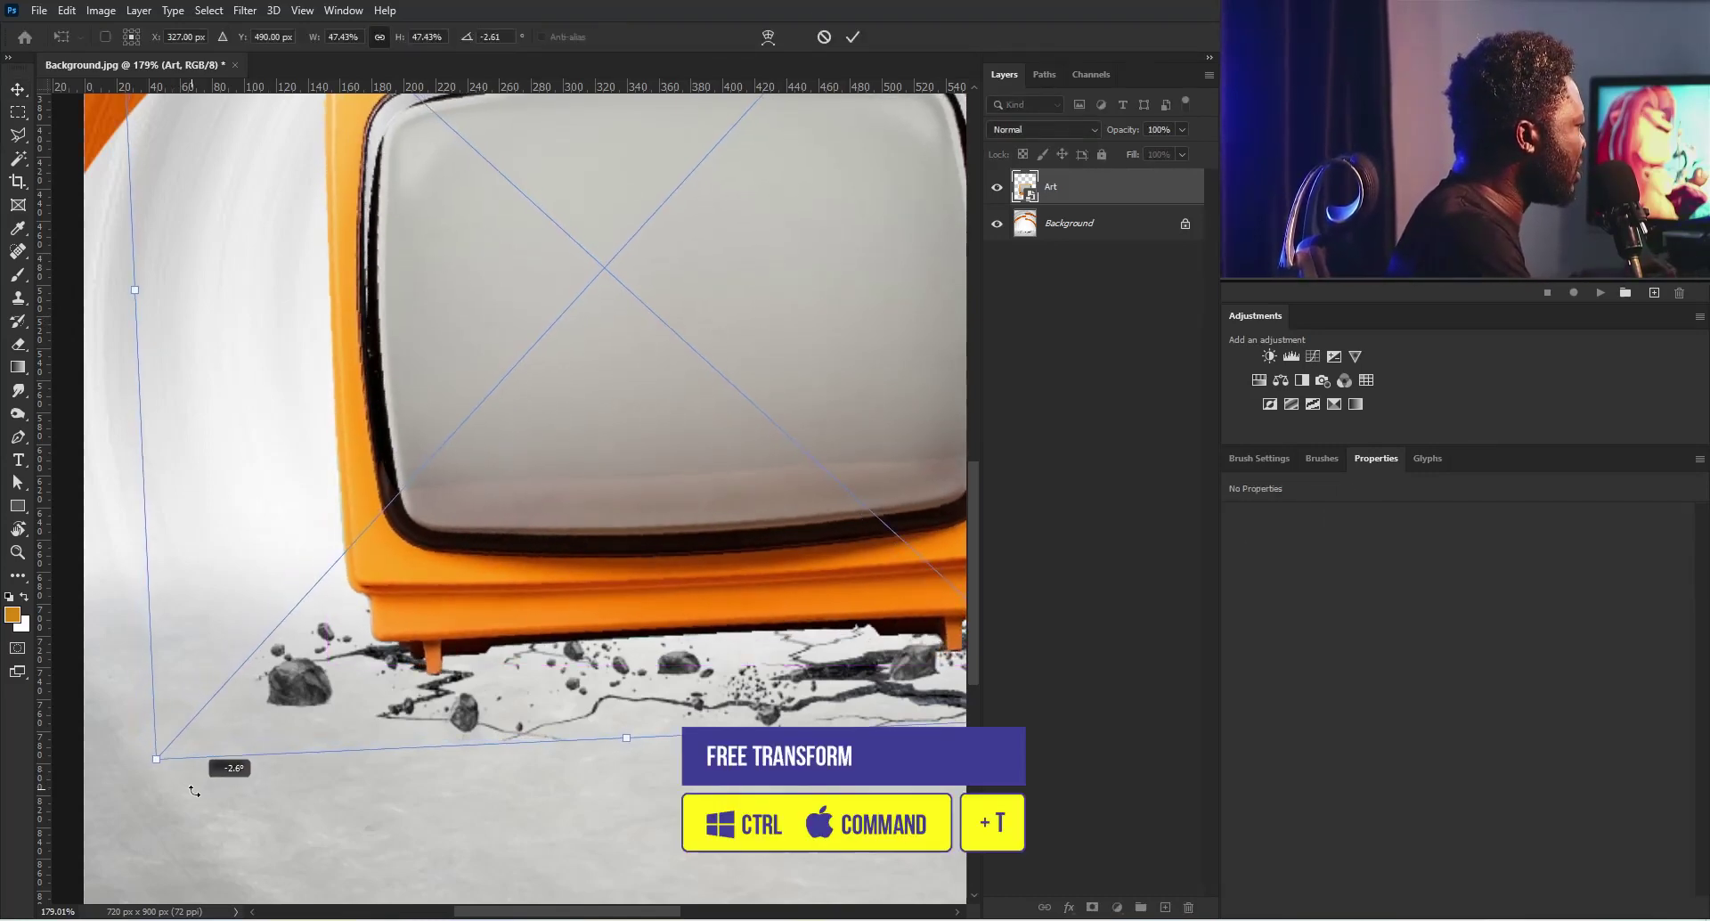
scroll(364, 602, down, 3)
scroll(364, 602, up, 1)
drag(448, 588, 443, 594)
key(Return)
key(Return)
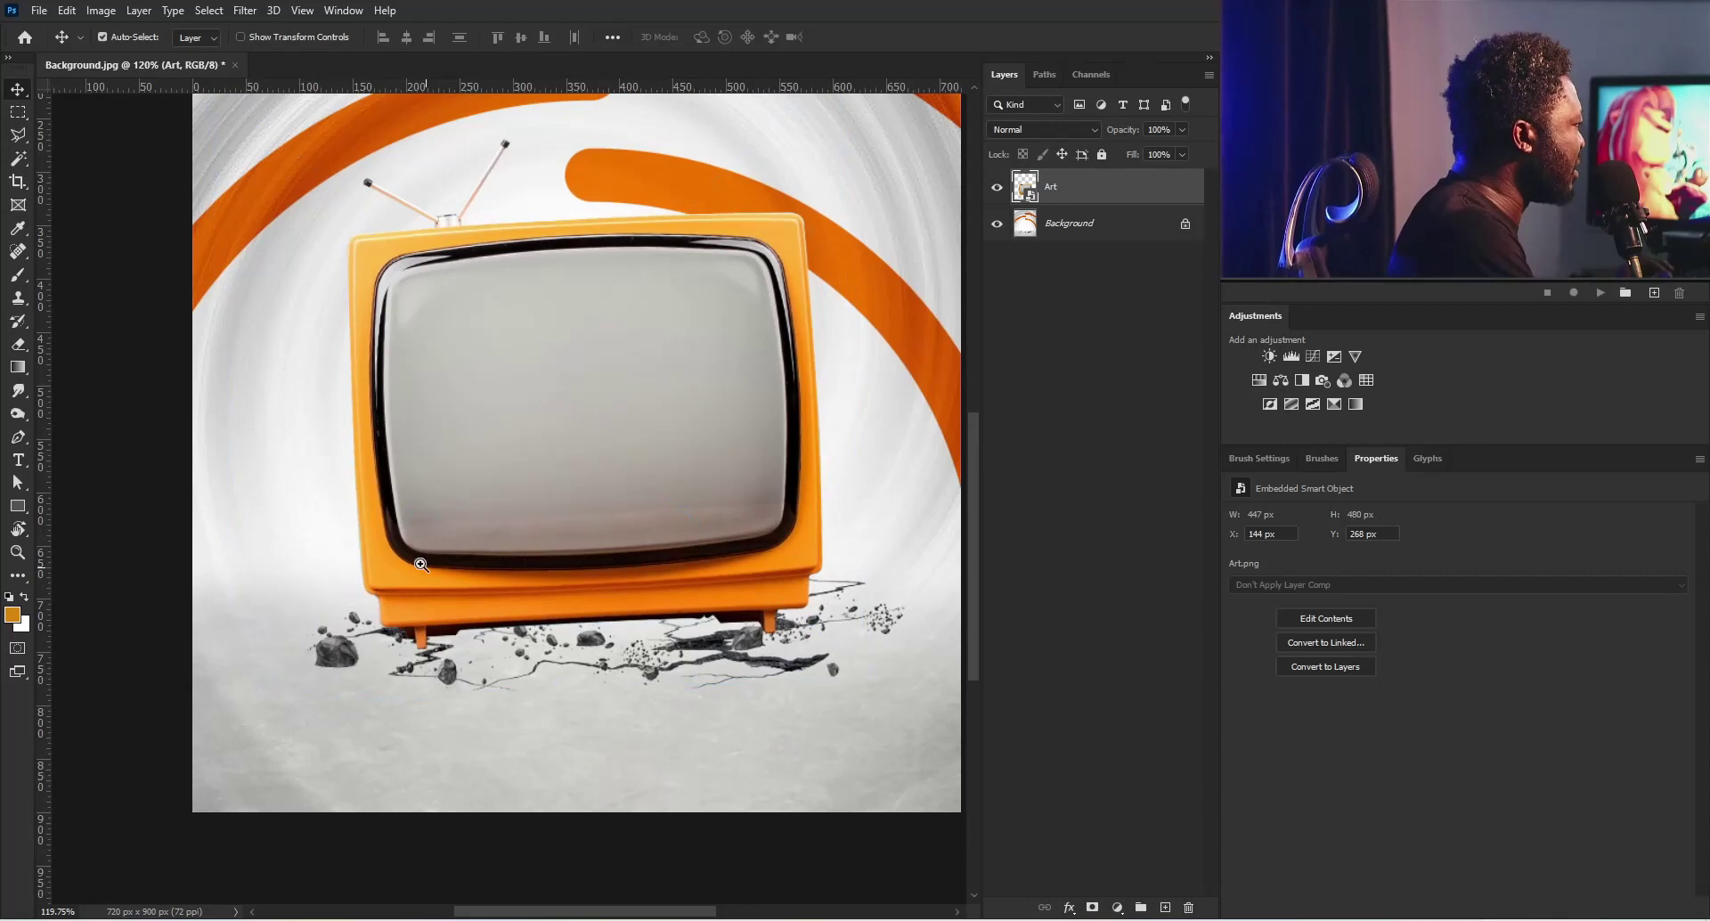
Step: Add a layer mask to the Art layer and hide the television's left leg using a polygonal selection filled with black
scroll(494, 498, up, 2)
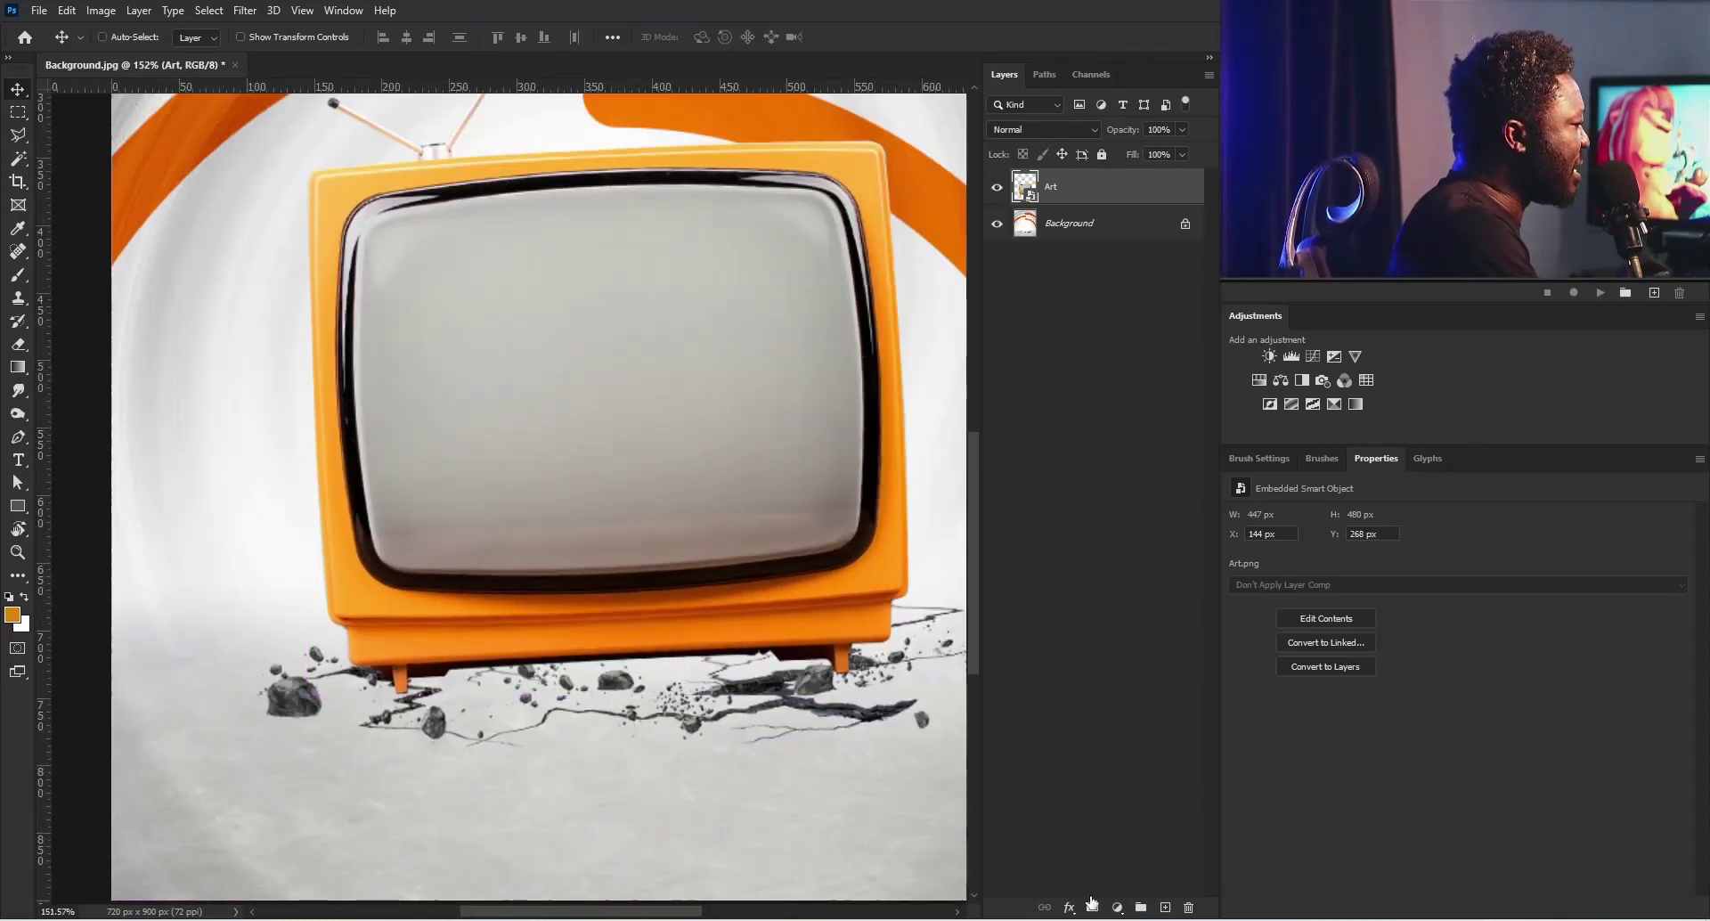
click(1092, 906)
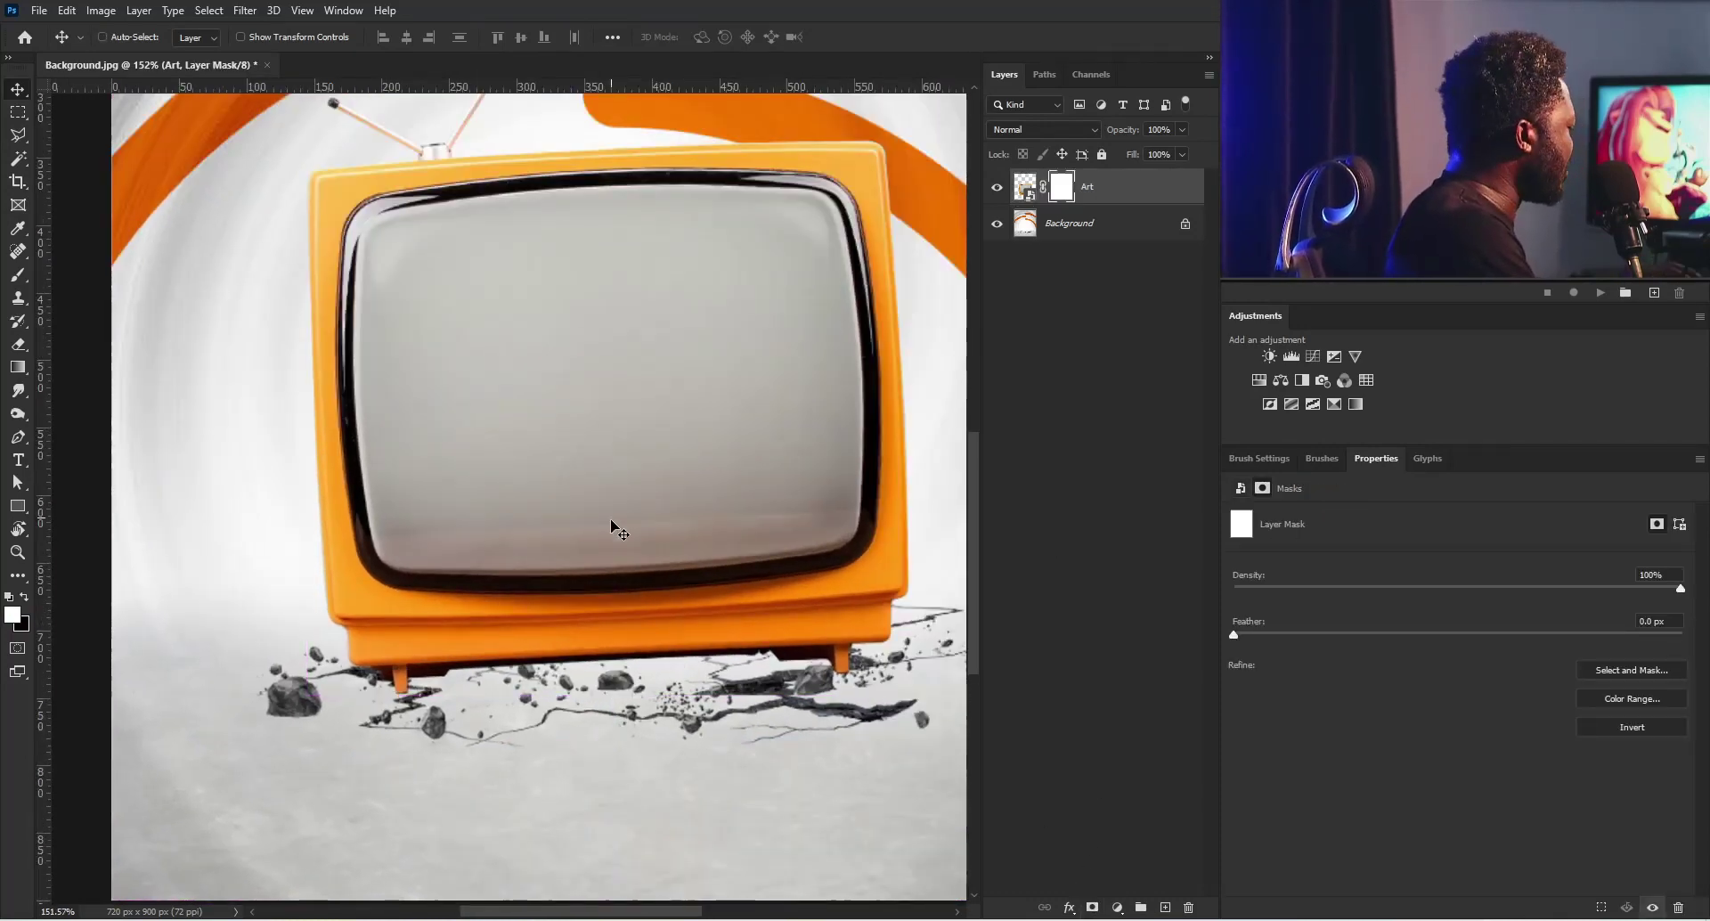
click(23, 140)
scroll(495, 717, up, 5)
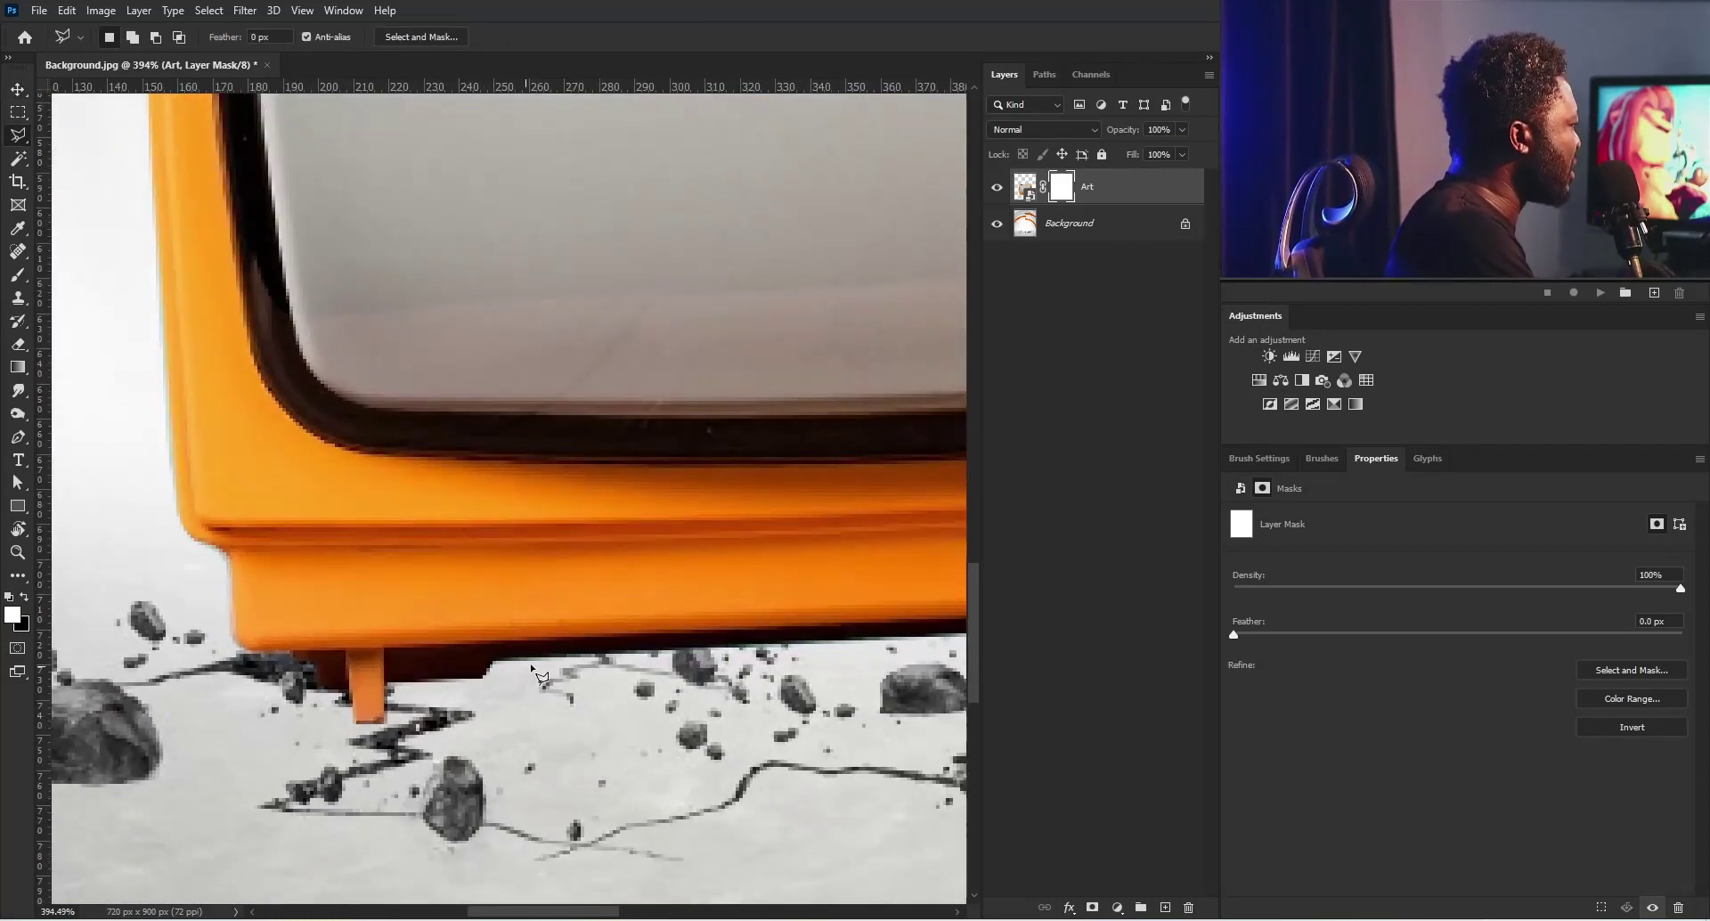
click(539, 659)
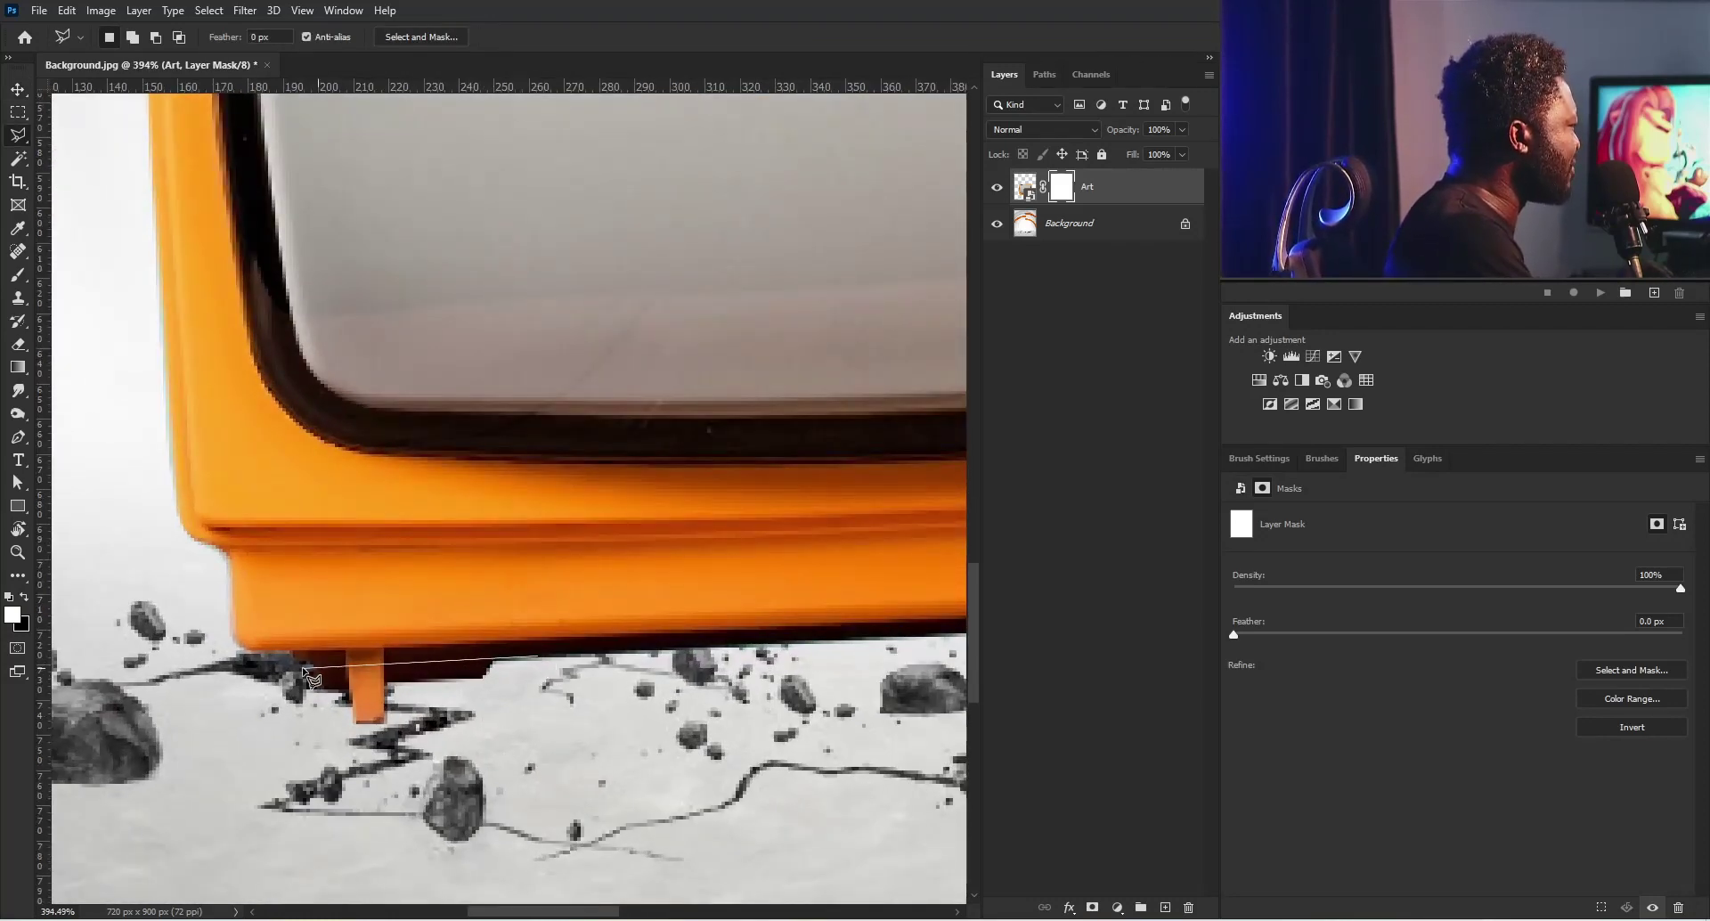
click(266, 684)
click(293, 758)
click(443, 760)
click(539, 660)
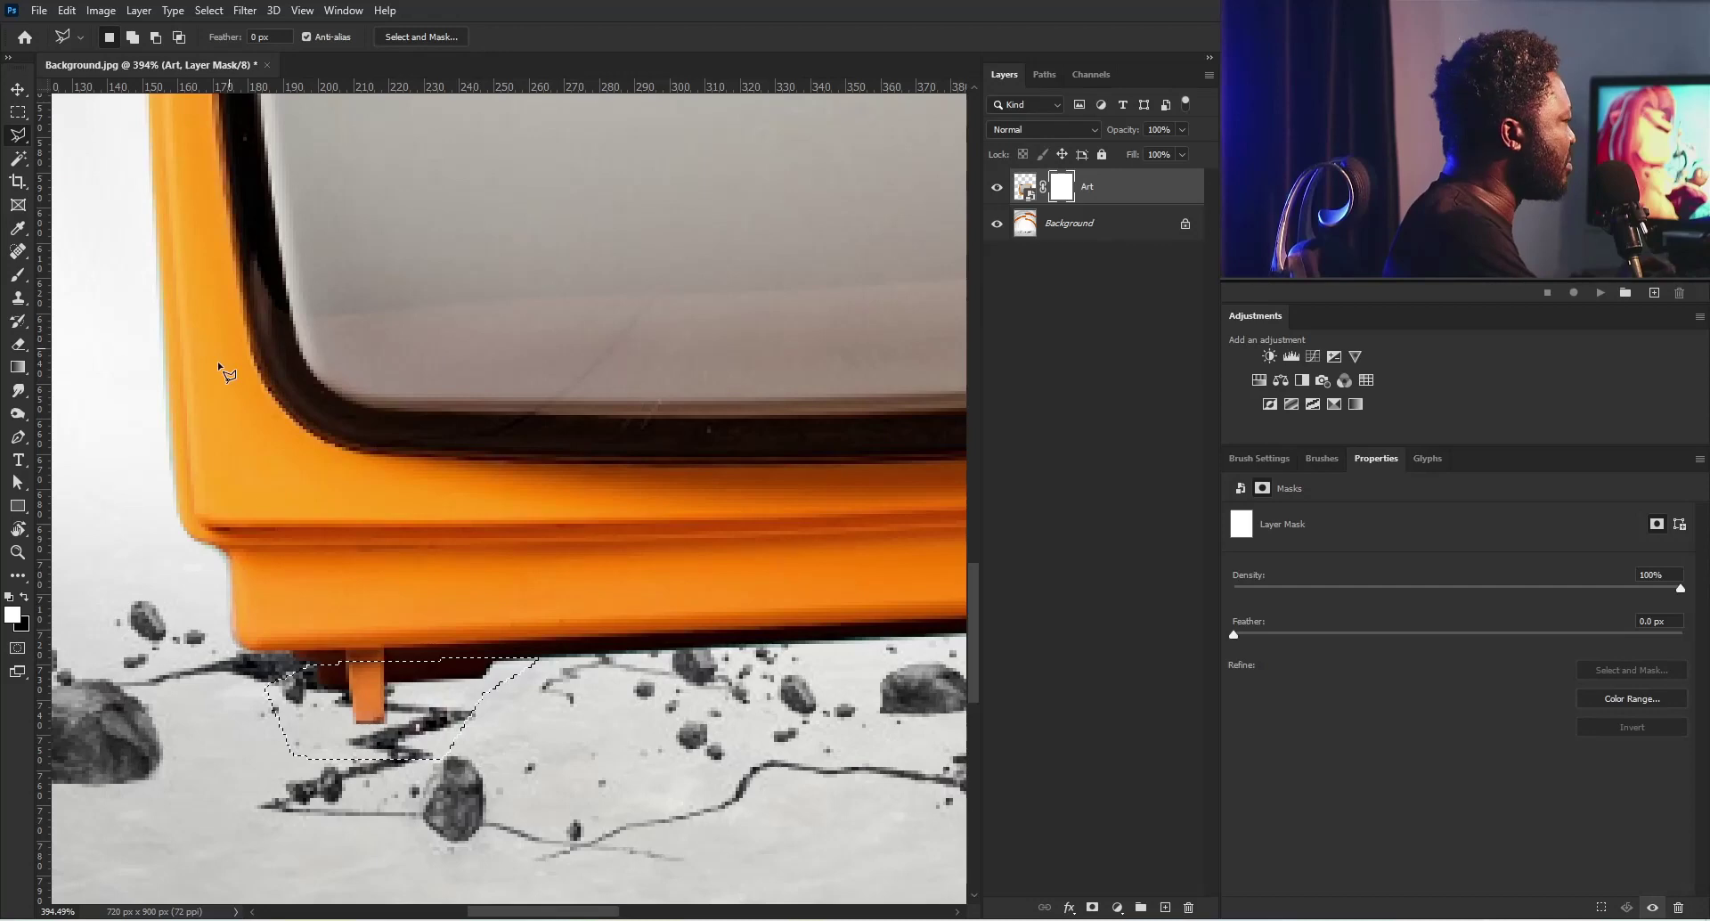
click(26, 598)
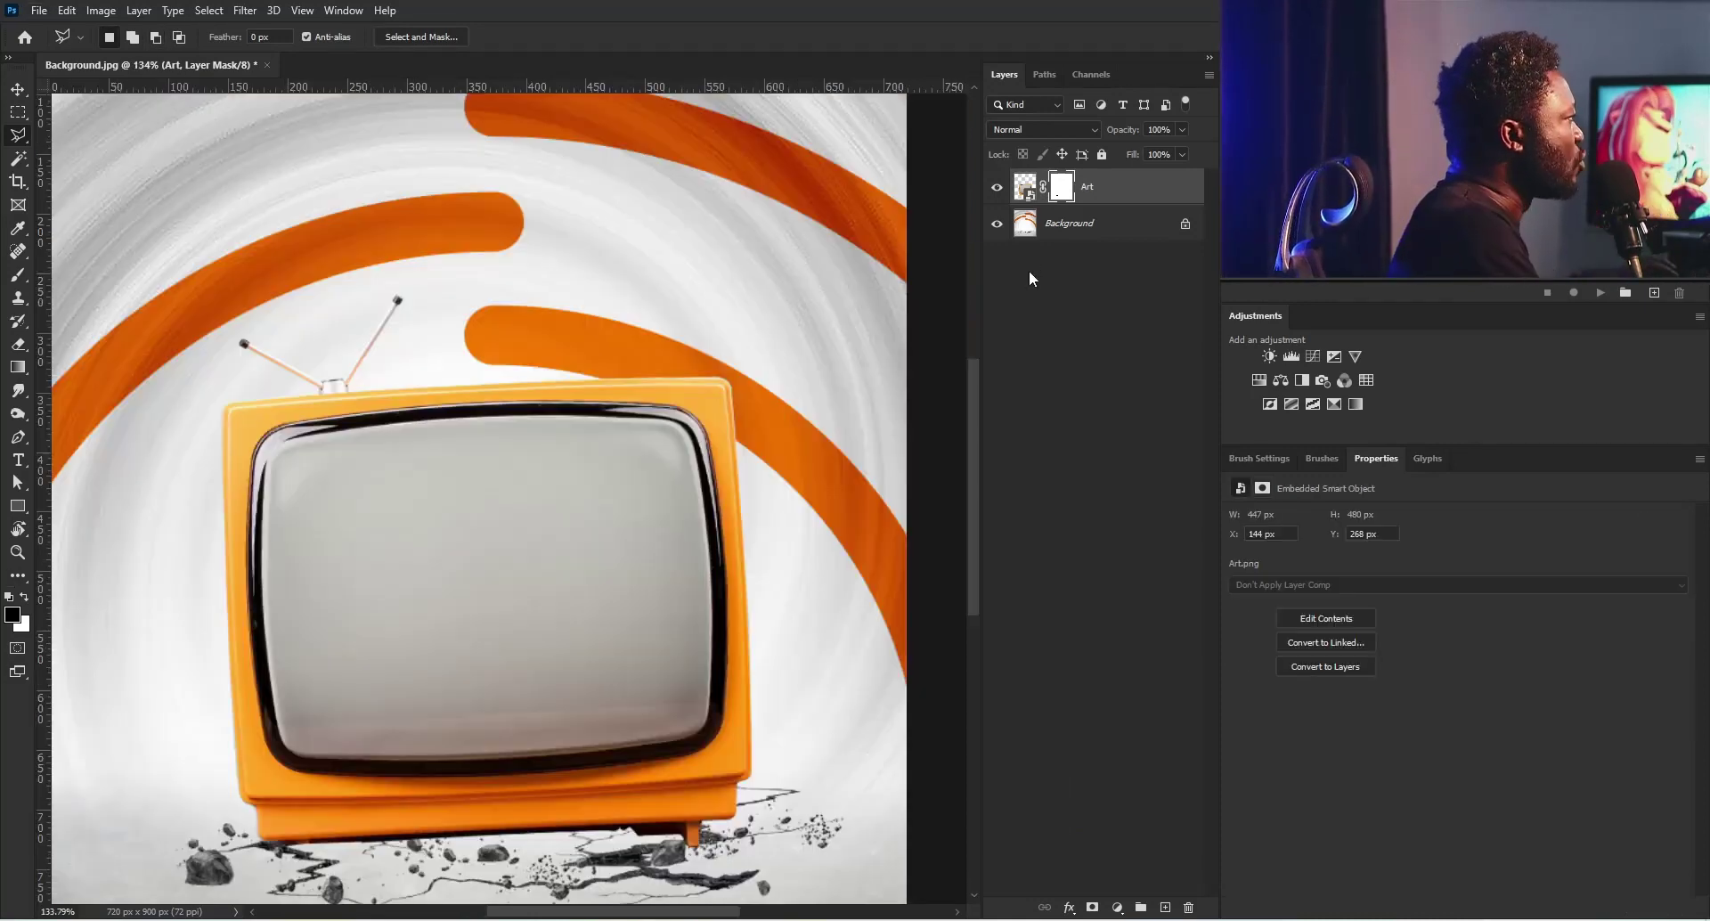
Step: Load the television's outline as a selection and create a new layer named Shadow directly above the Background layer
ctrl+click(1025, 192)
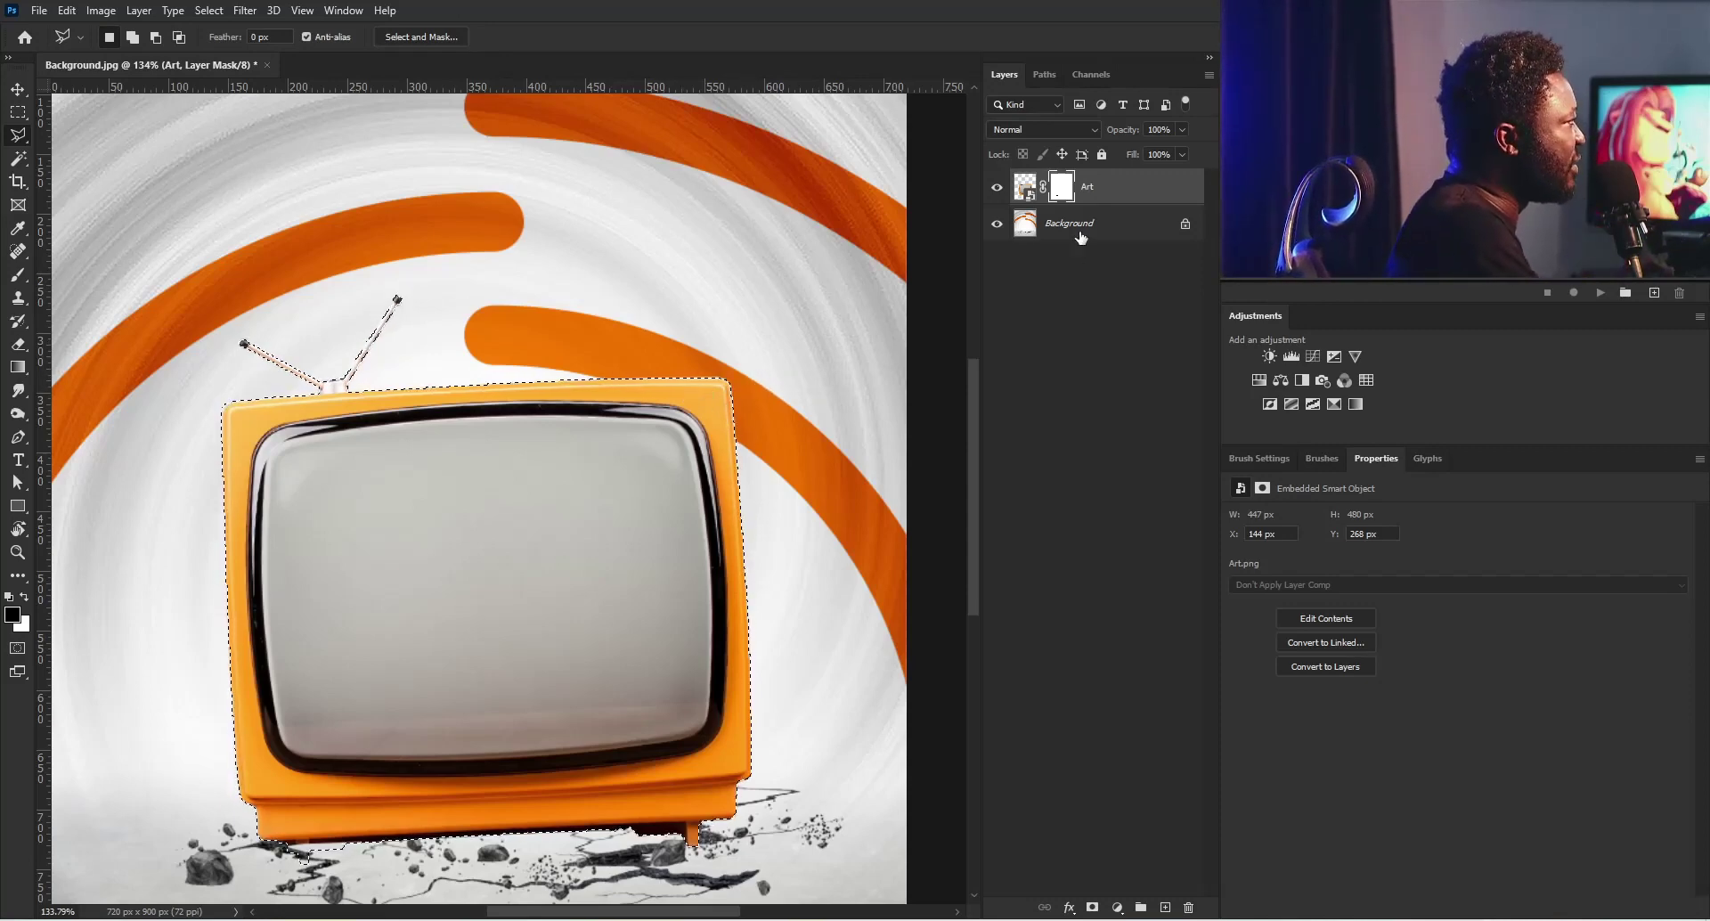
click(1105, 224)
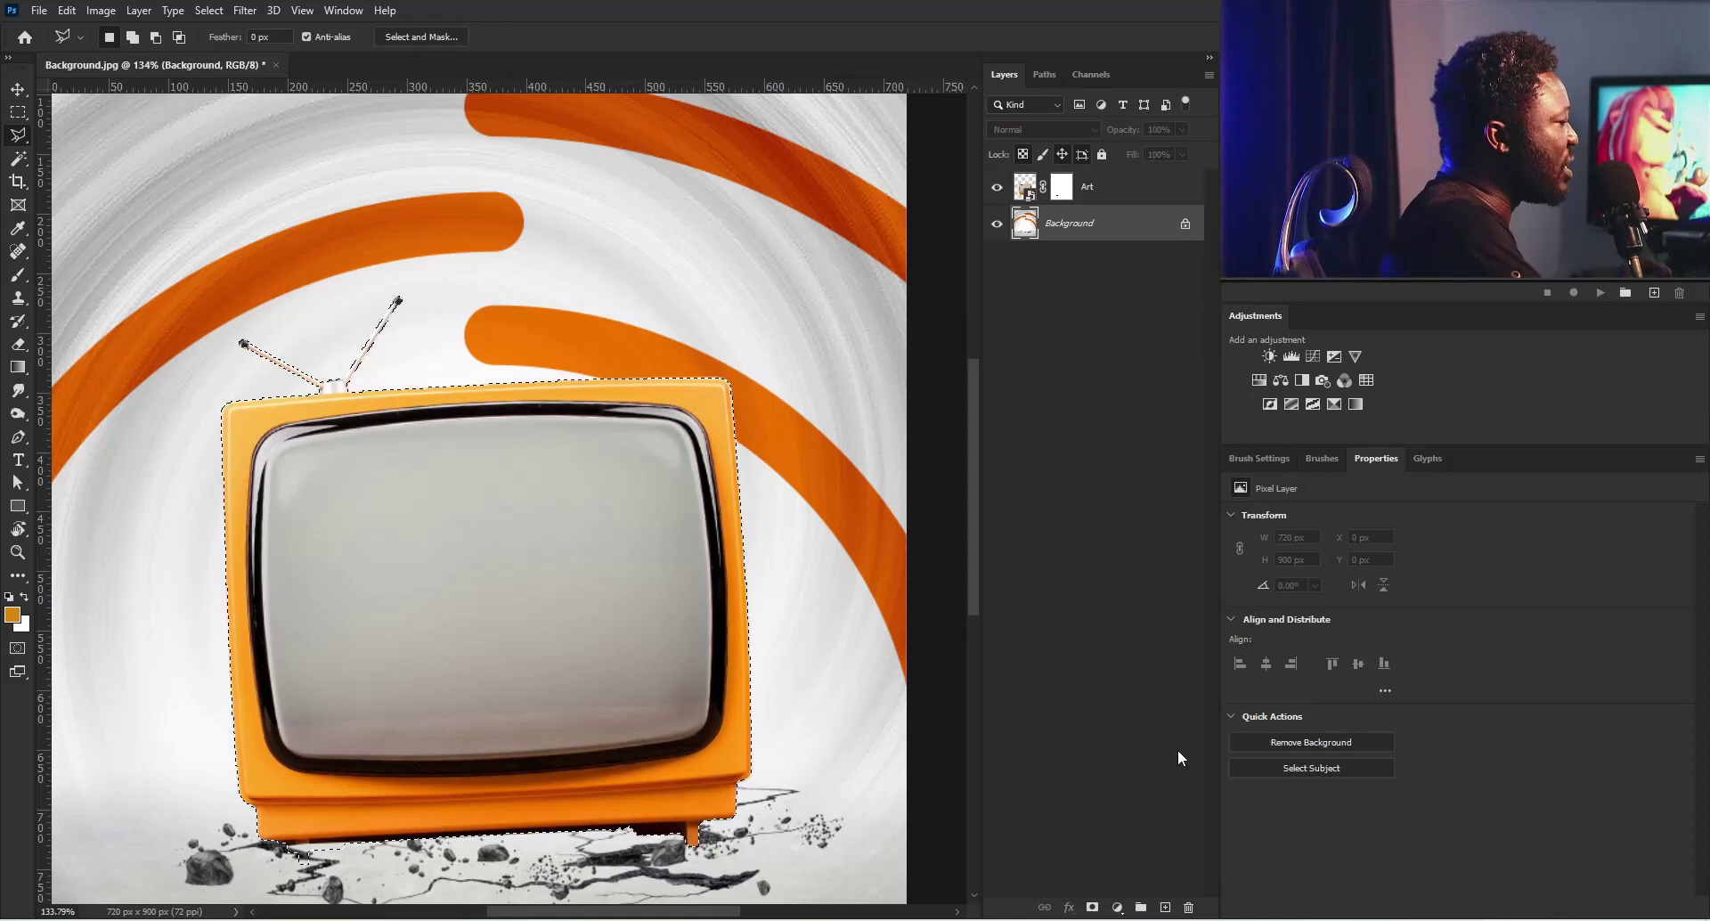
alt+click(1165, 907)
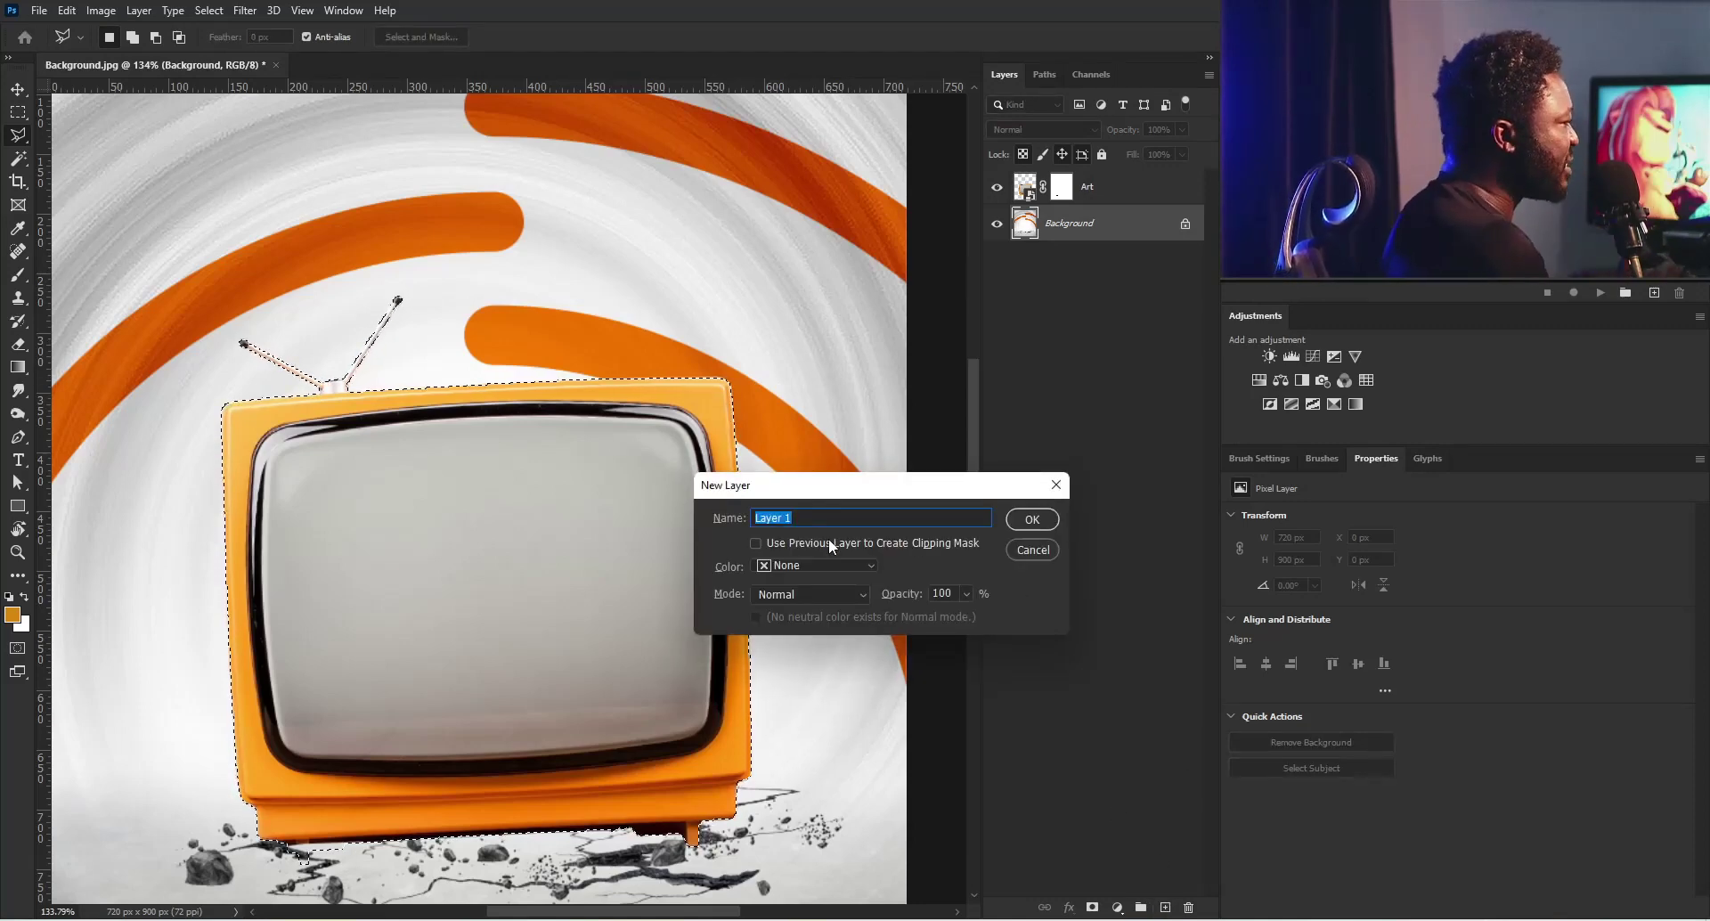
text(Shadow)
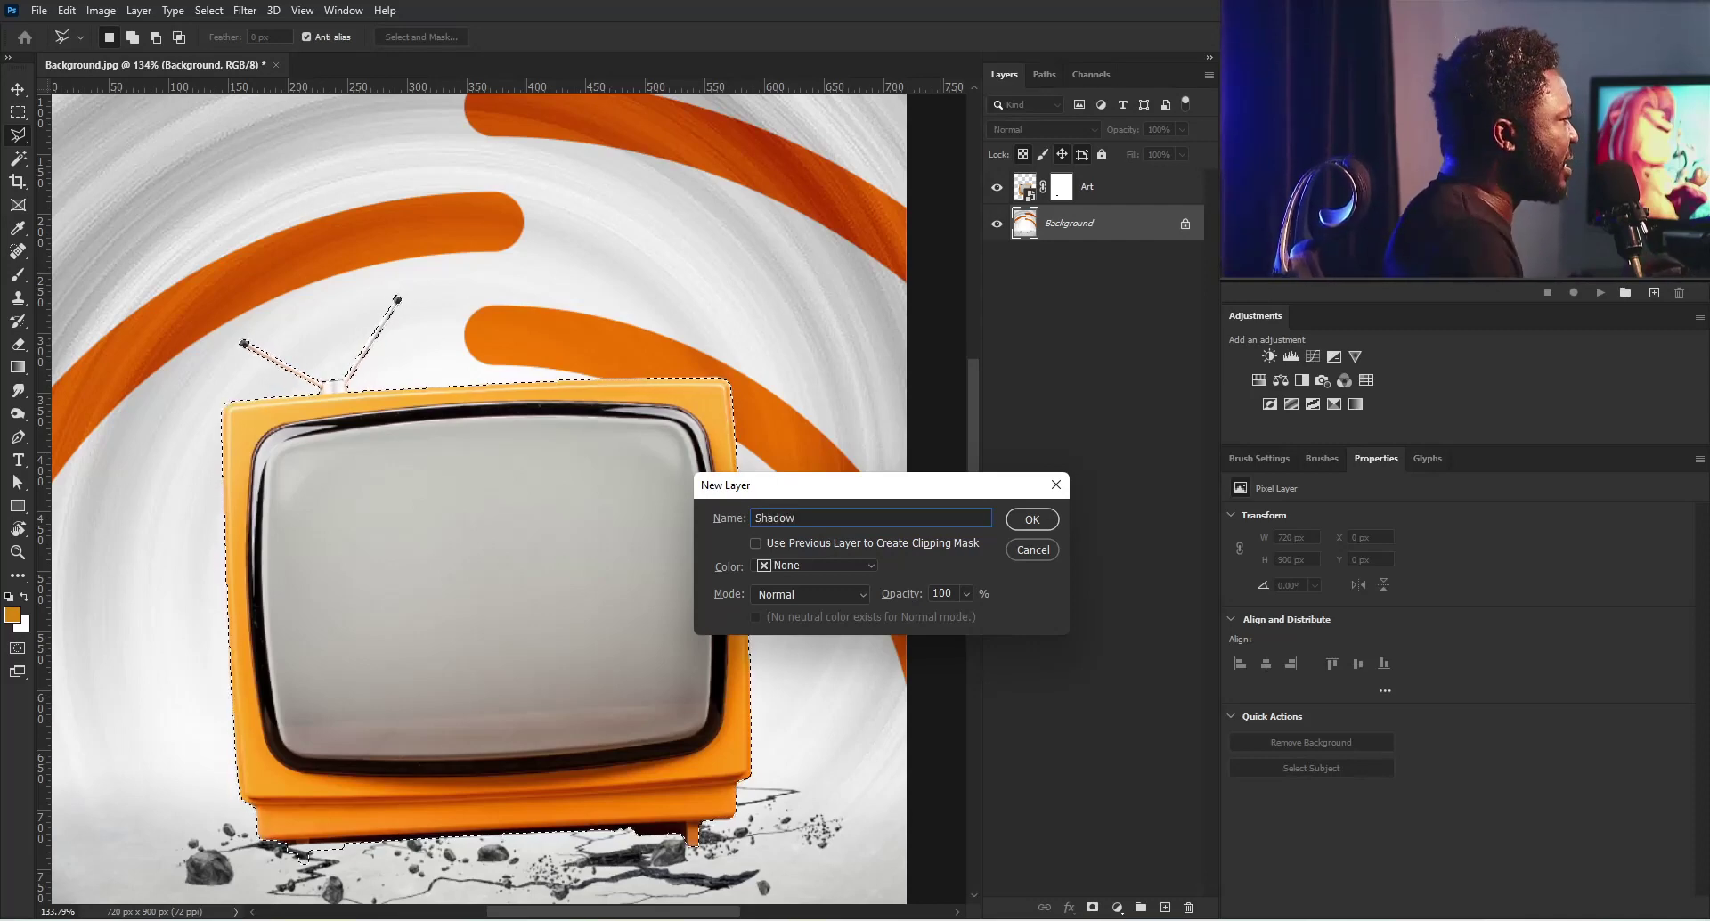
click(1032, 520)
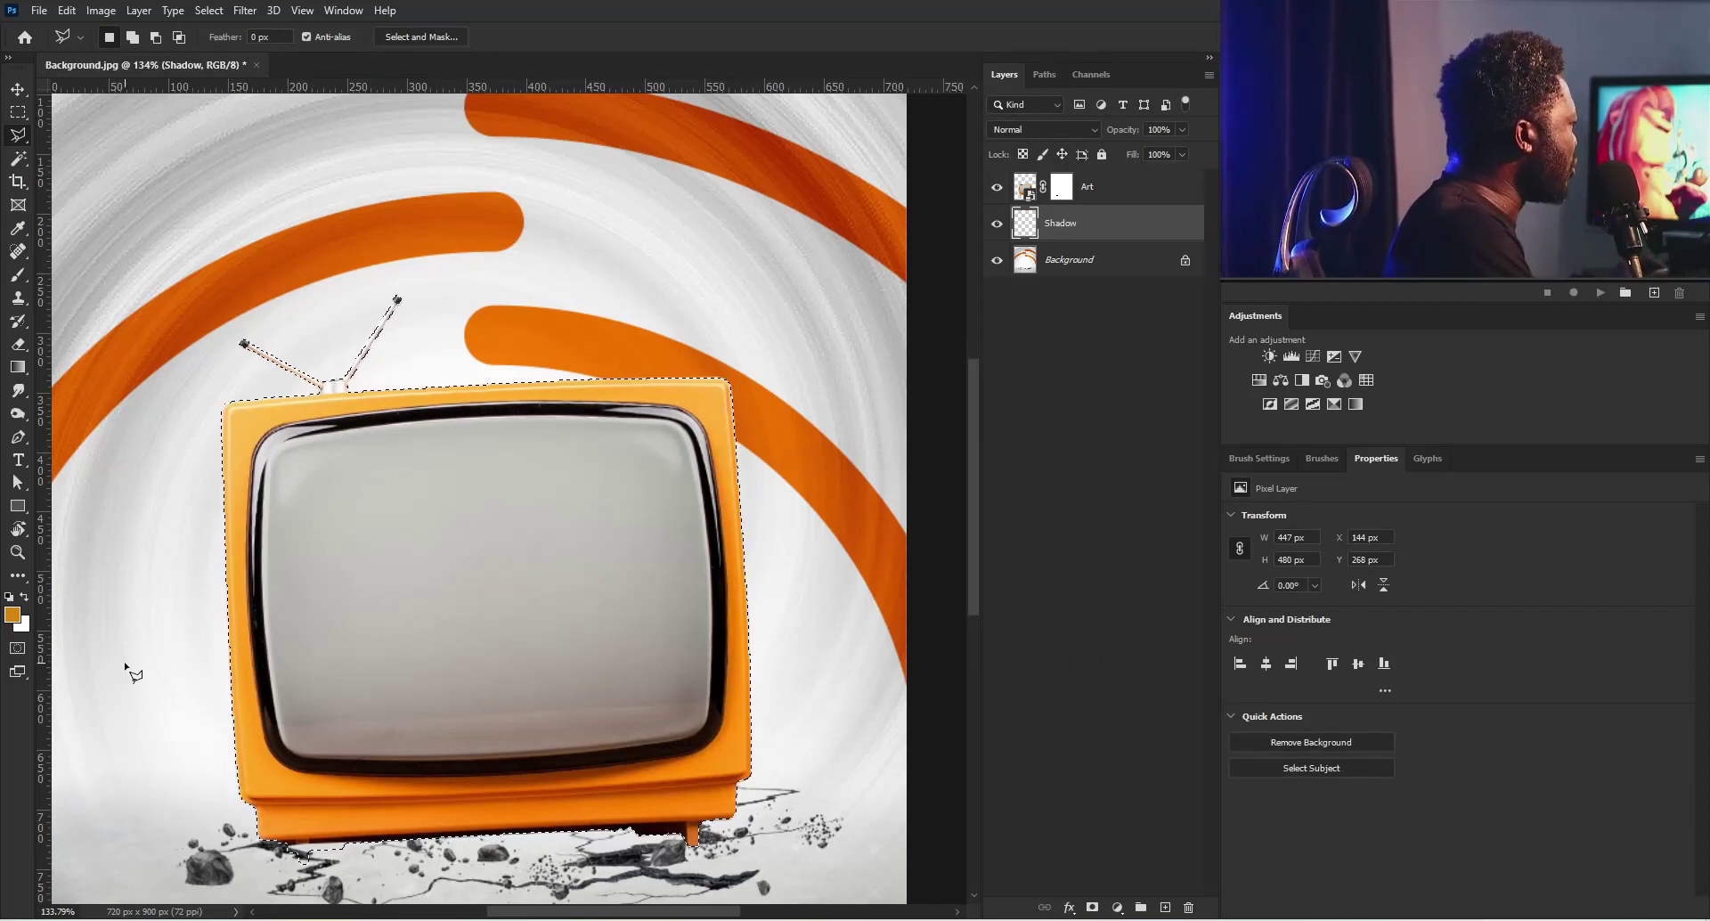
Step: Fill the television-shaped selection on the Shadow layer with black and deselect it
click(10, 598)
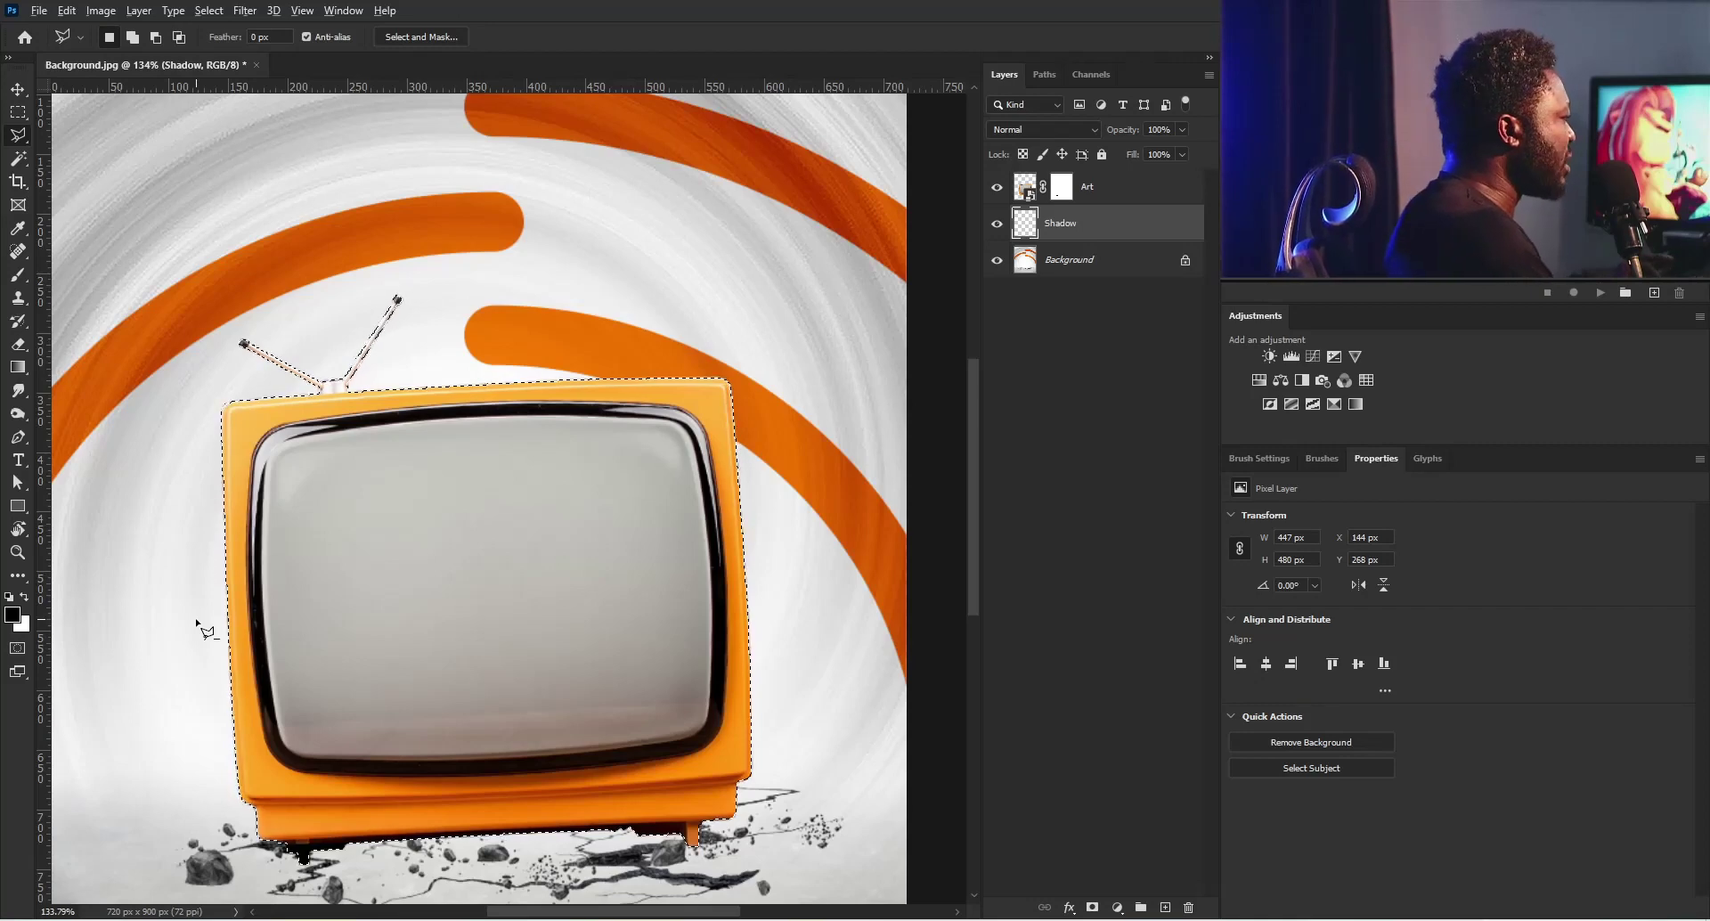
key(alt+BackSpace)
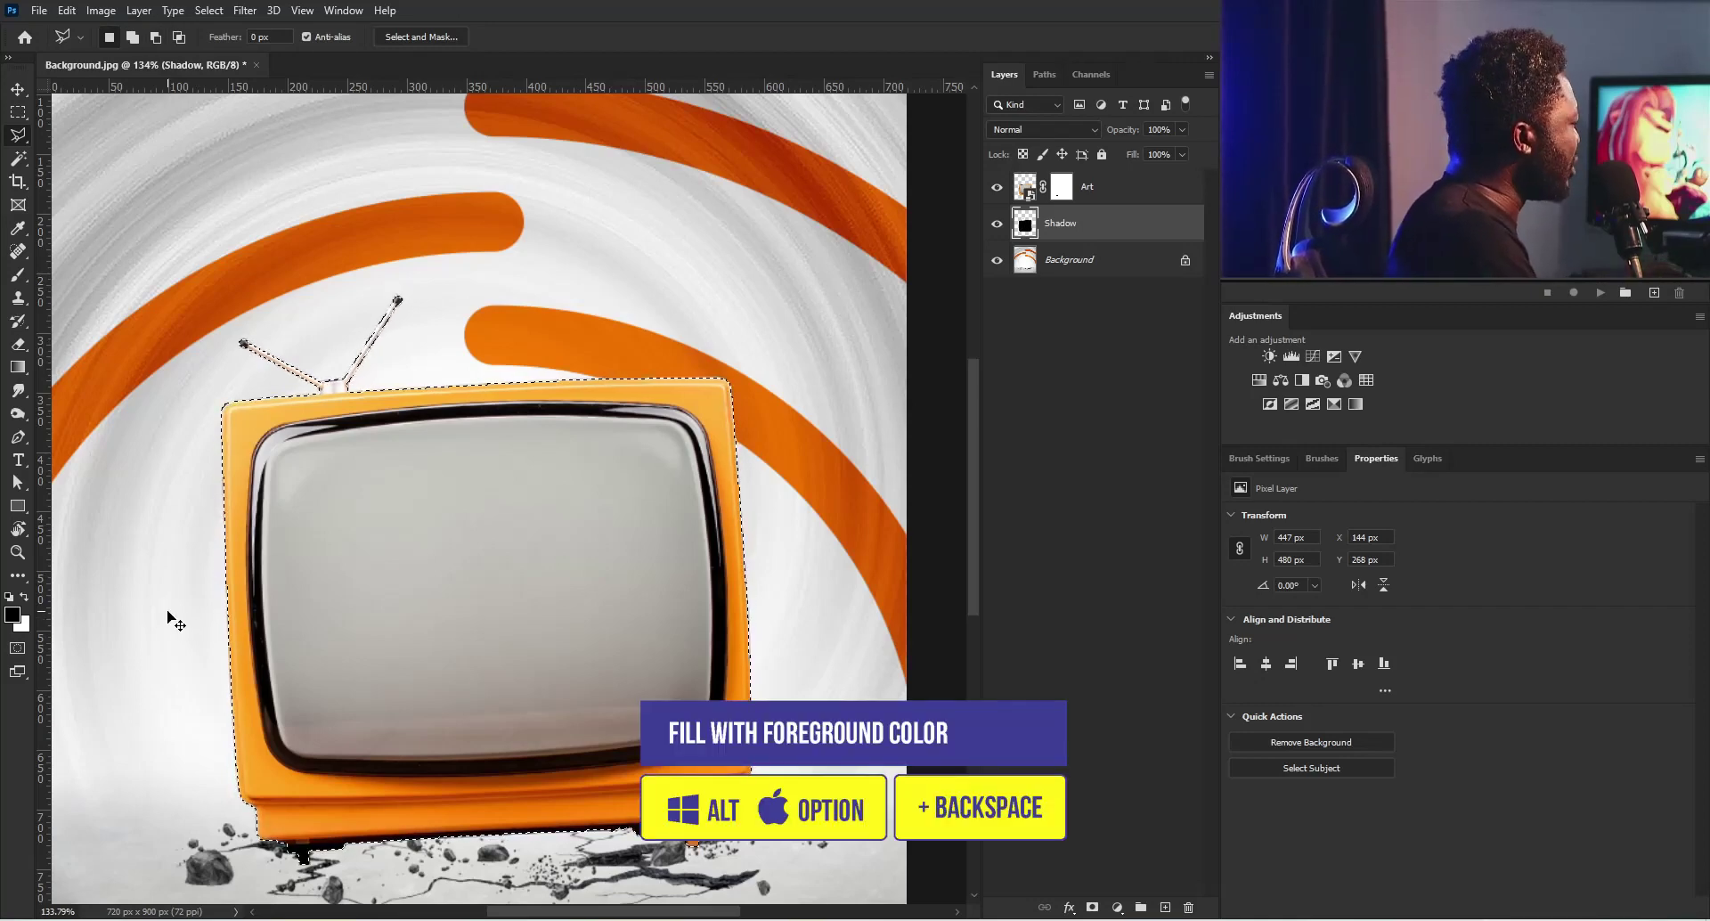
key(ctrl+d)
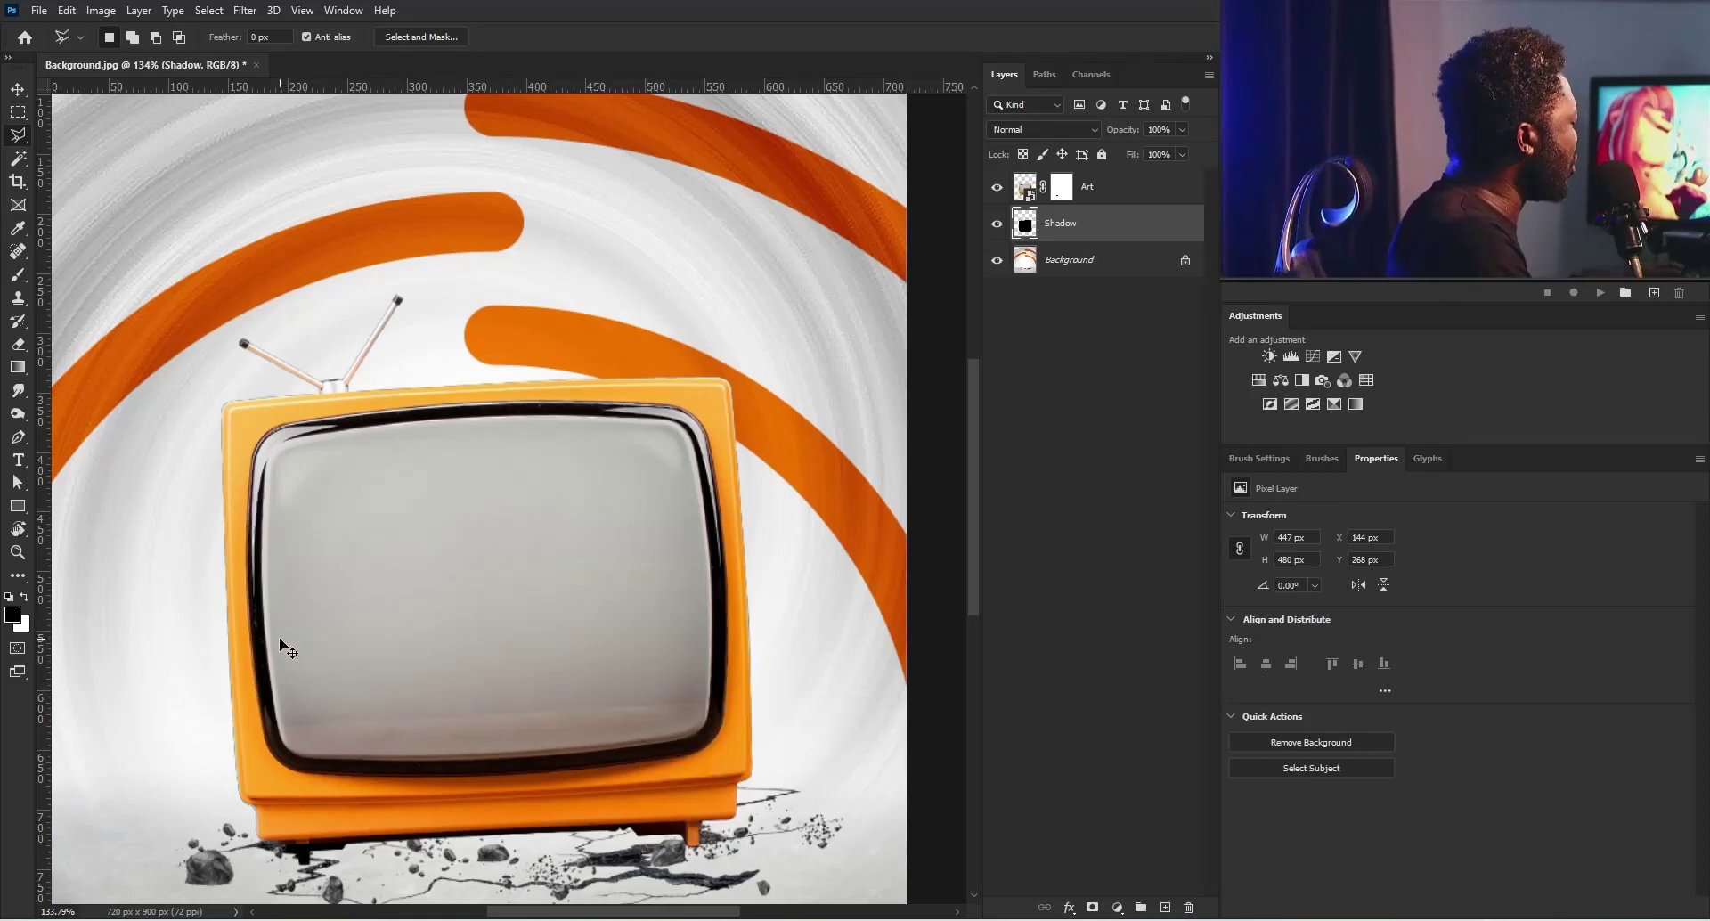
Step: Flatten the black shadow shape to about 3.7% of its height under the television and skew it horizontally by about -54°
key(ctrl+t)
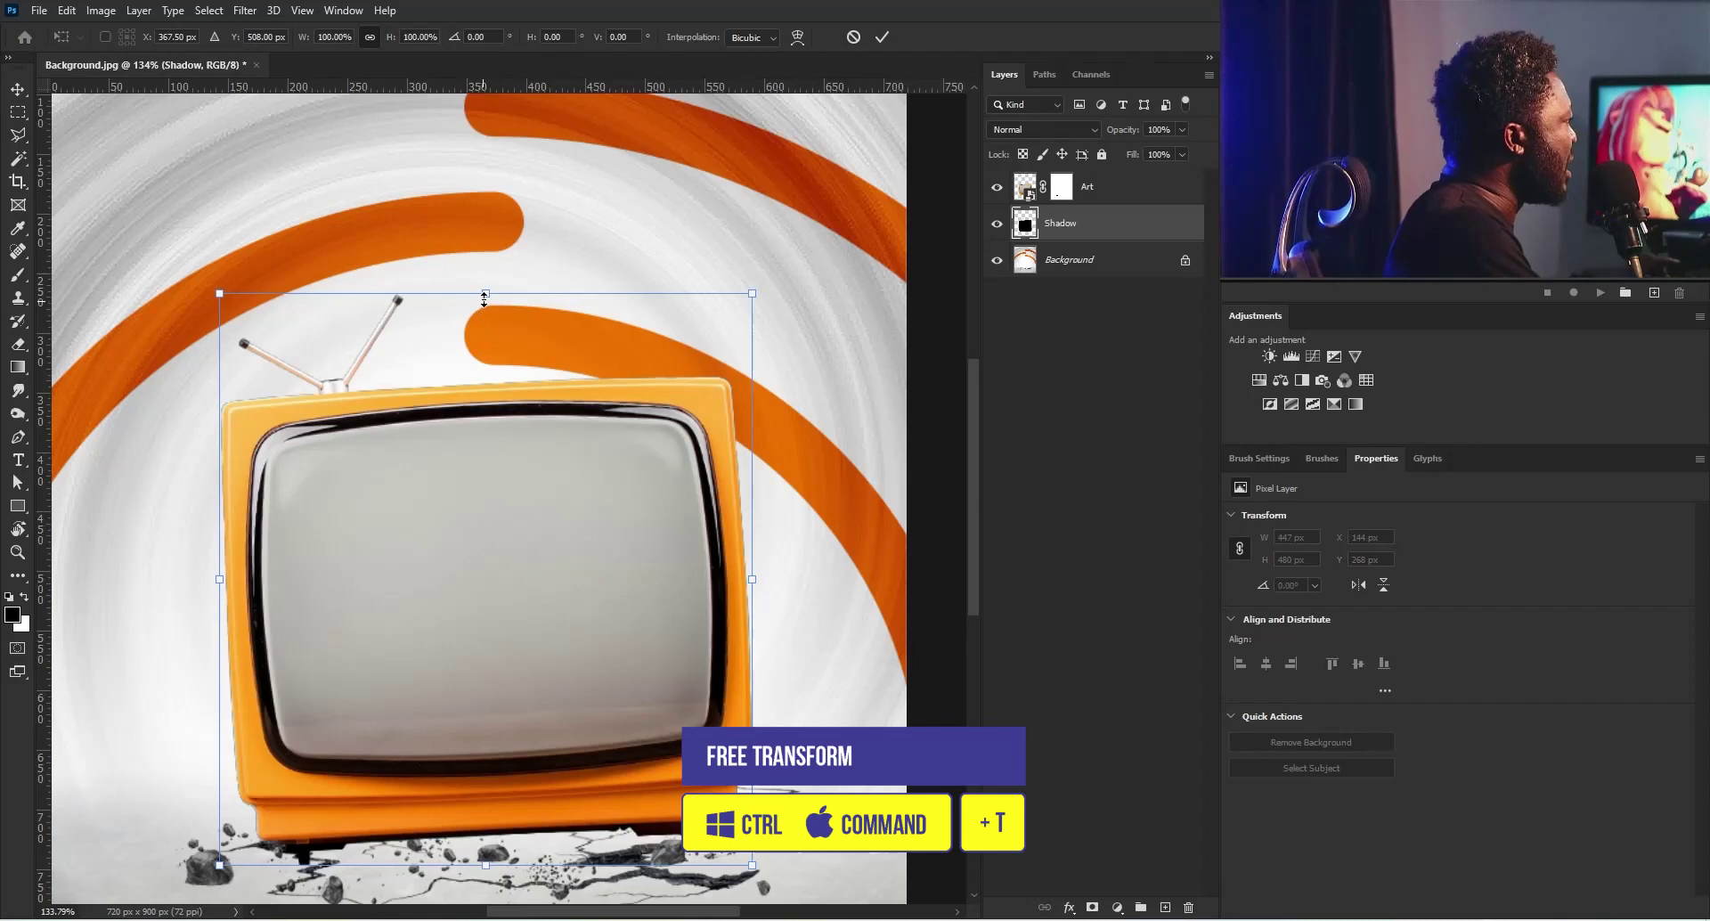
drag(485, 297, 554, 846)
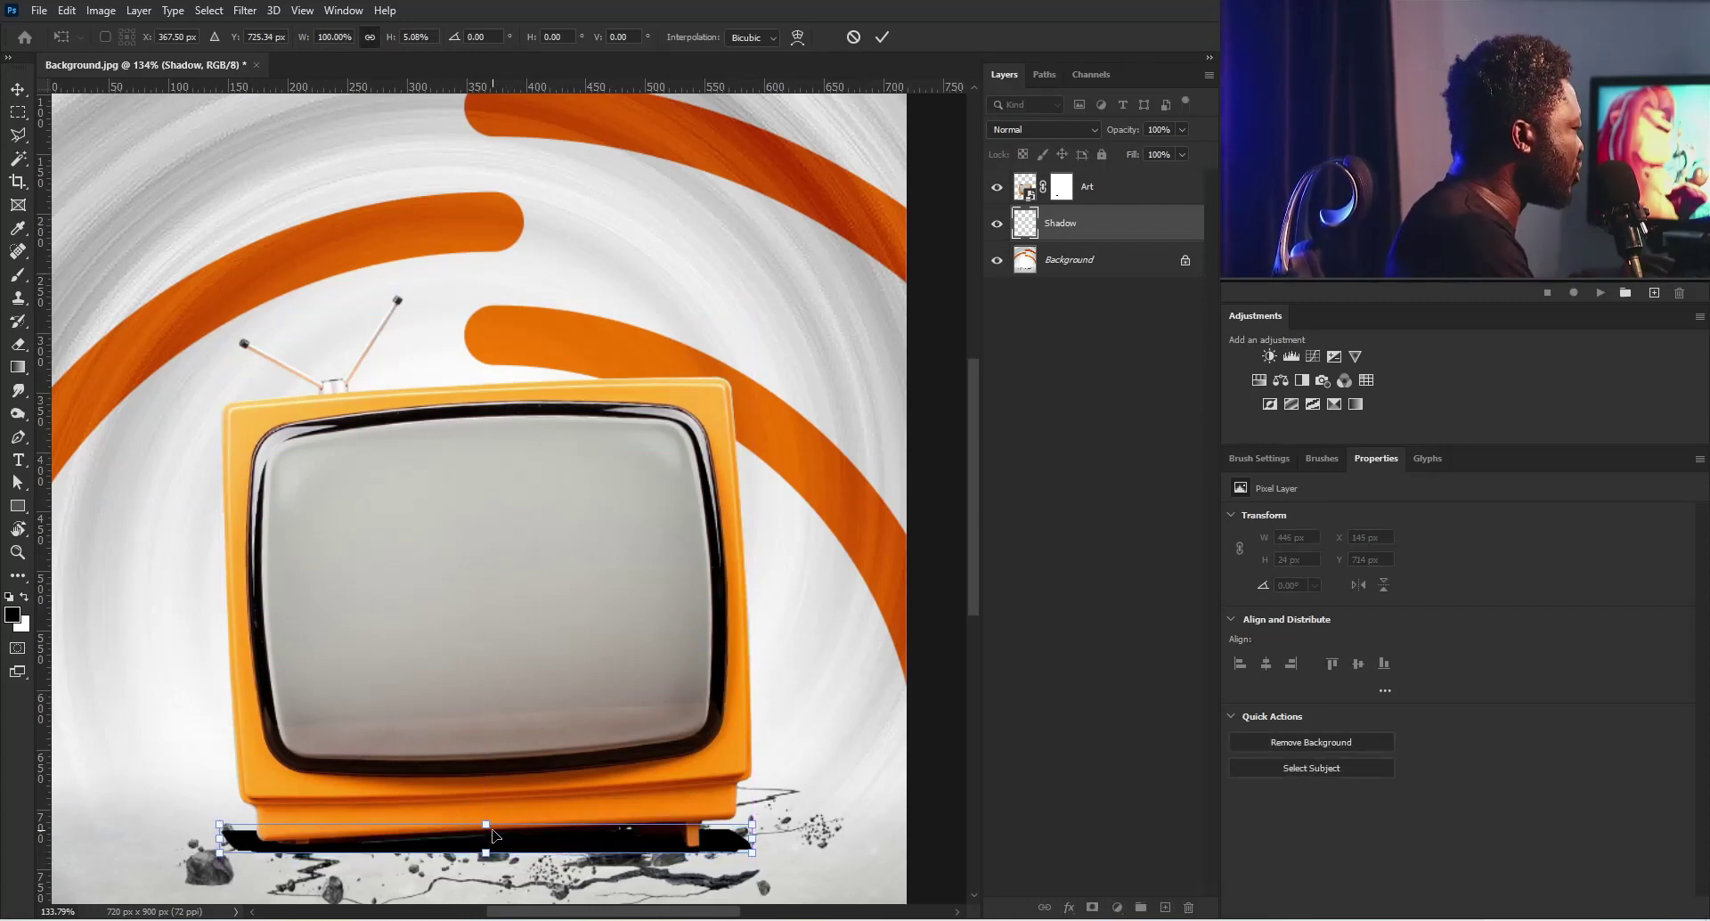
drag(487, 822, 488, 830)
right_click(414, 841)
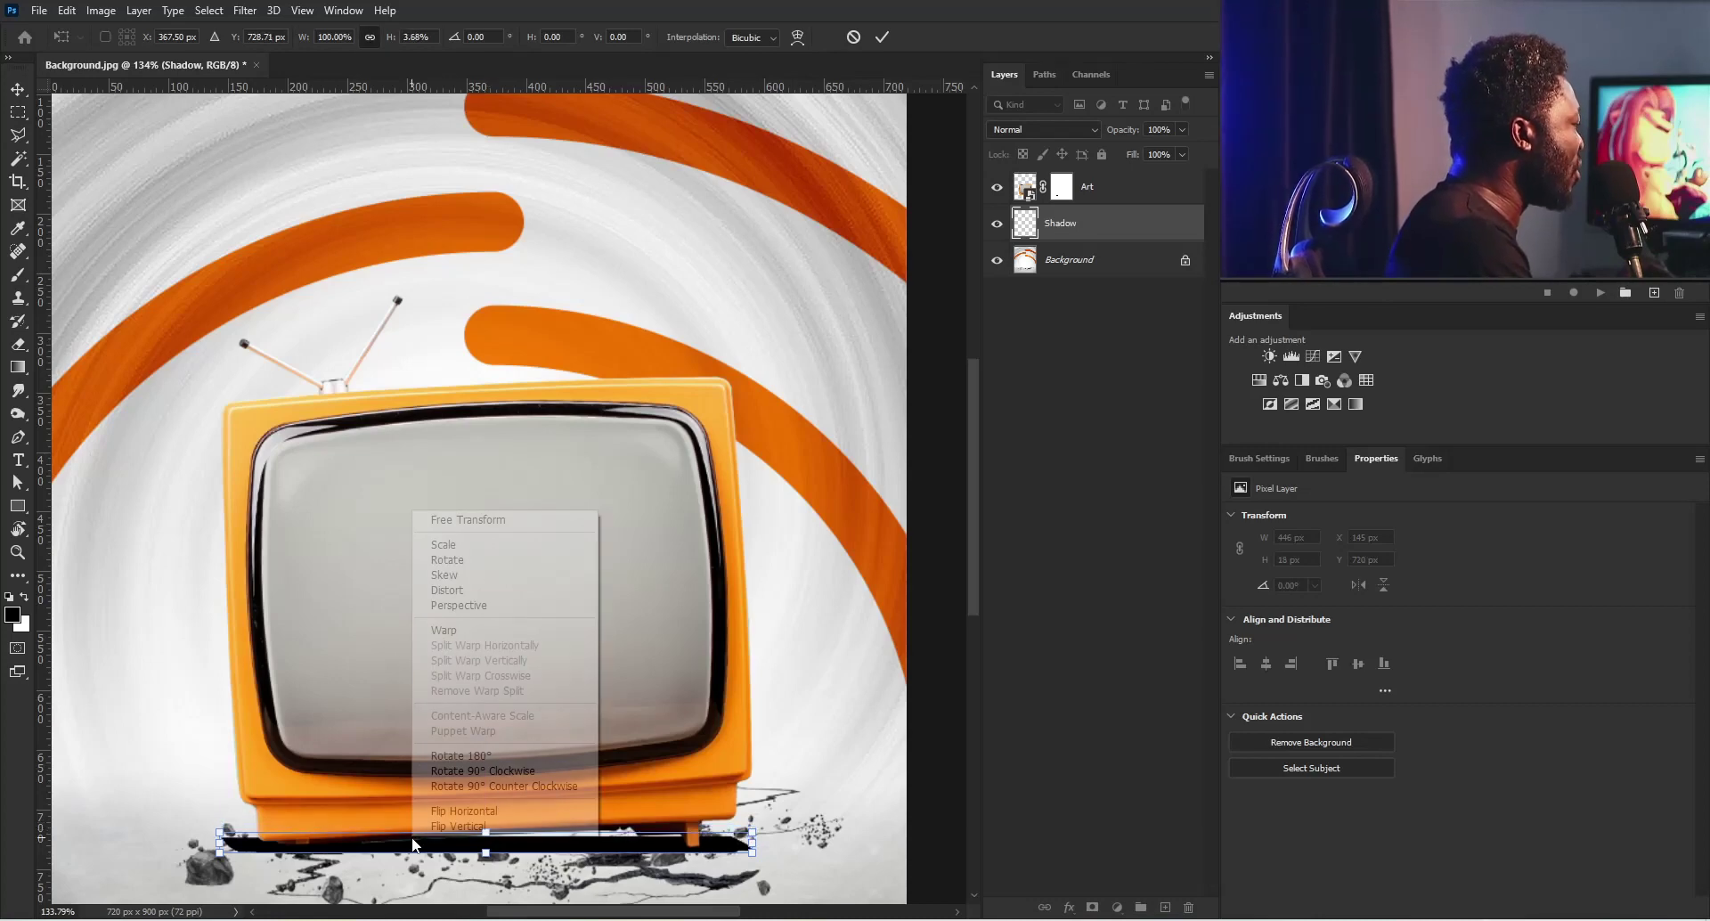
click(460, 575)
drag(484, 827, 515, 834)
Step: Narrow the shadow to about 96.4% width from its left end and move it up about 4 px against the television's base
right_click(497, 842)
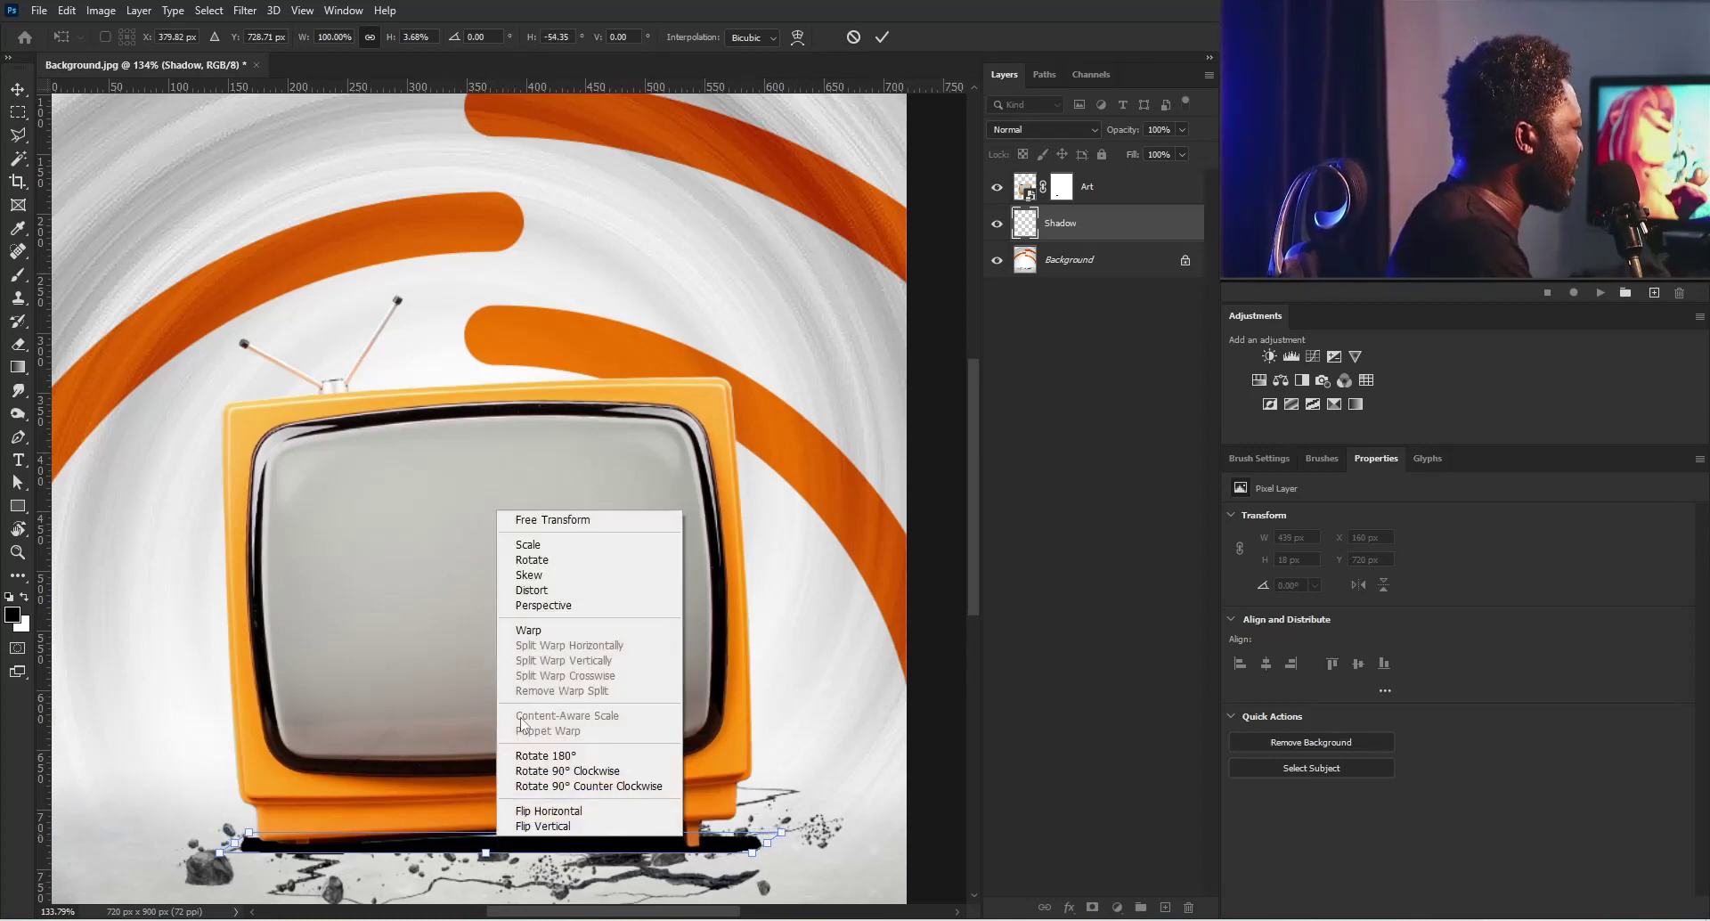
click(541, 523)
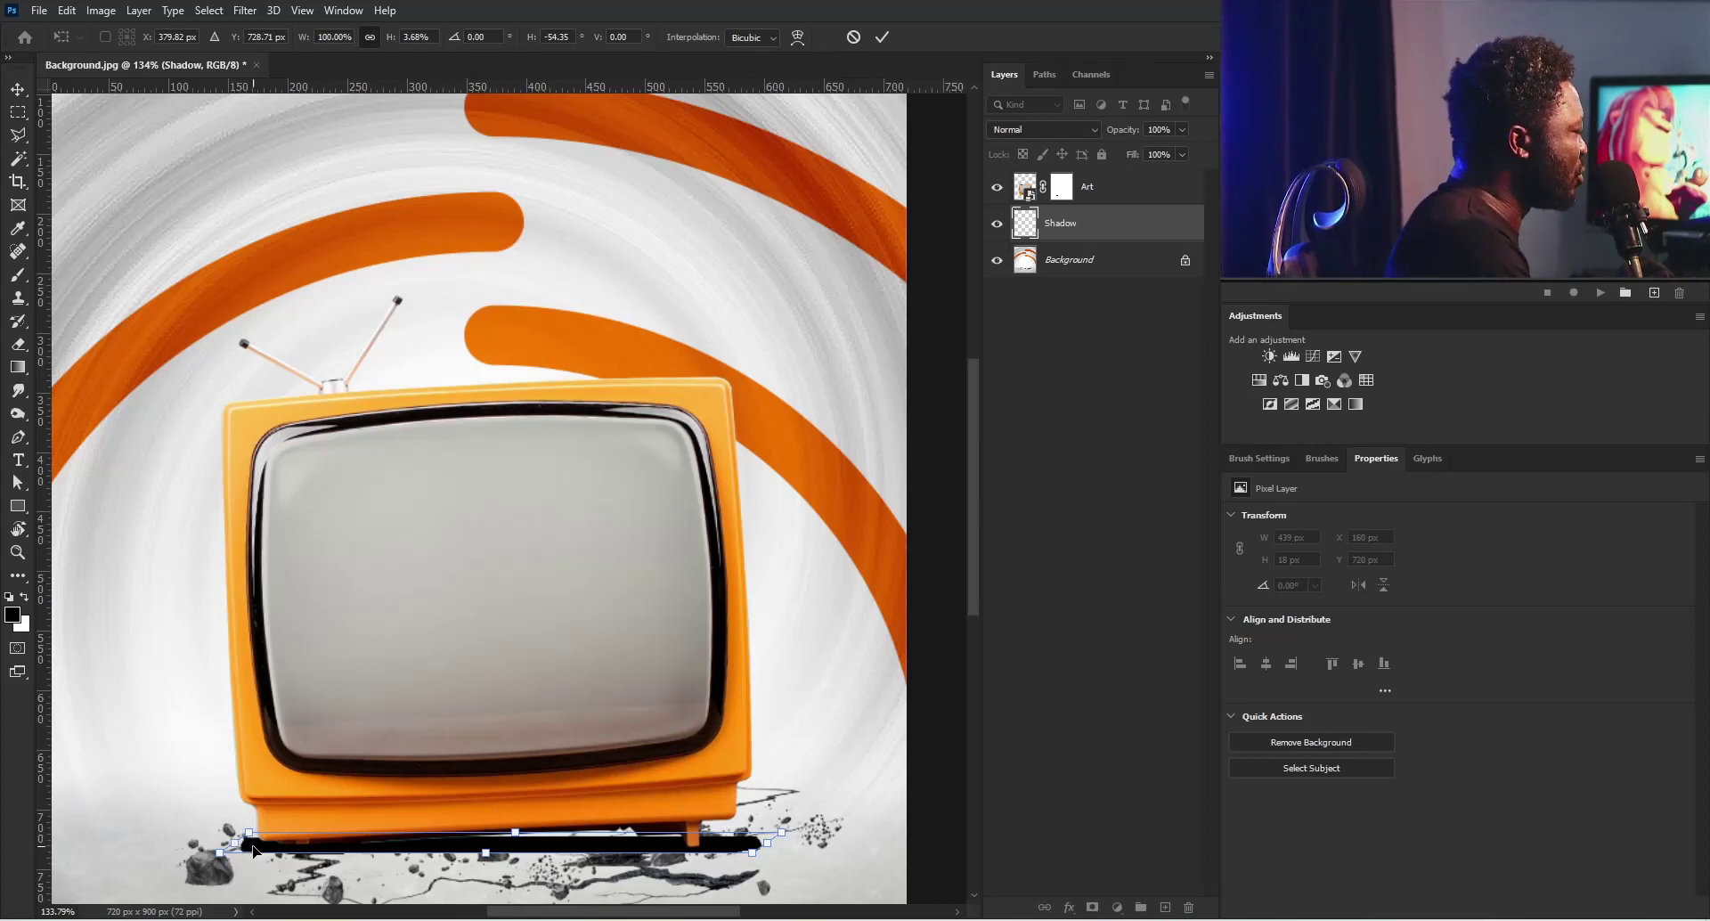
drag(236, 840, 259, 839)
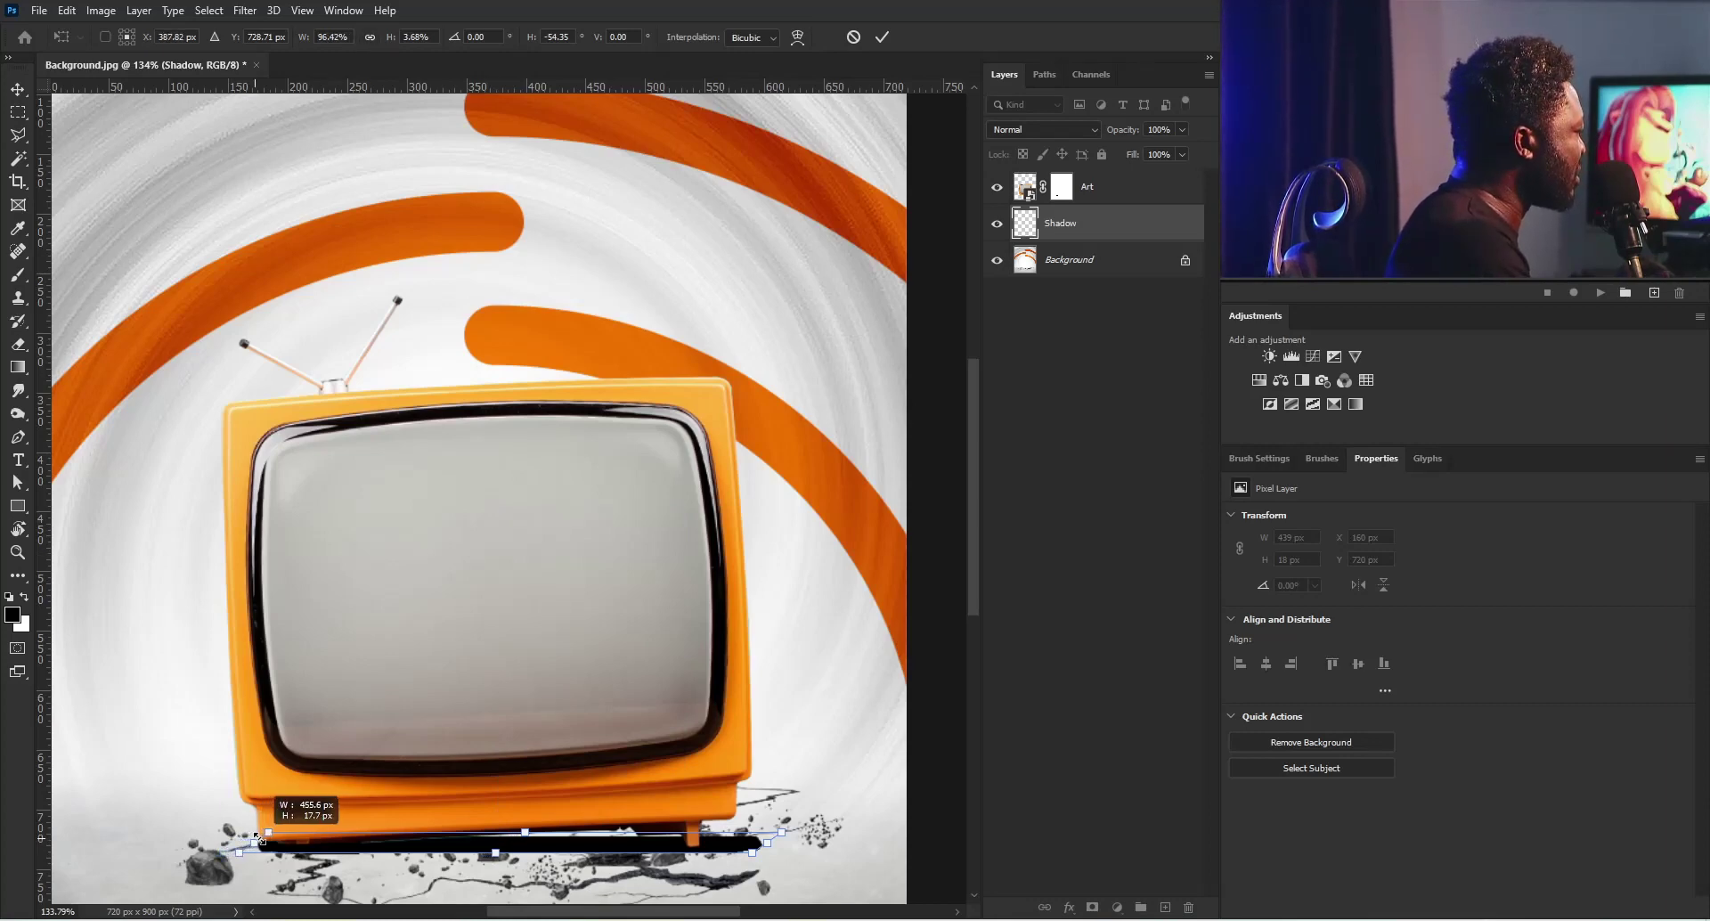
drag(560, 846, 559, 841)
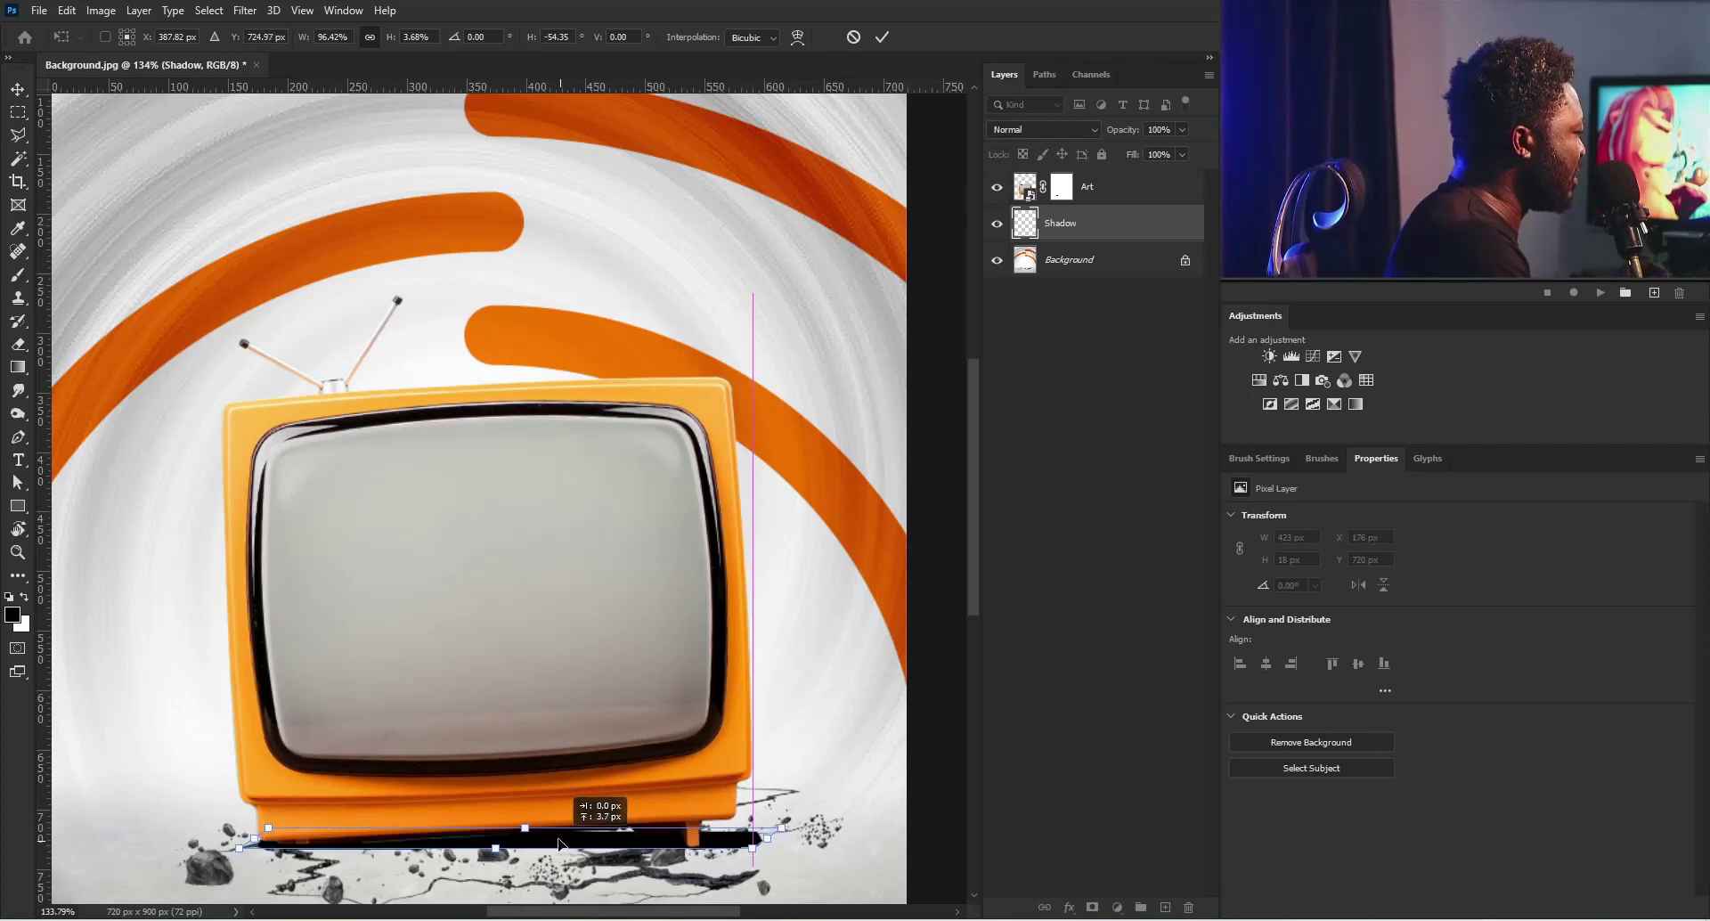
key(Return)
key(l)
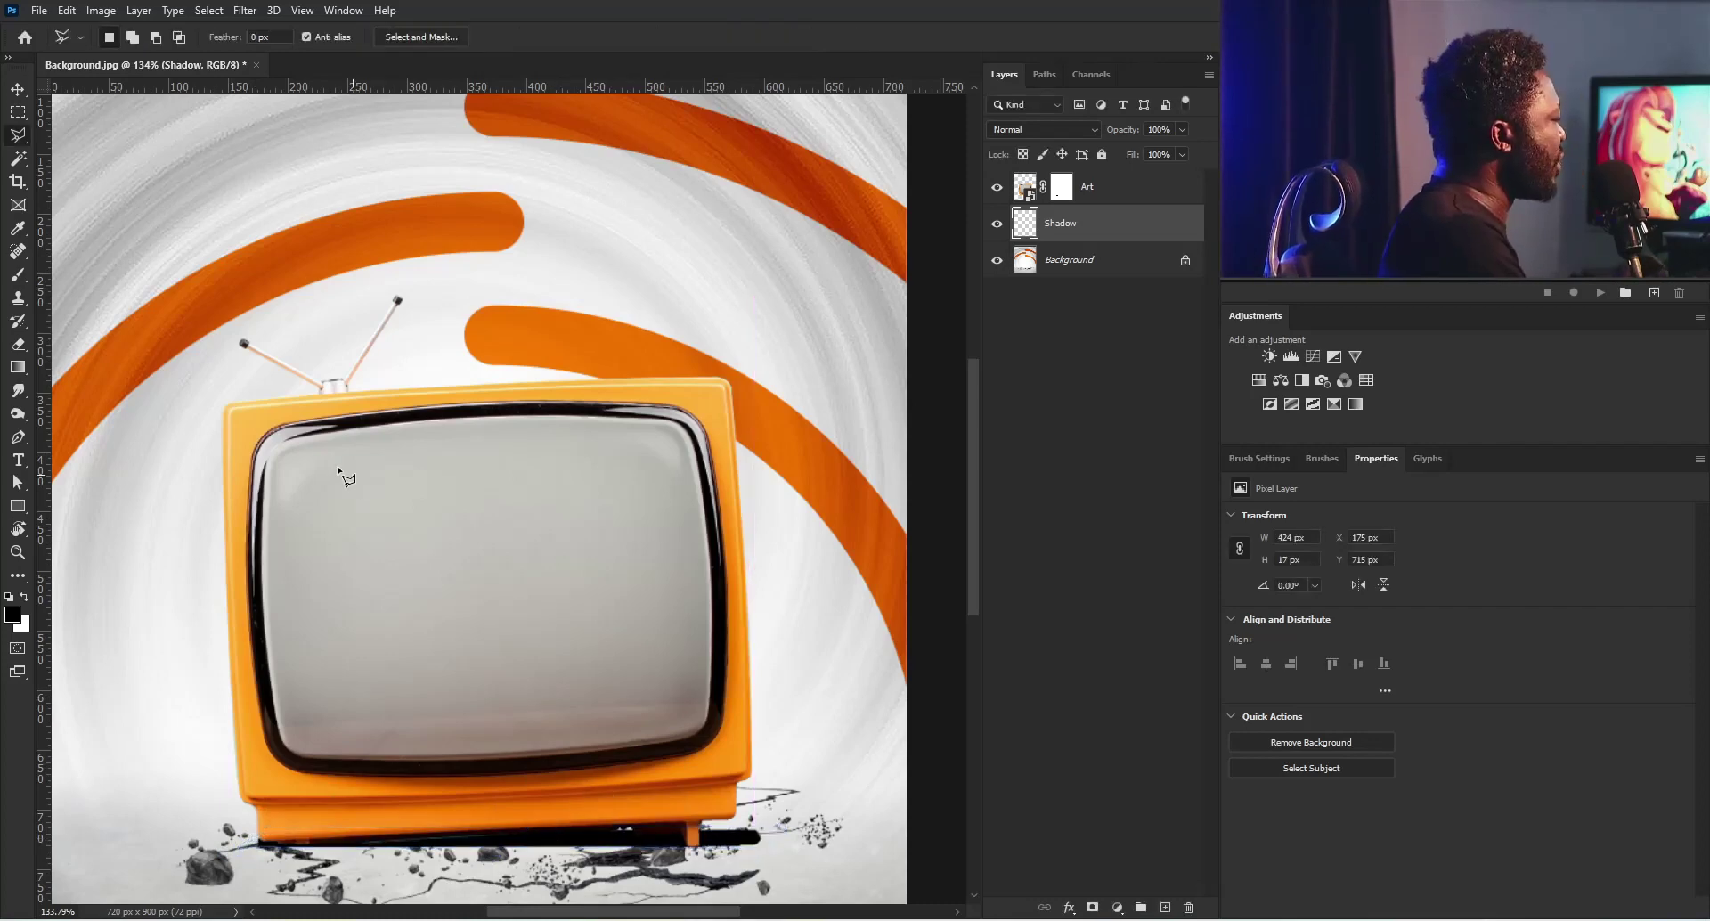
Step: Apply a Gaussian Blur with a 0.8-pixel radius to the Shadow layer
click(255, 10)
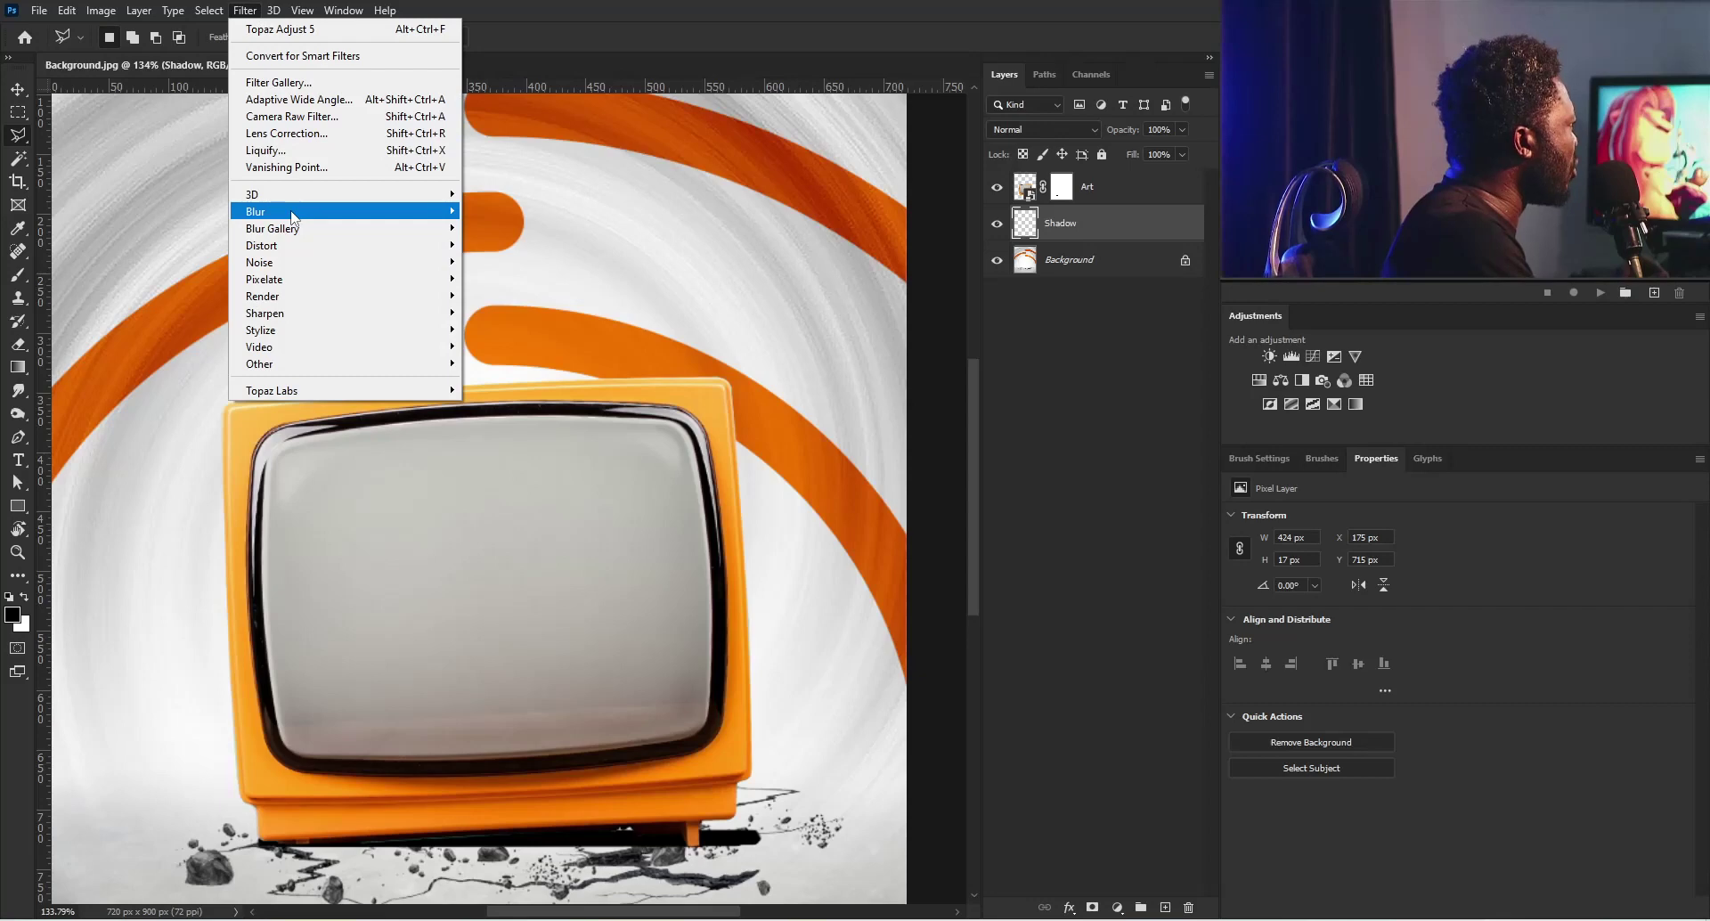
mouse_move(303, 211)
click(496, 278)
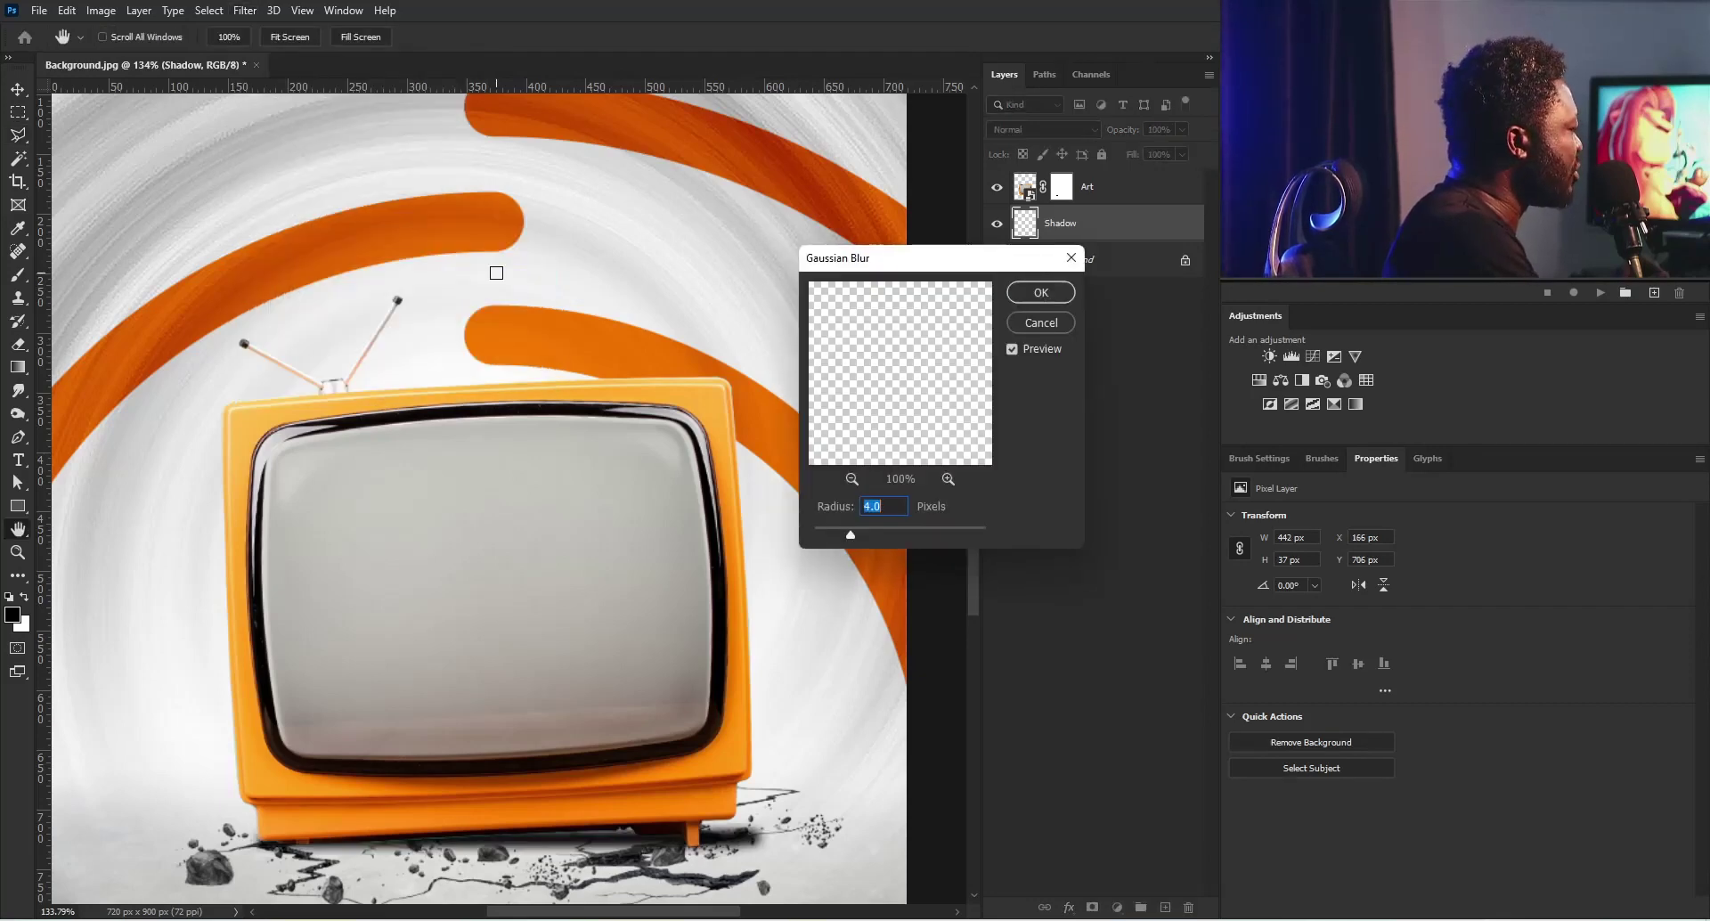
drag(851, 534, 824, 533)
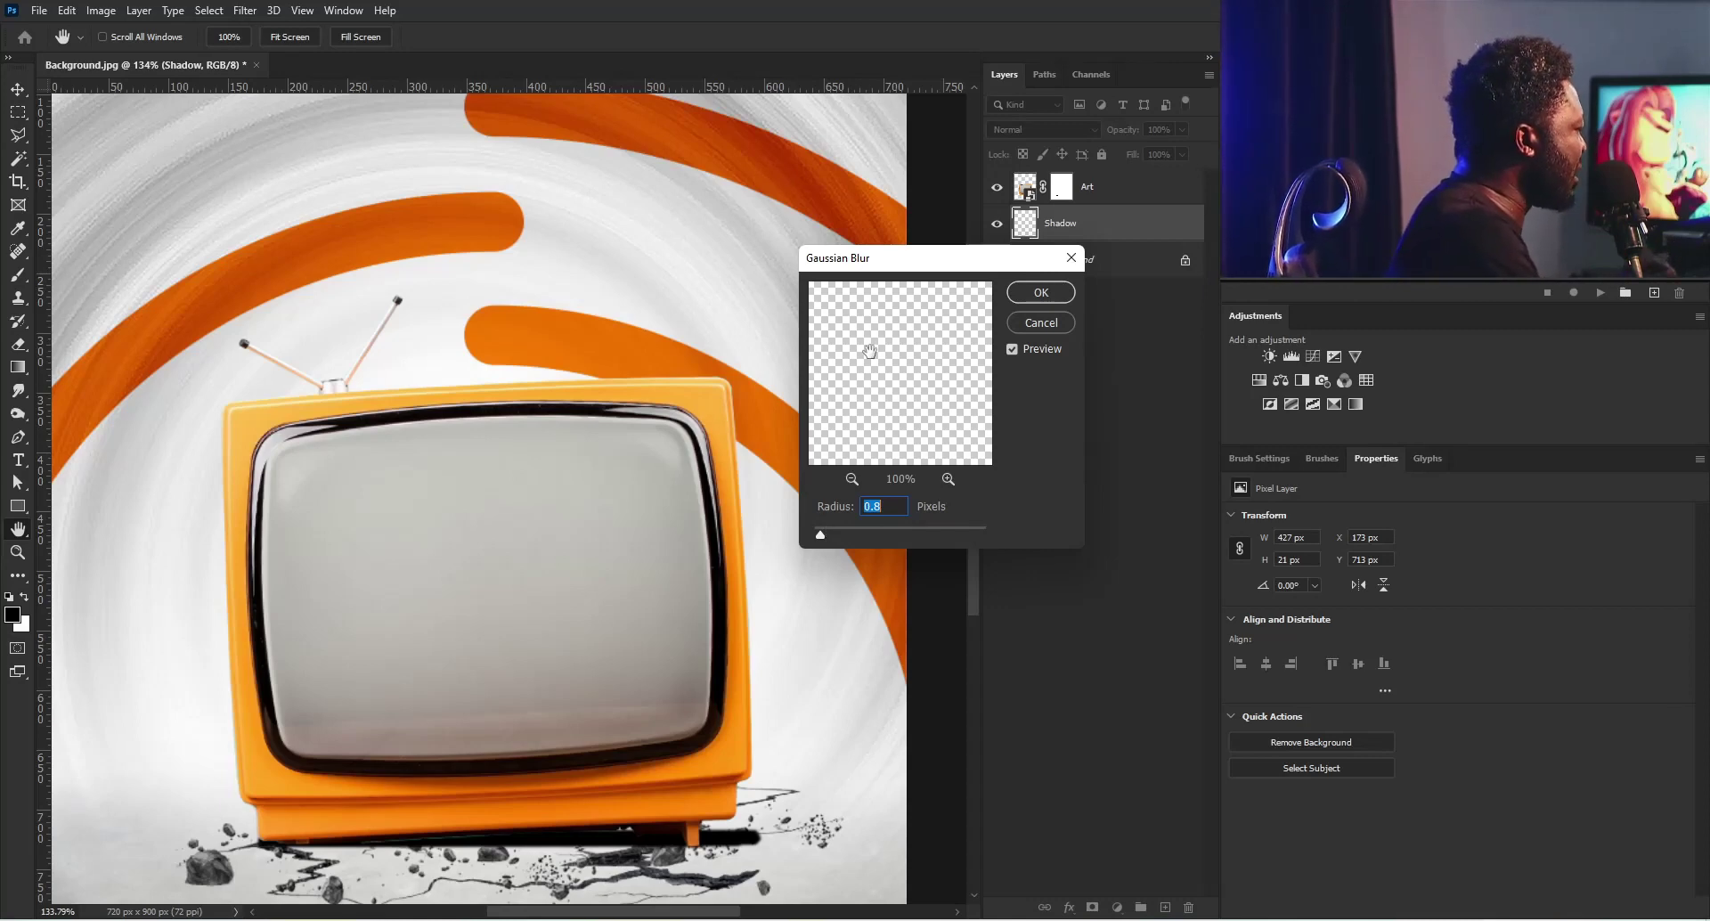
click(1023, 297)
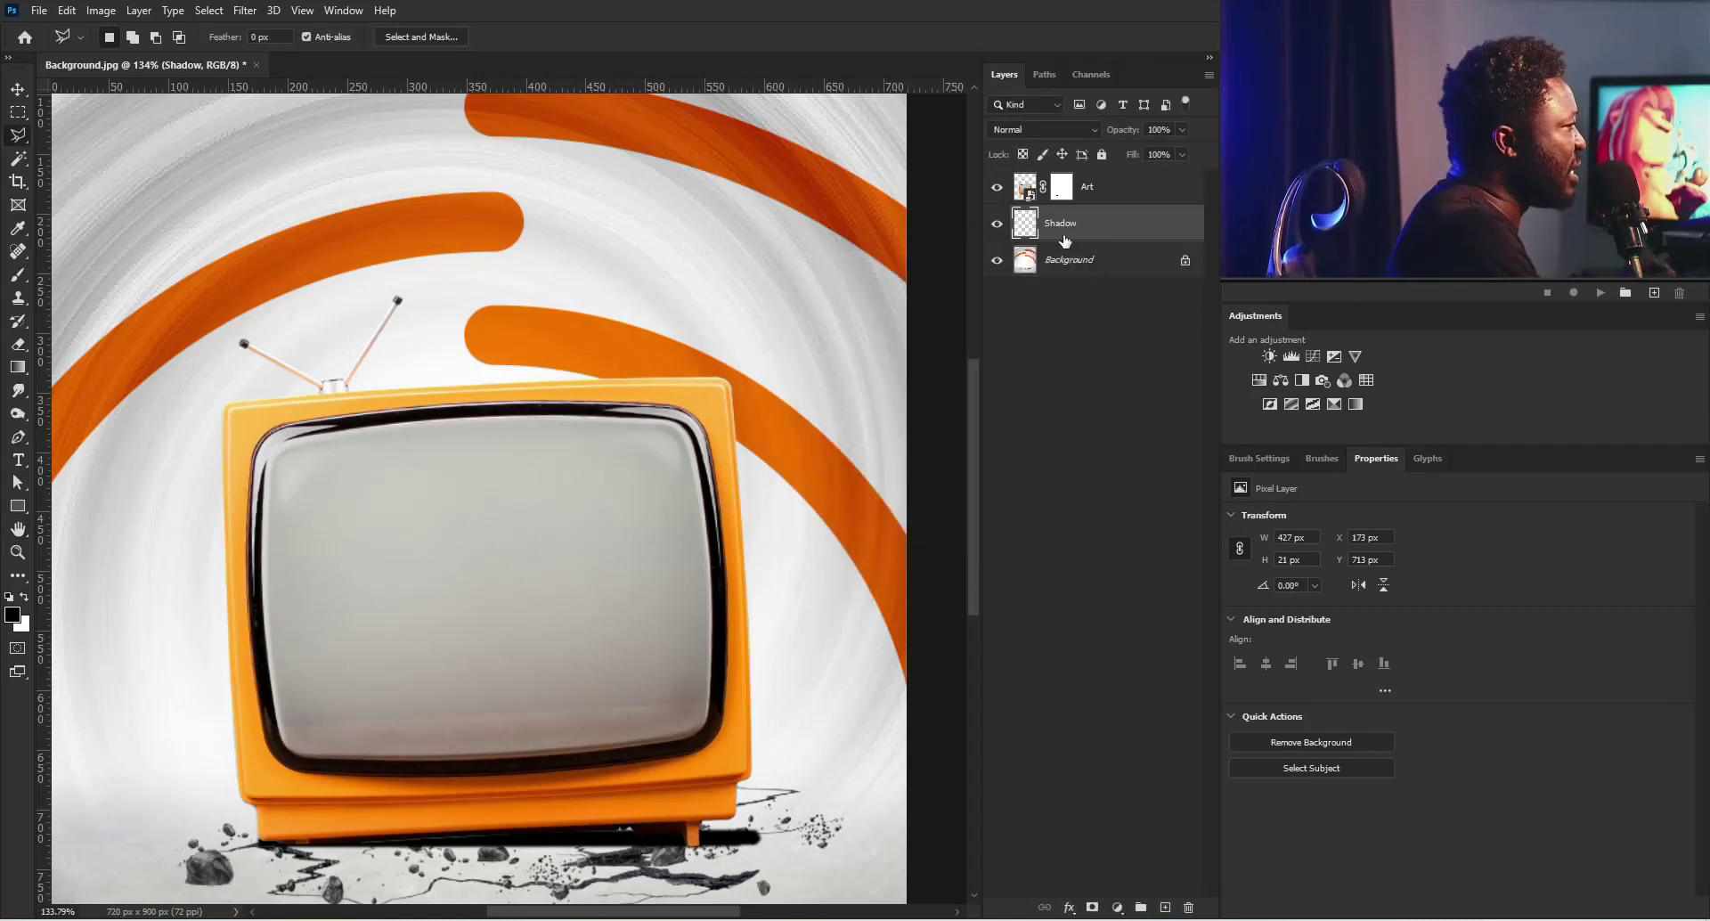
drag(467, 746, 574, 596)
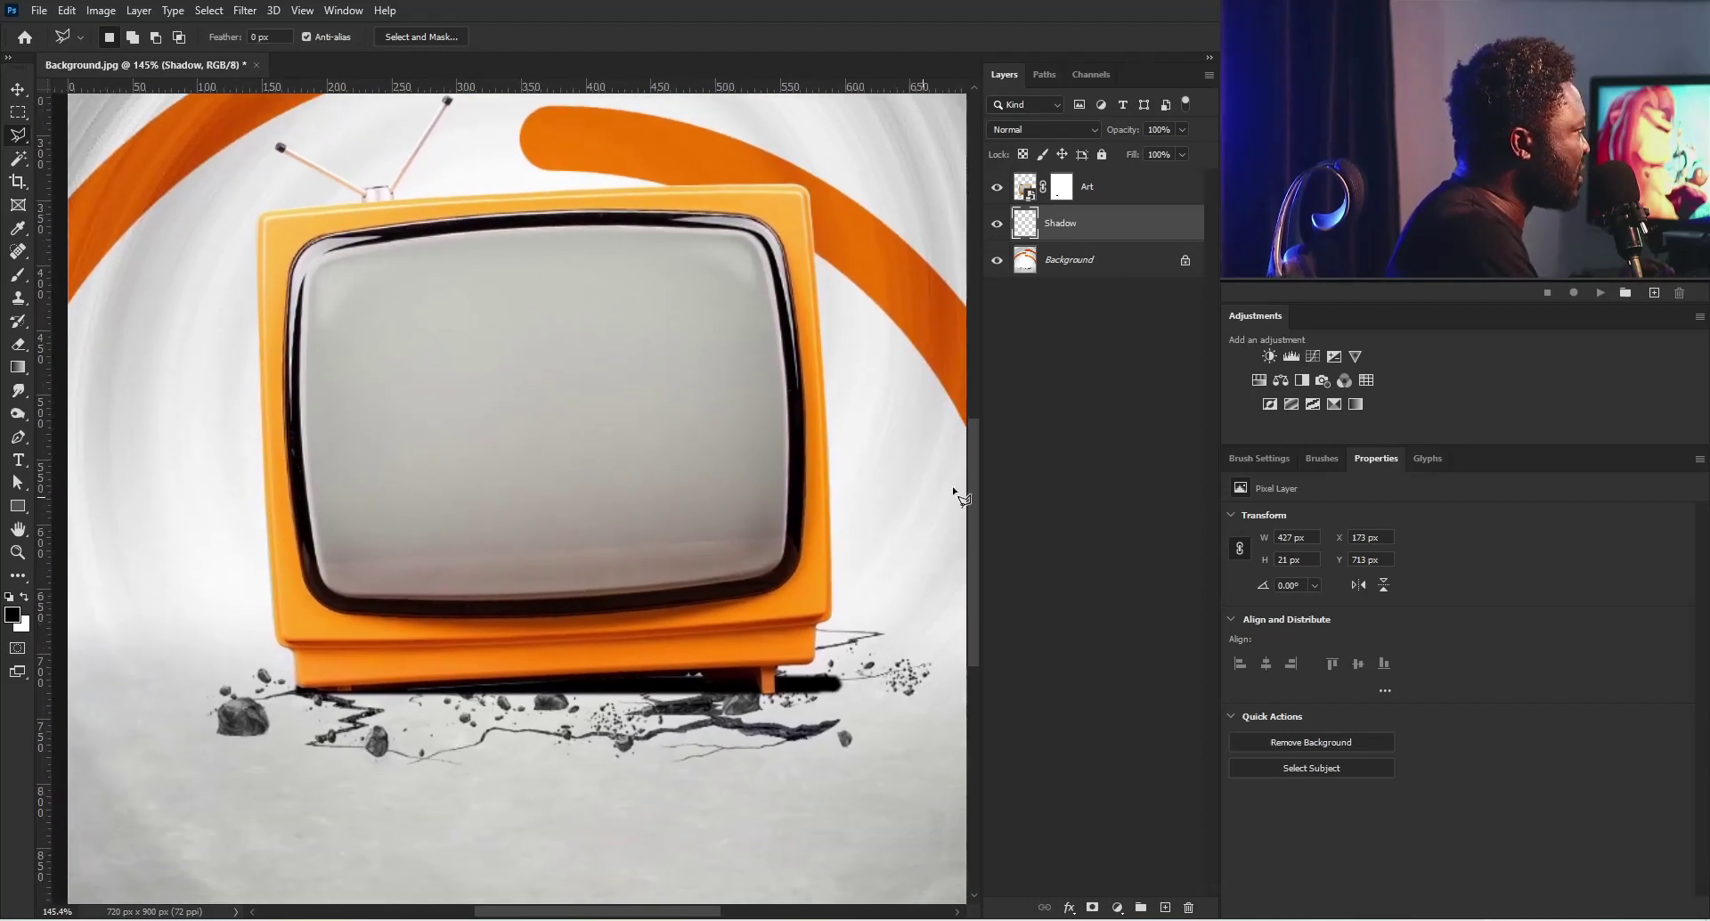
Step: Add a new layer named Shadow_2 directly above the Shadow layer
alt+click(1165, 907)
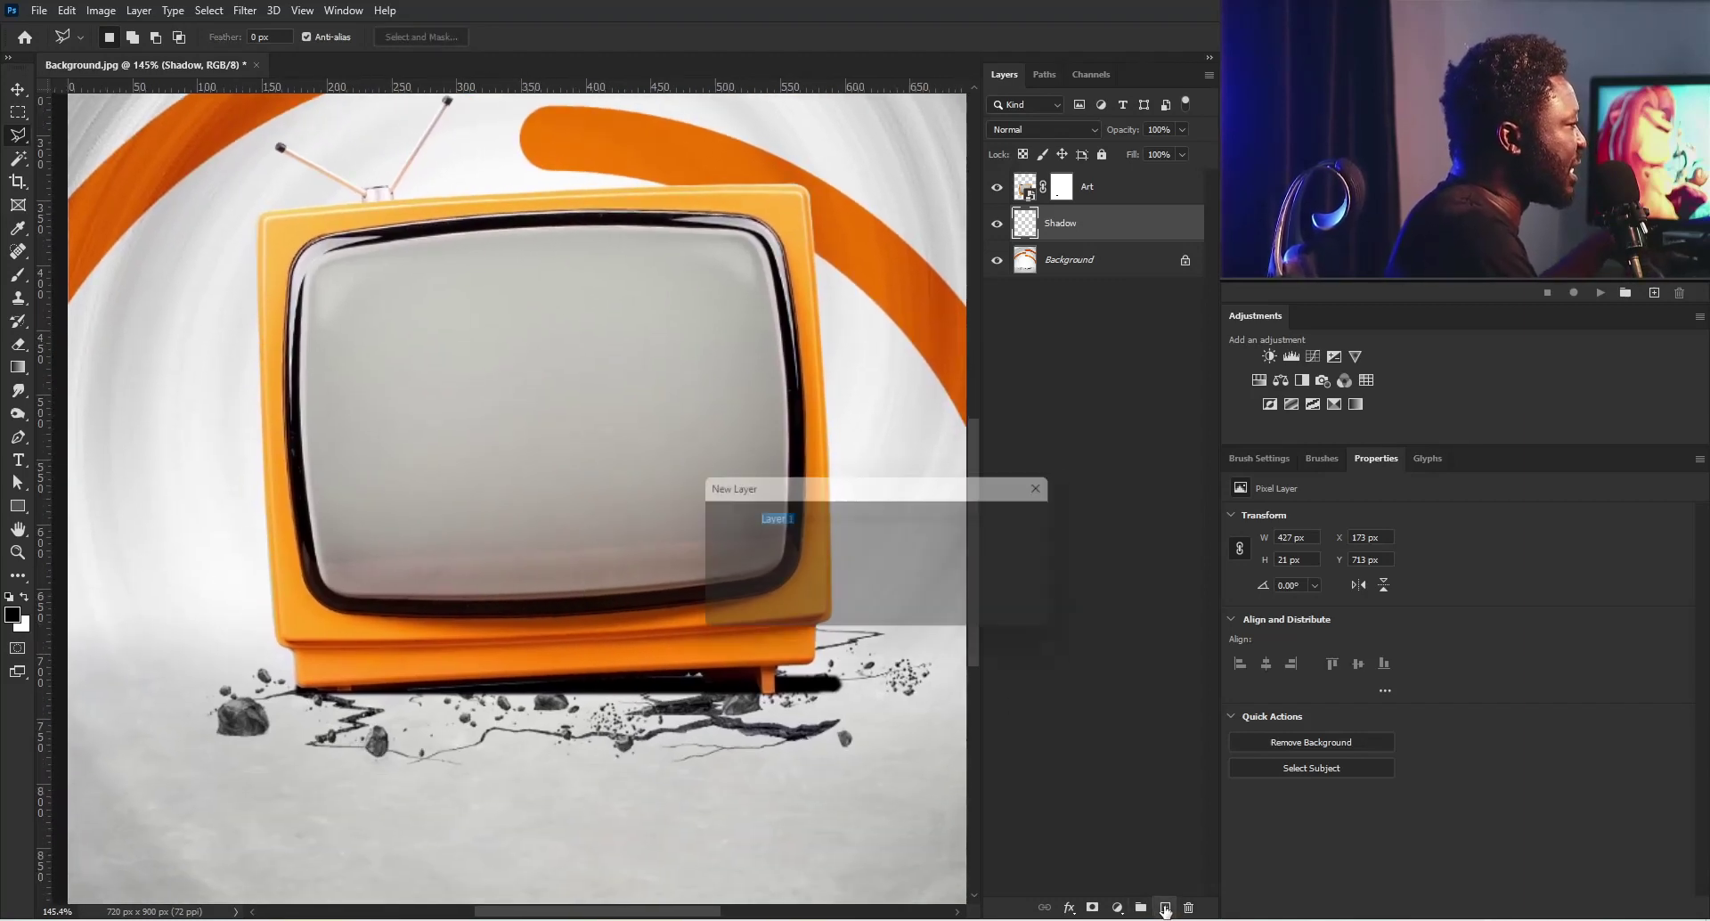
text(S)
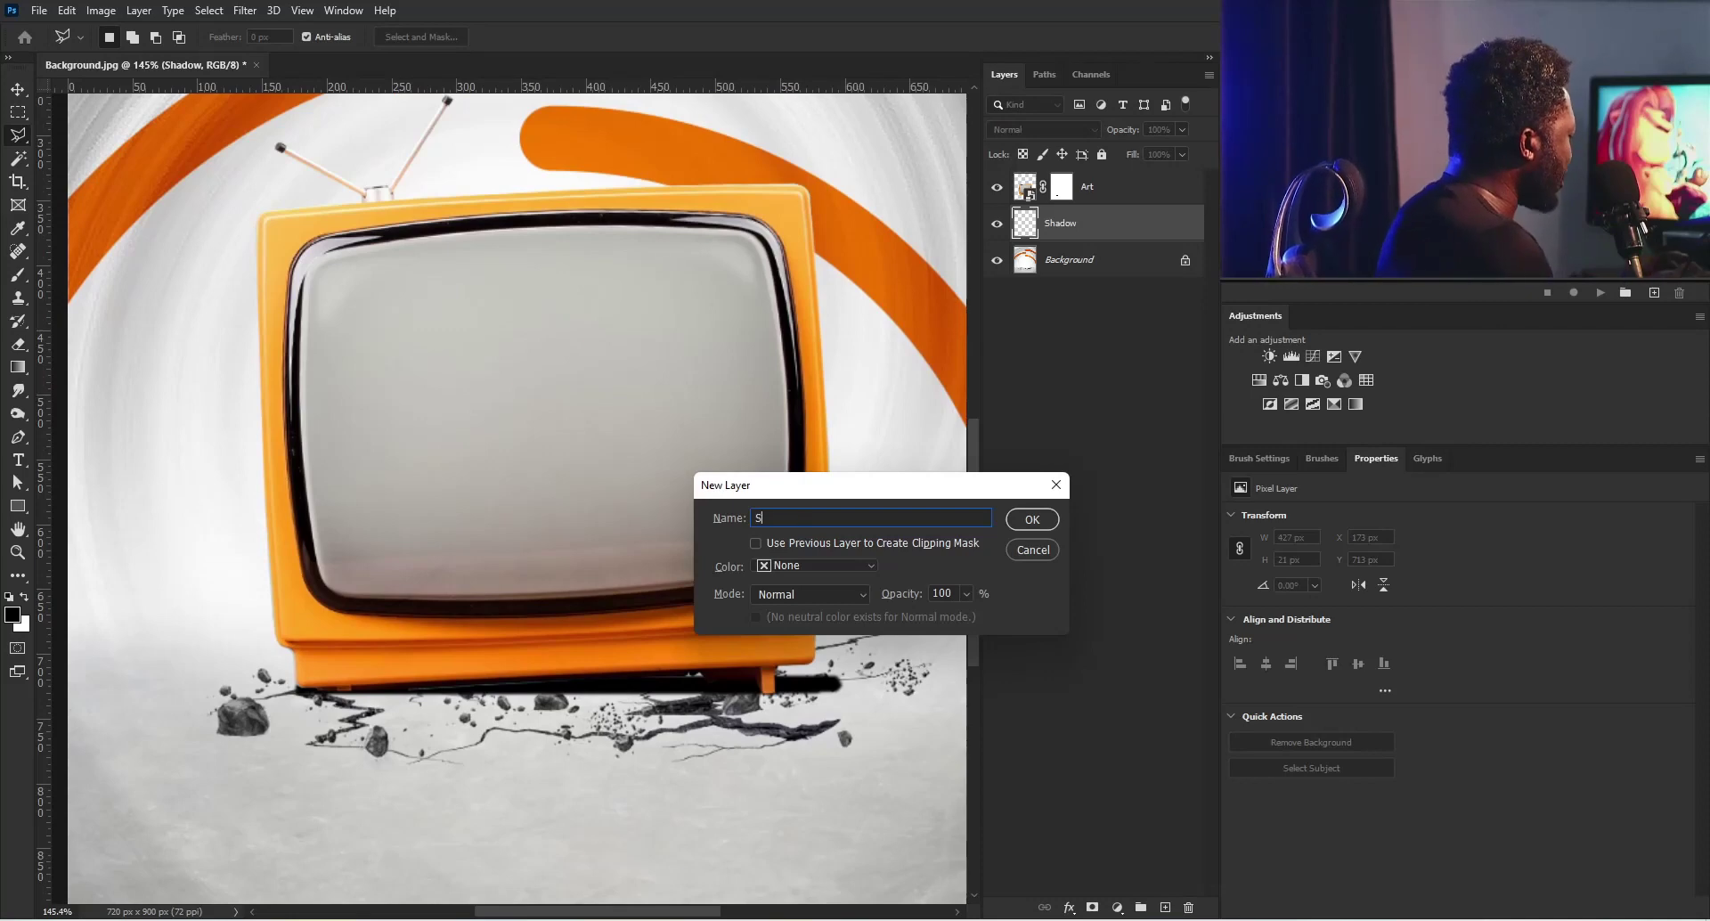
text(hadow_2)
key(Return)
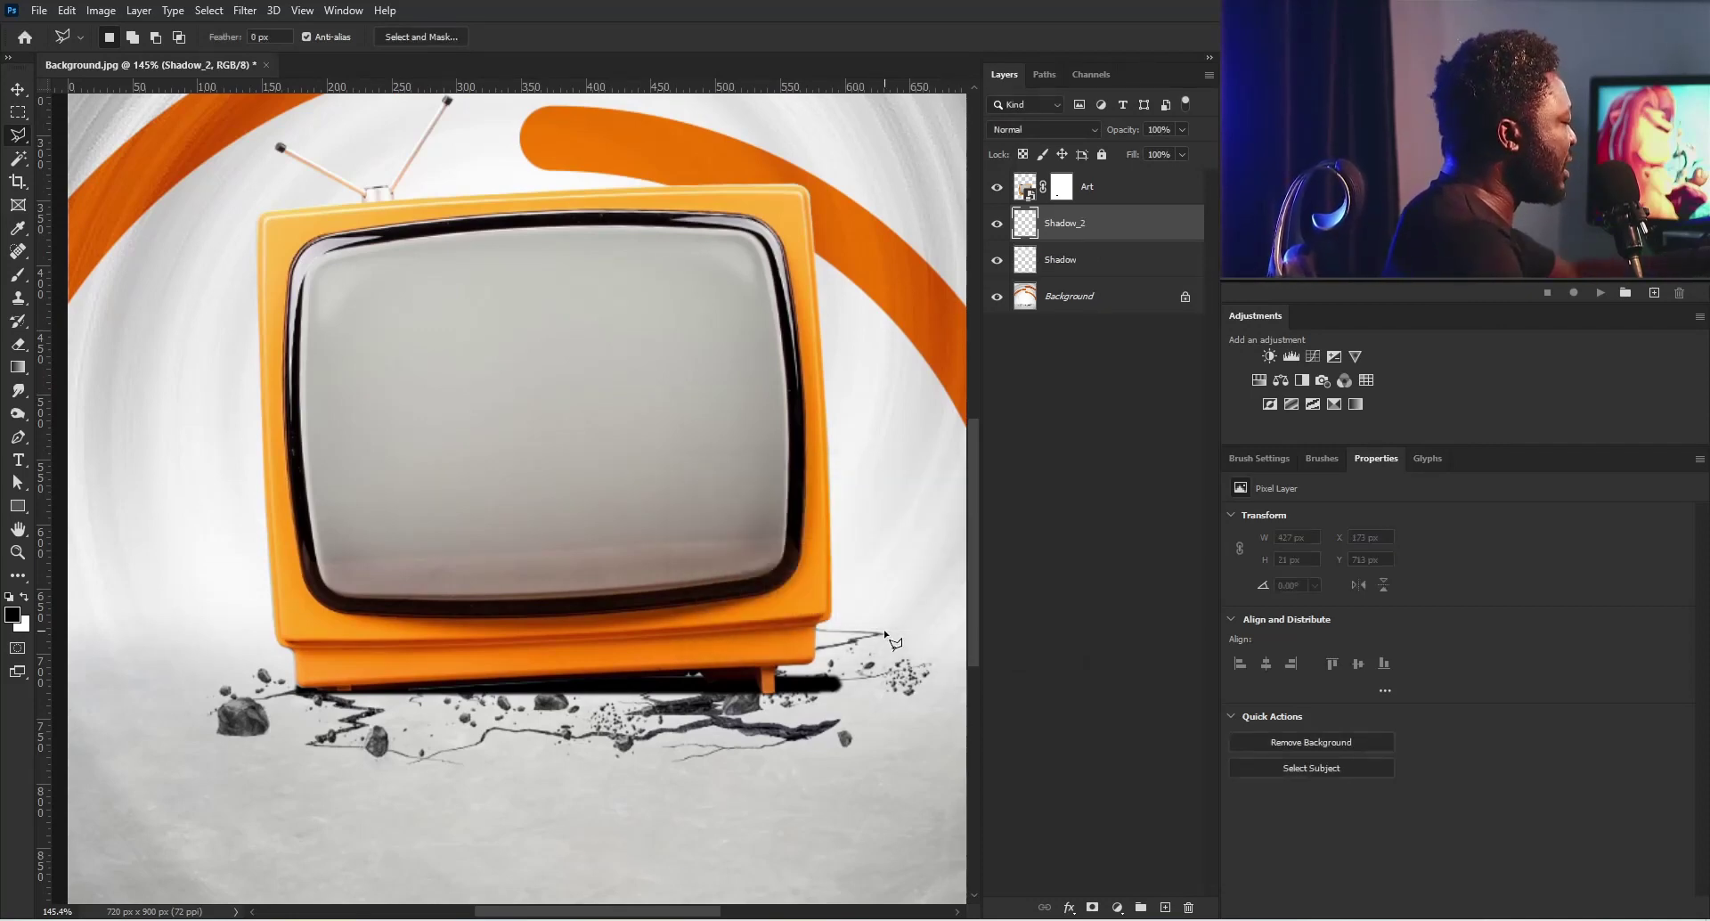
Step: Paint soft black shading along the television's base on Shadow_2 with a 50 px Brush at 10% flow
key(b)
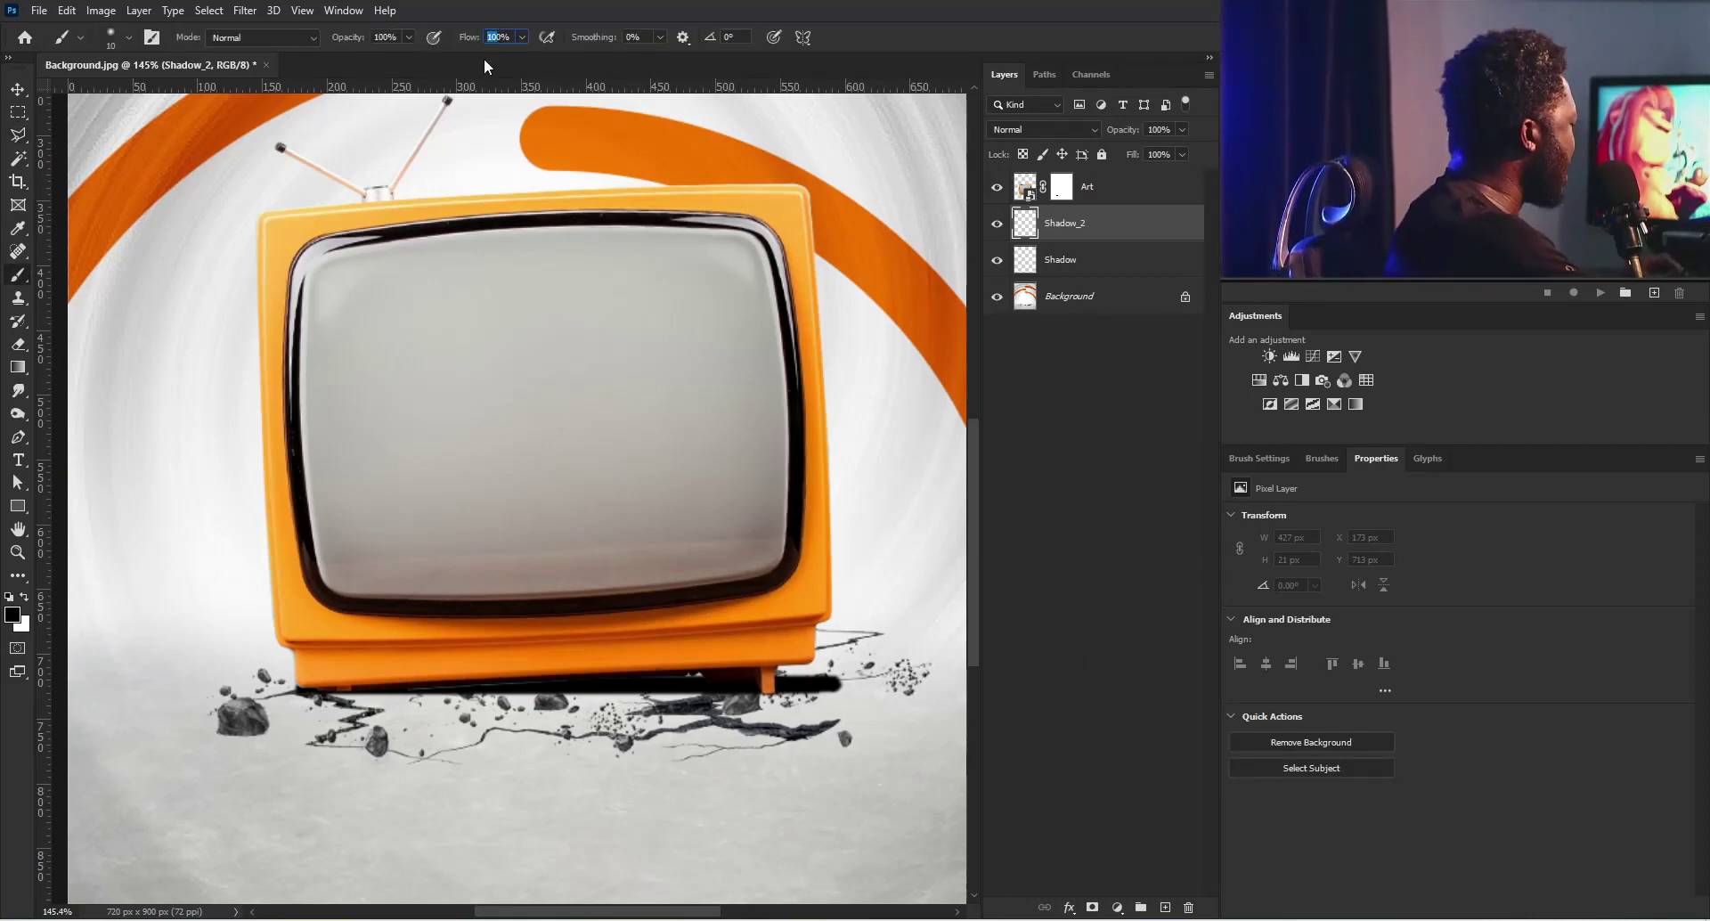
key(Return)
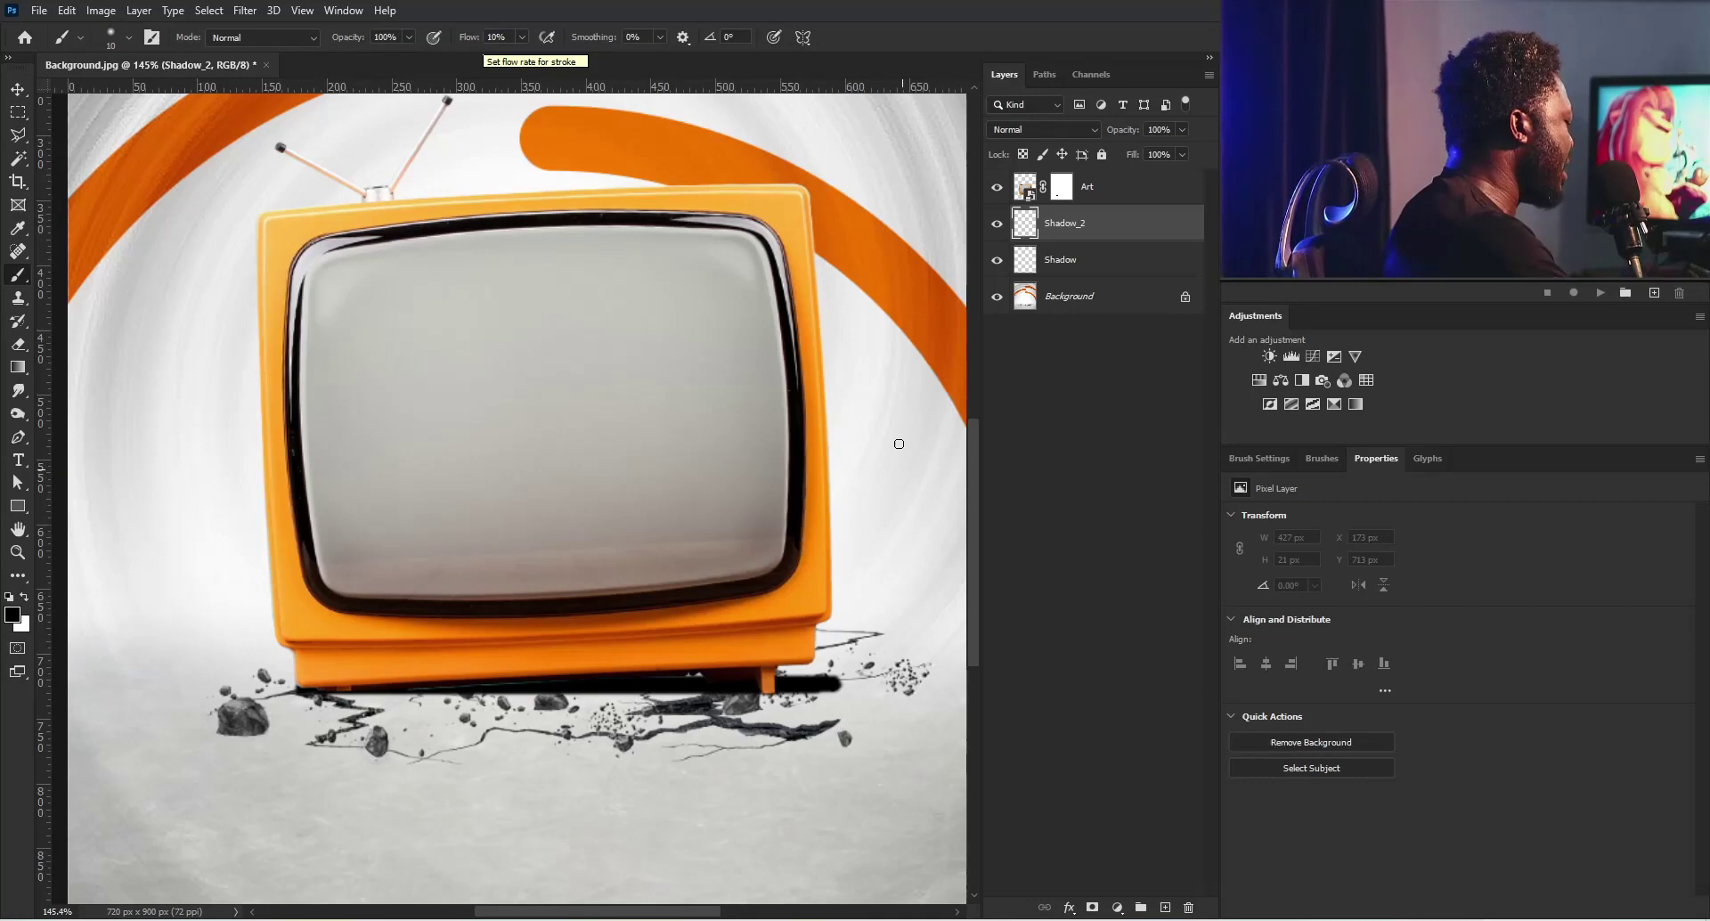
key(bracketright)
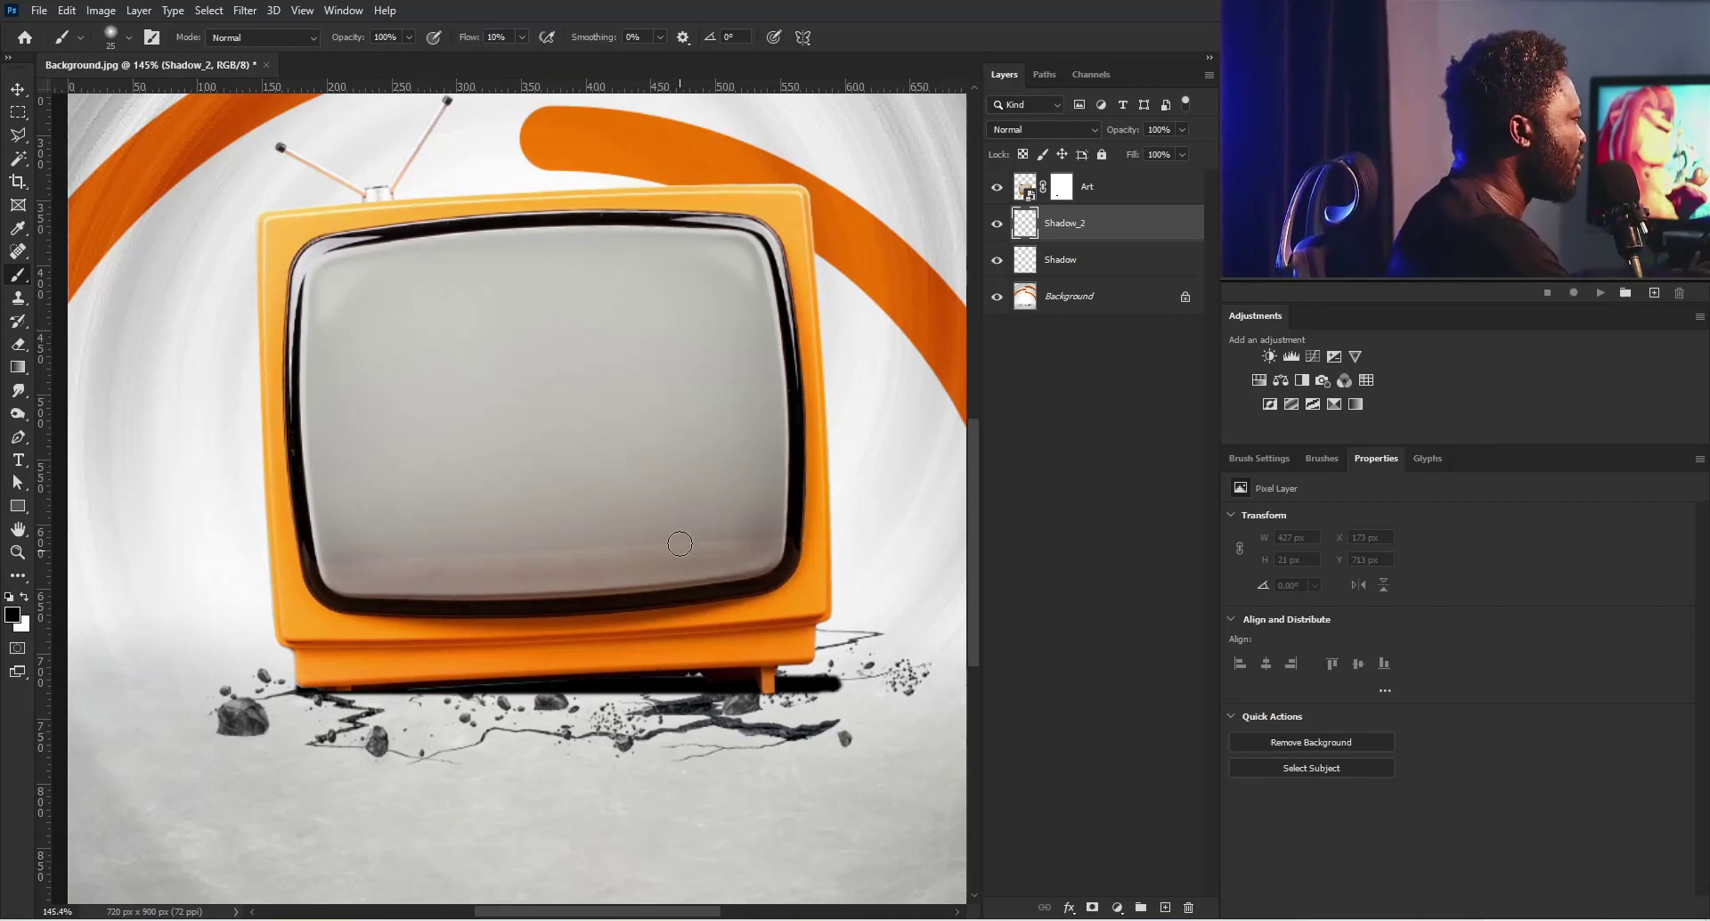
key(bracketright)
key(bracketright)
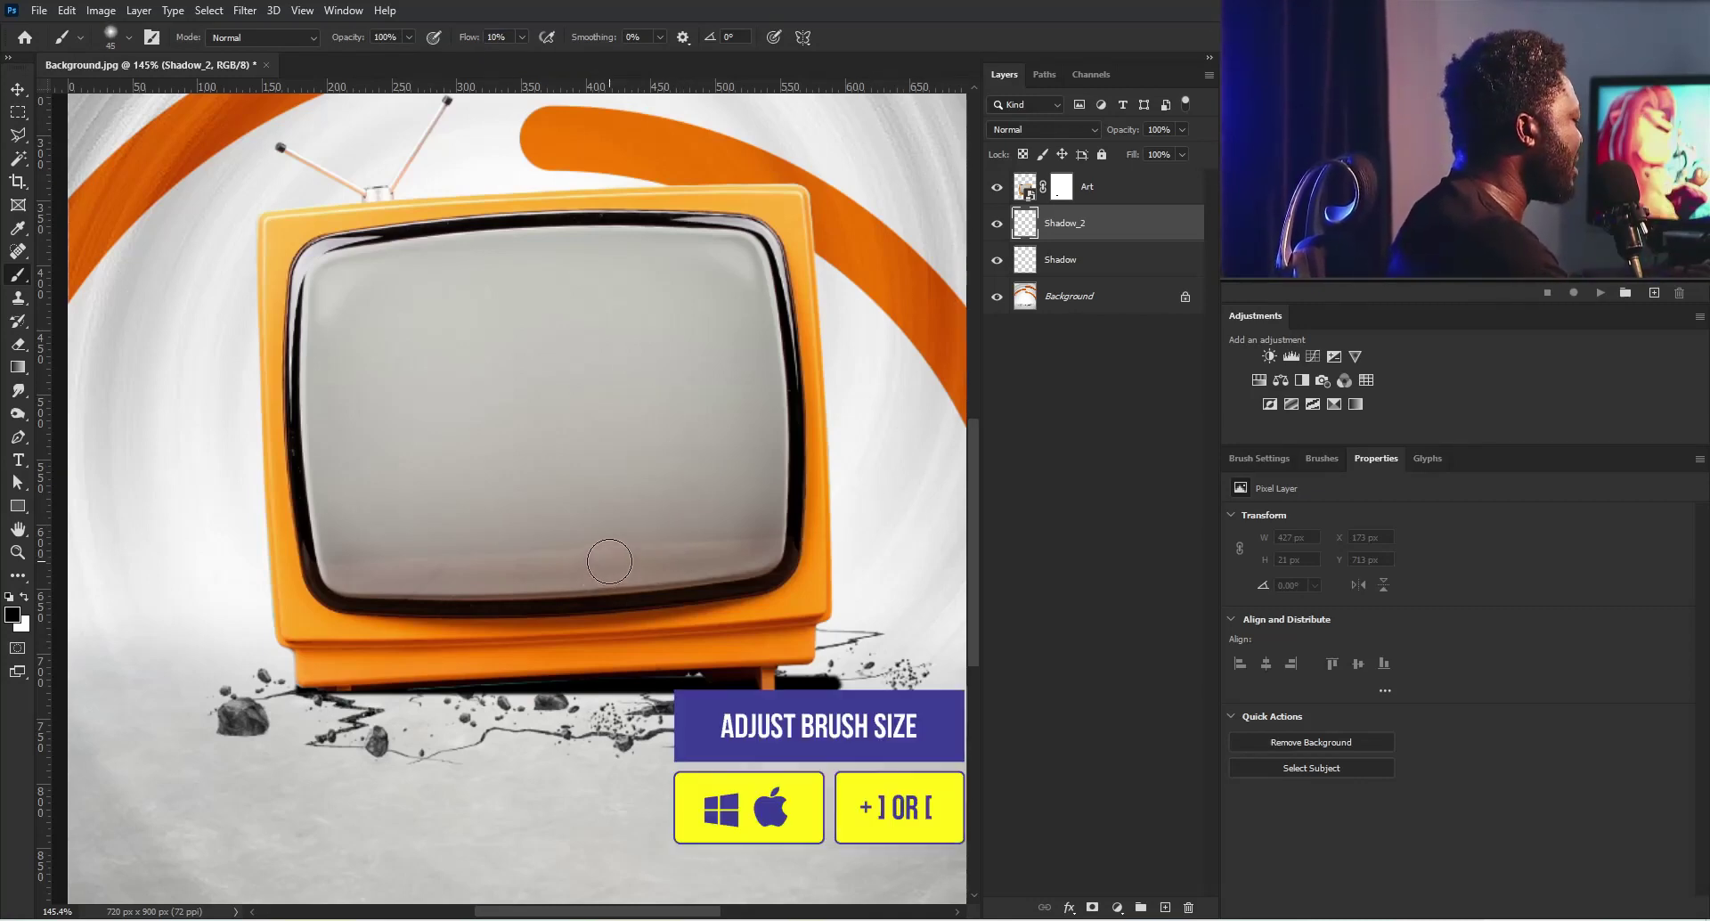
key(ctrl+plus)
key(ctrl+plus)
key(ctrl+plus)
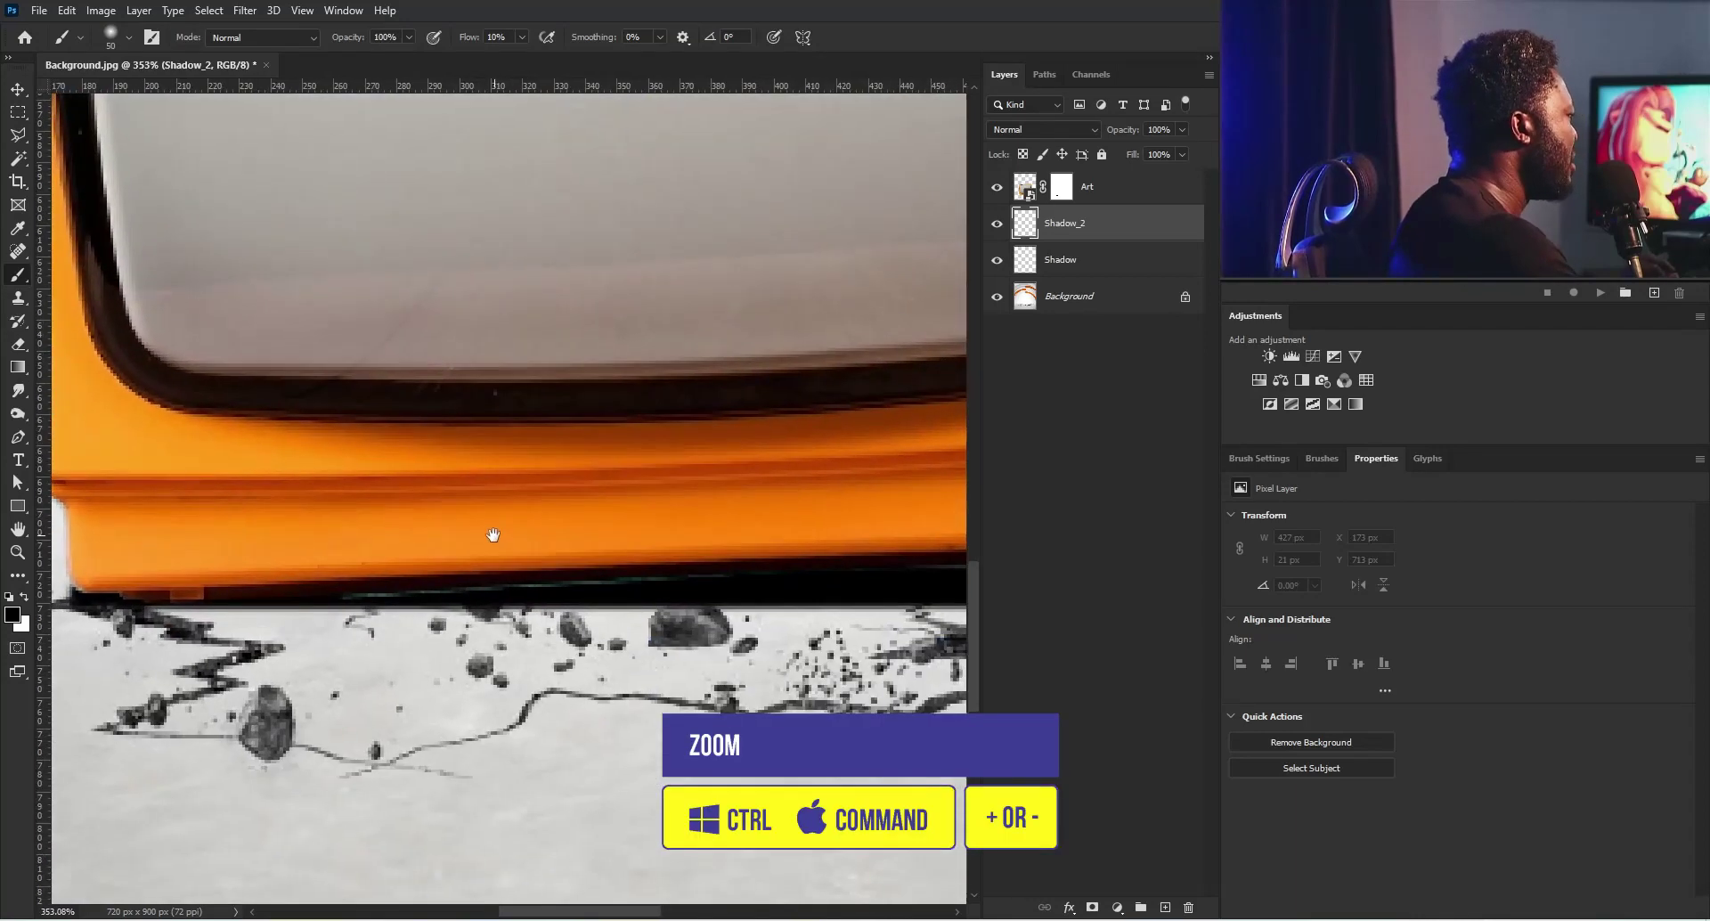
mouse_move(212, 574)
mouse_down()
mouse_move(757, 579)
mouse_move(479, 606)
mouse_up()
drag(205, 616, 766, 605)
drag(744, 609, 540, 610)
mouse_move(280, 638)
mouse_down()
mouse_move(837, 611)
mouse_move(632, 553)
mouse_up()
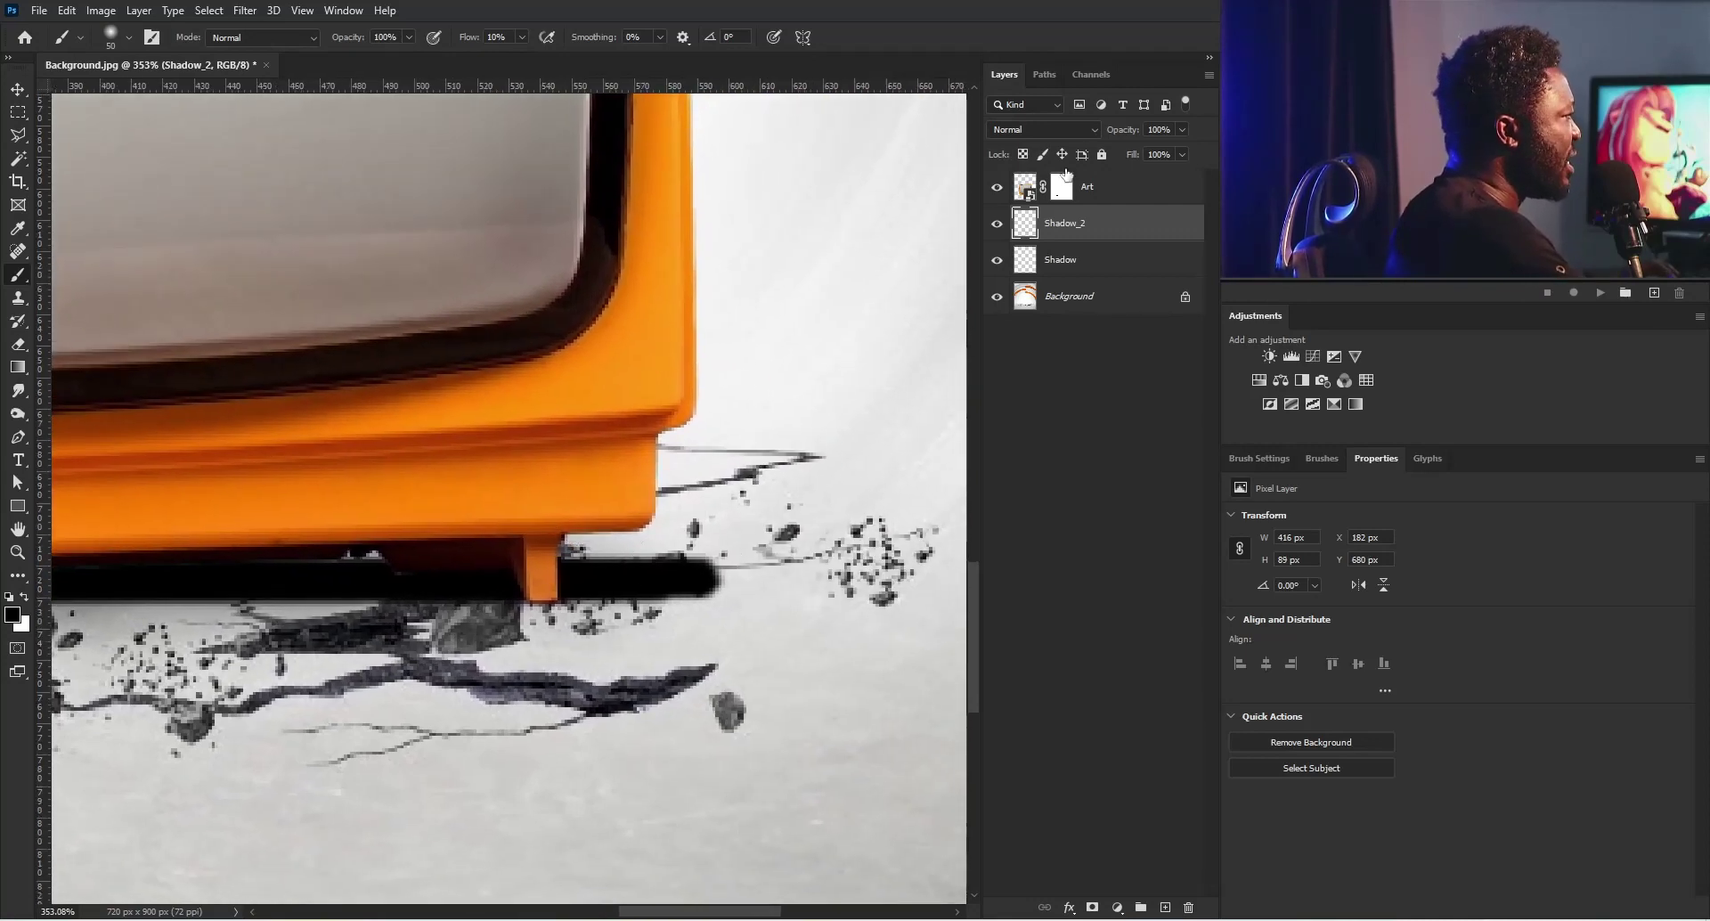
Step: Add a layer mask to the Shadow layer and fade the shadow's right end with a soft black 30 px brush at 10% flow
click(1095, 261)
click(1093, 907)
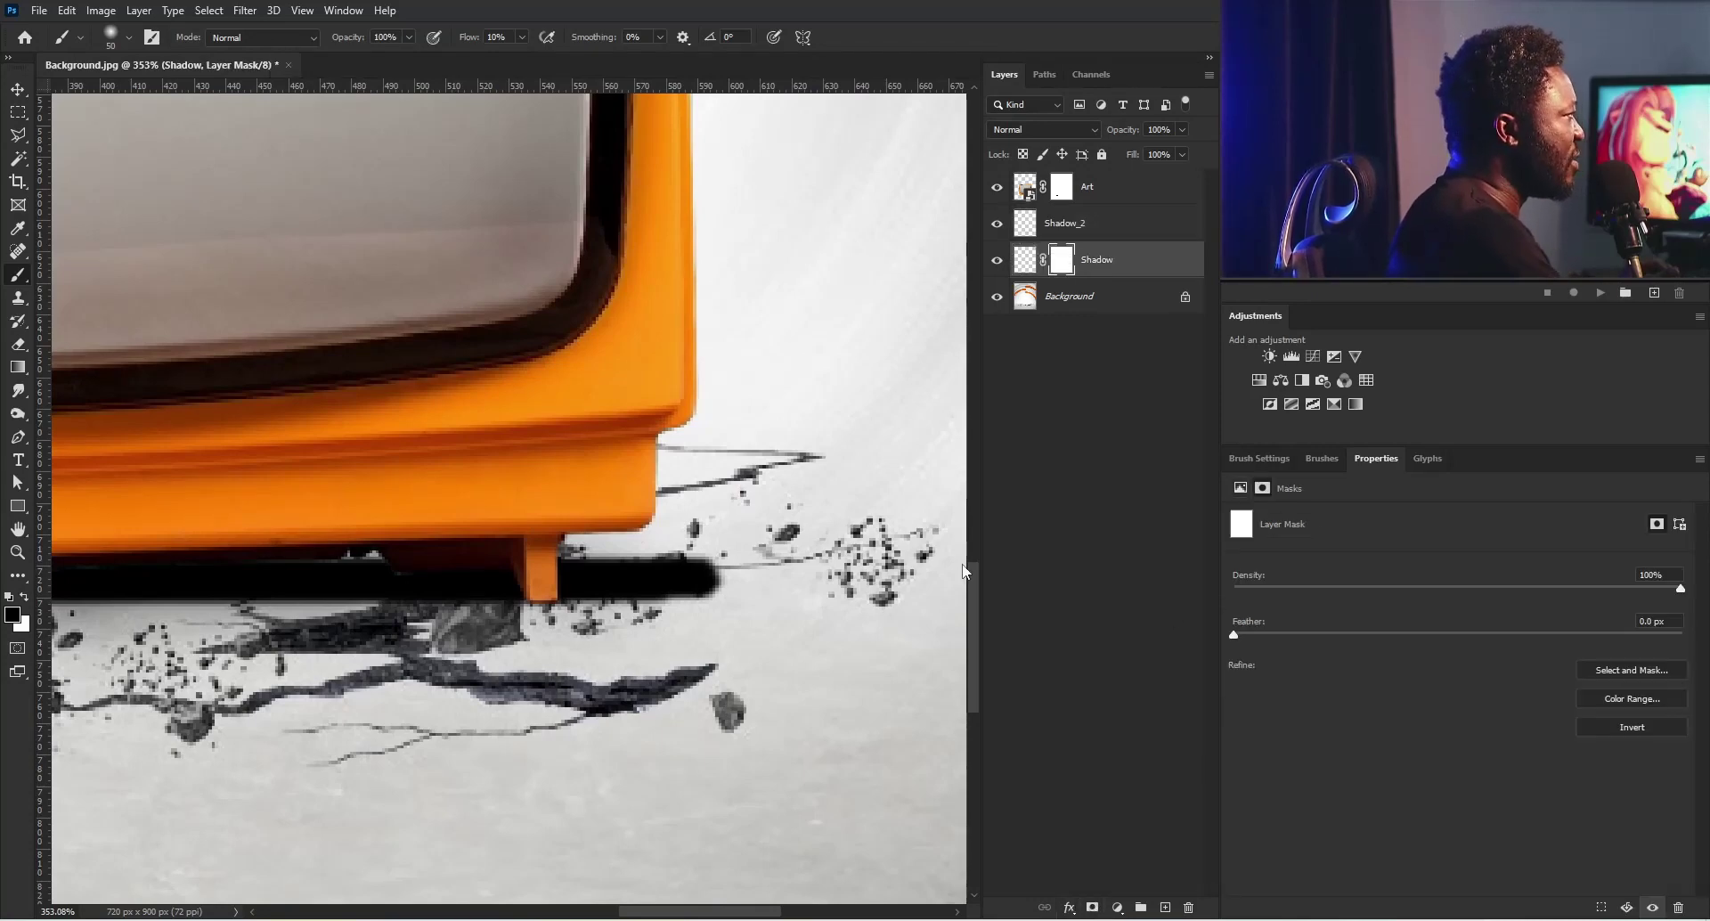
key(bracketleft)
key(bracketleft)
key(bracketleft)
key(bracketleft)
key(bracketleft)
key(bracketleft)
key(bracketleft)
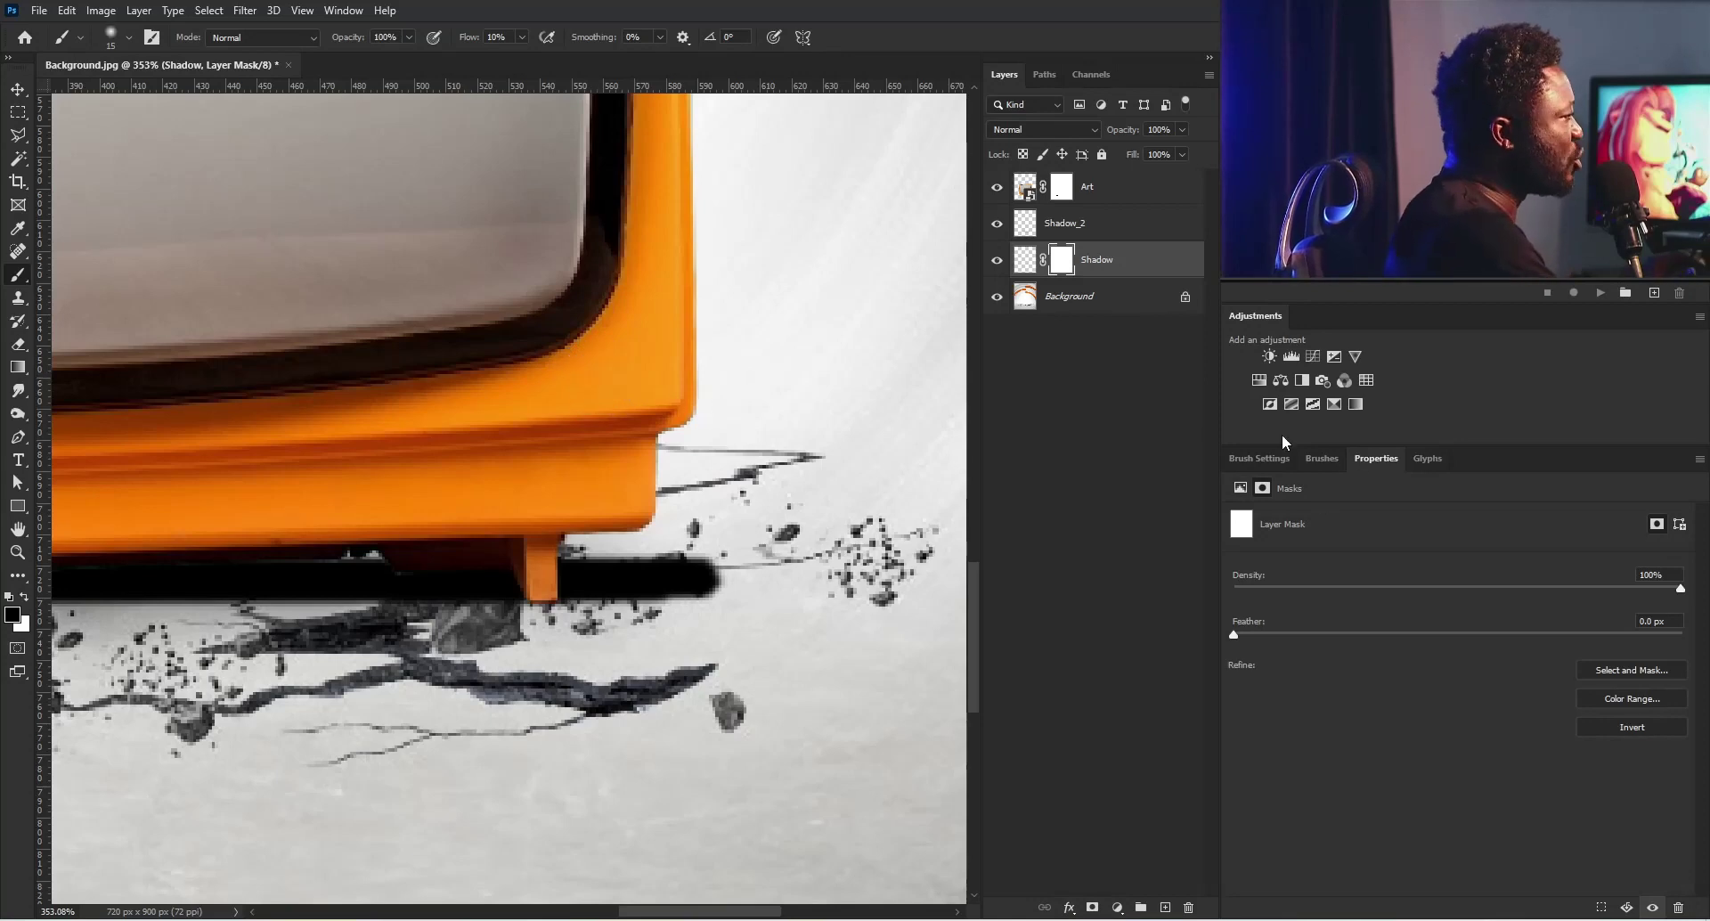
click(1267, 466)
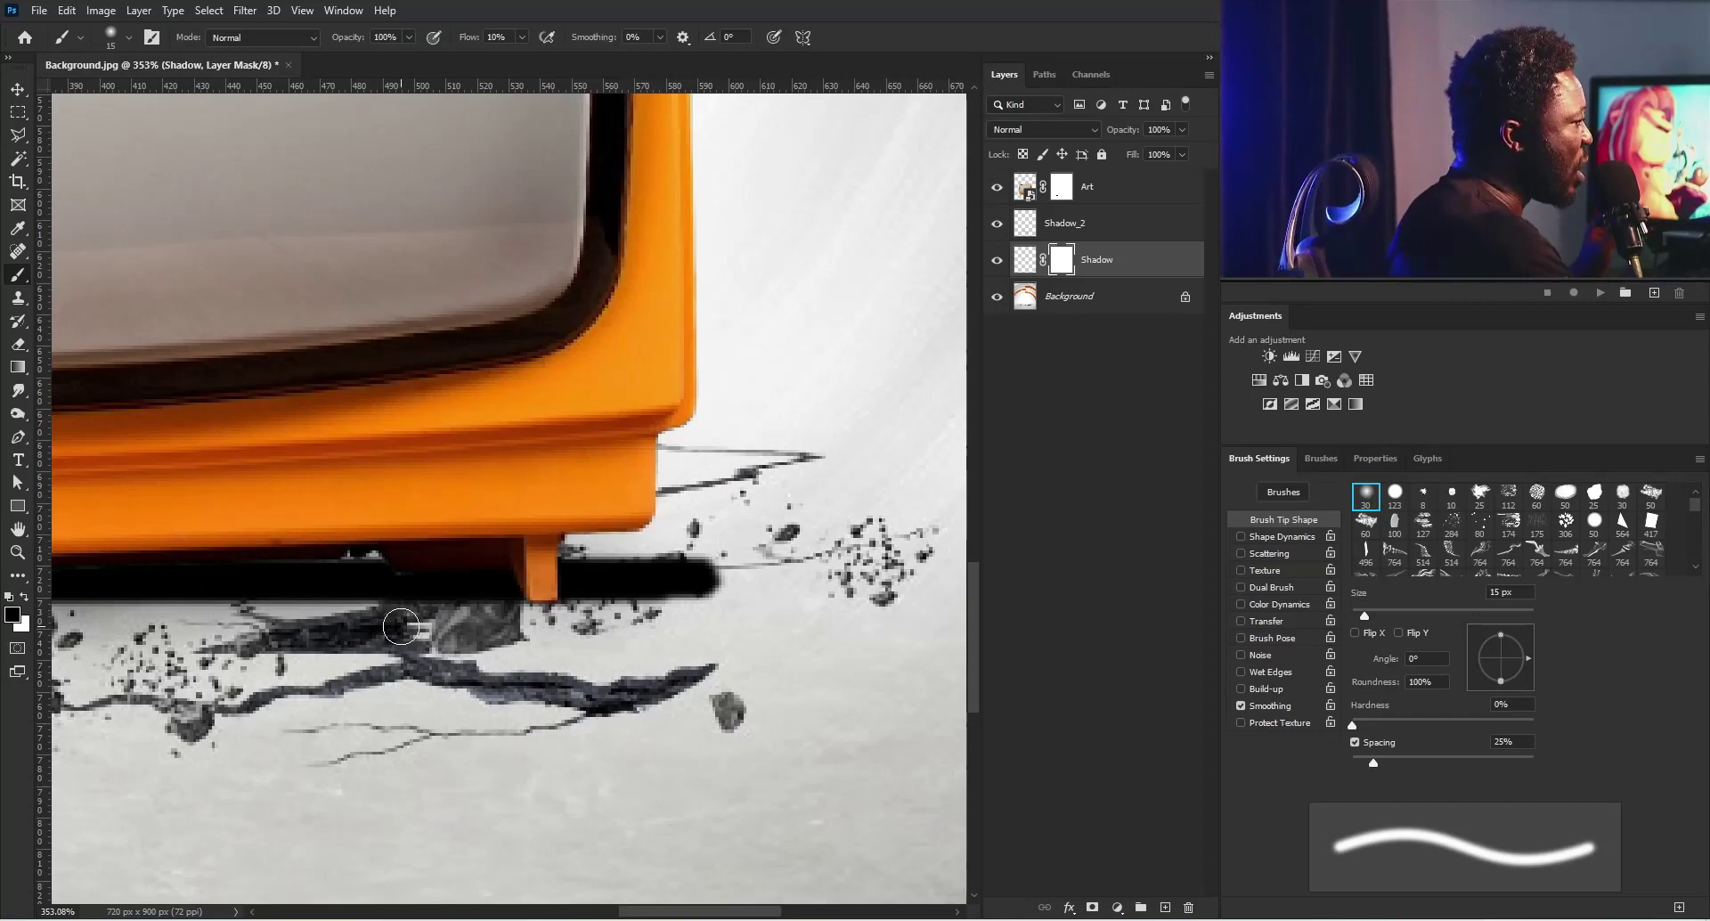
key(bracketright)
key(bracketright)
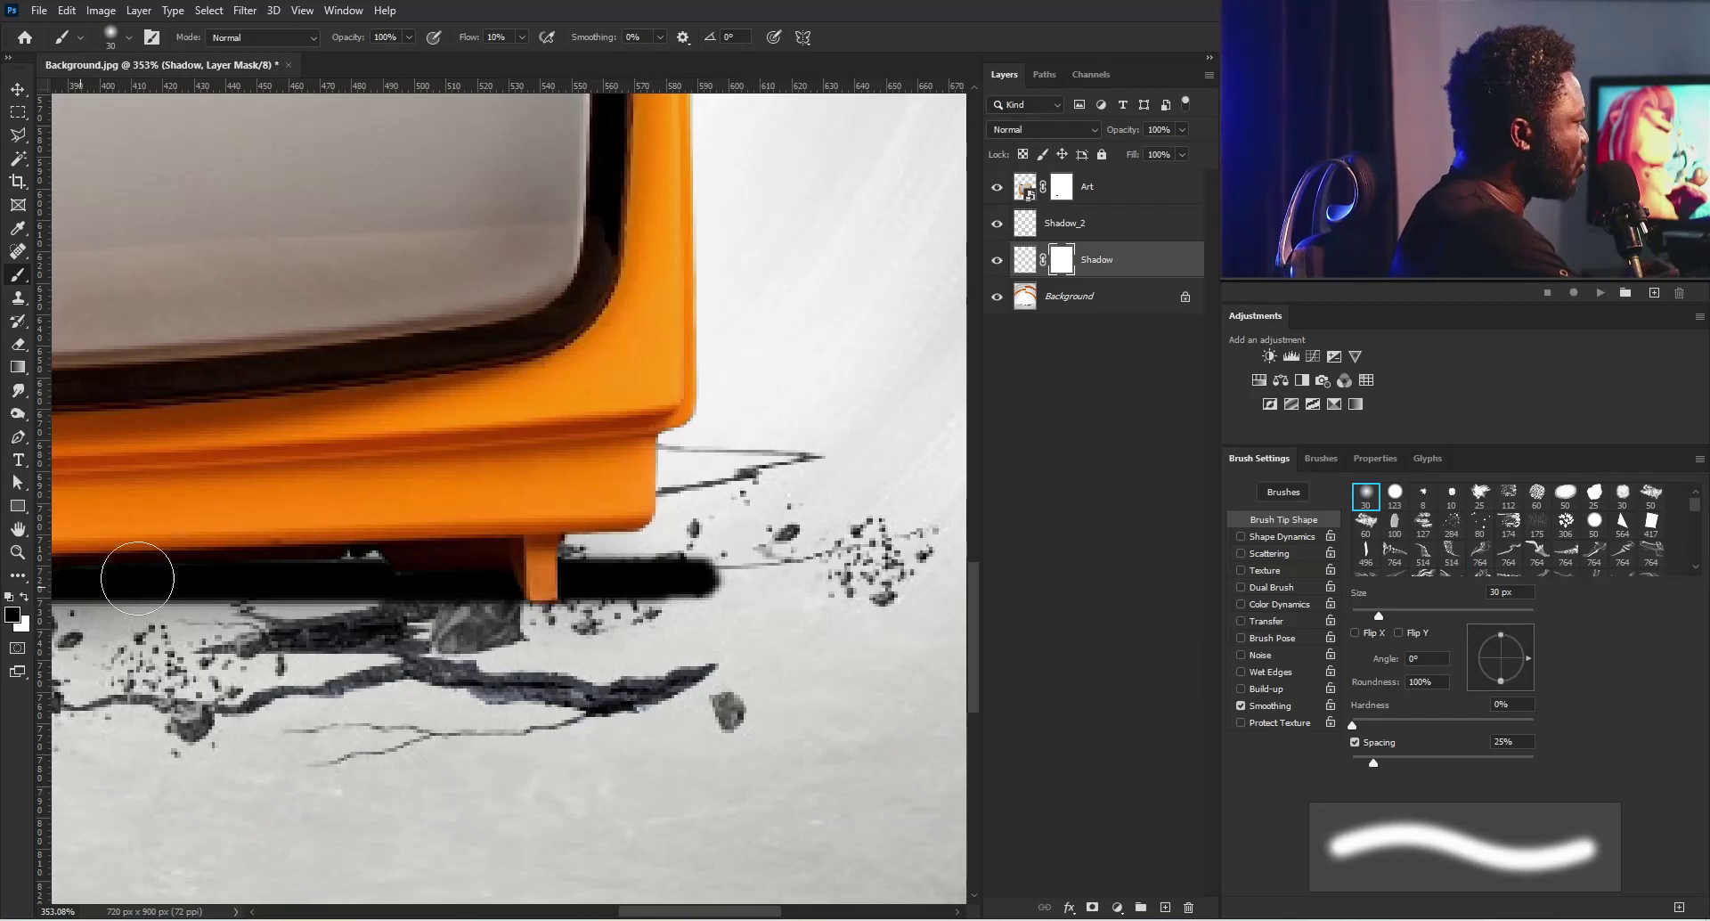
mouse_move(771, 572)
mouse_down()
mouse_move(599, 567)
mouse_move(780, 570)
mouse_move(622, 563)
mouse_move(725, 583)
mouse_move(623, 589)
mouse_move(727, 576)
mouse_move(717, 588)
mouse_move(662, 567)
mouse_move(710, 559)
mouse_move(567, 577)
mouse_move(714, 600)
mouse_move(642, 611)
mouse_up()
drag(775, 371, 631, 492)
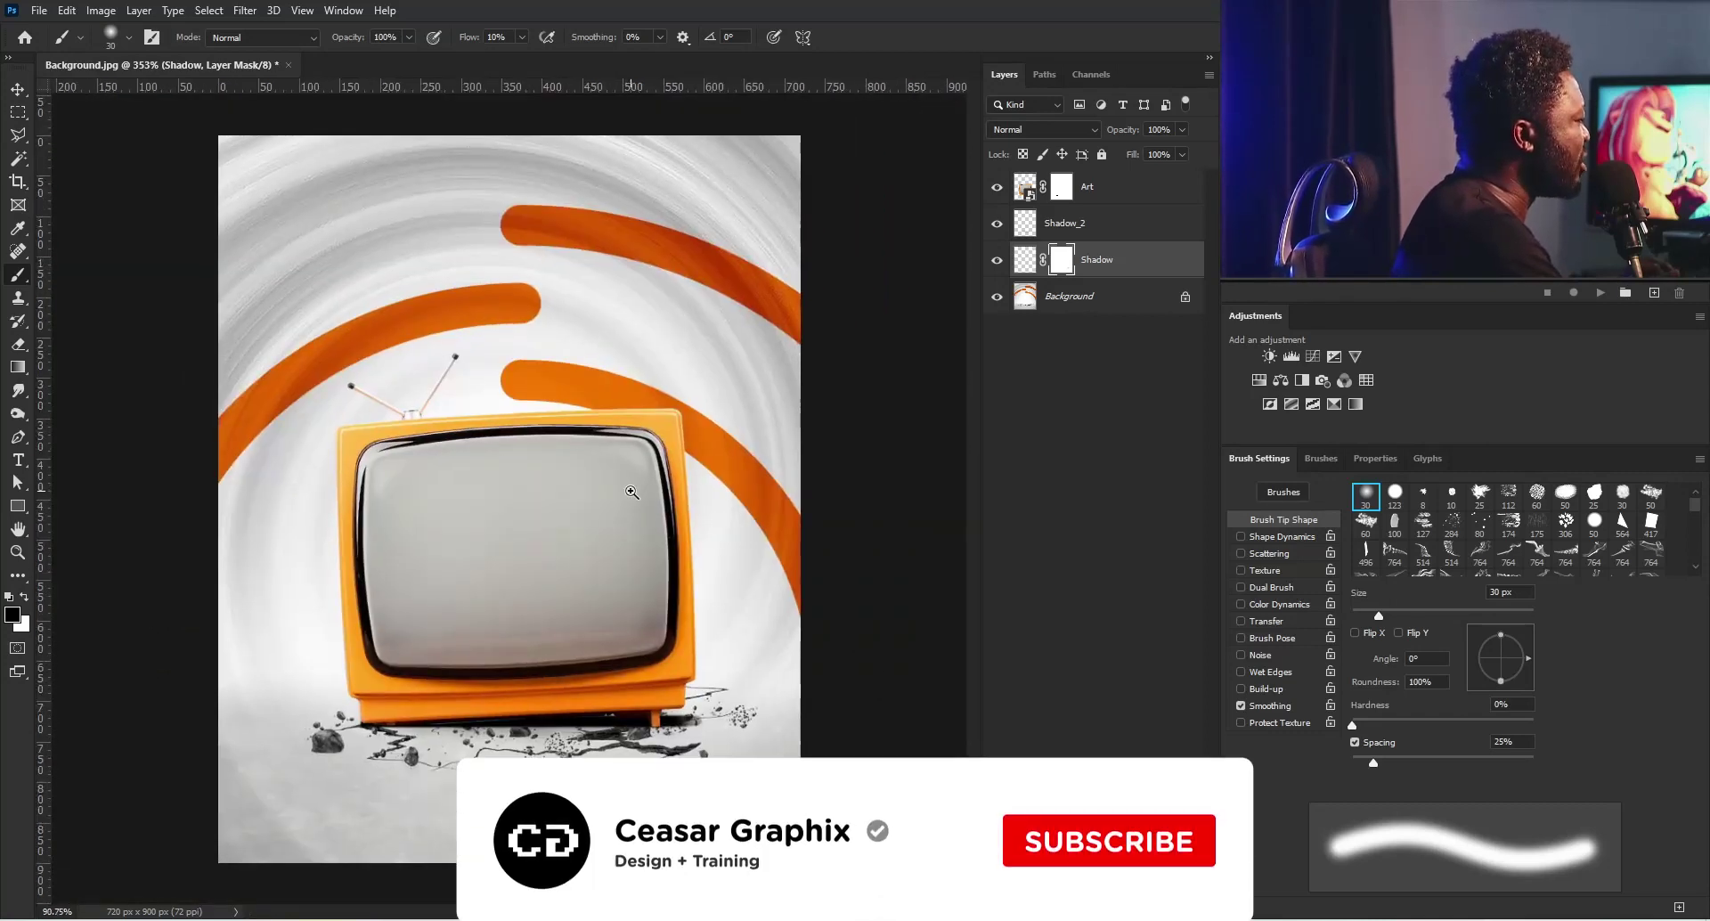
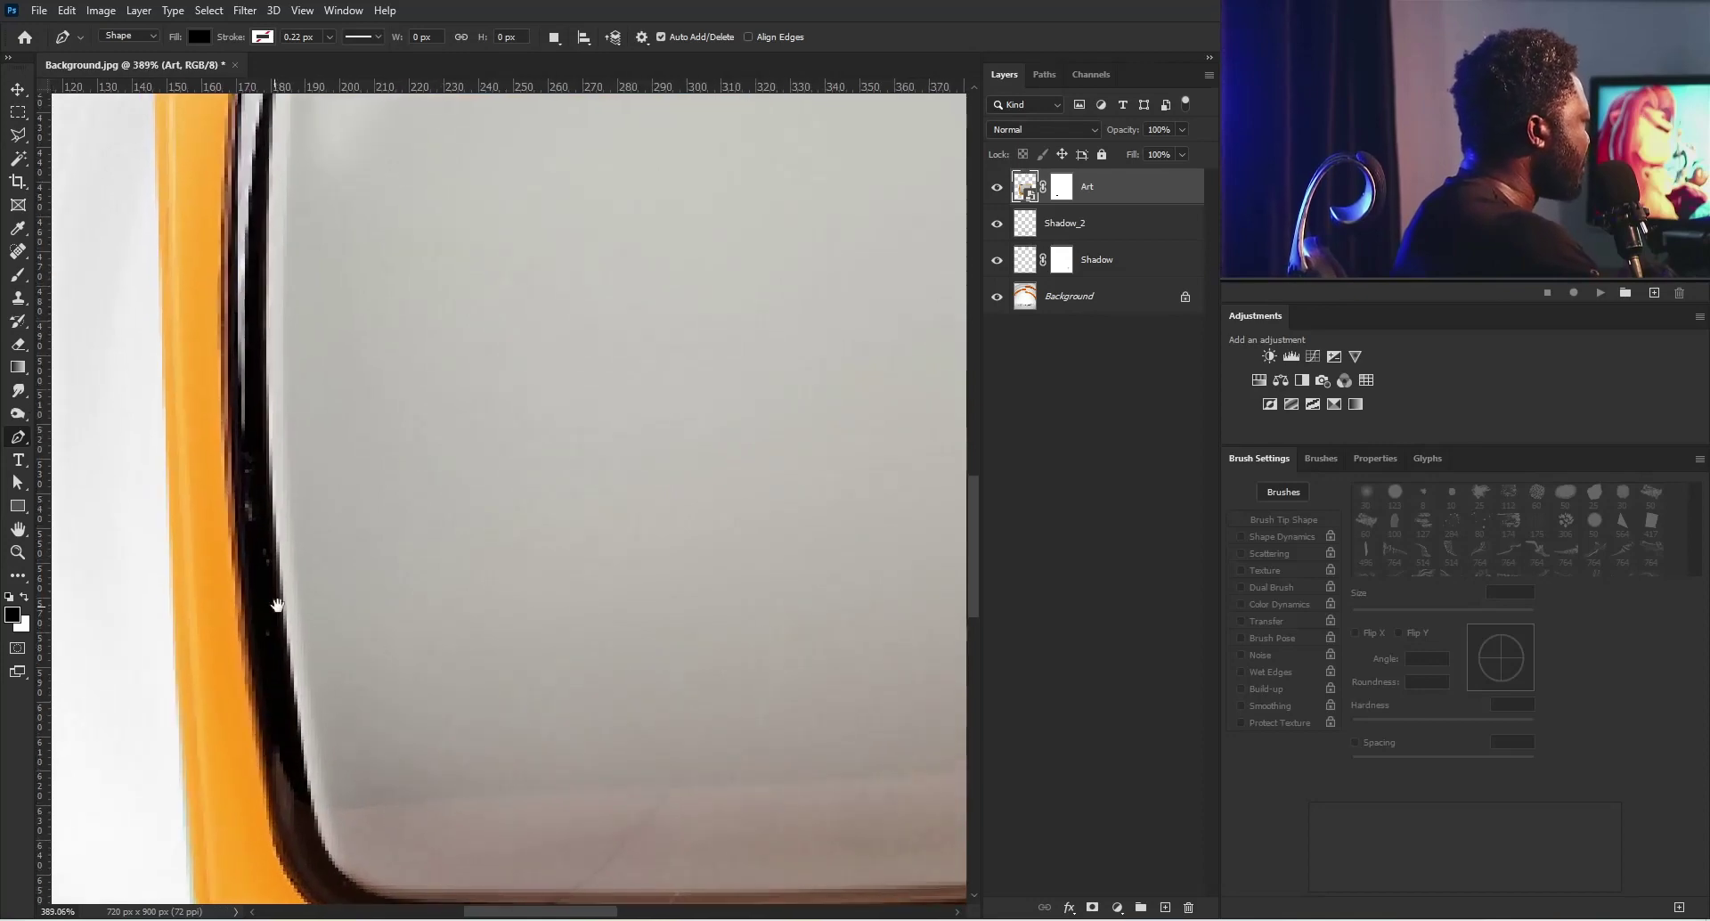
Step: Trace the left edge and upper-left corner of the television screen with the Pen tool in Shape mode
click(270, 464)
drag(324, 267, 393, 649)
drag(347, 456, 366, 398)
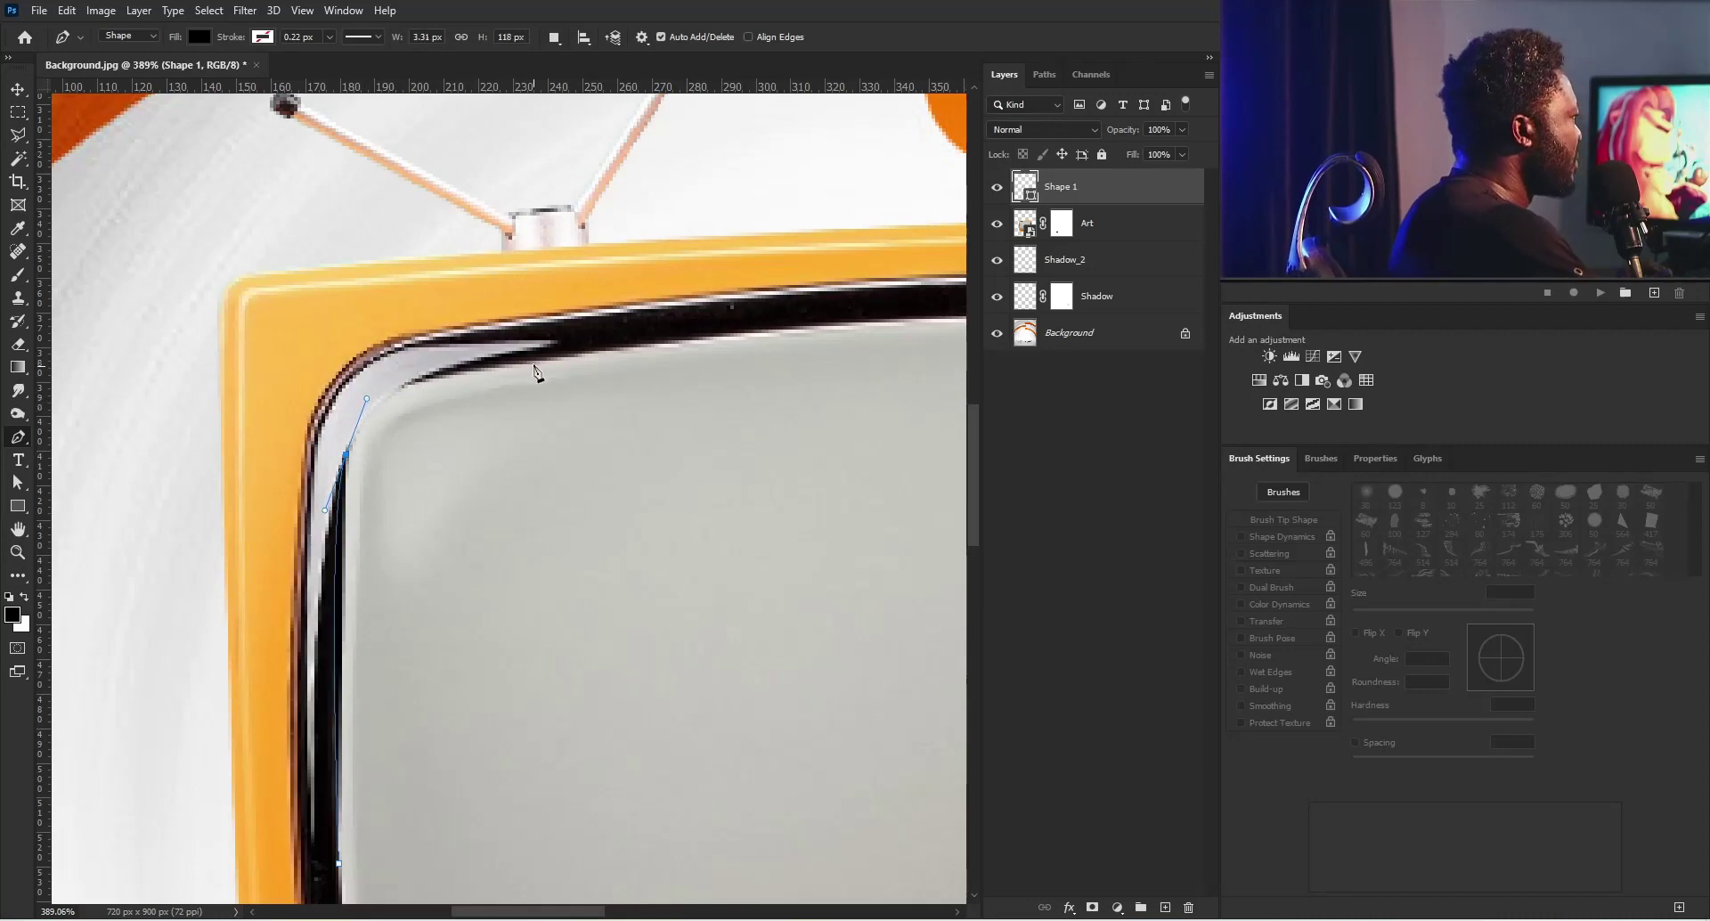
drag(533, 360, 568, 358)
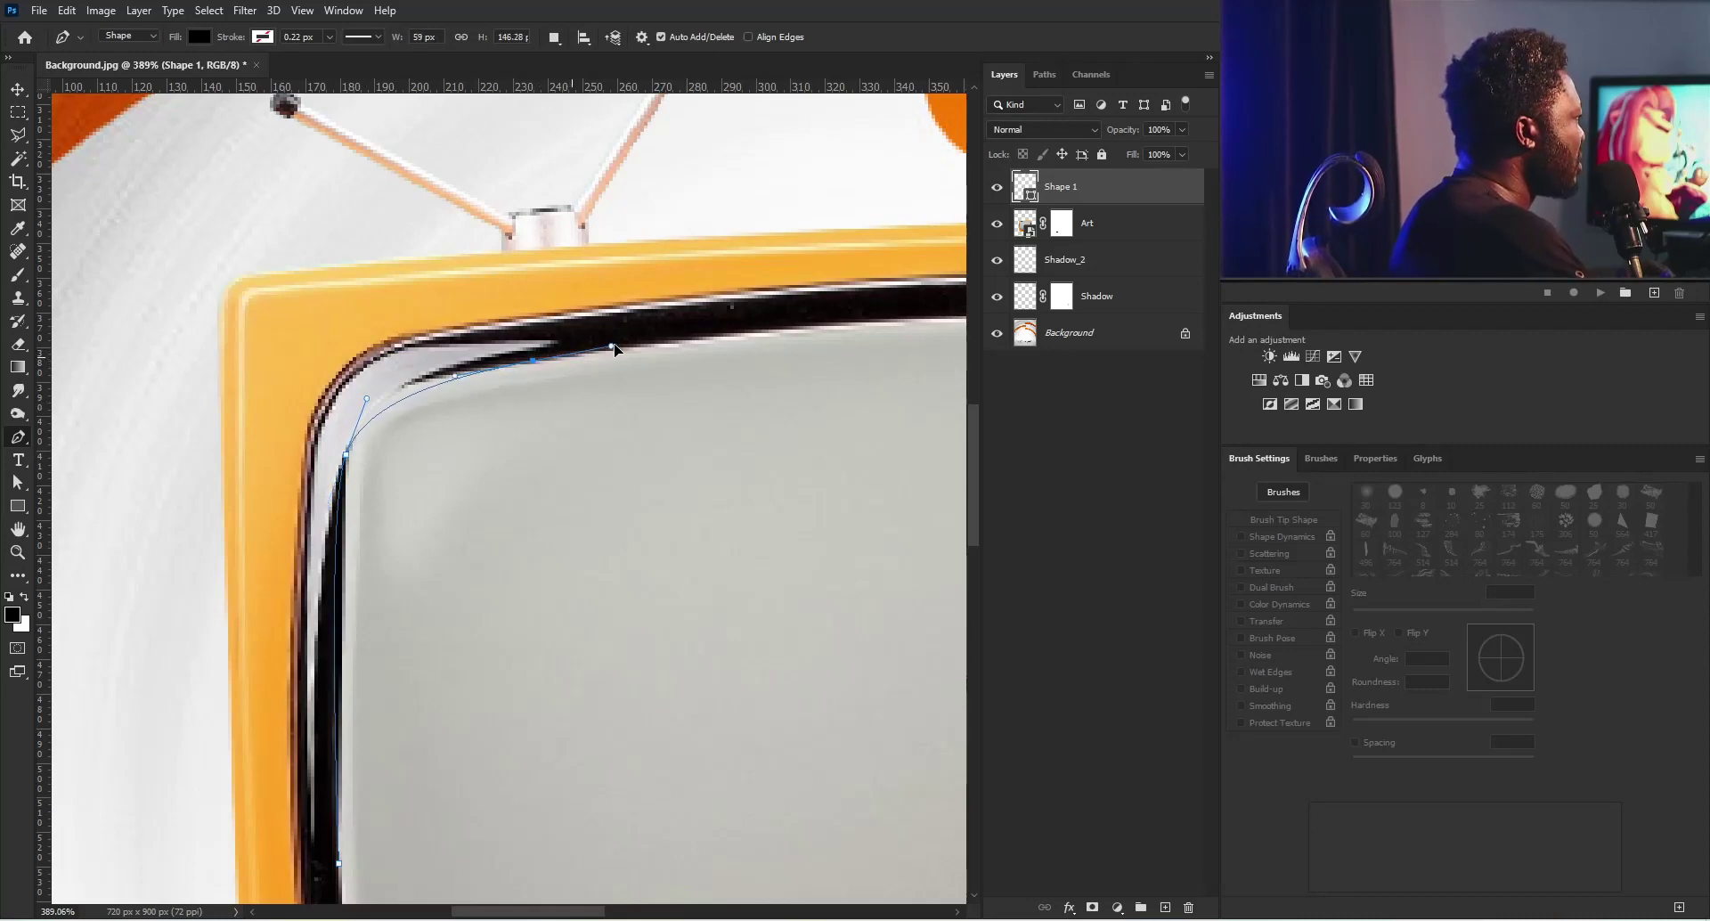
key(ctrl+z)
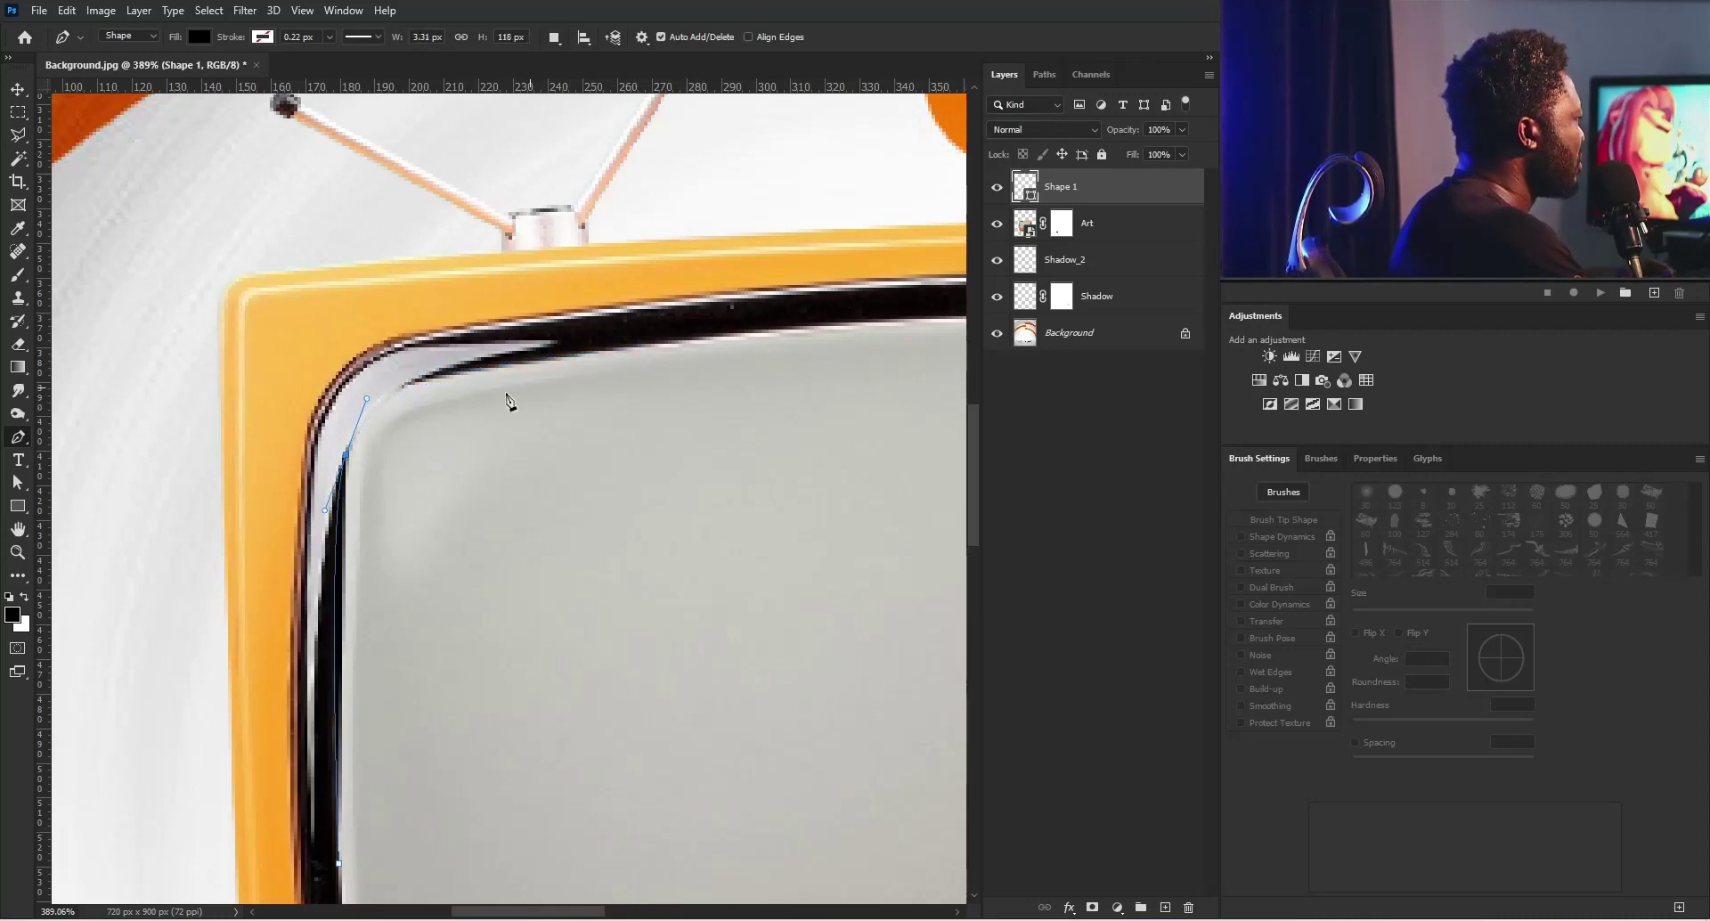
drag(513, 365, 633, 348)
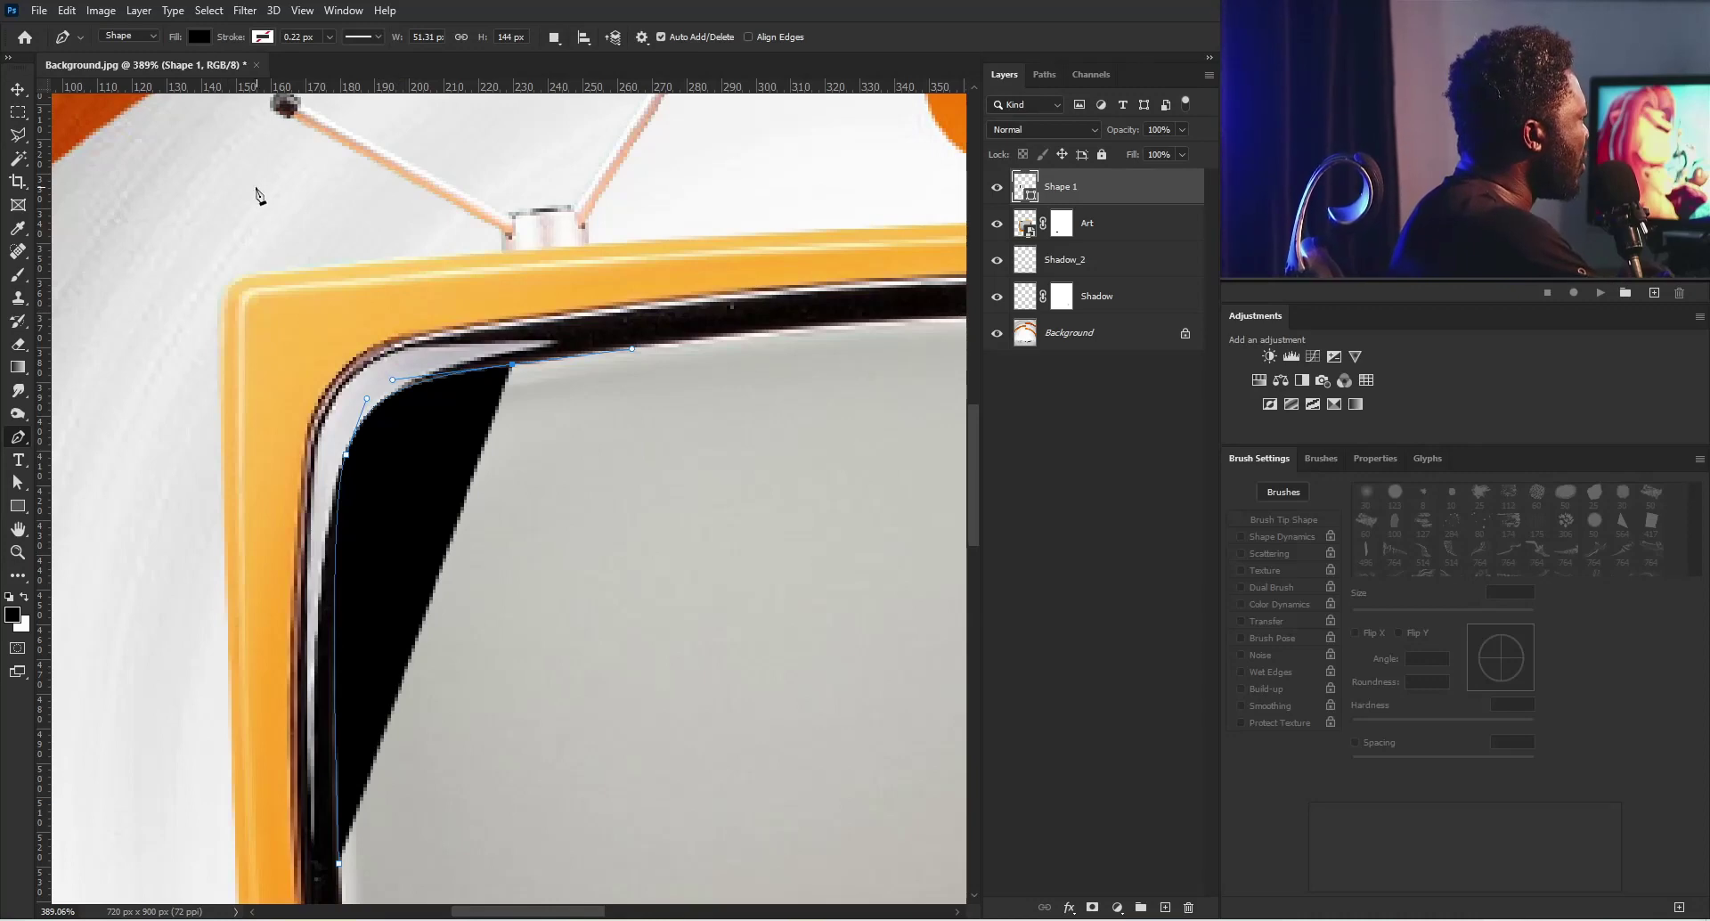
Step: Set the unfinished shape's fill to none and its stroke to cyan
click(198, 36)
click(95, 71)
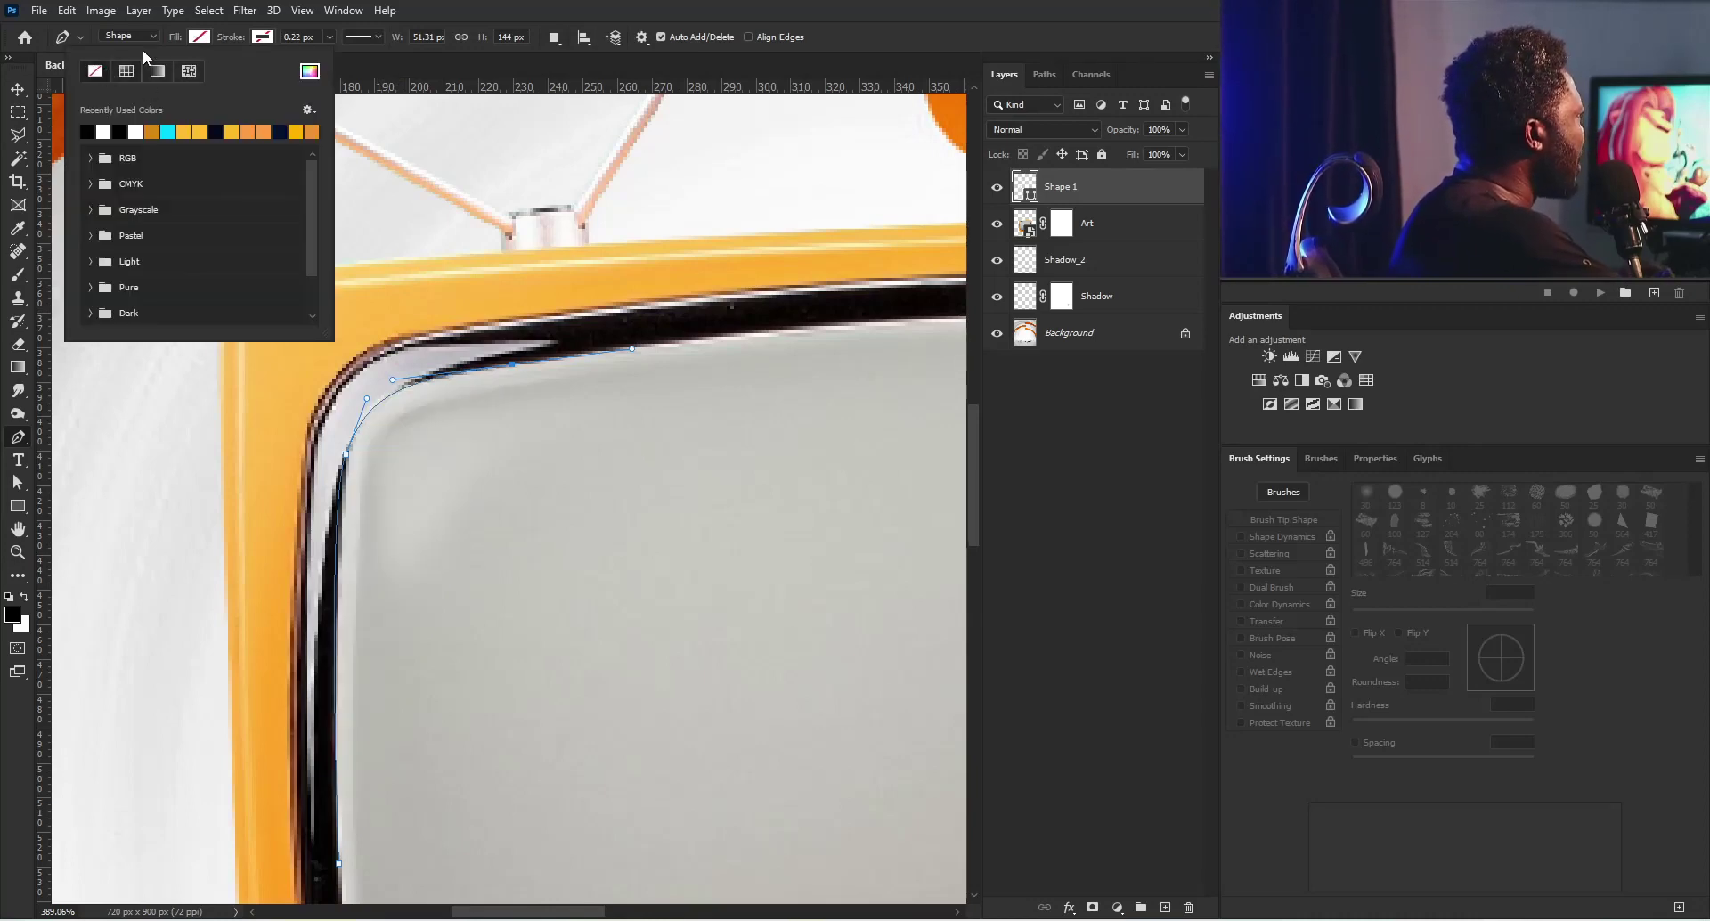
click(263, 40)
click(262, 40)
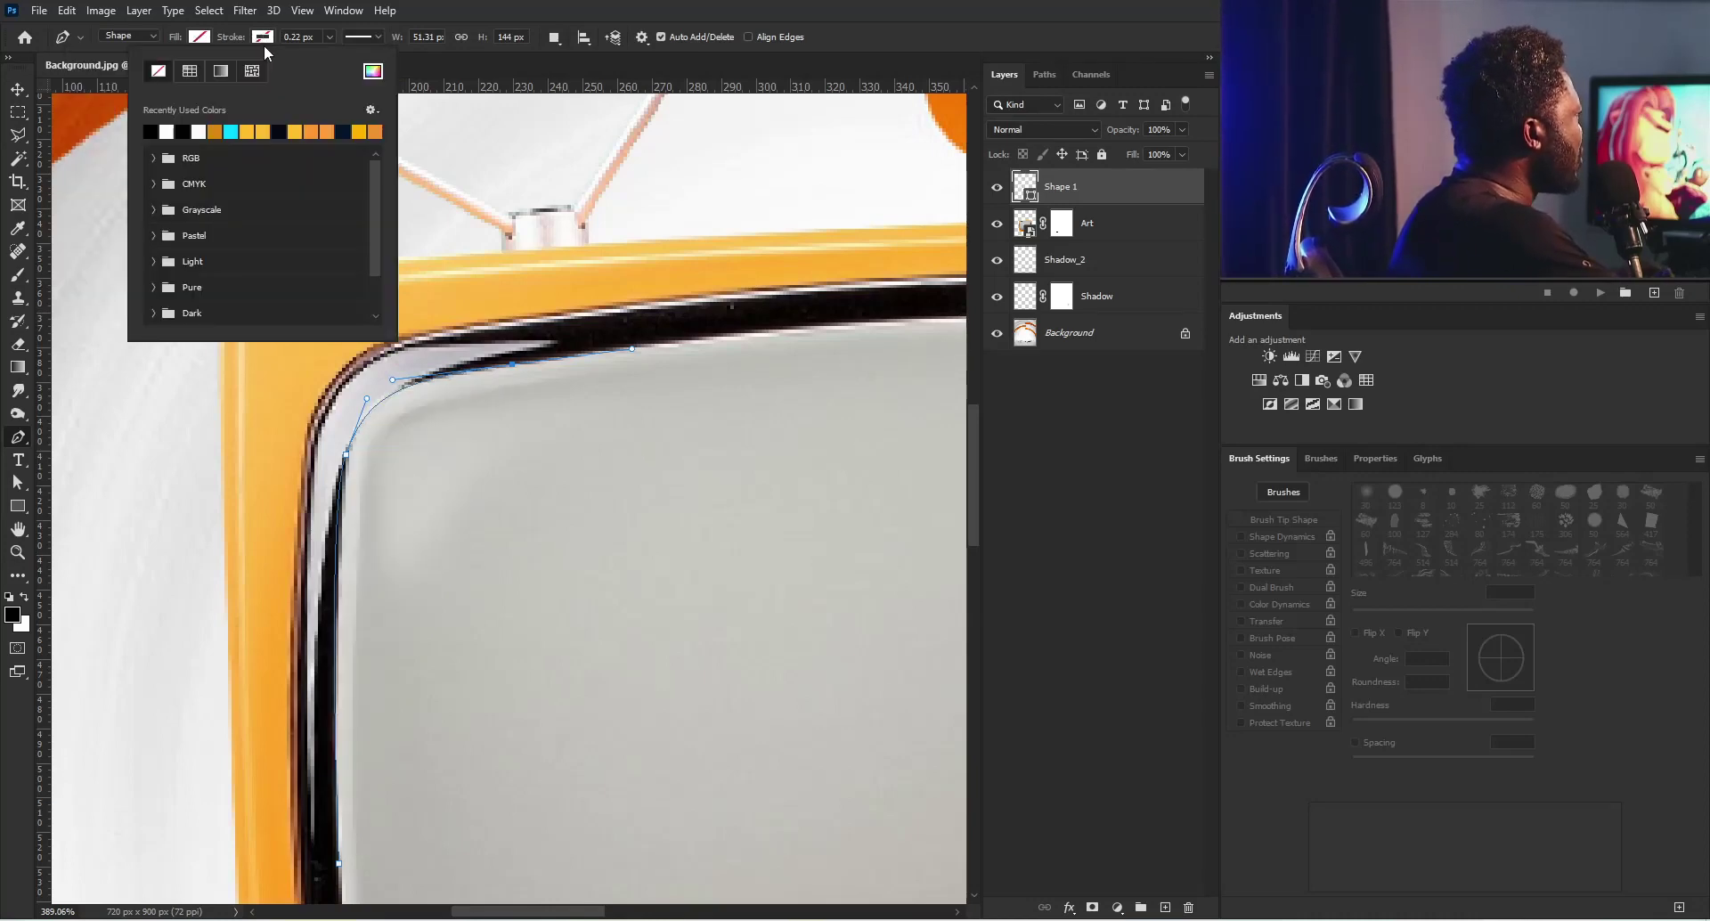
click(231, 133)
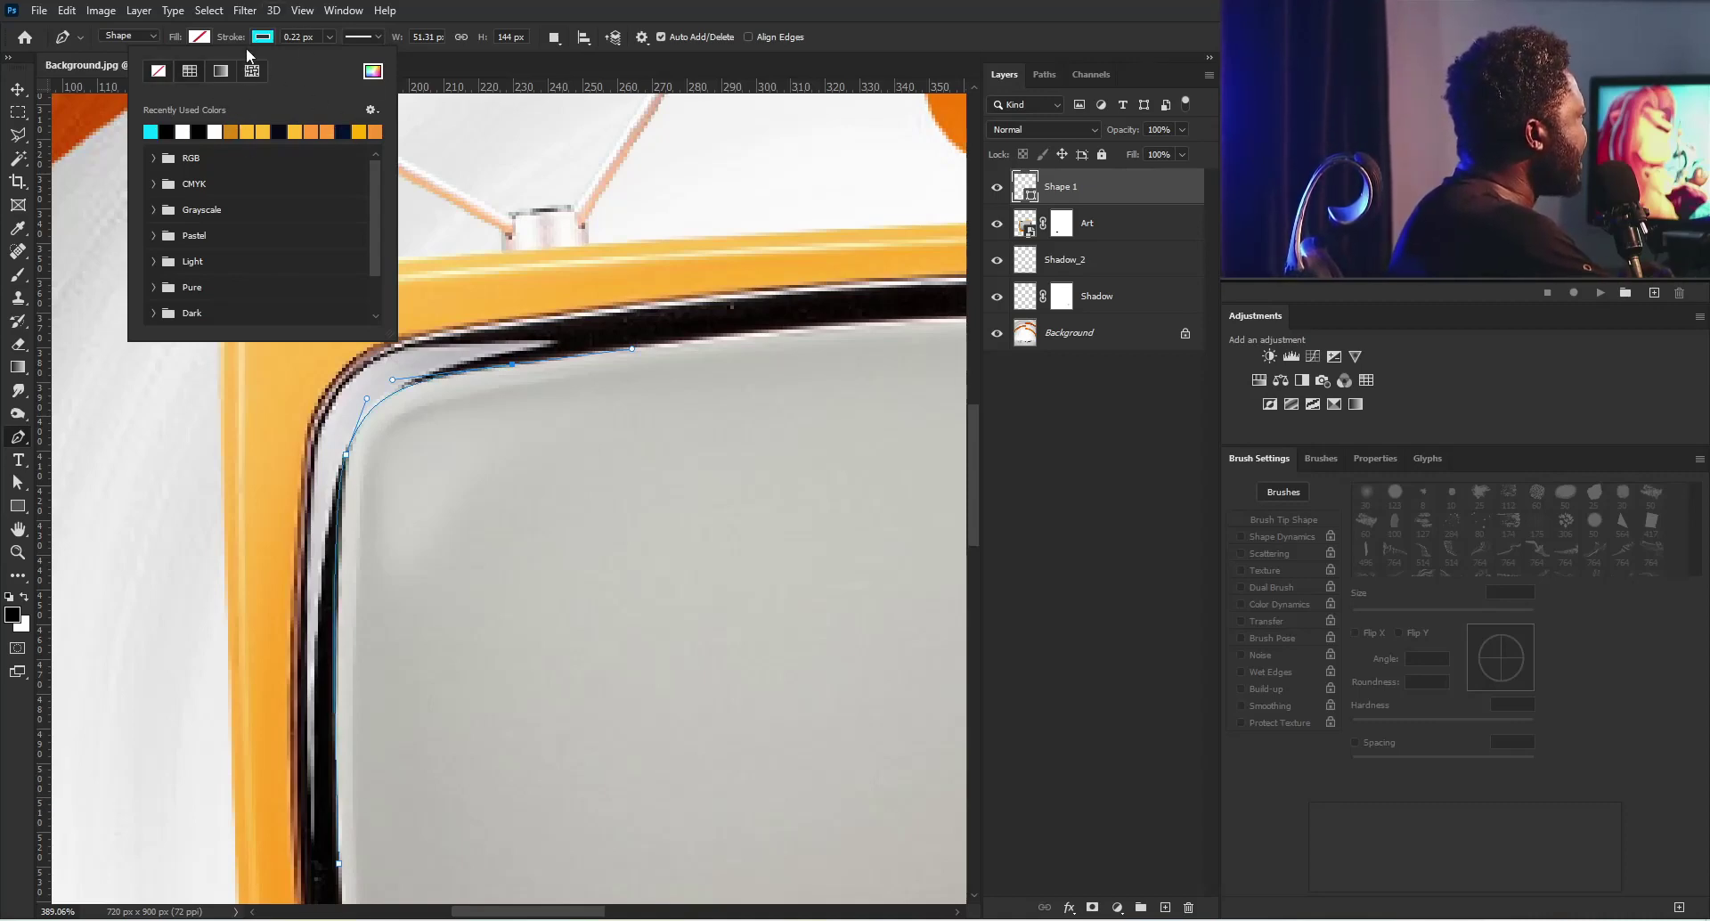
Step: Extend the shape's outline along the screen's top edge to its upper-right corner with a curved anchor point
mouse_move(830, 326)
mouse_down()
mouse_move(907, 315)
mouse_move(726, 339)
mouse_move(790, 349)
mouse_move(495, 413)
mouse_up()
drag(599, 387, 420, 413)
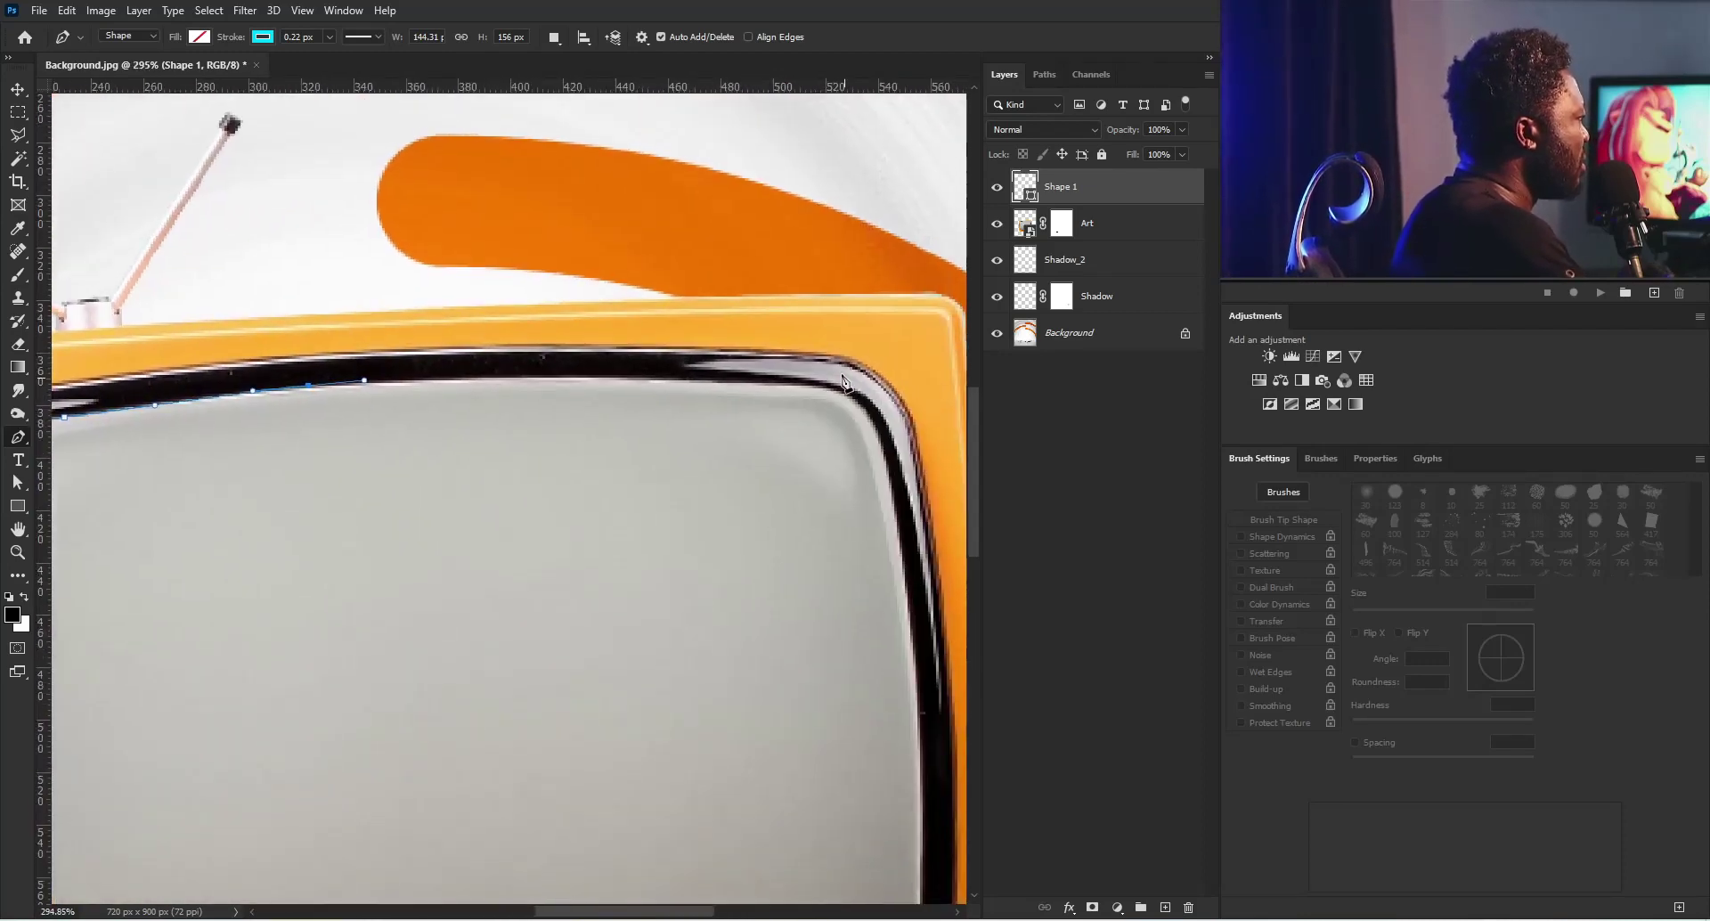
drag(792, 386, 916, 400)
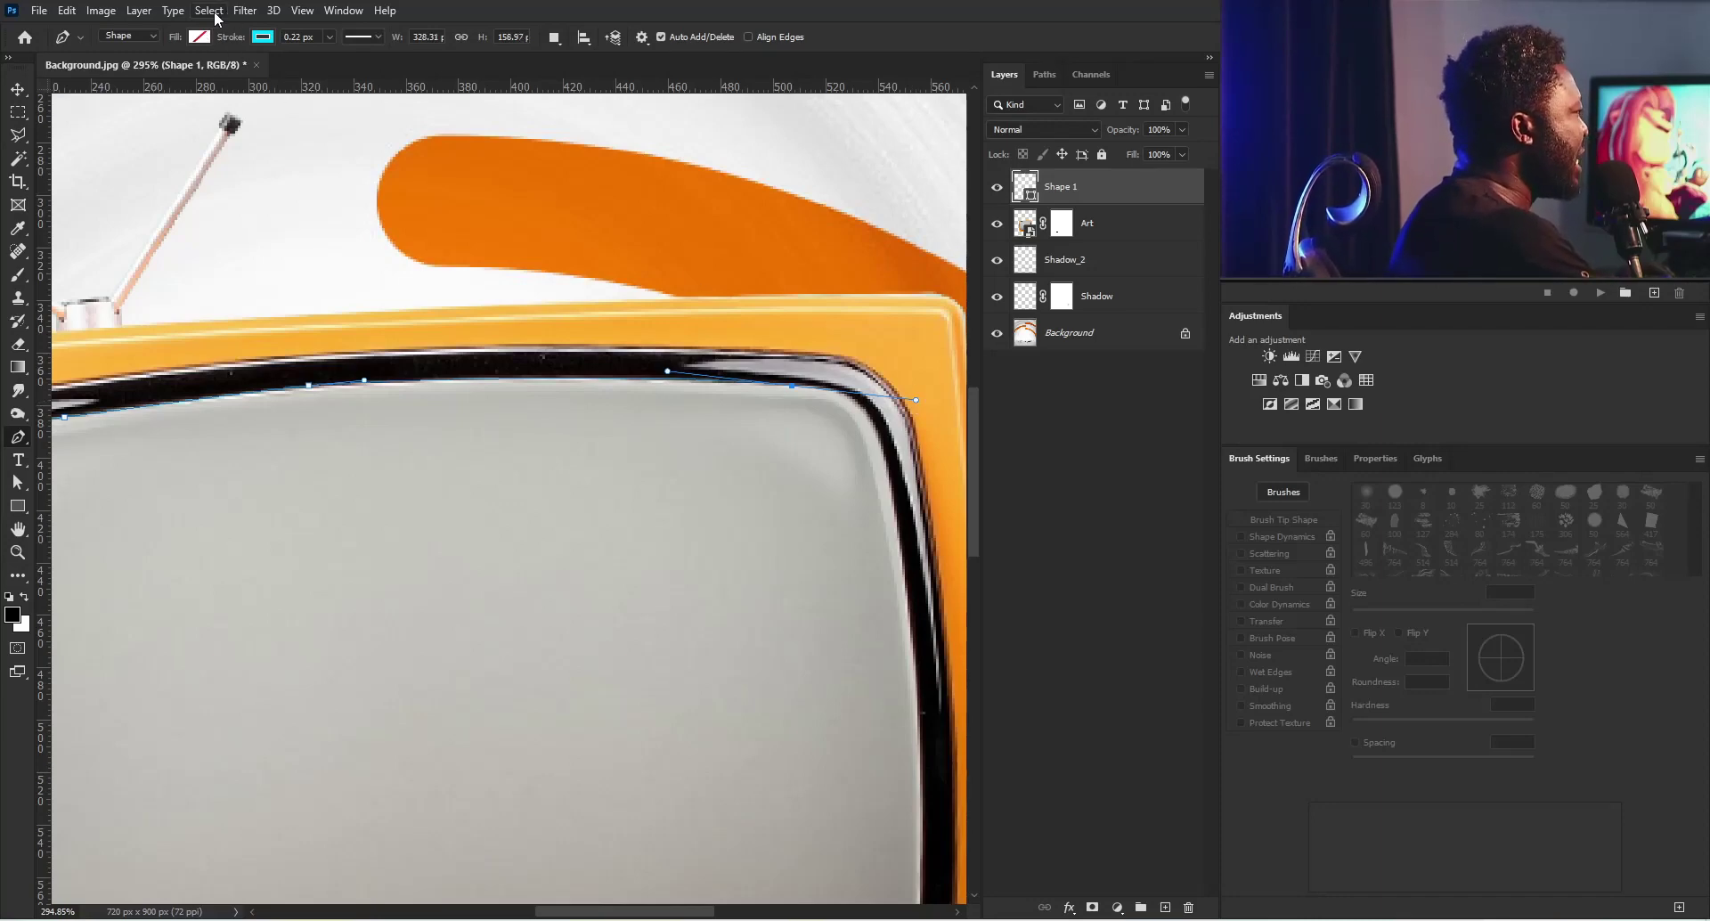
click(151, 37)
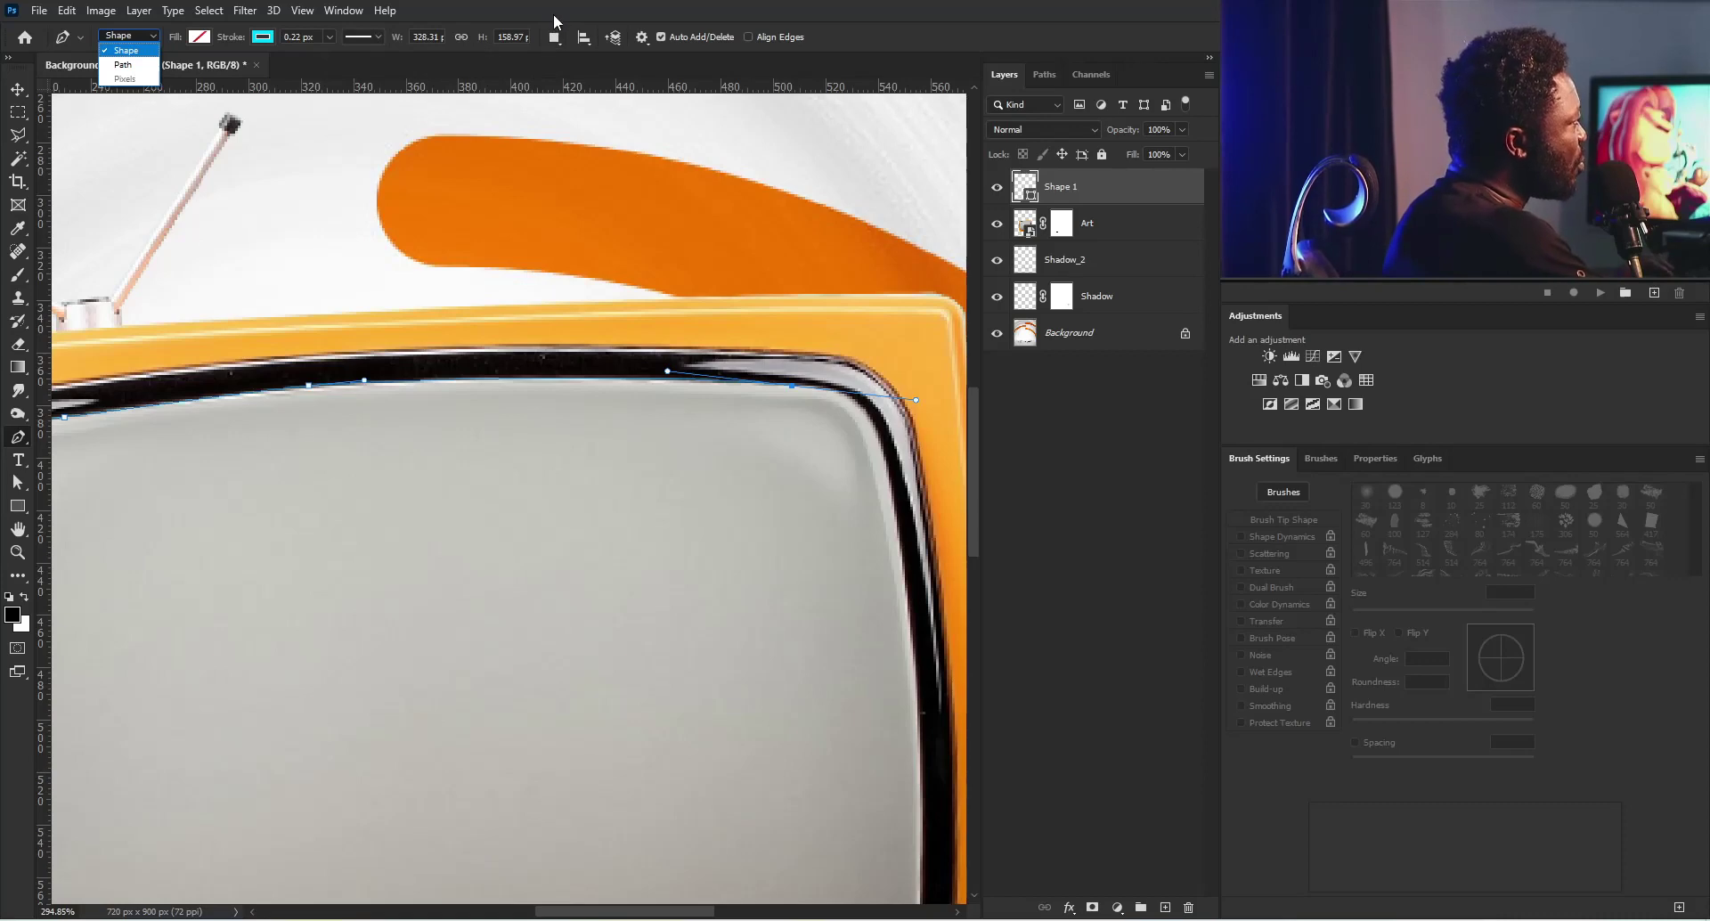
key(Escape)
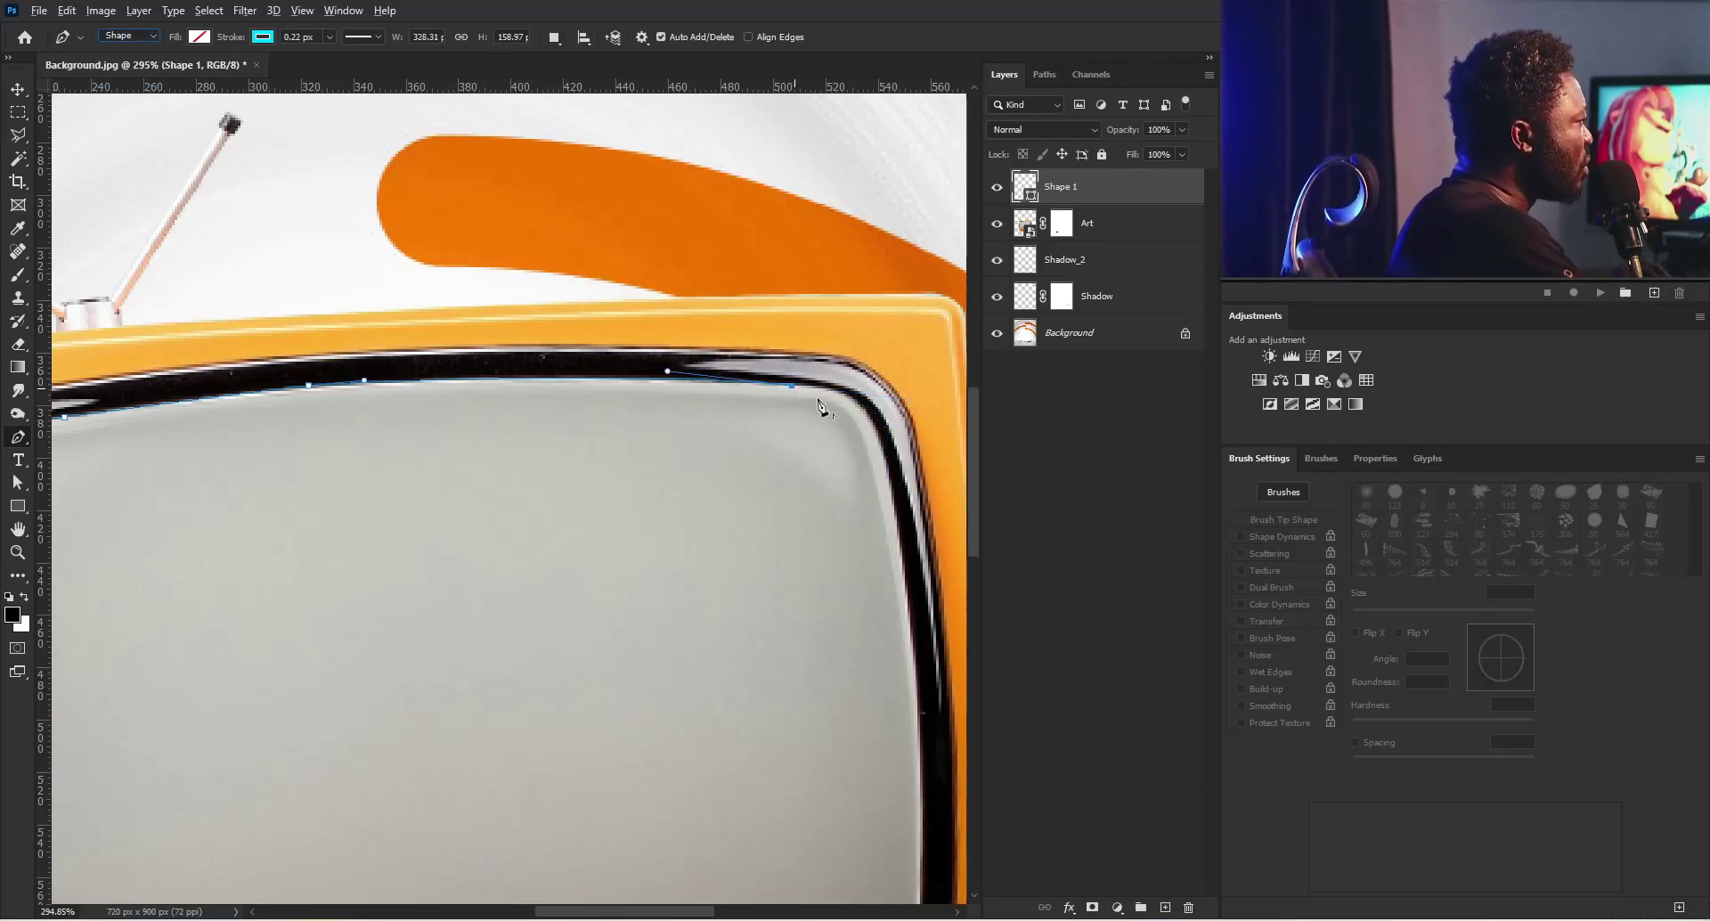
Step: Continue the outline around the upper-right corner, down the screen's right edge and around the lower-right corner
drag(886, 475, 880, 726)
scroll(894, 488, down, 4)
alt+click(895, 568)
drag(888, 632, 771, 684)
alt+click(822, 675)
Step: Trace the screen's bottom edge and lower-left corner with curved anchor points and close the shape at its starting point
drag(249, 706, 66, 693)
alt+click(290, 707)
drag(179, 642, 168, 555)
key(ctrl+z)
scroll(198, 727, up, 6)
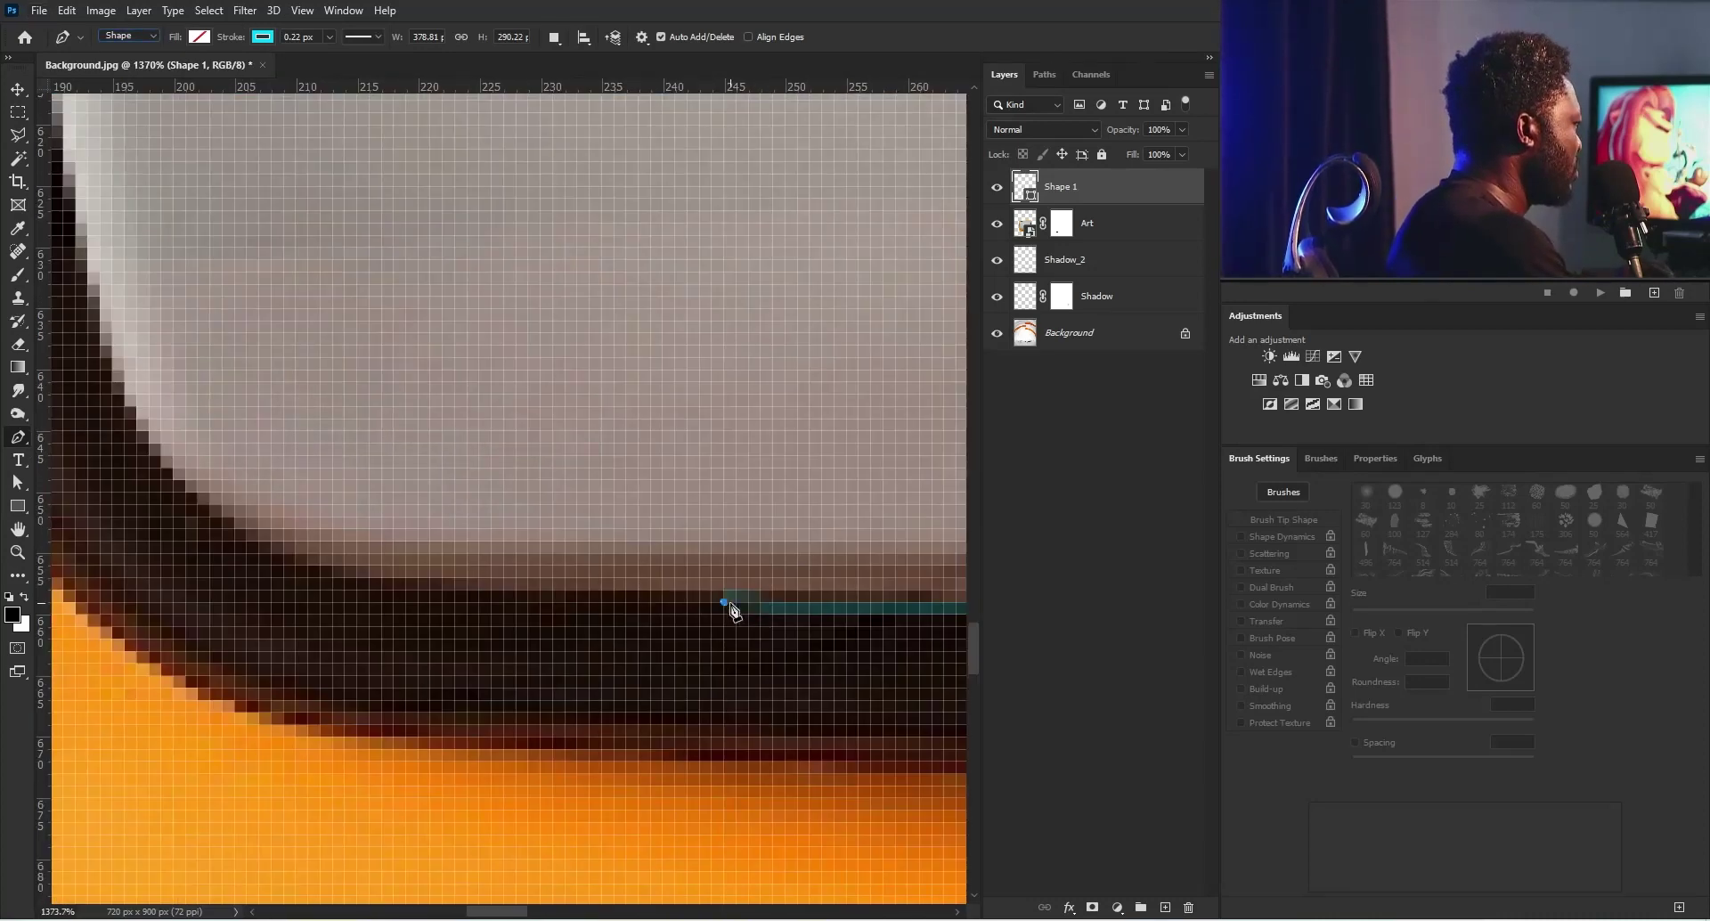
drag(284, 550, 160, 506)
drag(161, 506, 520, 707)
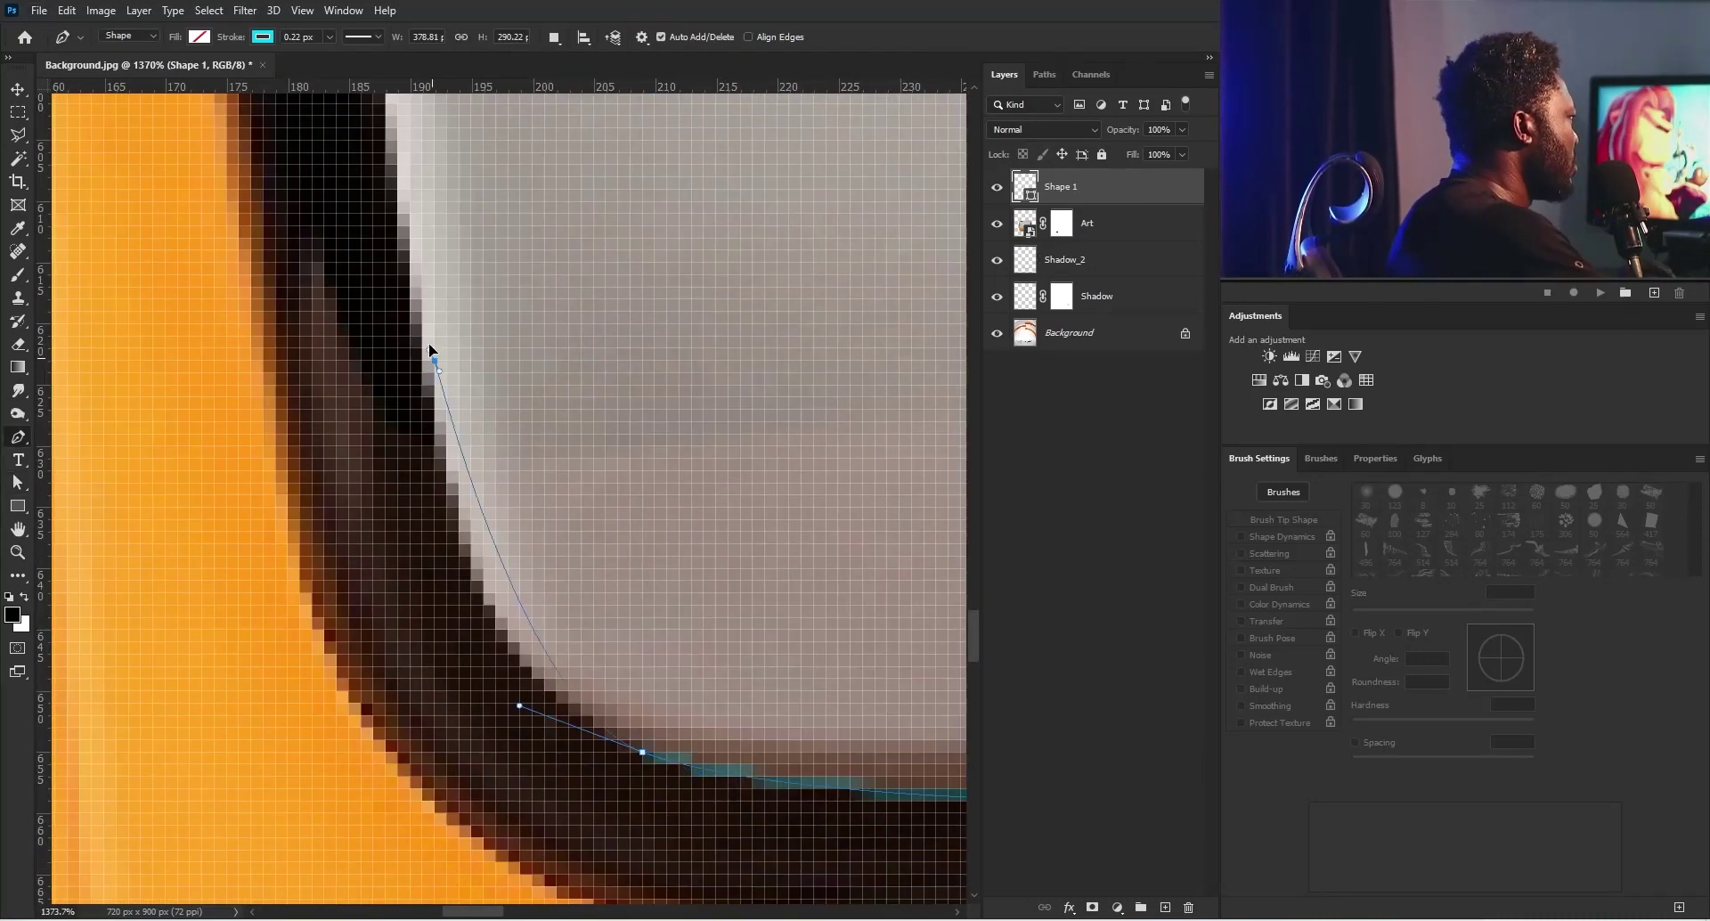
drag(412, 350, 391, 159)
alt+click(412, 351)
scroll(413, 348, up, 1)
scroll(419, 481, down, 8)
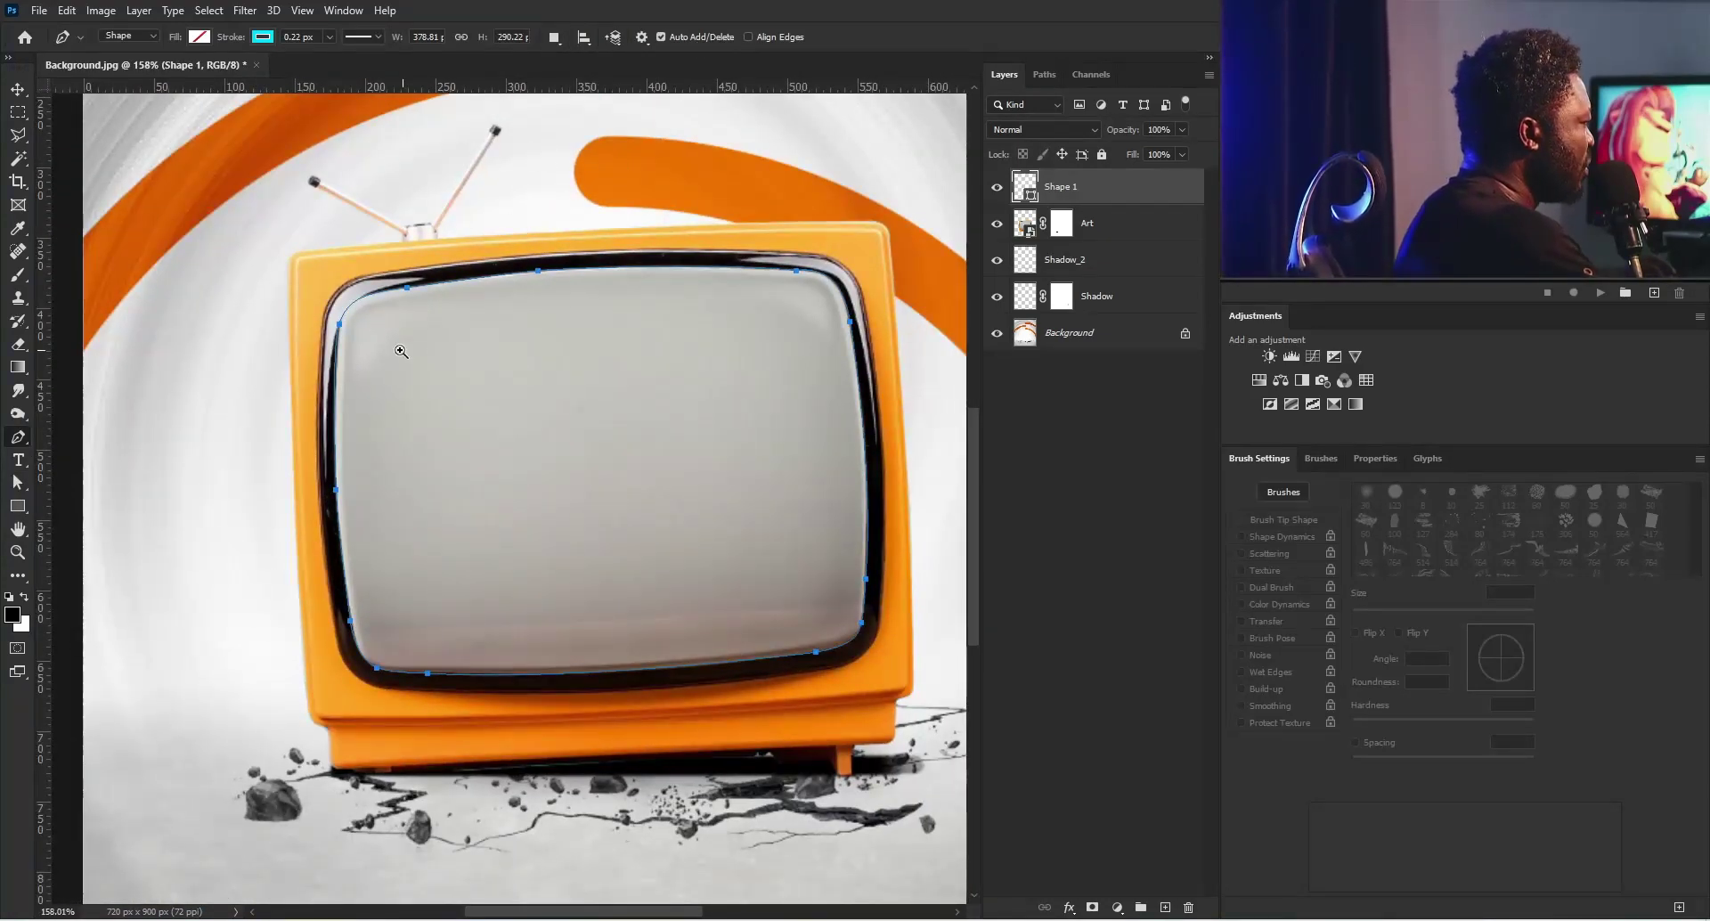
scroll(400, 392, up, 2)
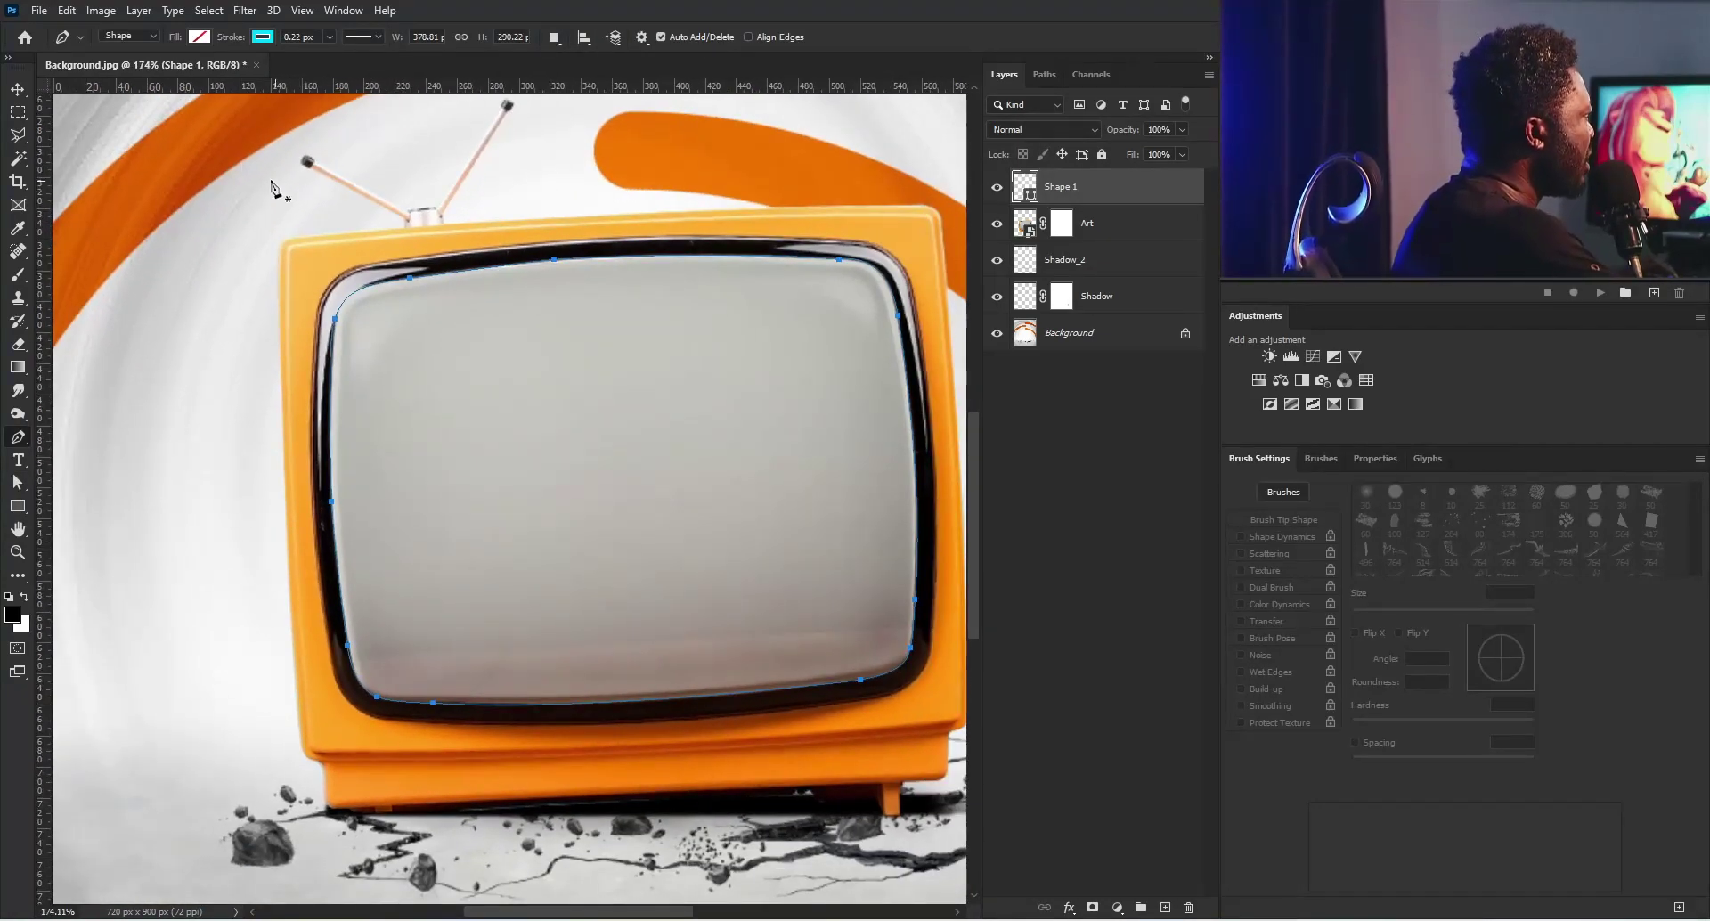
Step: Remove the screen shape's stroke and fill it with reddish orange ef4a01, based on the orange sampled from the background
click(261, 39)
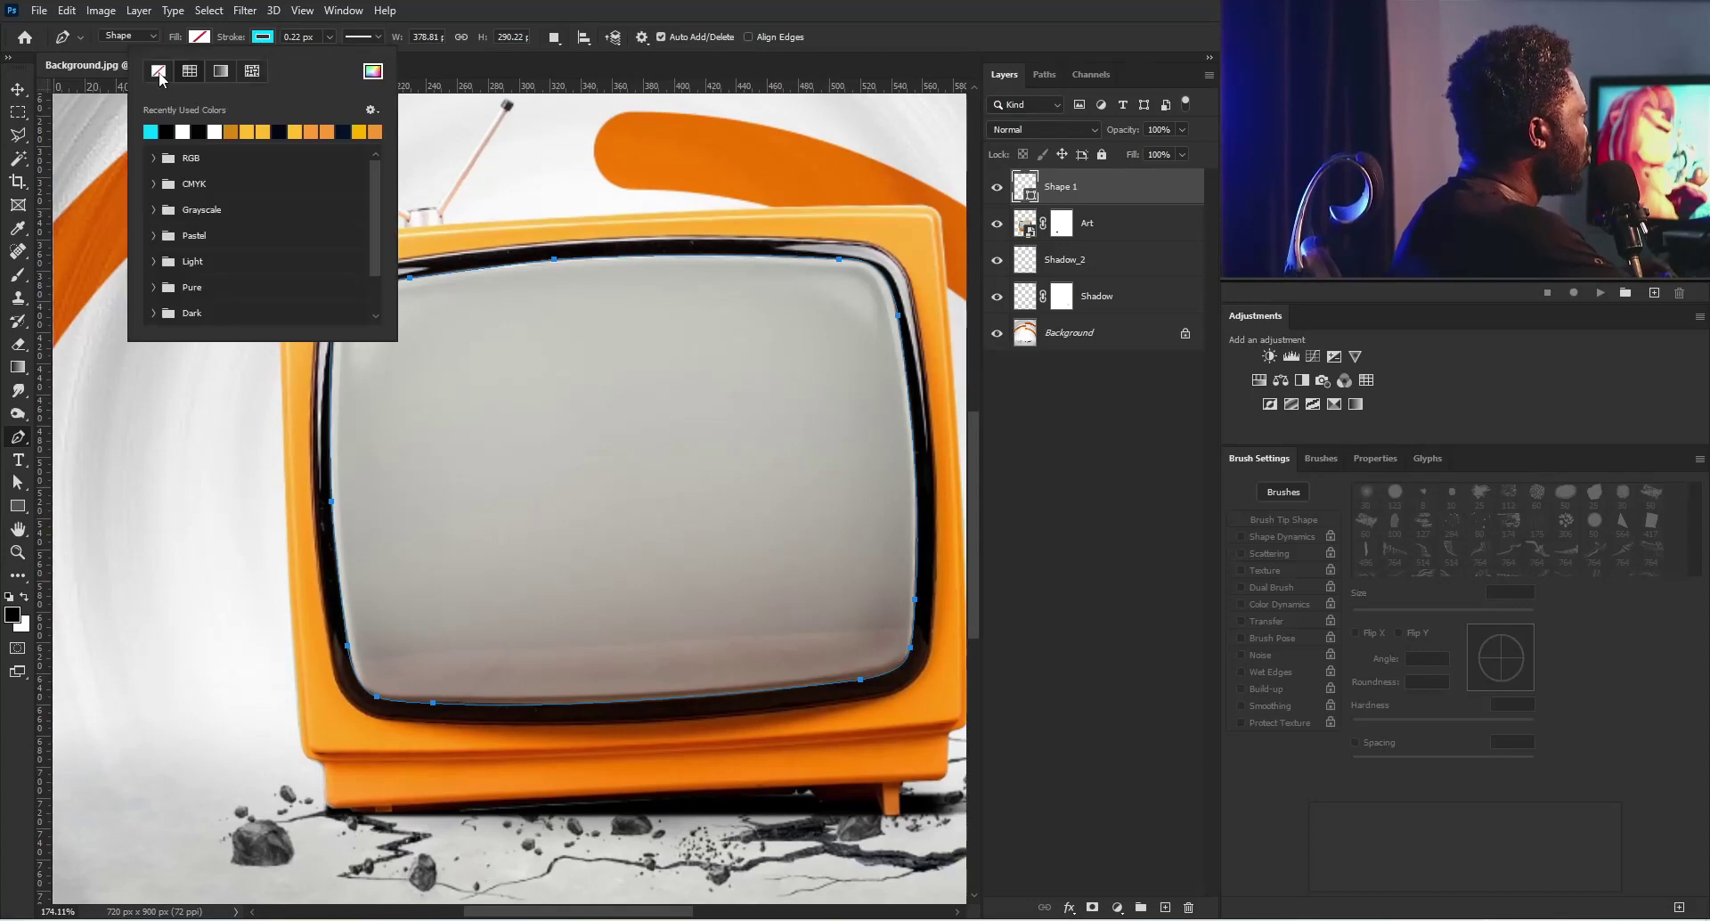
click(199, 39)
click(200, 39)
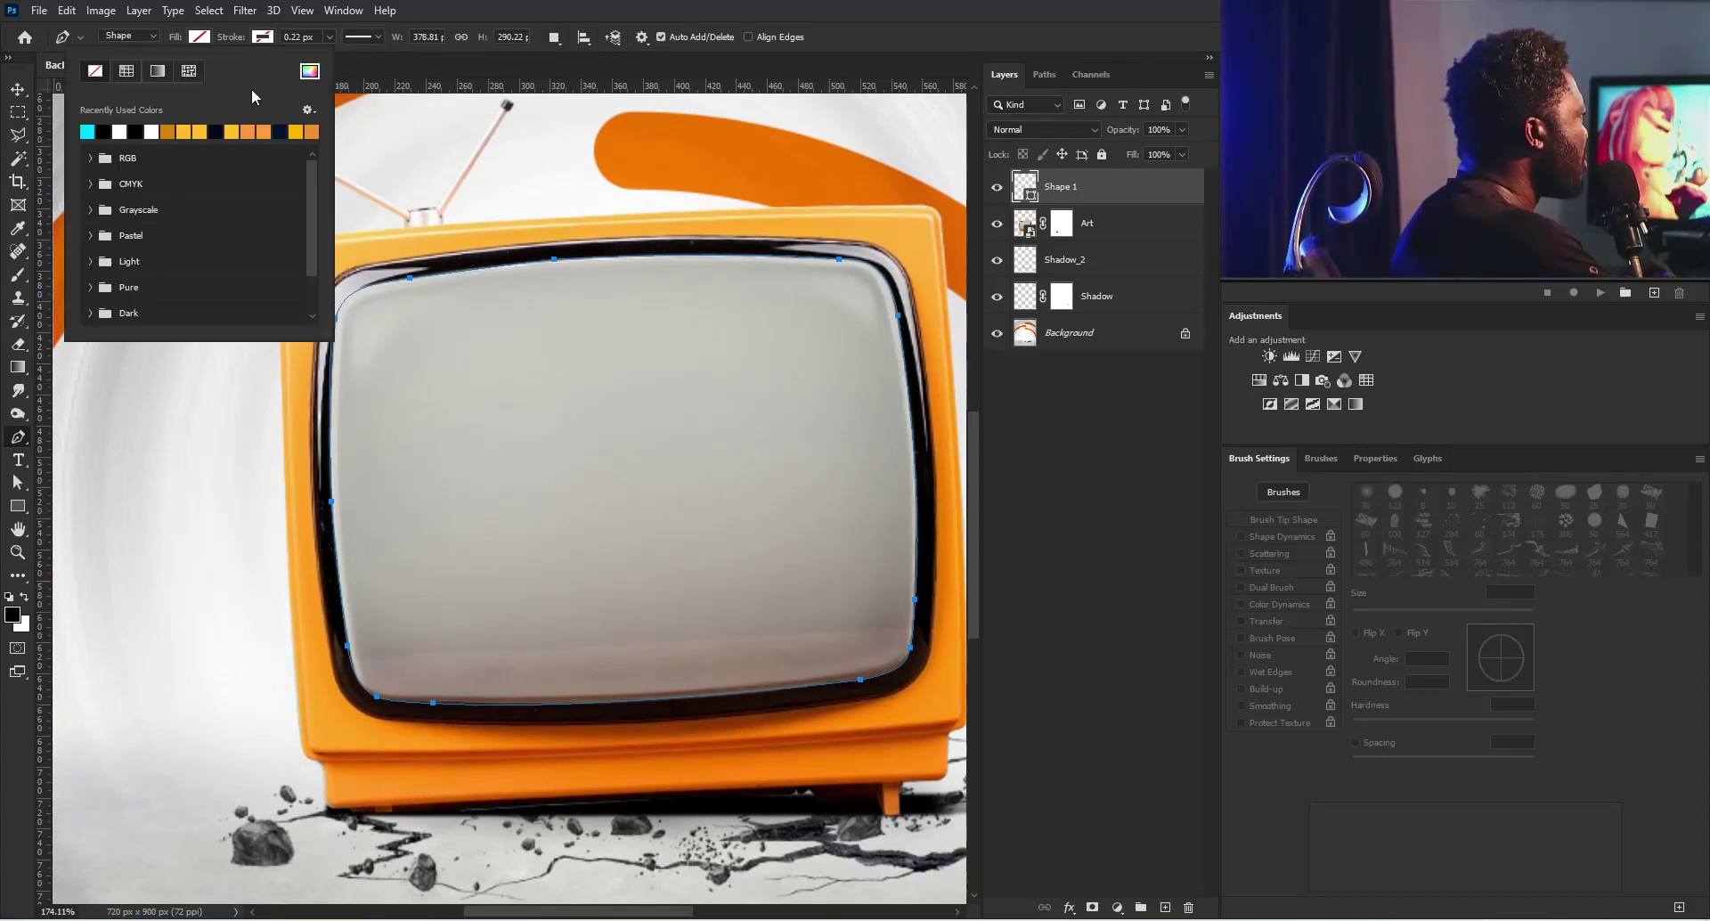
click(309, 73)
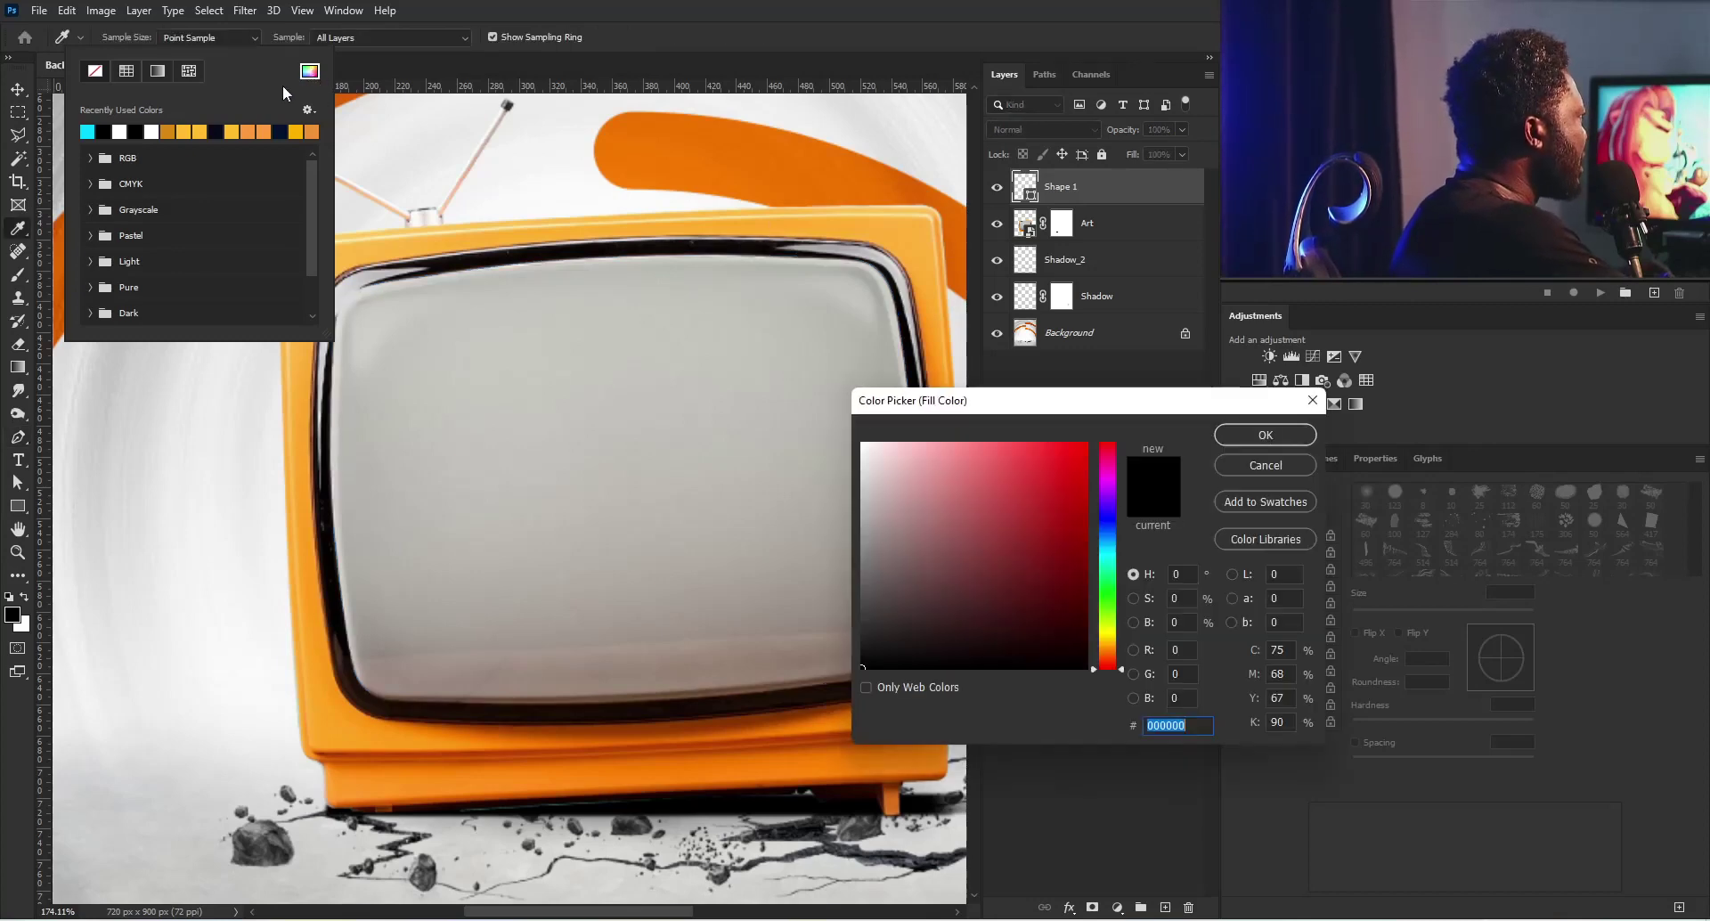
click(847, 174)
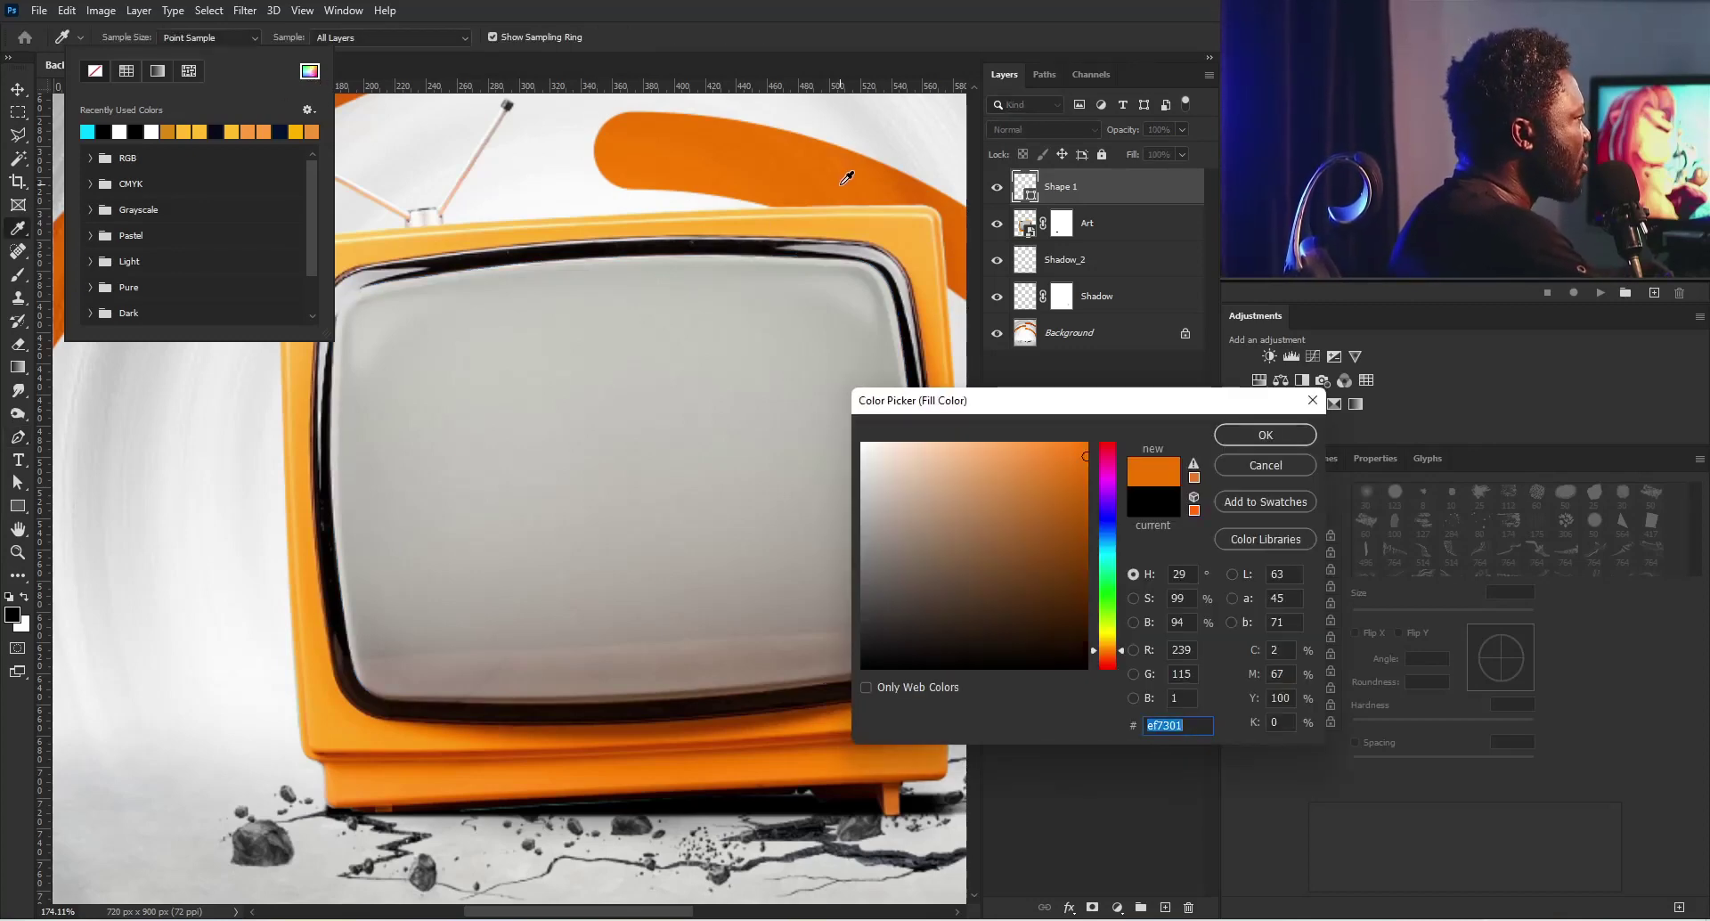
click(1122, 656)
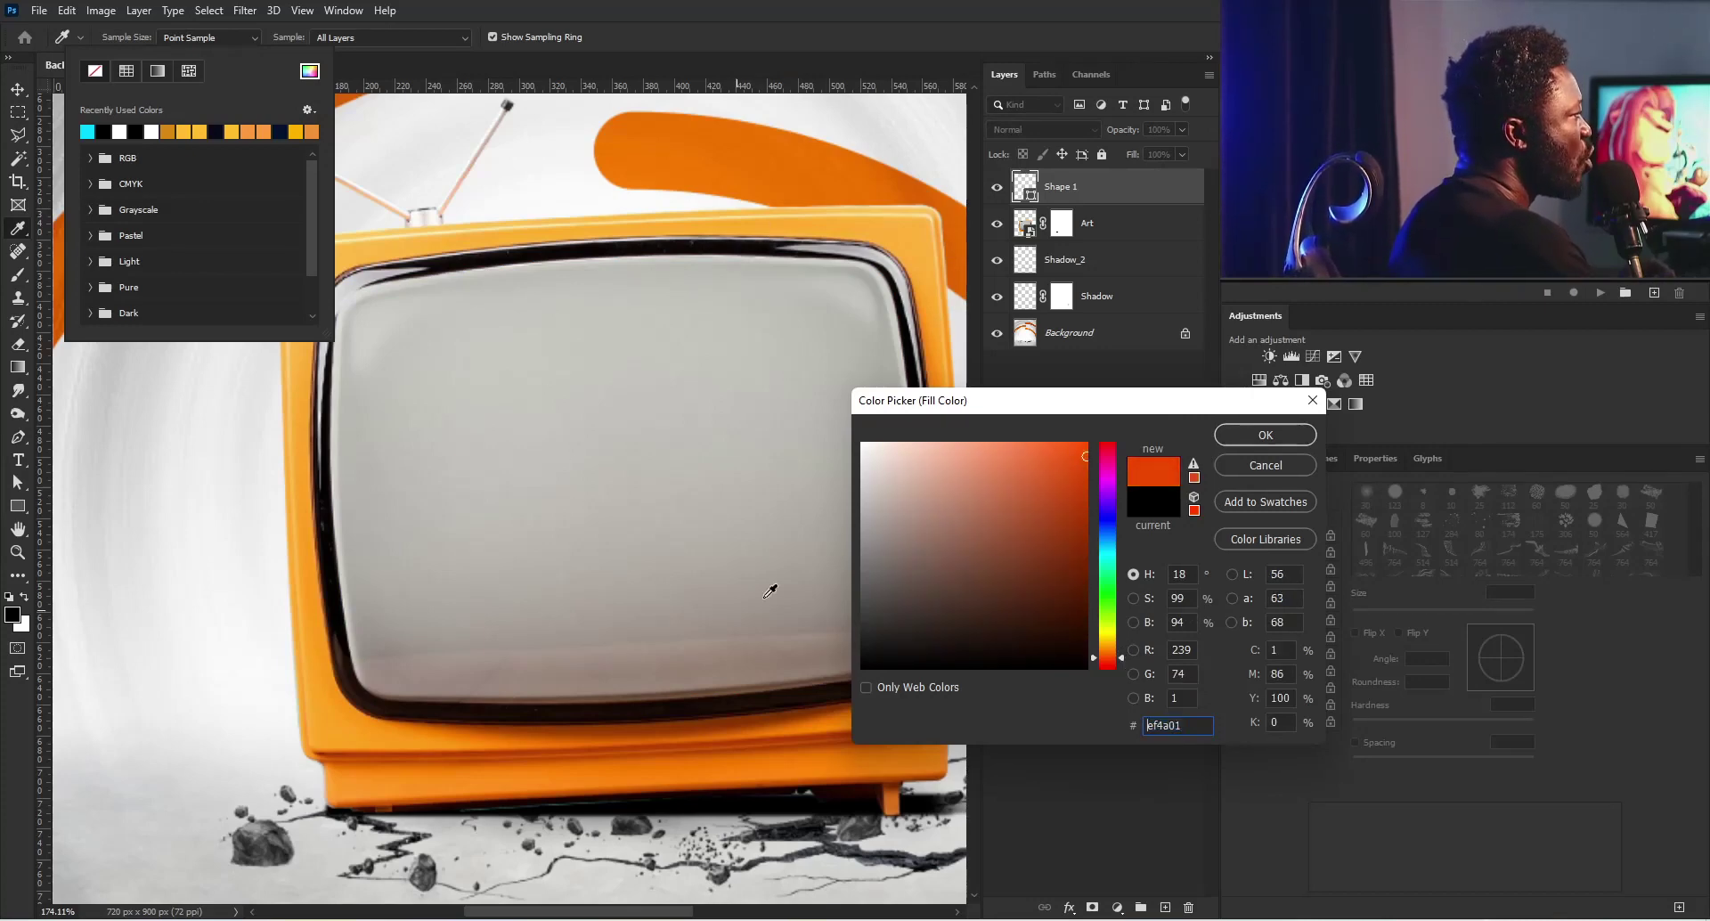
click(1267, 435)
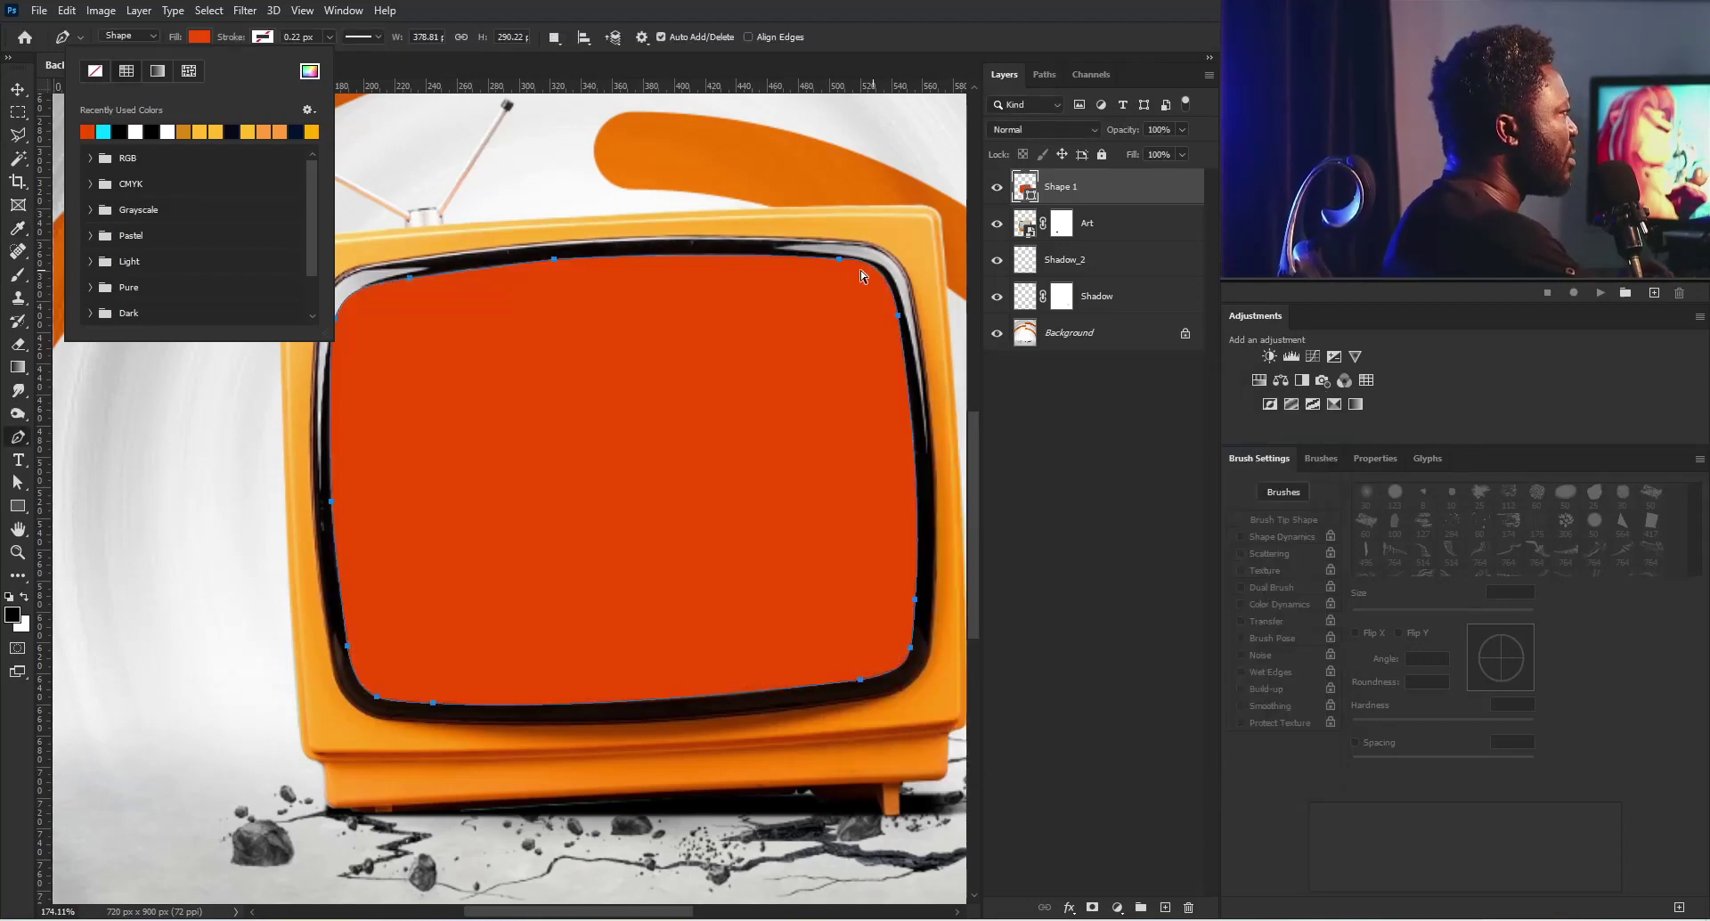
Step: Duplicate the Shape 1 layer and hide the copy
drag(748, 291, 702, 344)
drag(596, 384, 665, 448)
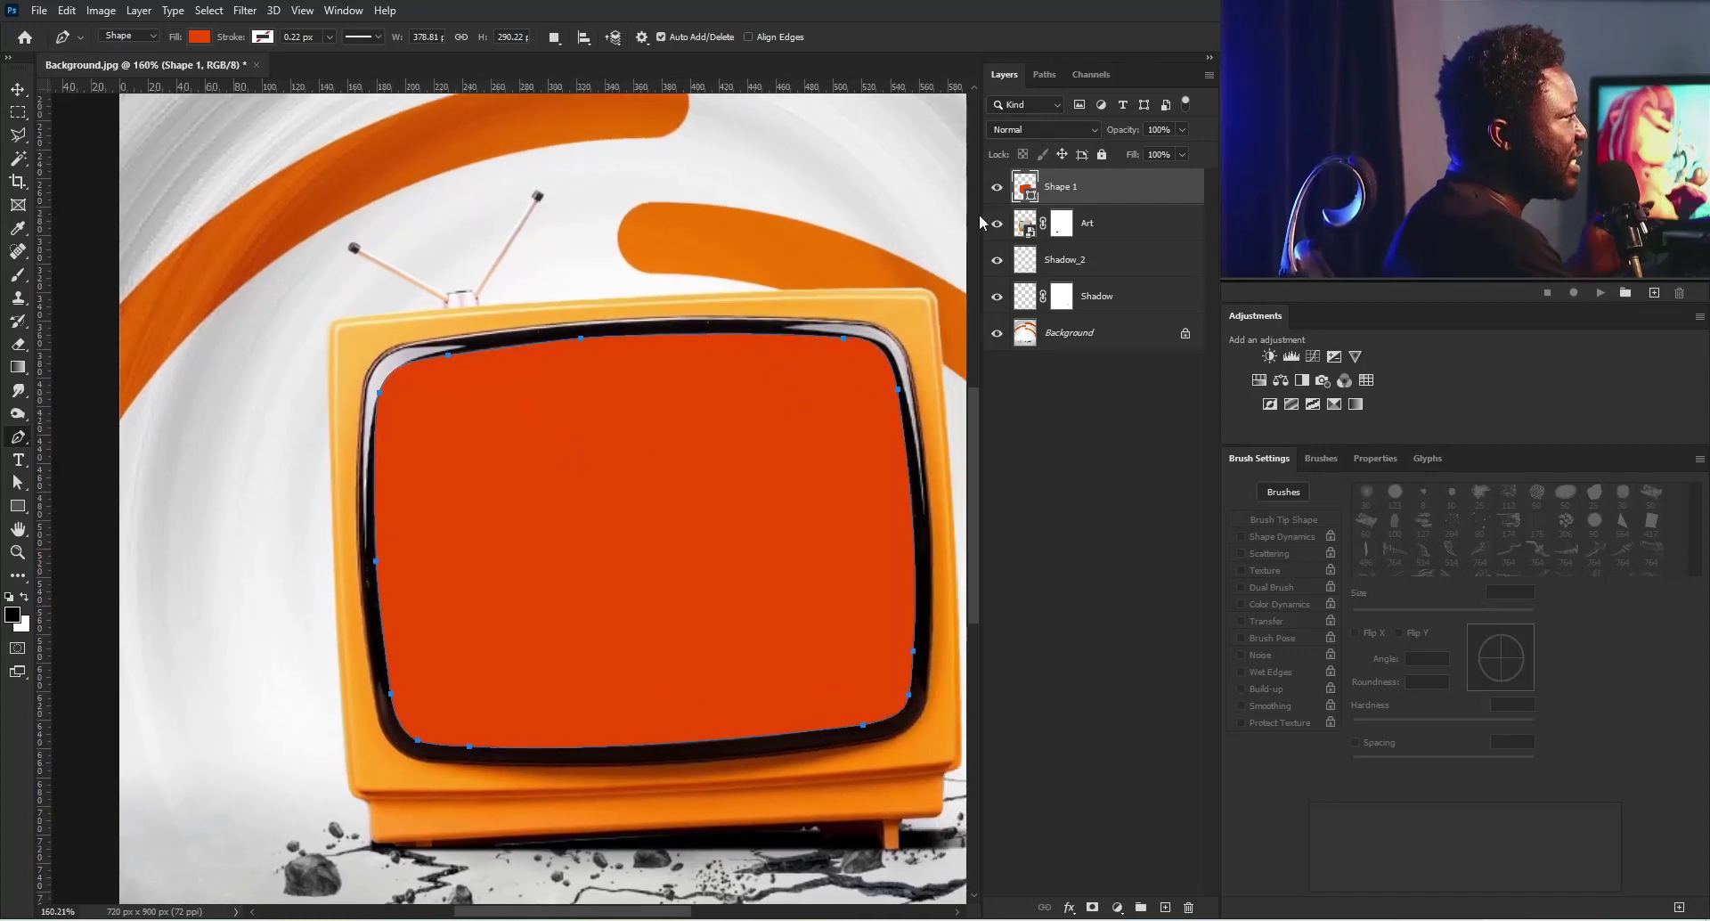
drag(1072, 184, 1165, 907)
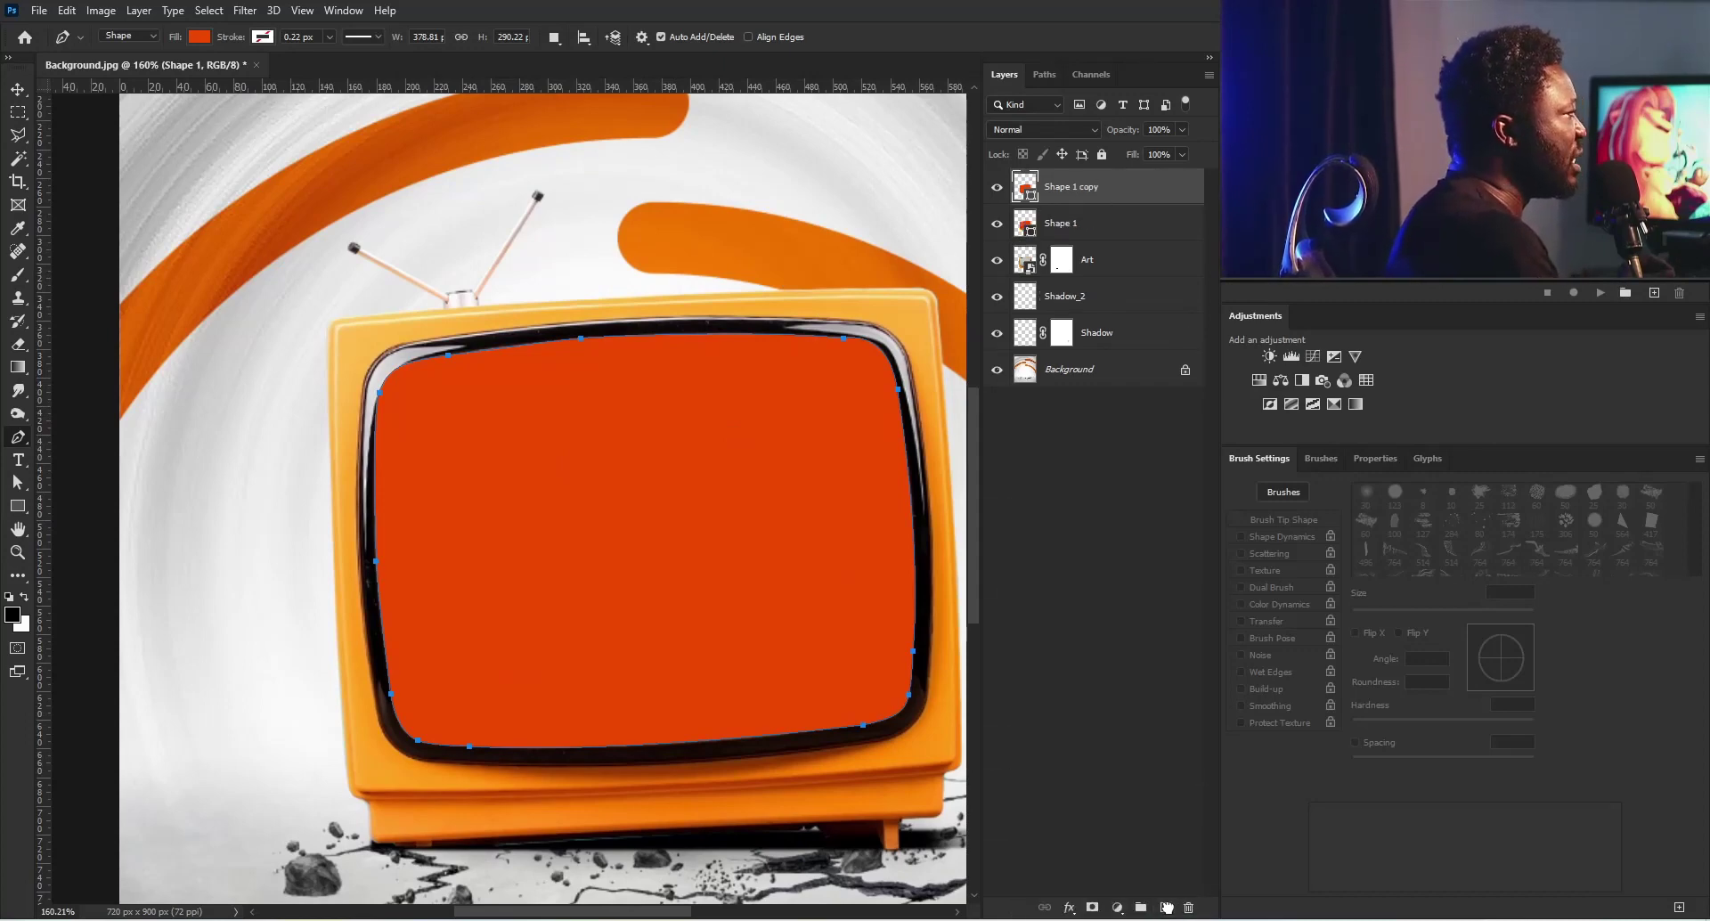
click(997, 187)
Step: Remove the fill of Shape 1 and give it a linear black-to-white gradient stroke
click(1033, 224)
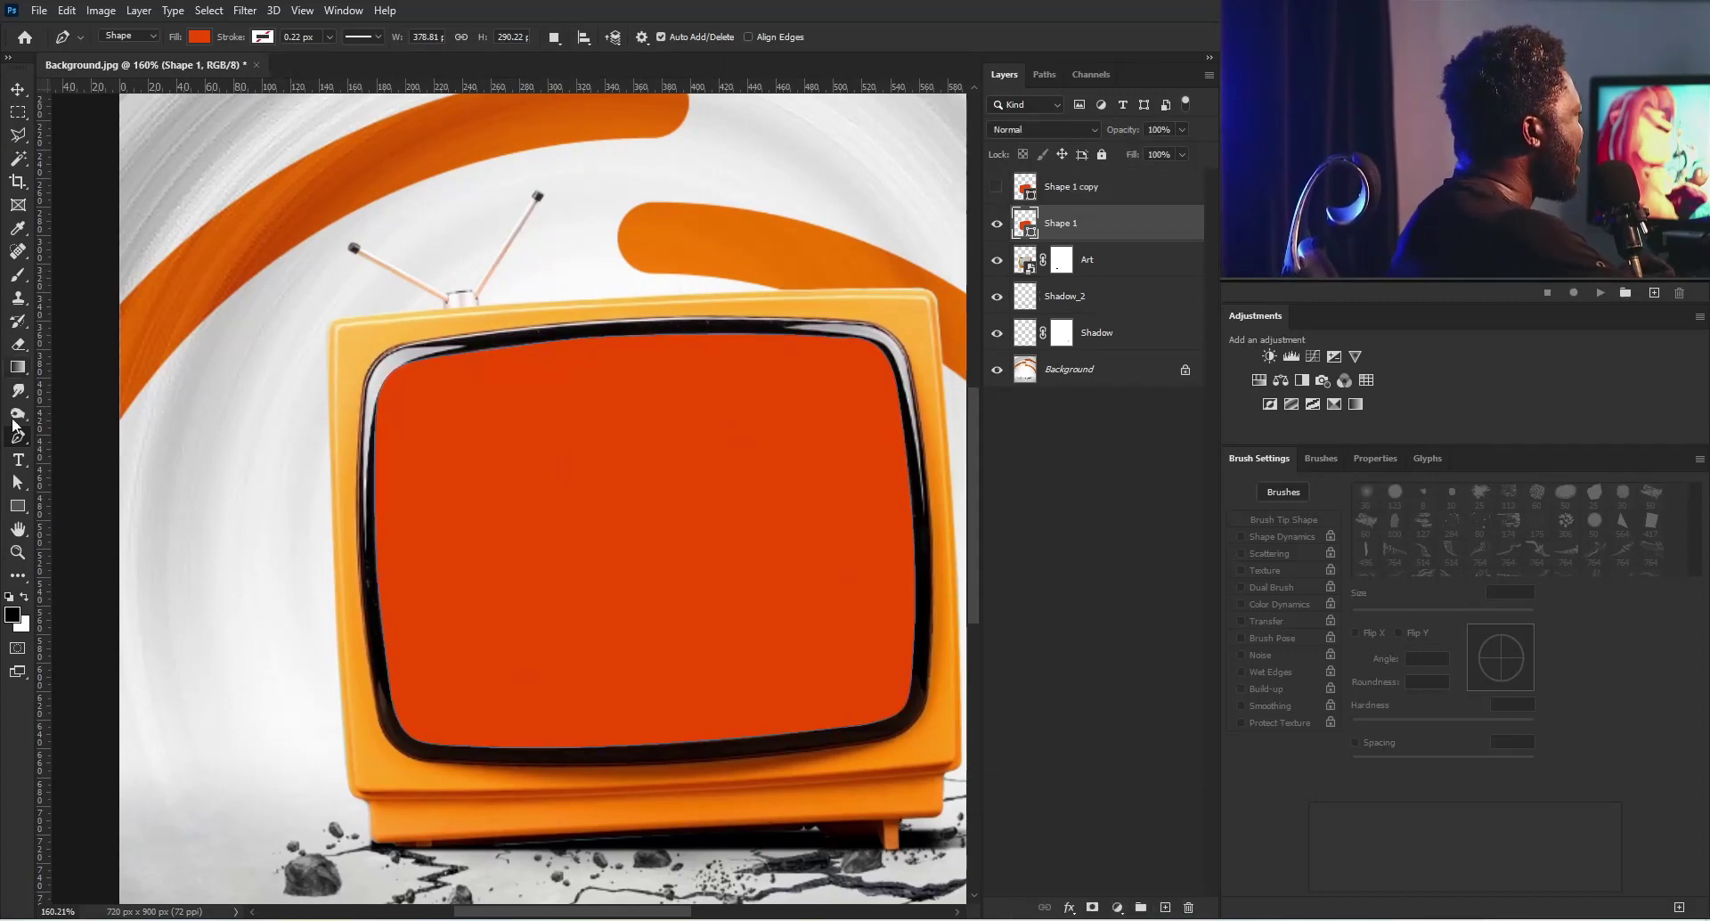
key(u)
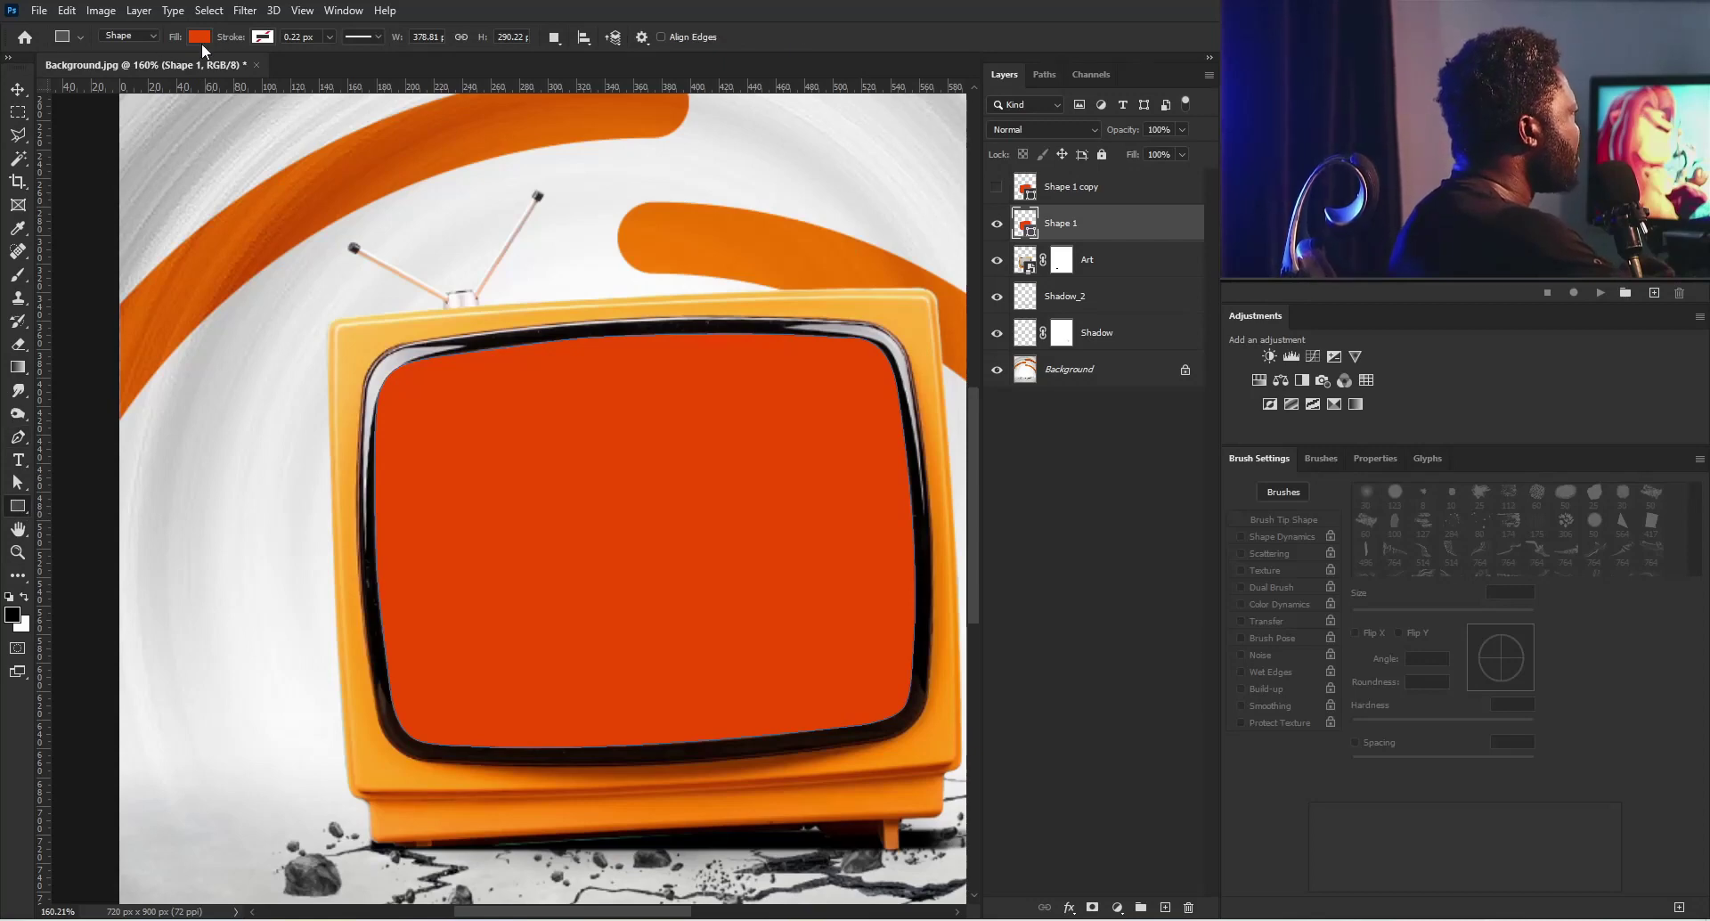
click(201, 39)
click(94, 72)
click(271, 39)
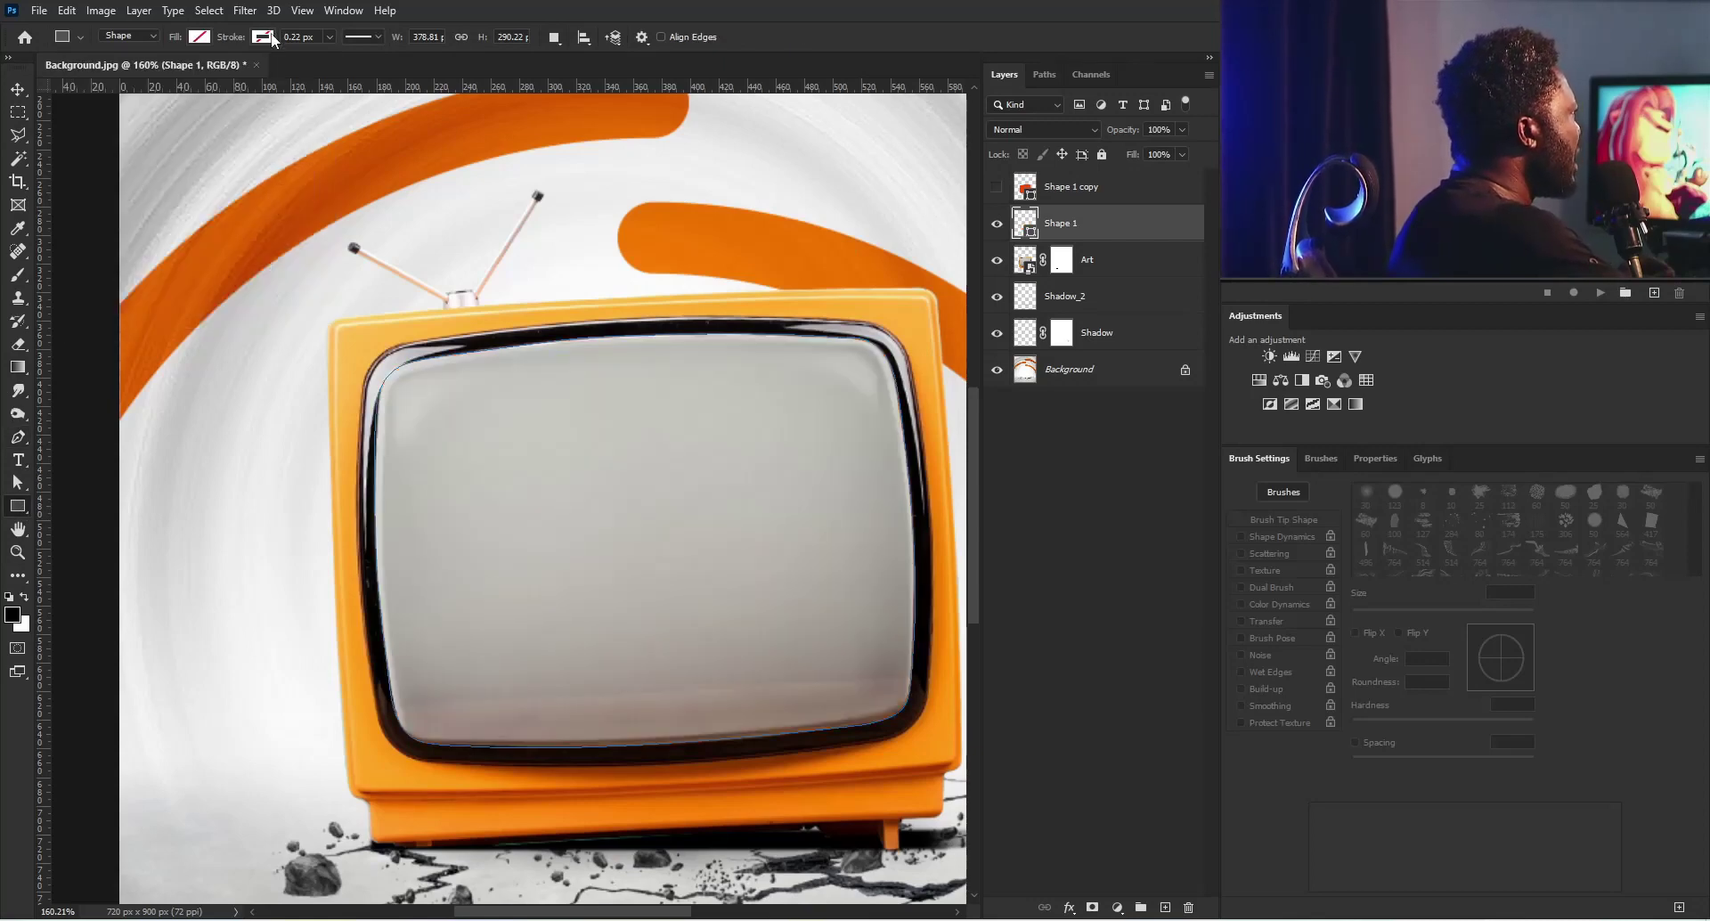
click(264, 38)
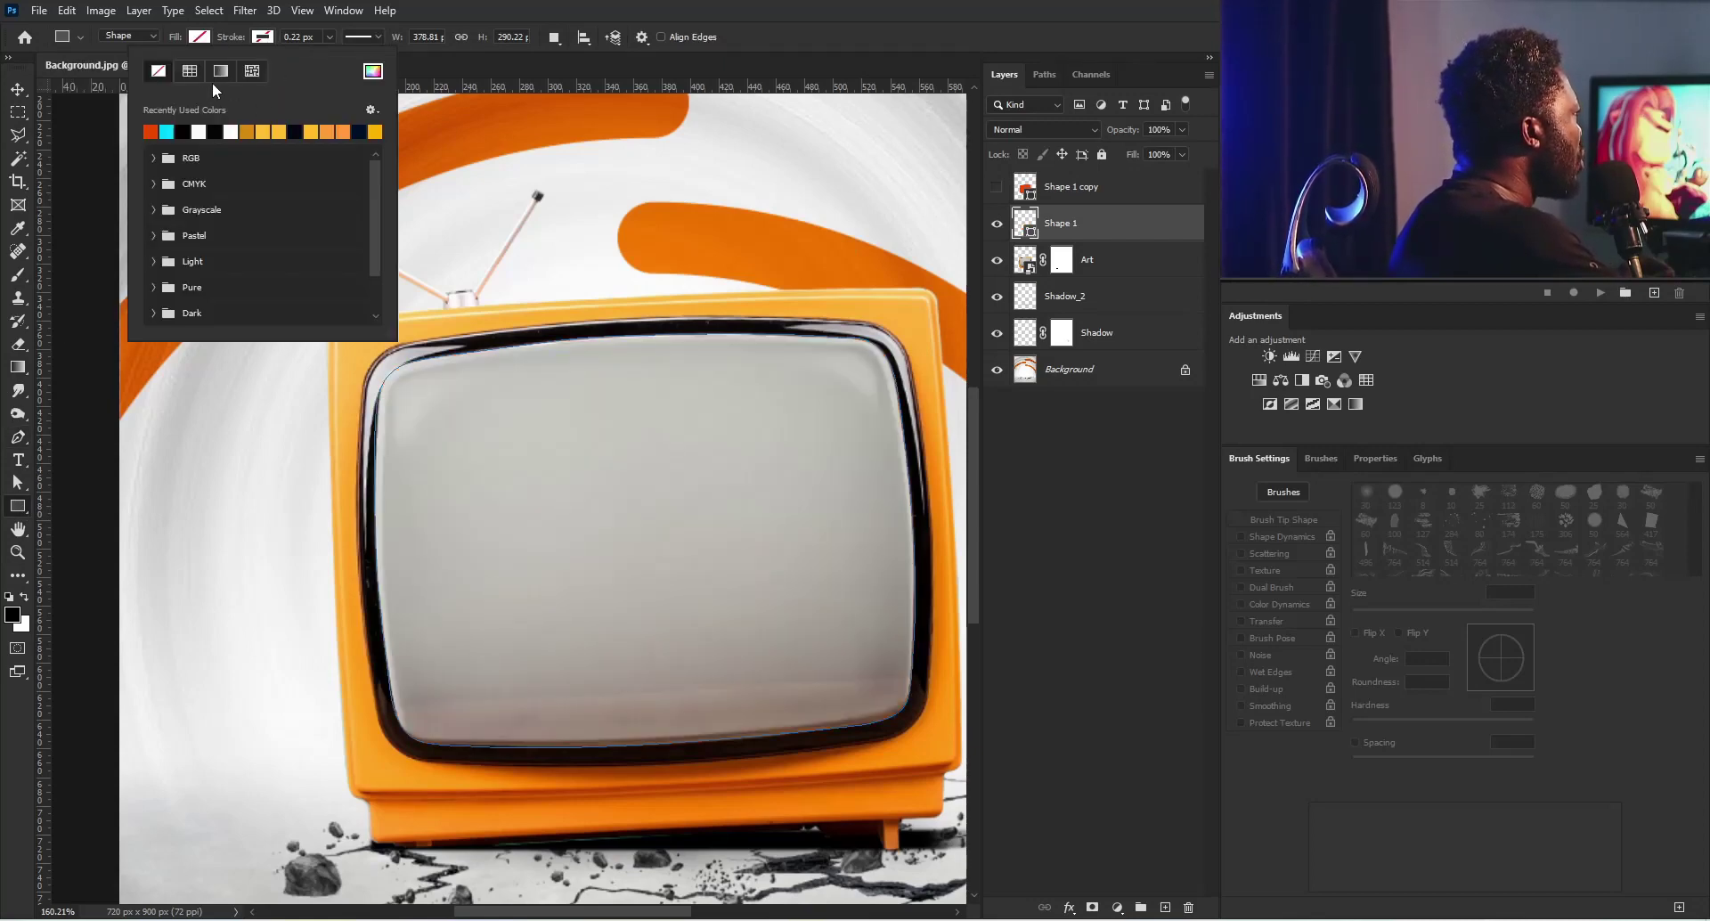
click(221, 70)
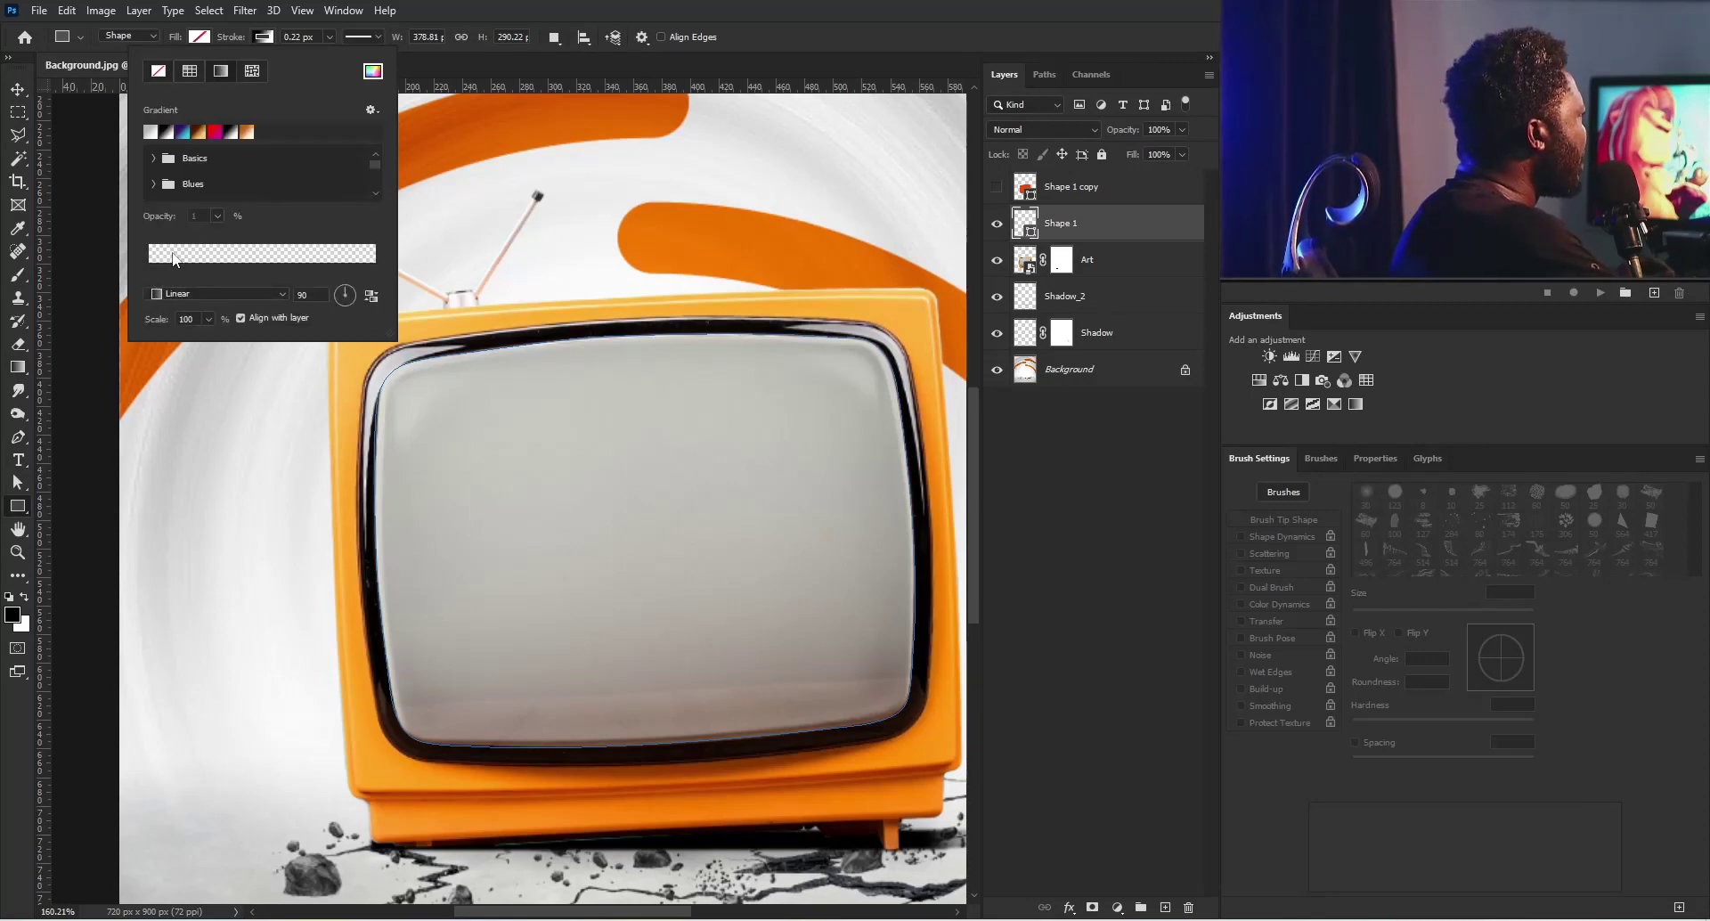
click(170, 131)
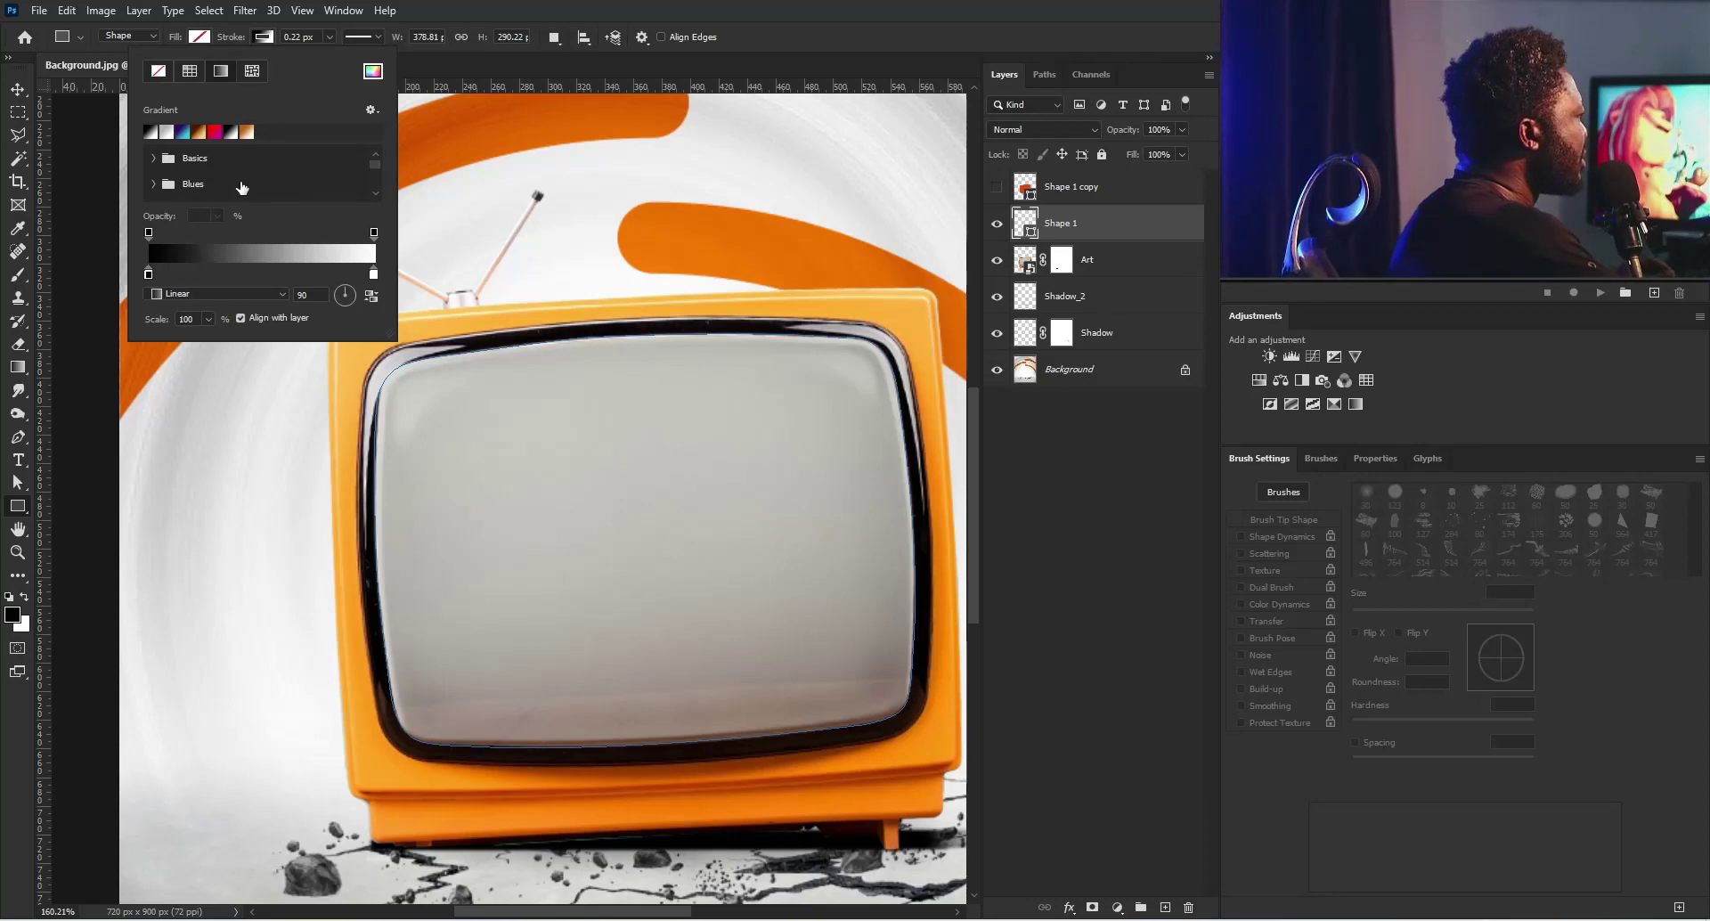
Step: Set the stroke width of Shape 1 to 2.5 px
click(329, 36)
click(329, 37)
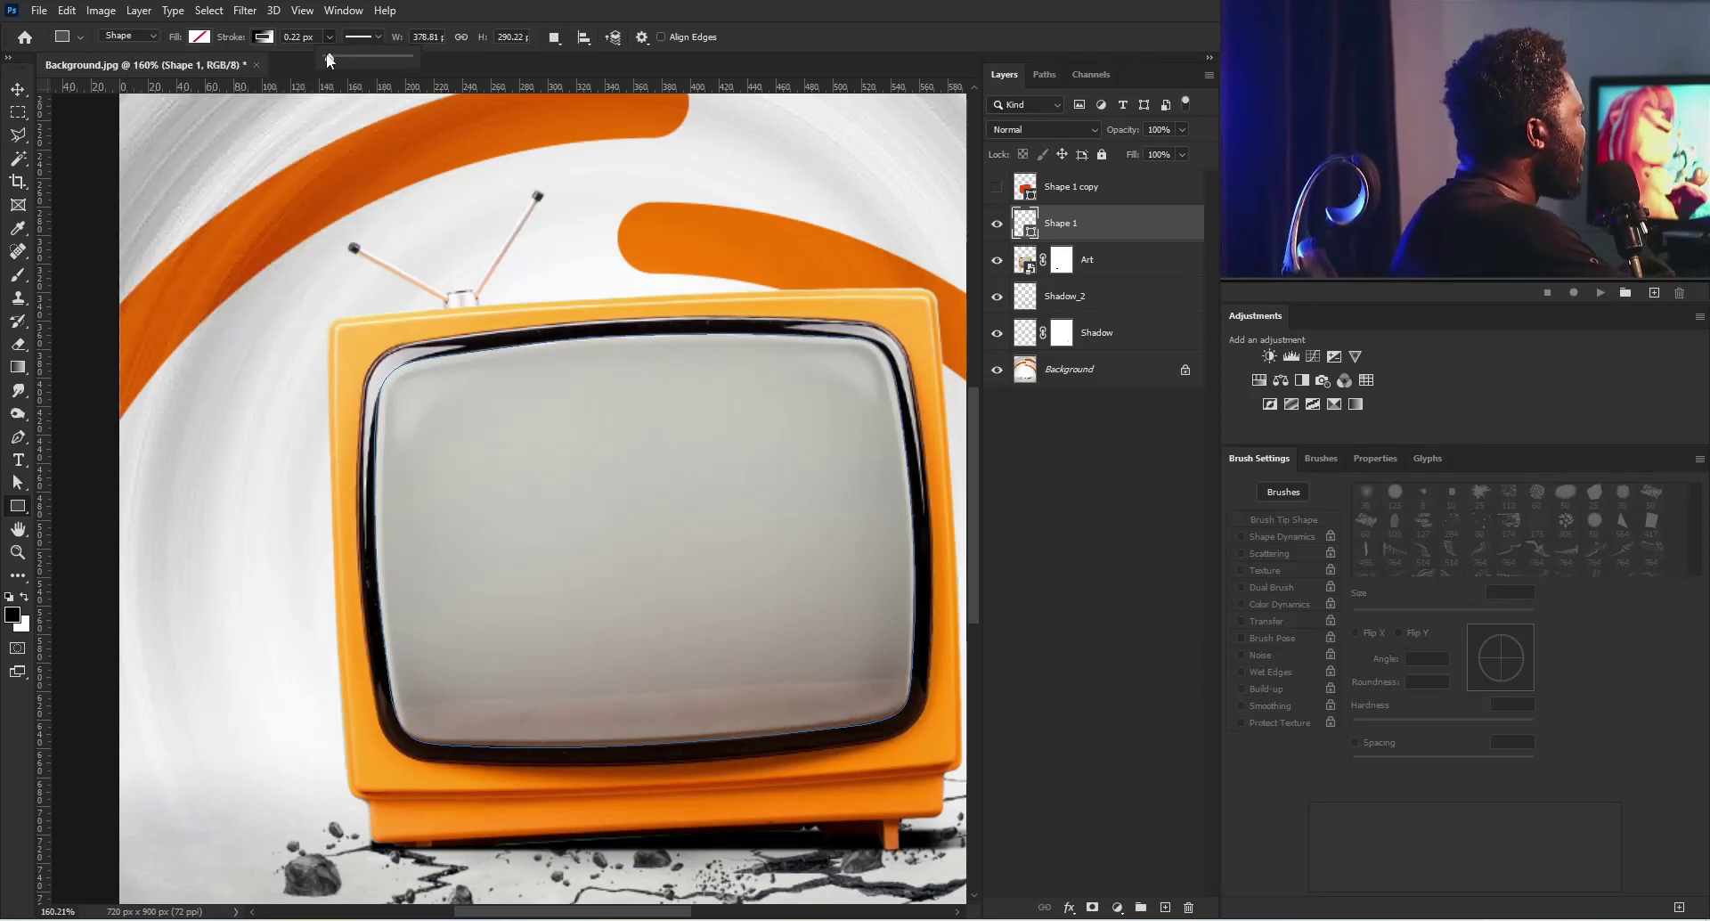
drag(352, 64, 338, 60)
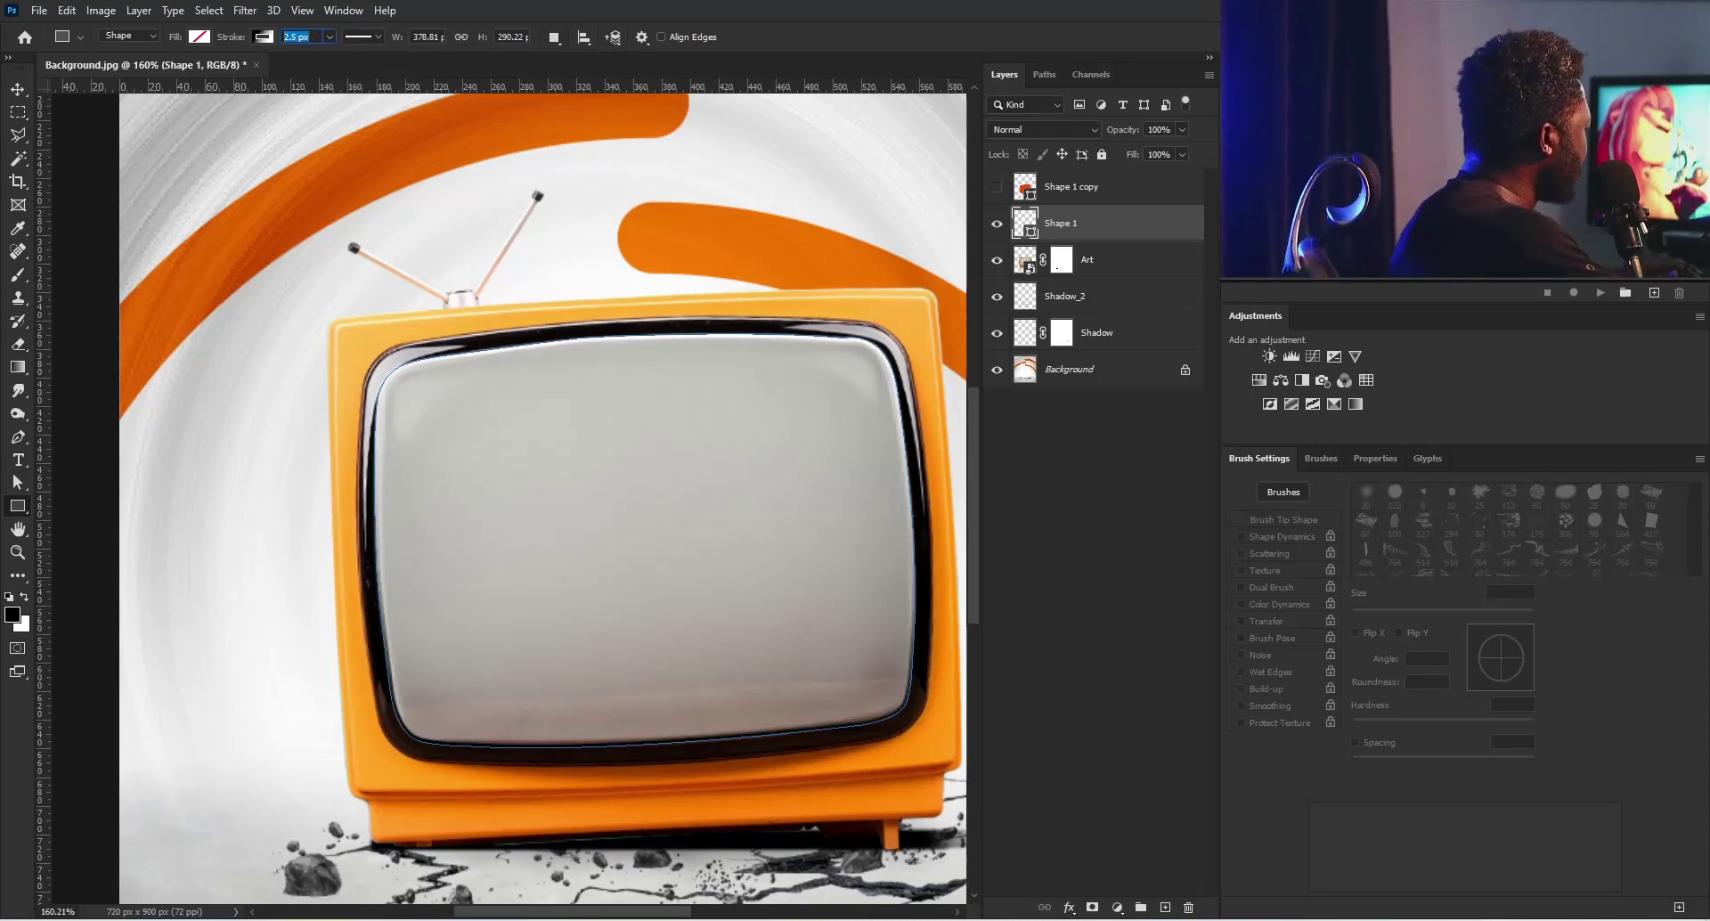
key(Return)
key(v)
scroll(653, 386, down, 3)
scroll(653, 385, up, 3)
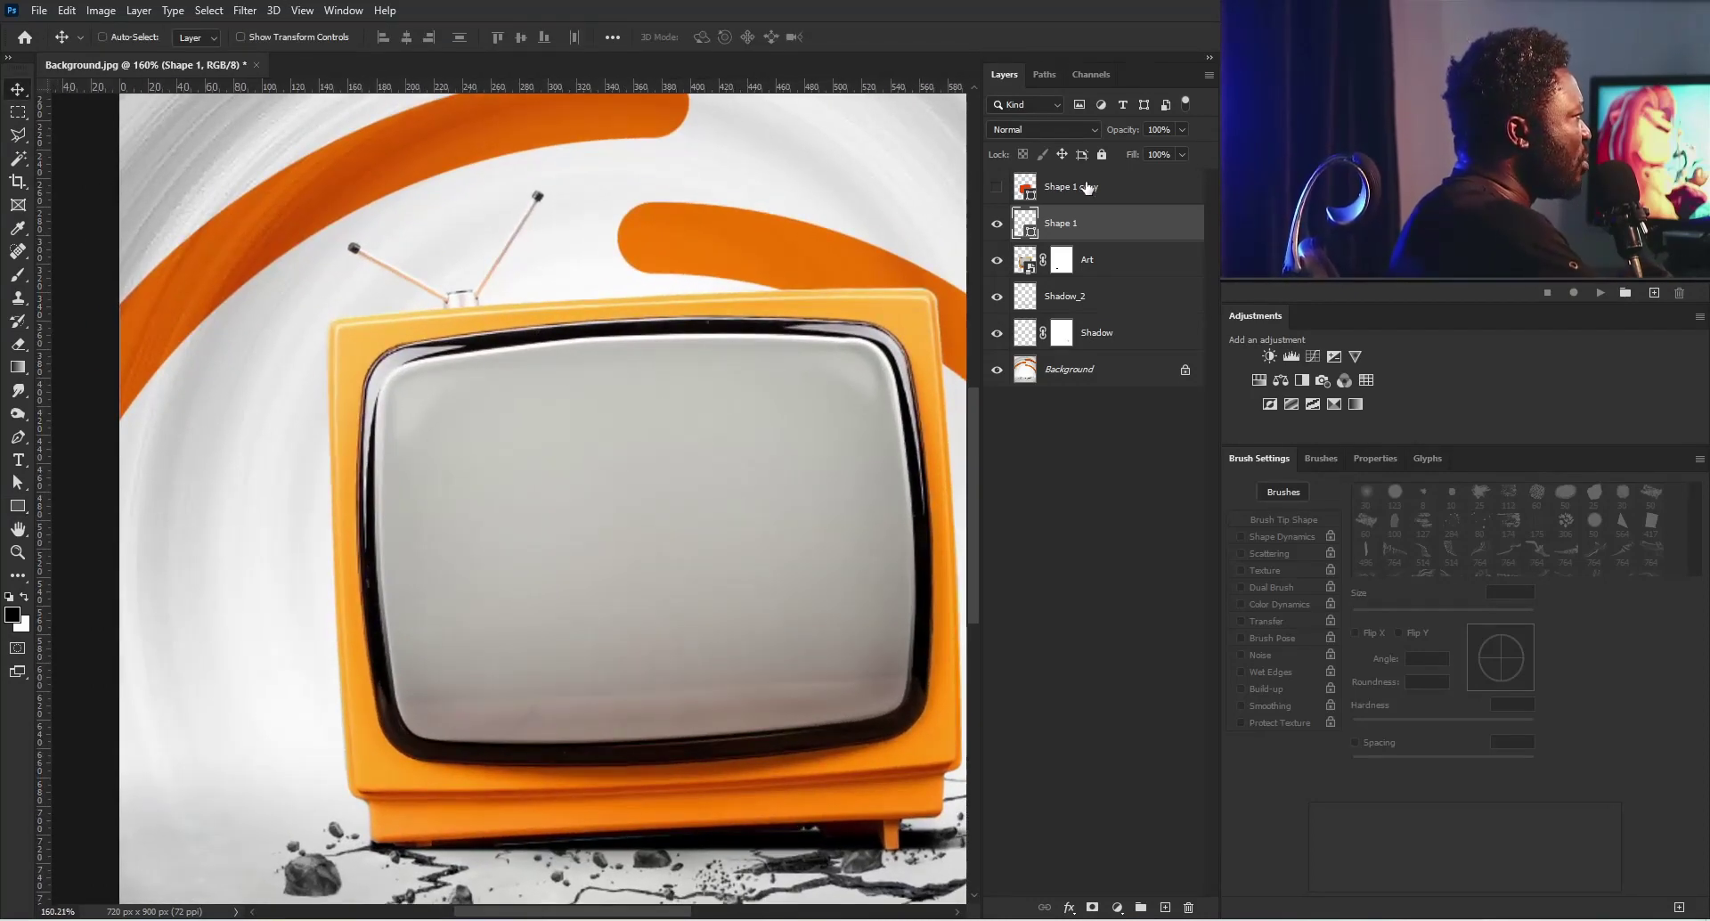
Step: Move the Shape 1 copy layer below Shape 1 and make it visible
drag(1087, 187, 1074, 237)
click(997, 224)
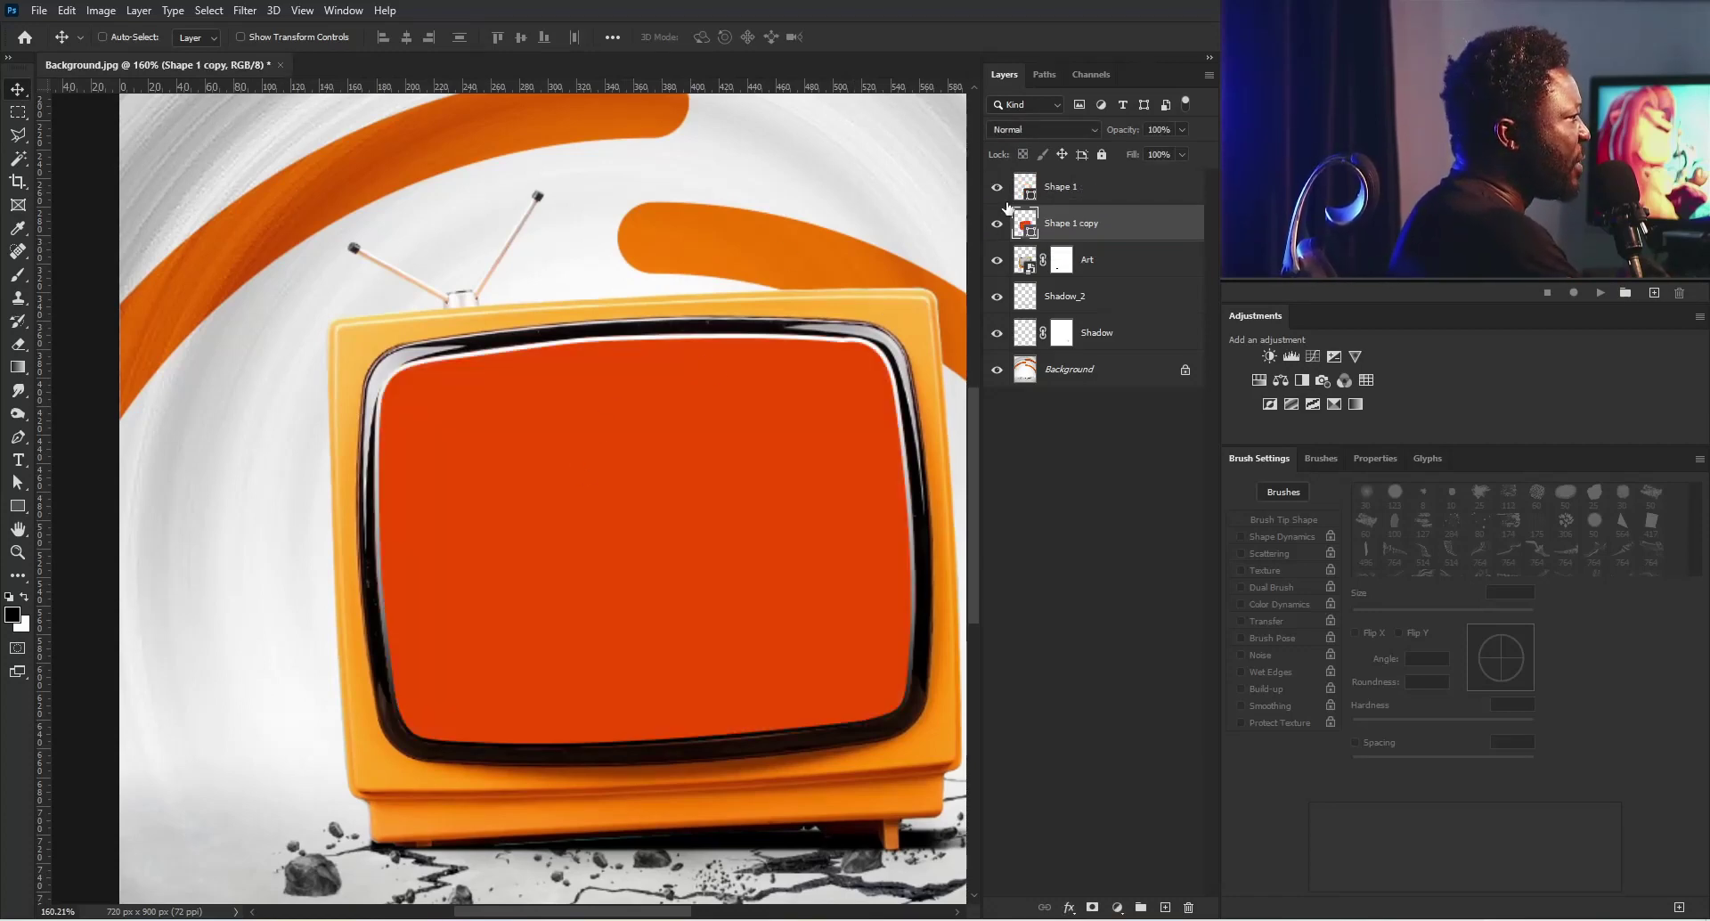
Step: Add a Multiply inner shadow to the Shape 1 copy layer with 41% opacity, 0 px distance and 27 px size
double_click(1183, 234)
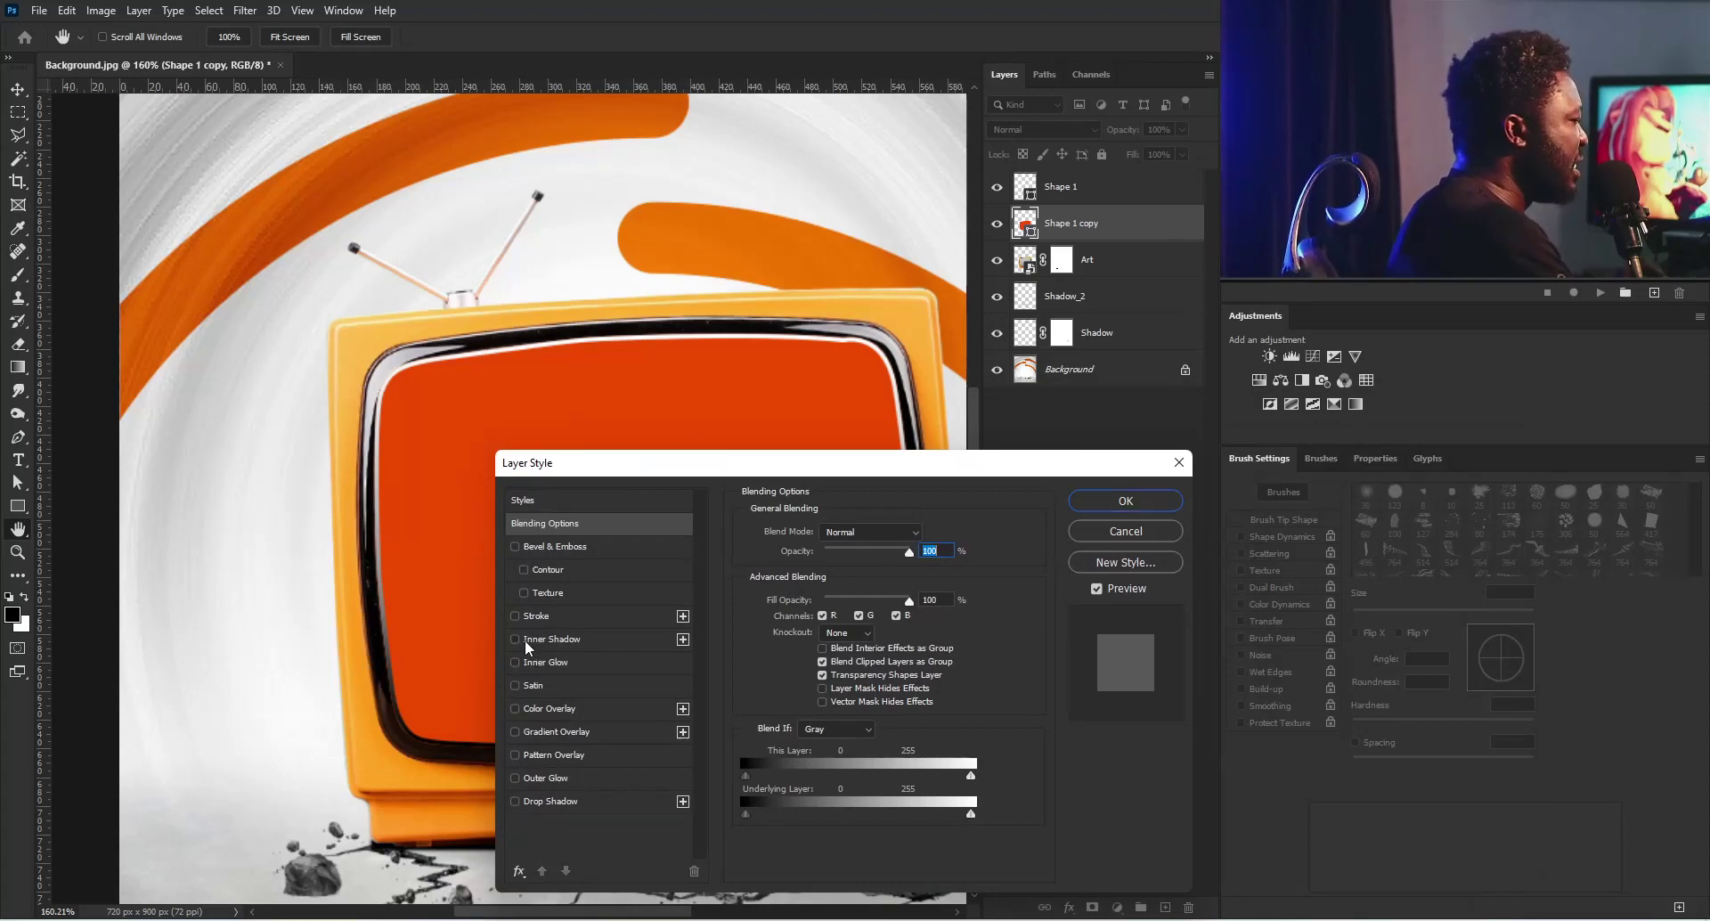
click(526, 639)
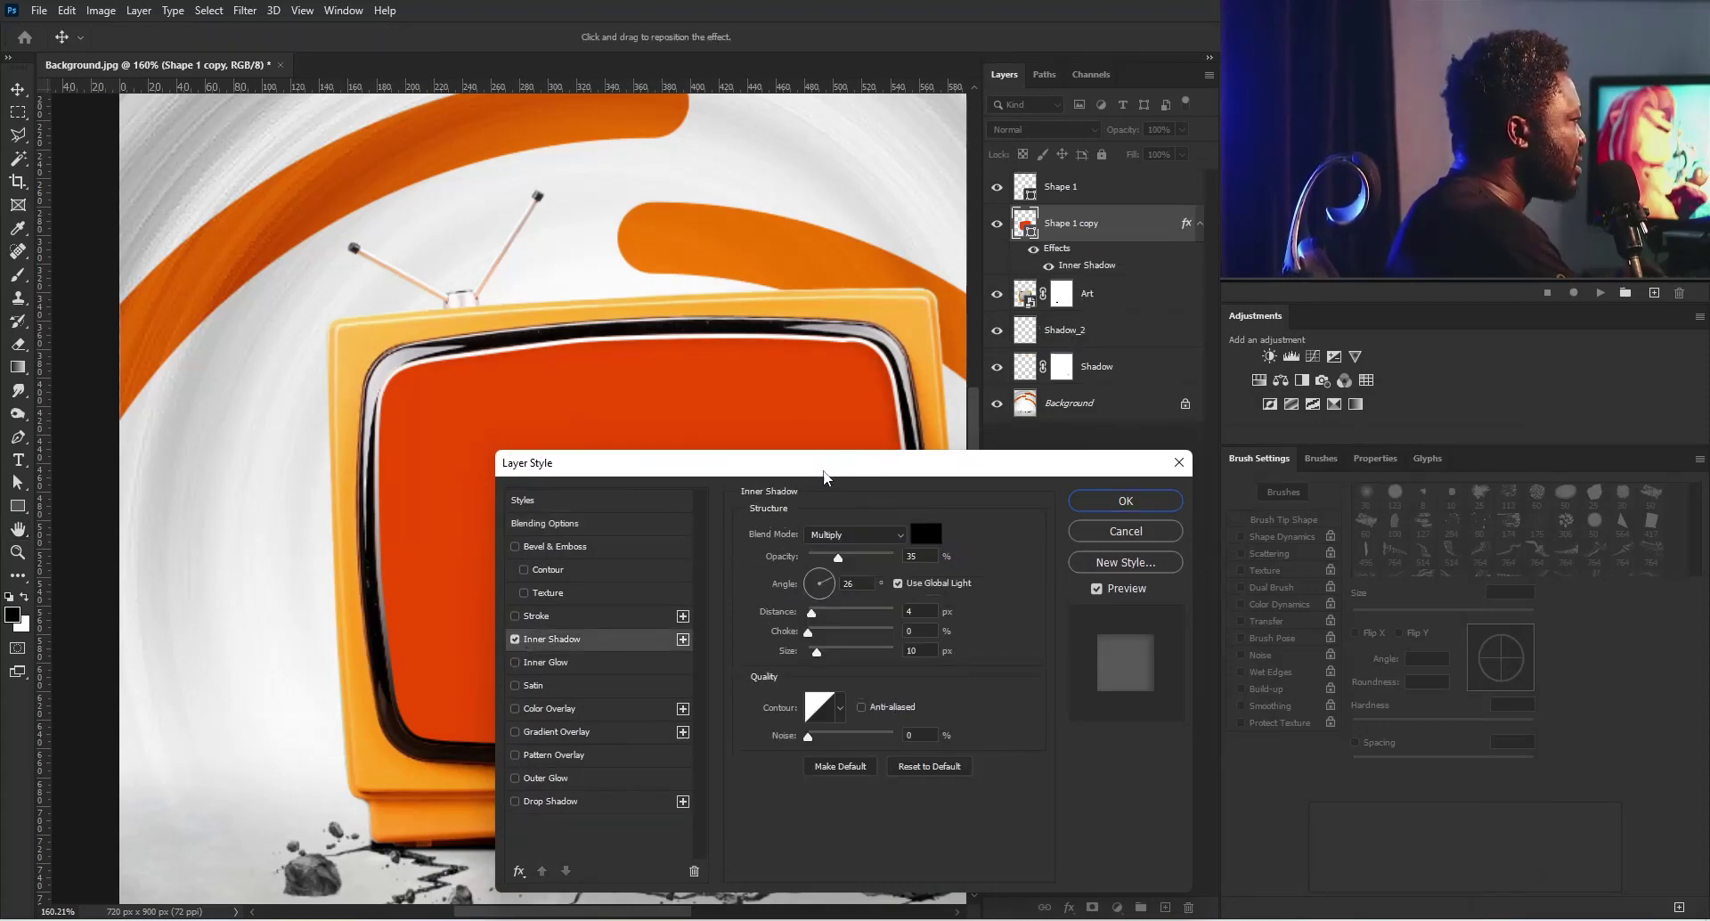
mouse_move(824, 477)
mouse_down()
mouse_move(1134, 484)
mouse_move(1308, 521)
mouse_move(1313, 496)
mouse_up()
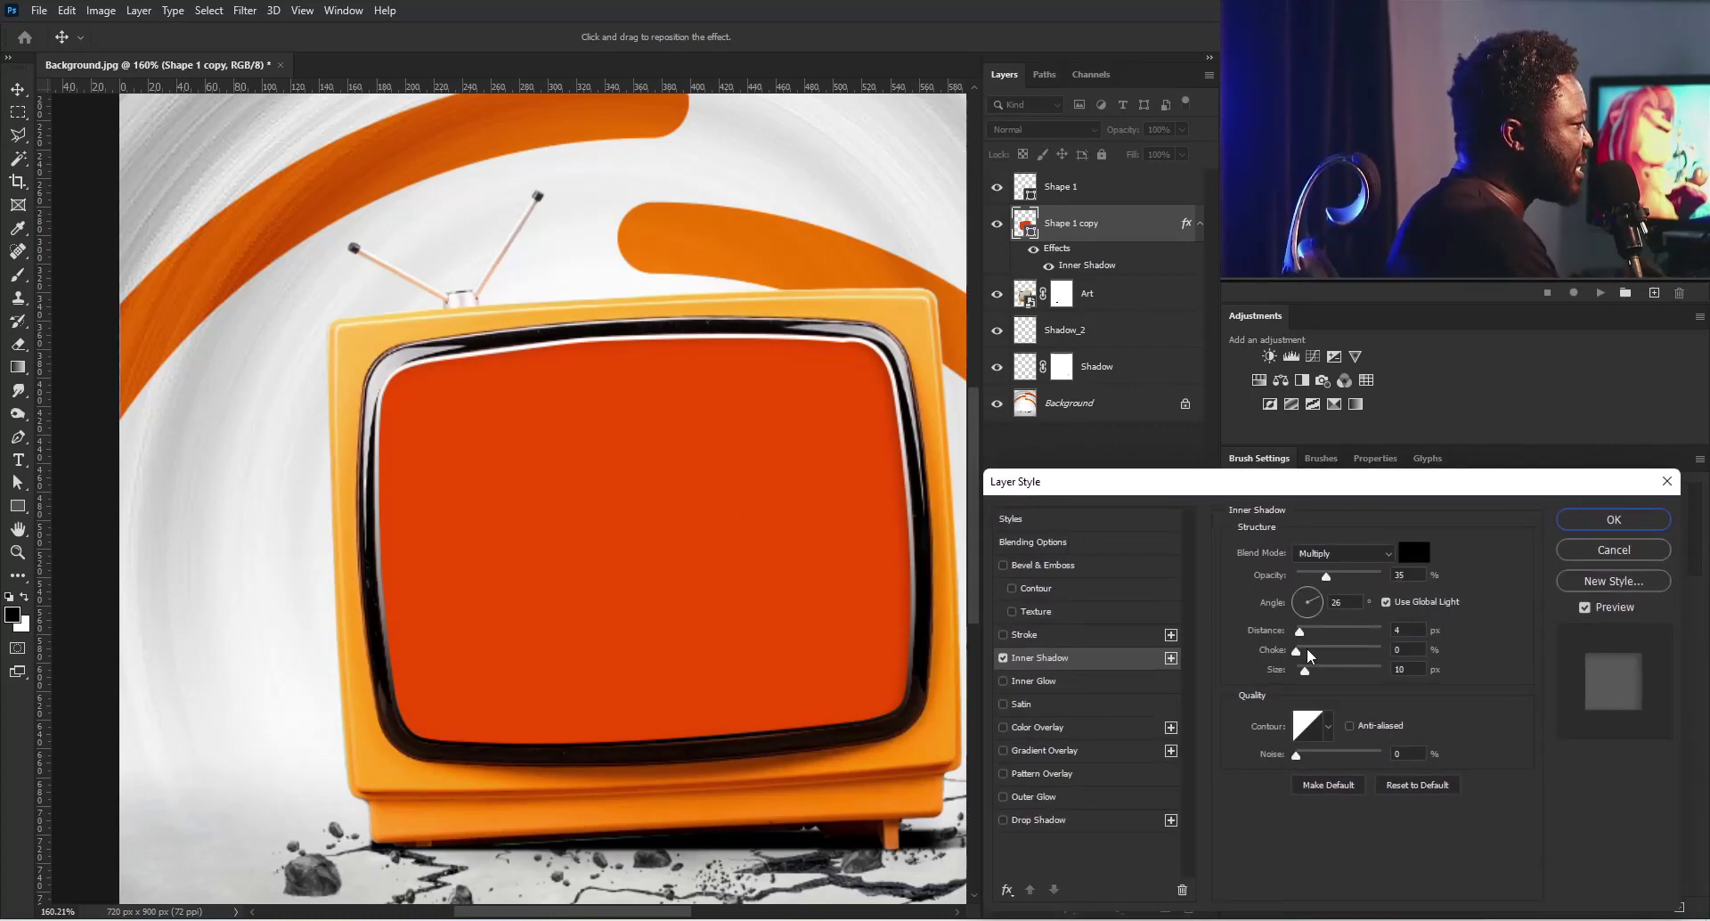
drag(1300, 631, 1320, 679)
mouse_move(1327, 579)
mouse_down()
mouse_move(1363, 579)
mouse_move(1331, 577)
mouse_up()
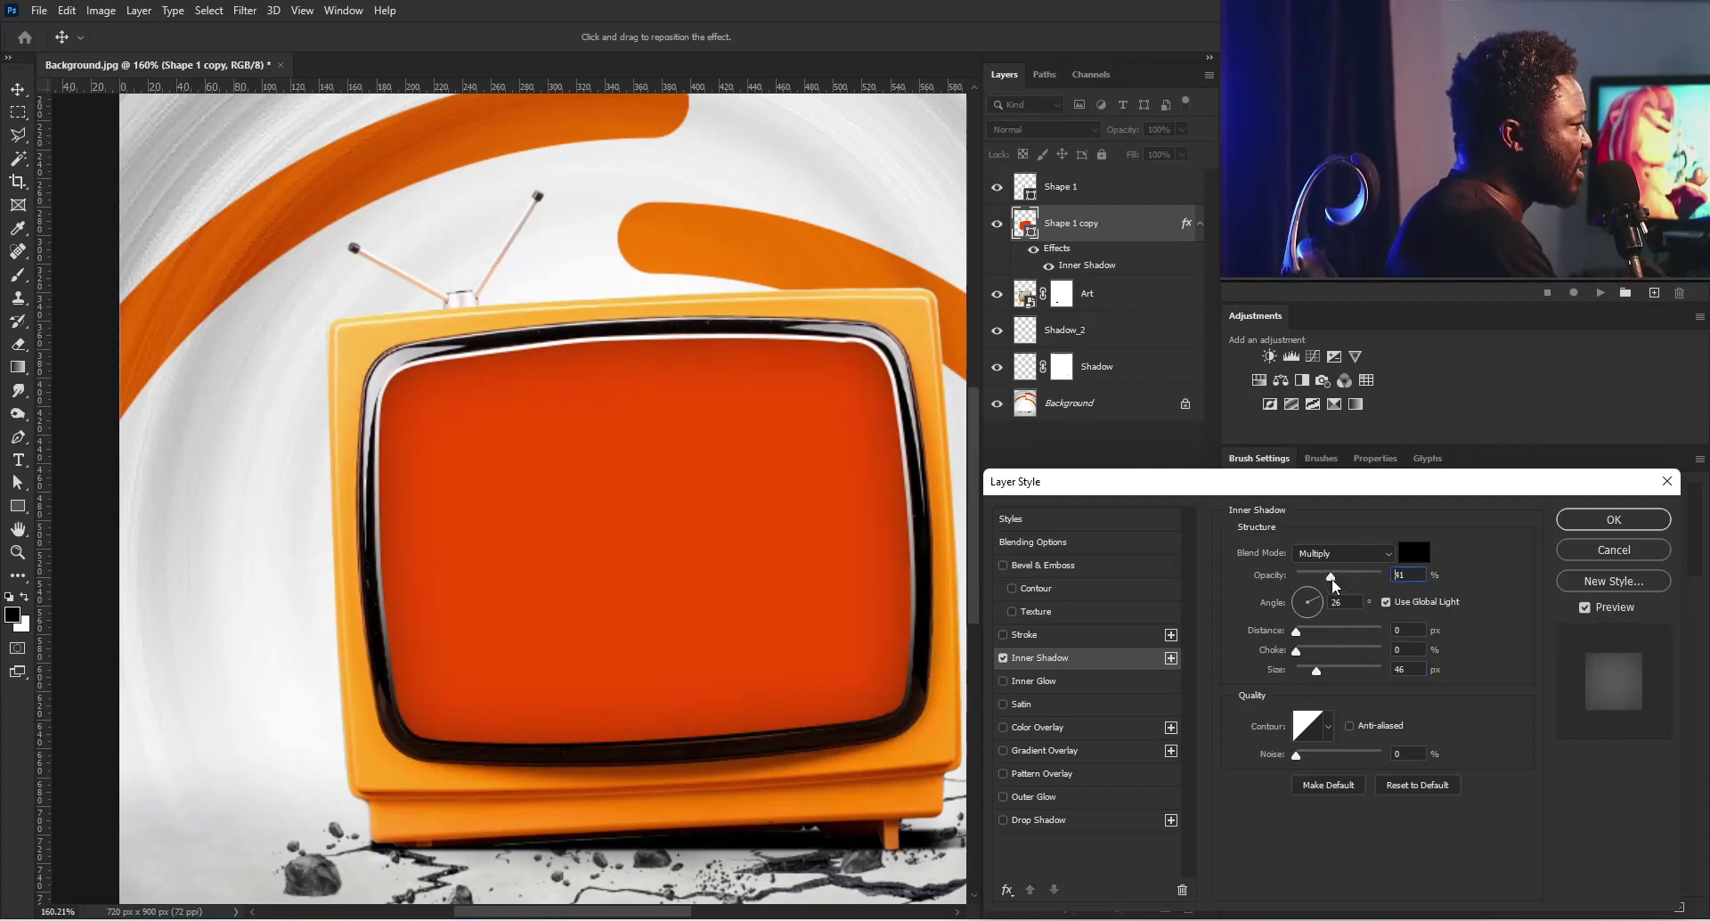
drag(1316, 670, 1308, 675)
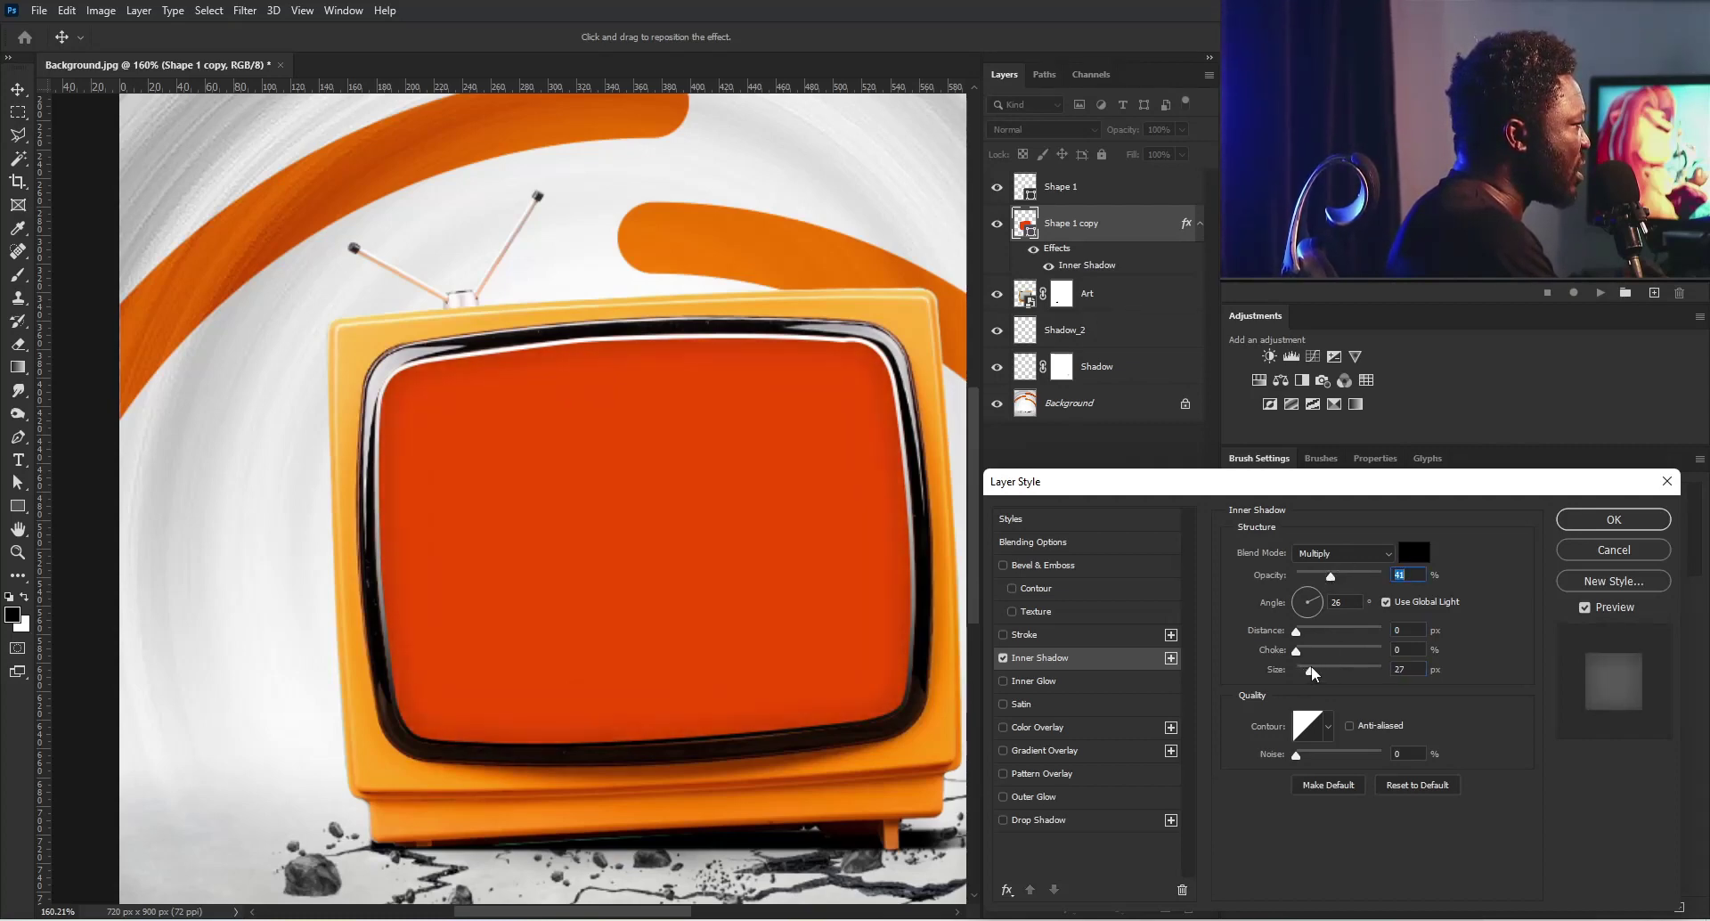
click(1595, 515)
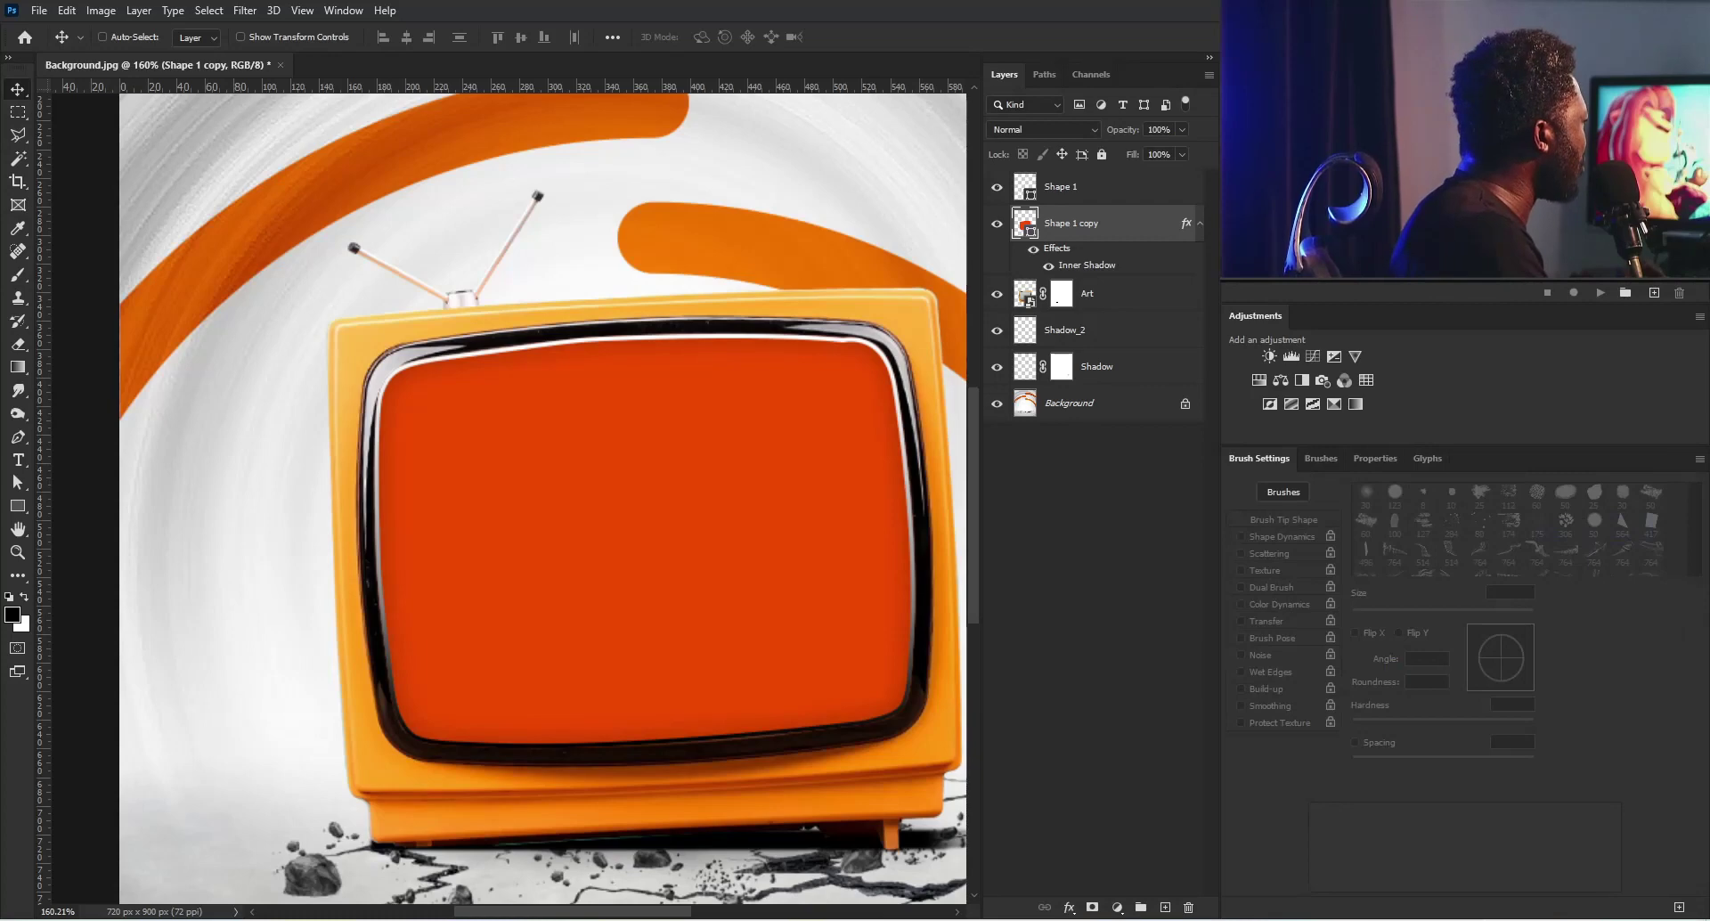
Step: Place the Star Hip Hop Logo on the television screen, scaled to 97.98% and rotated -4° to match its tilt
drag(482, 527, 553, 506)
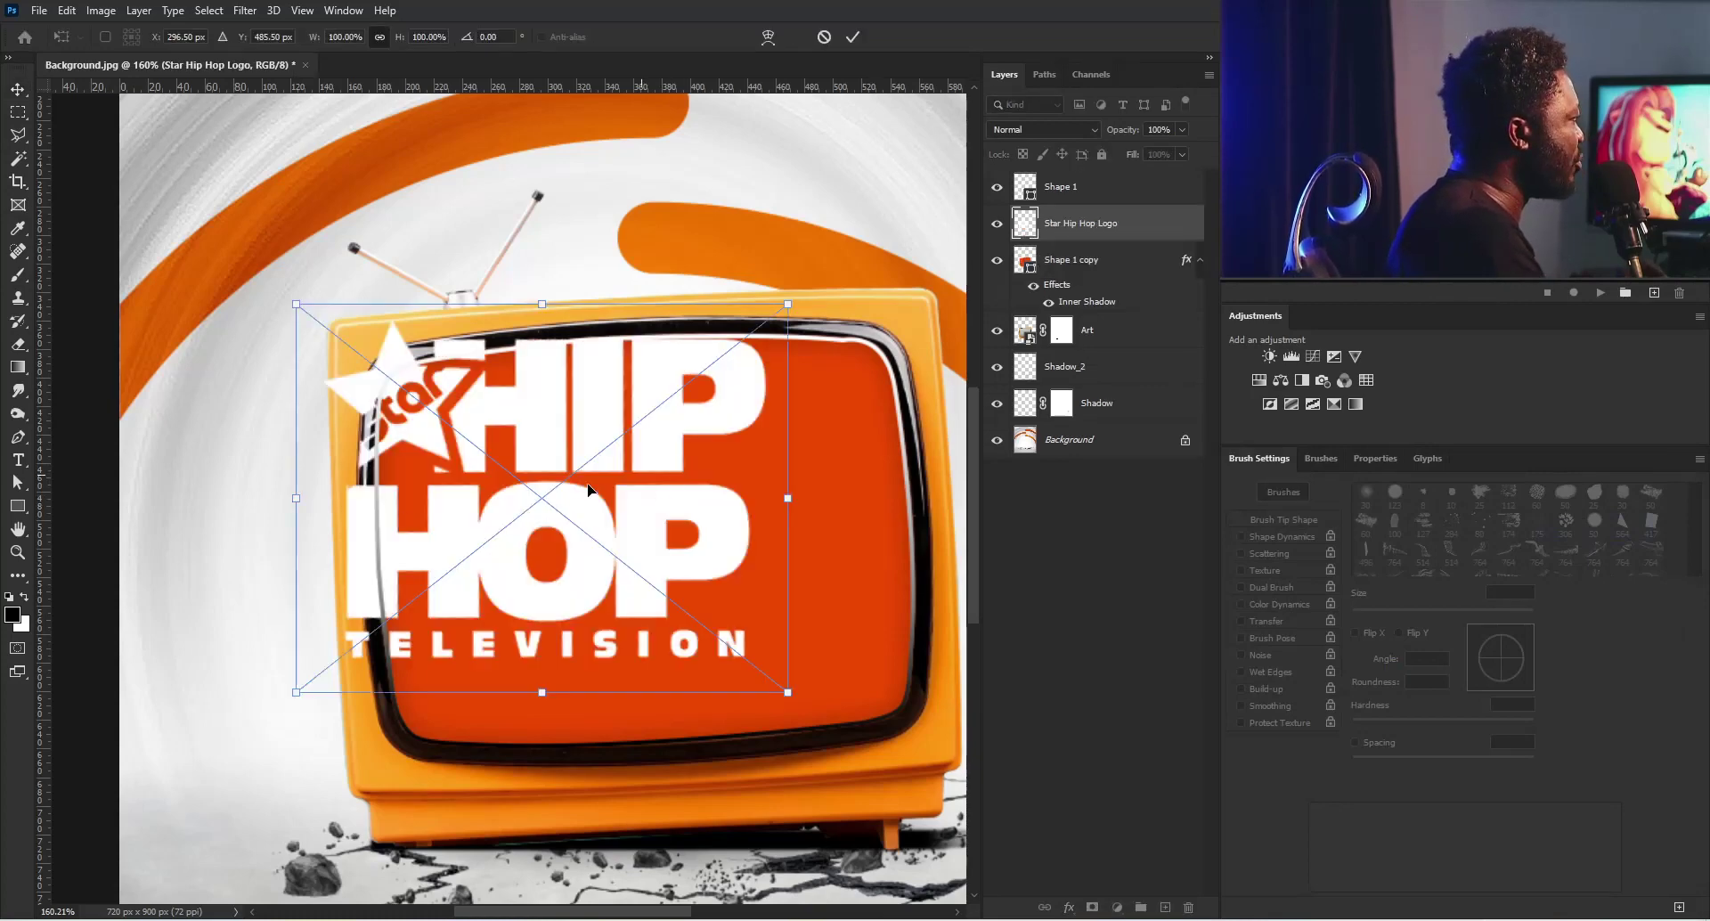
drag(668, 515, 669, 512)
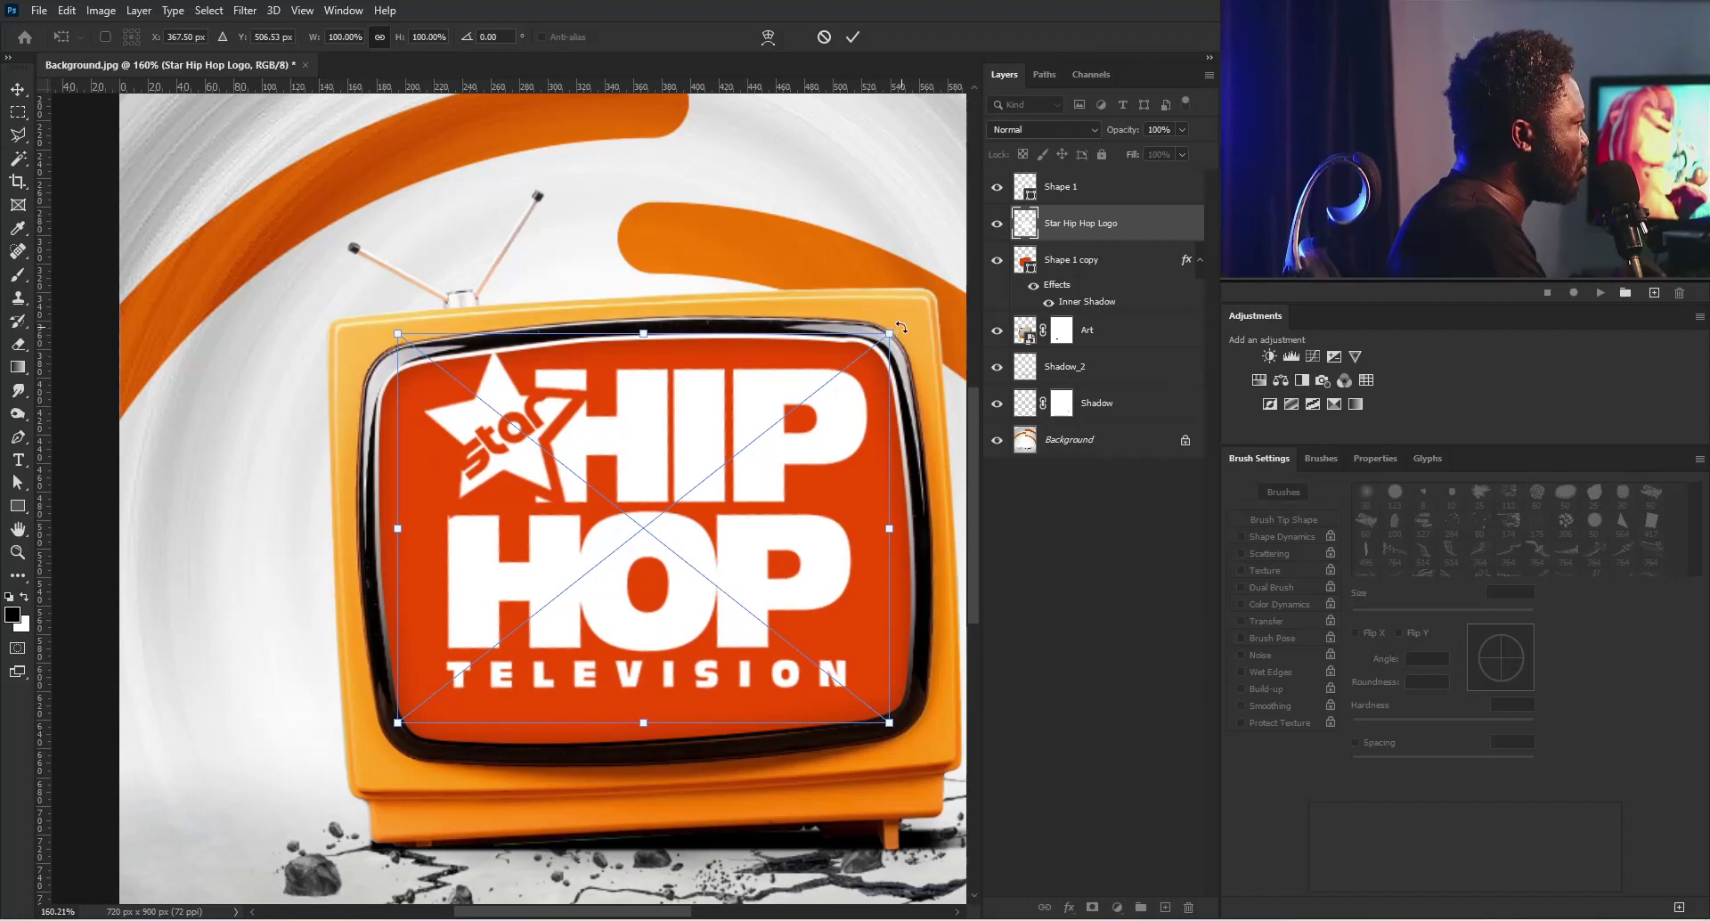
mouse_move(901, 327)
mouse_down()
mouse_move(897, 300)
mouse_move(870, 322)
mouse_up()
drag(825, 408, 815, 422)
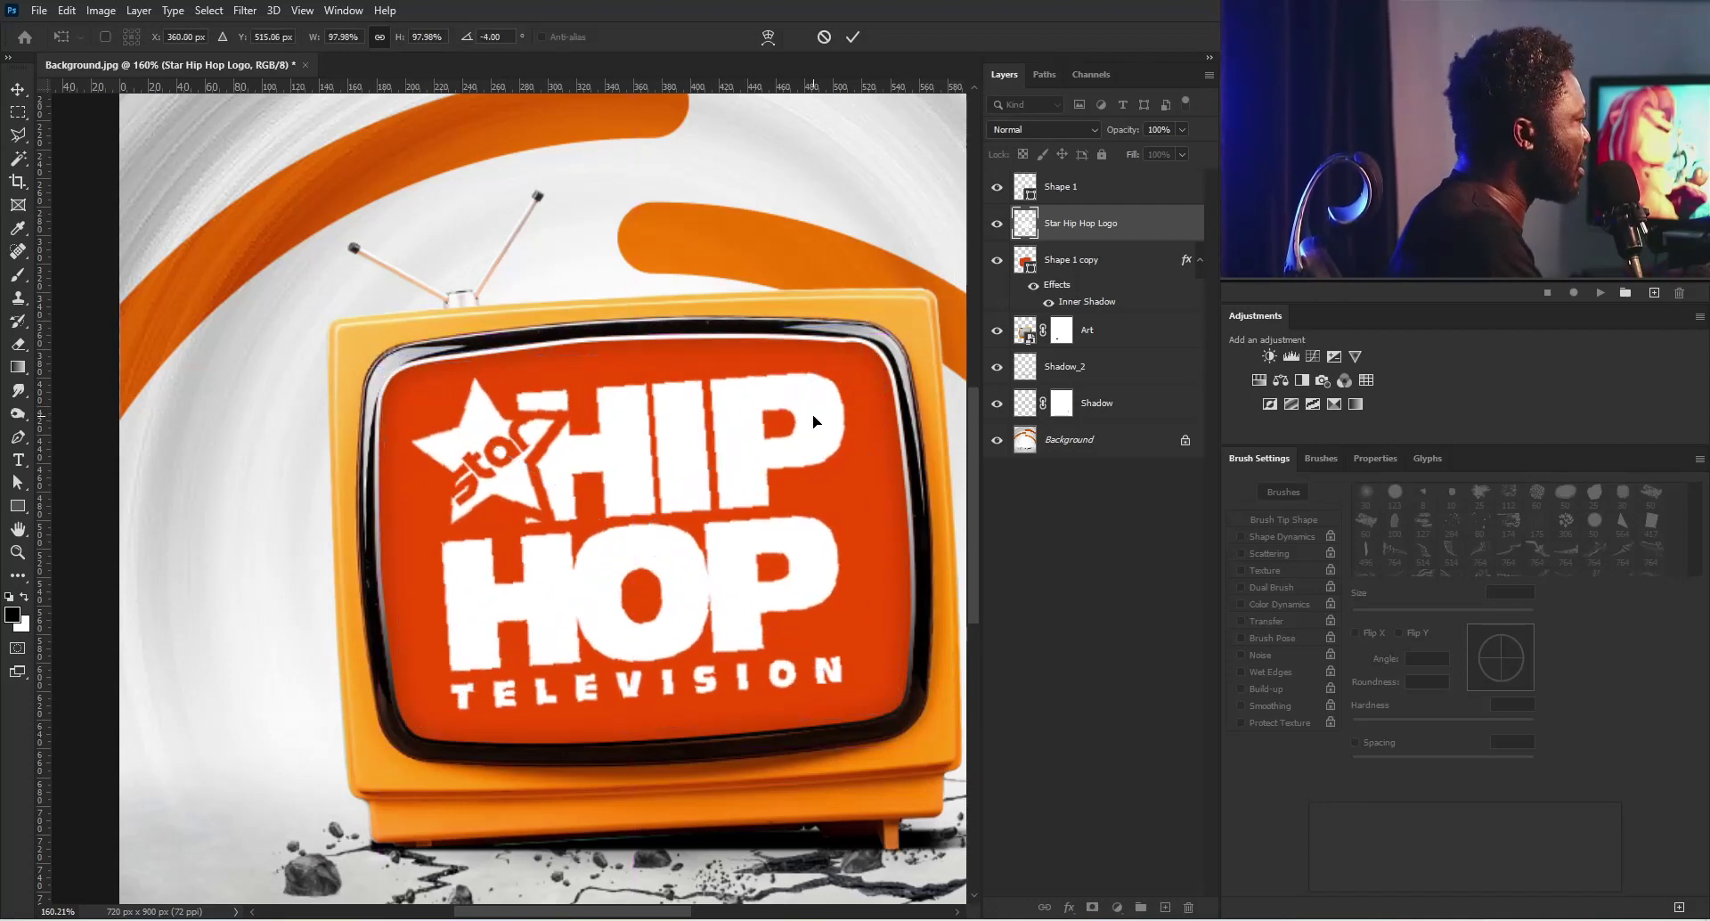
key(Return)
Step: Create a layer named Noise above Shape 1 in Soft Light mode, filled with the 50% gray neutral color
drag(688, 489, 686, 489)
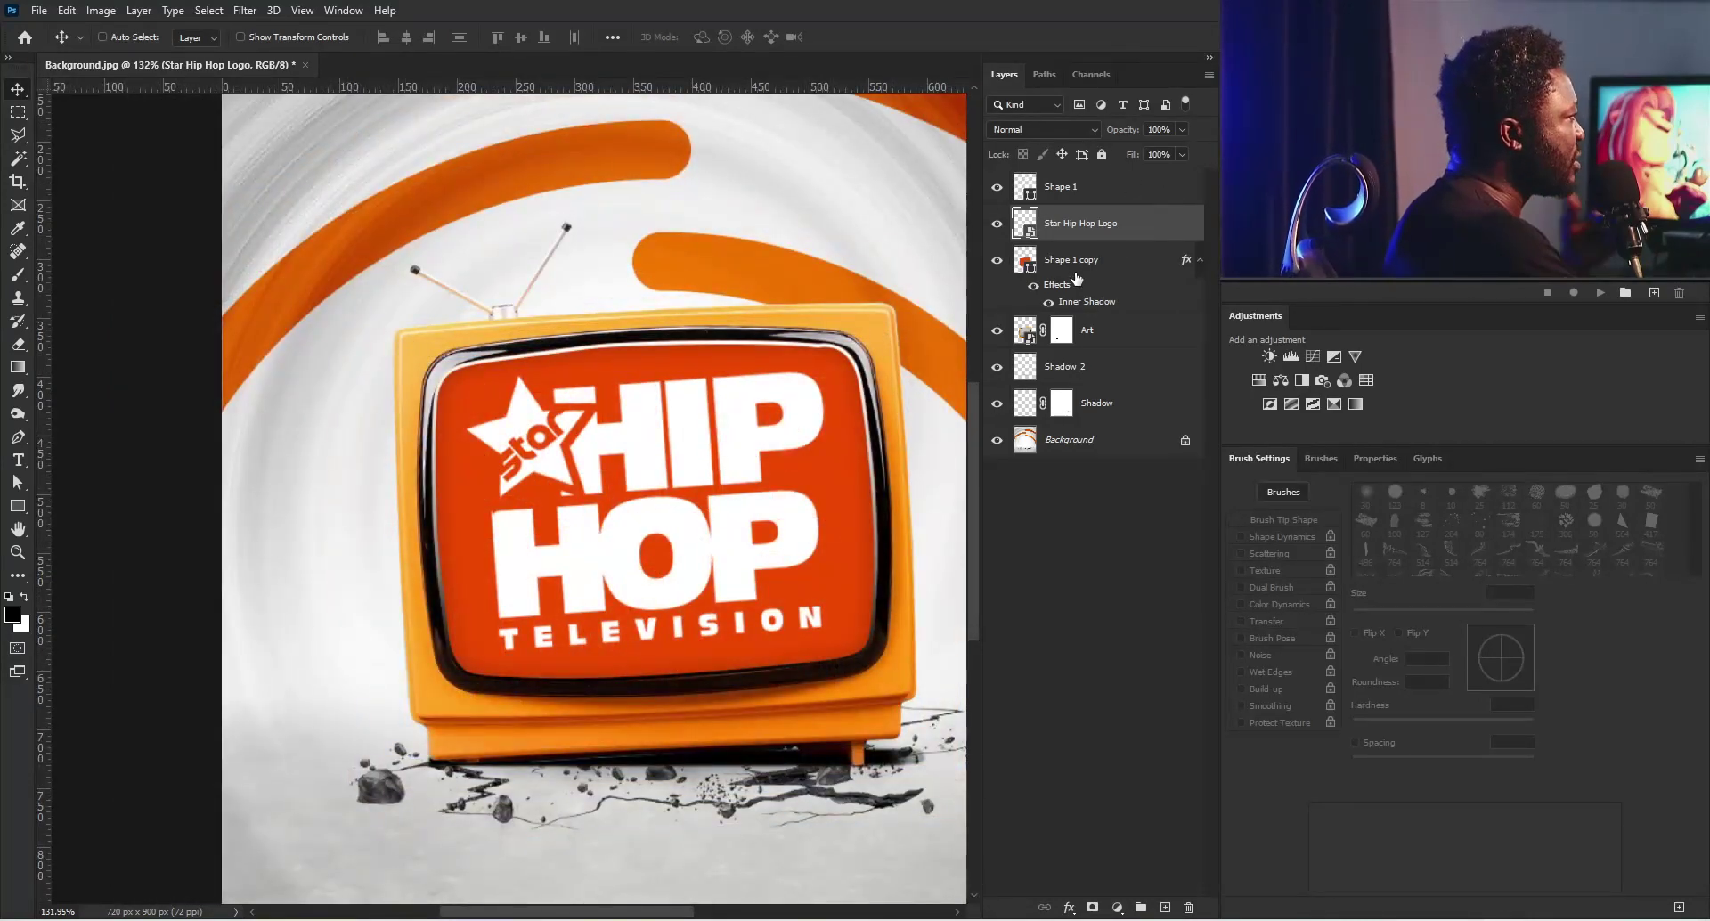
click(1081, 187)
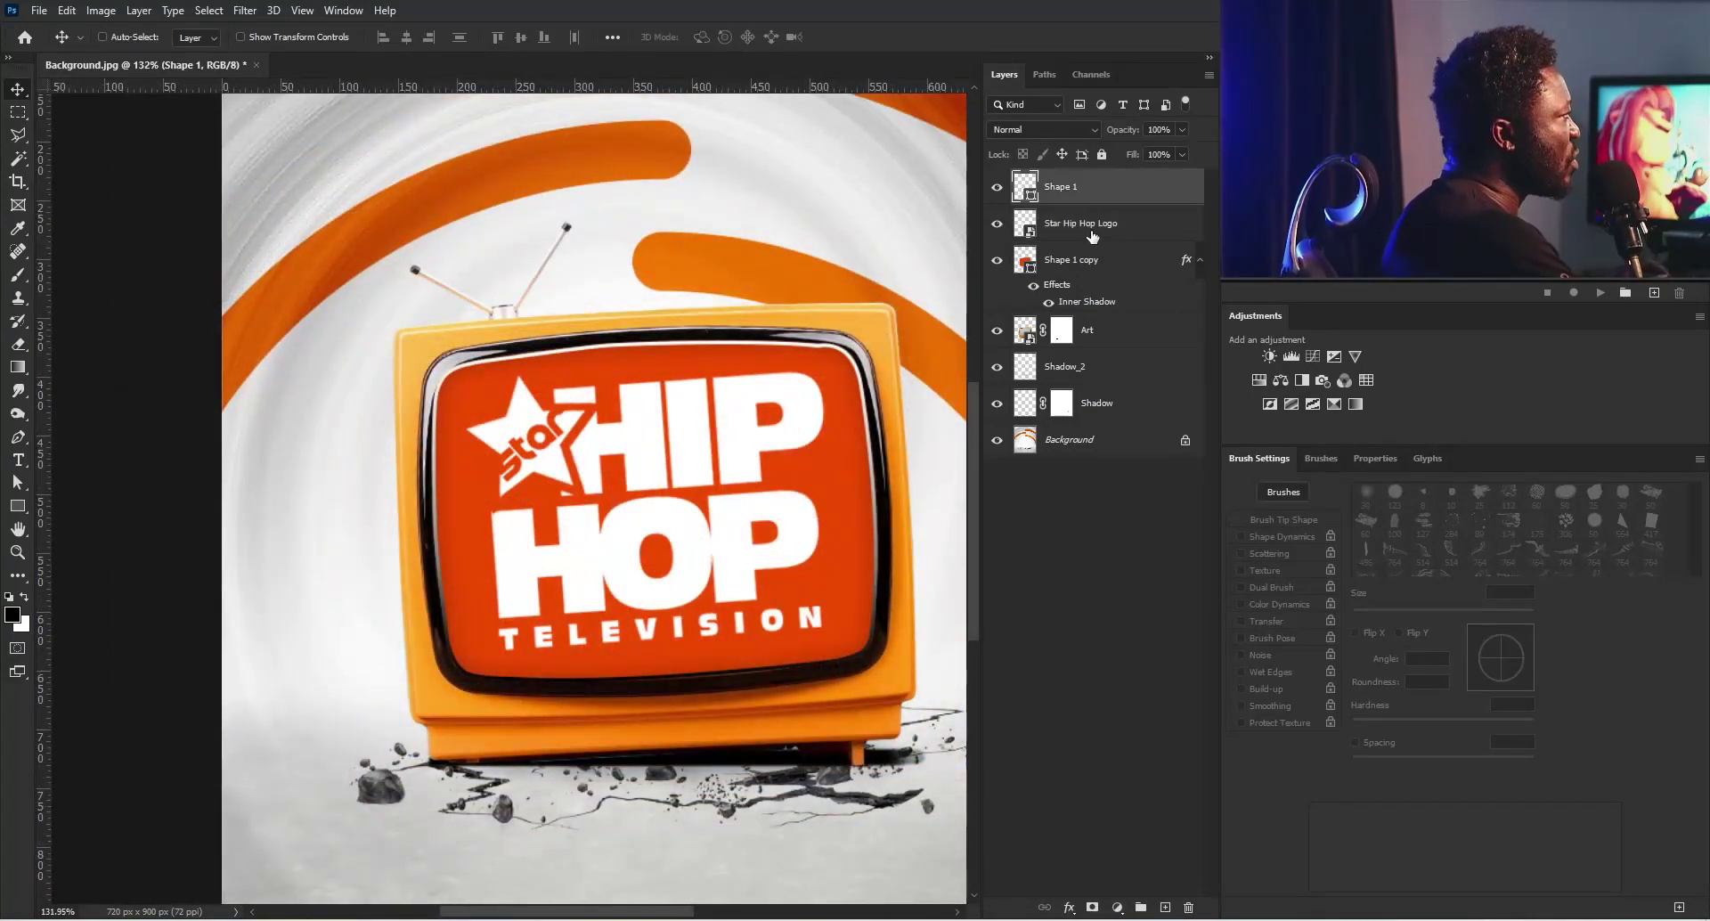
alt+click(1163, 909)
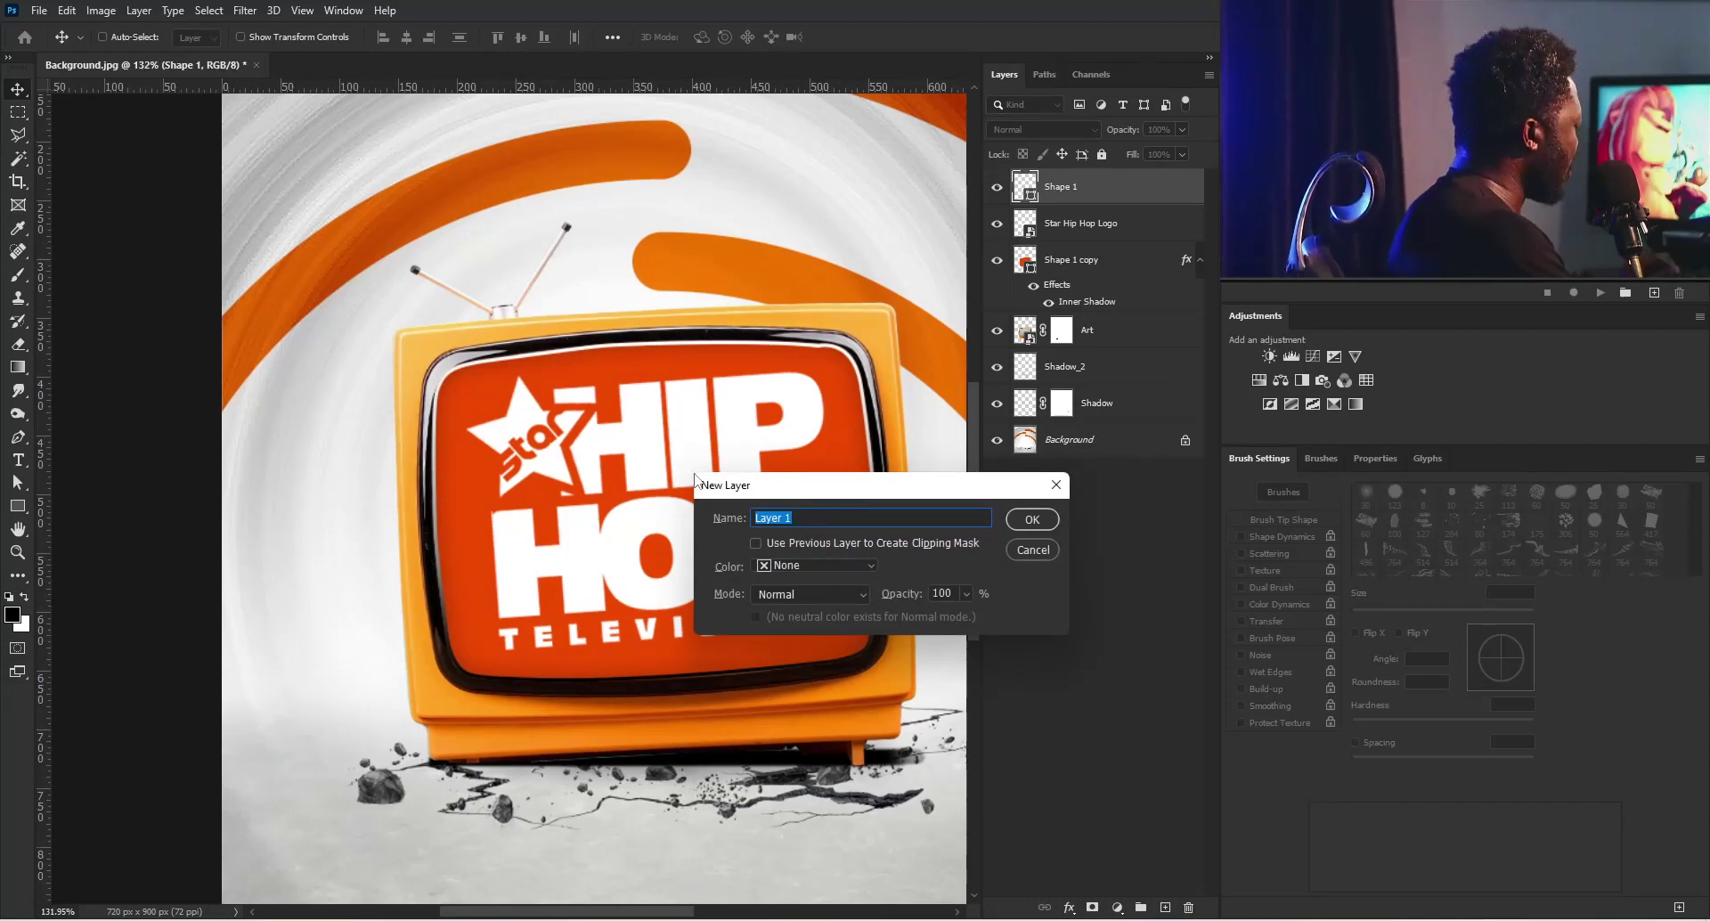
text(Noius)
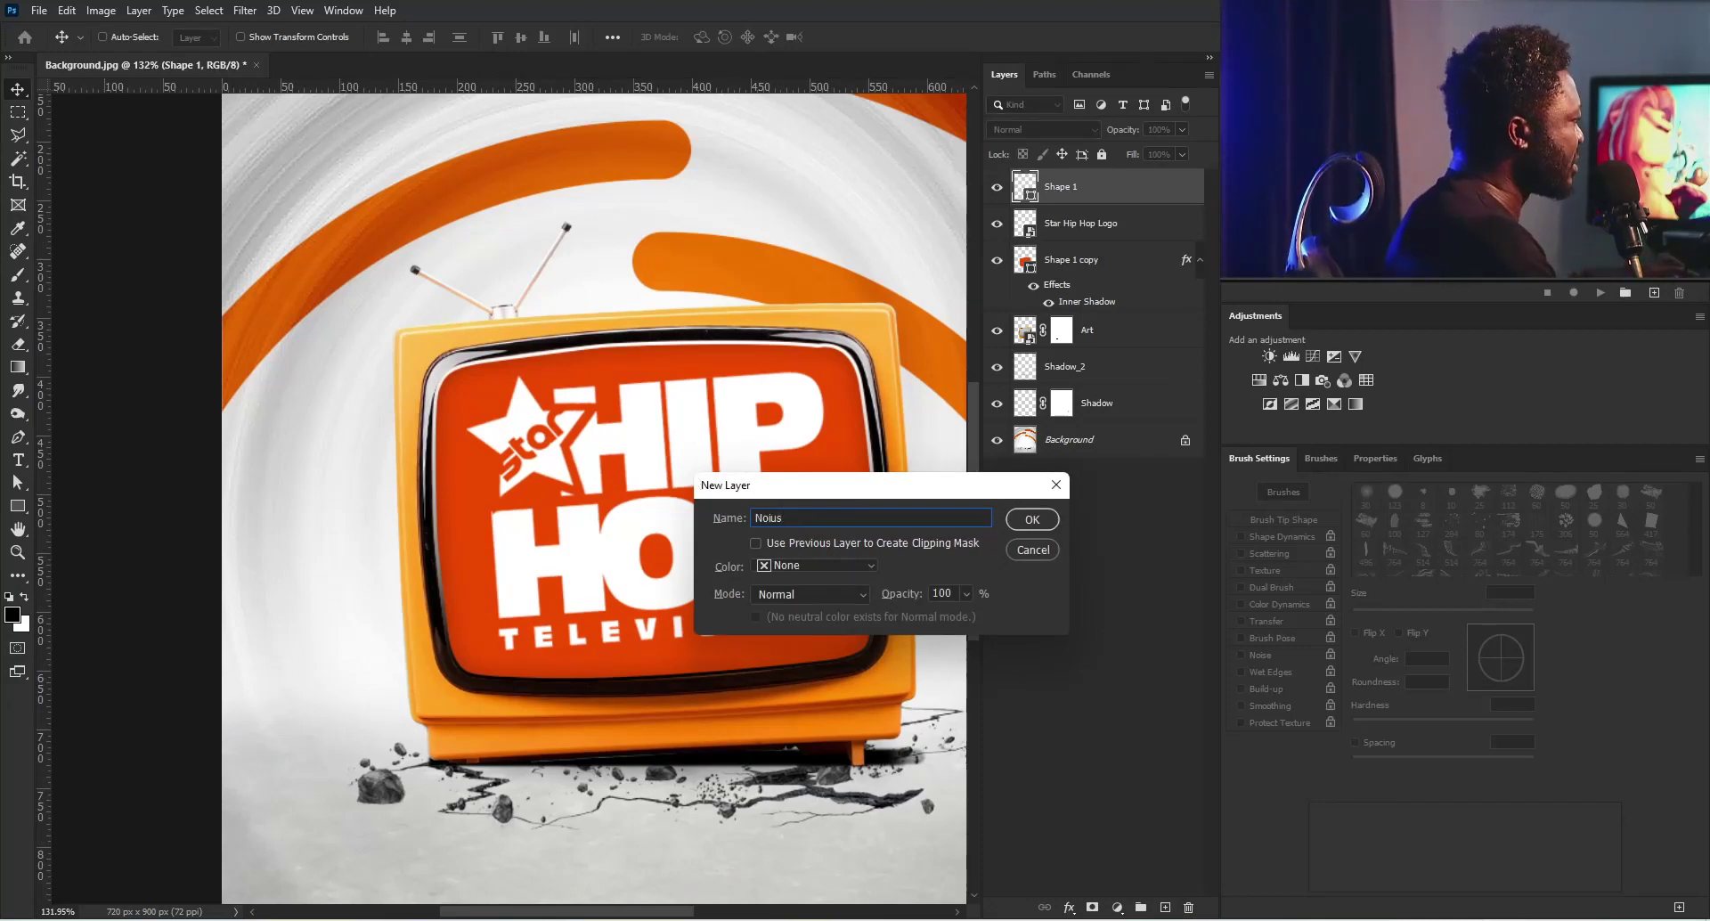
click(847, 592)
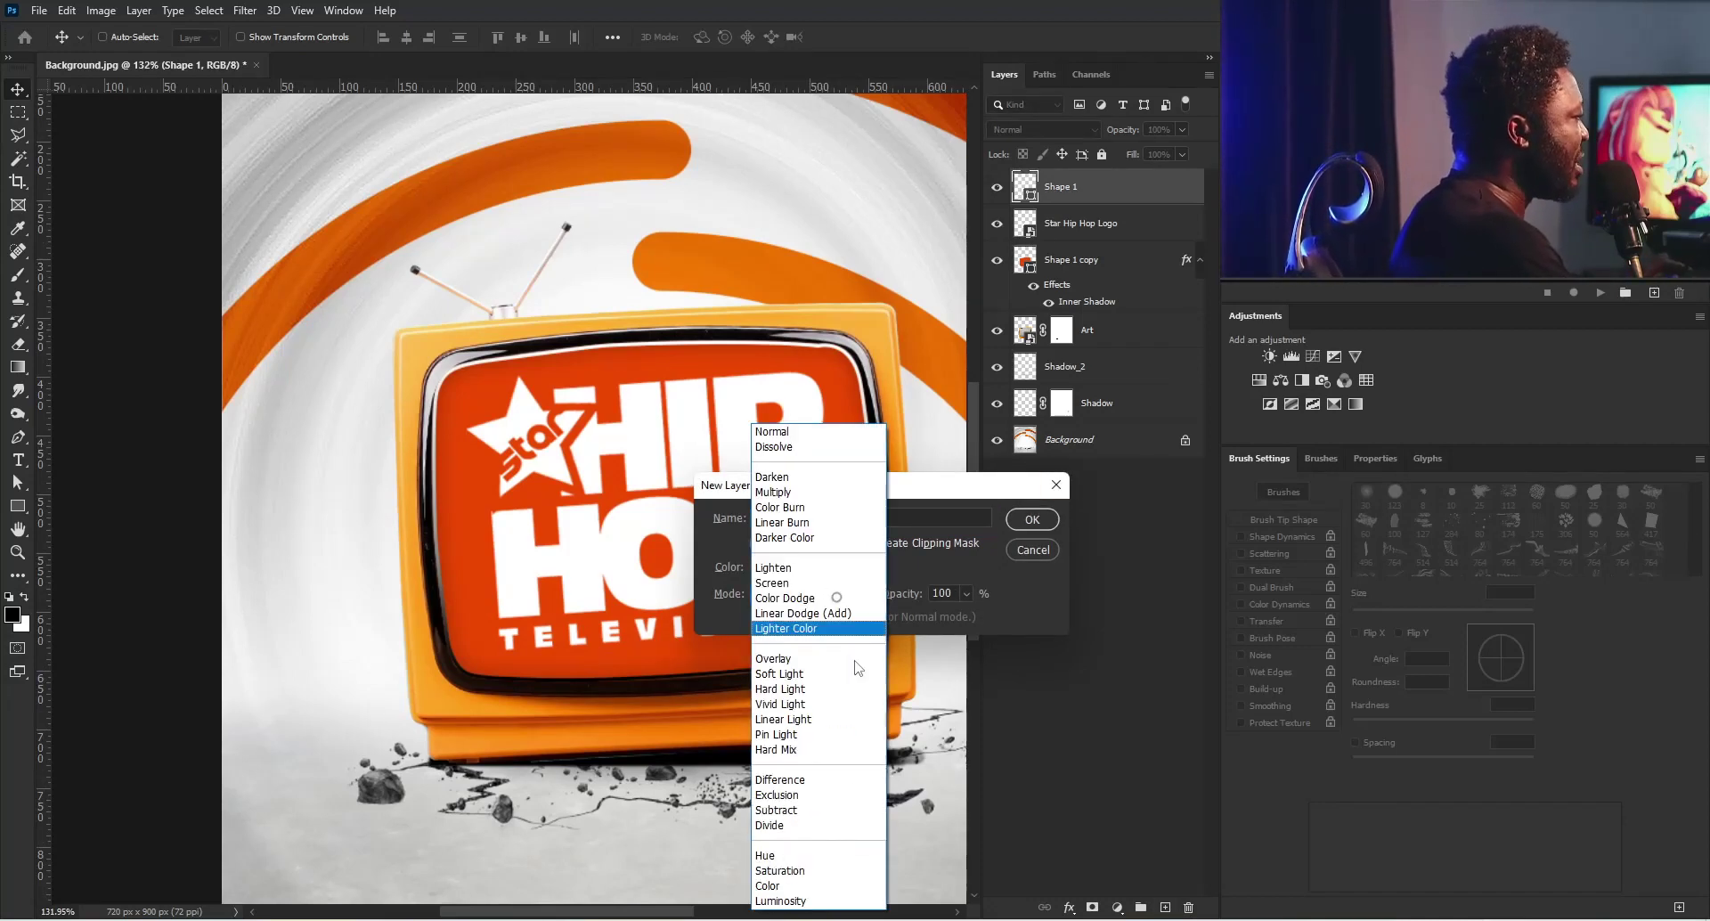
click(792, 677)
click(761, 618)
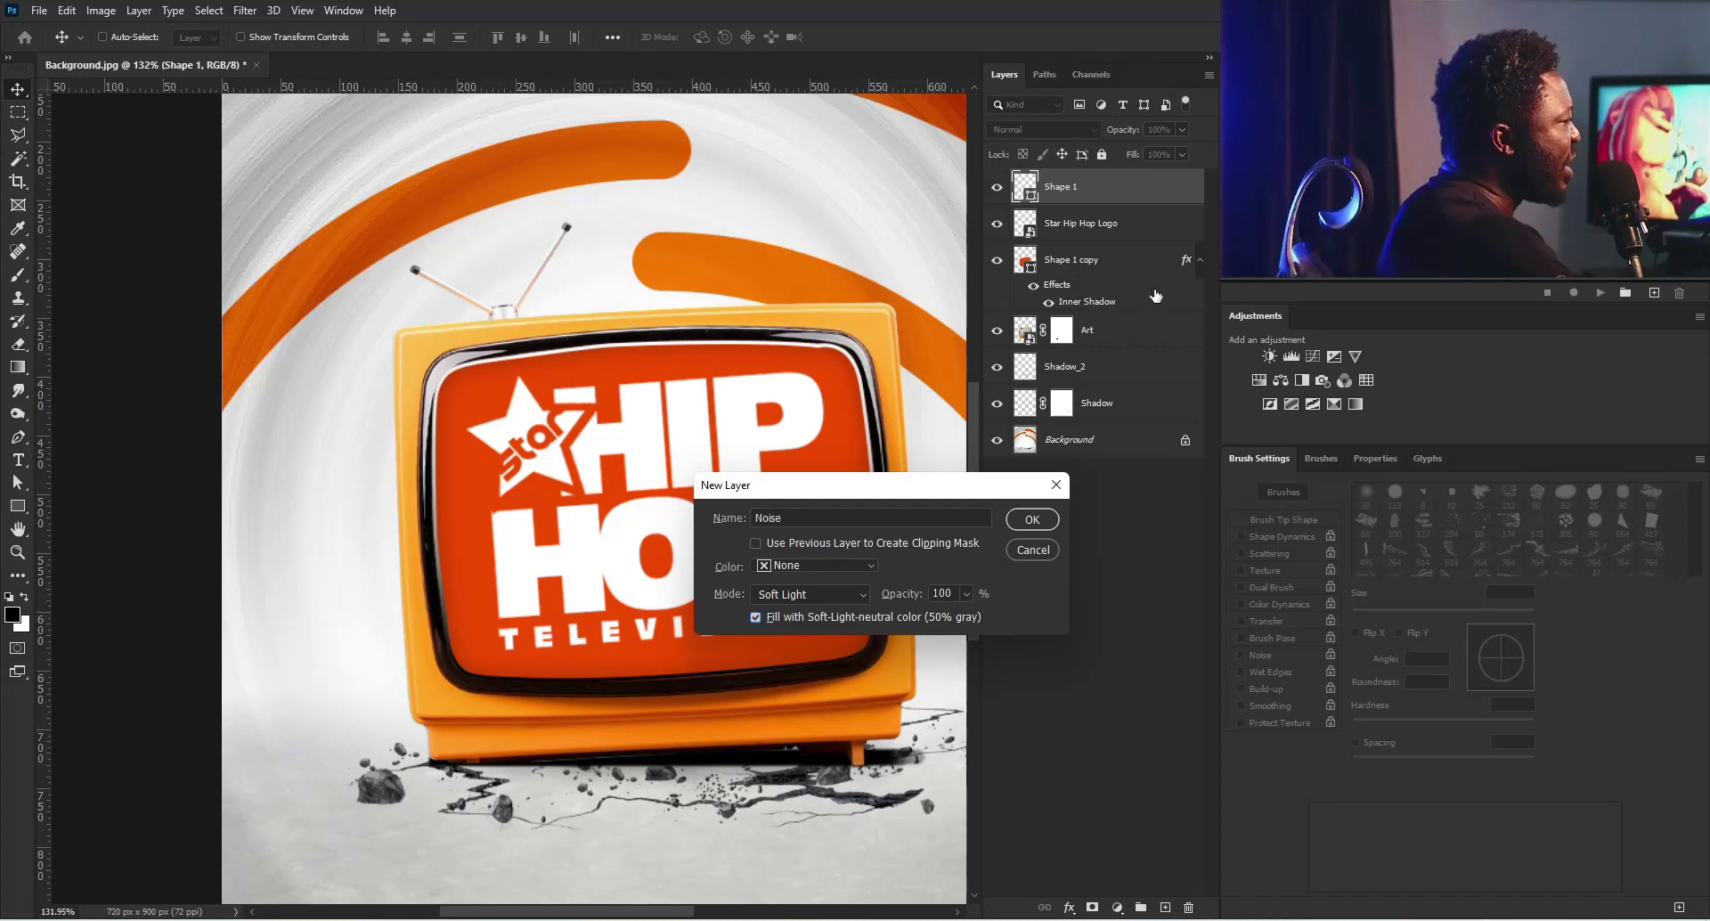
click(1026, 522)
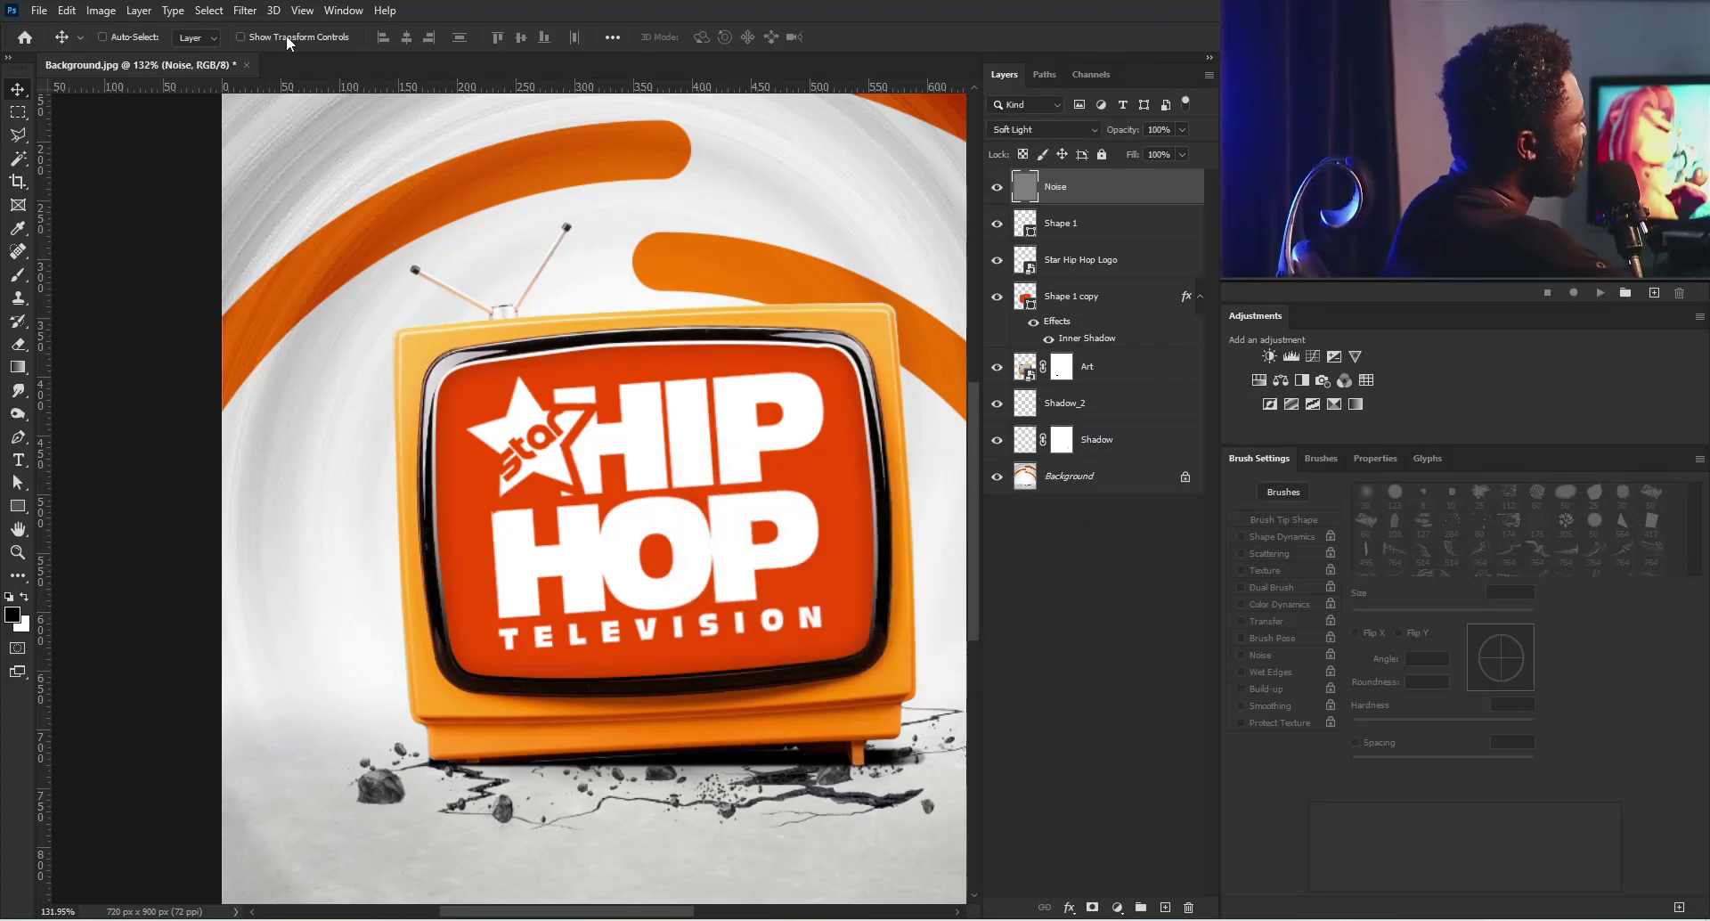
Step: Apply the Add Noise filter to the Noise layer at 21.09% with uniform distribution and Monochromatic off
click(246, 10)
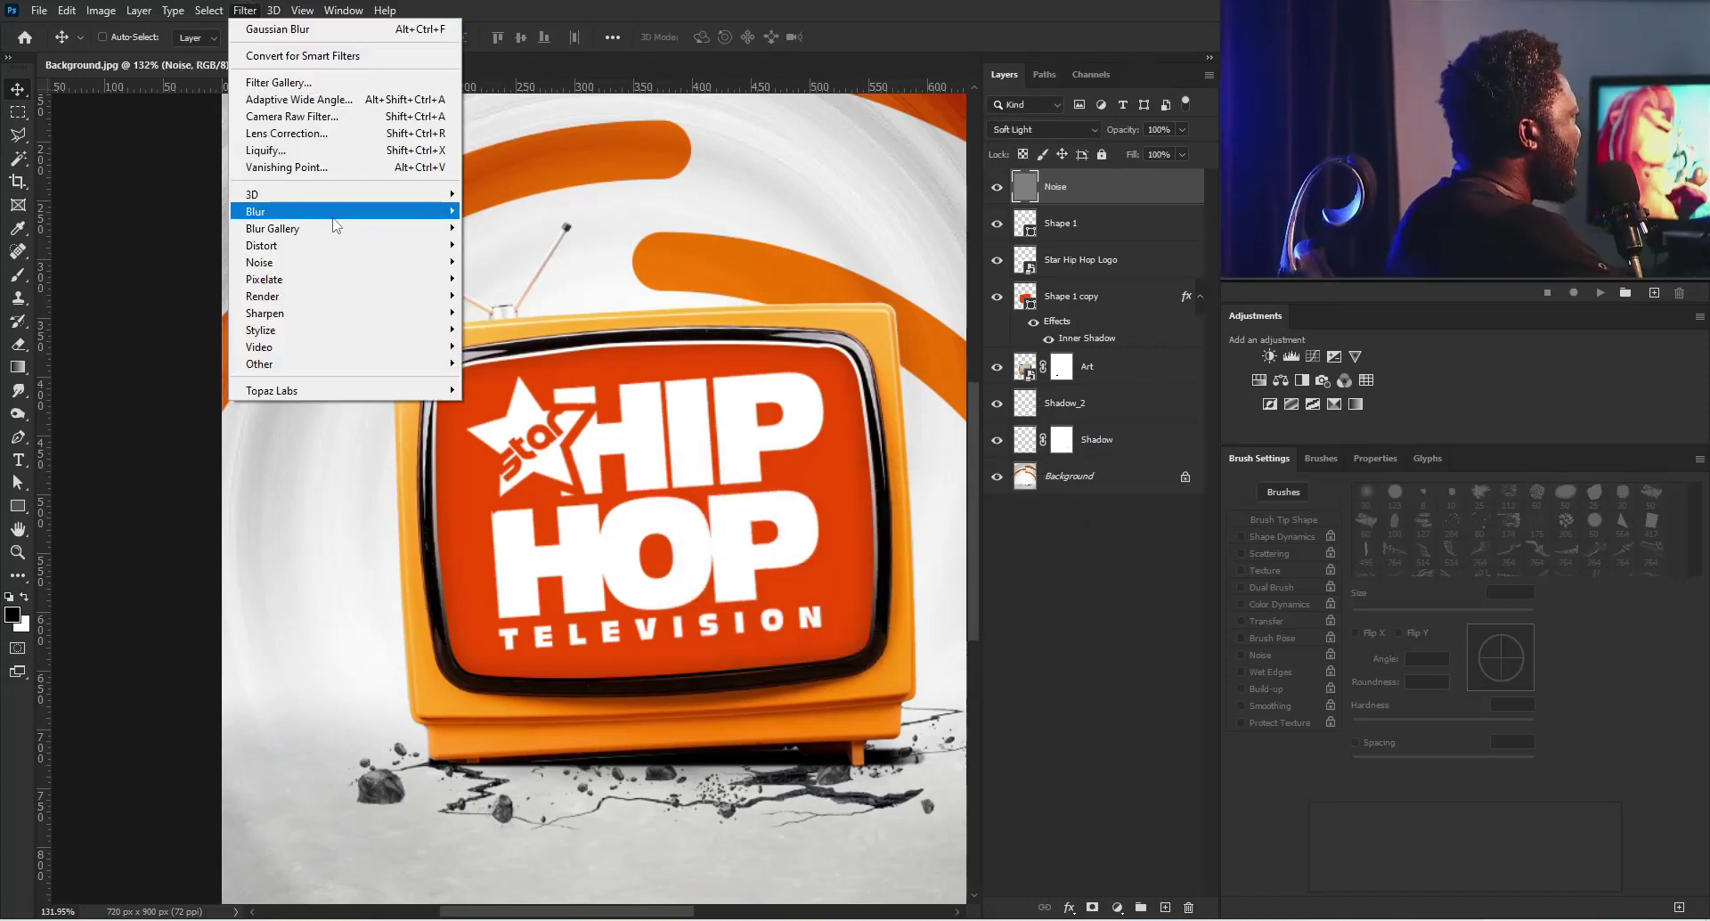
mouse_move(349, 262)
click(498, 262)
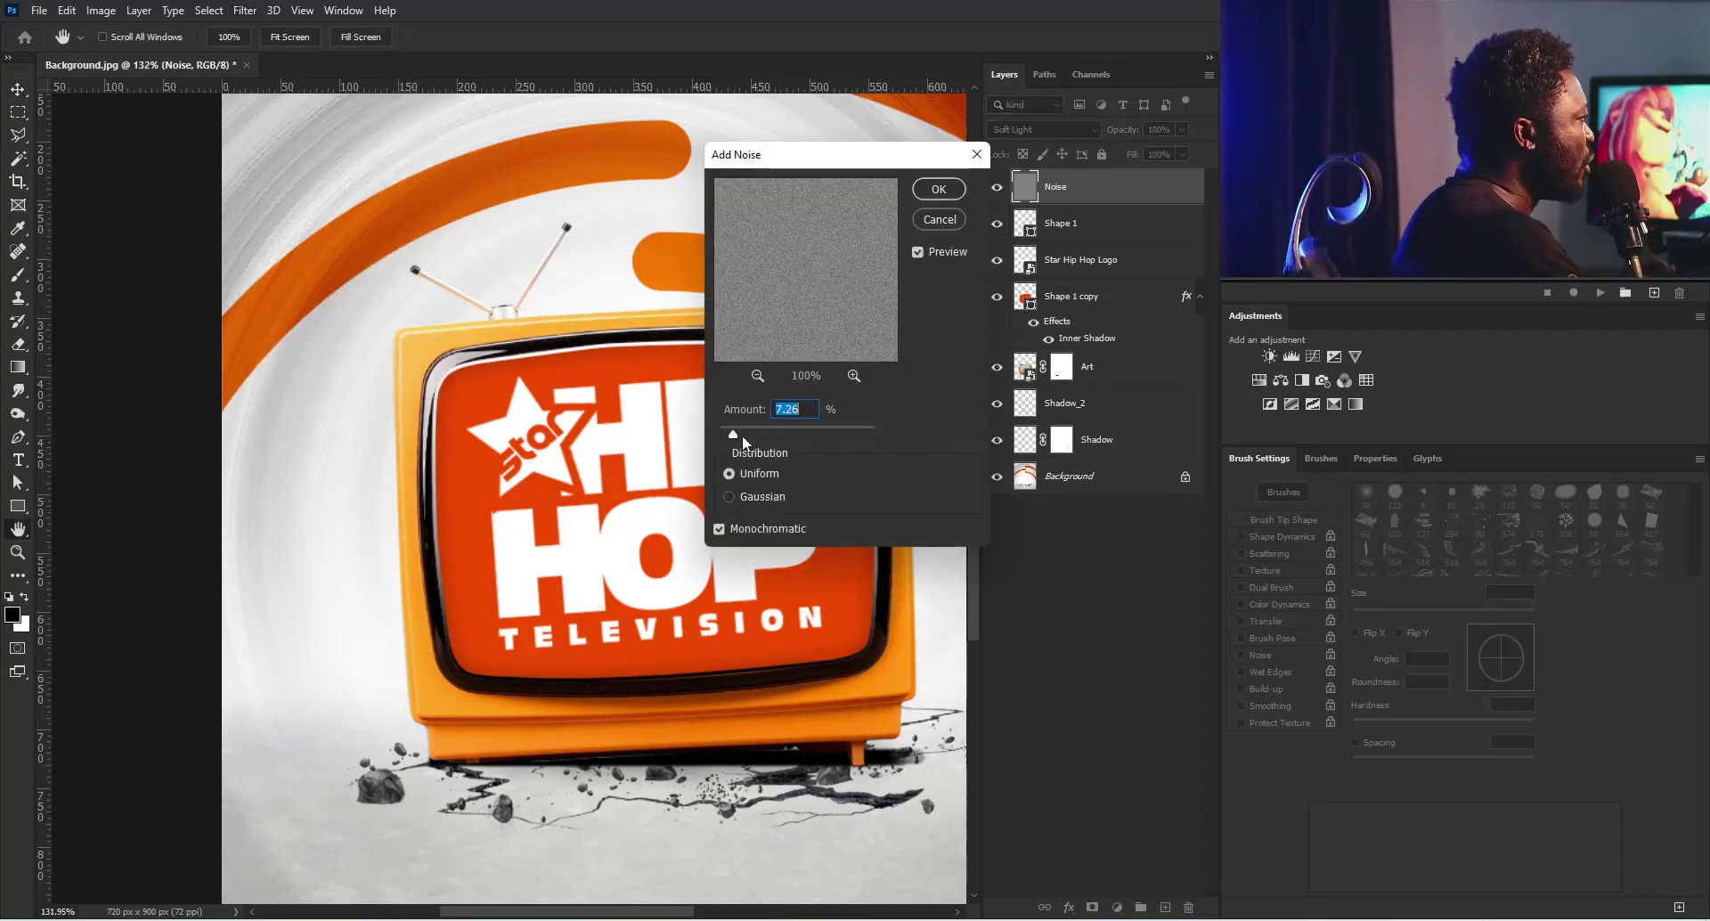
drag(743, 440, 761, 440)
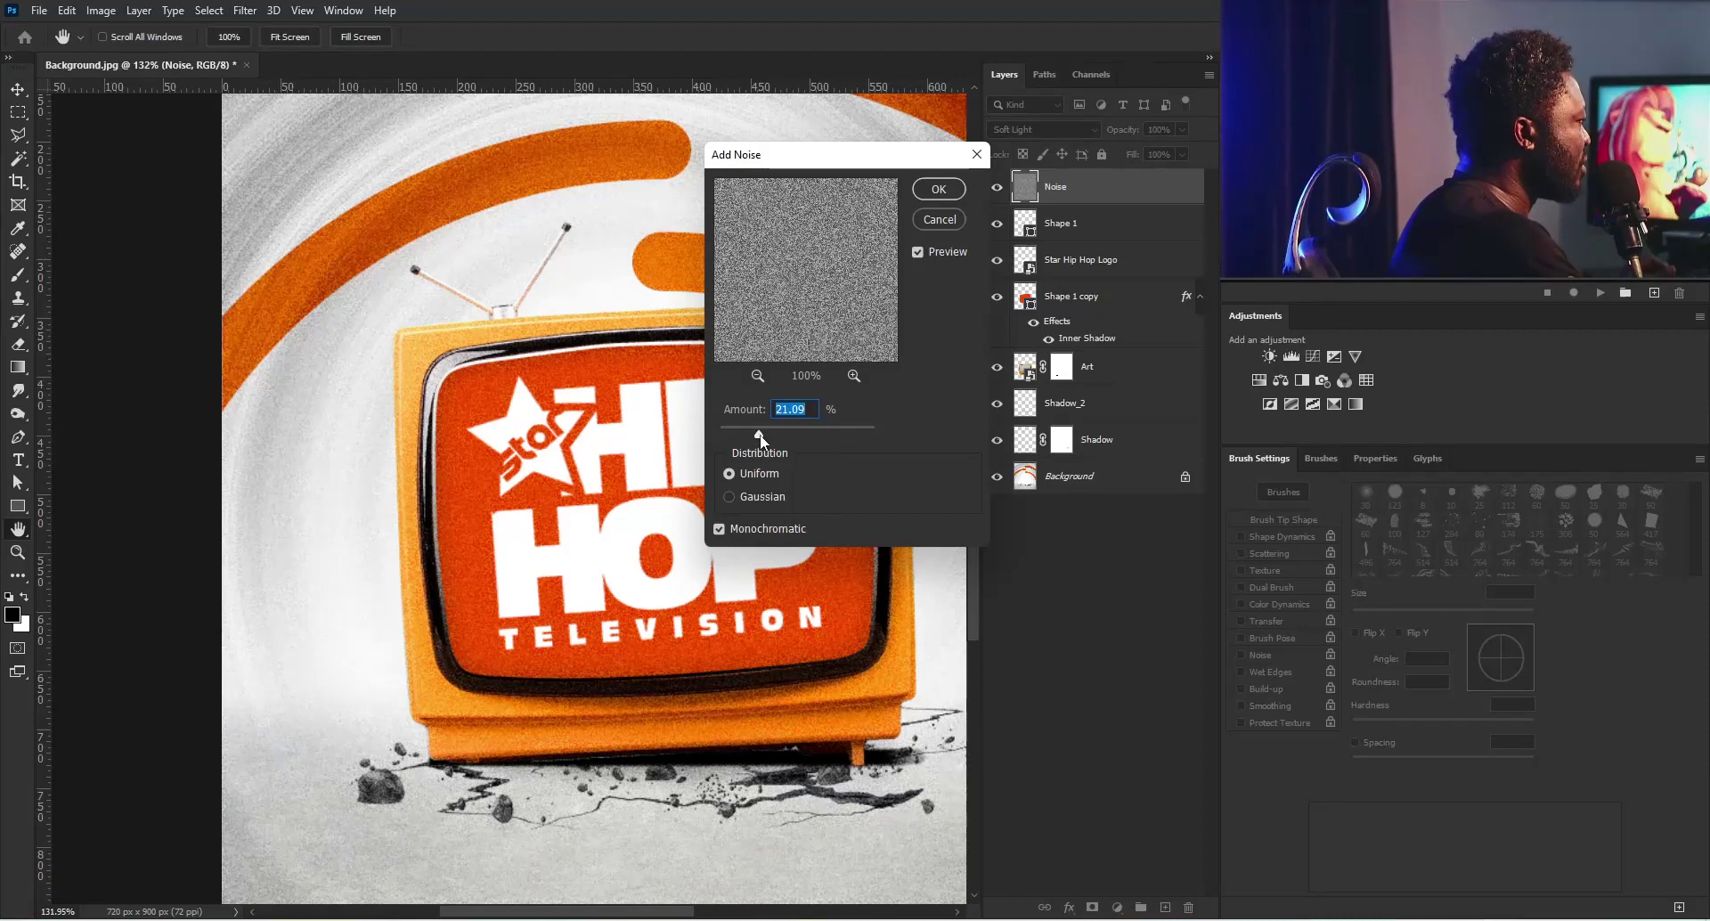
click(722, 528)
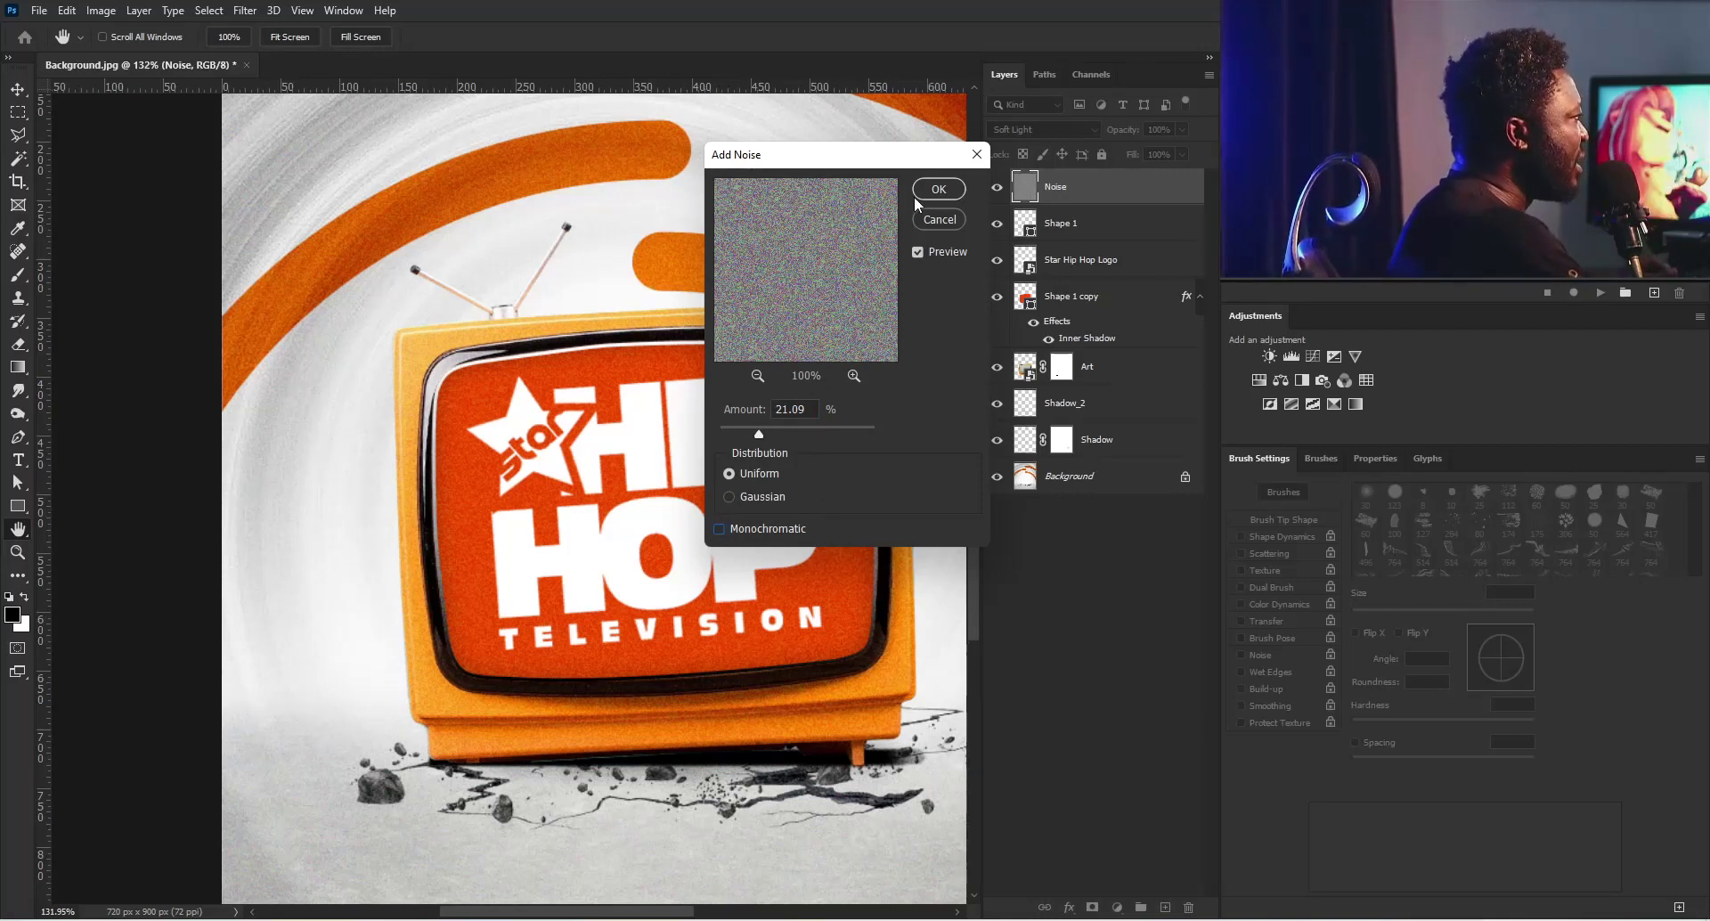
click(940, 193)
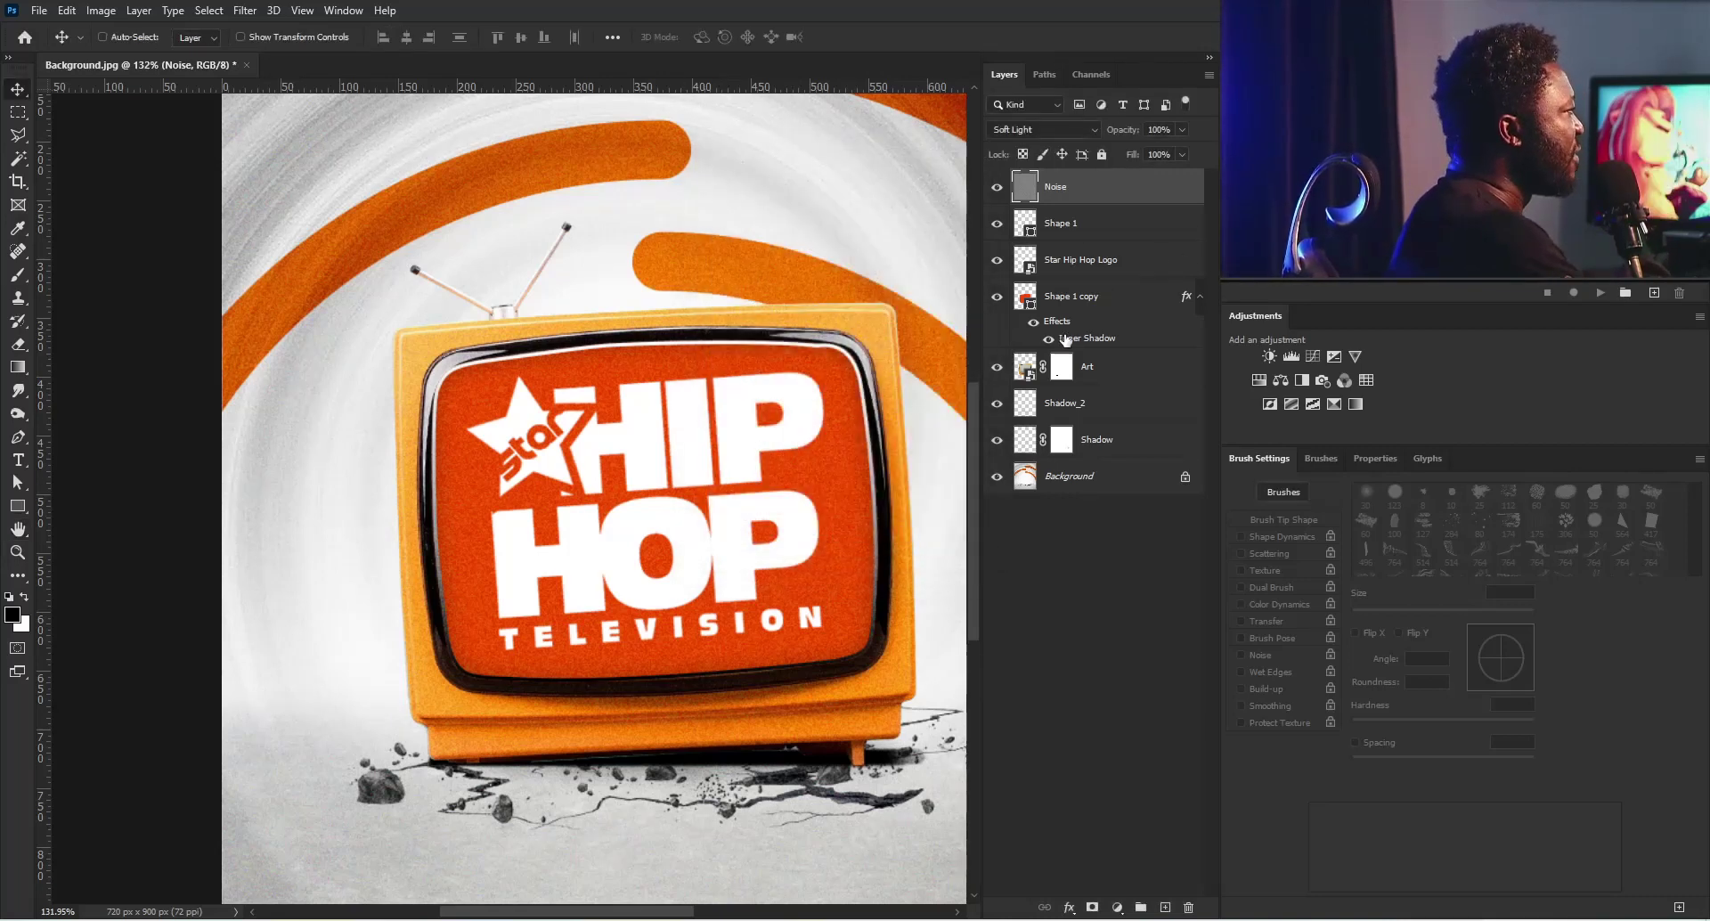
Step: Mask the Noise layer to the outline of the Shape 1 copy layer so it covers only the television screen
ctrl+click(1026, 298)
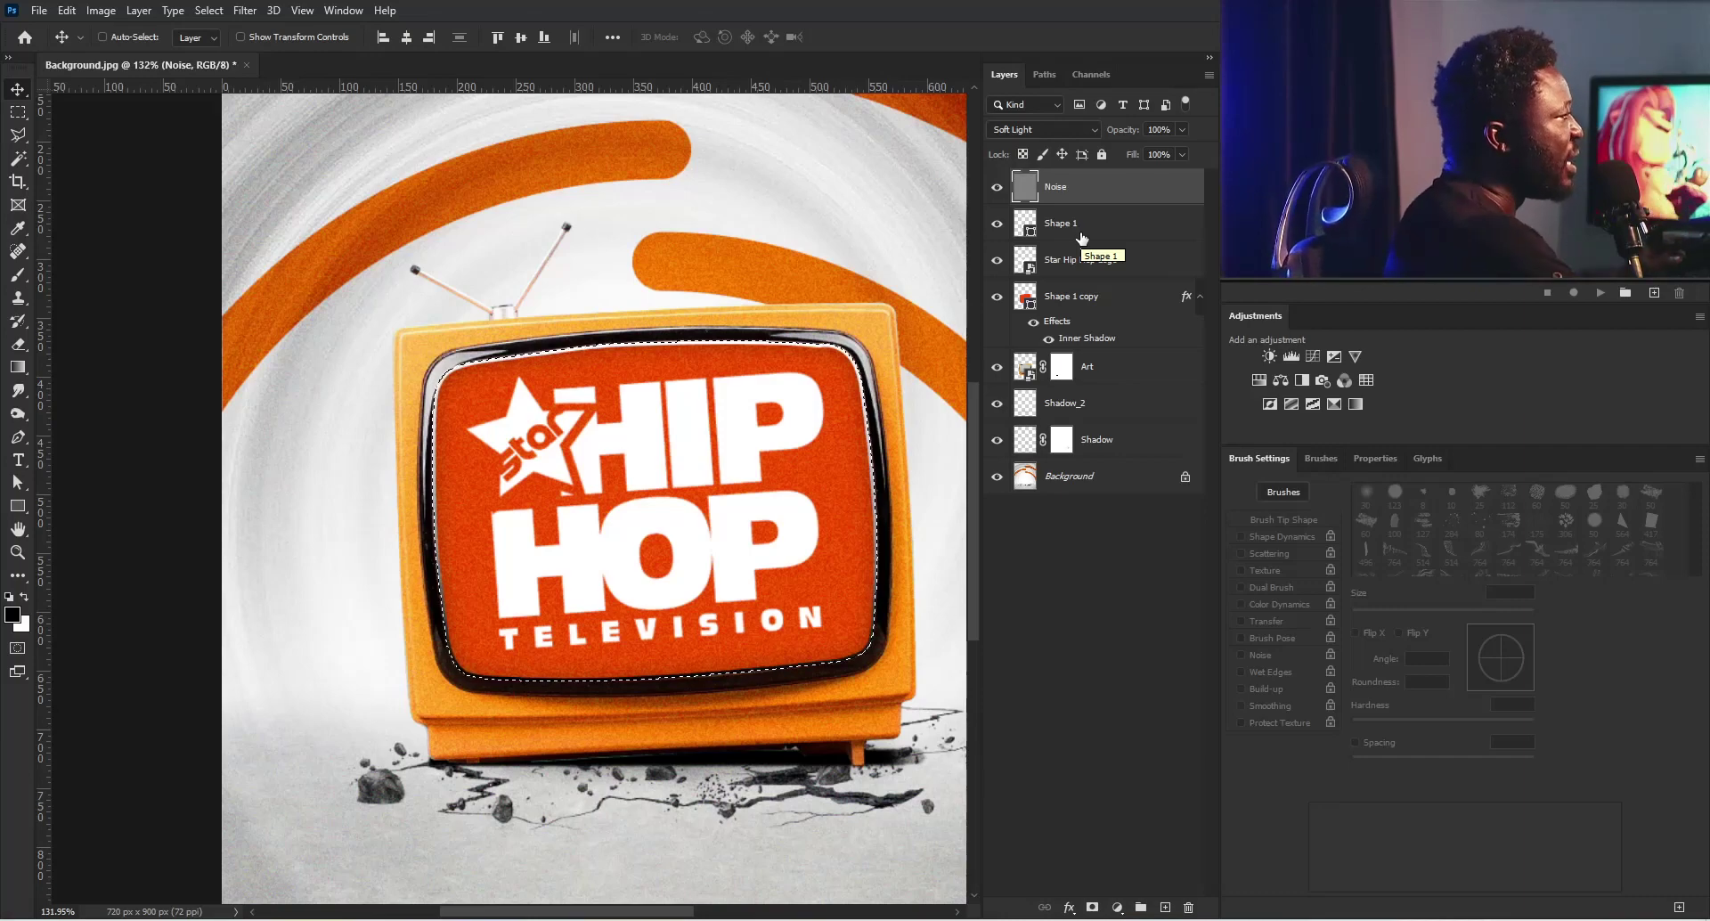
click(1092, 906)
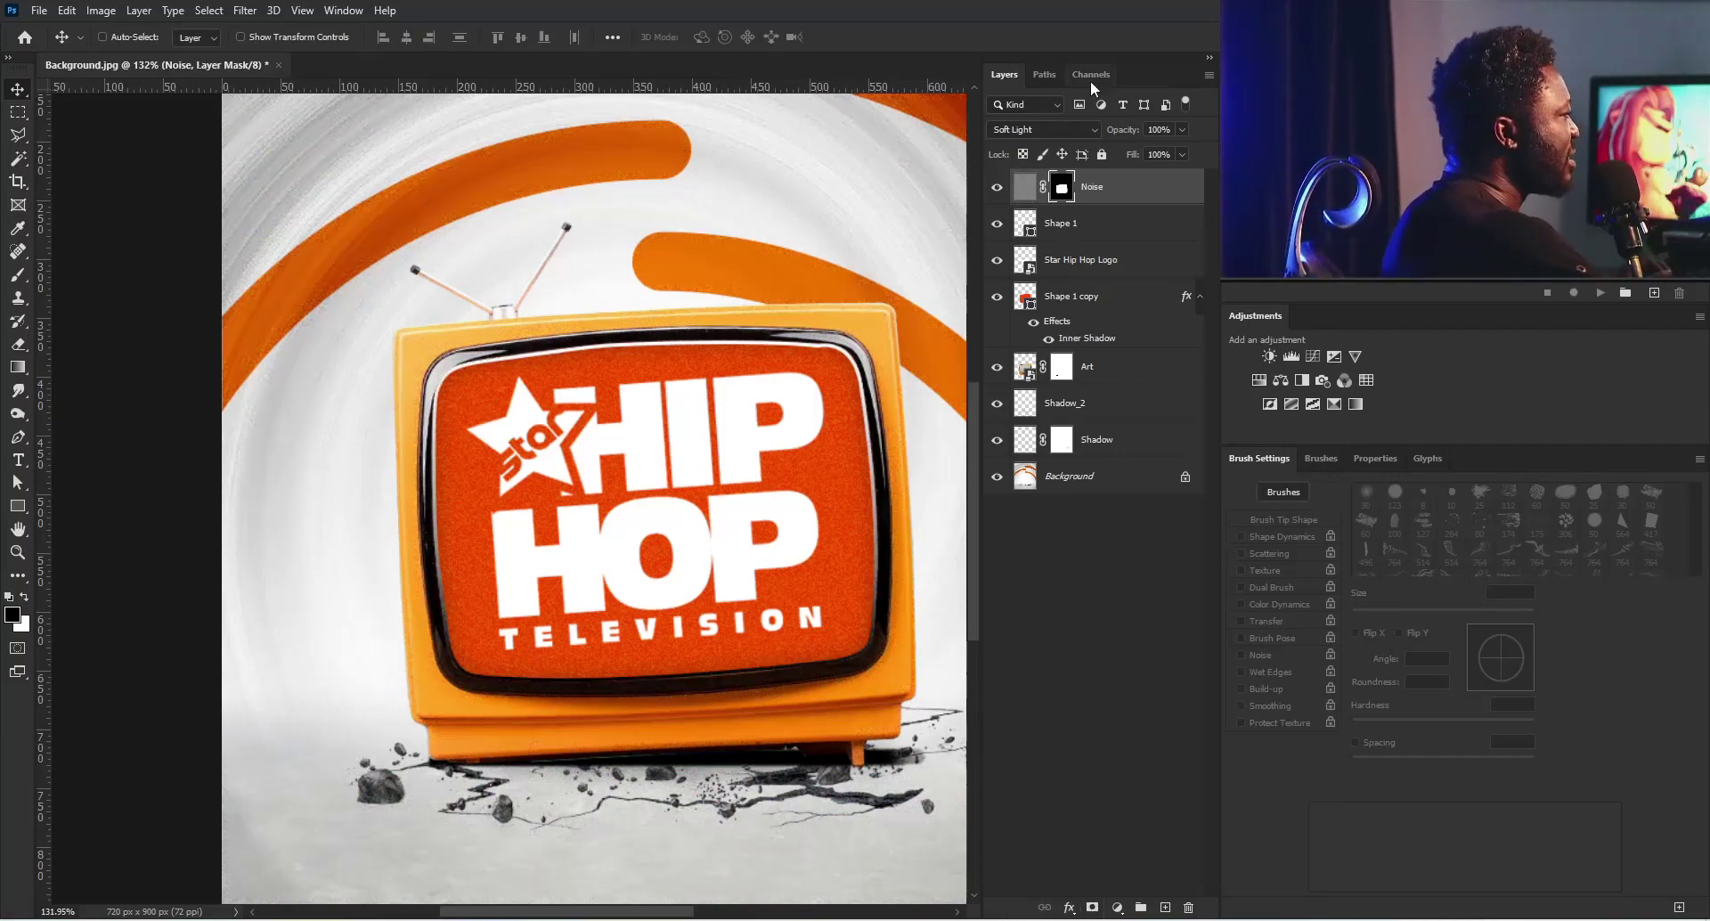
drag(791, 298, 636, 346)
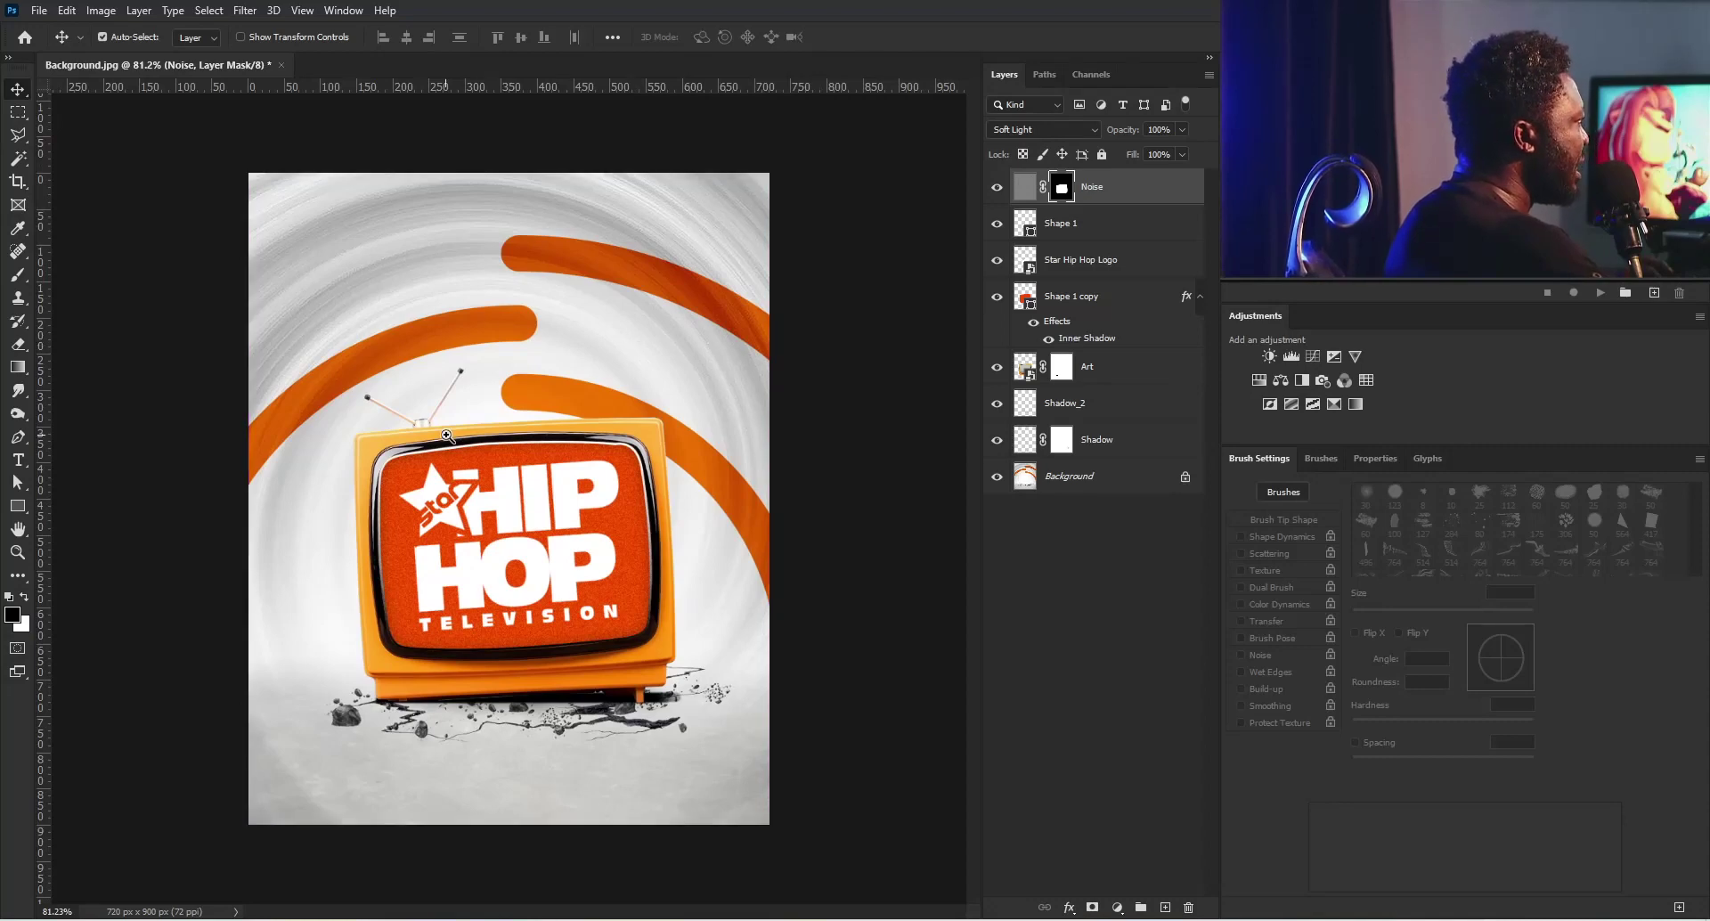
Step: Duplicate the Star Hip Hop Logo layer and rasterize the copy
drag(441, 513, 527, 572)
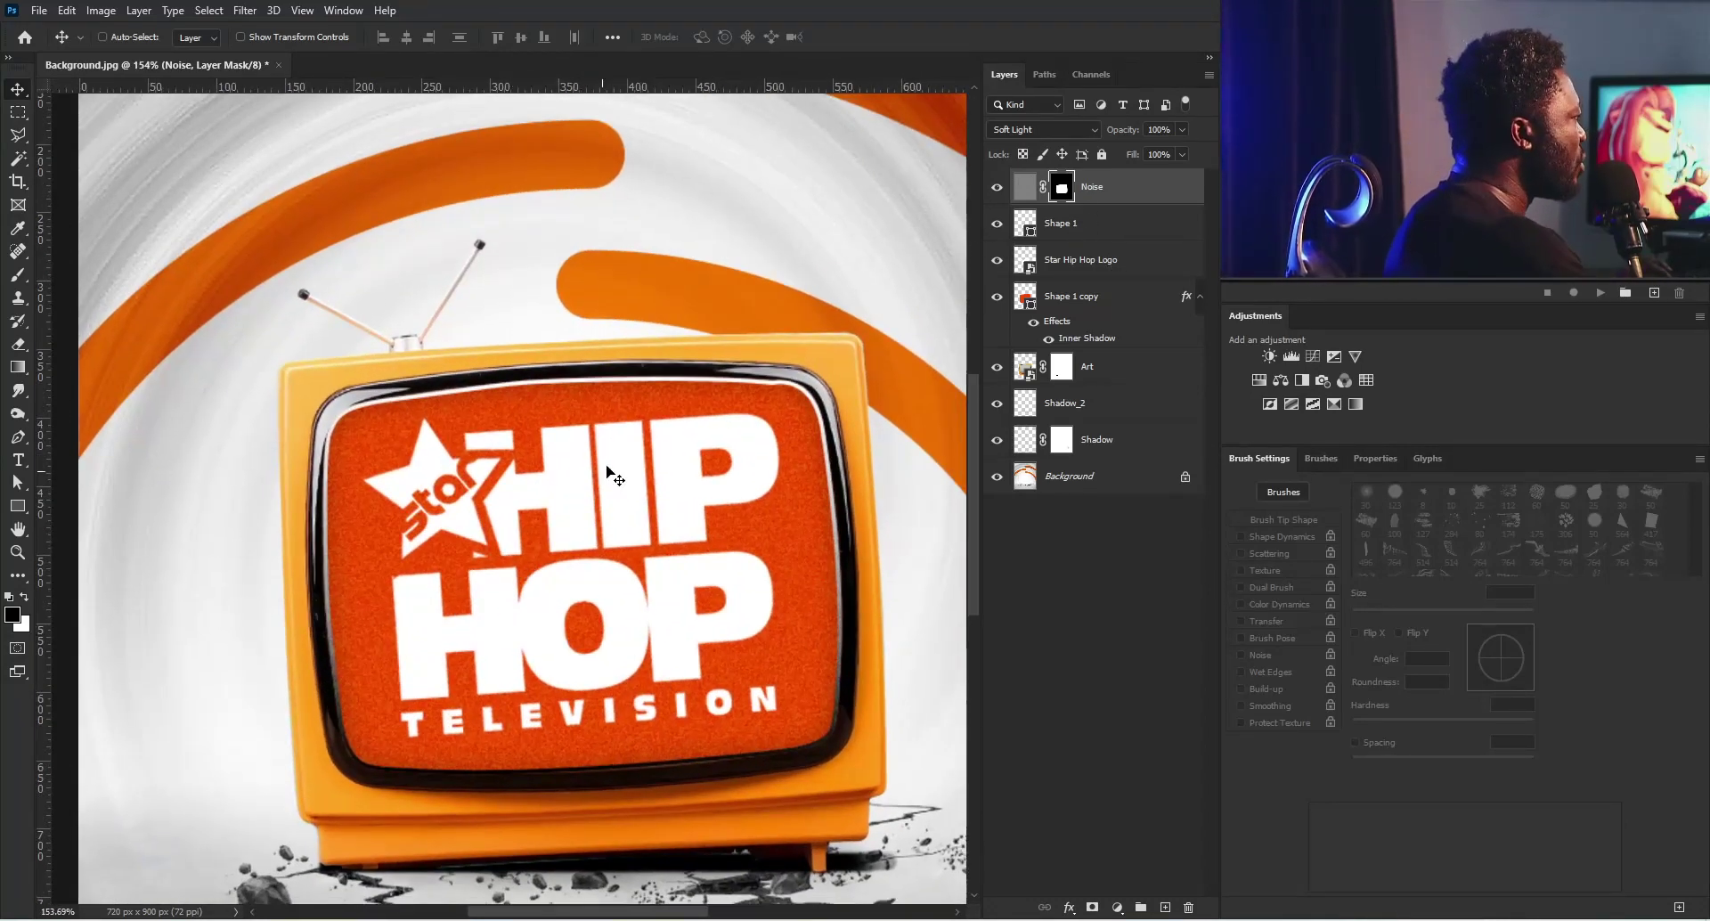
click(1066, 237)
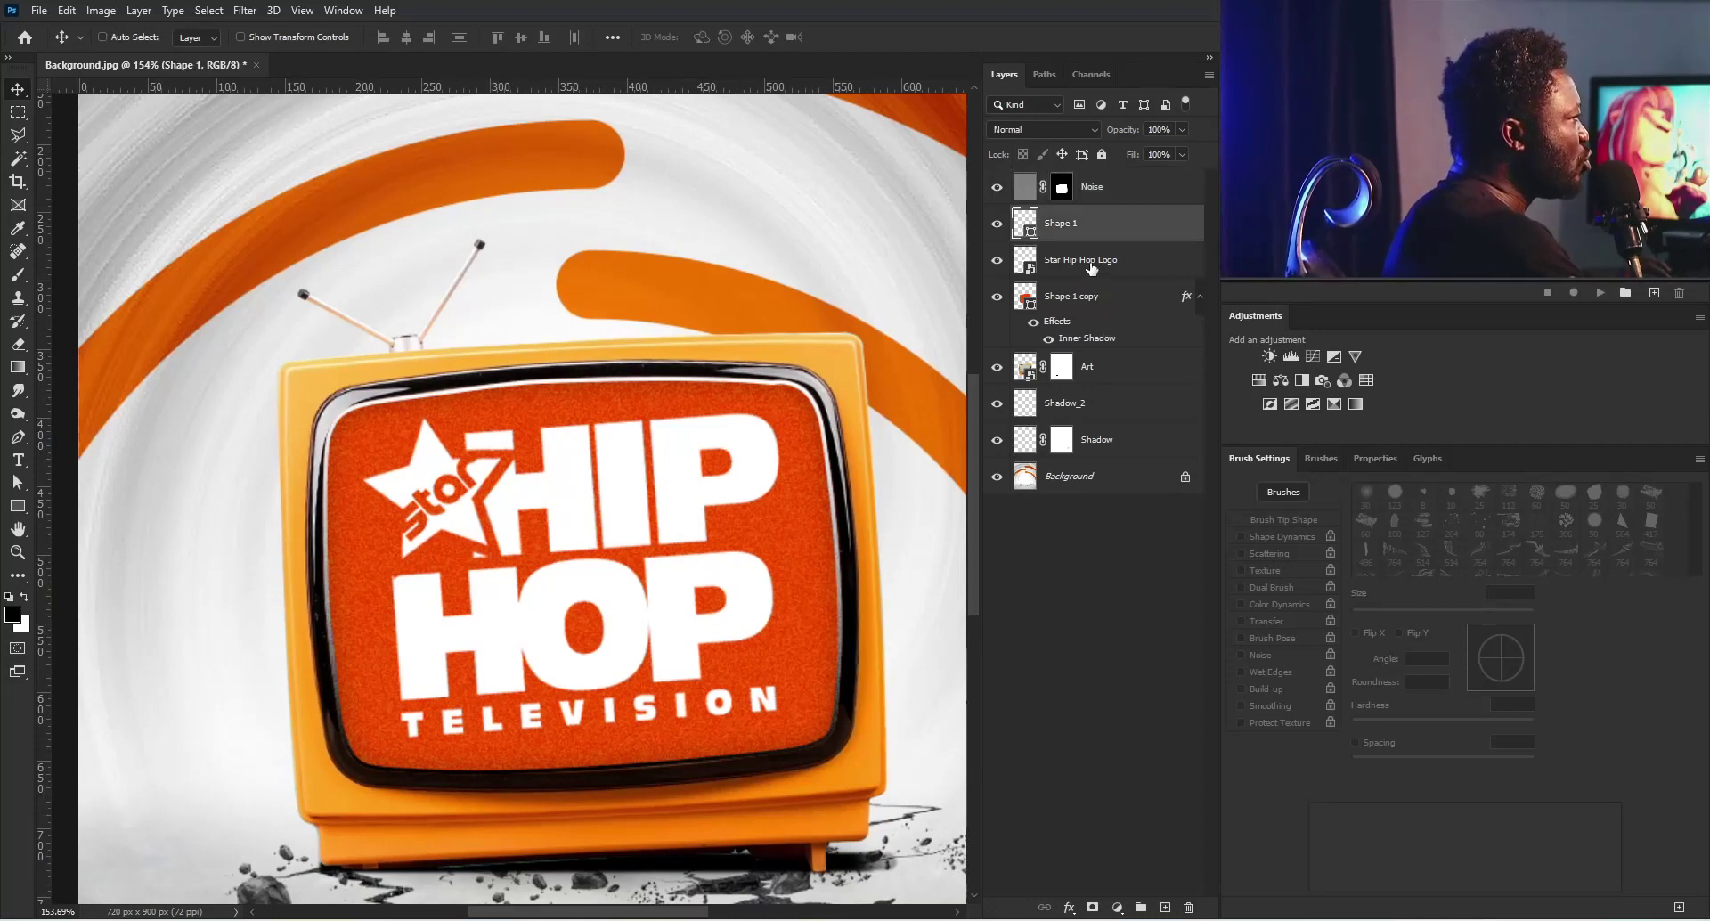
click(1056, 272)
click(998, 260)
click(998, 261)
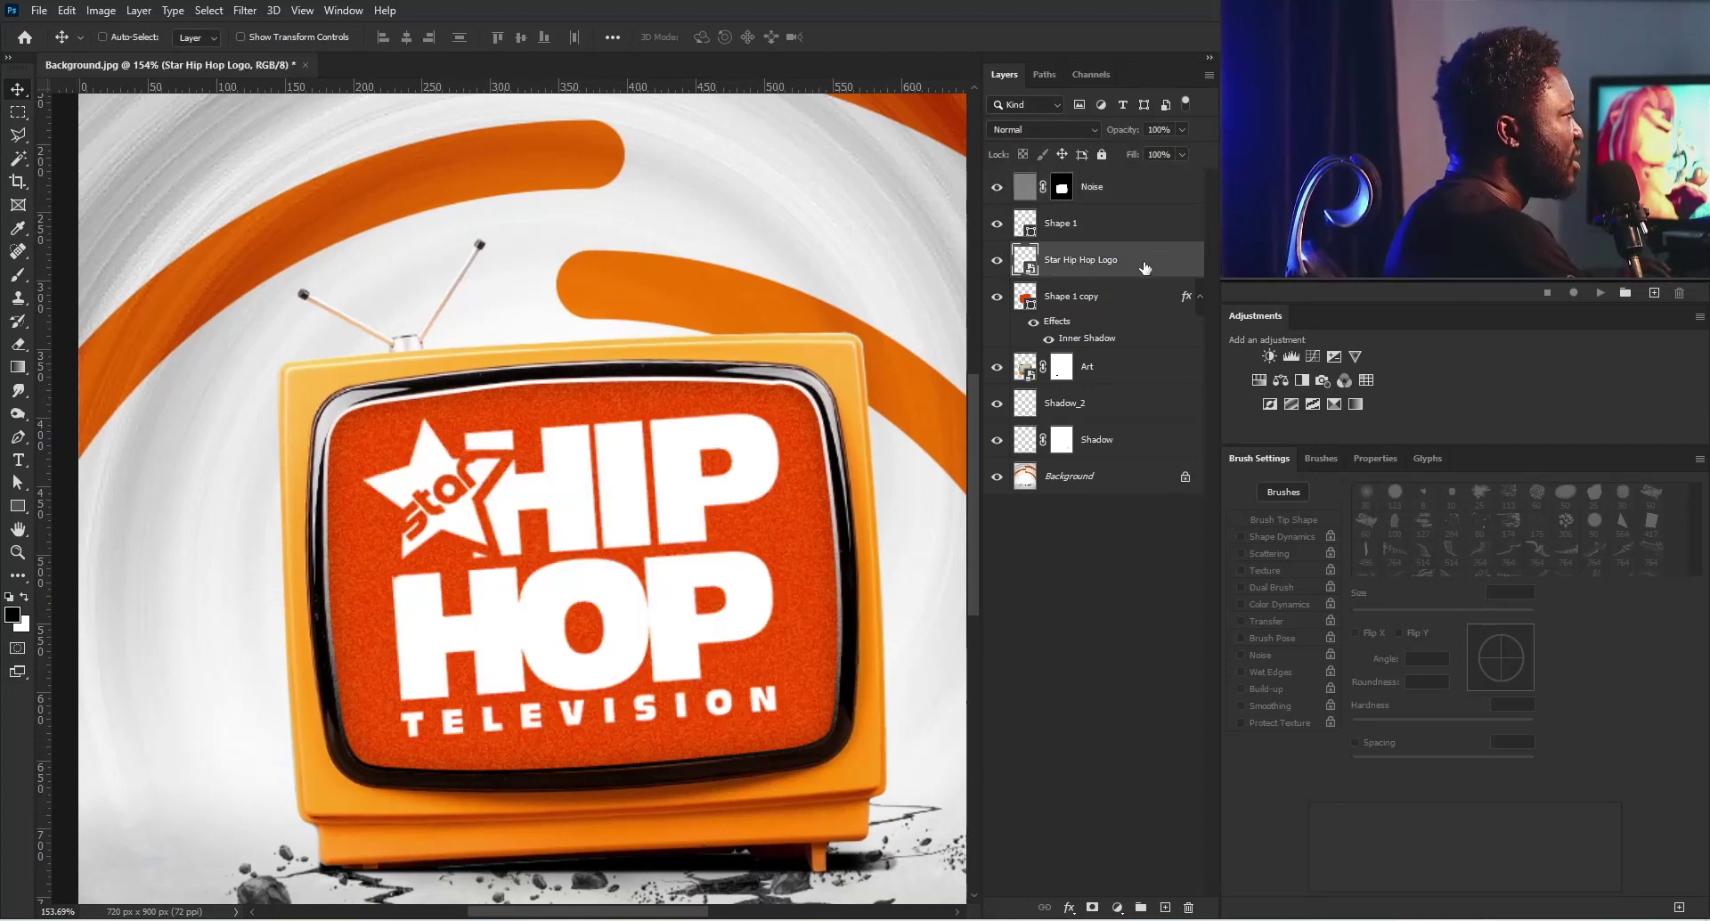
drag(1149, 262, 1167, 907)
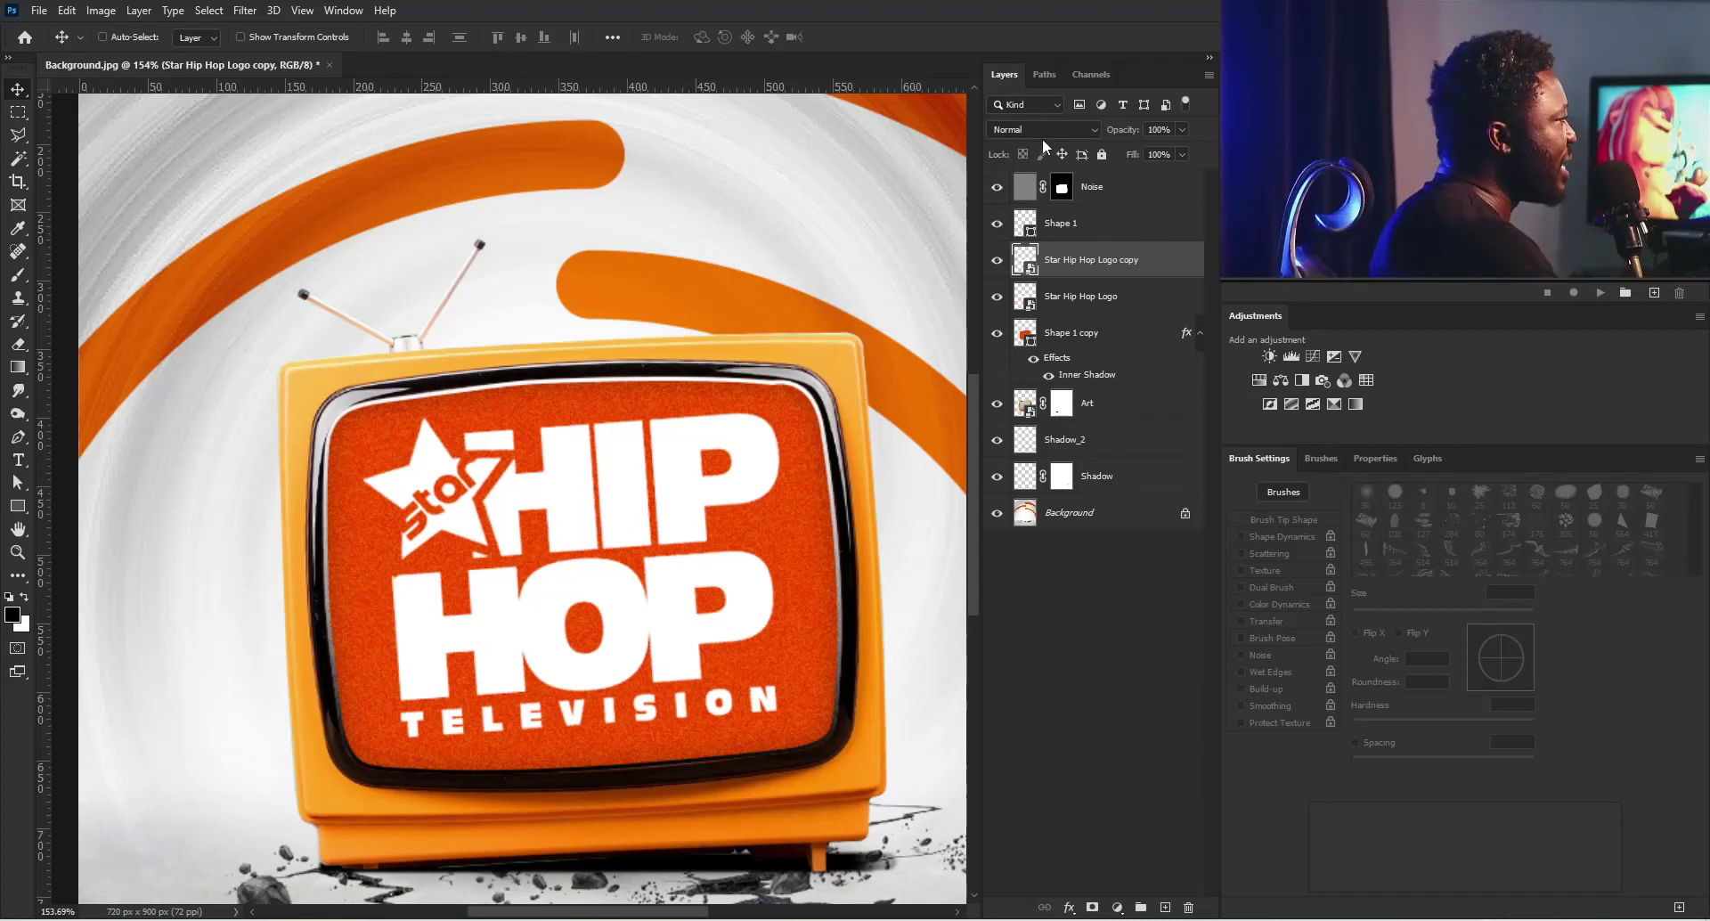
right_click(1161, 268)
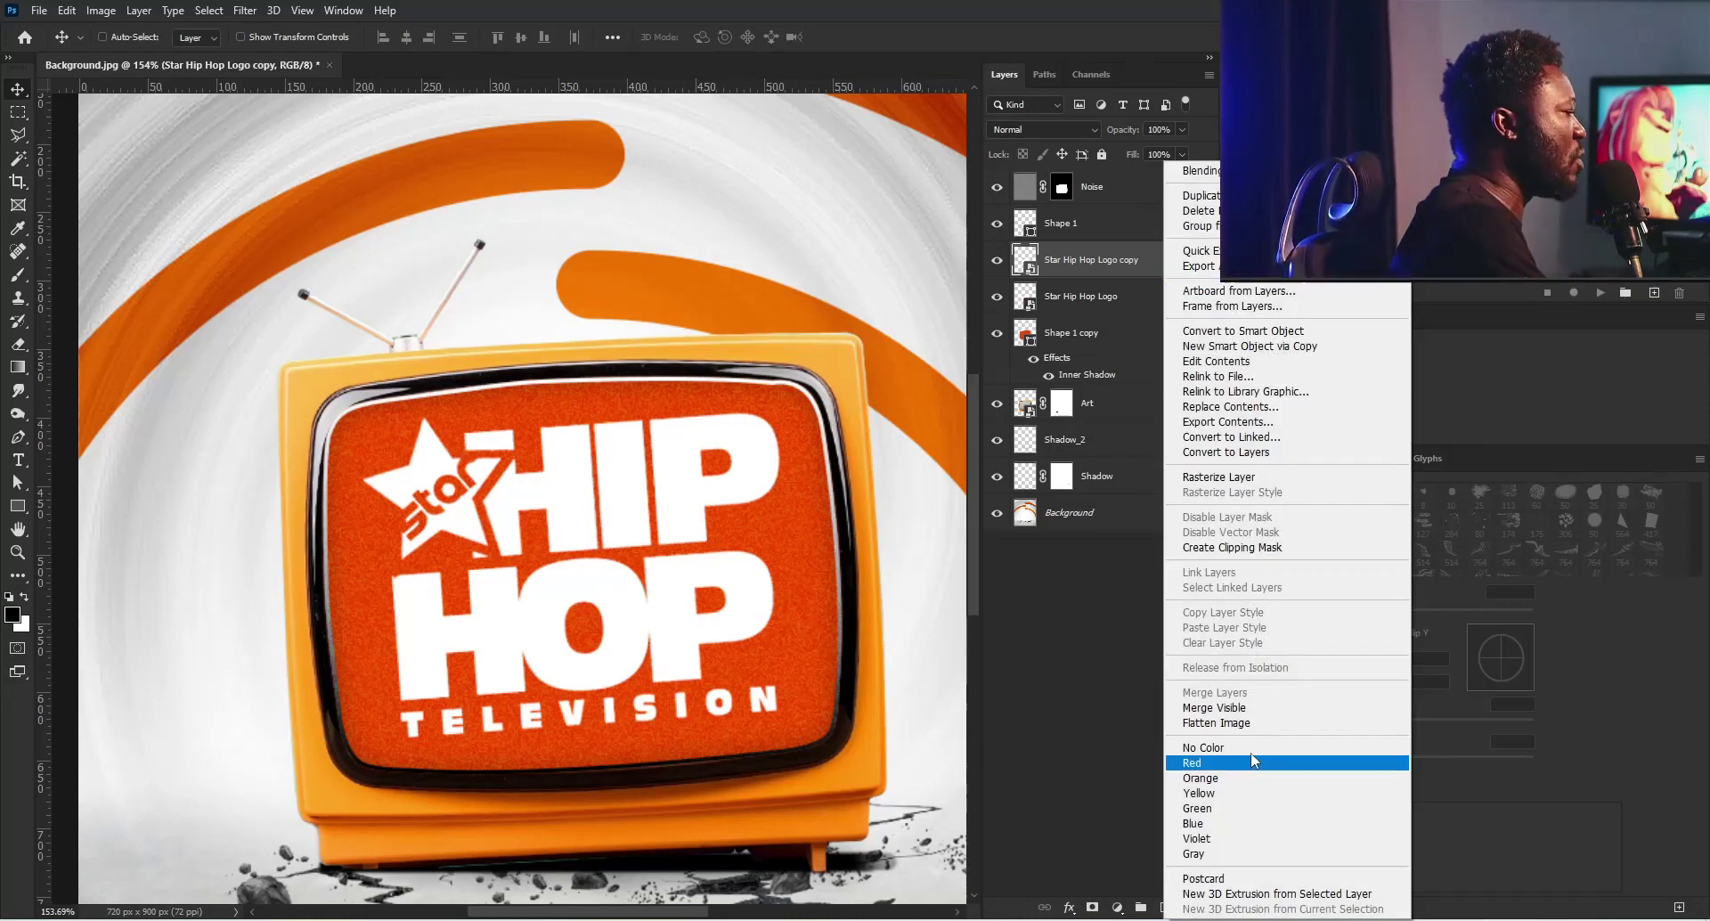
click(1219, 476)
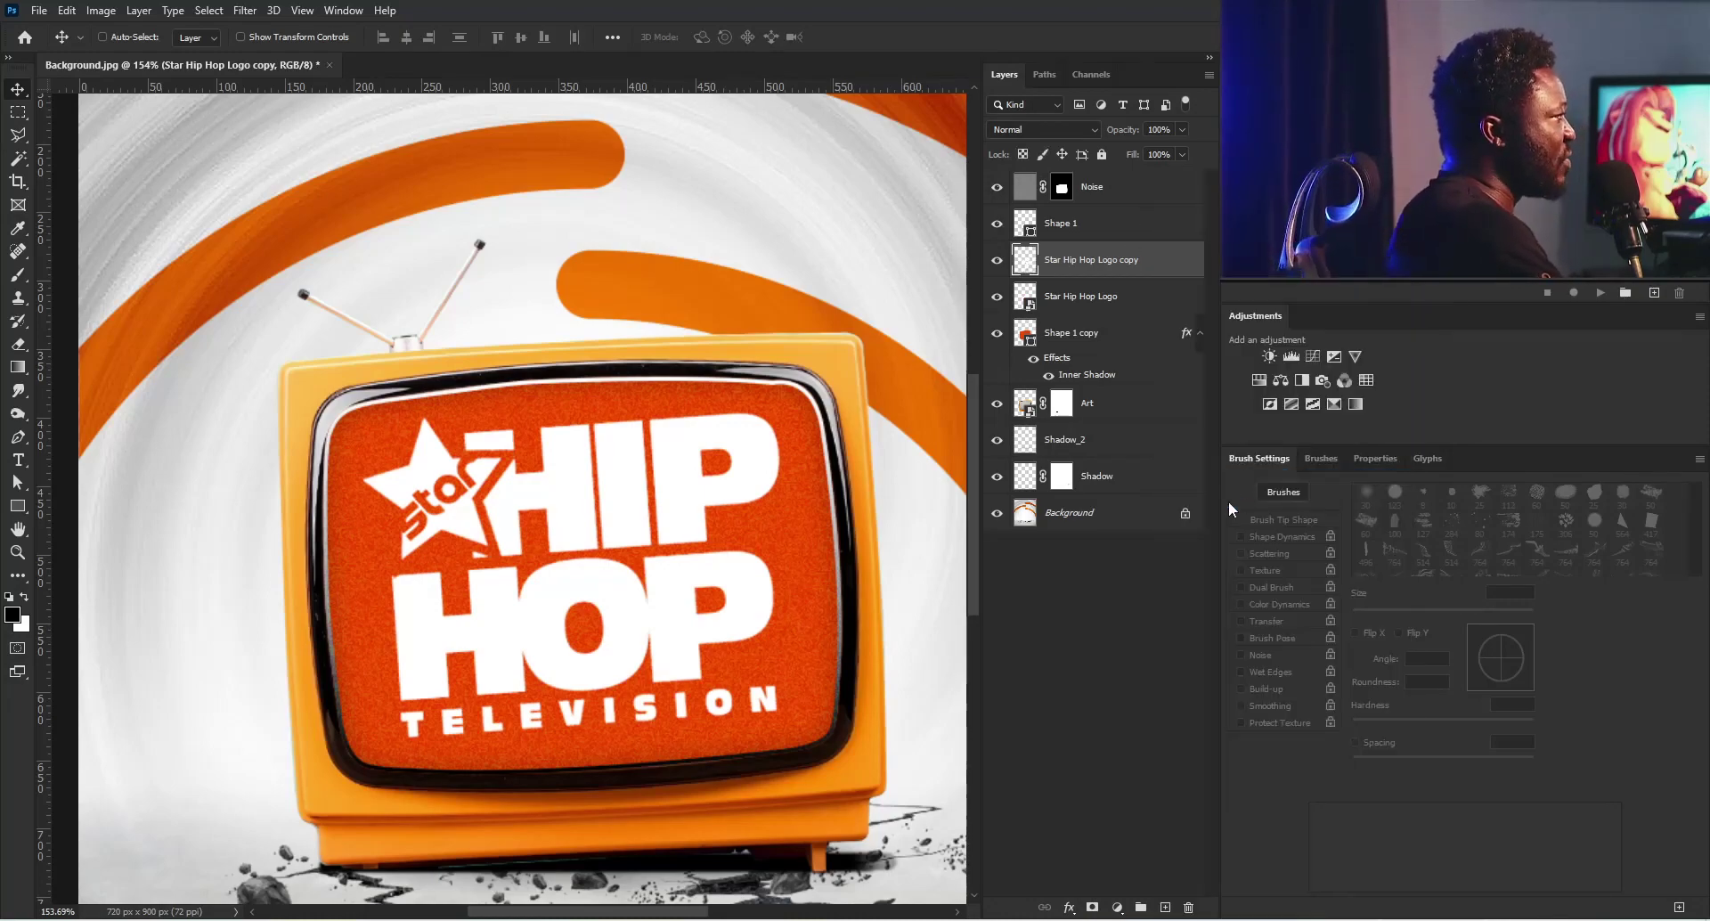
Step: Apply a Ripple distortion to the Star Hip Hop Logo copy with an amount of 100% and medium size
click(245, 10)
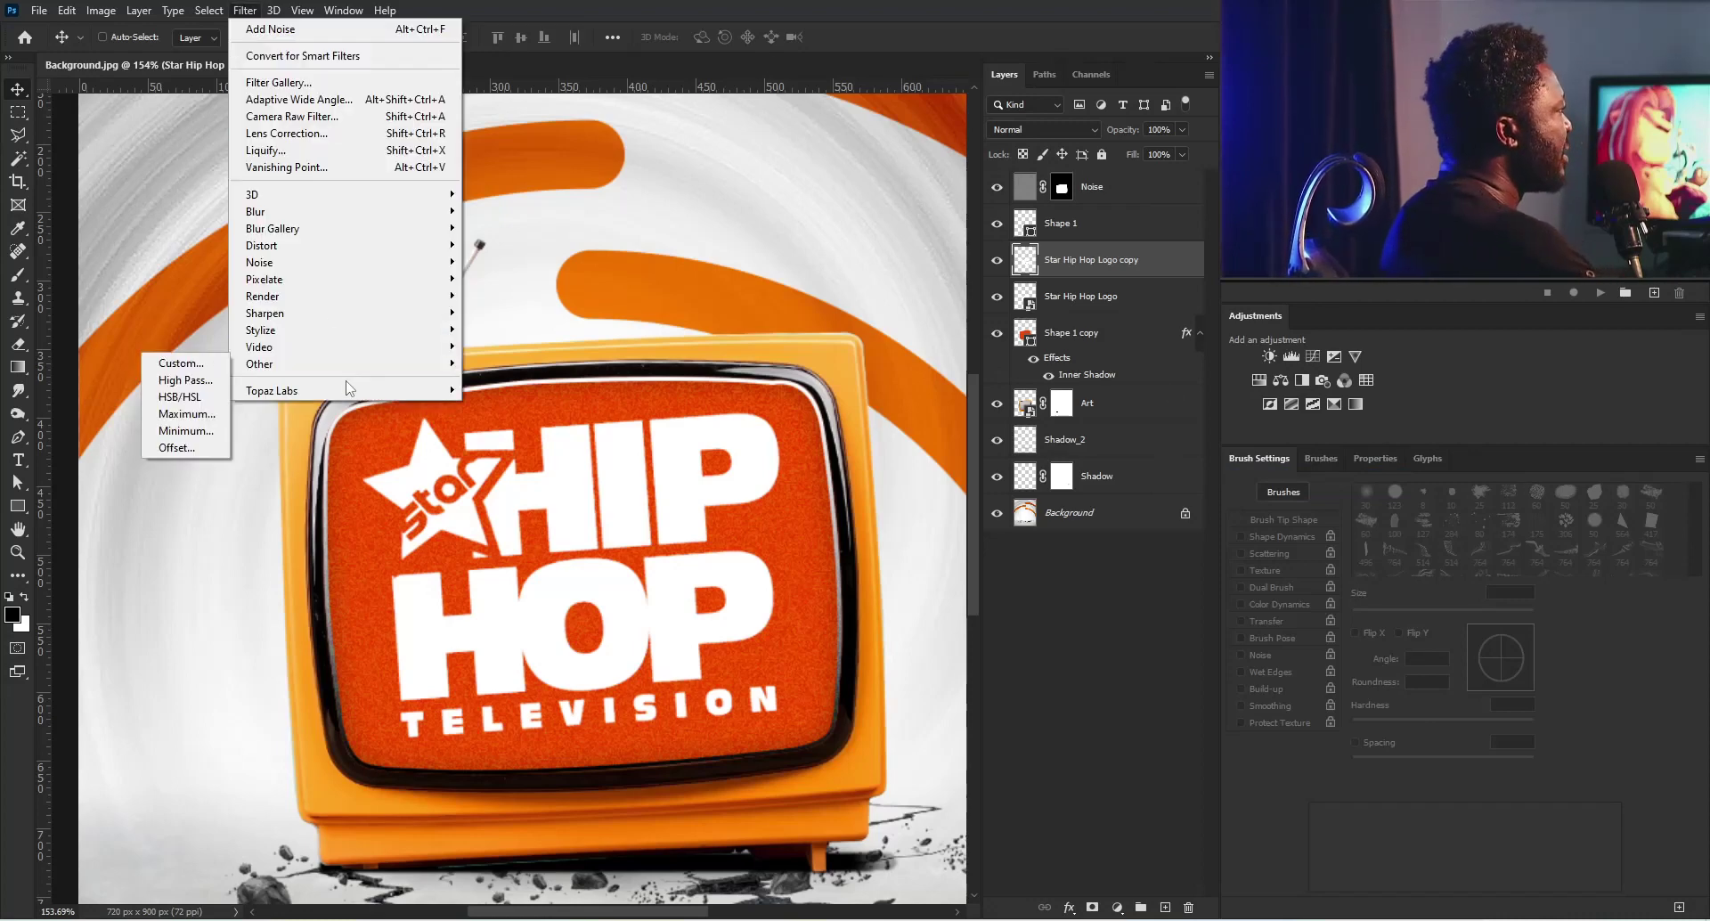
mouse_move(353, 250)
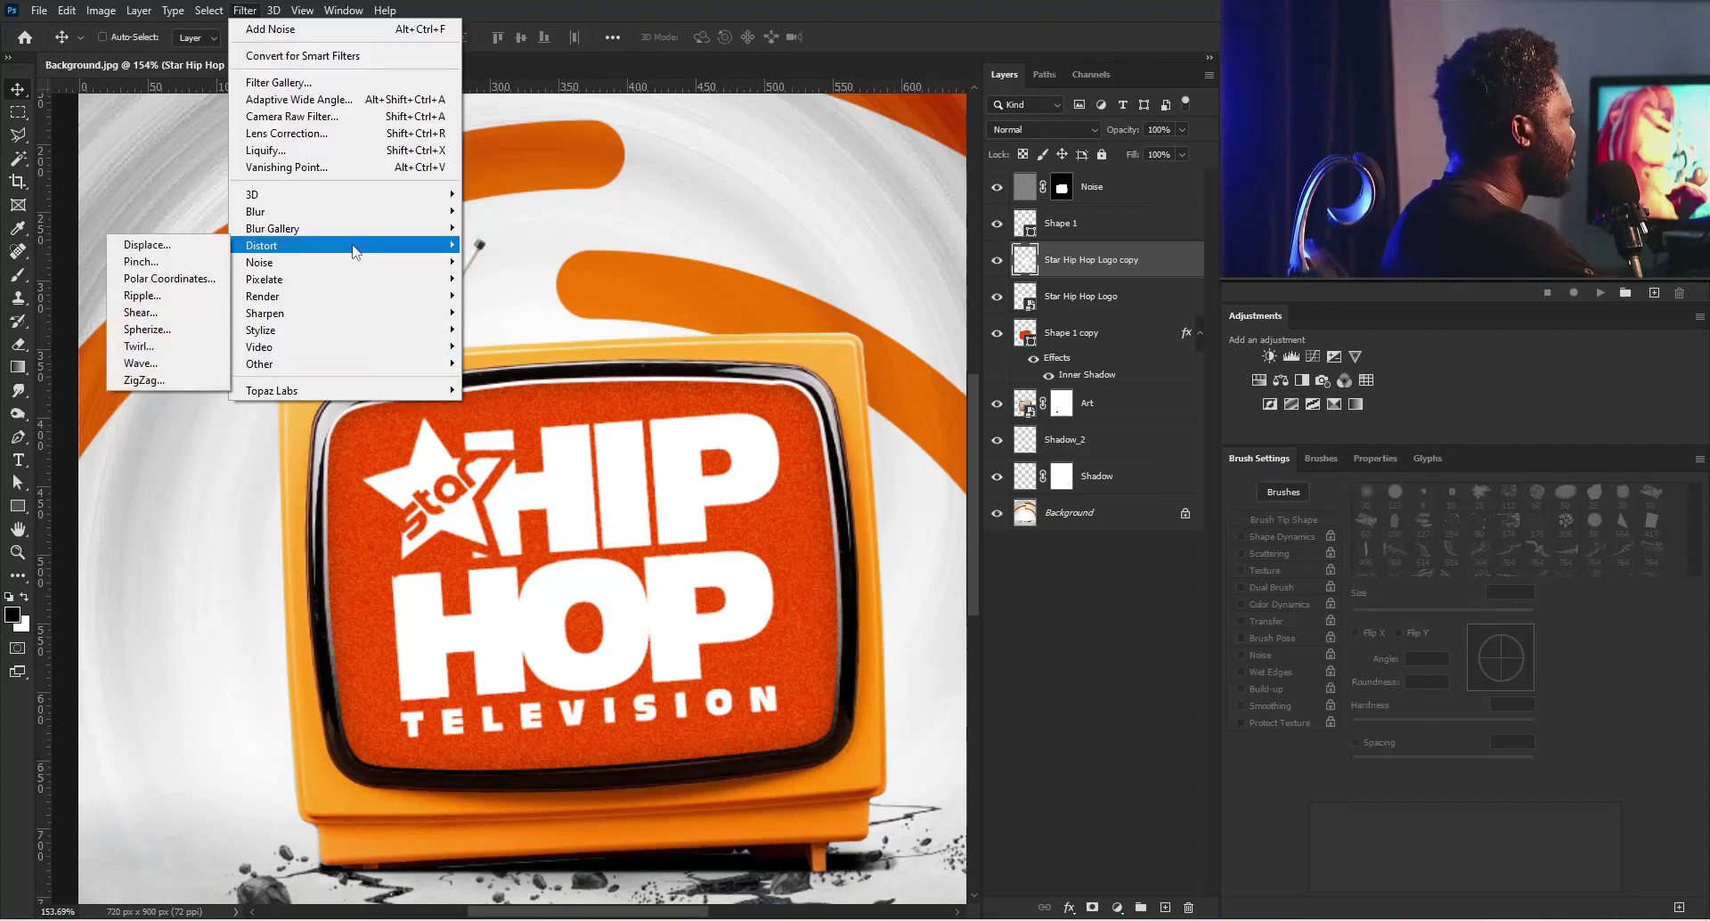
click(178, 296)
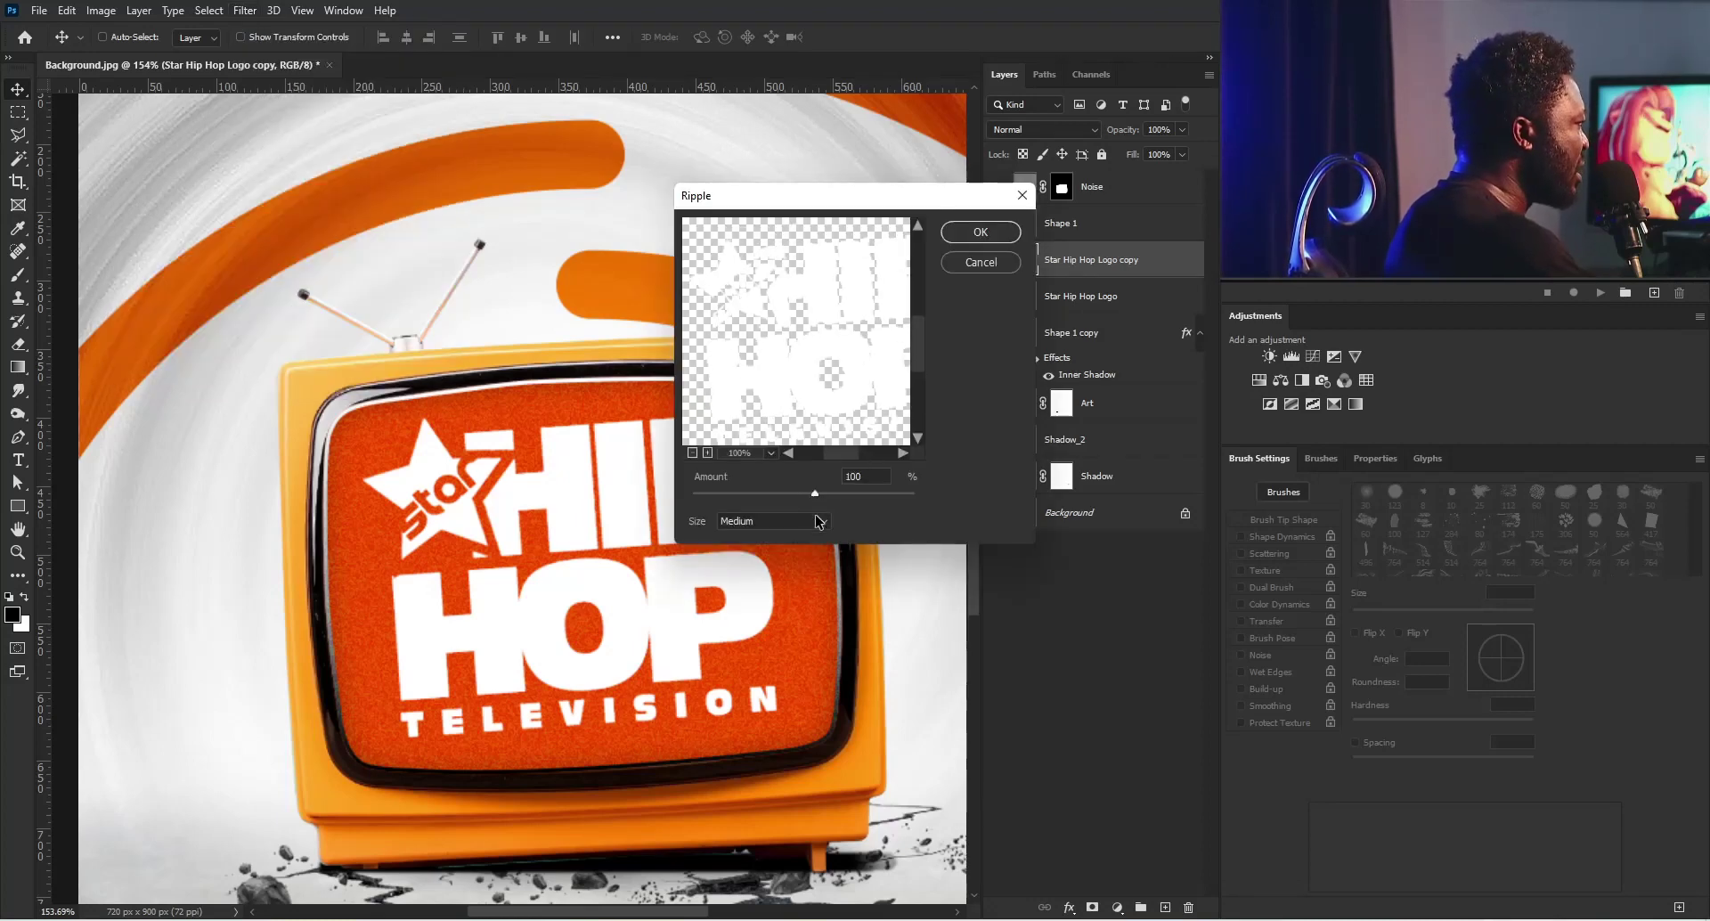
double_click(860, 476)
click(980, 232)
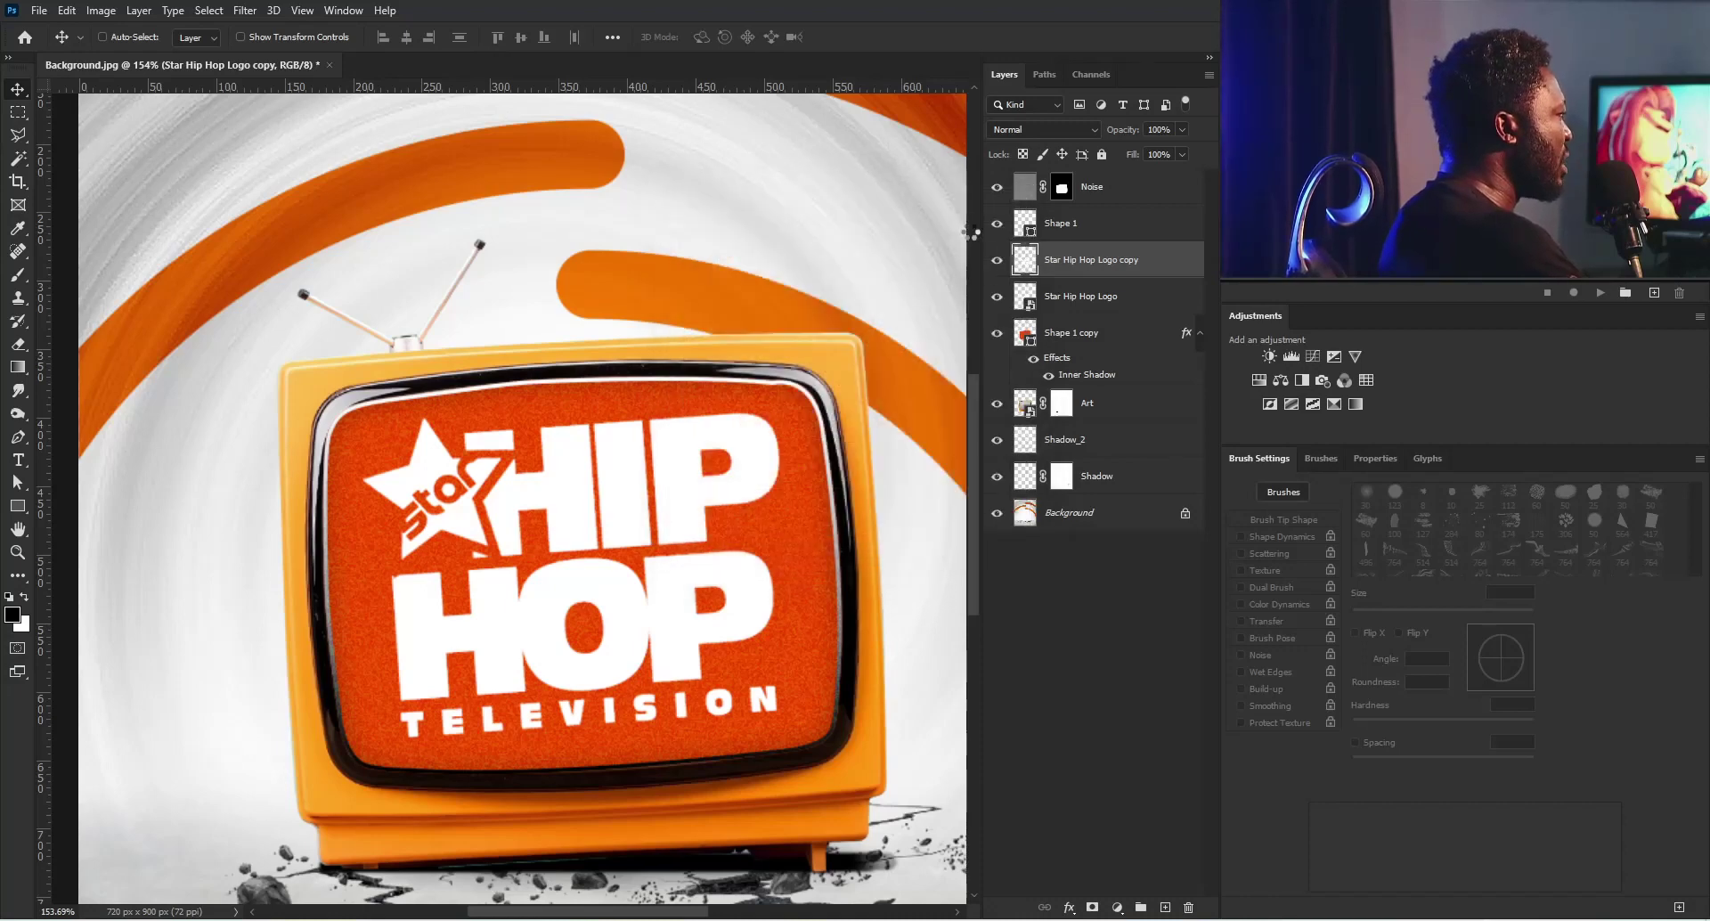
Step: Turn off the green channel on the Star Hip Hop Logo copy layer and lower the Star Hip Hop Logo layer's opacity to 83%
double_click(1183, 265)
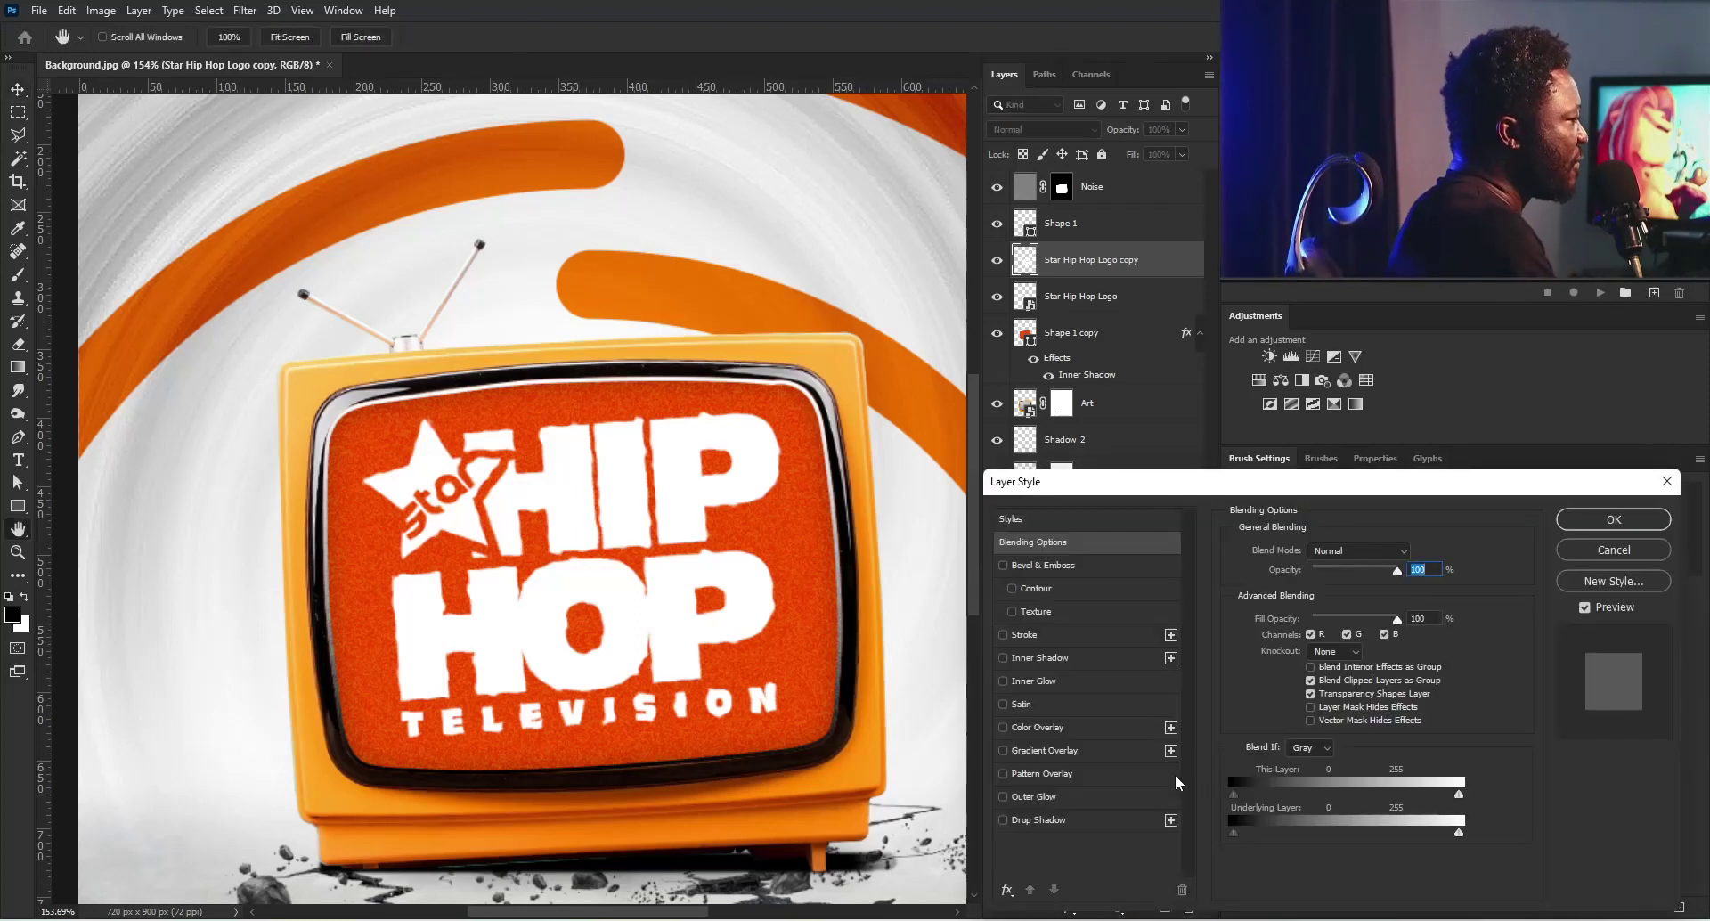
click(1347, 634)
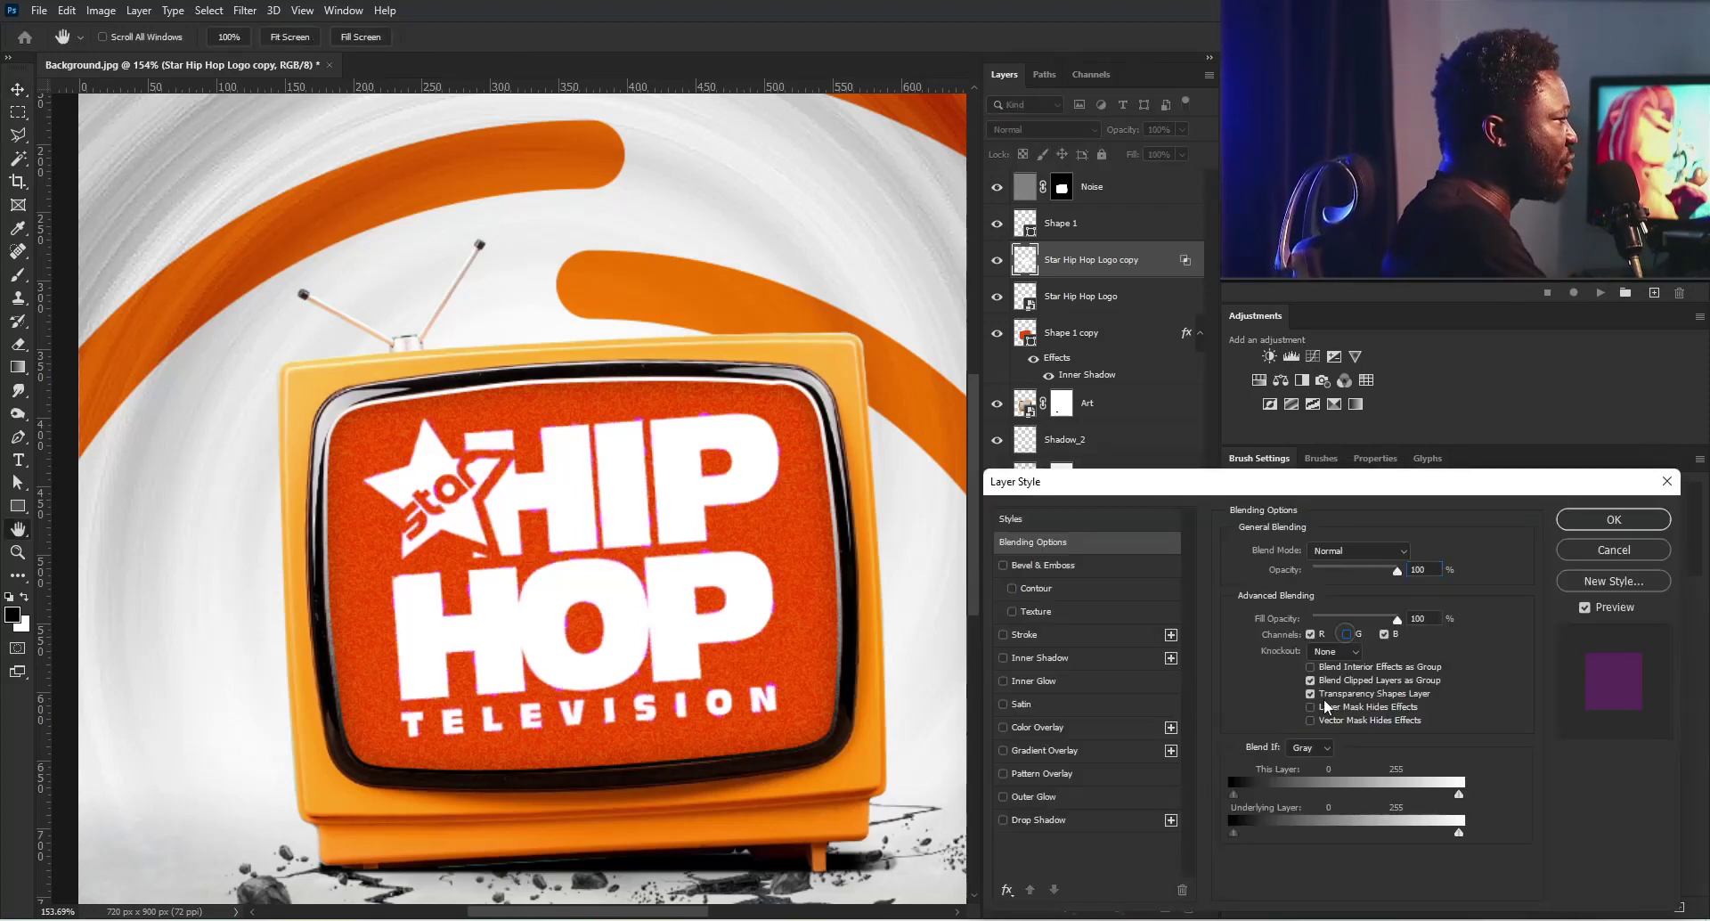
click(1593, 524)
click(1087, 301)
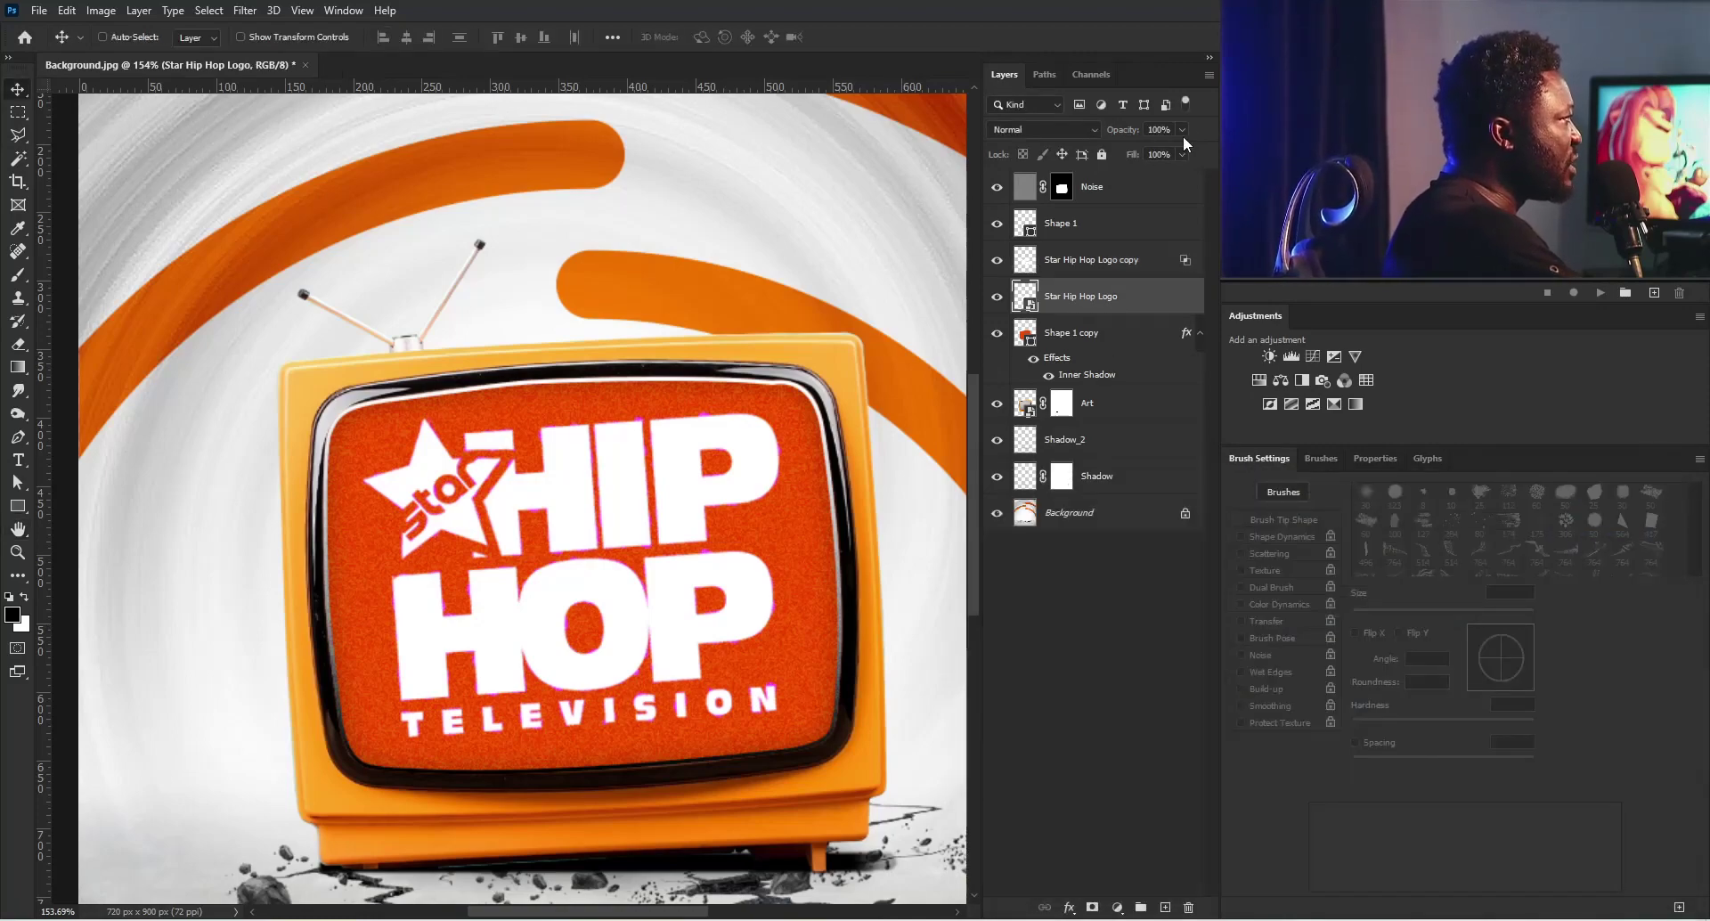
drag(1177, 150, 1172, 149)
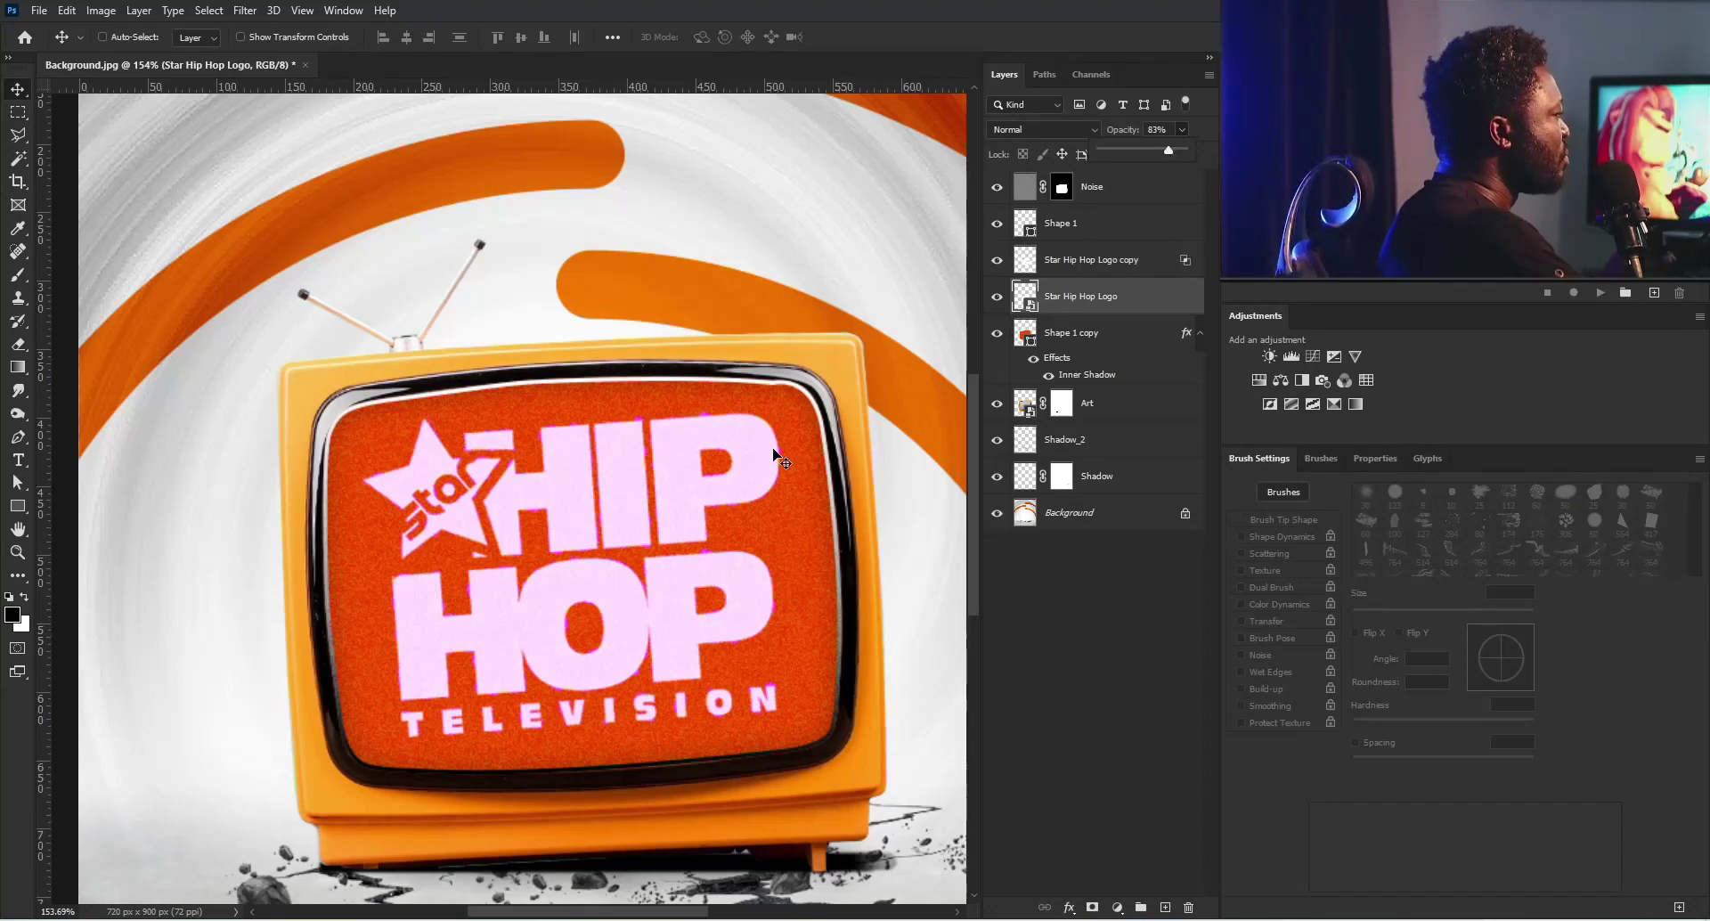
Step: Place the cutout of the woman in a denim jacket over the television's upper-right corner at 9.35% scale, with its layer above Noise
click(1136, 256)
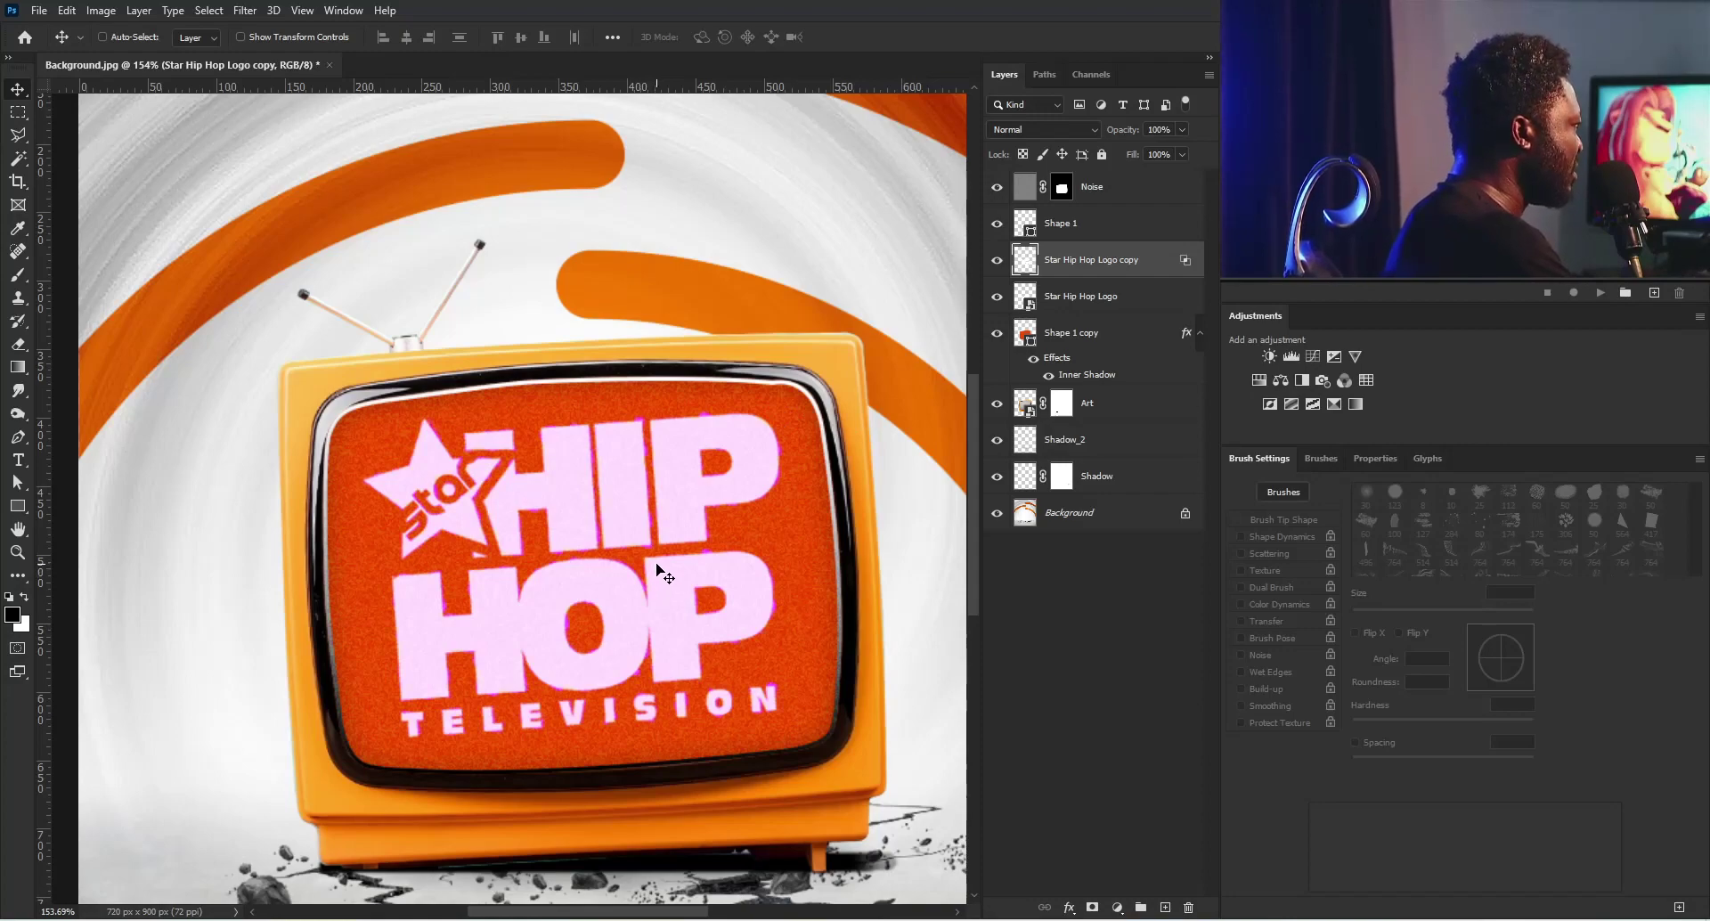
drag(649, 539, 600, 385)
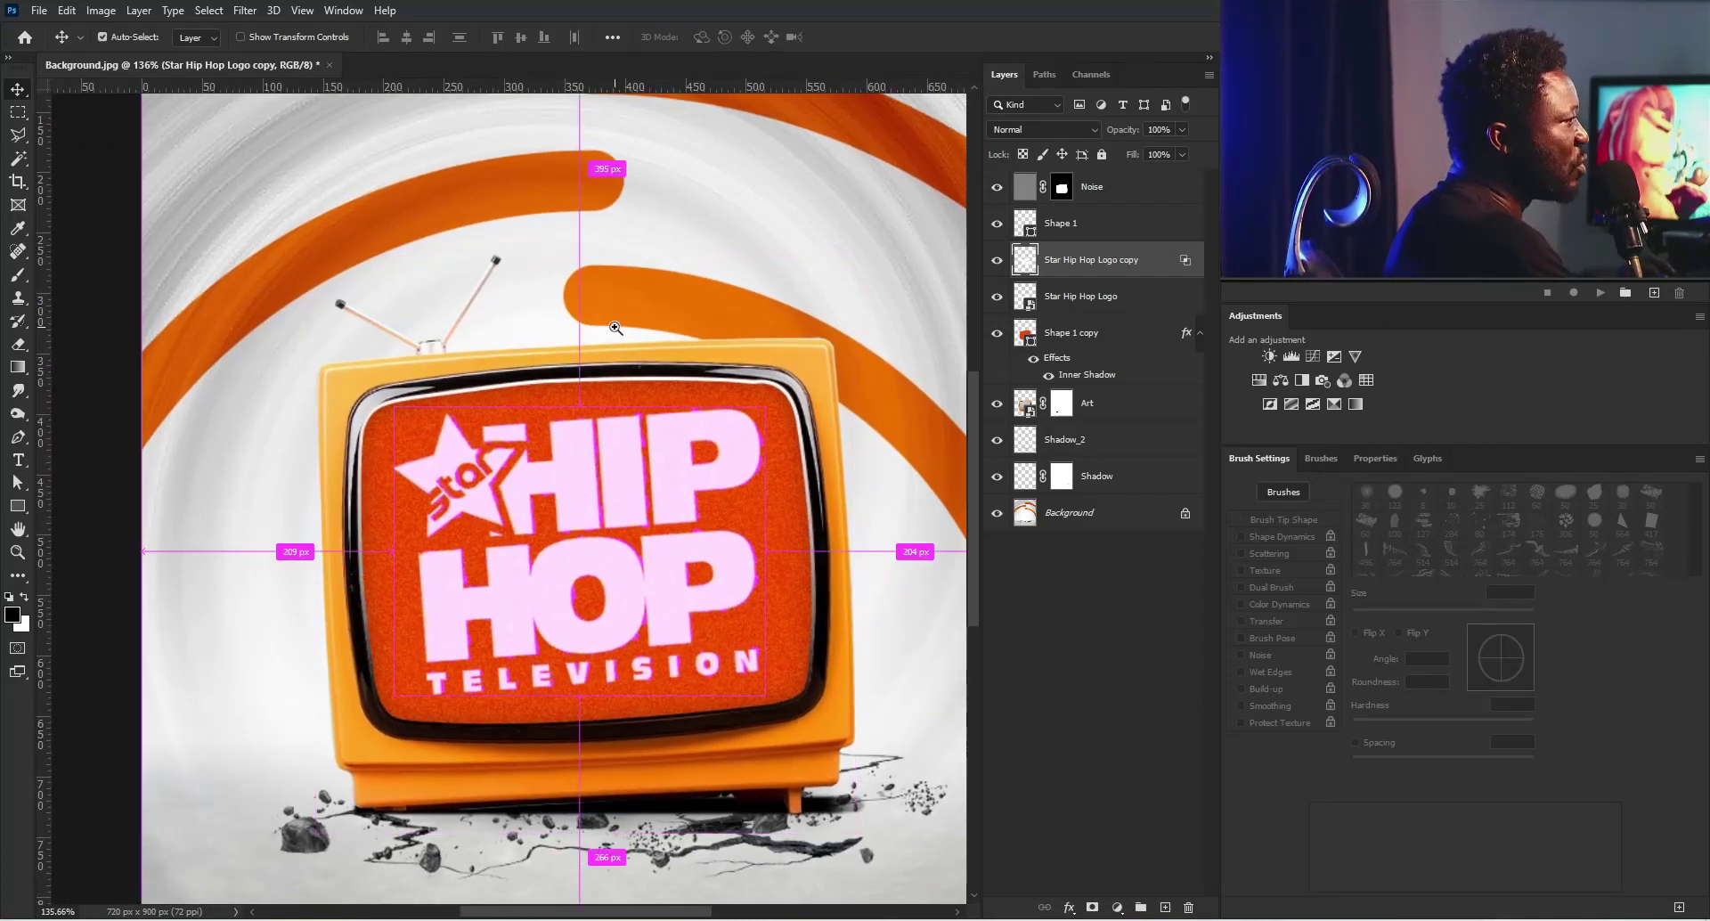
drag(625, 445, 596, 458)
key(ctrl+0)
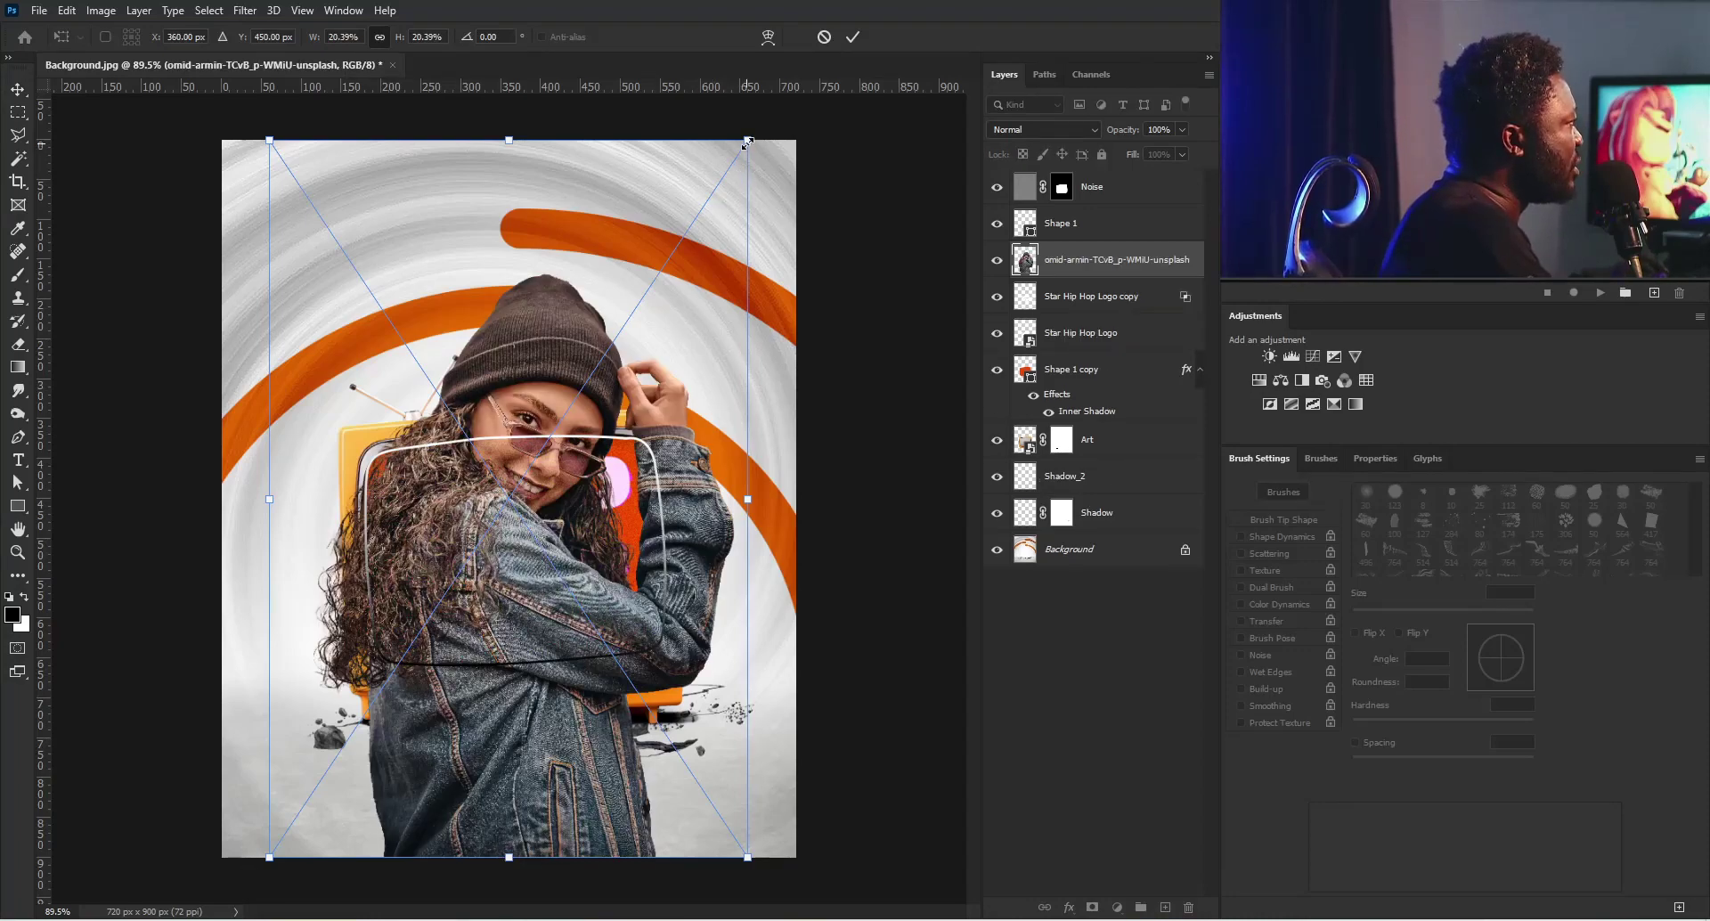
drag(747, 142, 642, 299)
drag(575, 444, 717, 338)
drag(521, 583, 567, 510)
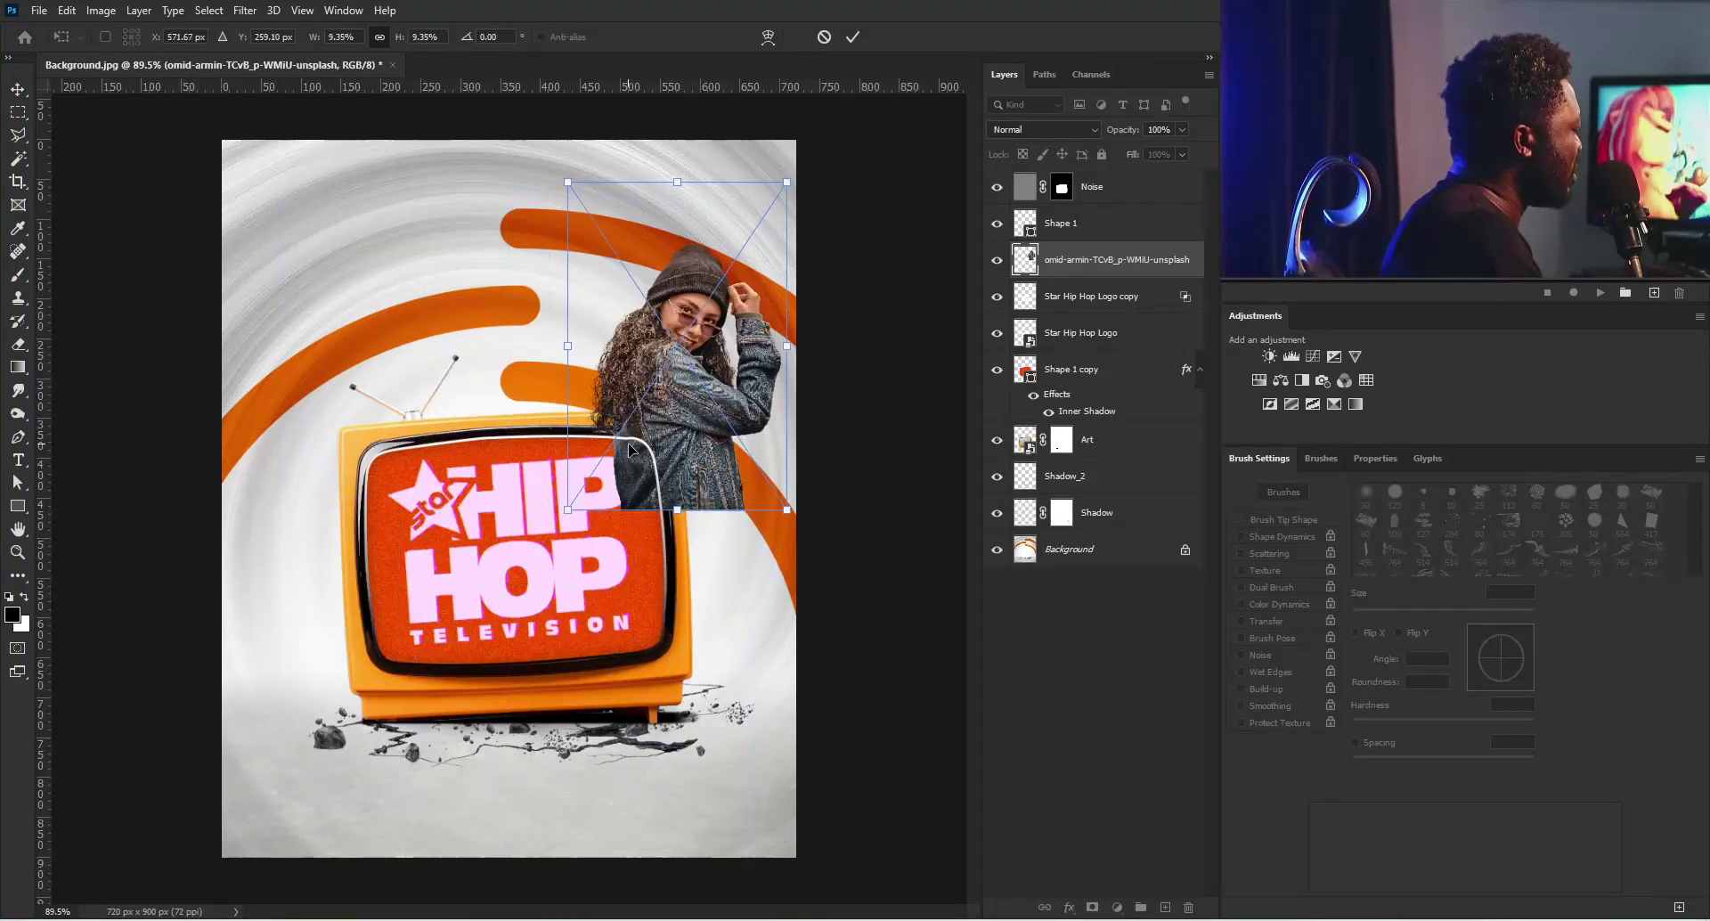
key(Return)
drag(1101, 270, 1111, 178)
Step: Group the layers from Noise down to Art and name the group TV
click(1103, 230)
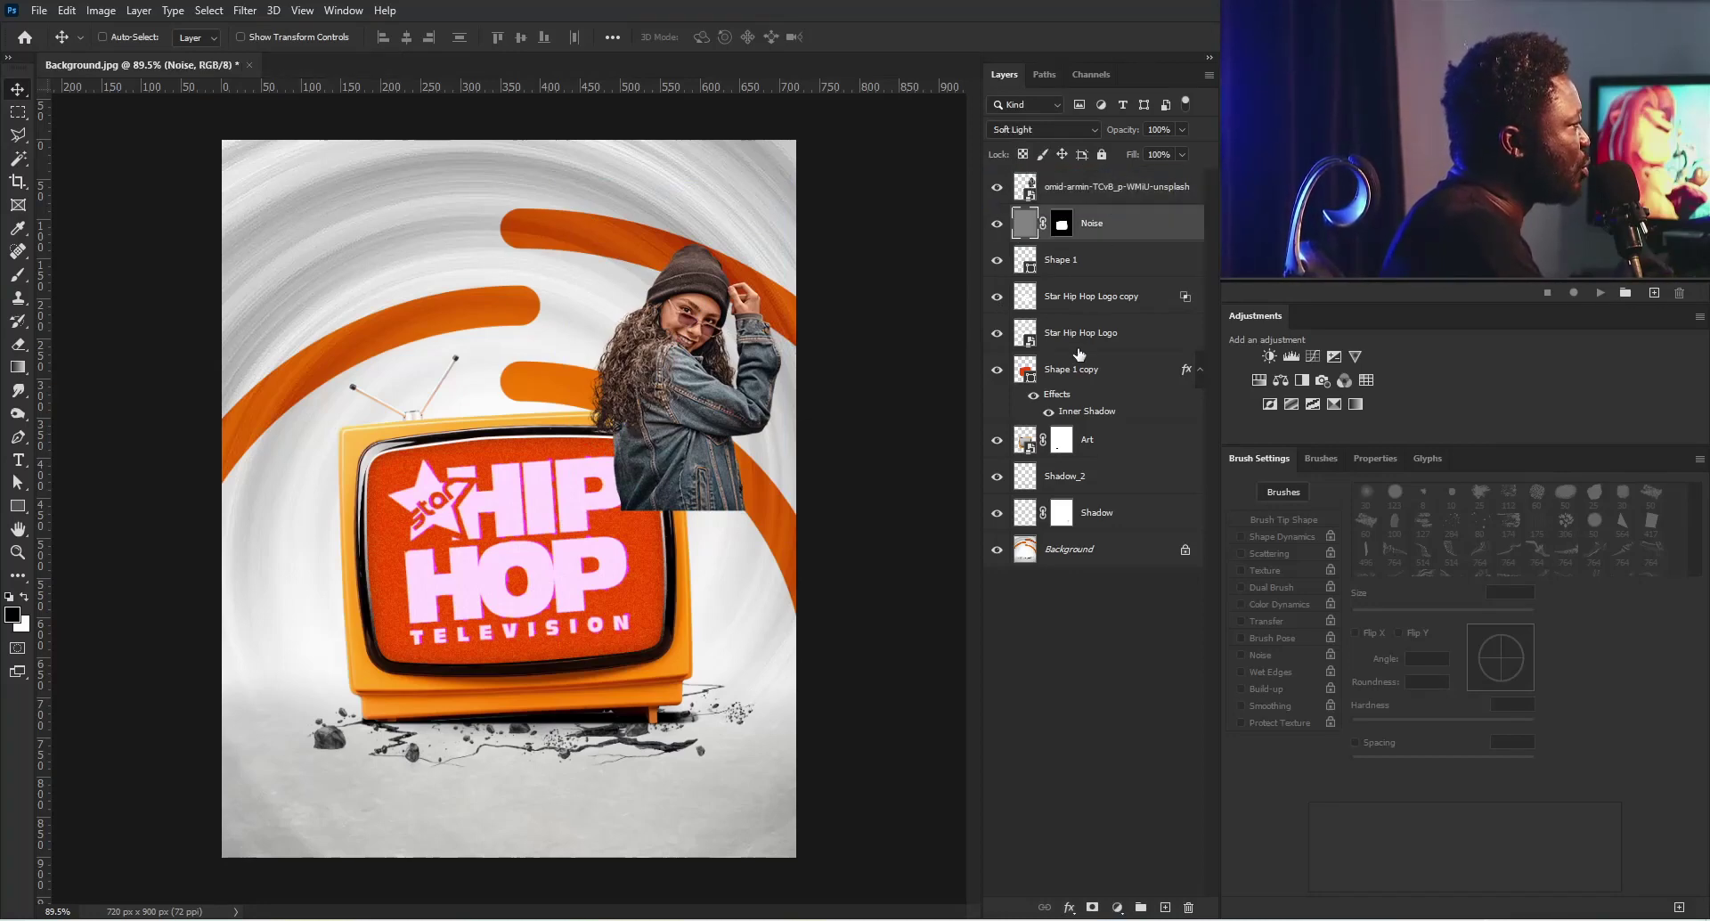
shift+click(1082, 373)
shift+click(1107, 446)
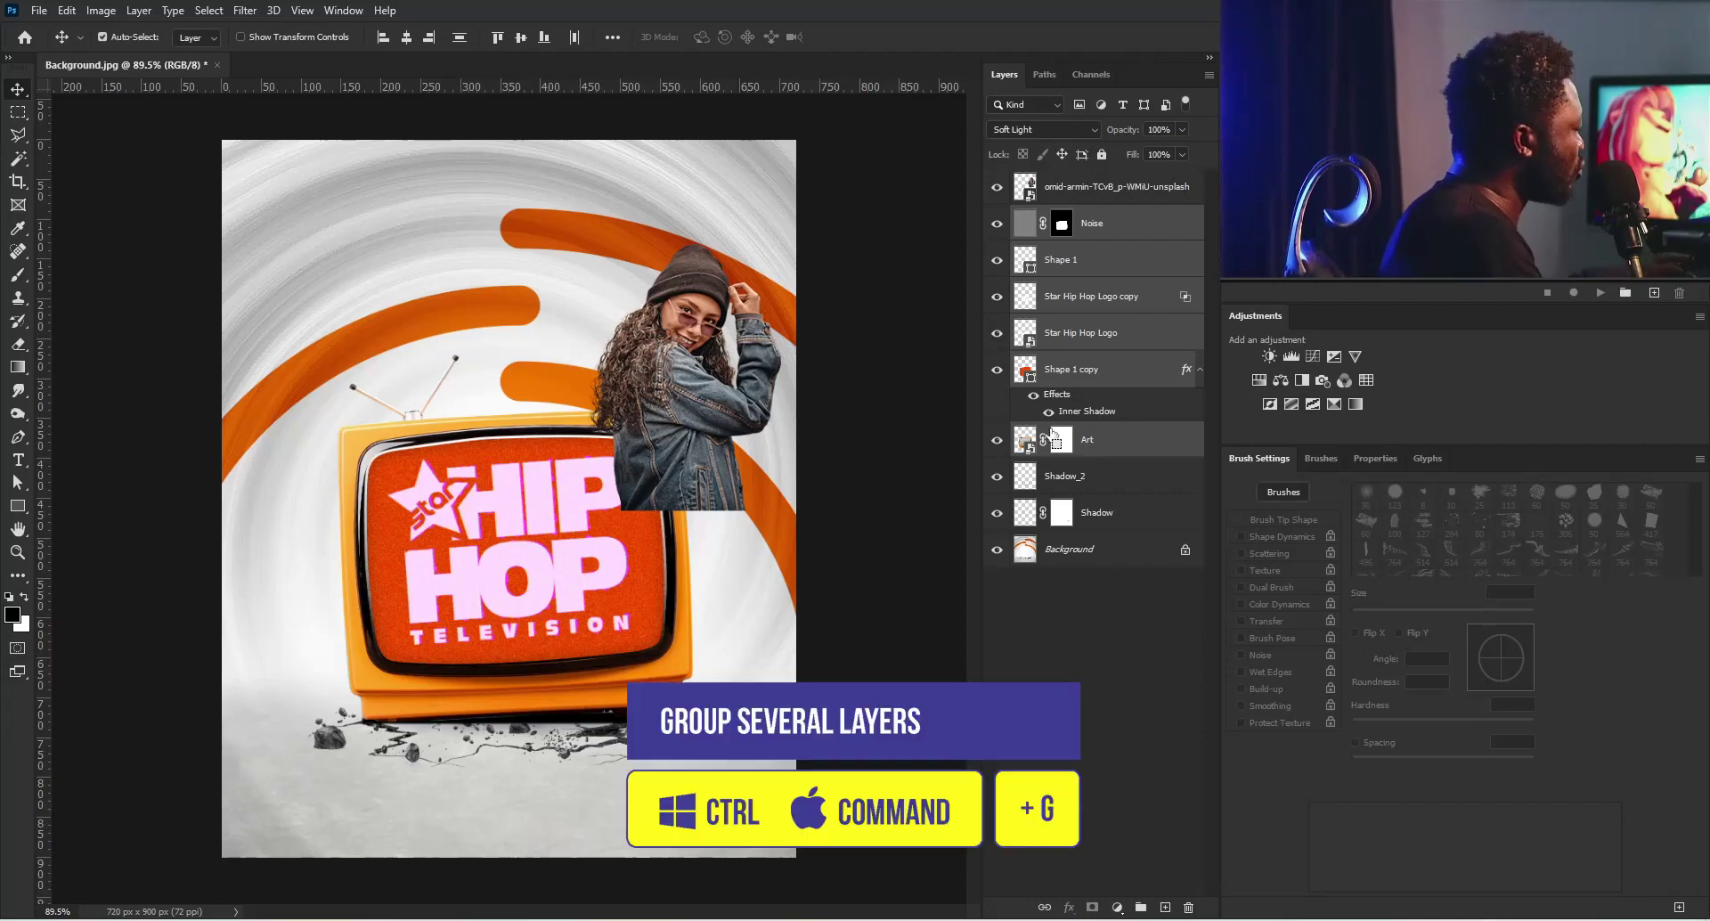
key(ctrl+g)
double_click(1064, 221)
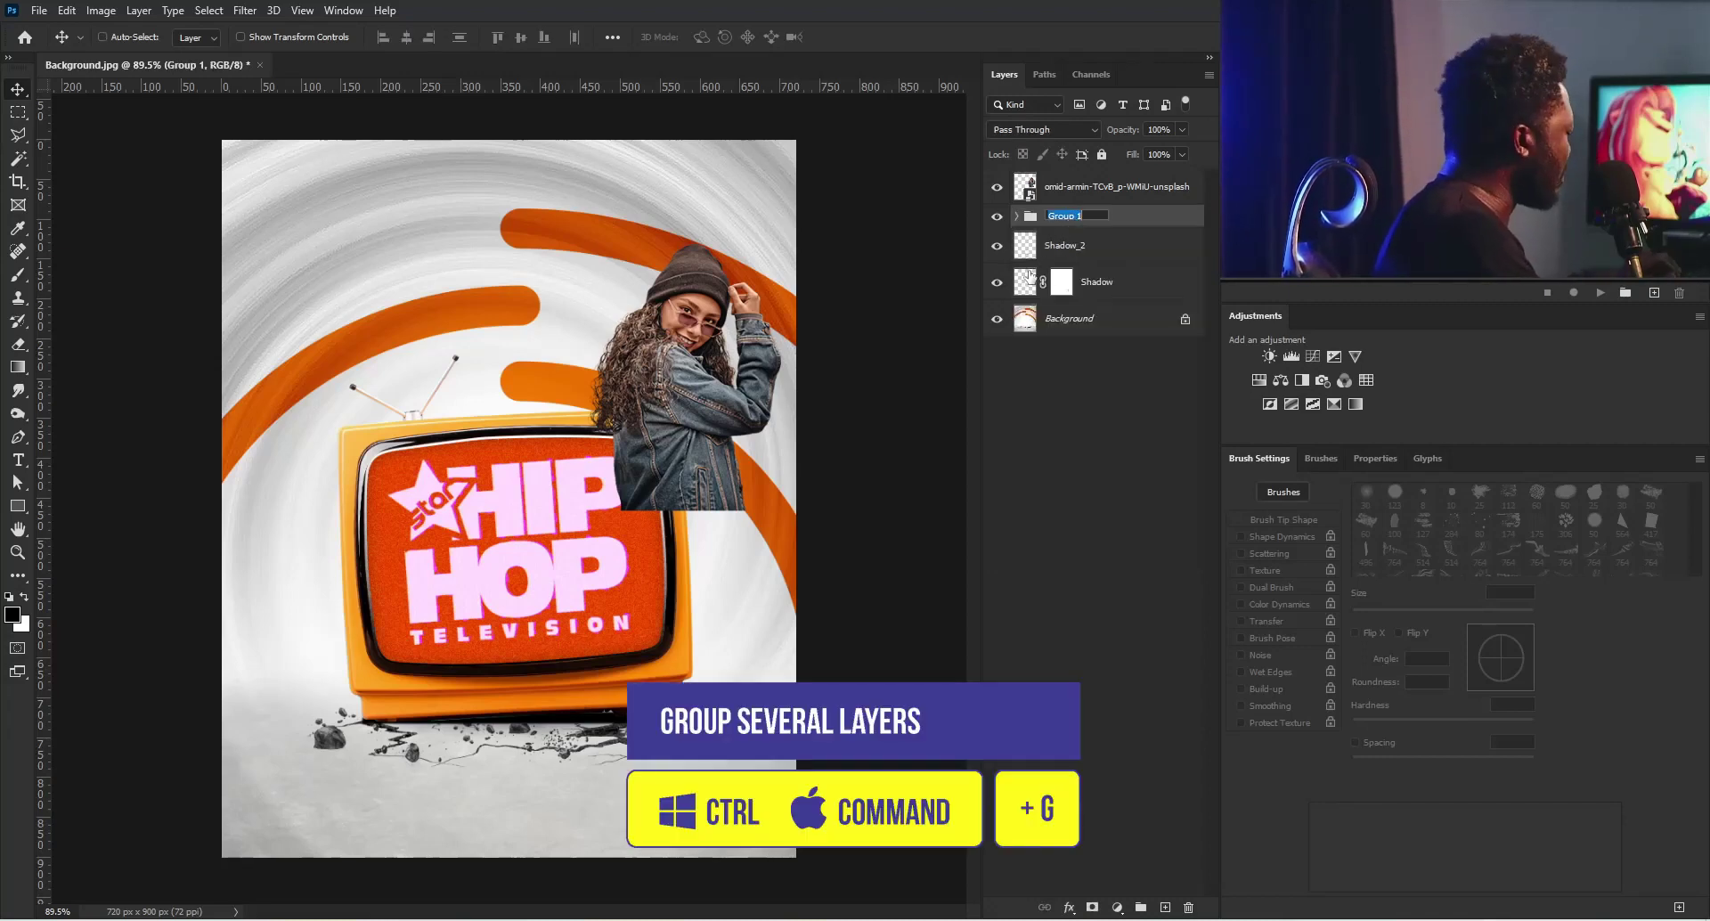
text(TV)
key(Return)
Step: Hide the woman's layer and the TV group
click(1069, 187)
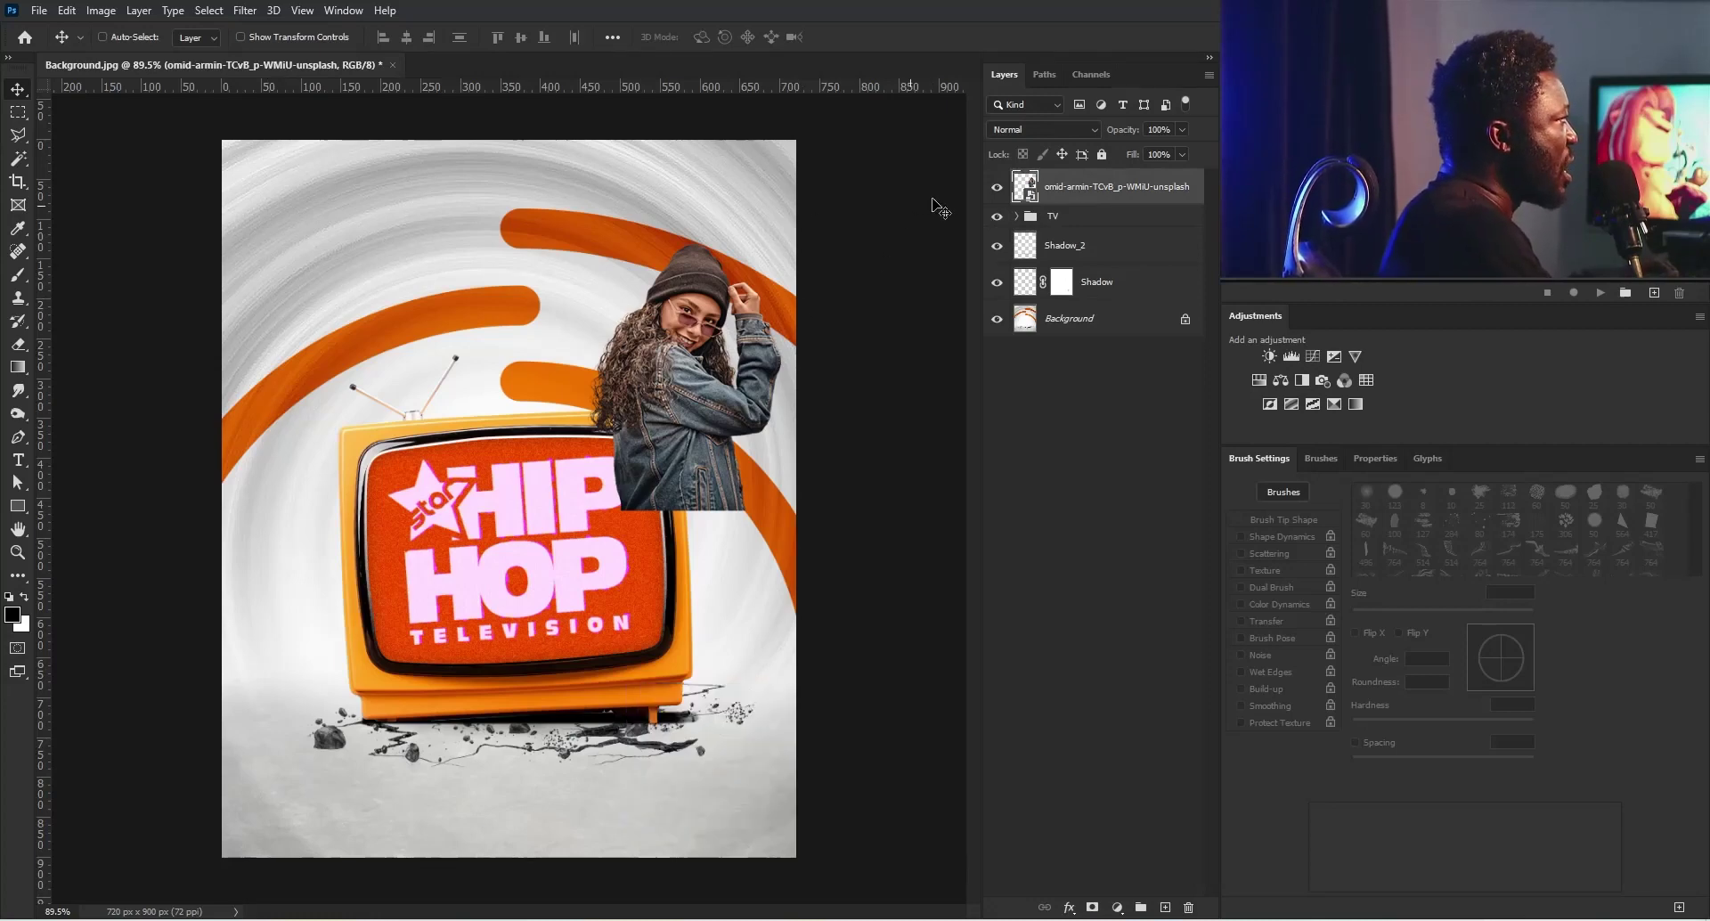
click(997, 188)
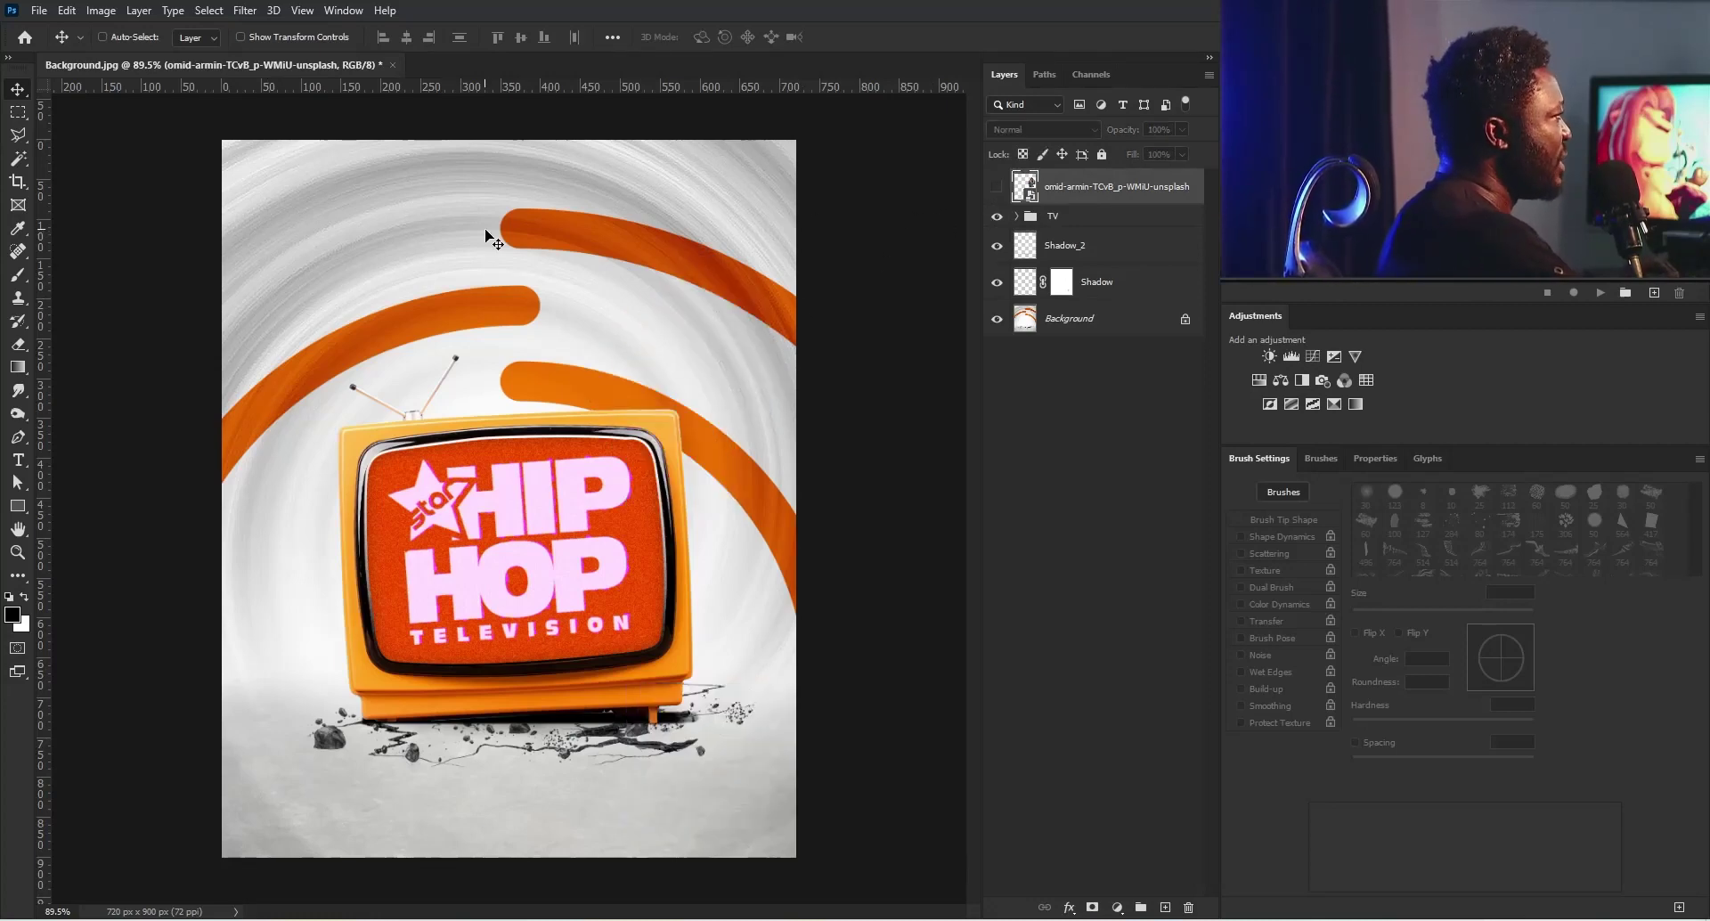
click(997, 218)
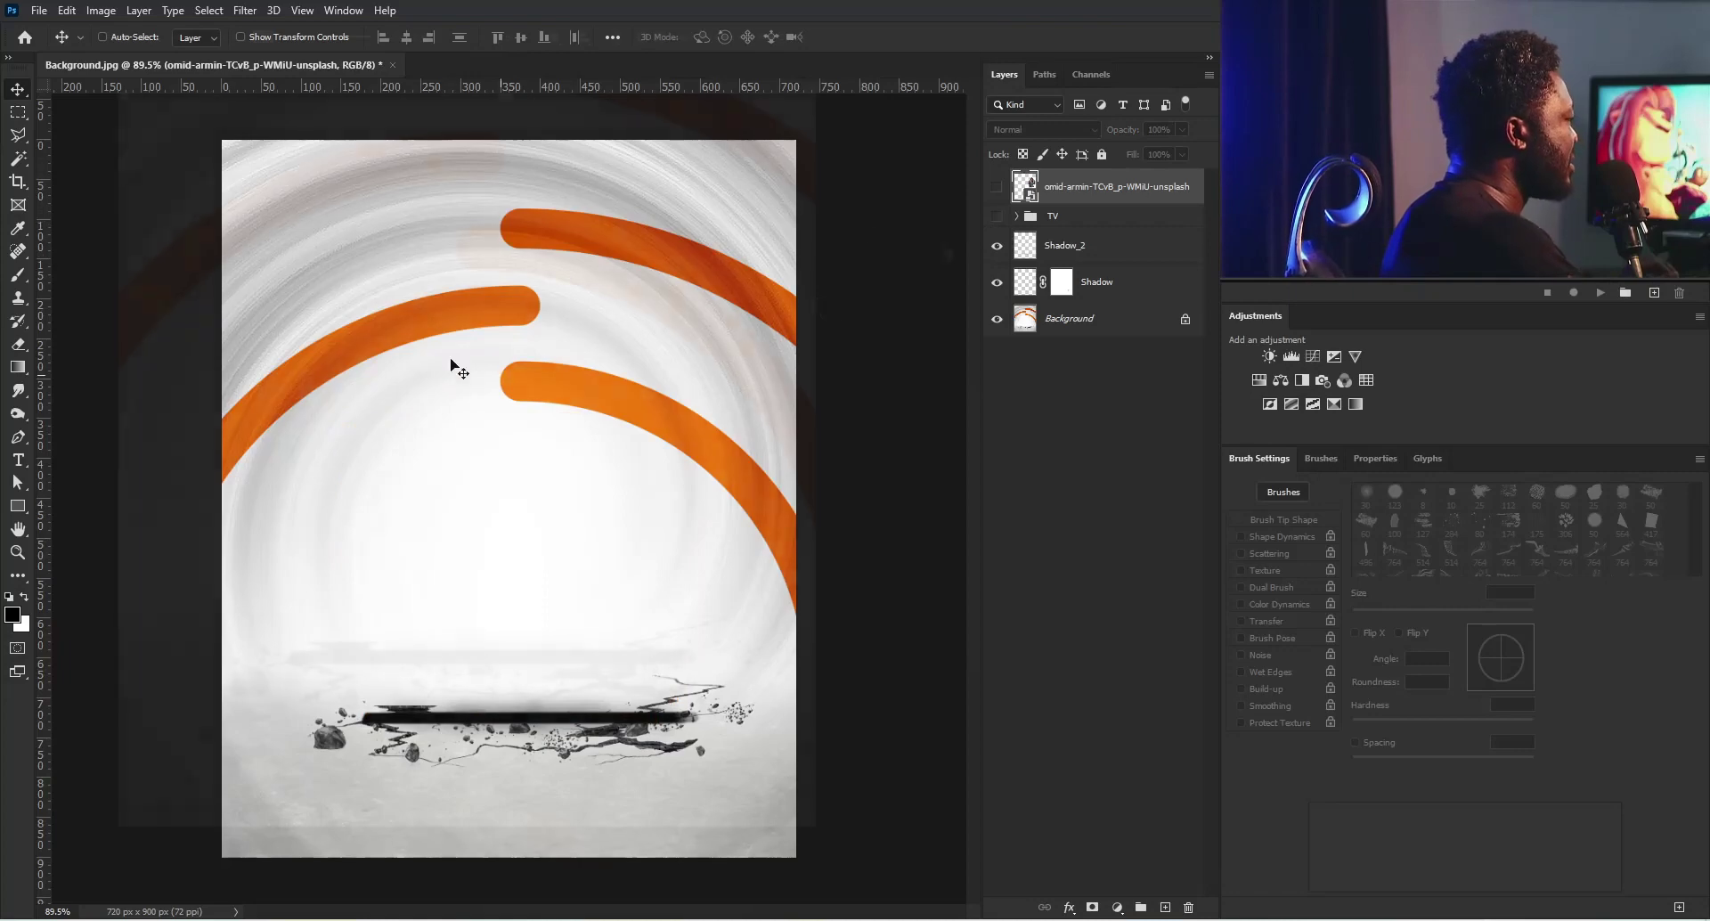
Step: Draw a closed Pen path along the inner edge of the lower-right orange arc and convert it to a selection with 0 px feather
scroll(451, 367, up, 2)
click(19, 439)
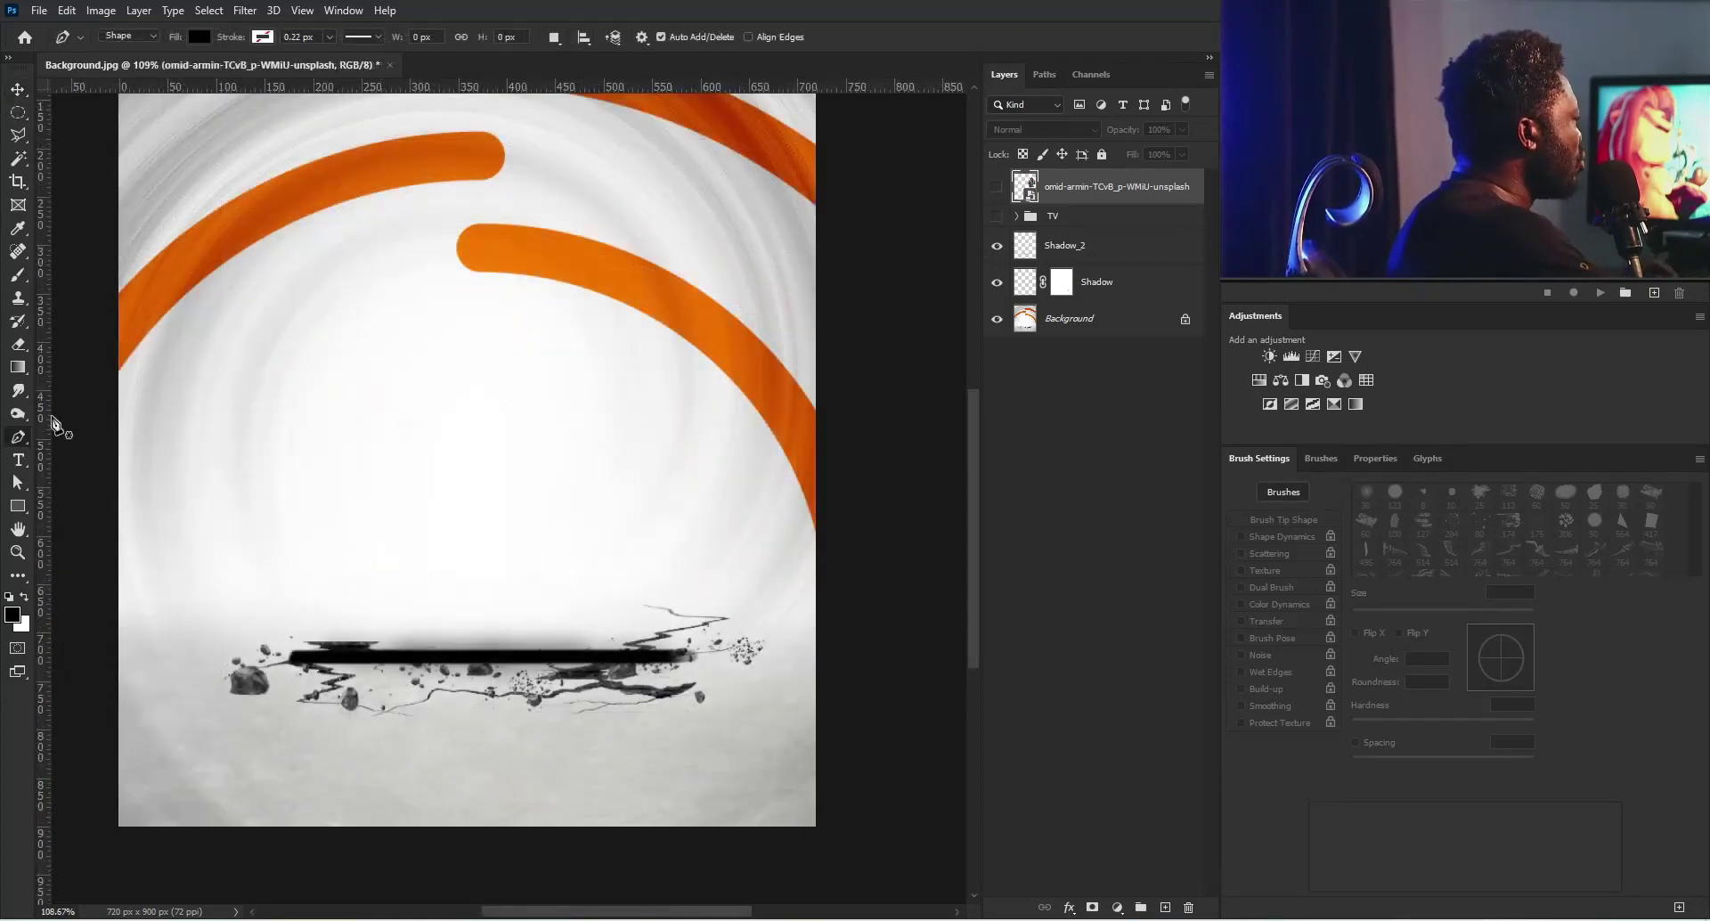
click(137, 67)
click(487, 271)
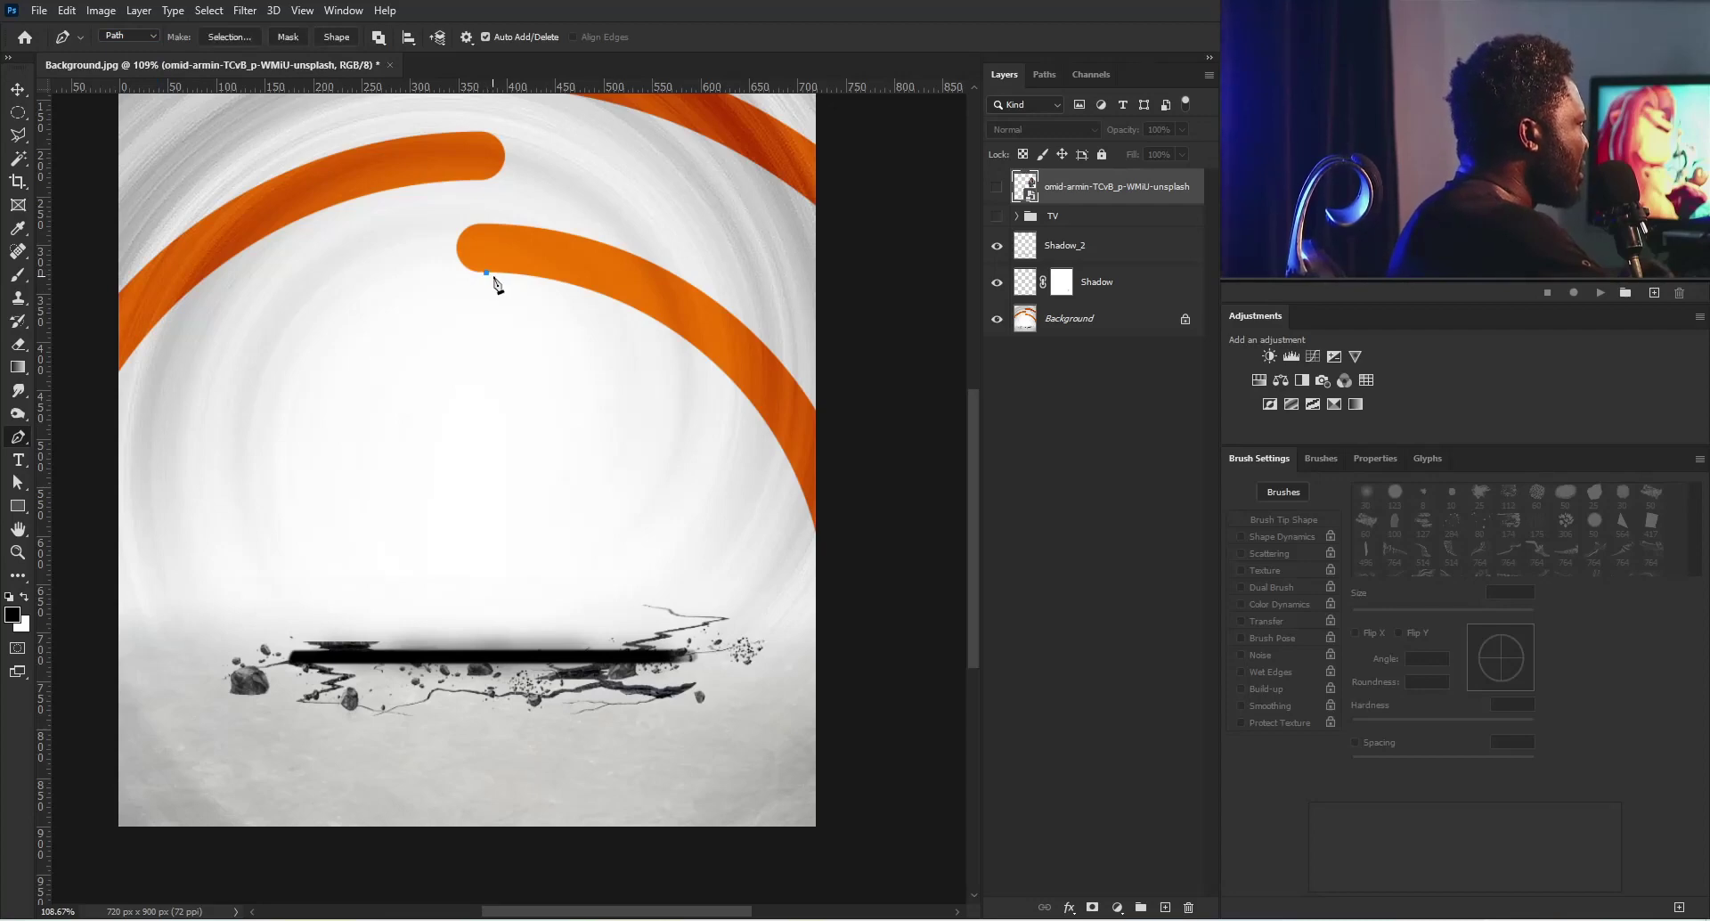
drag(823, 548, 899, 835)
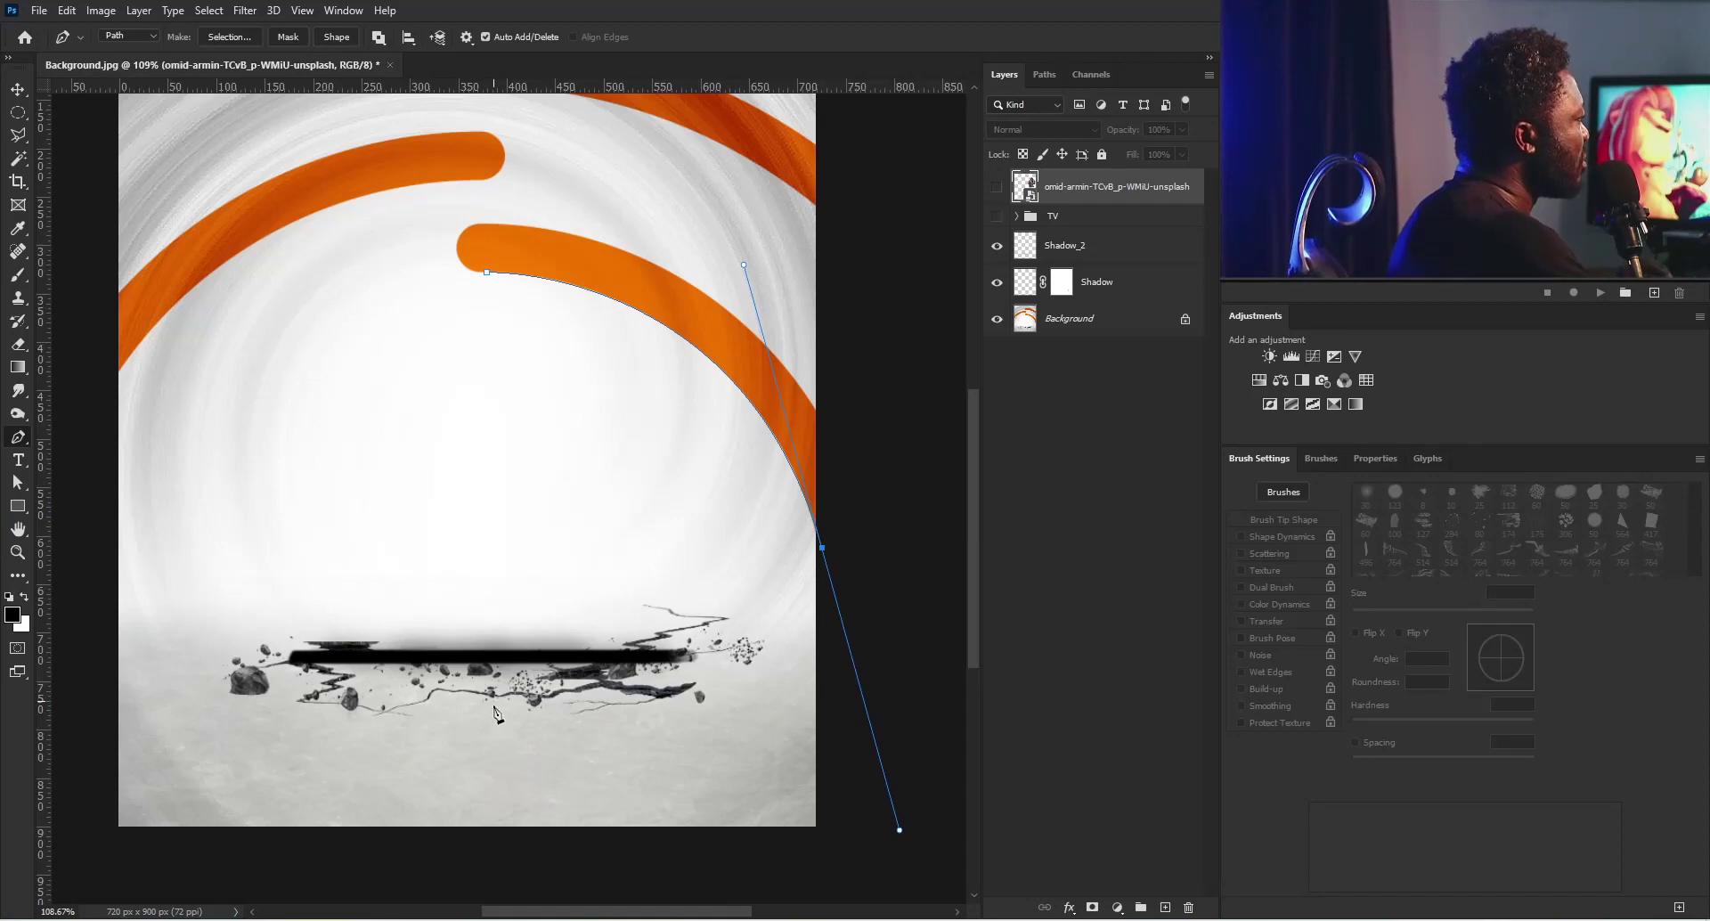
drag(481, 716, 305, 594)
click(488, 276)
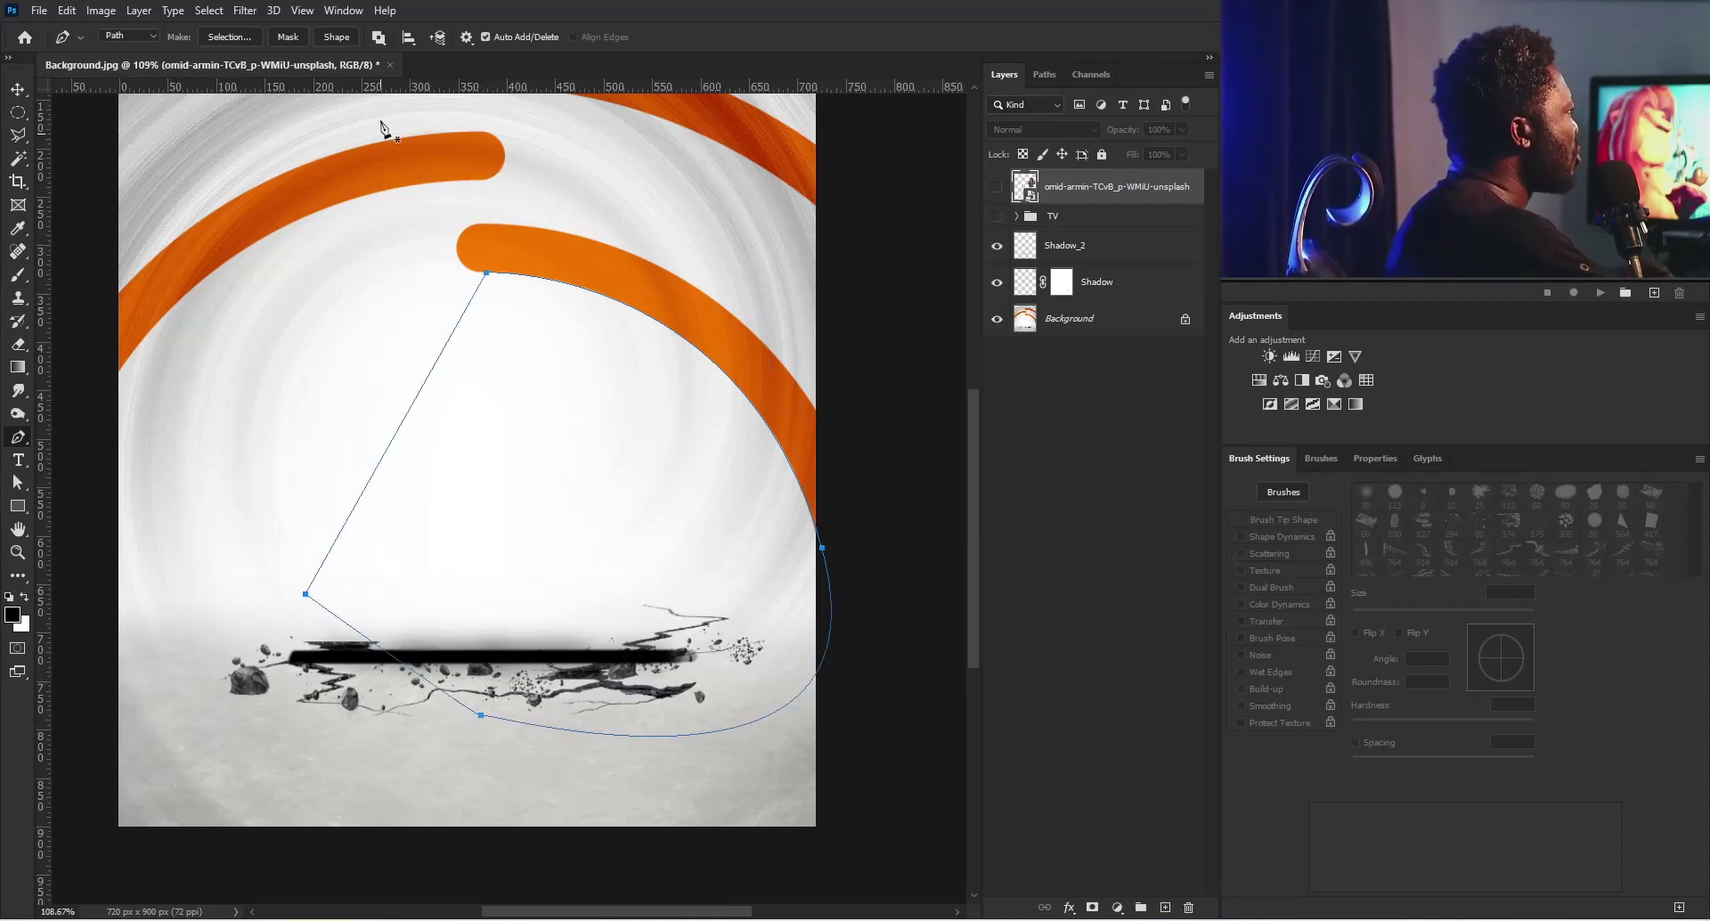
click(234, 37)
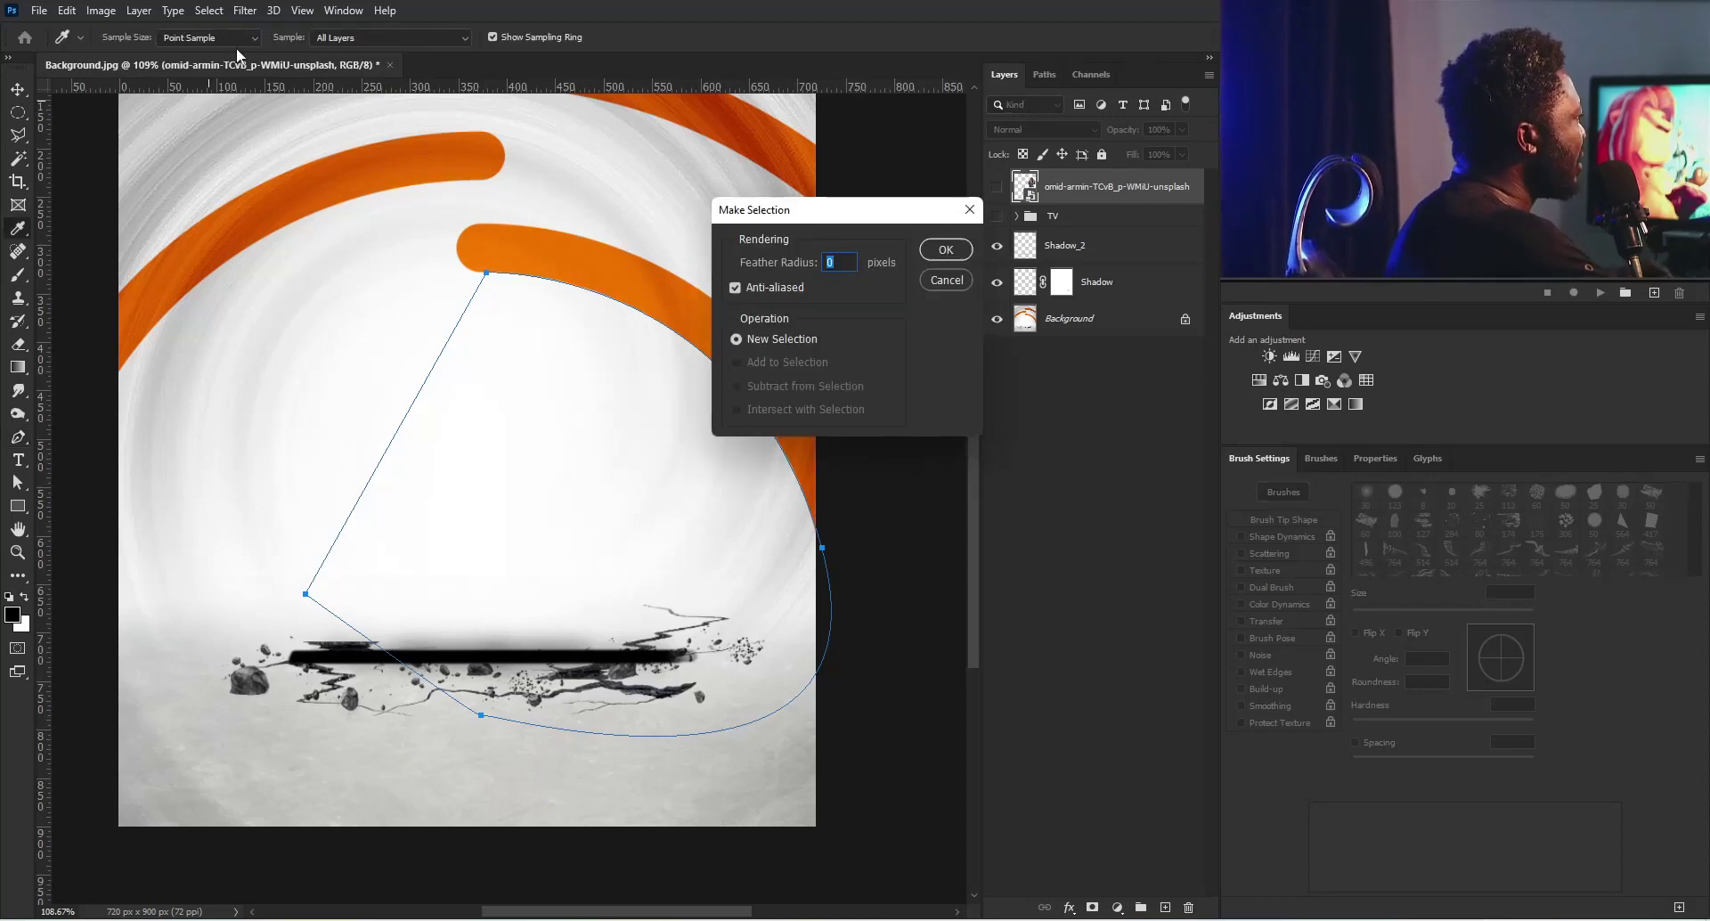
click(946, 249)
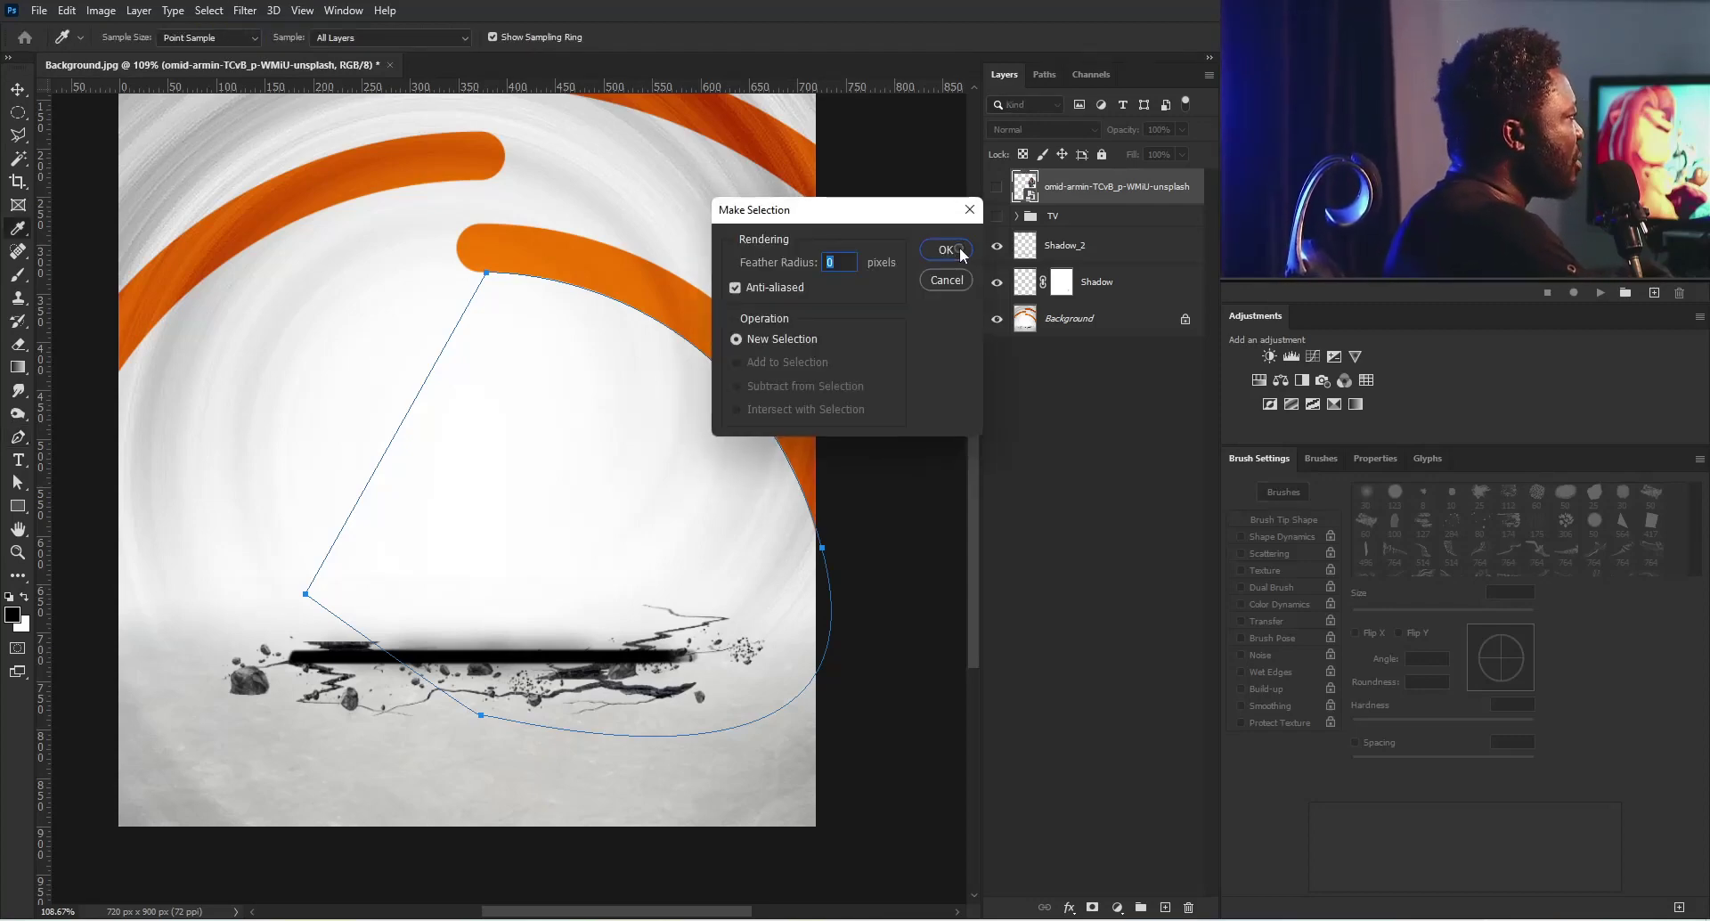
Step: Show the woman's layer and add an inverted mask from the selection to hide the part inside the arc
click(998, 189)
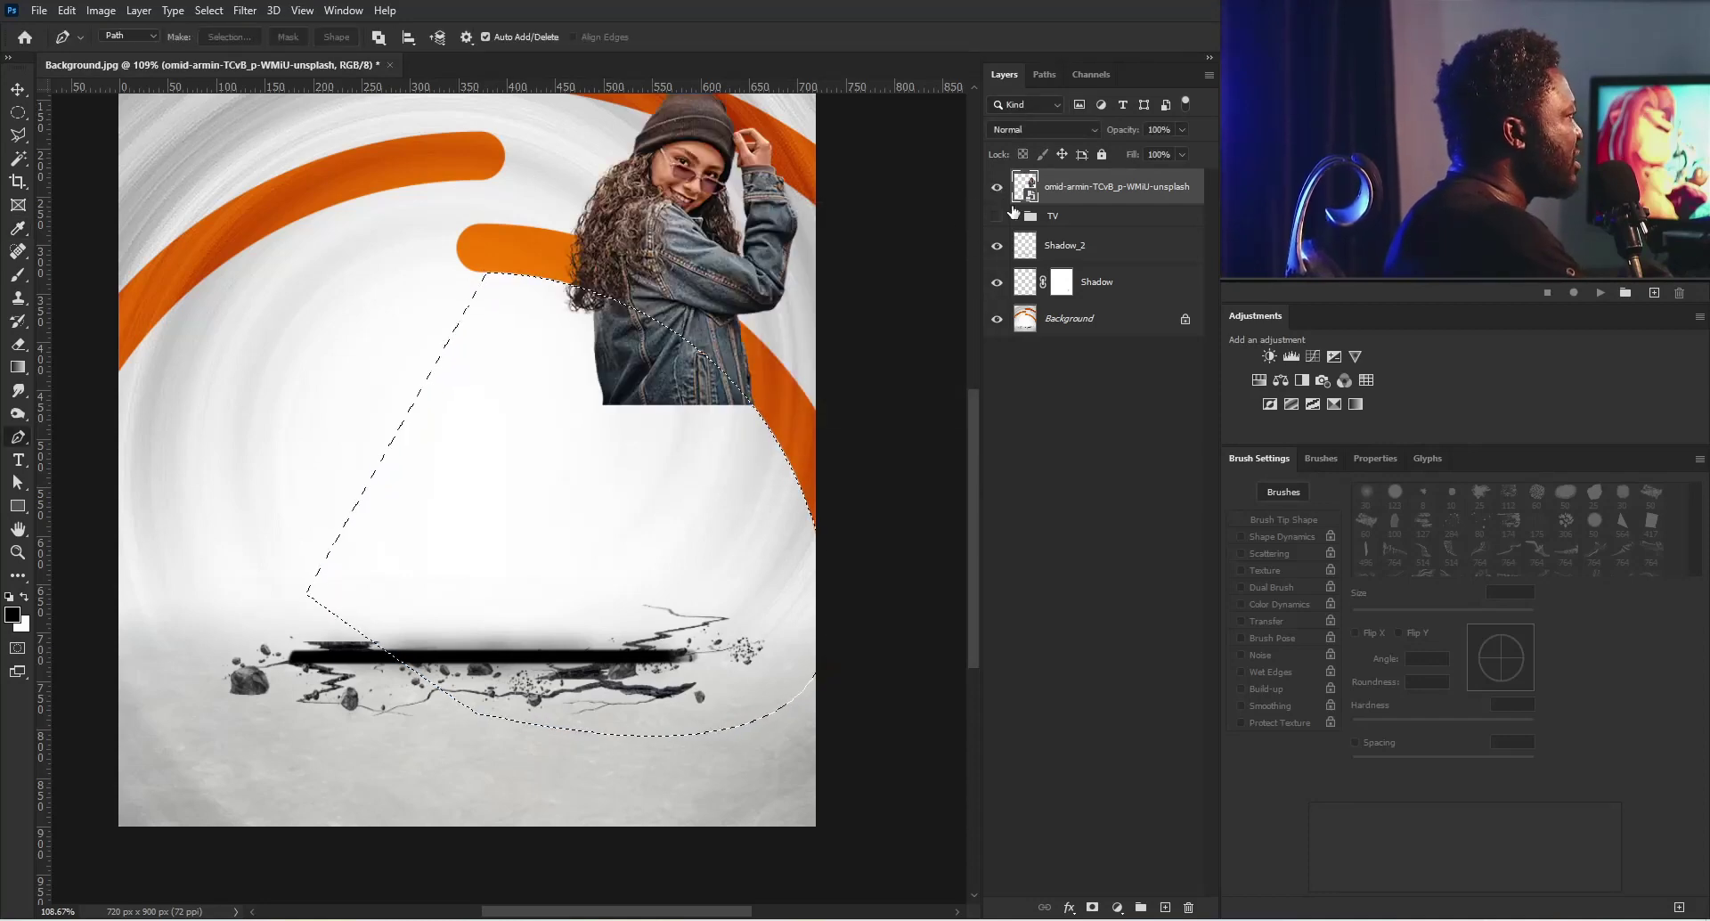
click(1093, 907)
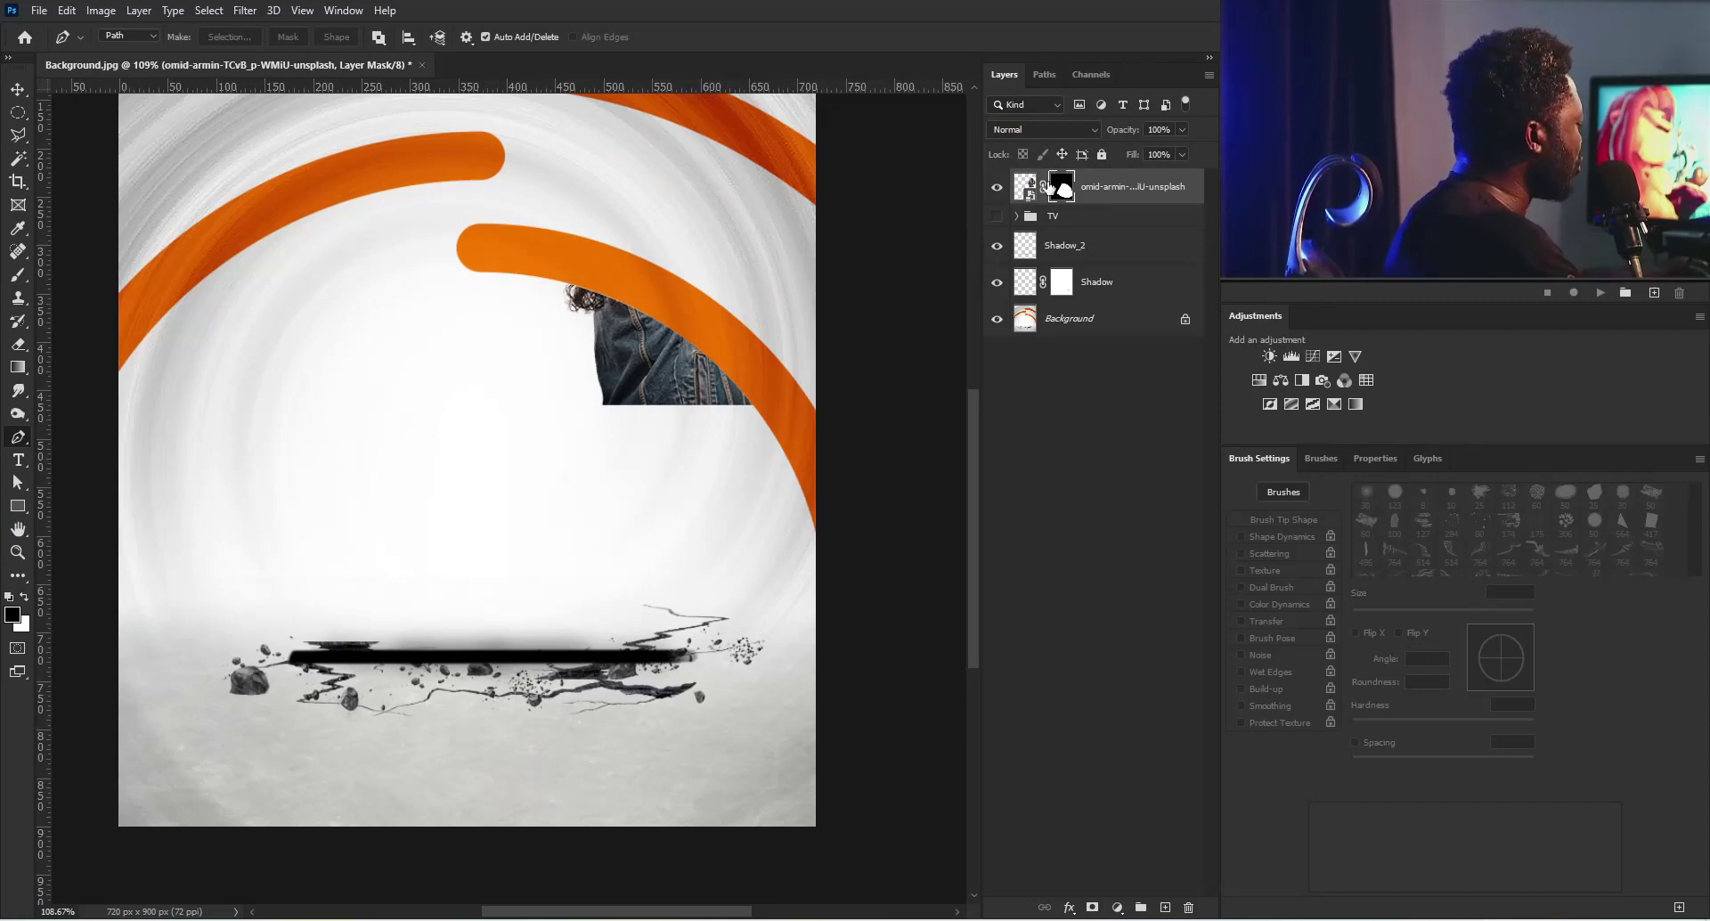
key(ctrl+i)
Step: Place the cutout of the man in a leather jacket beside the woman at about 9% scale, with his layer beneath hers
drag(566, 274, 659, 444)
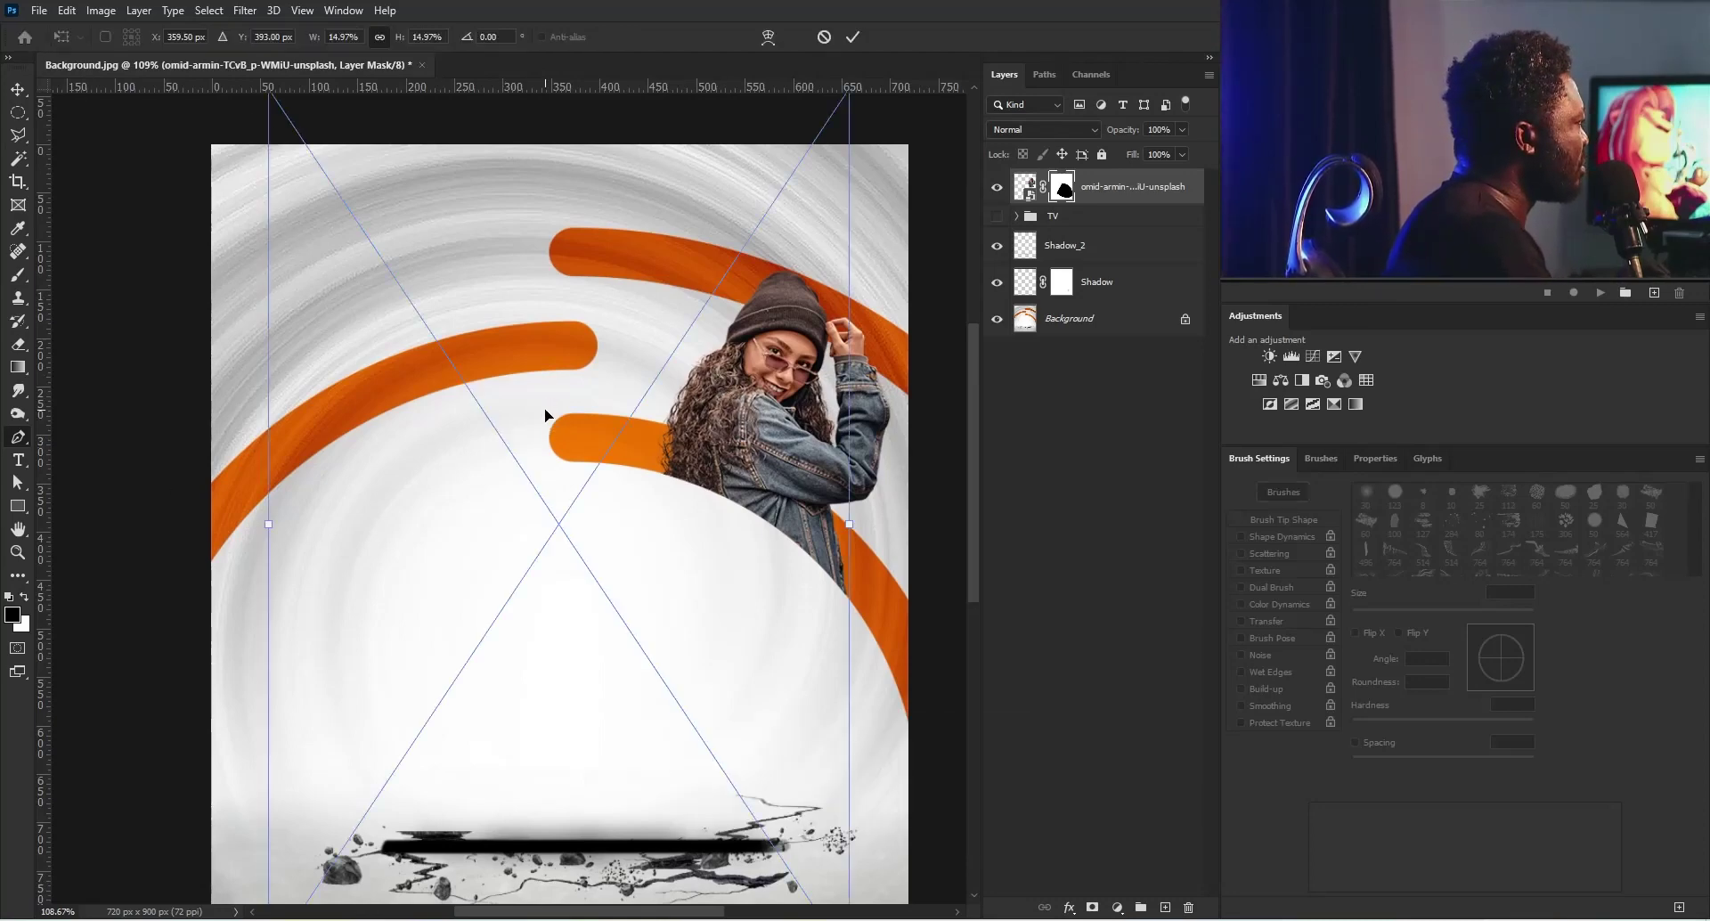
drag(782, 217, 684, 326)
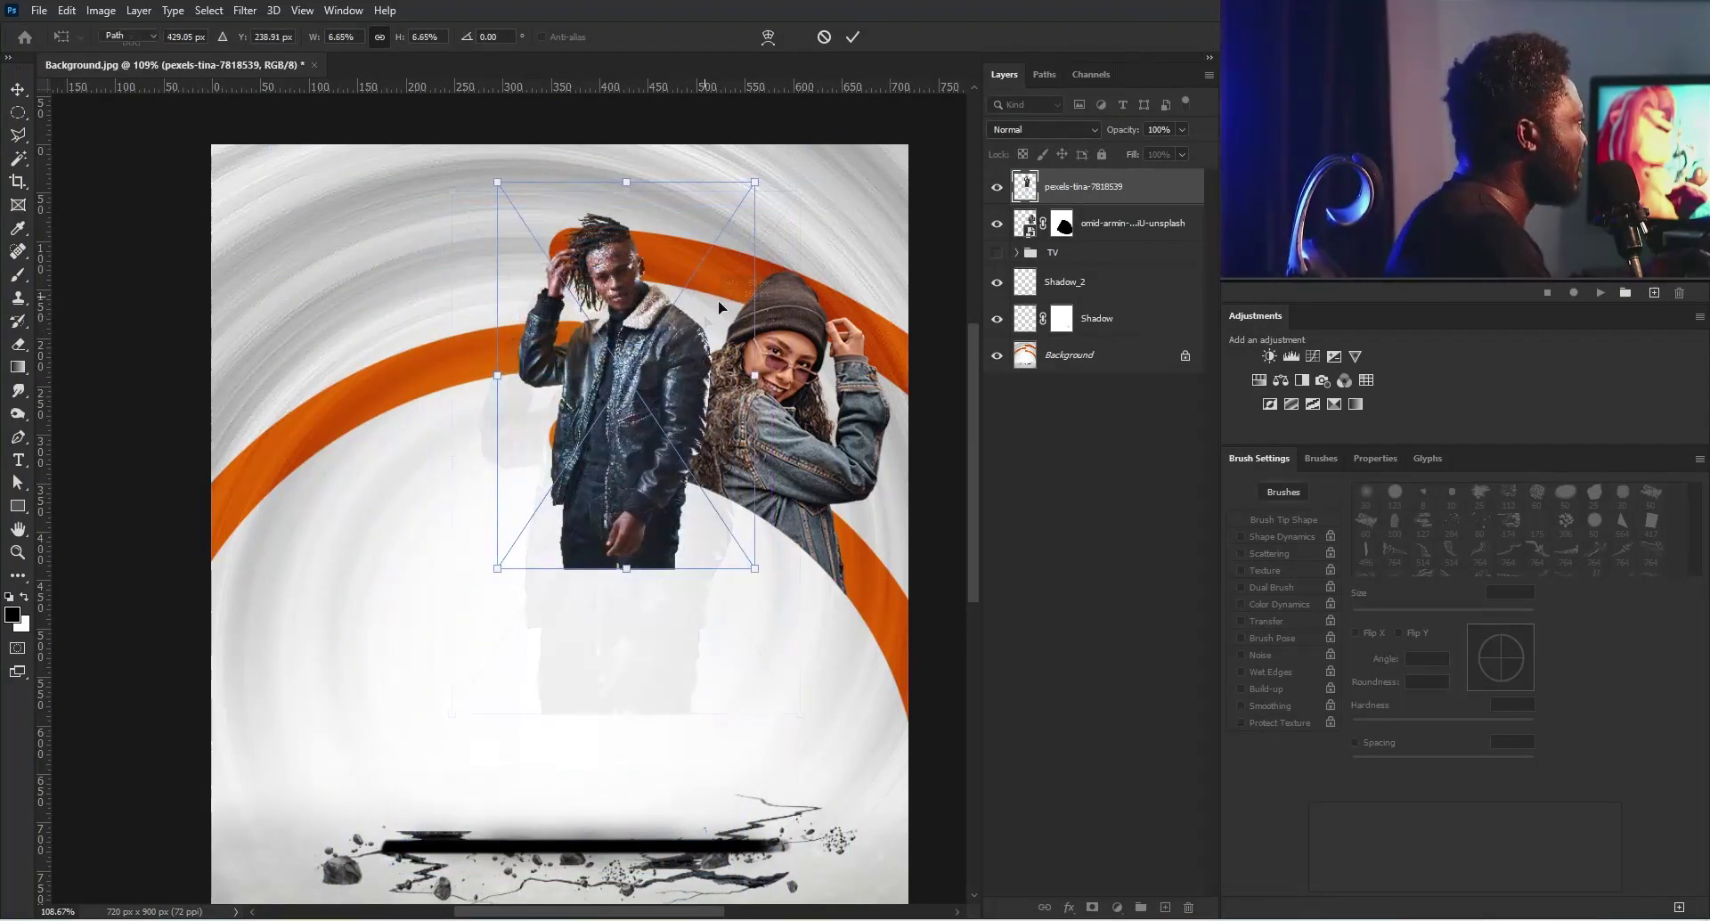
key(Return)
key(Return)
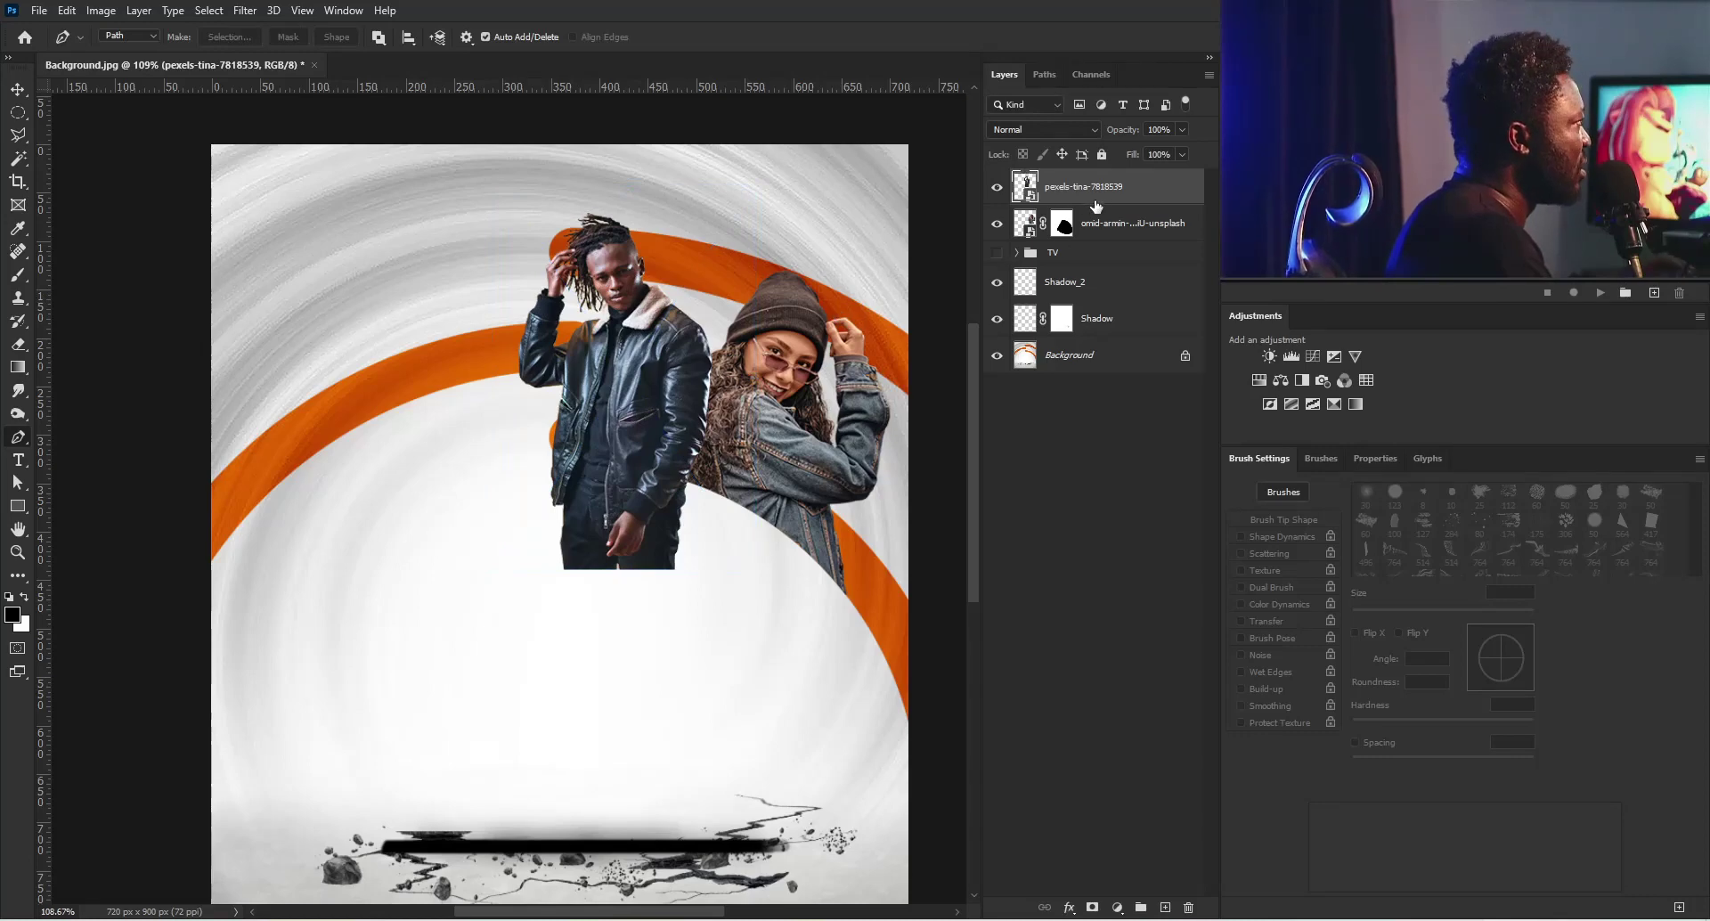
drag(1097, 198, 1102, 243)
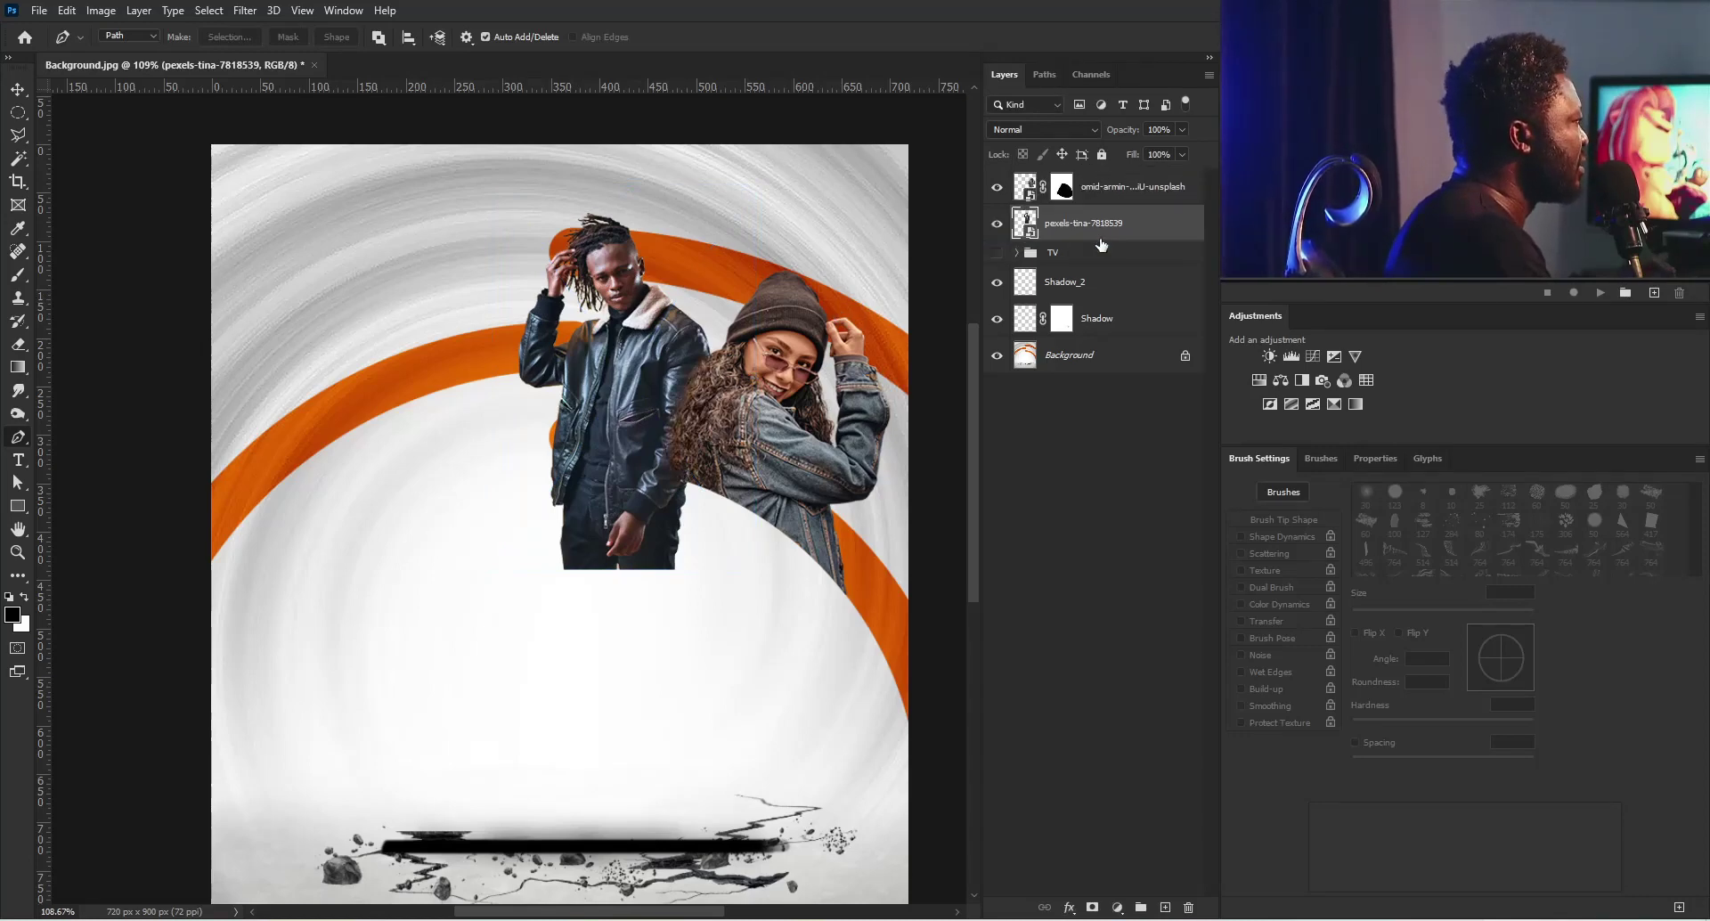
Step: Hide the man's layer and select the lower-right orange arc on the Background layer with the Magic Wand
click(998, 226)
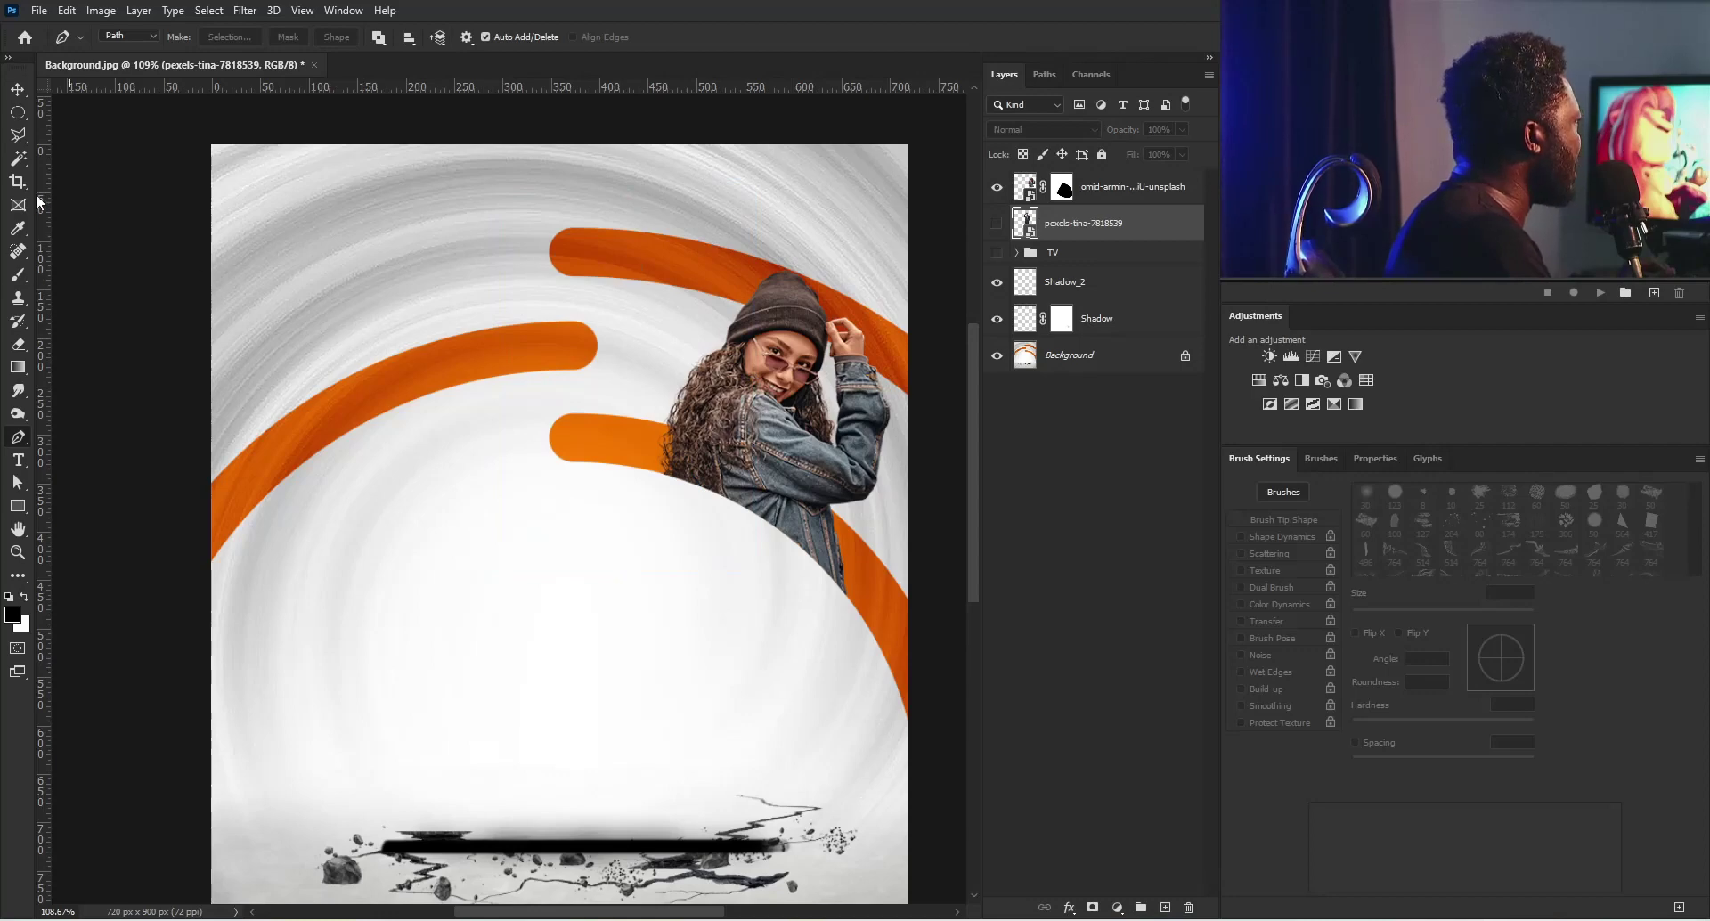
click(21, 162)
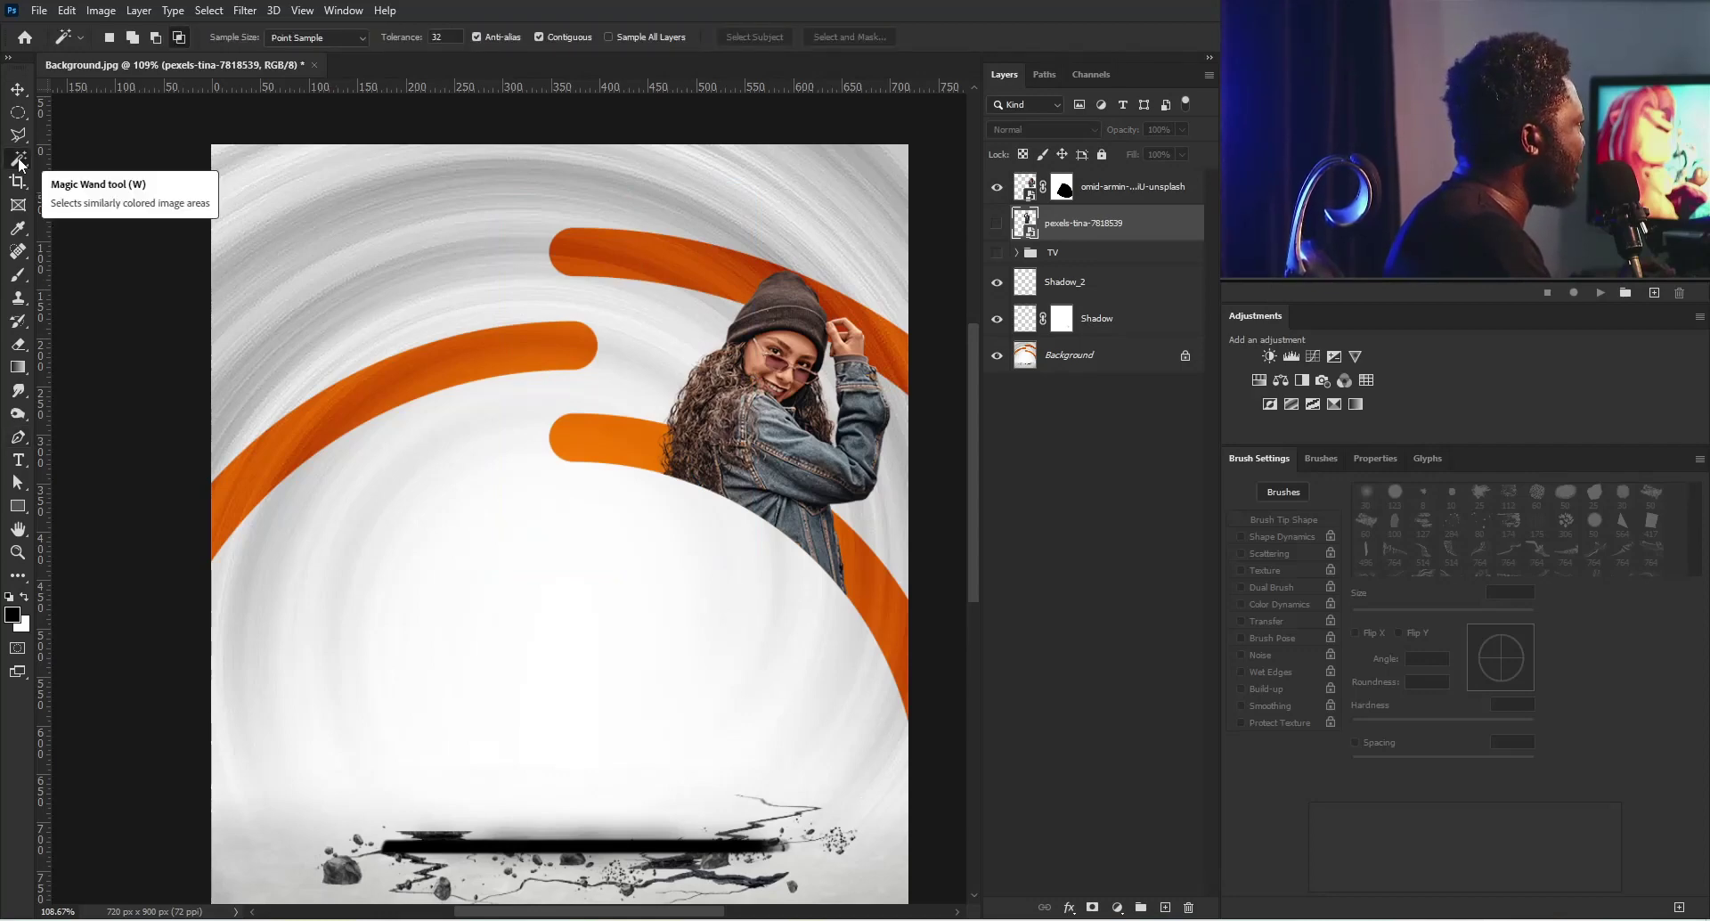
click(570, 443)
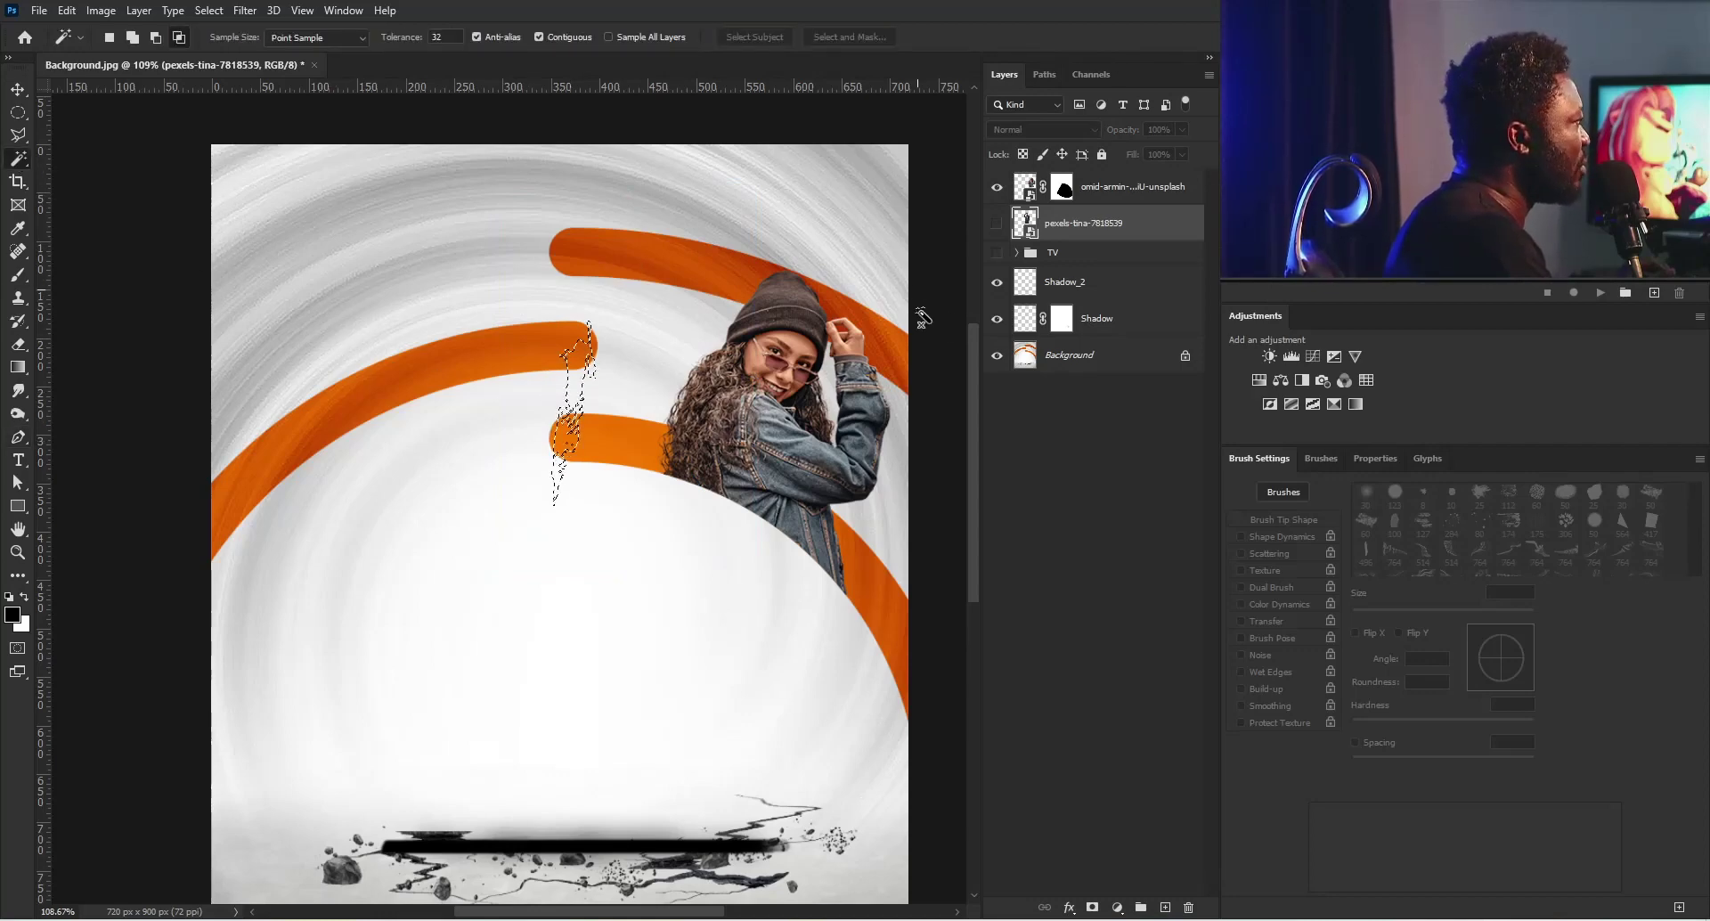
click(1081, 355)
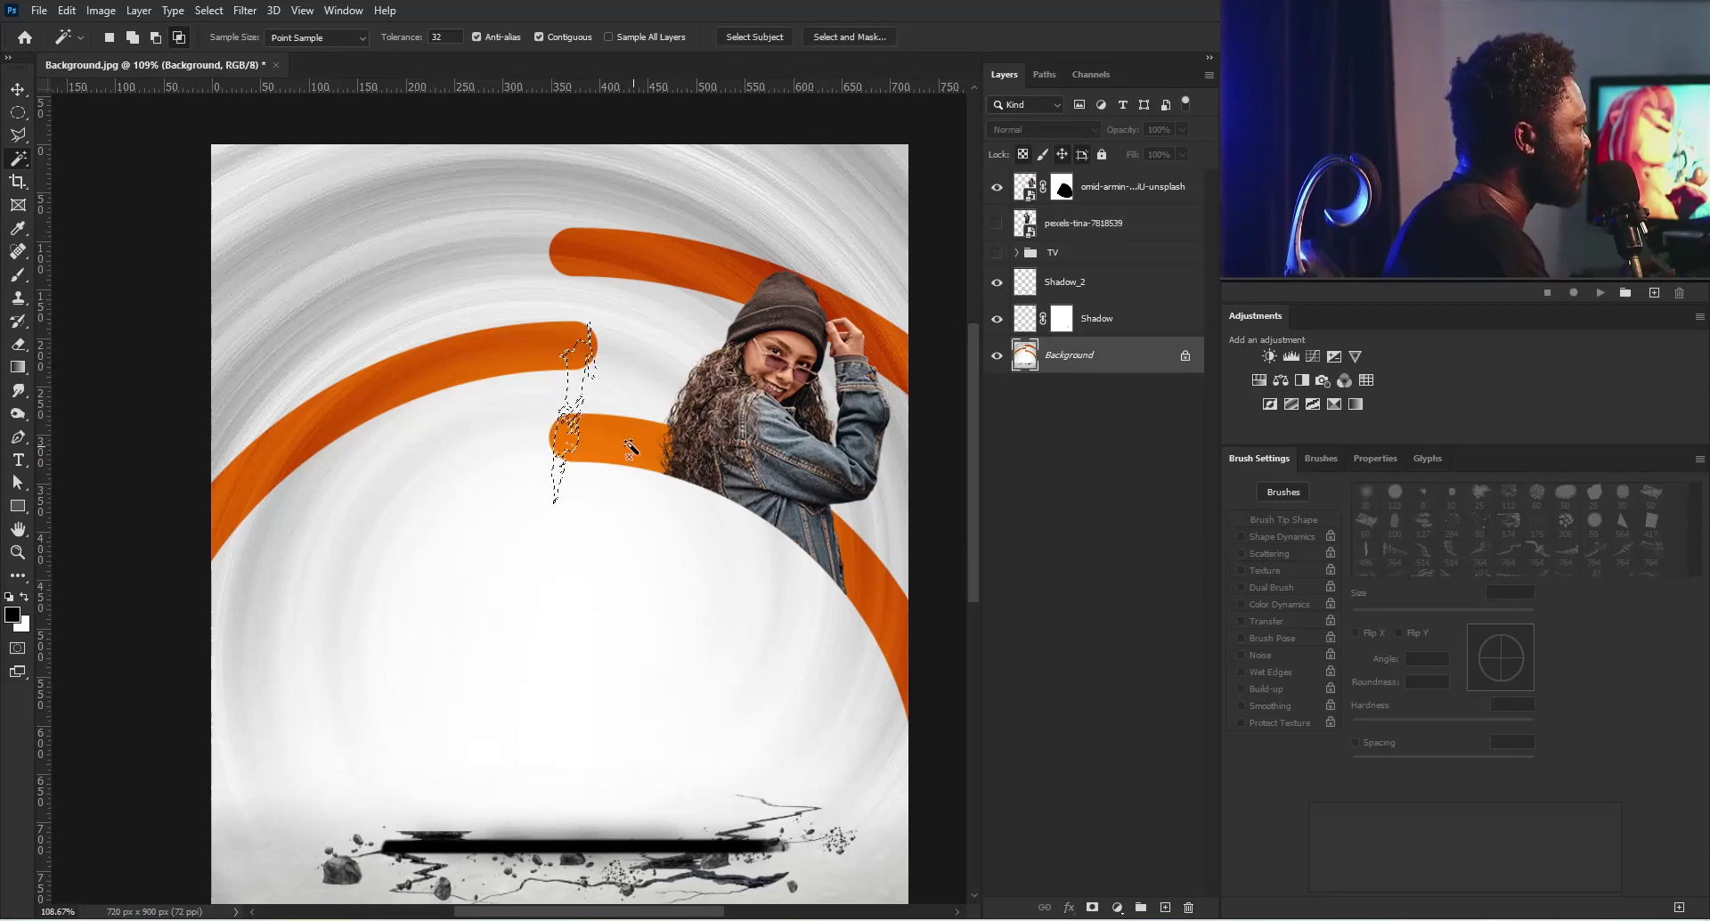
key(ctrl+d)
click(586, 435)
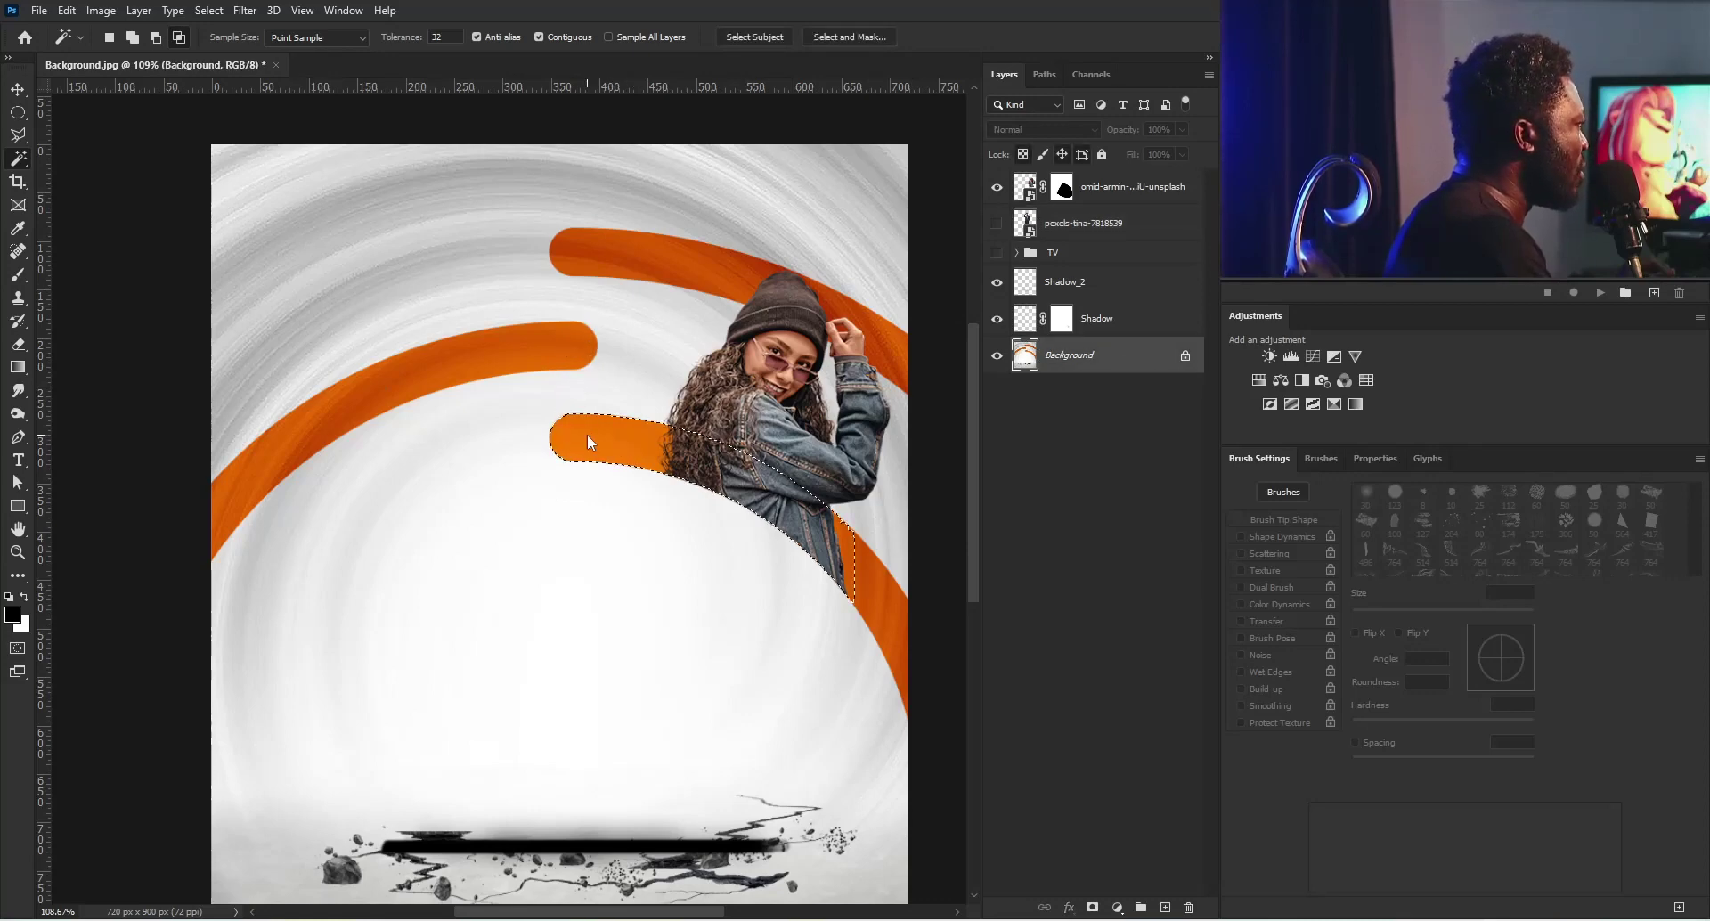
Step: Add a Polygonal Lasso area to the arc selection so it also covers the white space below the lower-right arc
click(998, 223)
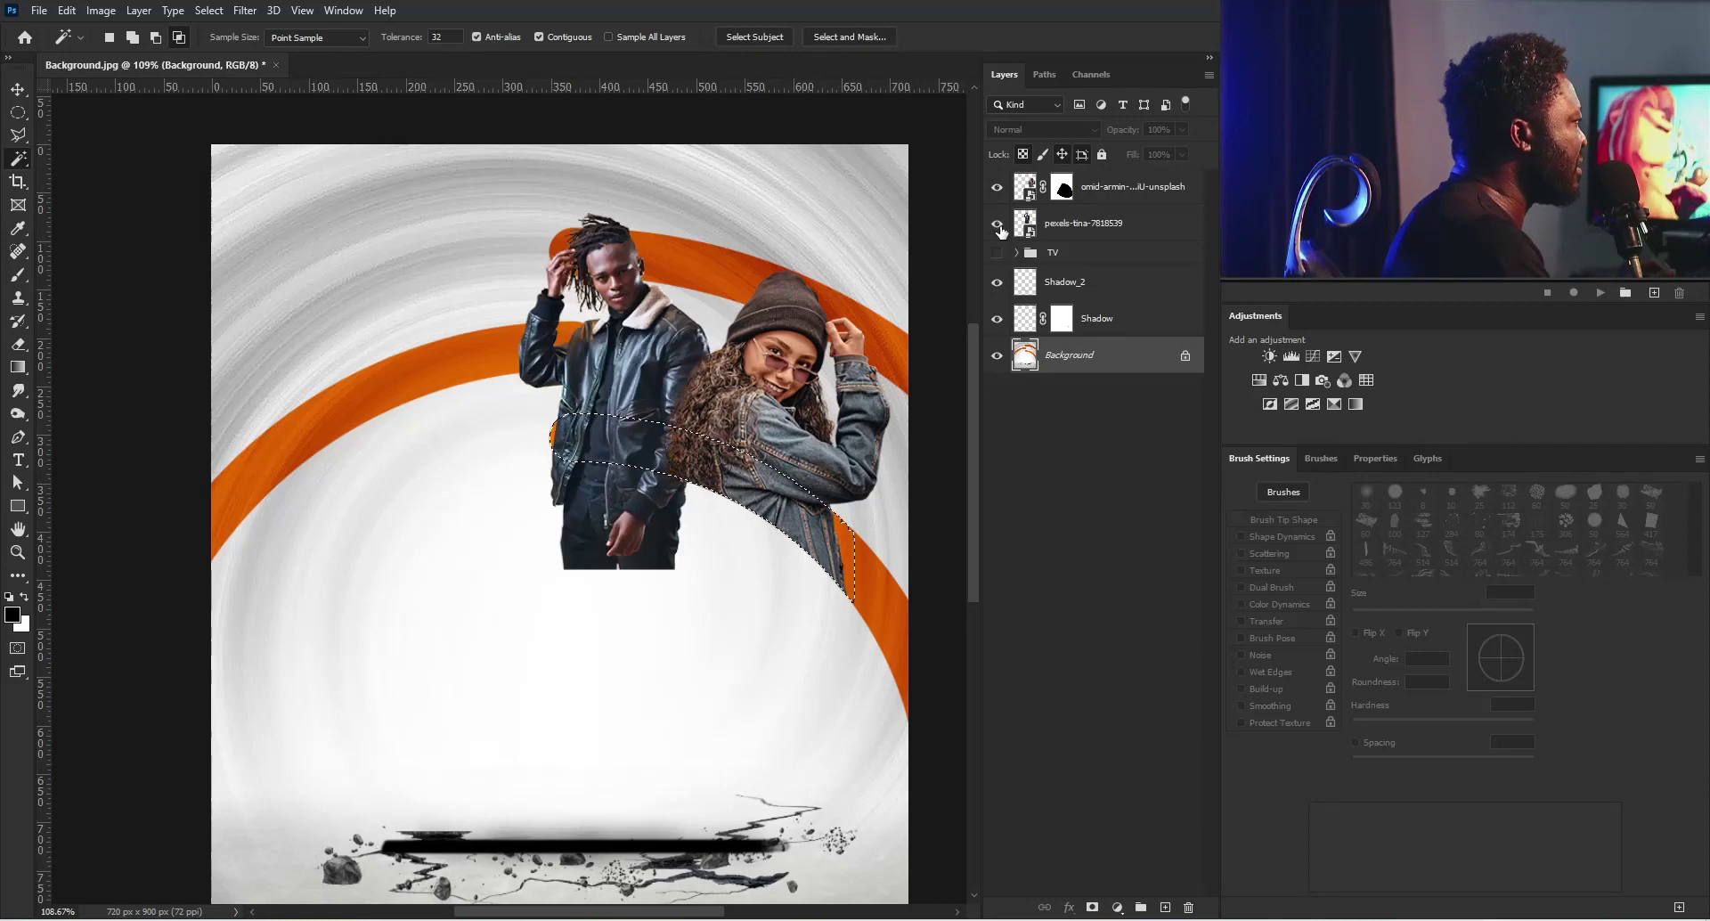
click(999, 226)
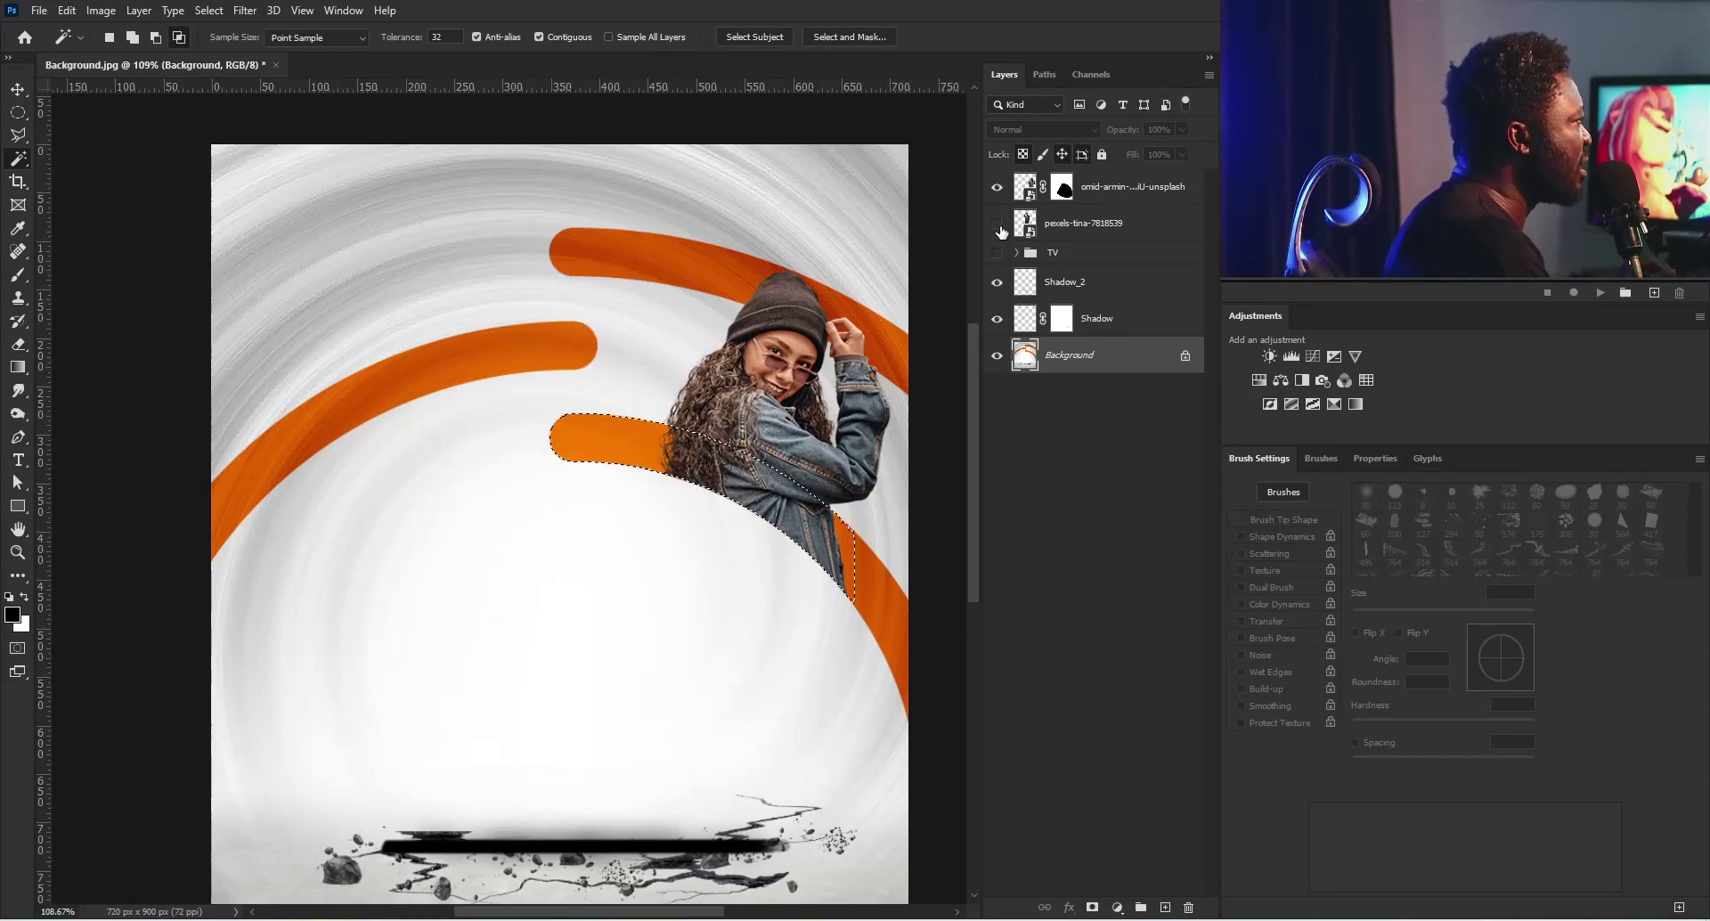
click(17, 134)
click(807, 525)
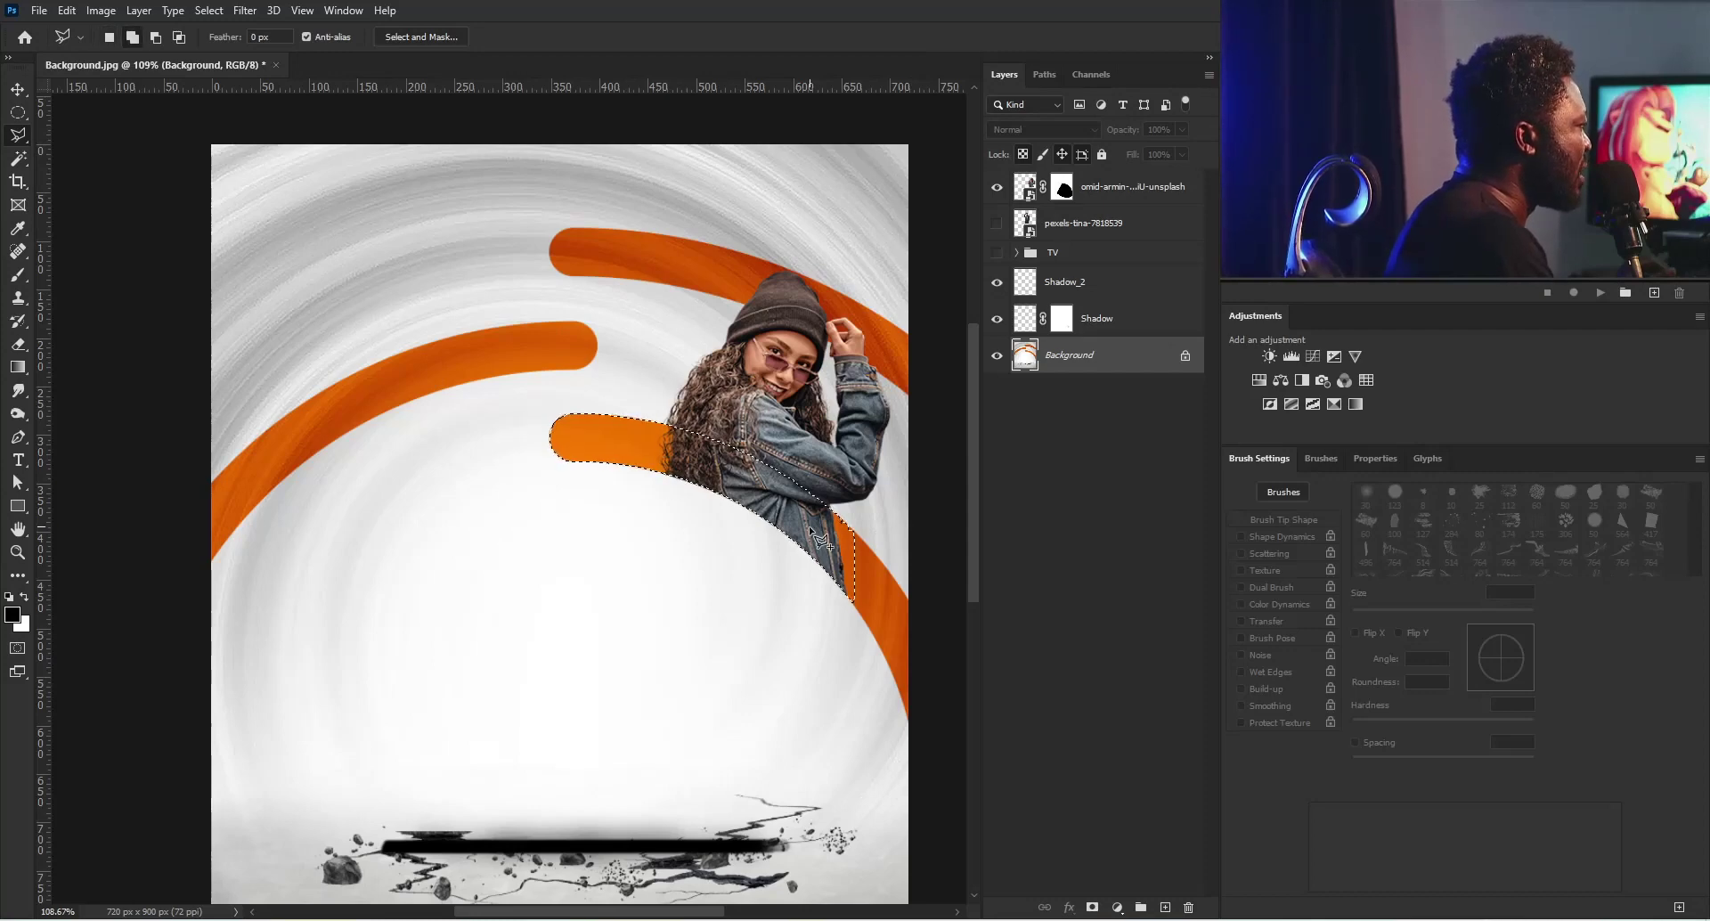
click(870, 648)
click(868, 665)
click(761, 750)
click(443, 791)
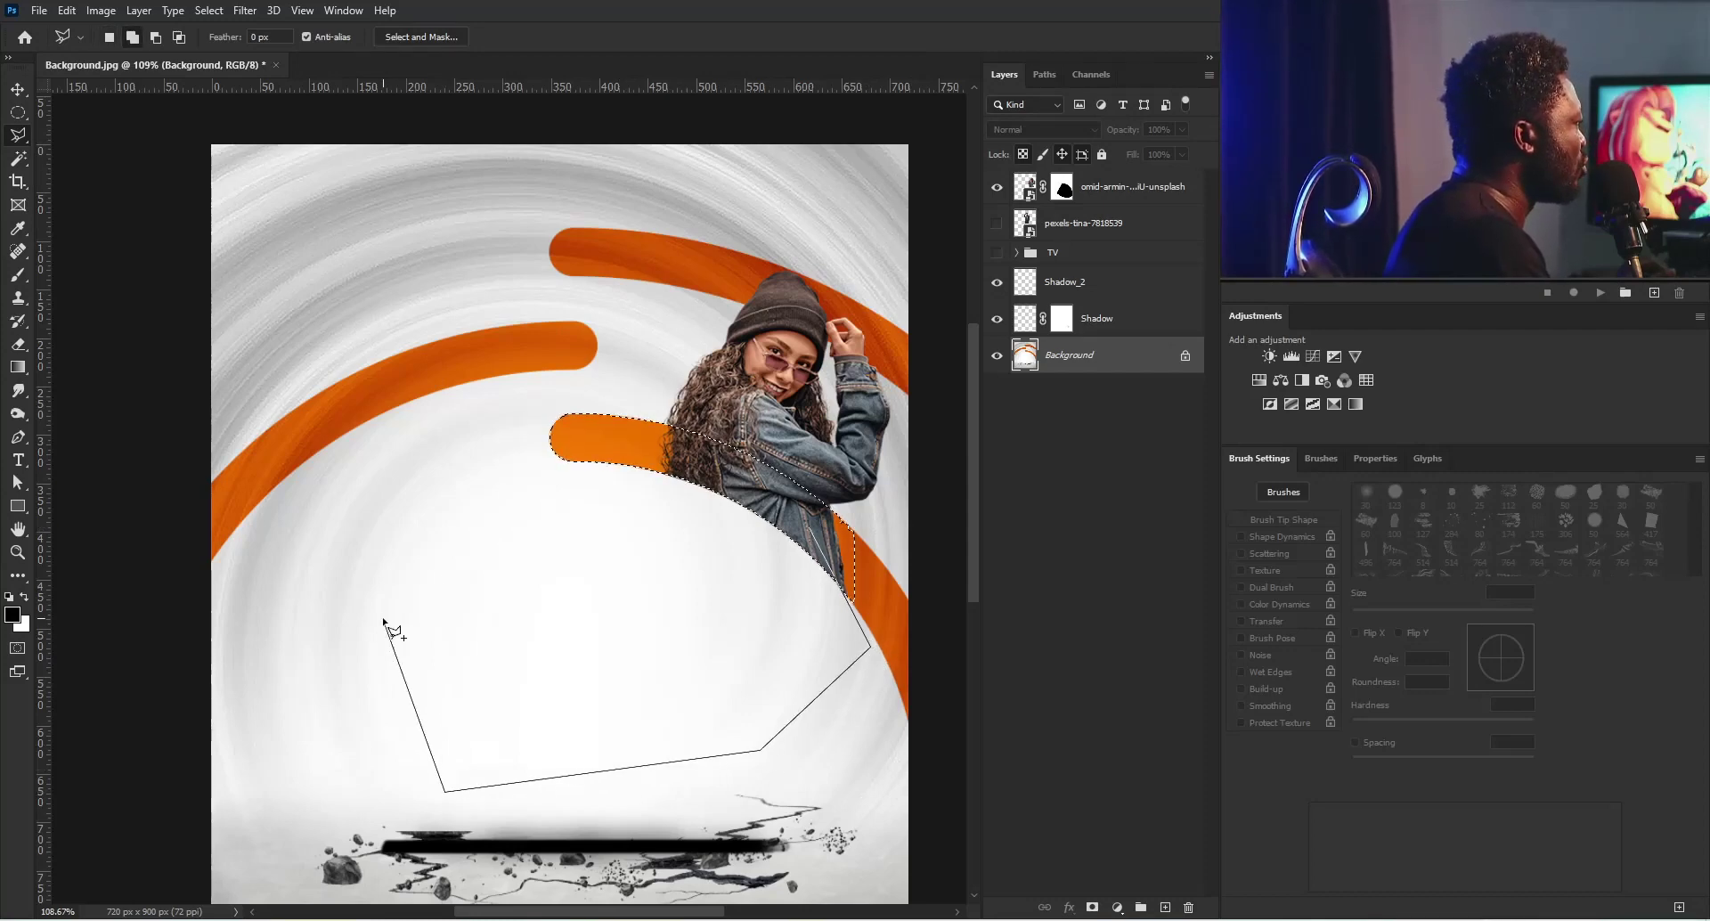
click(383, 618)
click(482, 531)
click(555, 439)
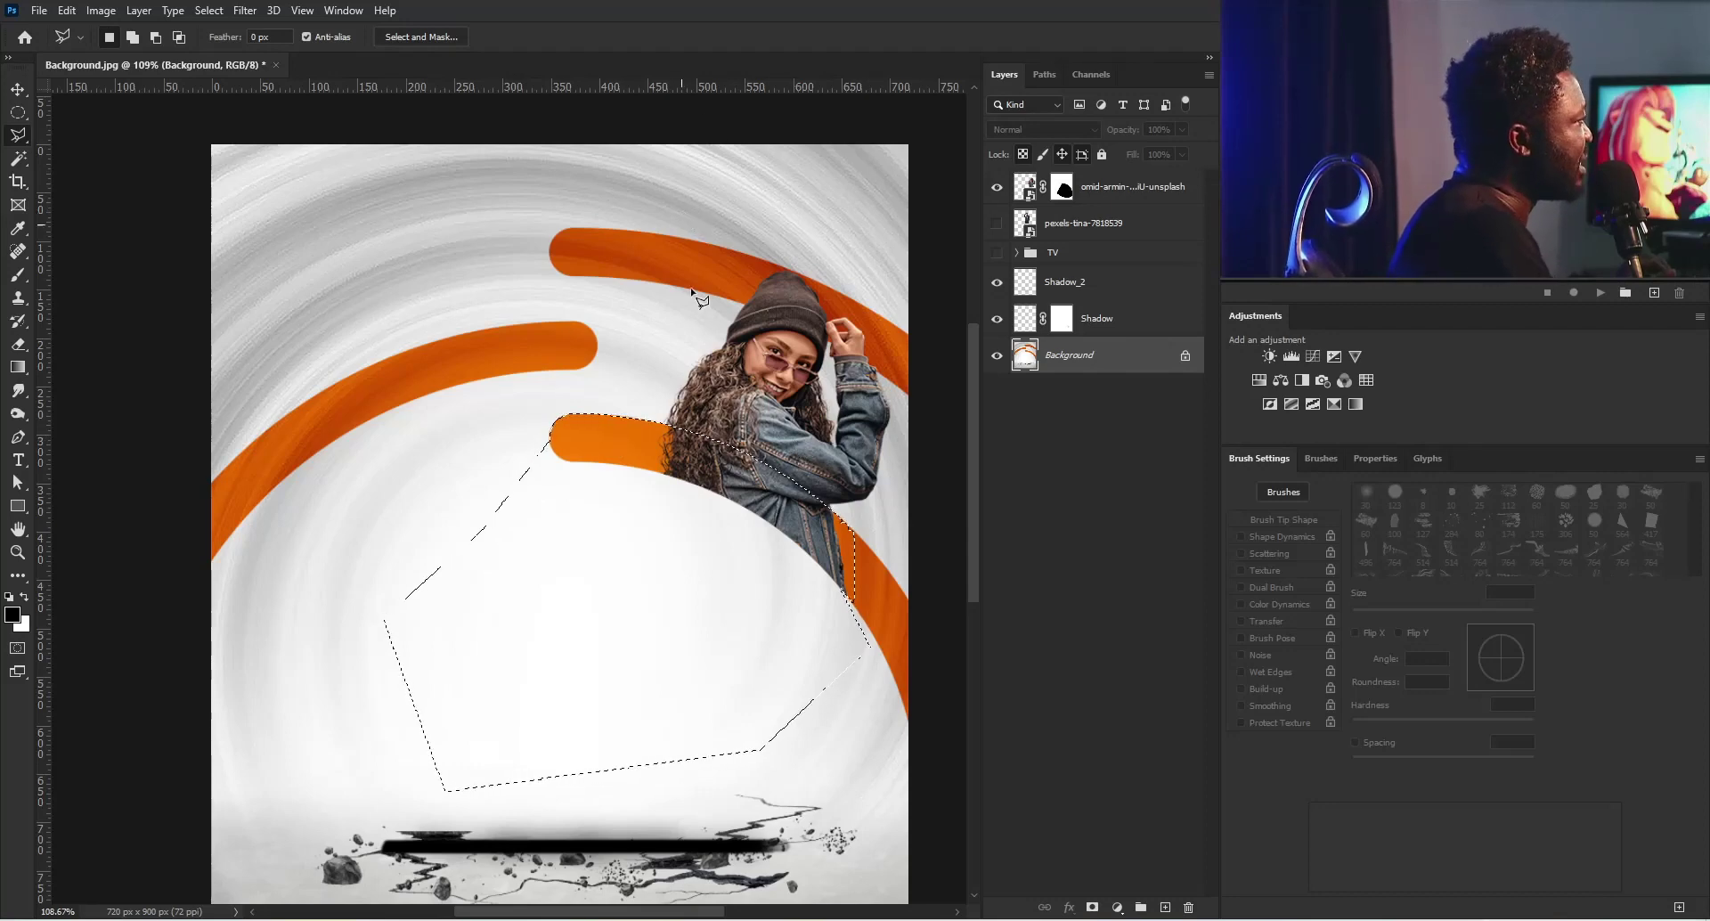
Step: Show the leather-jacket man's layer and add an inverted mask from the selection to hide his body behind the arc
click(1065, 227)
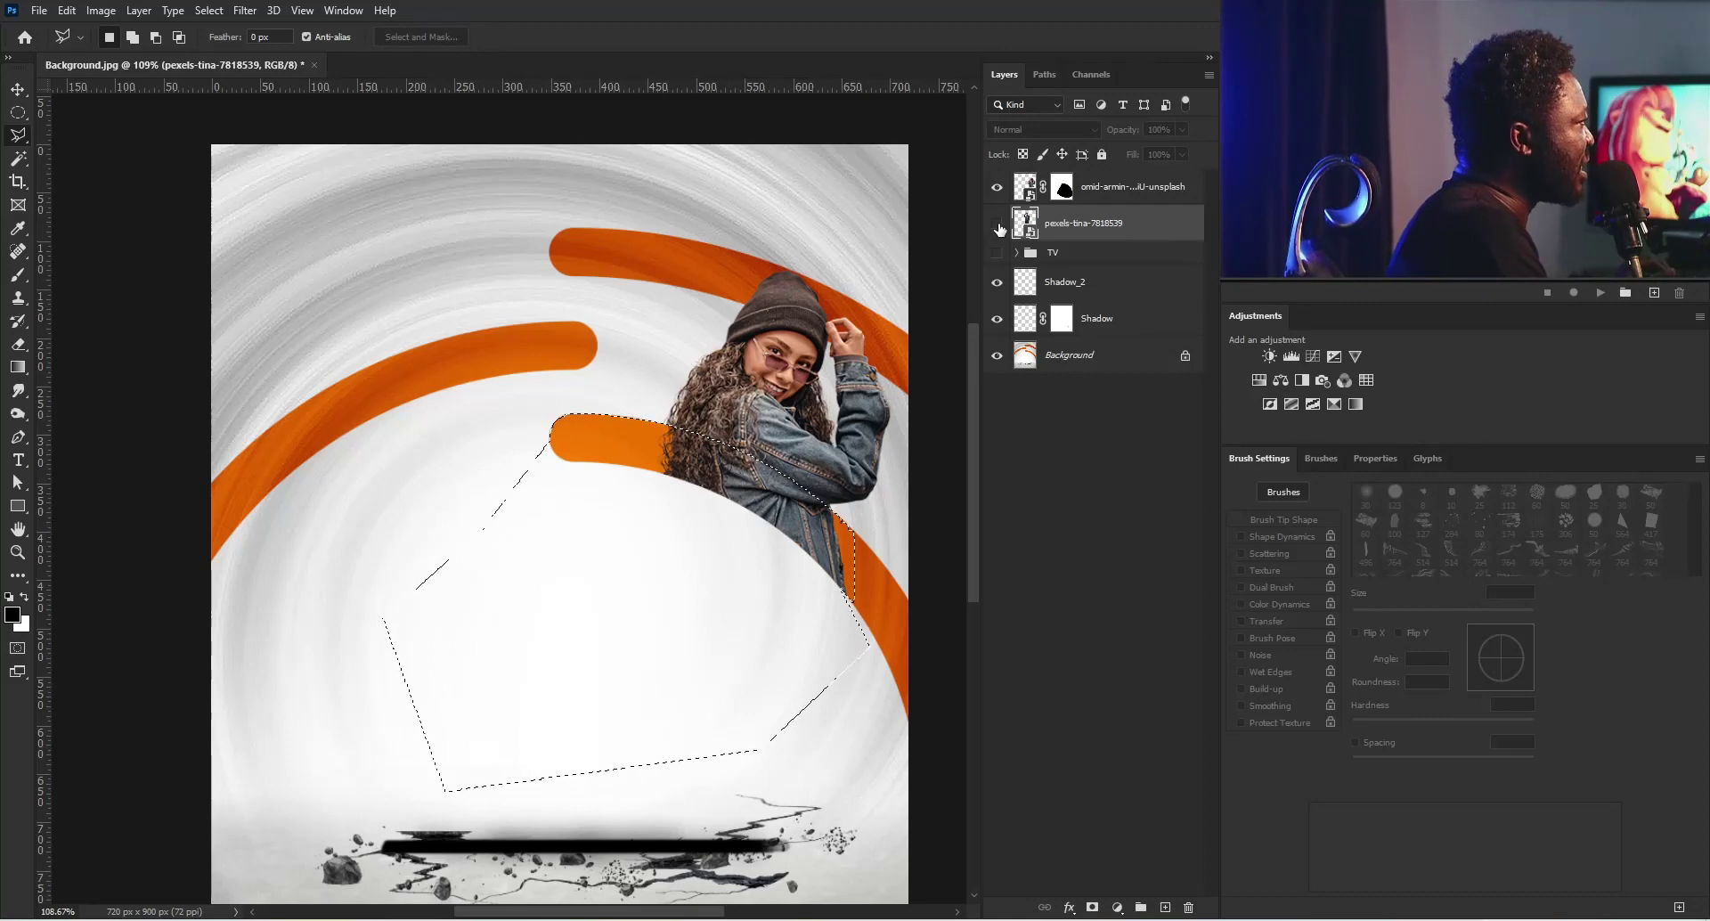
click(997, 224)
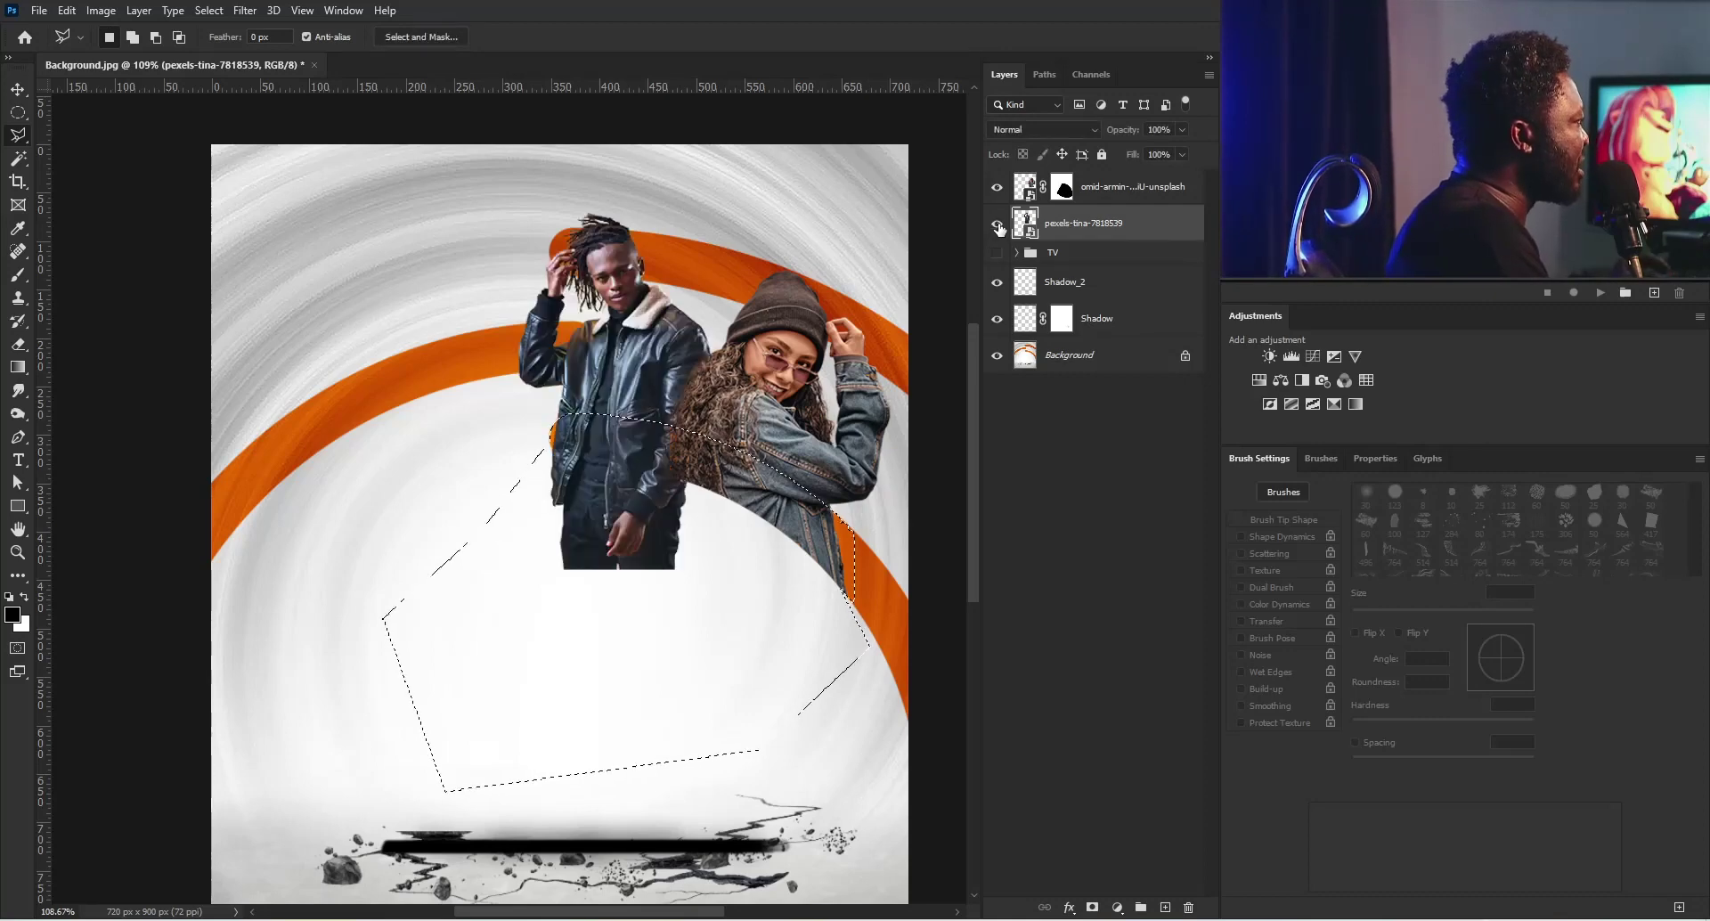
click(1093, 907)
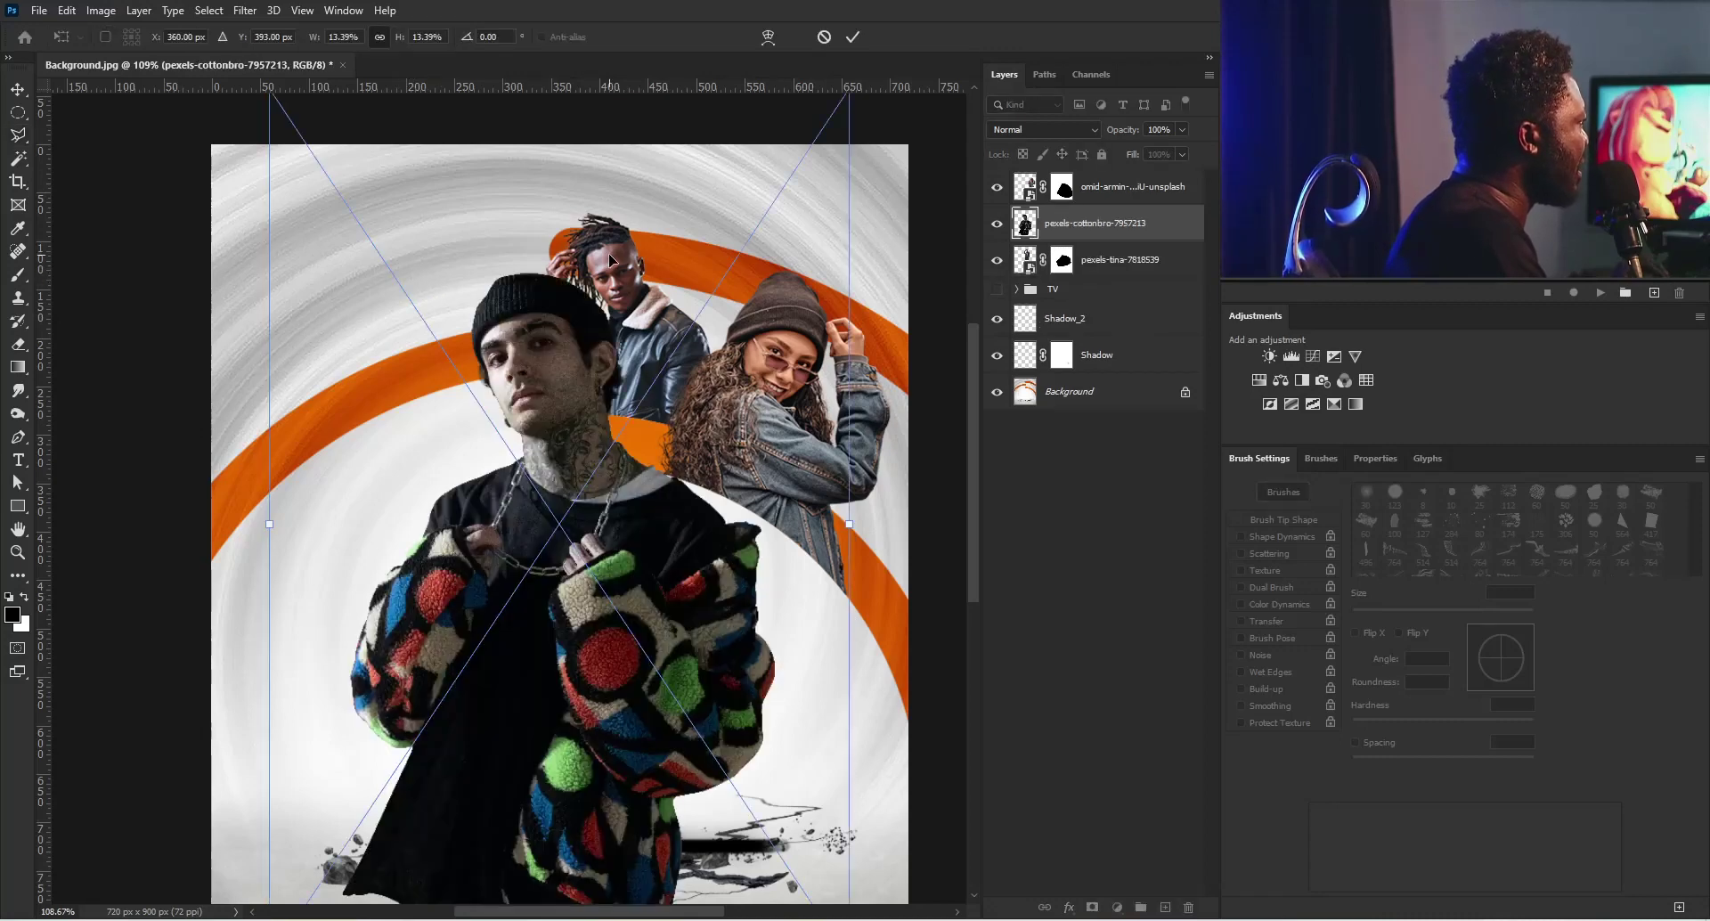
Step: Scale the placed cutout of the man in the colourful patterned jacket to about 5% and position him beside the leather-jacket man
drag(808, 147, 637, 370)
drag(635, 446, 570, 163)
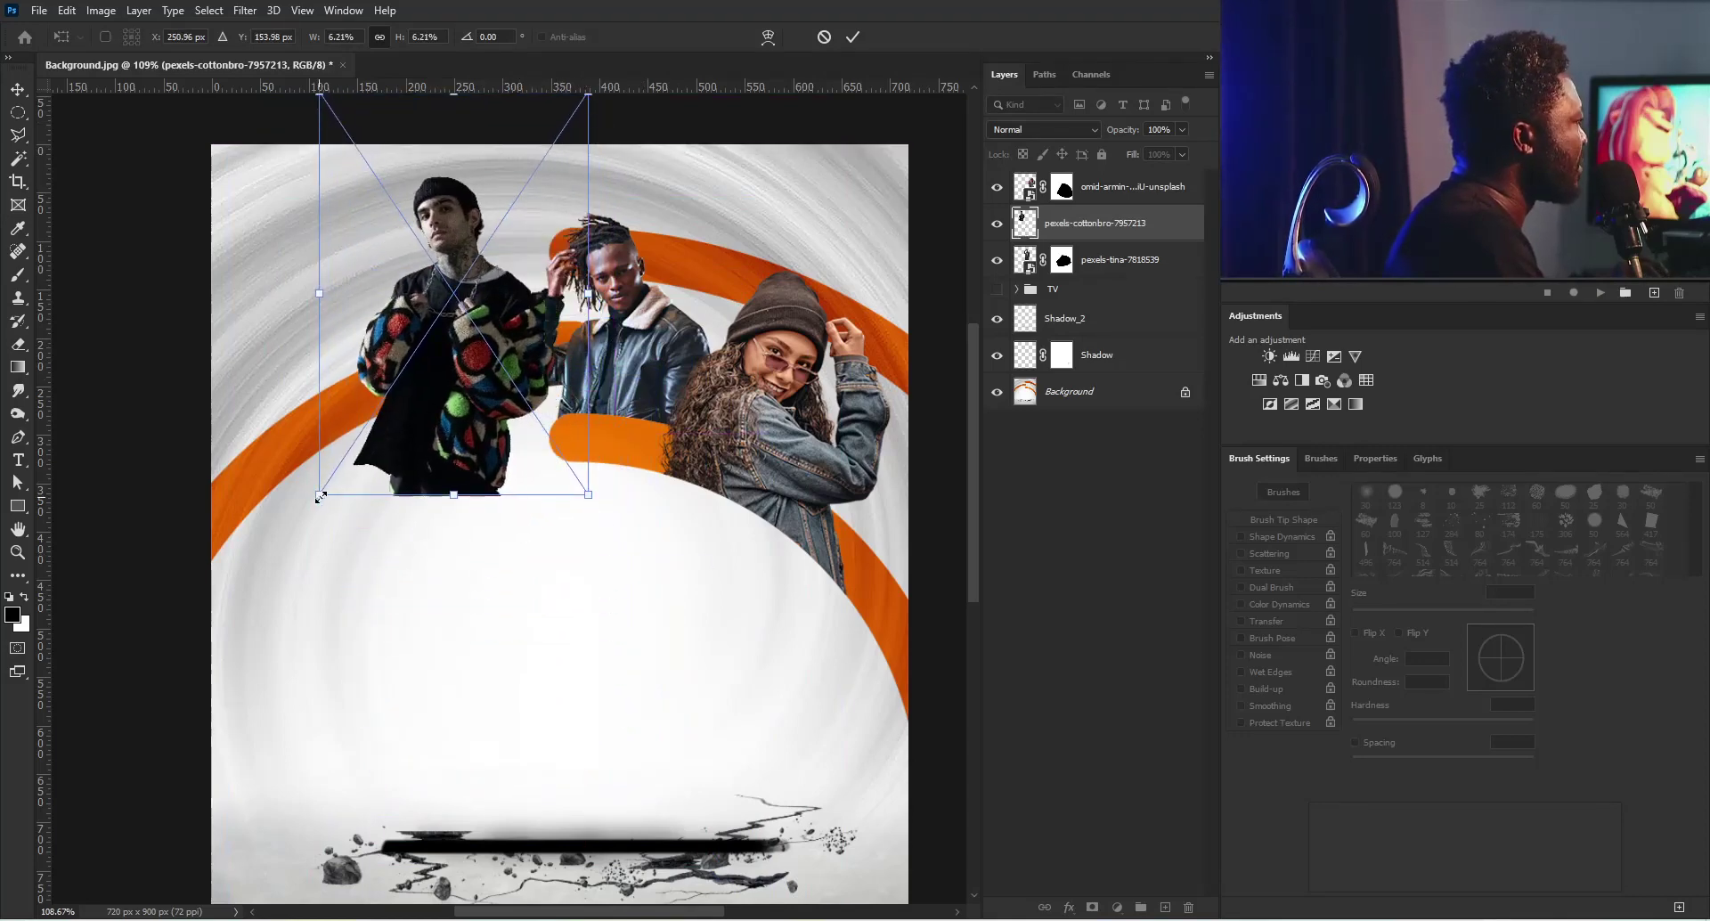
drag(320, 496, 347, 455)
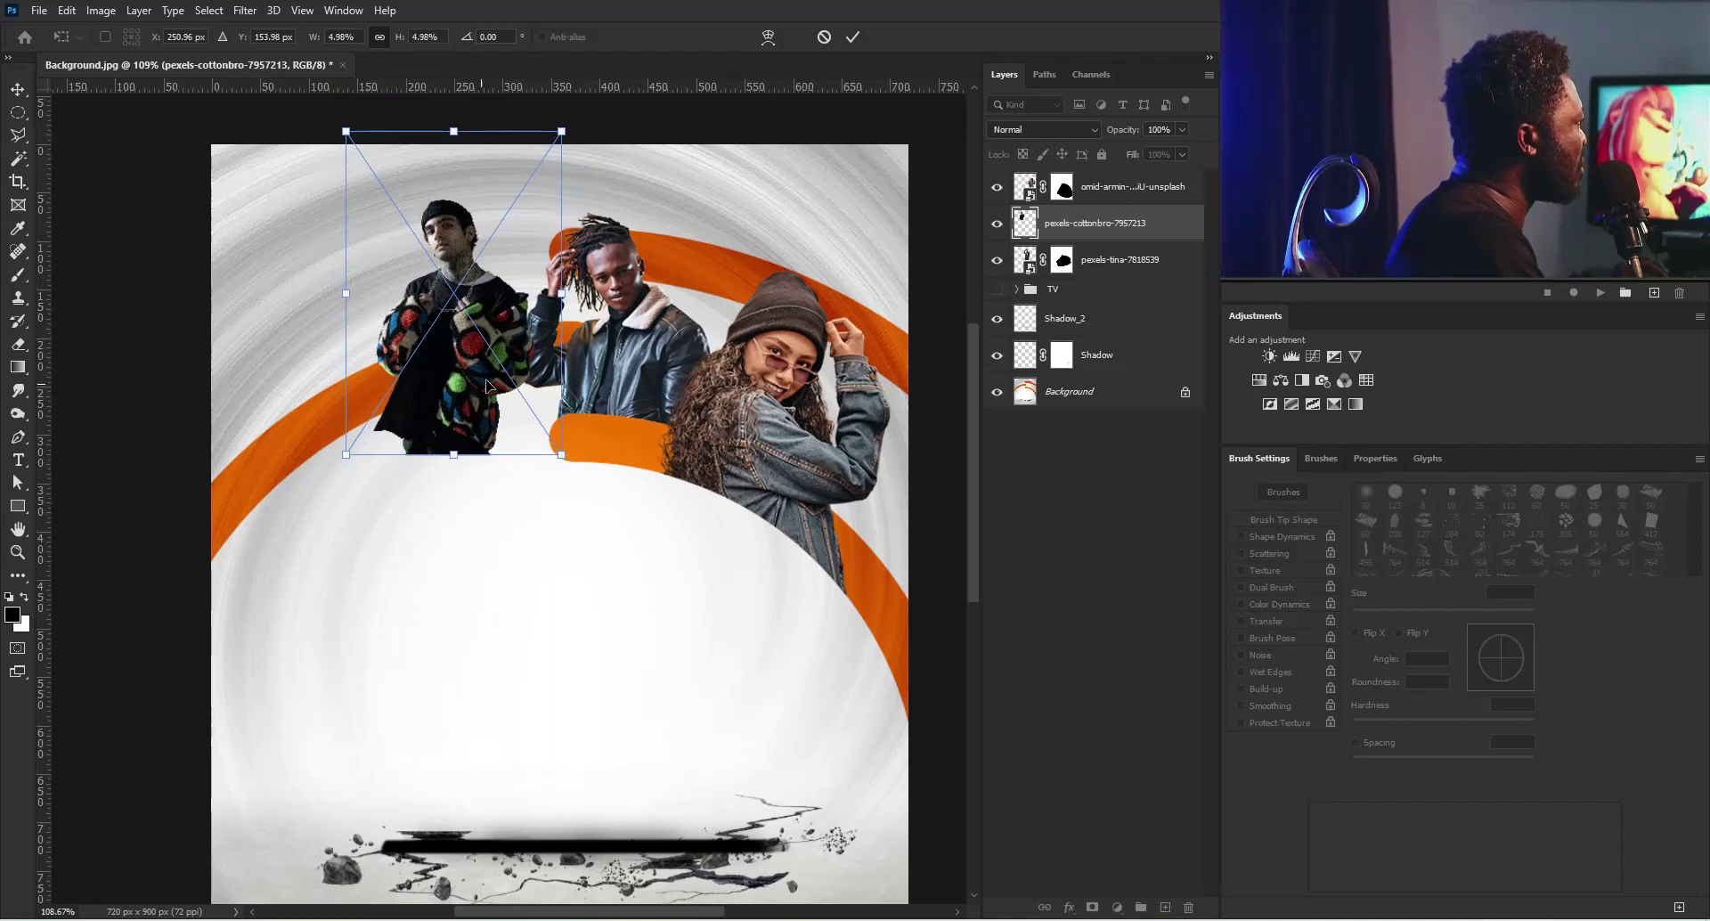
drag(488, 385, 497, 382)
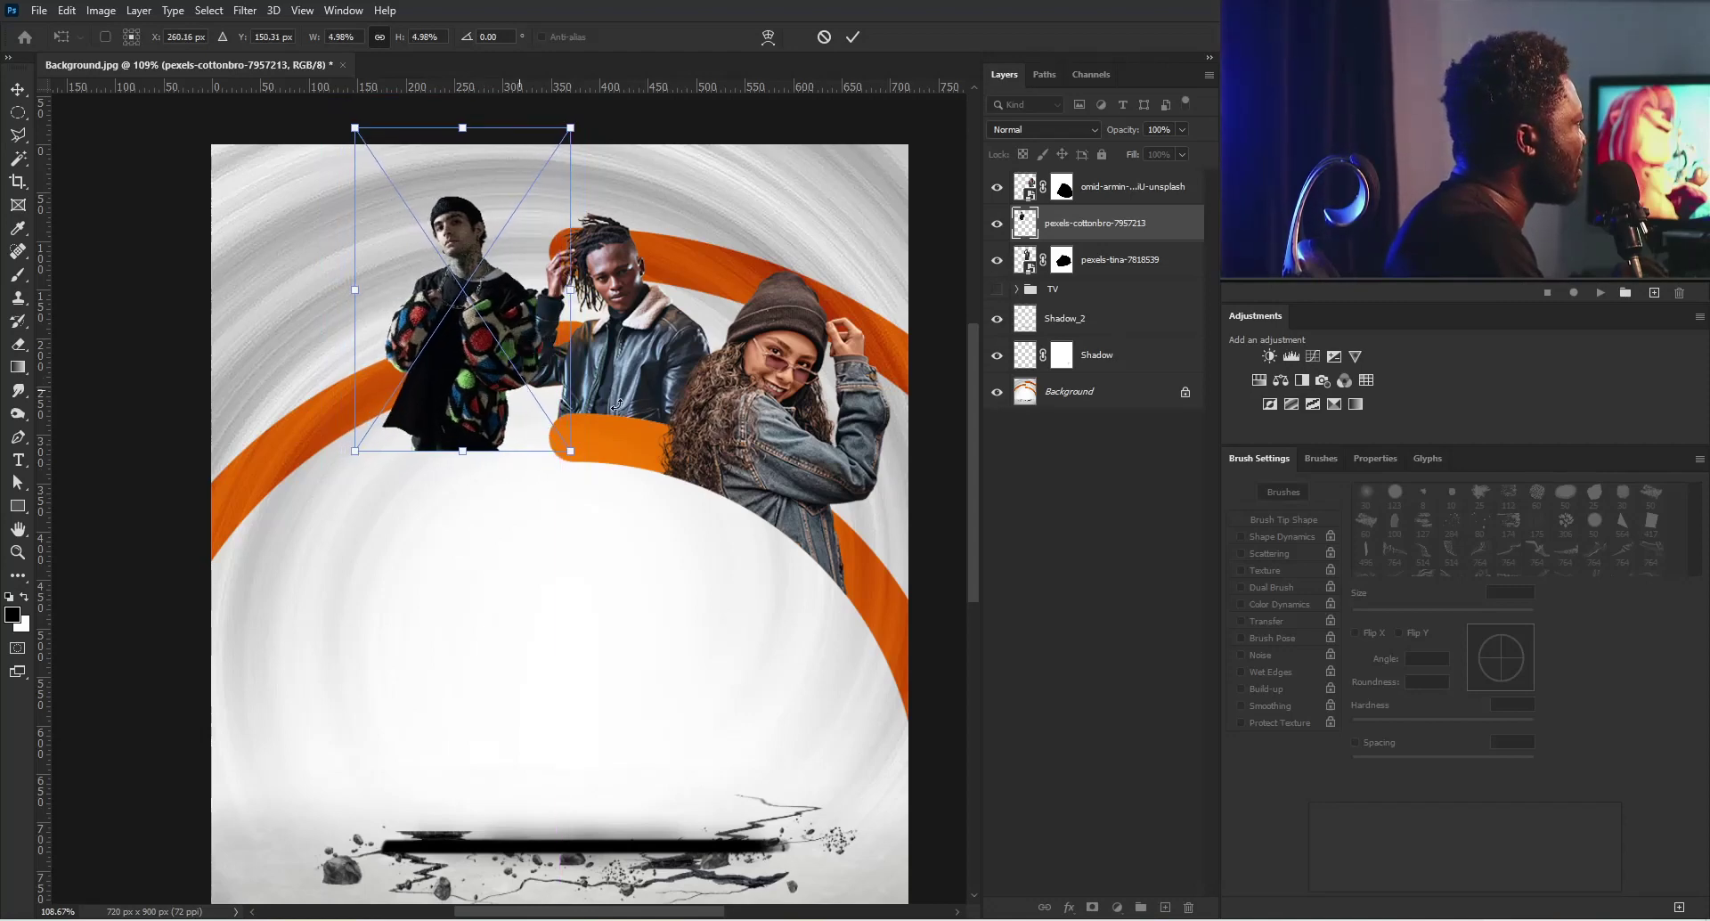
key(Return)
key(l)
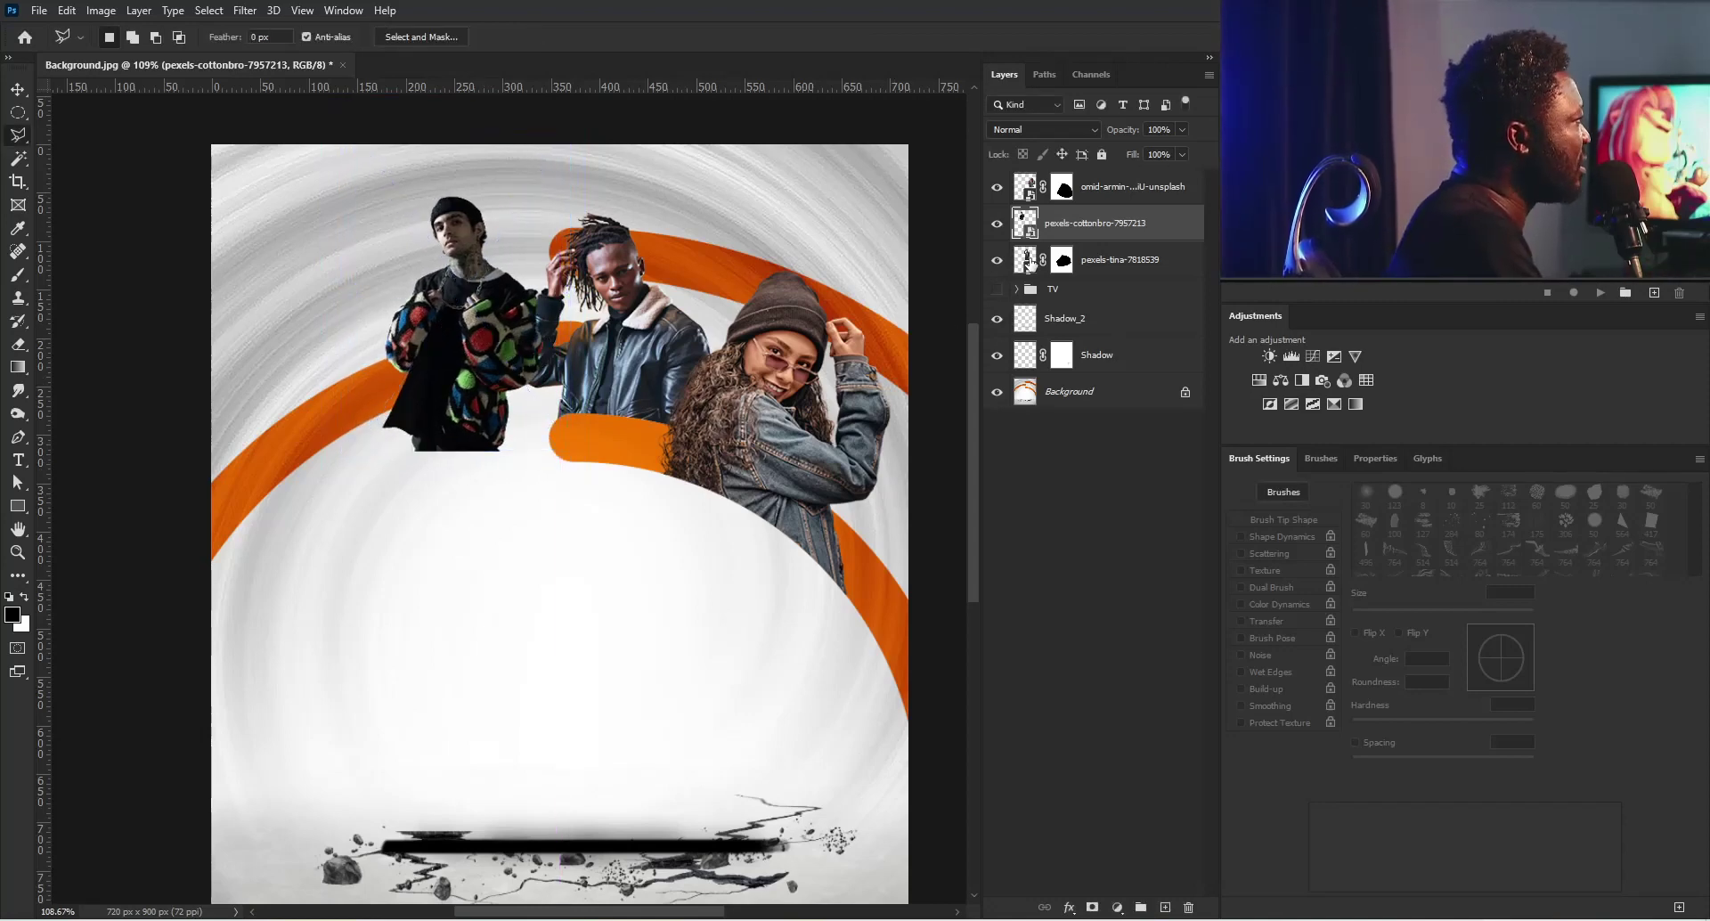
Step: Put the patterned-jacket man's layer beneath the leather-jacket man's and move him slightly up and closer to him
drag(1084, 236, 1081, 271)
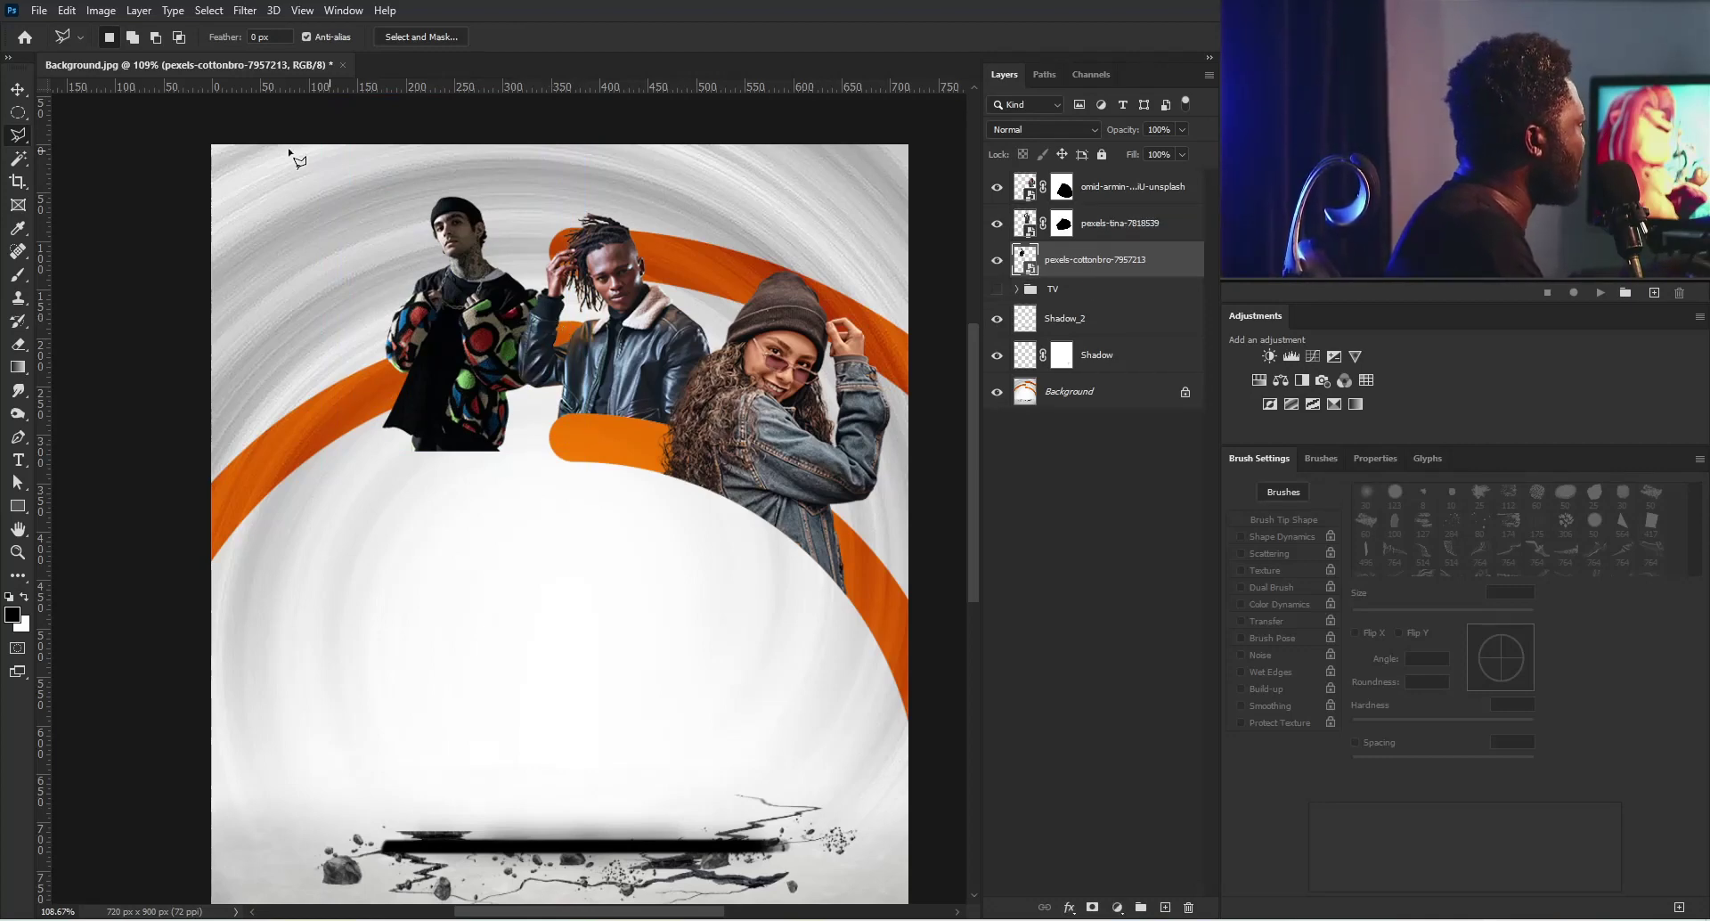
key(v)
drag(470, 350, 496, 339)
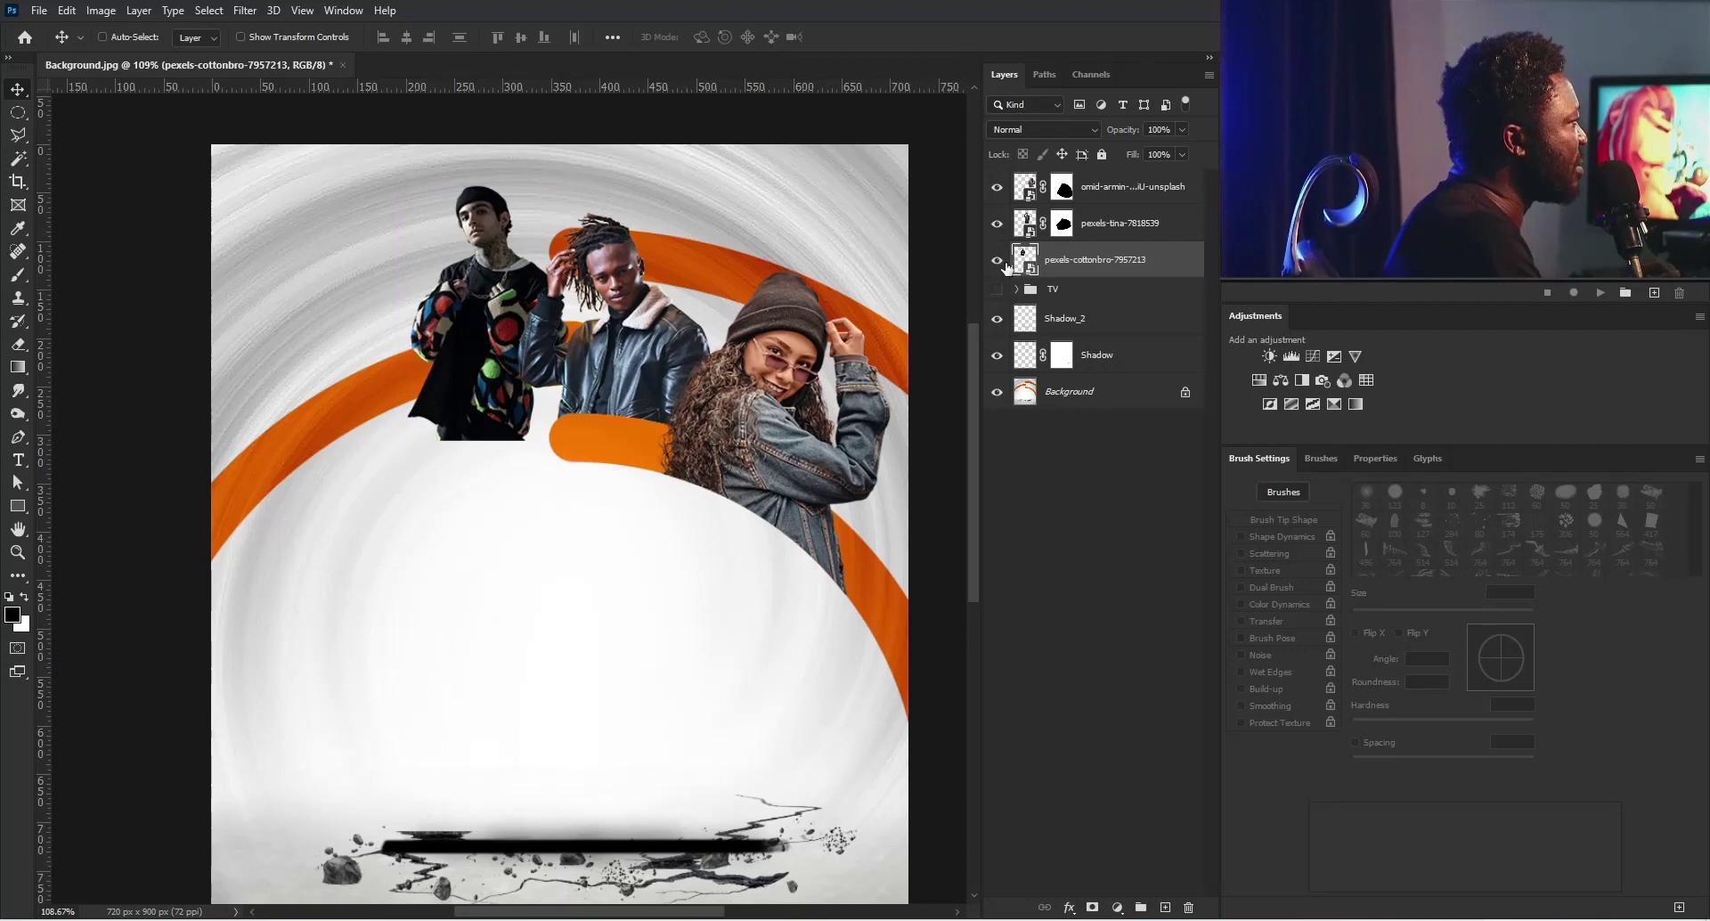
Step: Select the left orange arc on the Background layer with the Magic Wand, hiding both men's layers meanwhile and showing them again
click(998, 260)
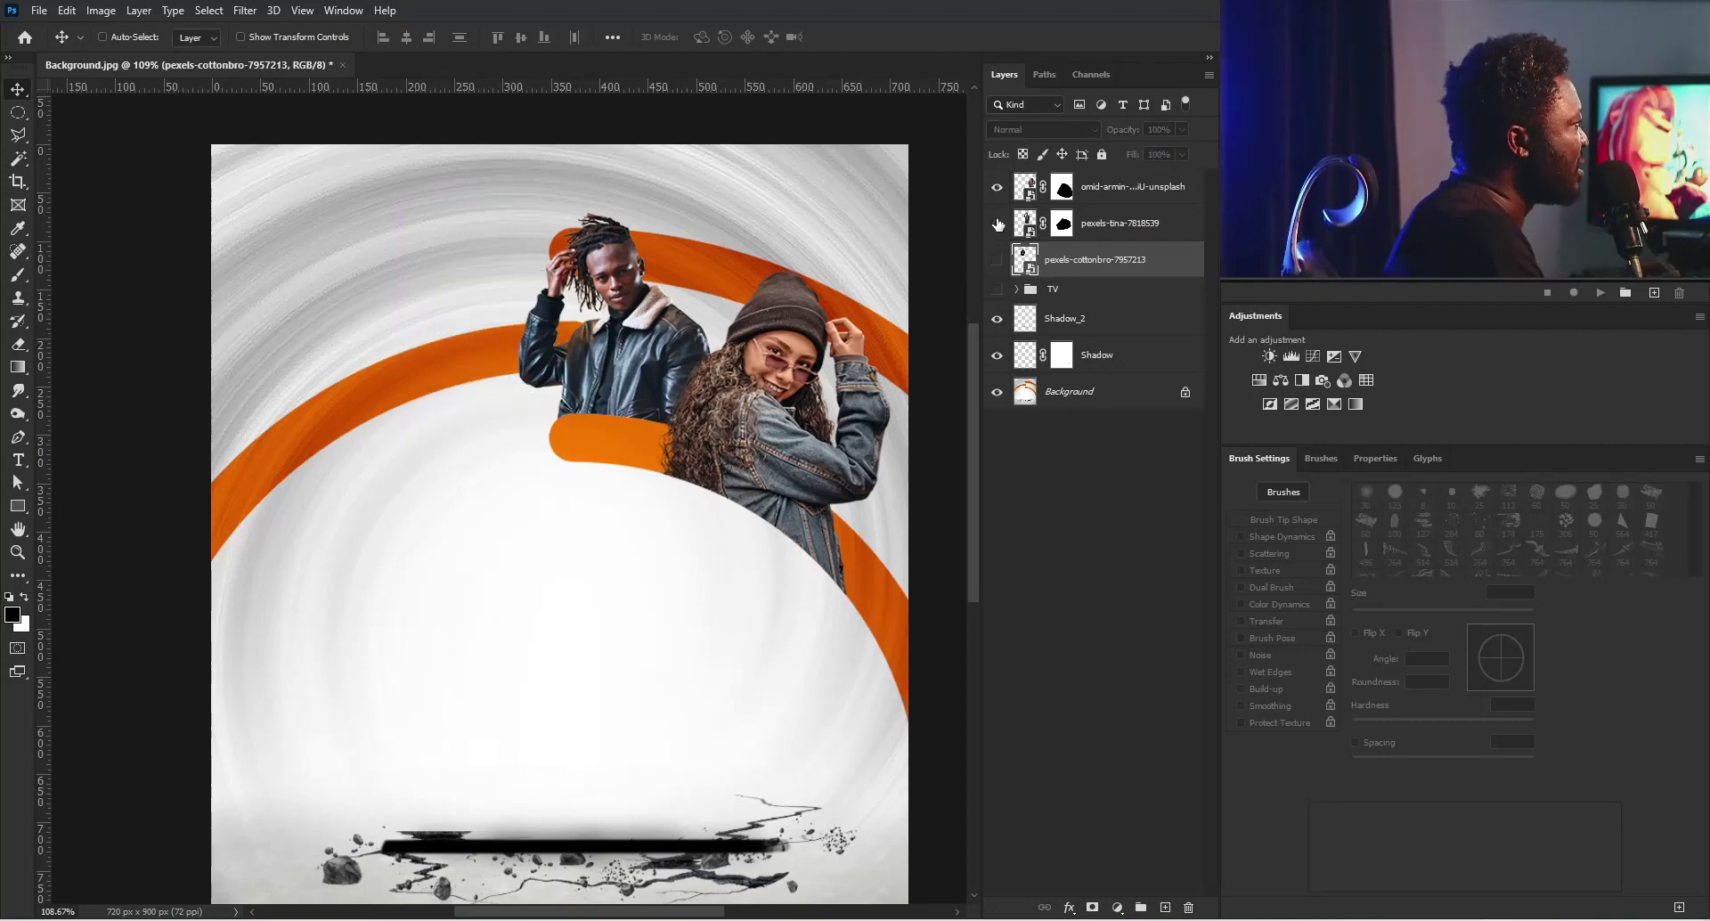
click(997, 224)
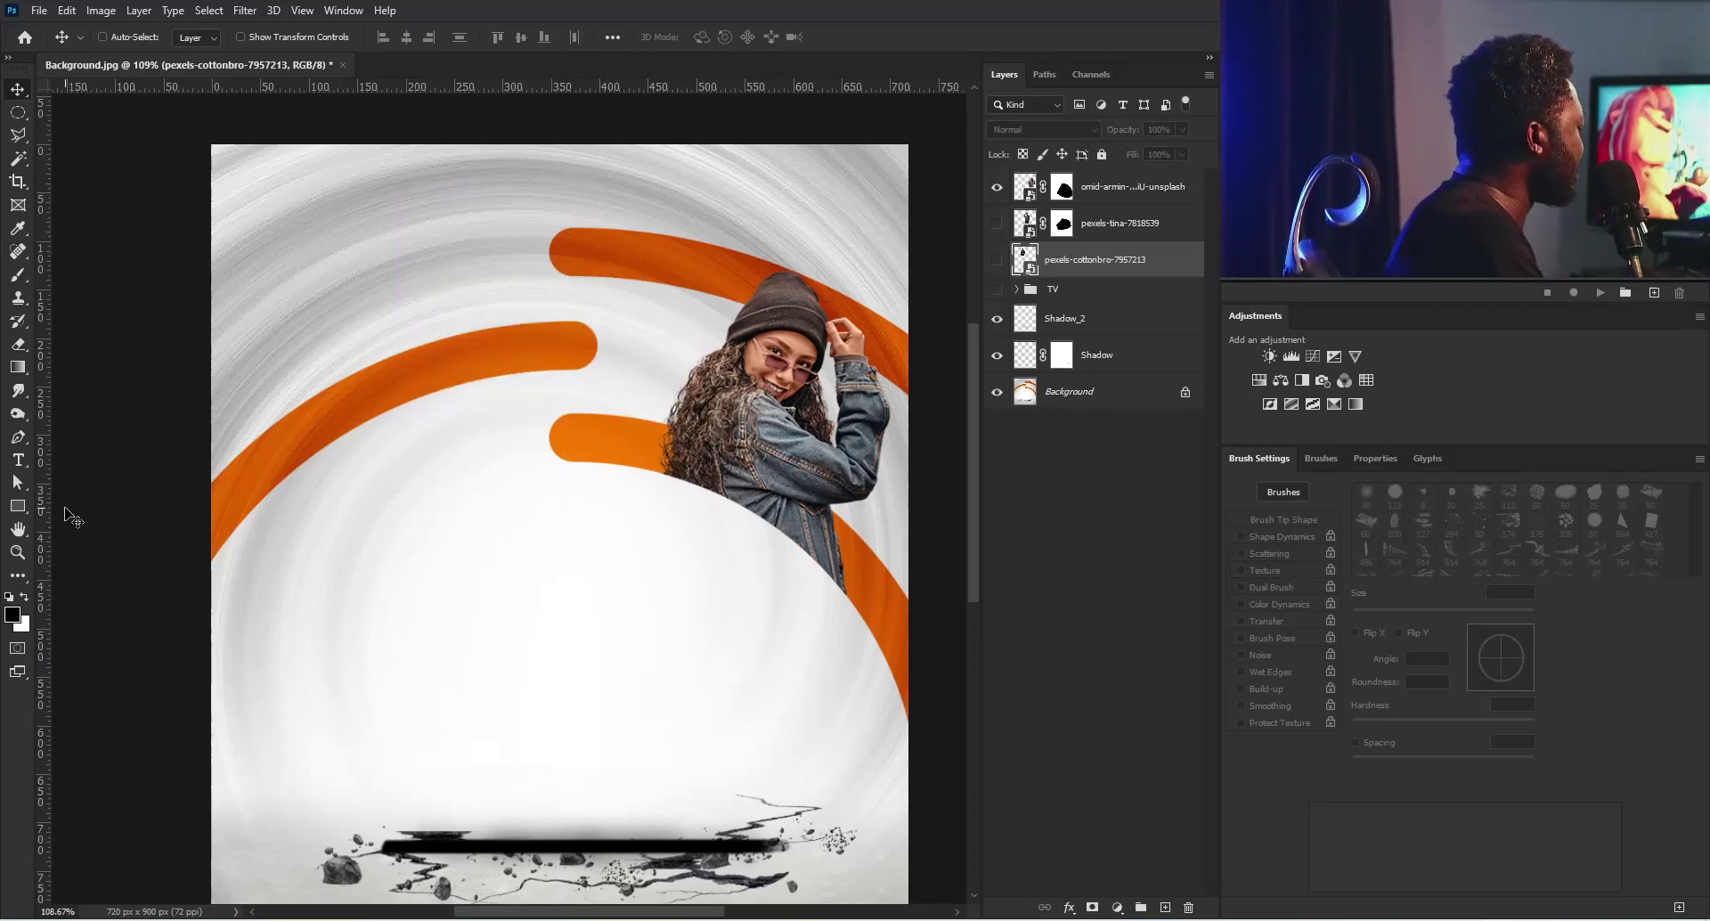
click(22, 162)
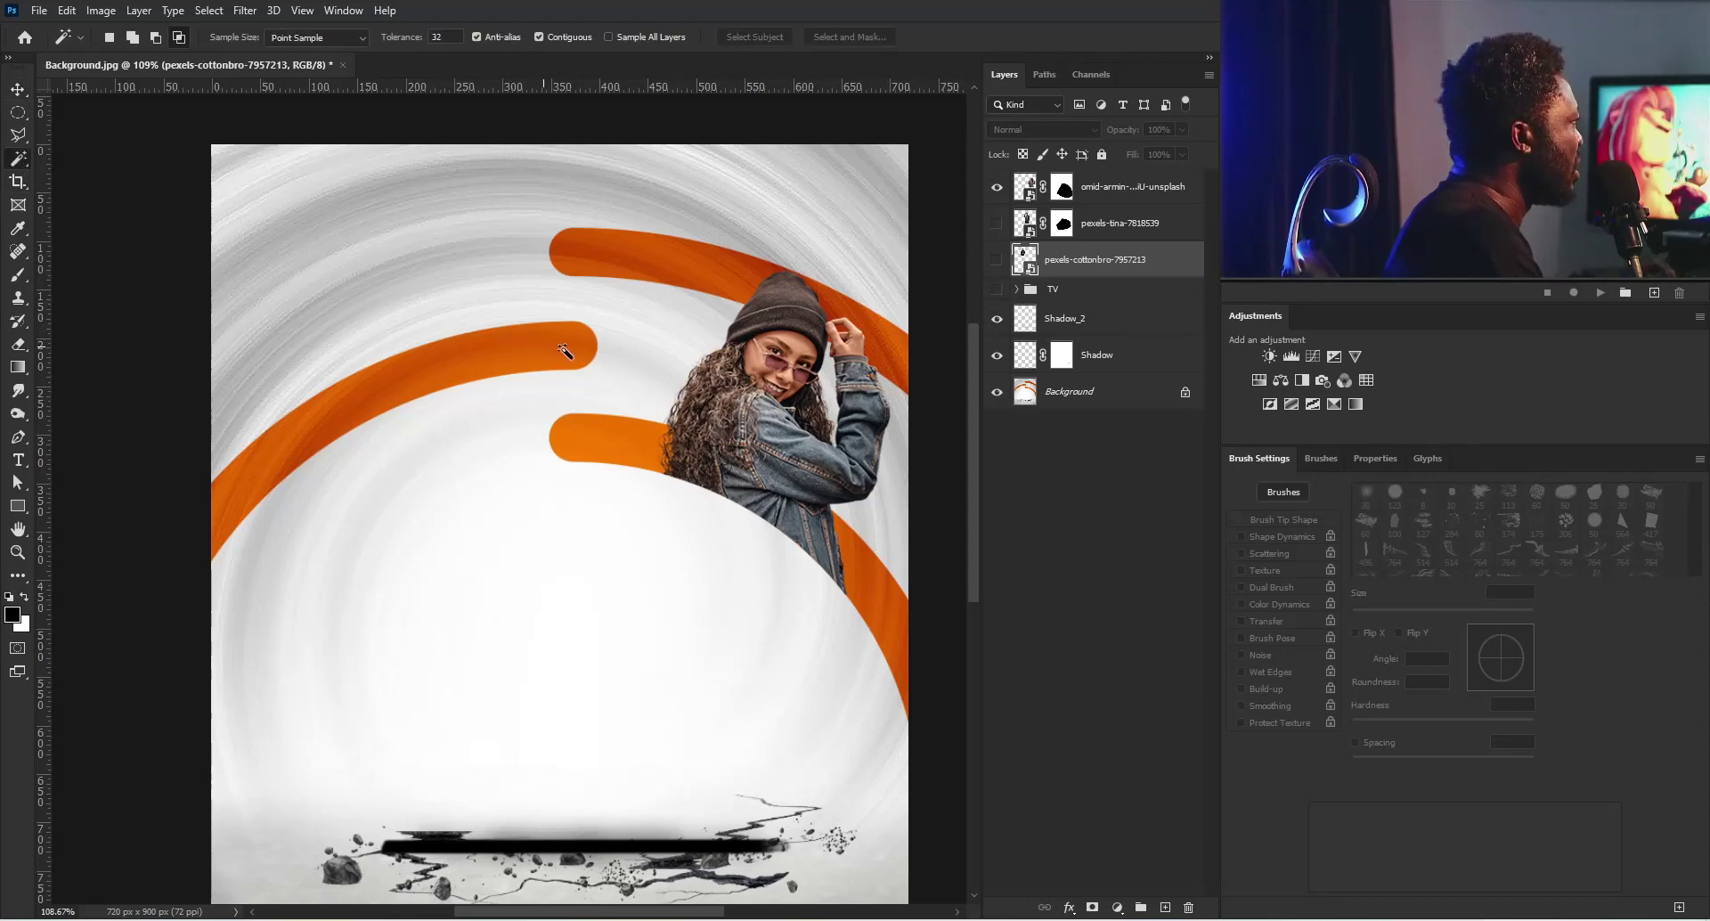
click(1061, 400)
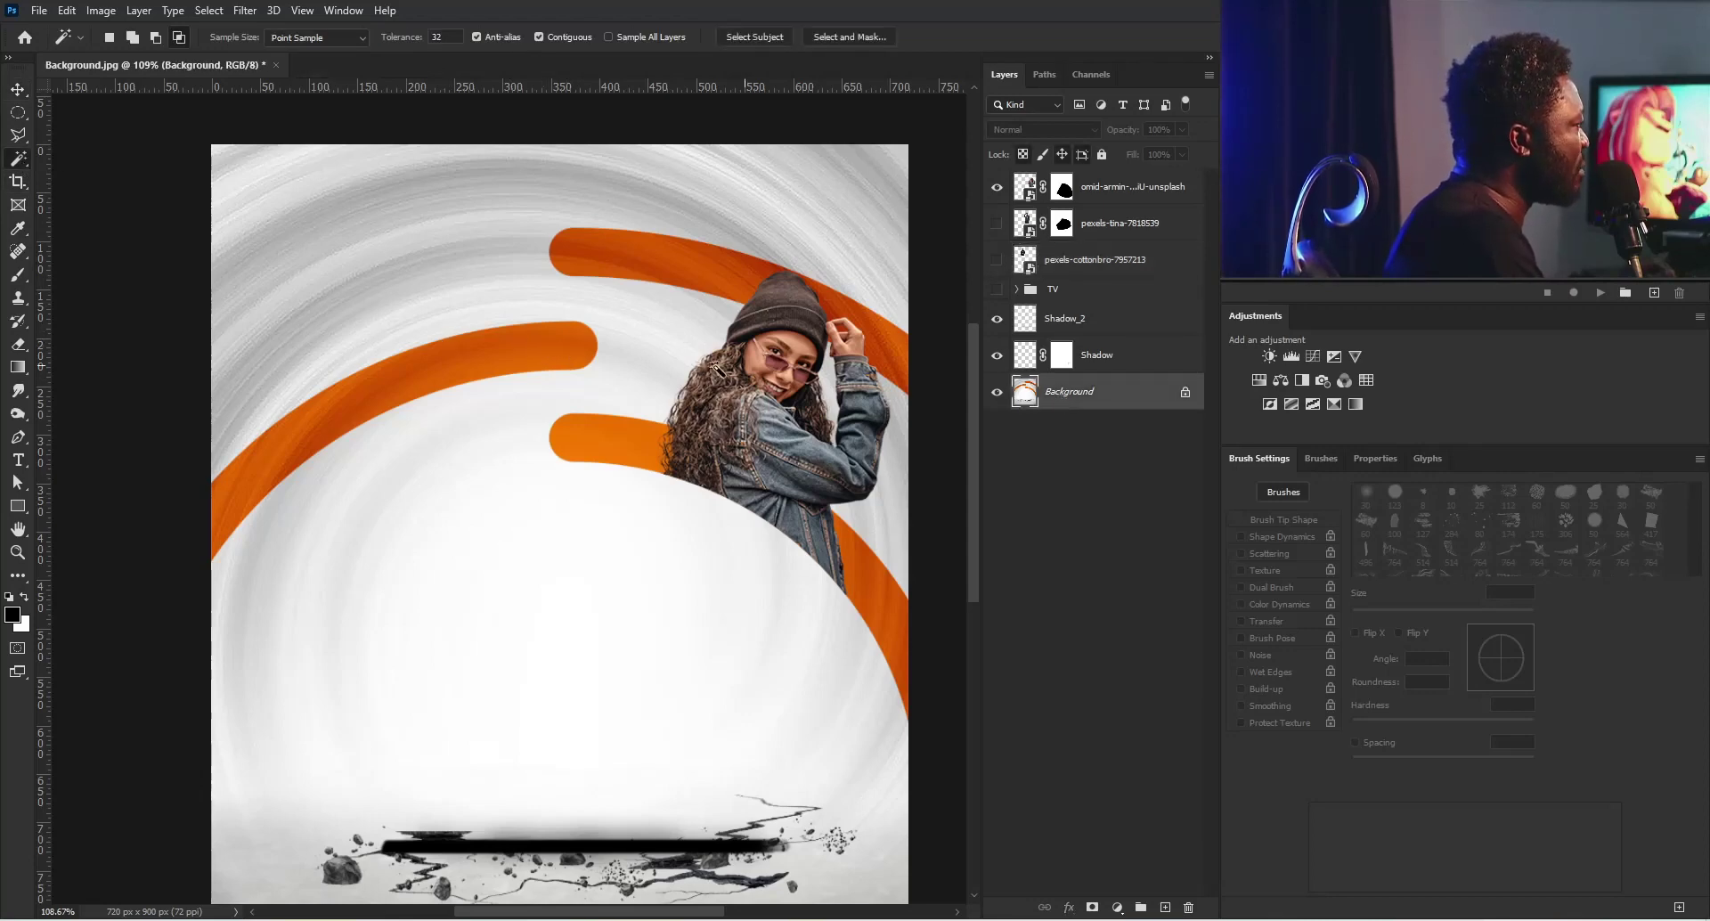
click(570, 359)
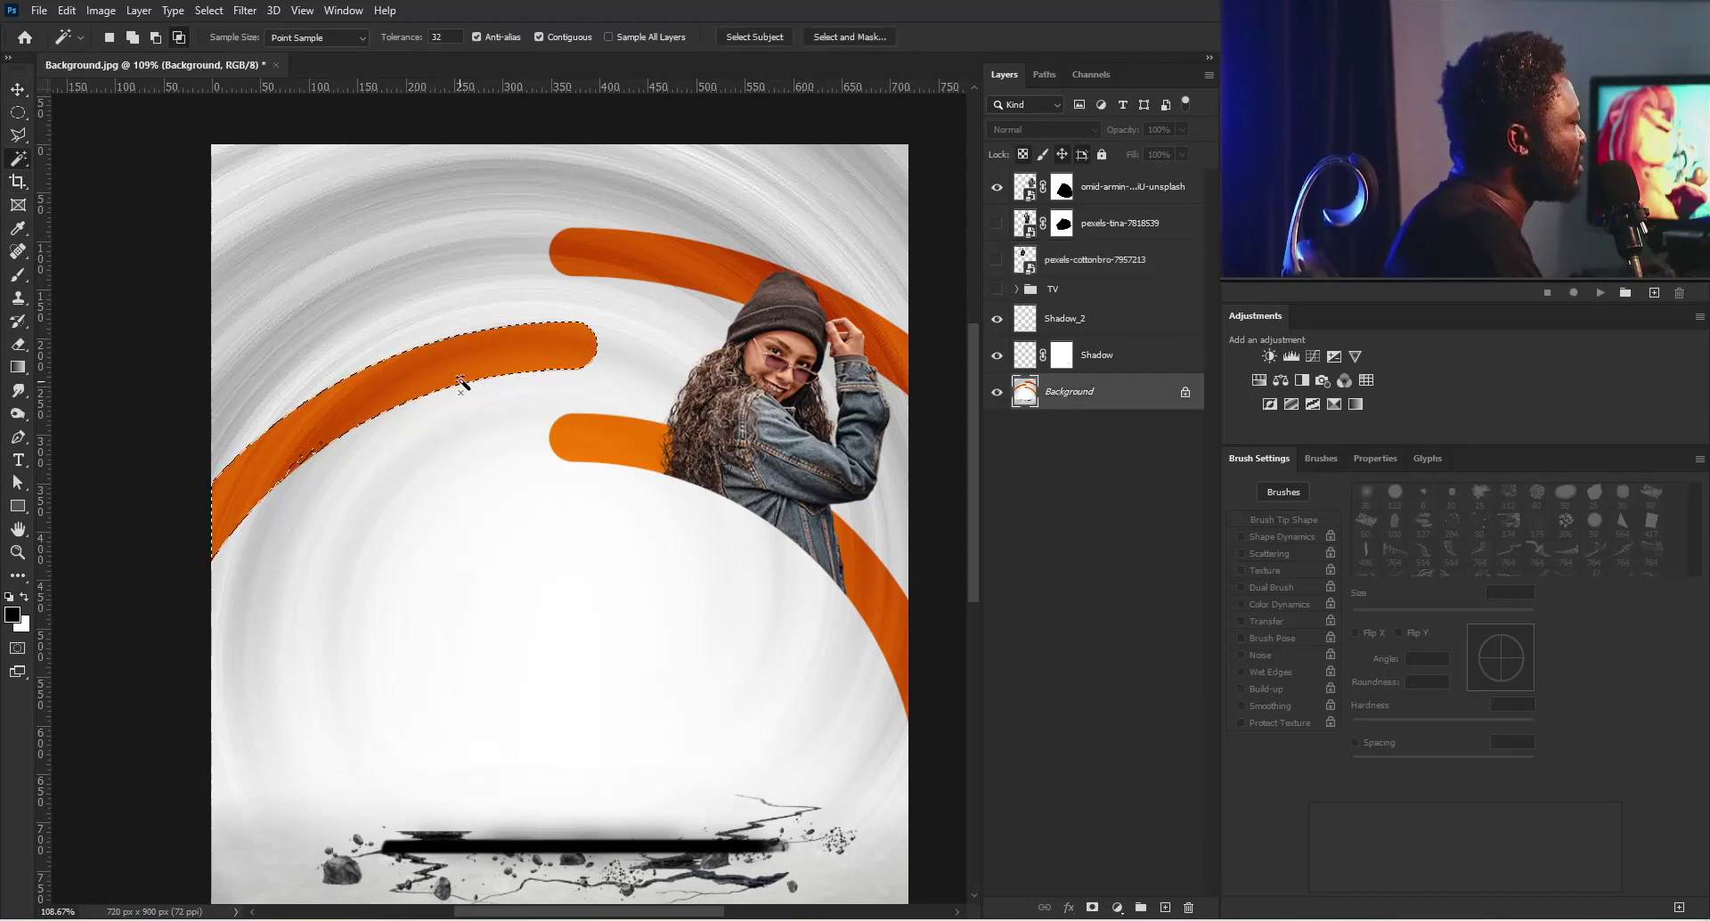
click(996, 223)
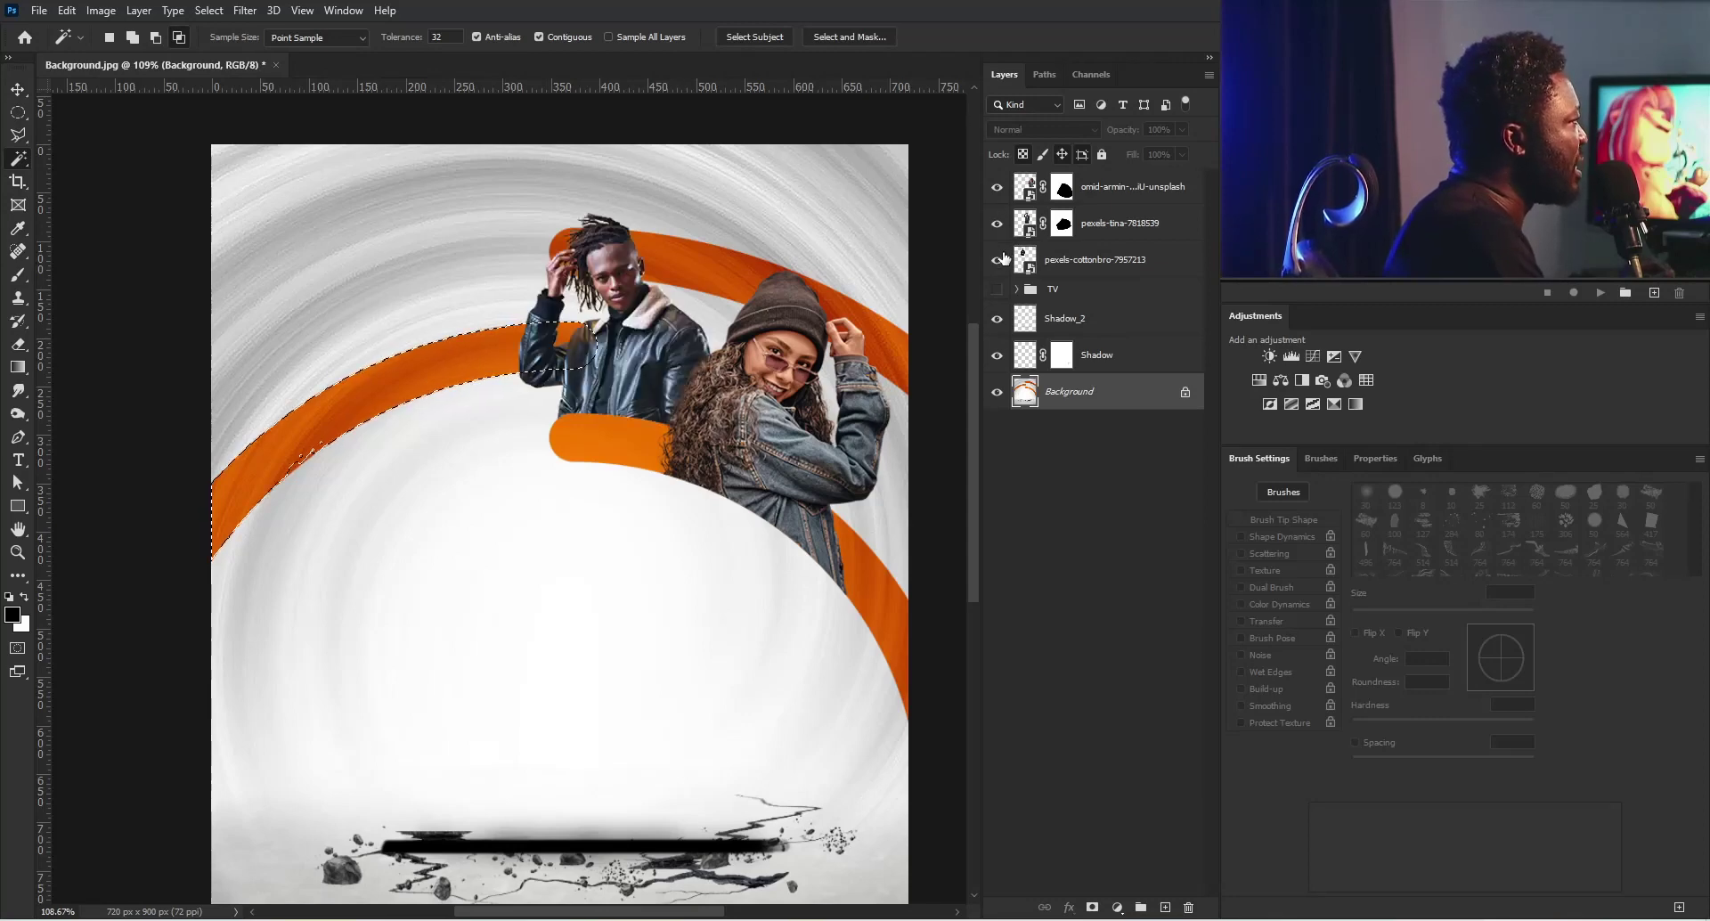
click(996, 259)
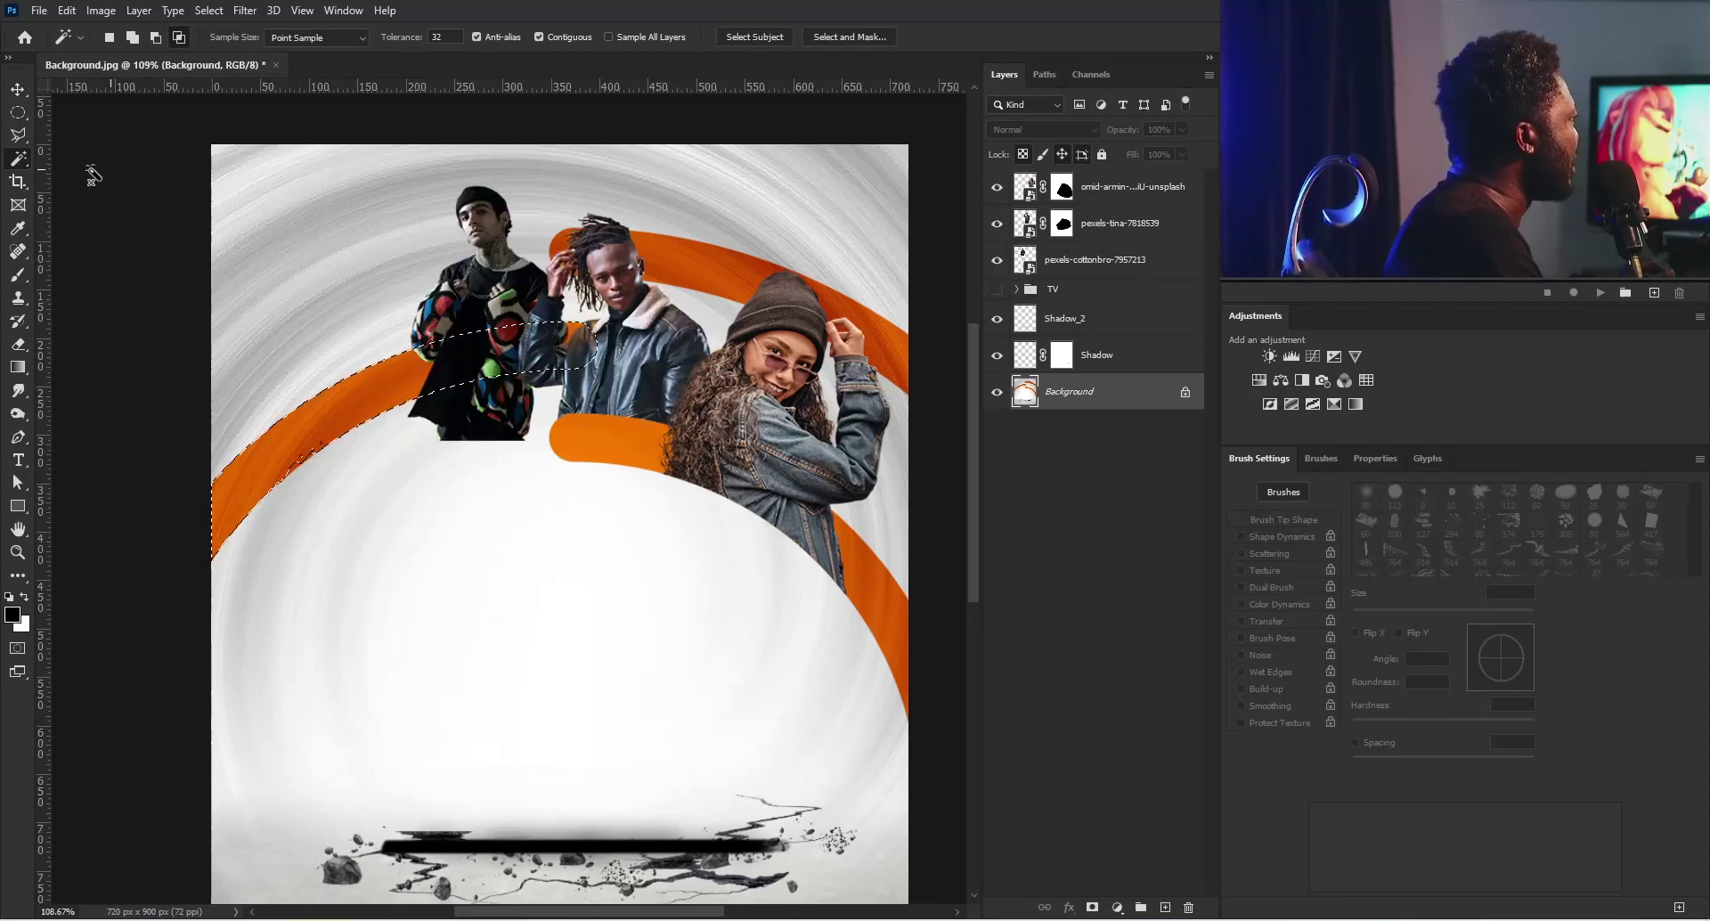
Step: Extend the selection below the left arc with the Polygonal Lasso and mask the patterned-jacket man's lower body with it inverted
click(31, 135)
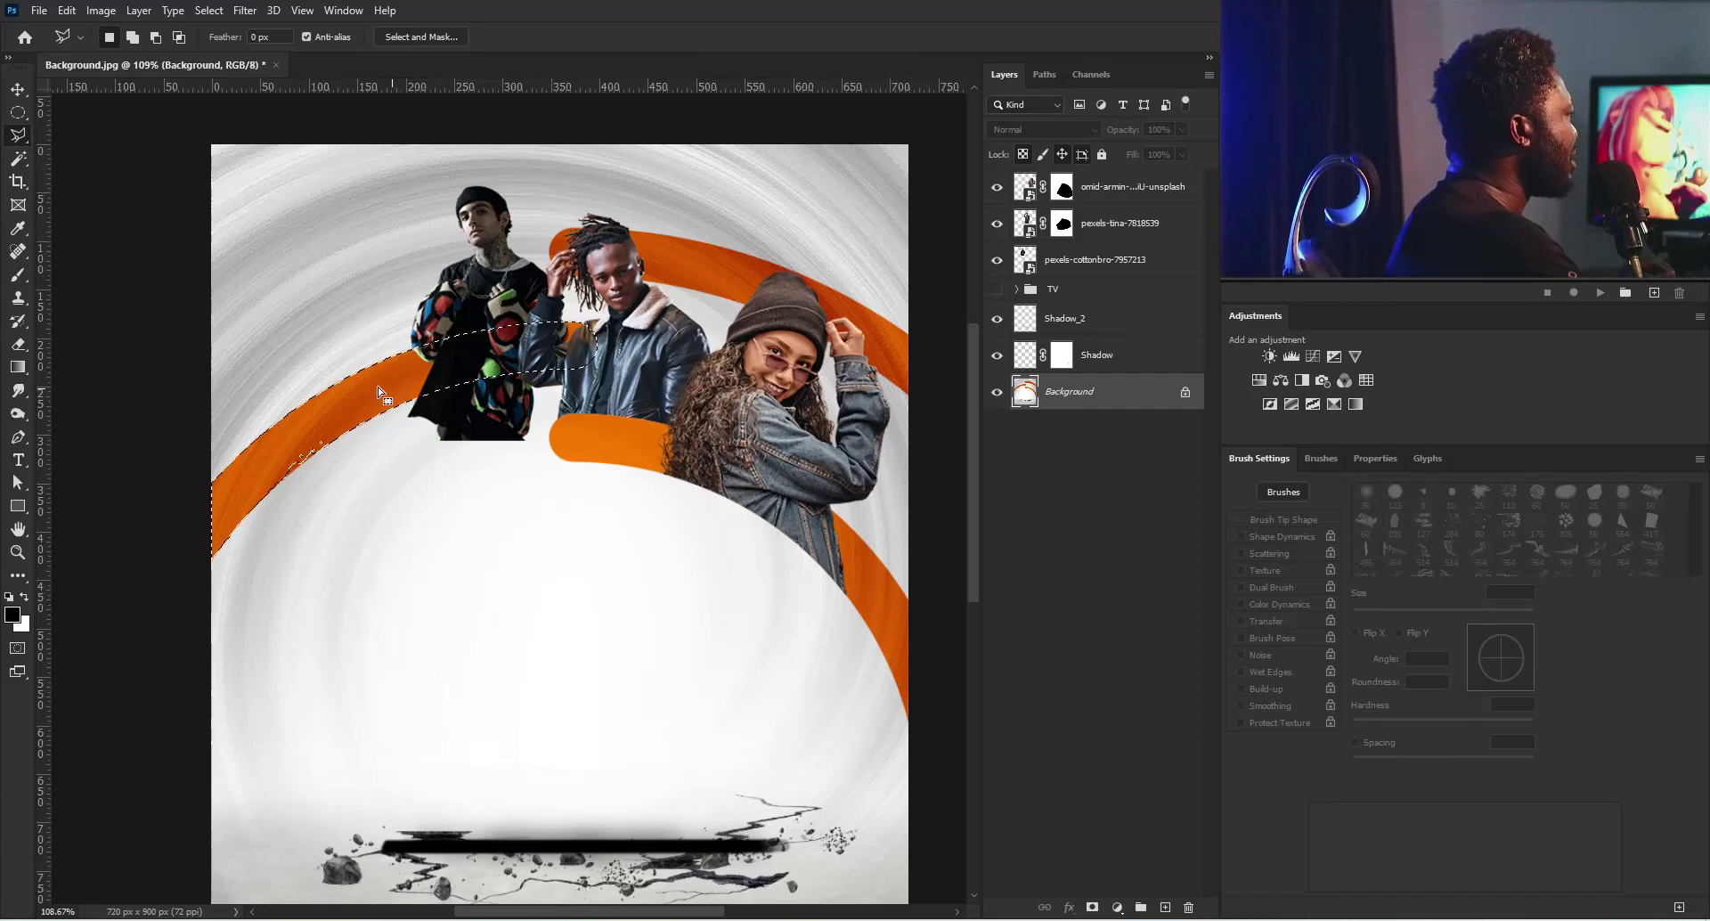
click(401, 384)
click(357, 501)
click(514, 560)
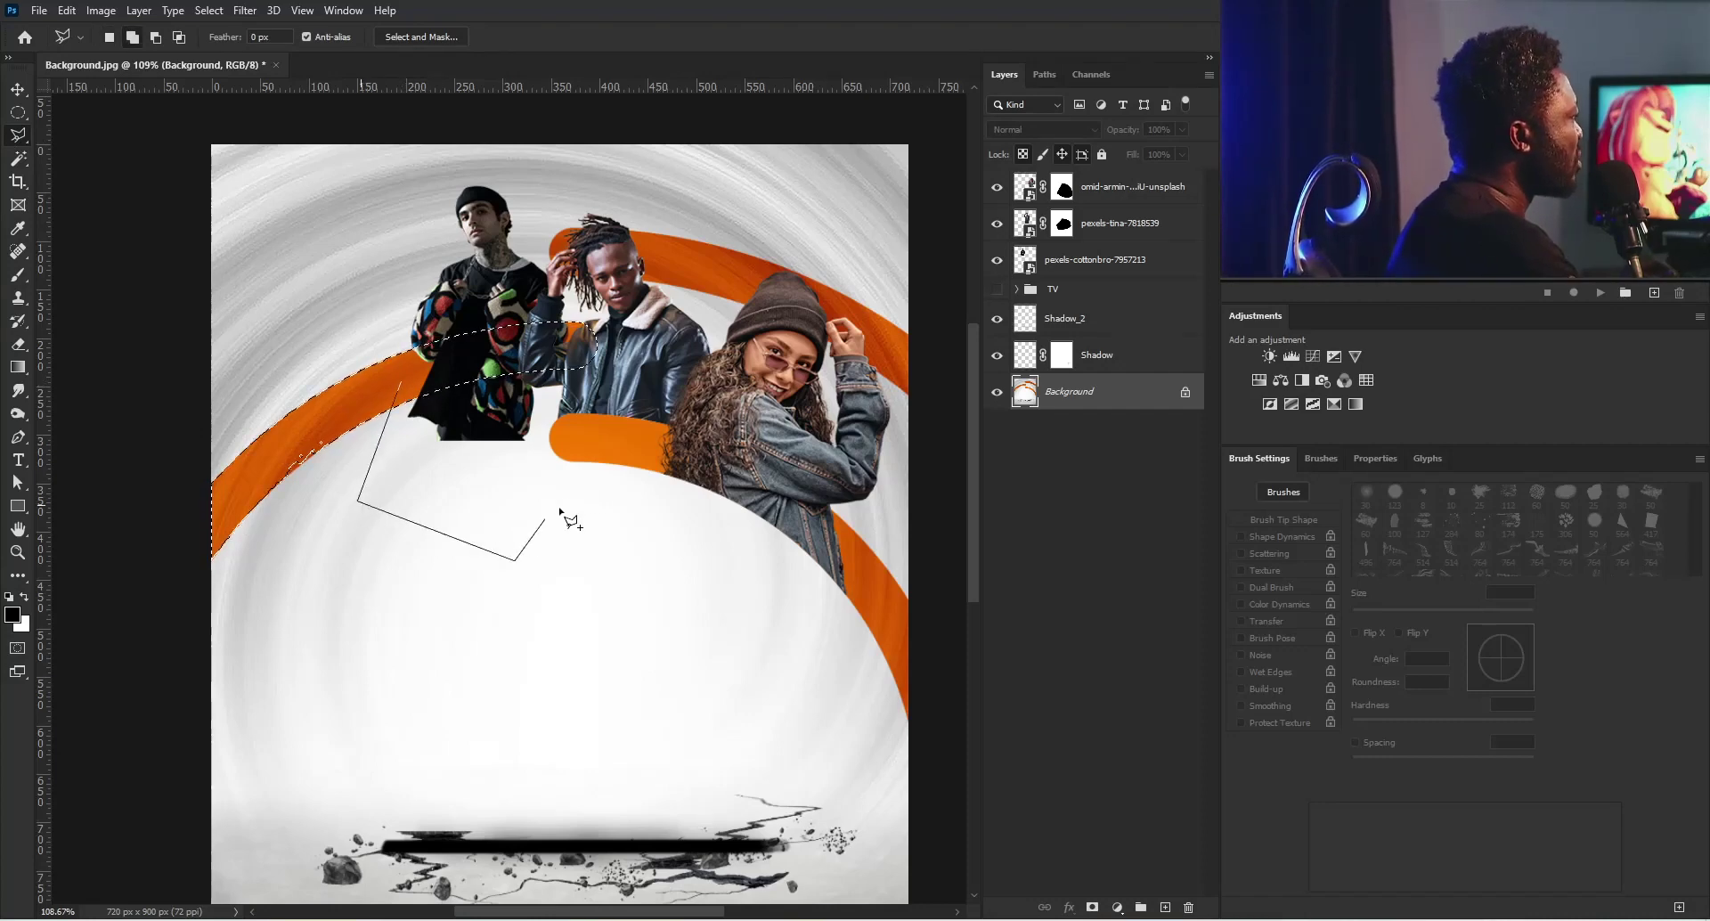
click(613, 469)
click(583, 360)
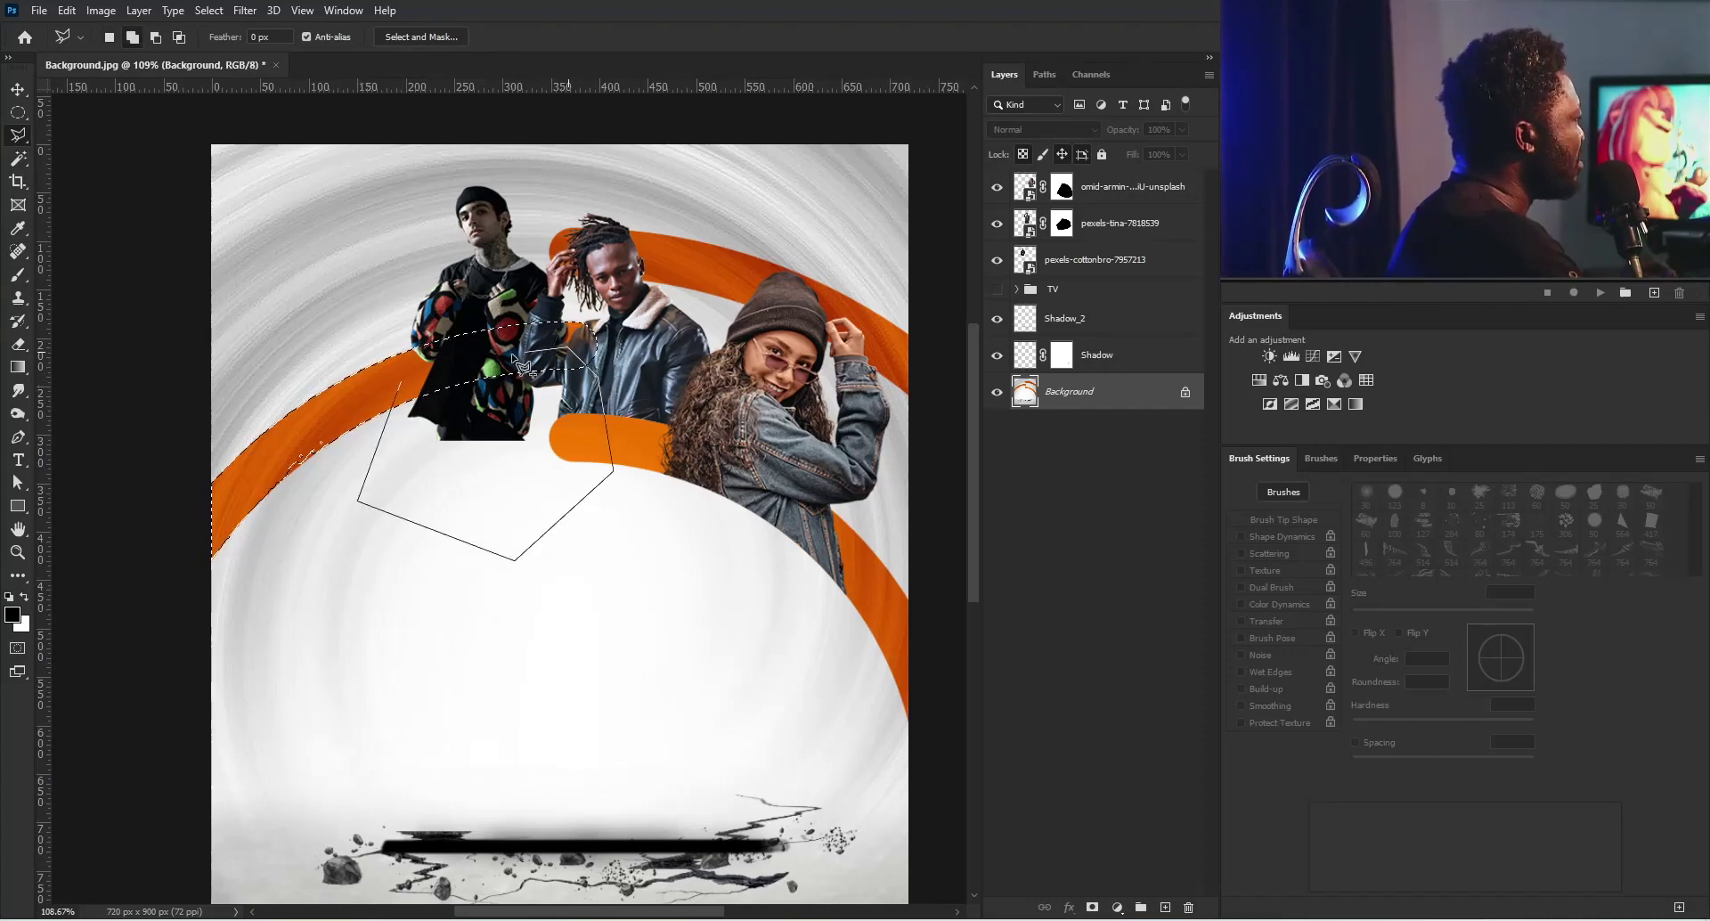
click(402, 380)
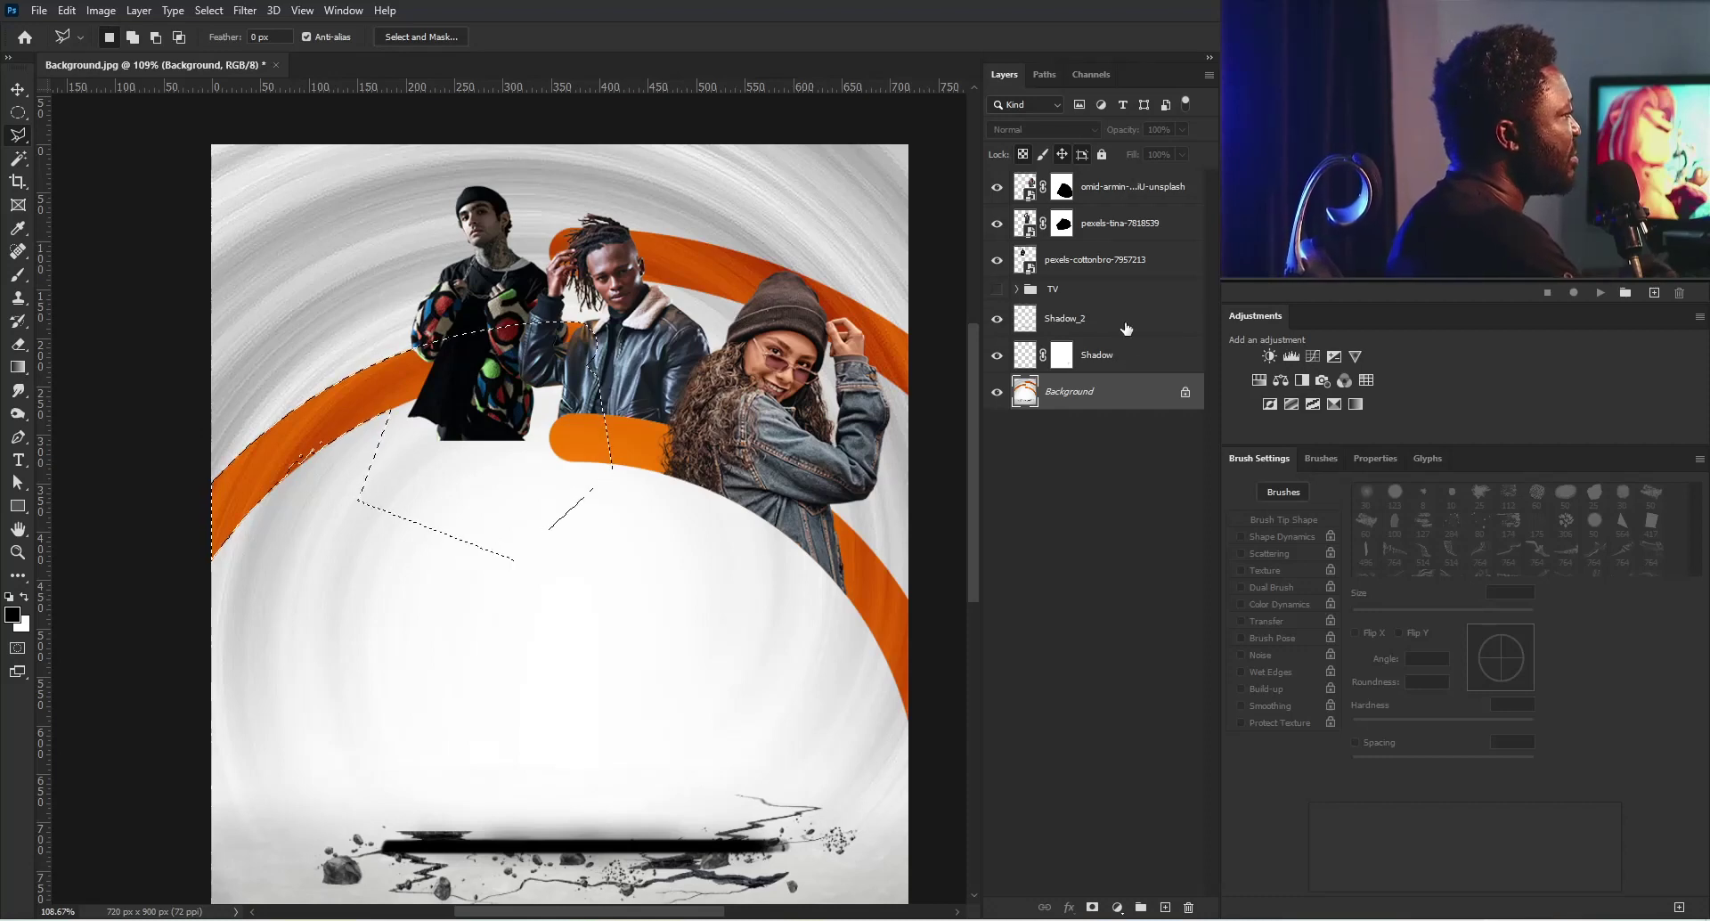
click(1096, 259)
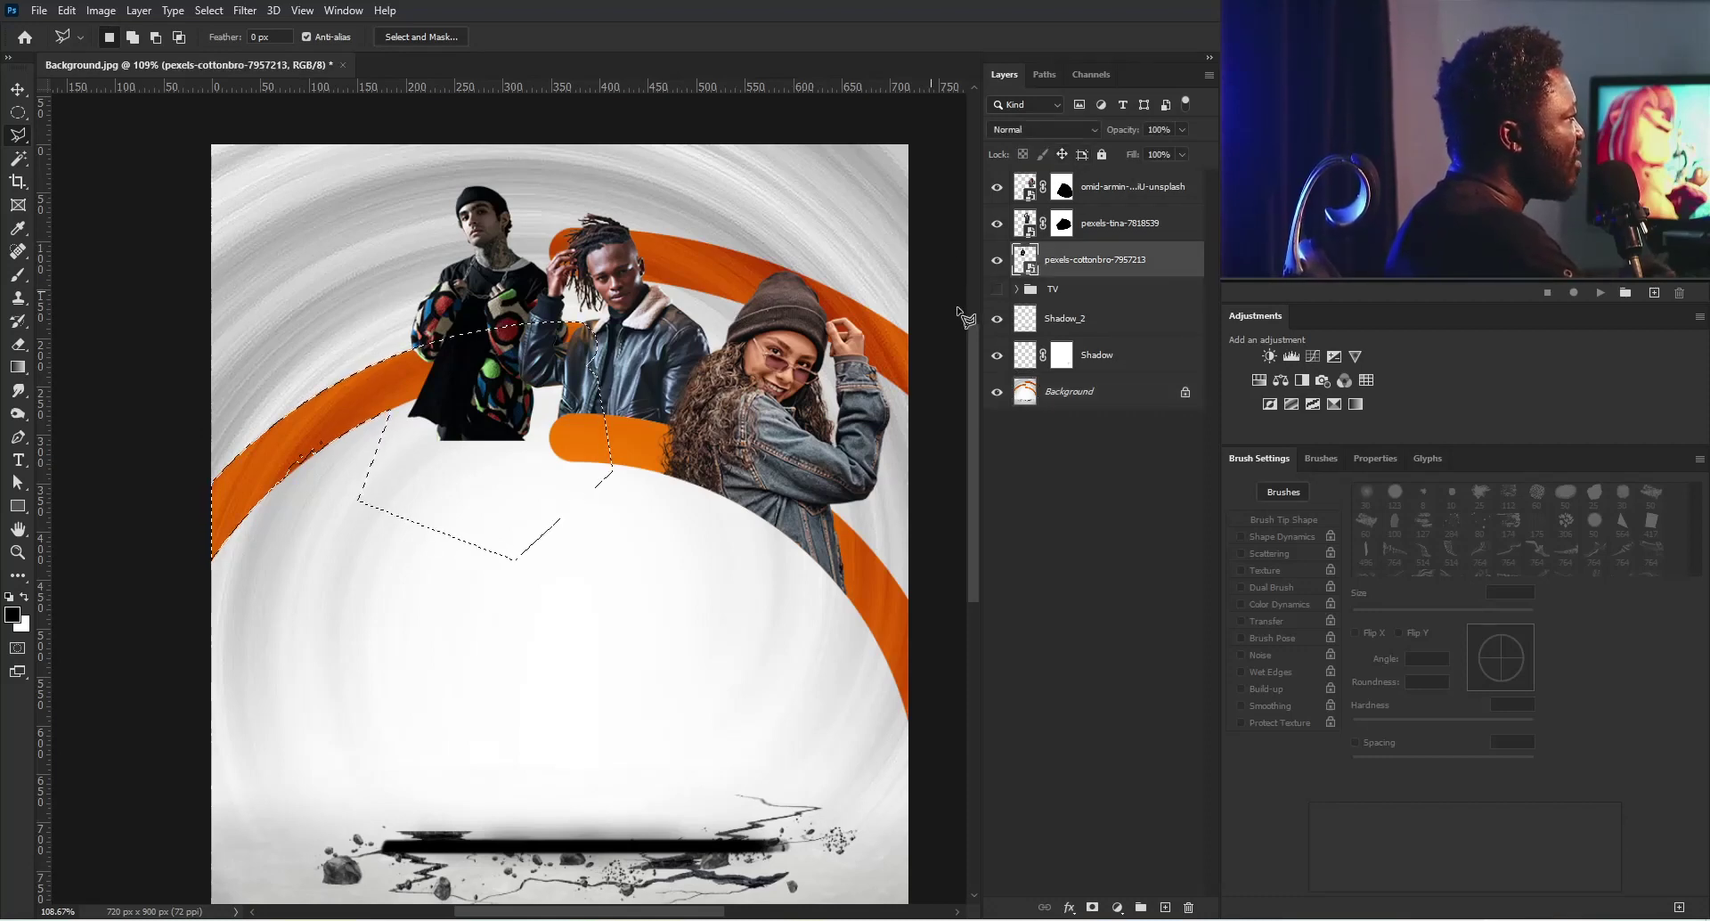
click(1093, 907)
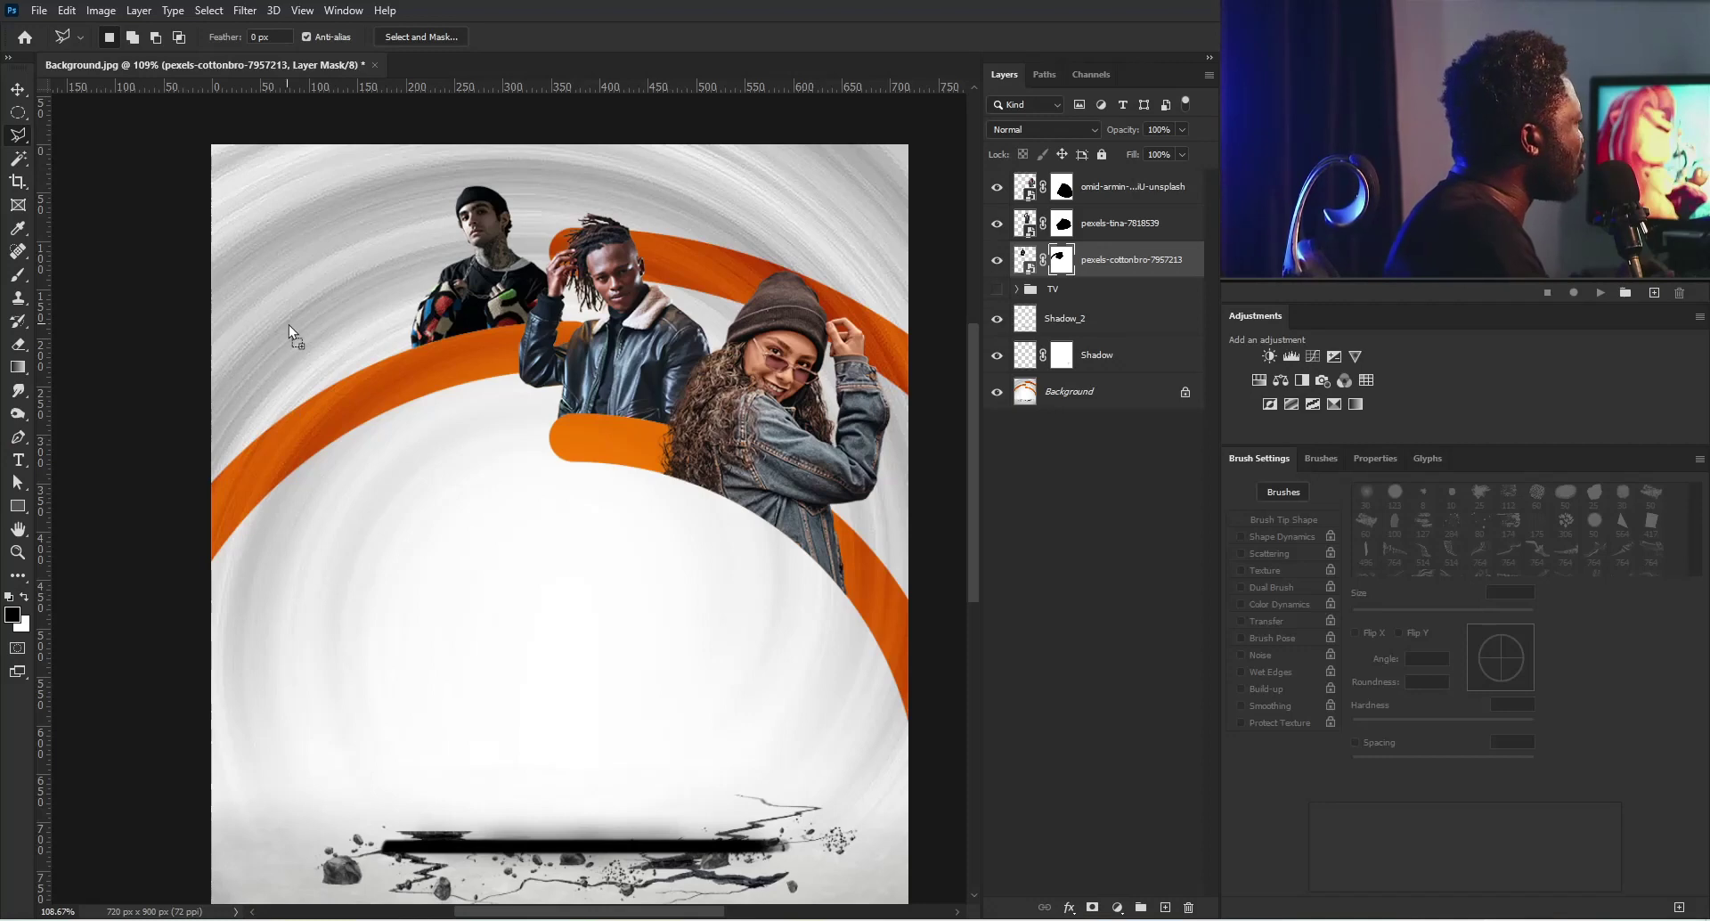
Step: Place the cutout of the man in the light denim jacket at the far left, scaled down, with his layer beneath the patterned-jacket man's
drag(288, 324, 285, 324)
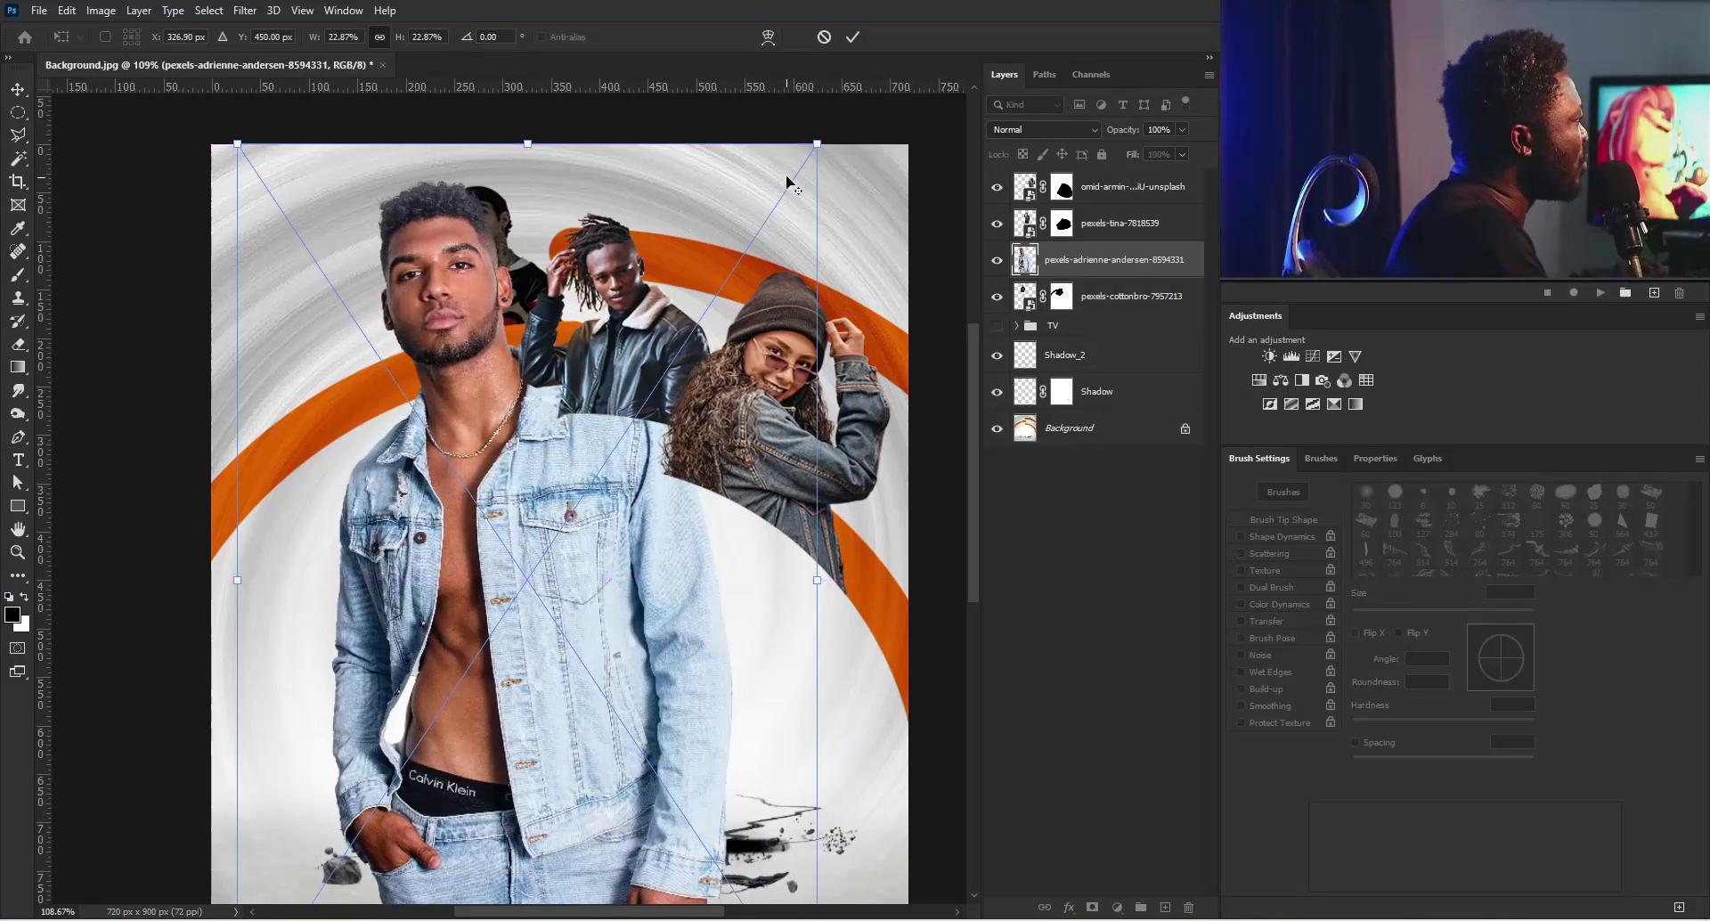
drag(817, 144, 631, 424)
drag(532, 548, 415, 276)
key(Return)
key(ctrl+t)
drag(498, 179, 514, 197)
drag(401, 287, 402, 291)
key(Return)
drag(1100, 259, 1099, 307)
Step: Hide the denim-jacket man's layer, select the left orange arc on the Background with the Magic Wand, and show his layer again
key(ctrl+comma)
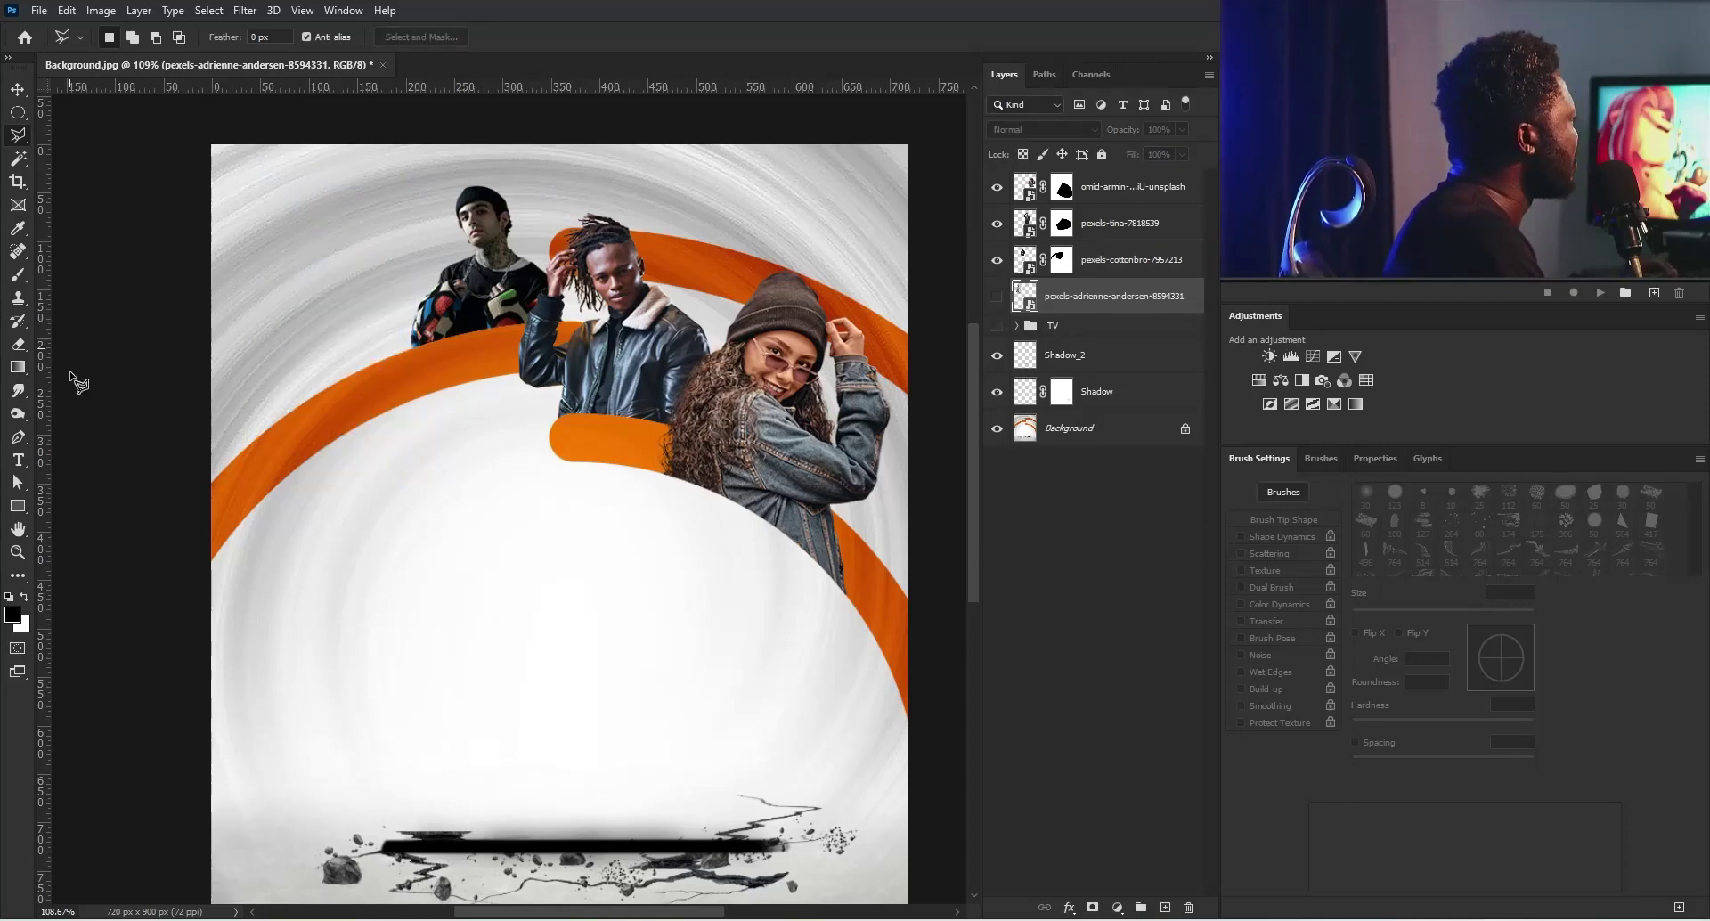
key(w)
click(1076, 430)
click(344, 413)
click(1069, 296)
click(997, 296)
Step: Add a Polygonal Lasso area around the denim-jacket man's legs to the selection and mask his lower body with it inverted
key(l)
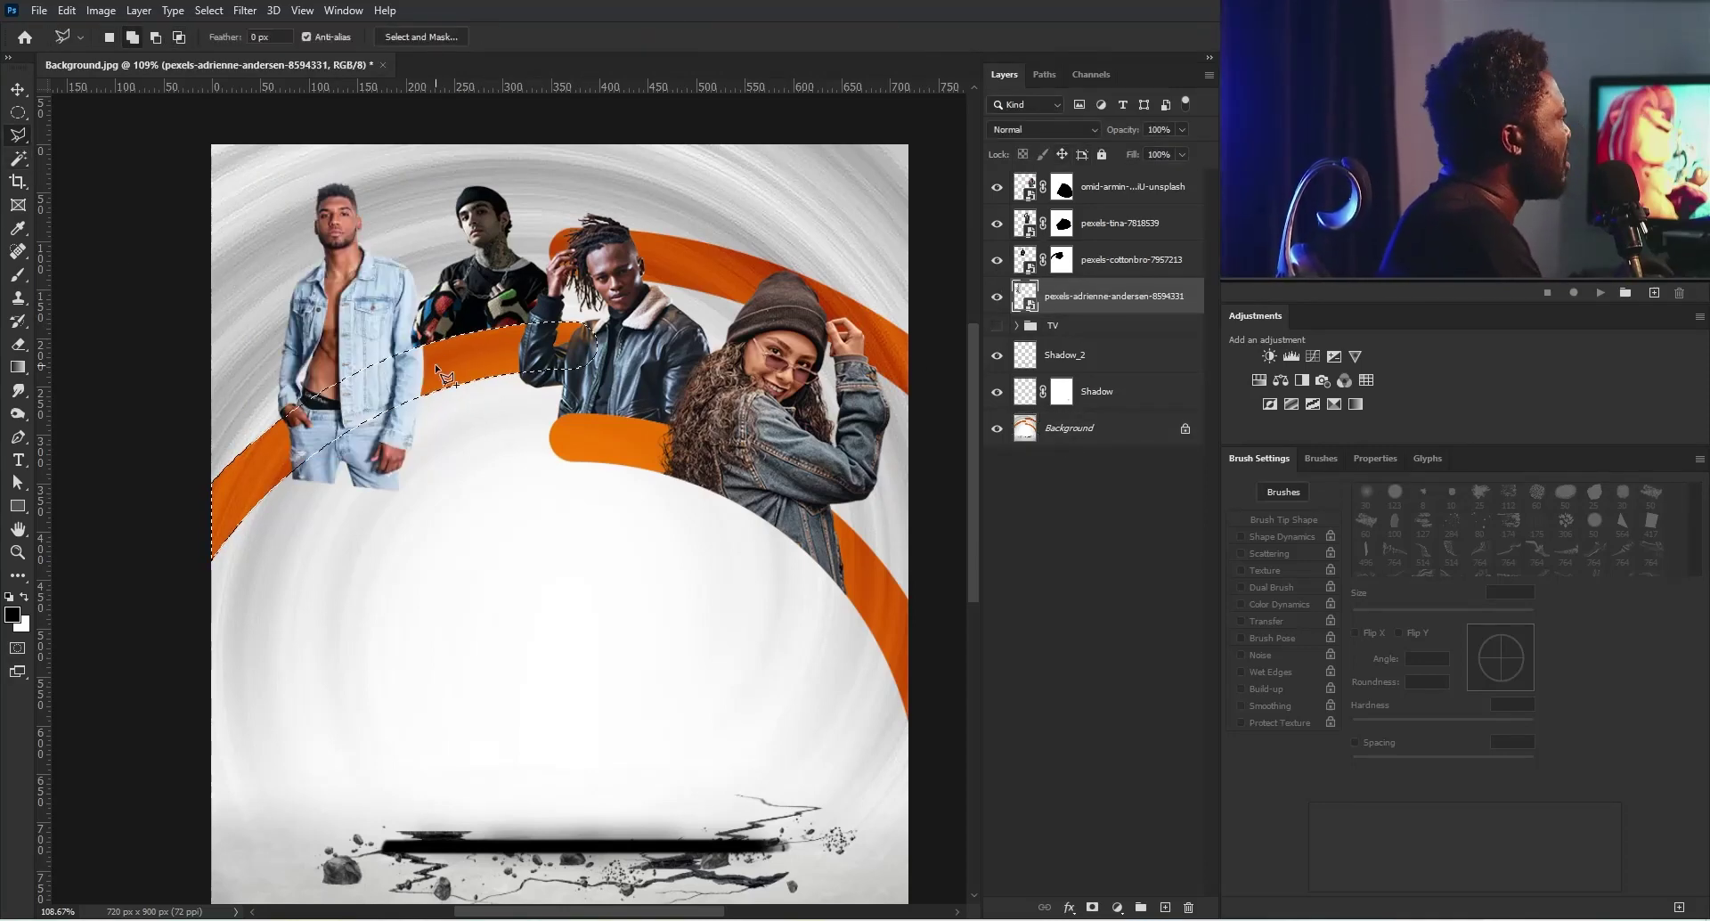
shift+click(435, 365)
click(483, 422)
click(396, 579)
click(235, 581)
click(288, 455)
click(438, 364)
alt+click(1093, 907)
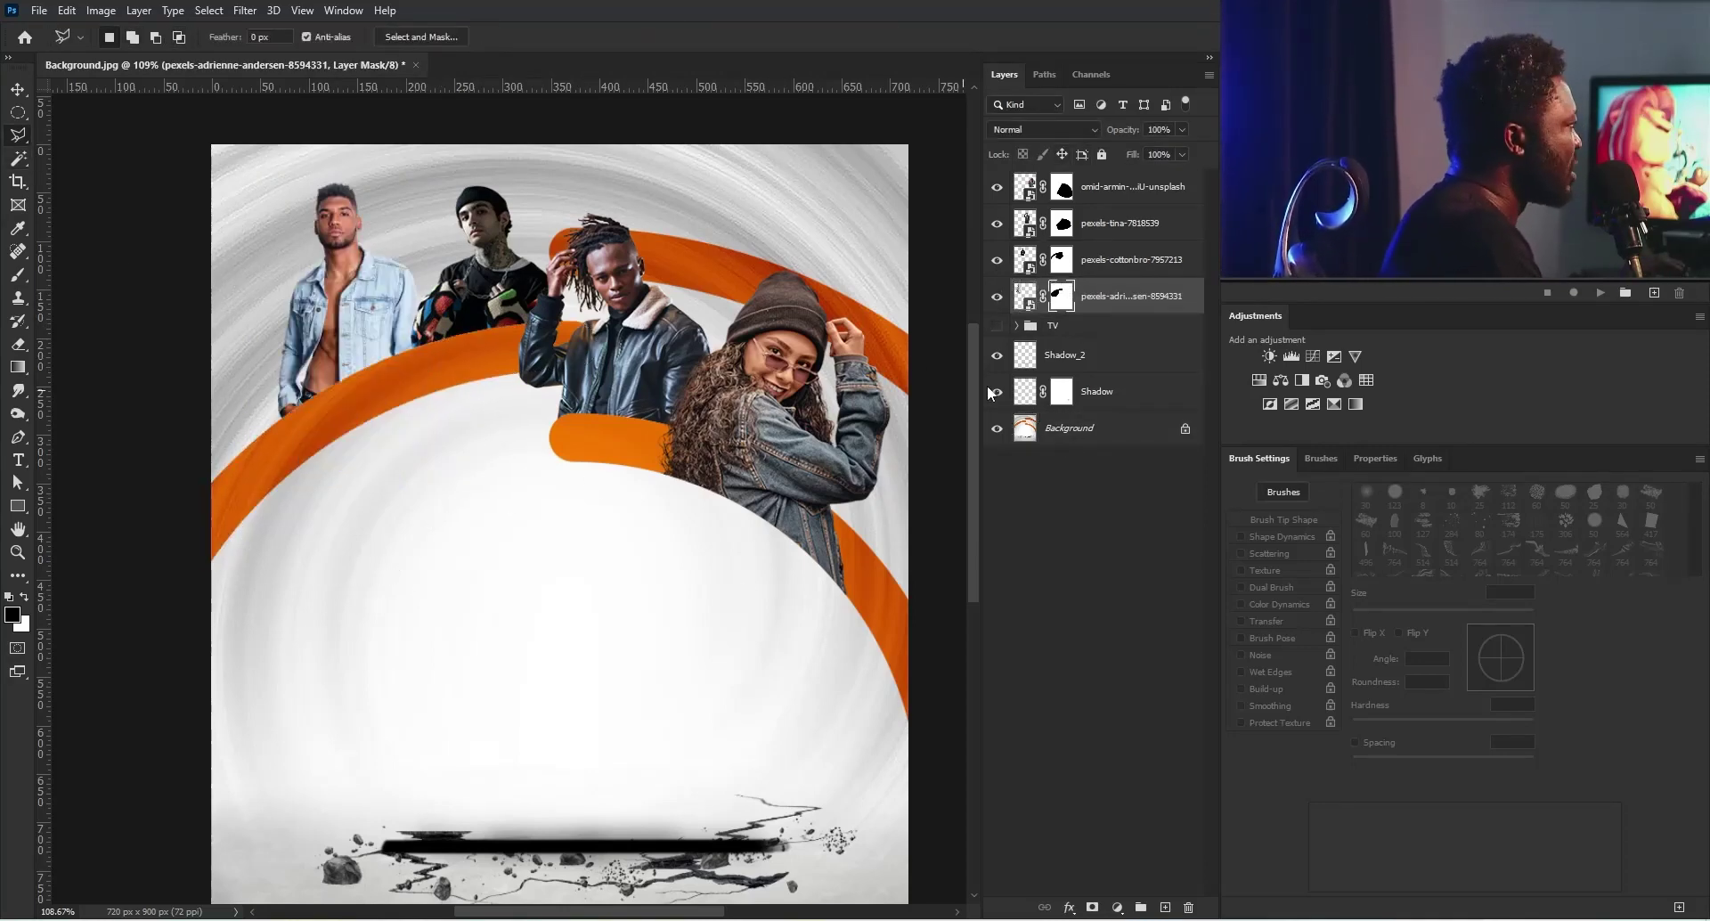
Step: Group the four people's layers and clip a Black & White adjustment layer with the Default preset to the group
shift+click(1145, 205)
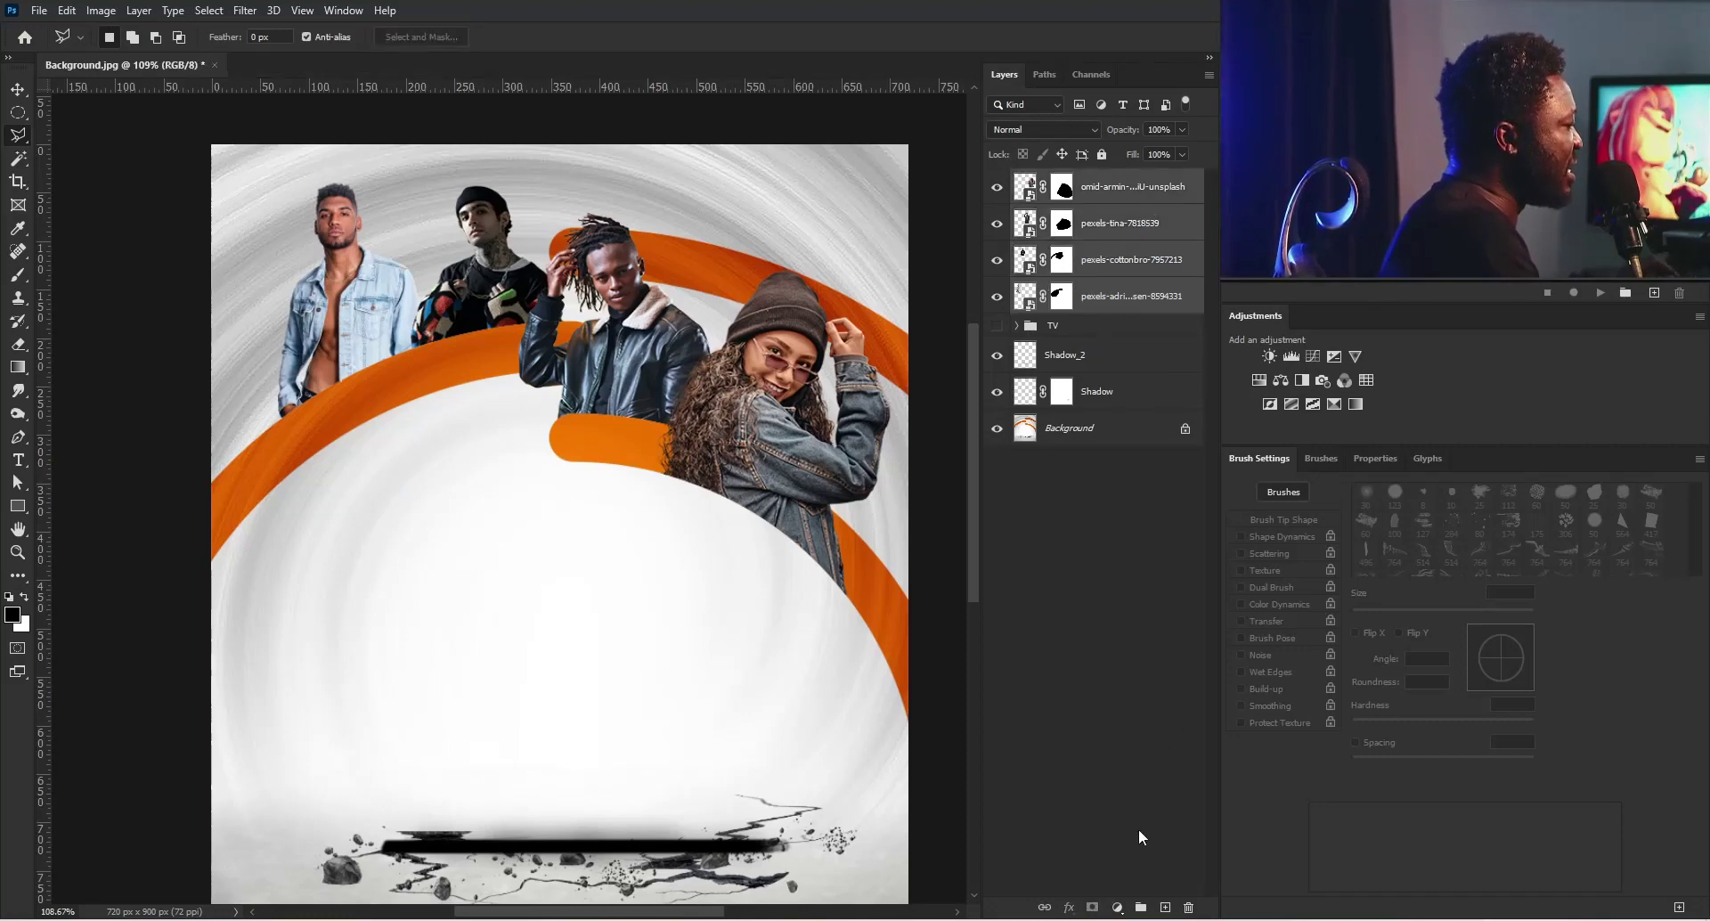
click(1142, 908)
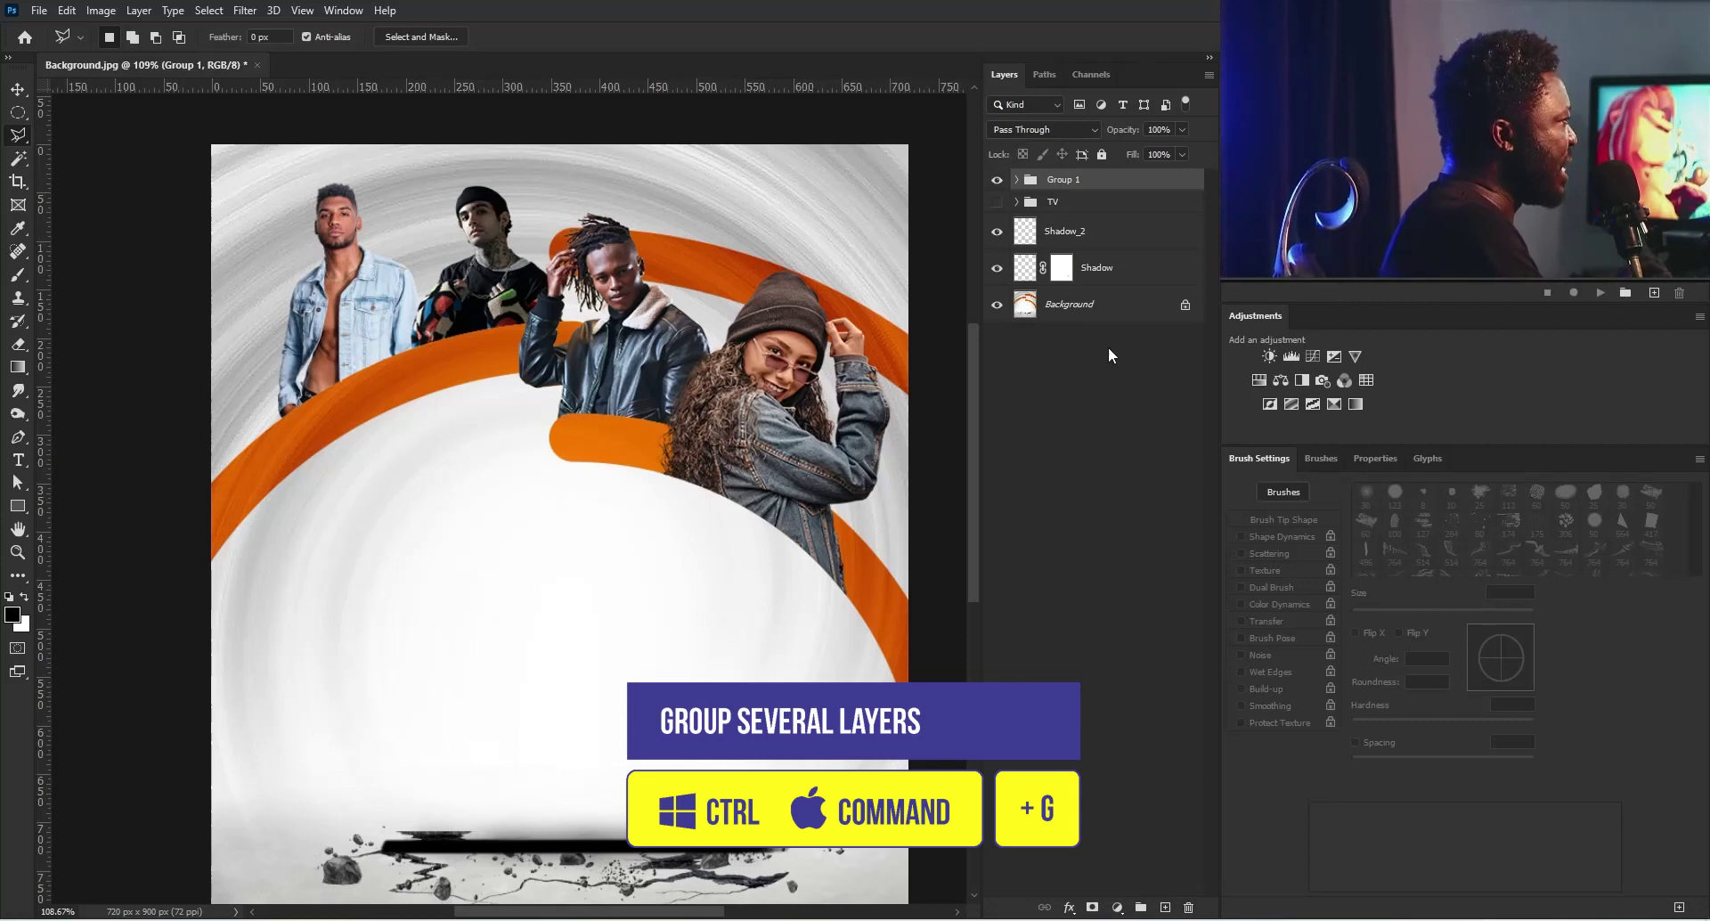
click(1301, 376)
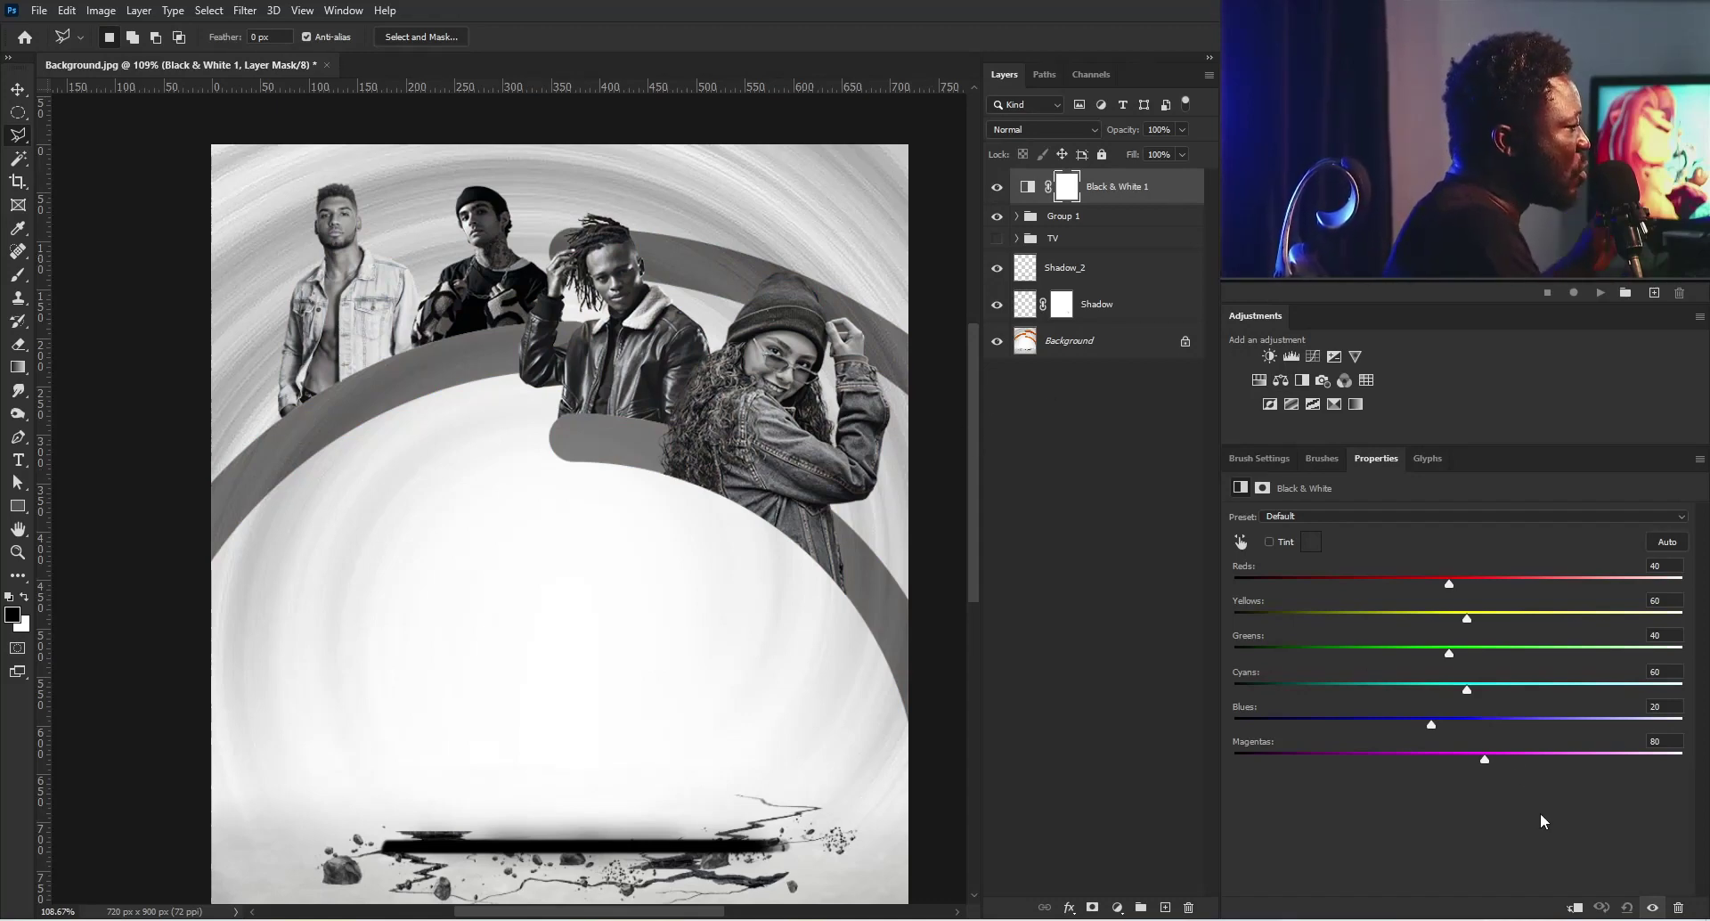
click(1574, 907)
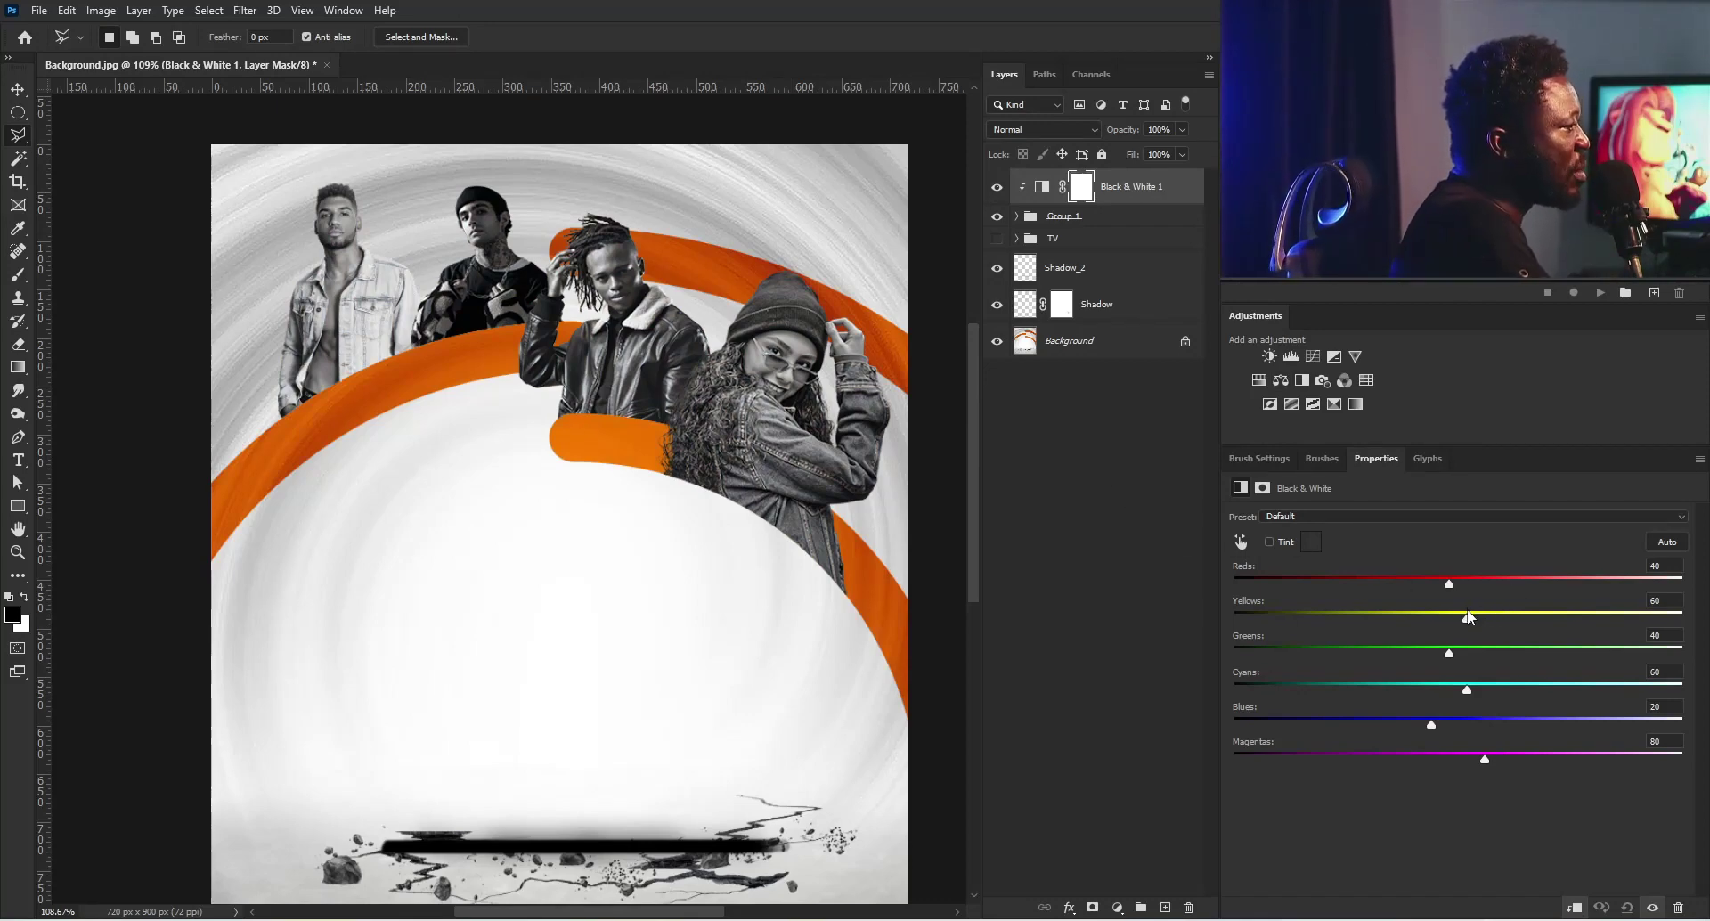
Step: Brighten the people's skin tones in the Black & White adjustment by setting Yellows to 199 and Reds to 55
click(1534, 614)
drag(1533, 614, 1574, 615)
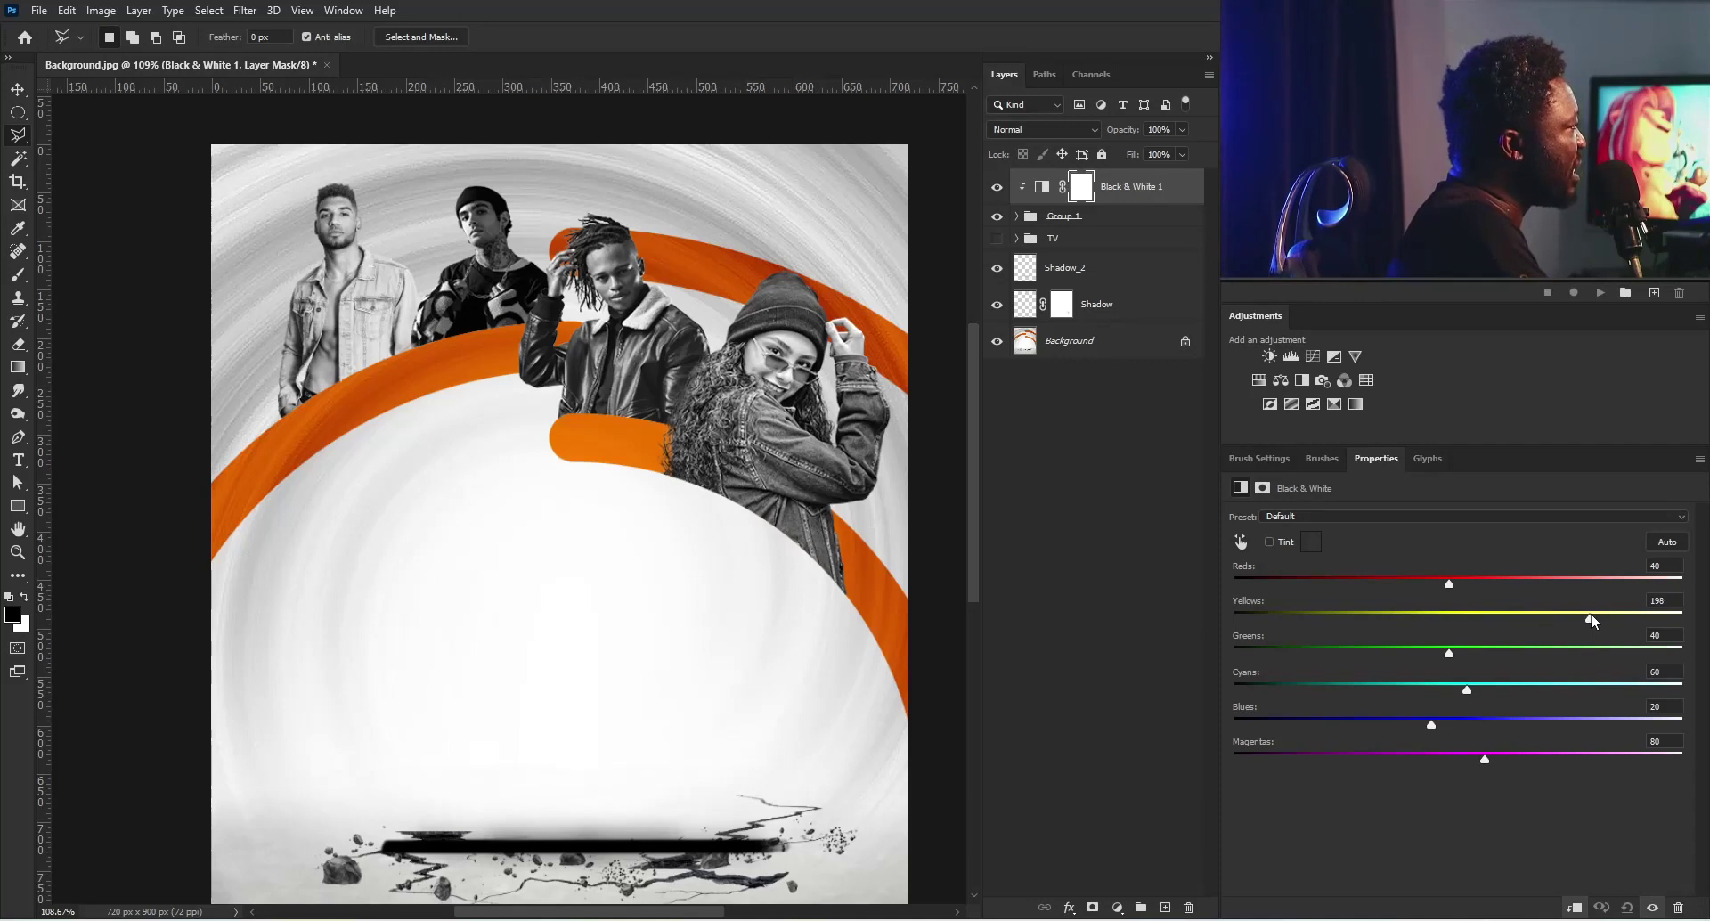
drag(1451, 585, 1475, 590)
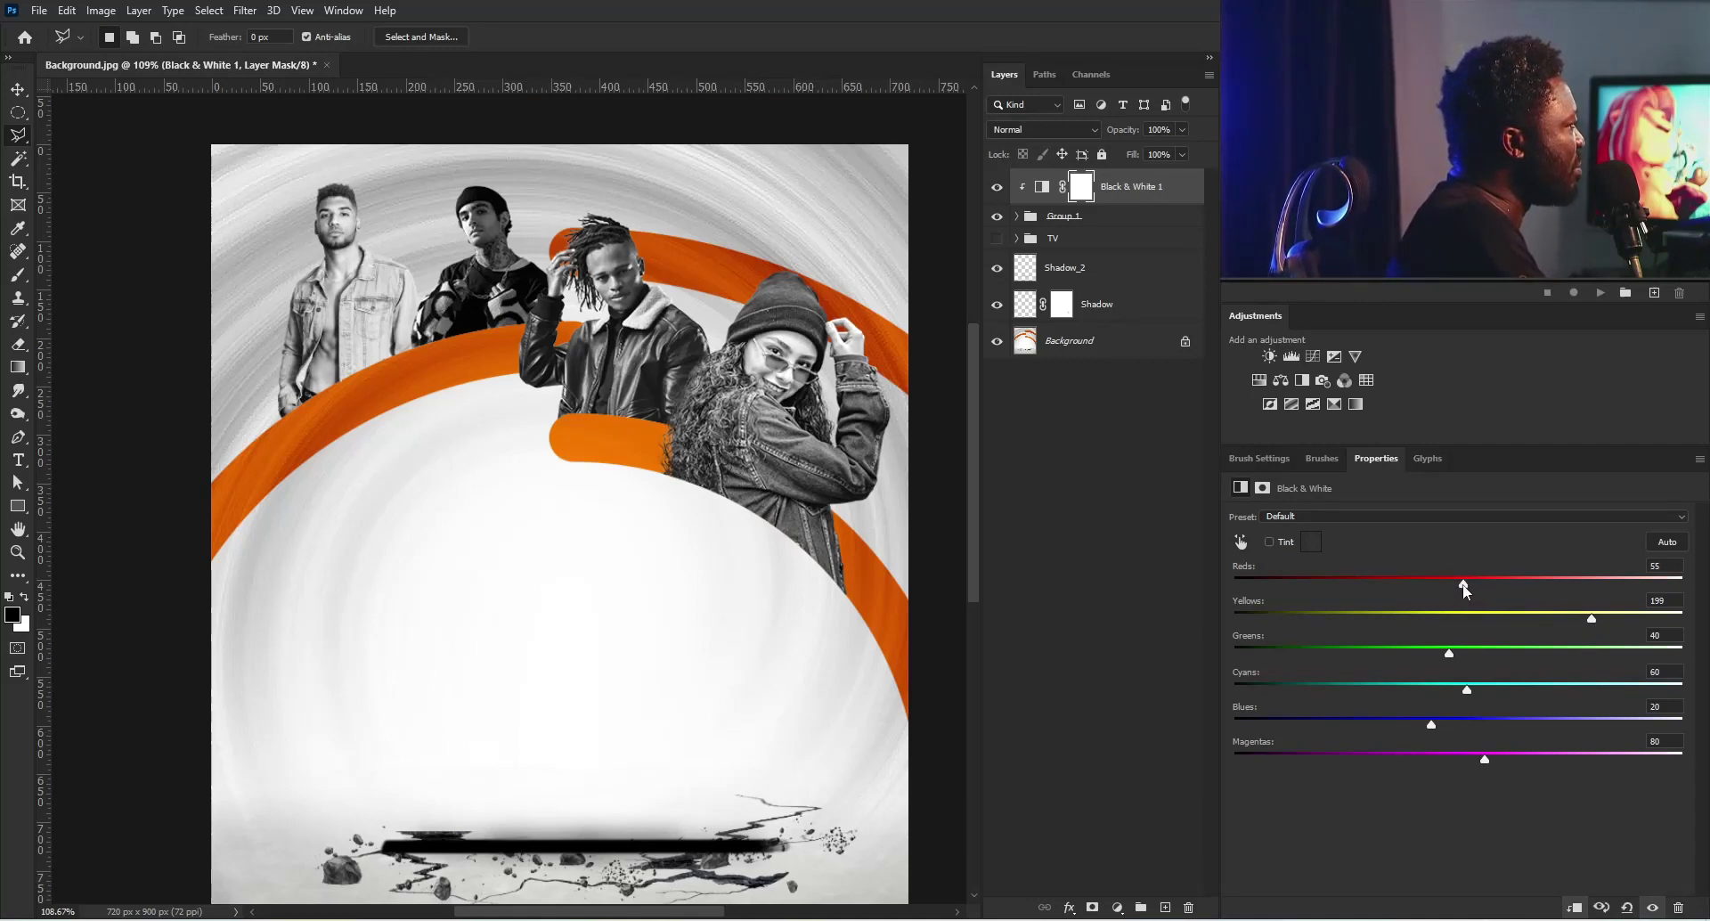
Step: Rename the people's layer group as Characters
click(1068, 216)
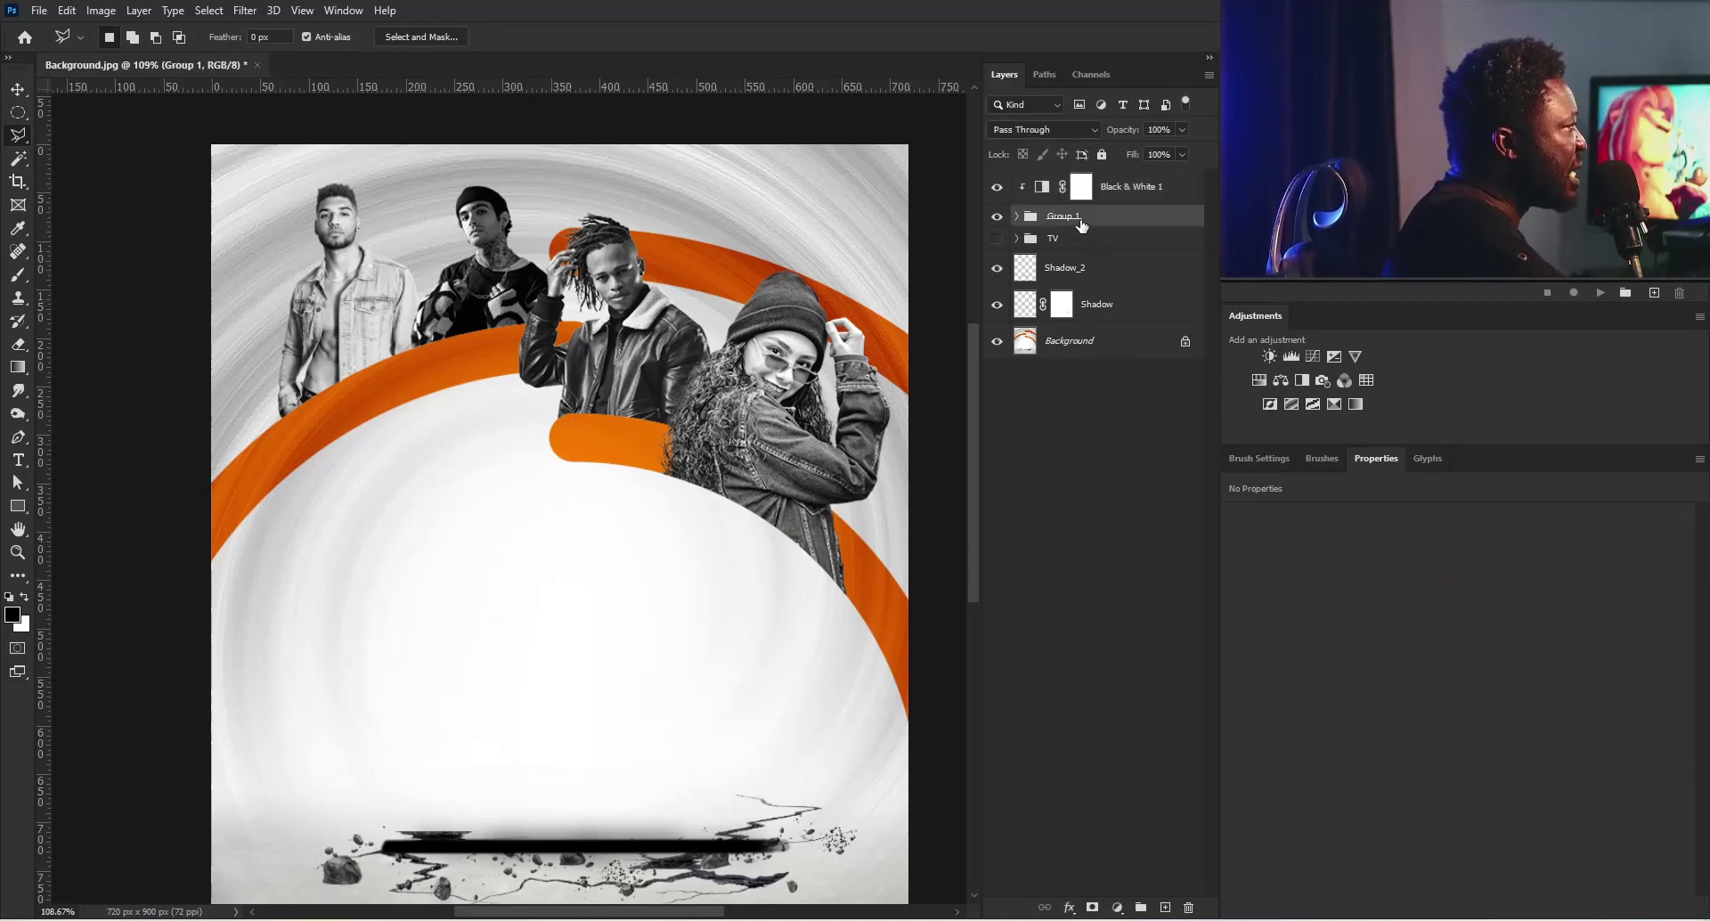
double_click(1068, 215)
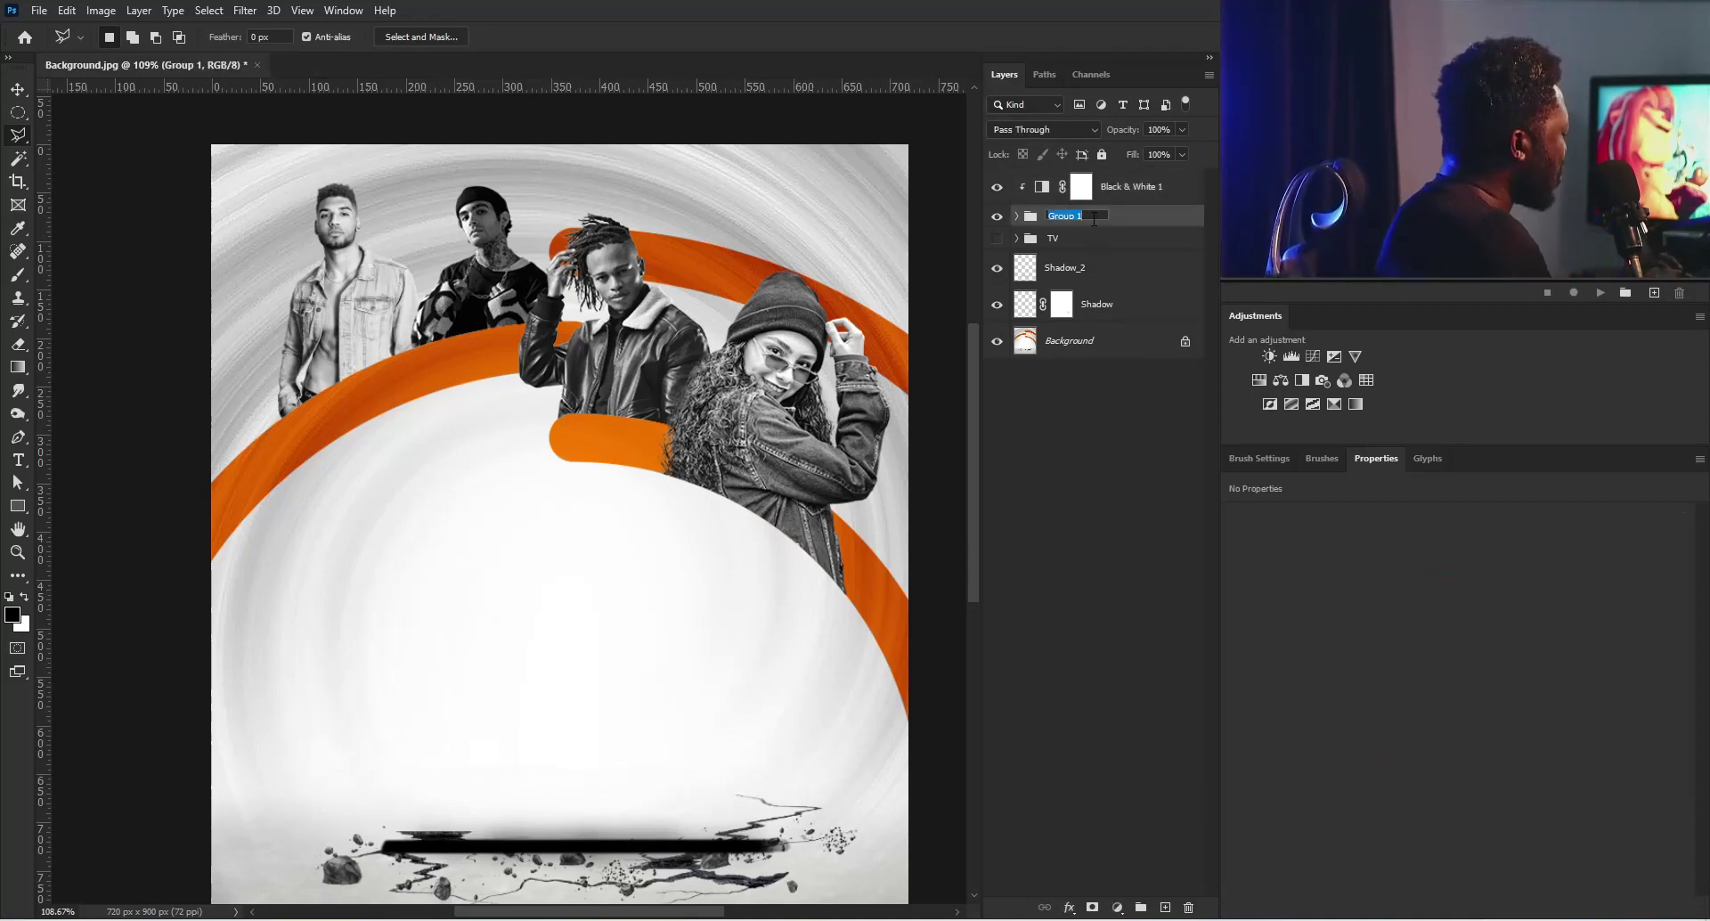
text(Chara)
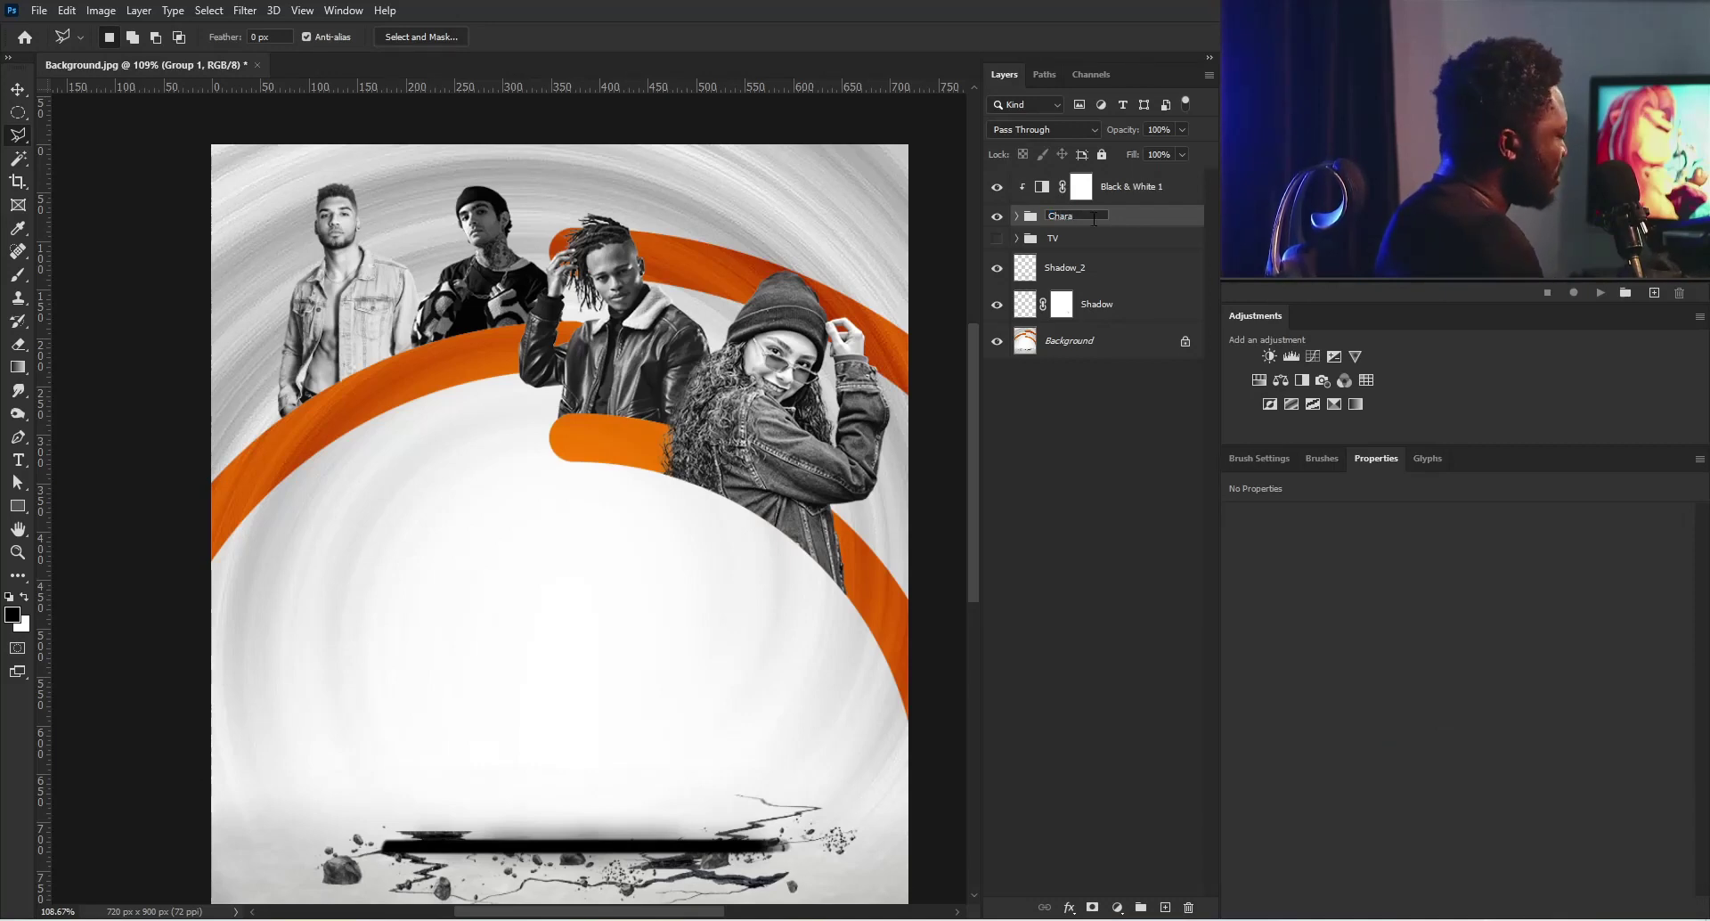
text(cters)
key(Return)
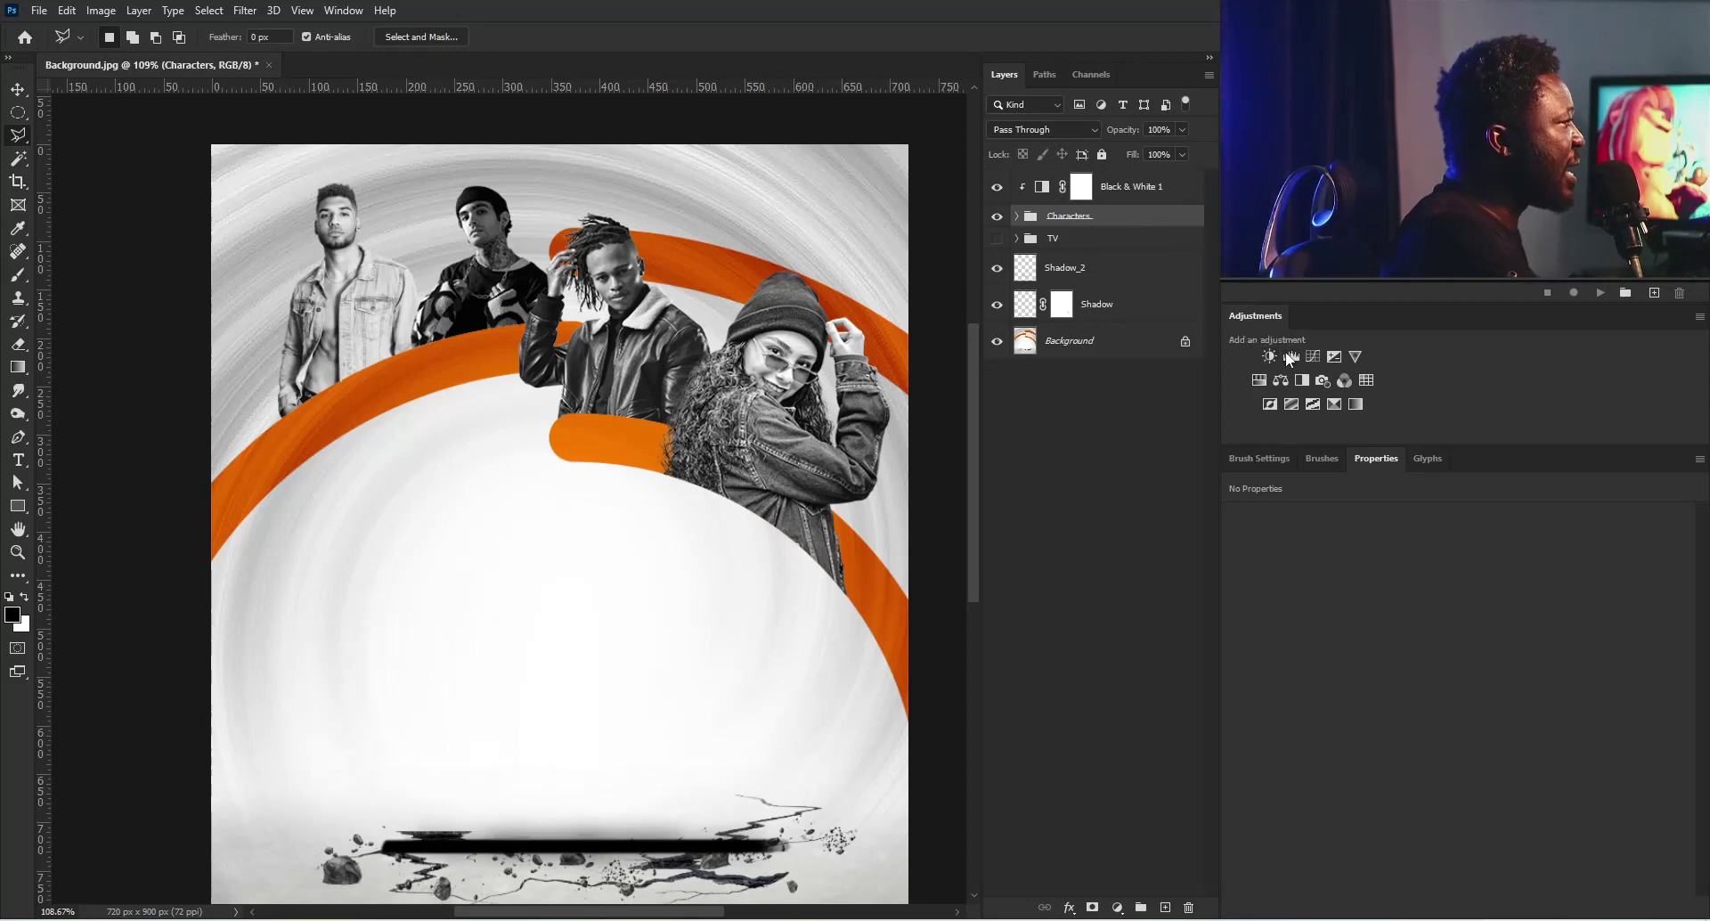
Step: Clip a Curves adjustment to the Characters group with points at about 67/58 and 163/172, and show the TV group
click(1309, 358)
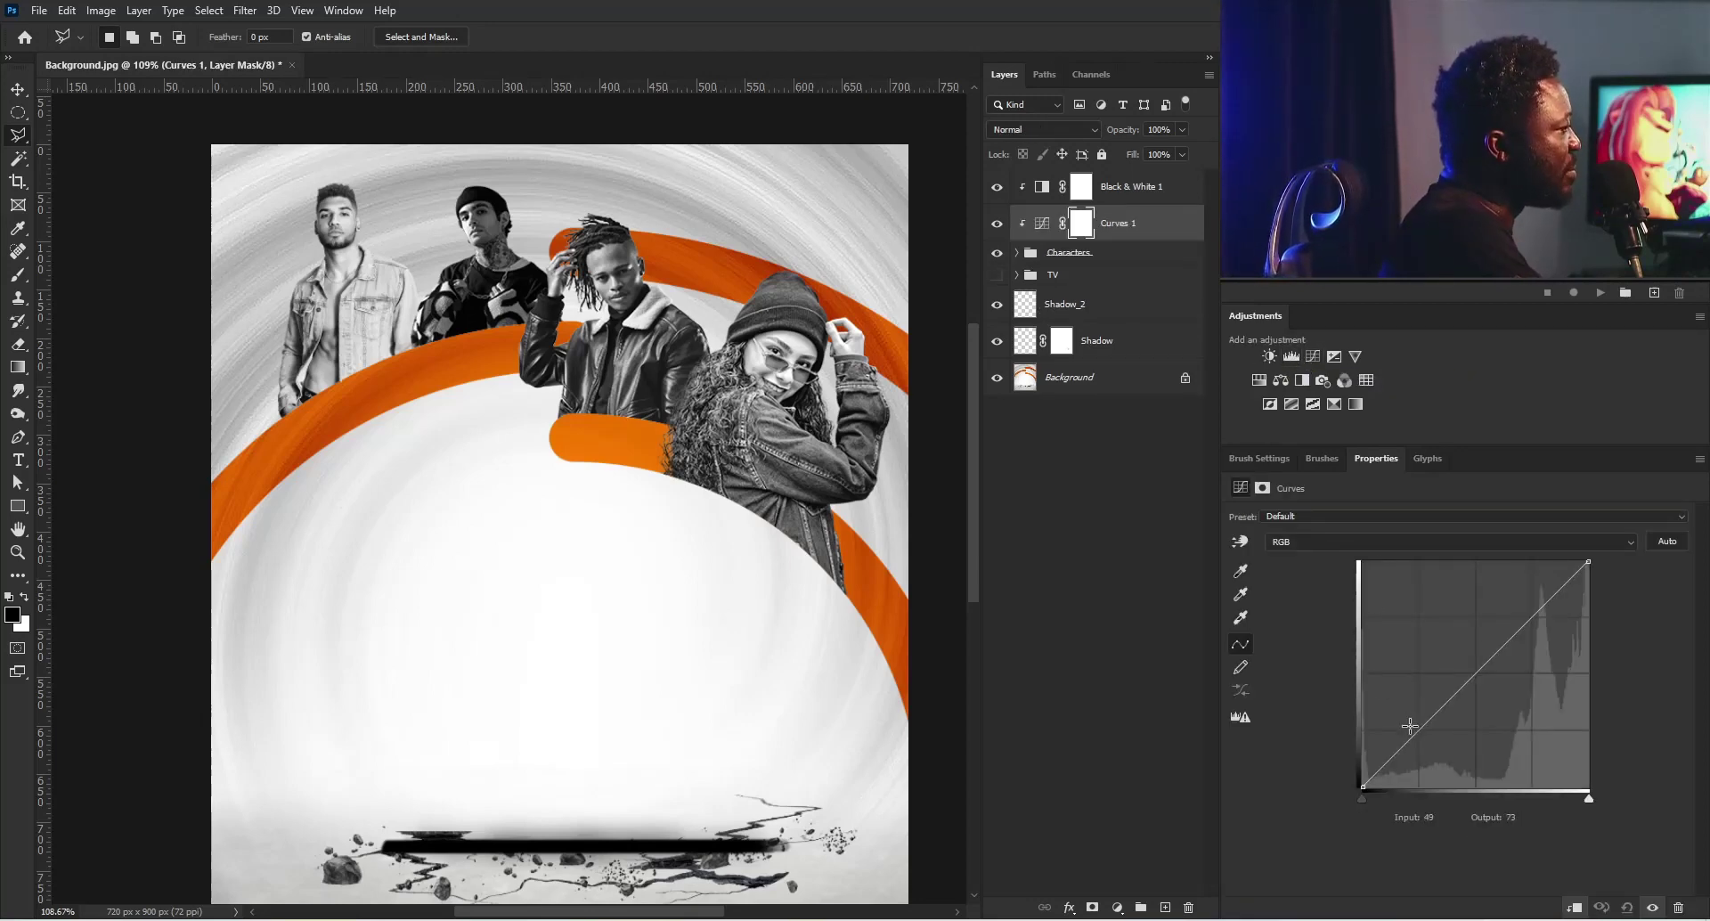
drag(1413, 733, 1420, 734)
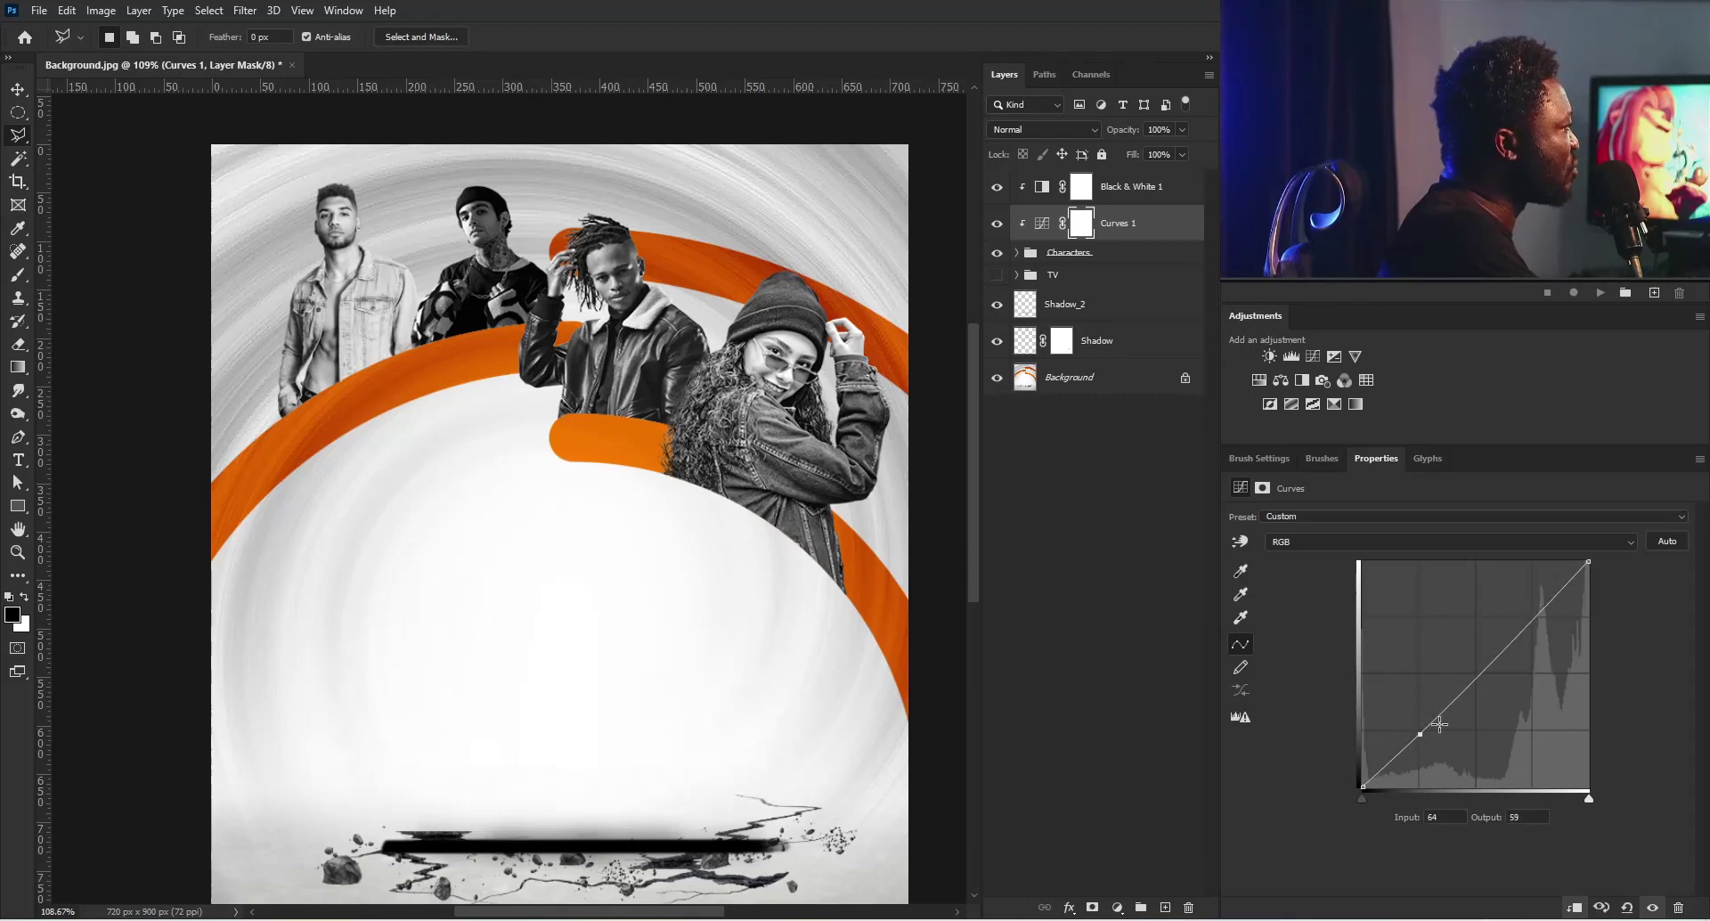
drag(1507, 637, 1507, 635)
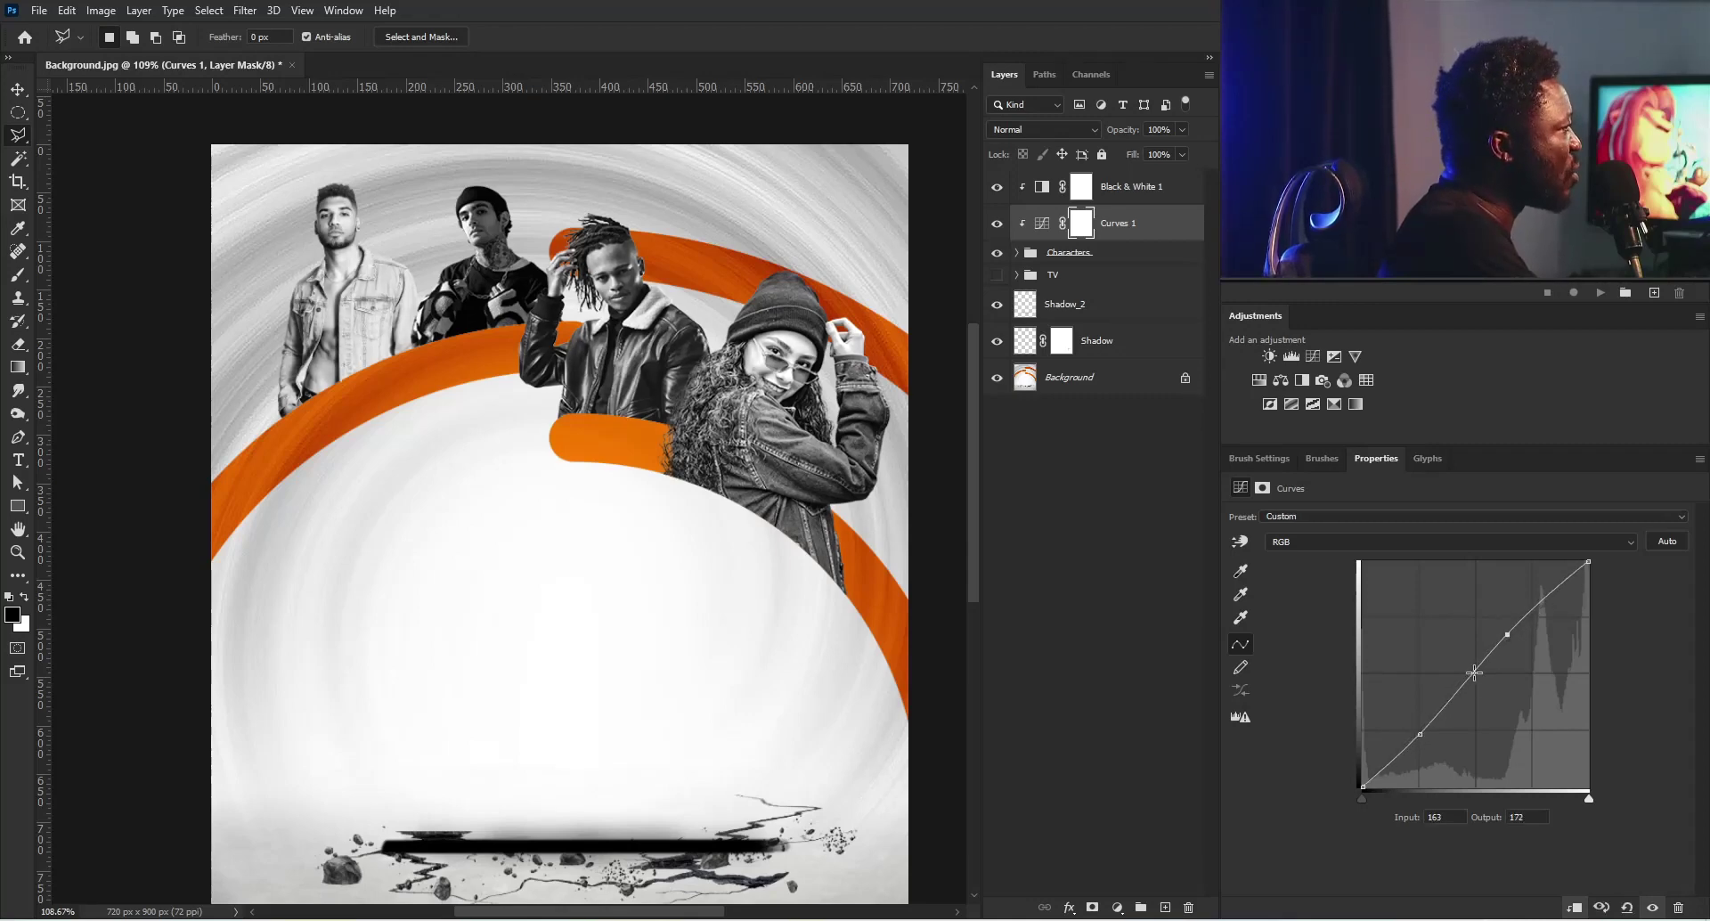
drag(1422, 735, 1424, 735)
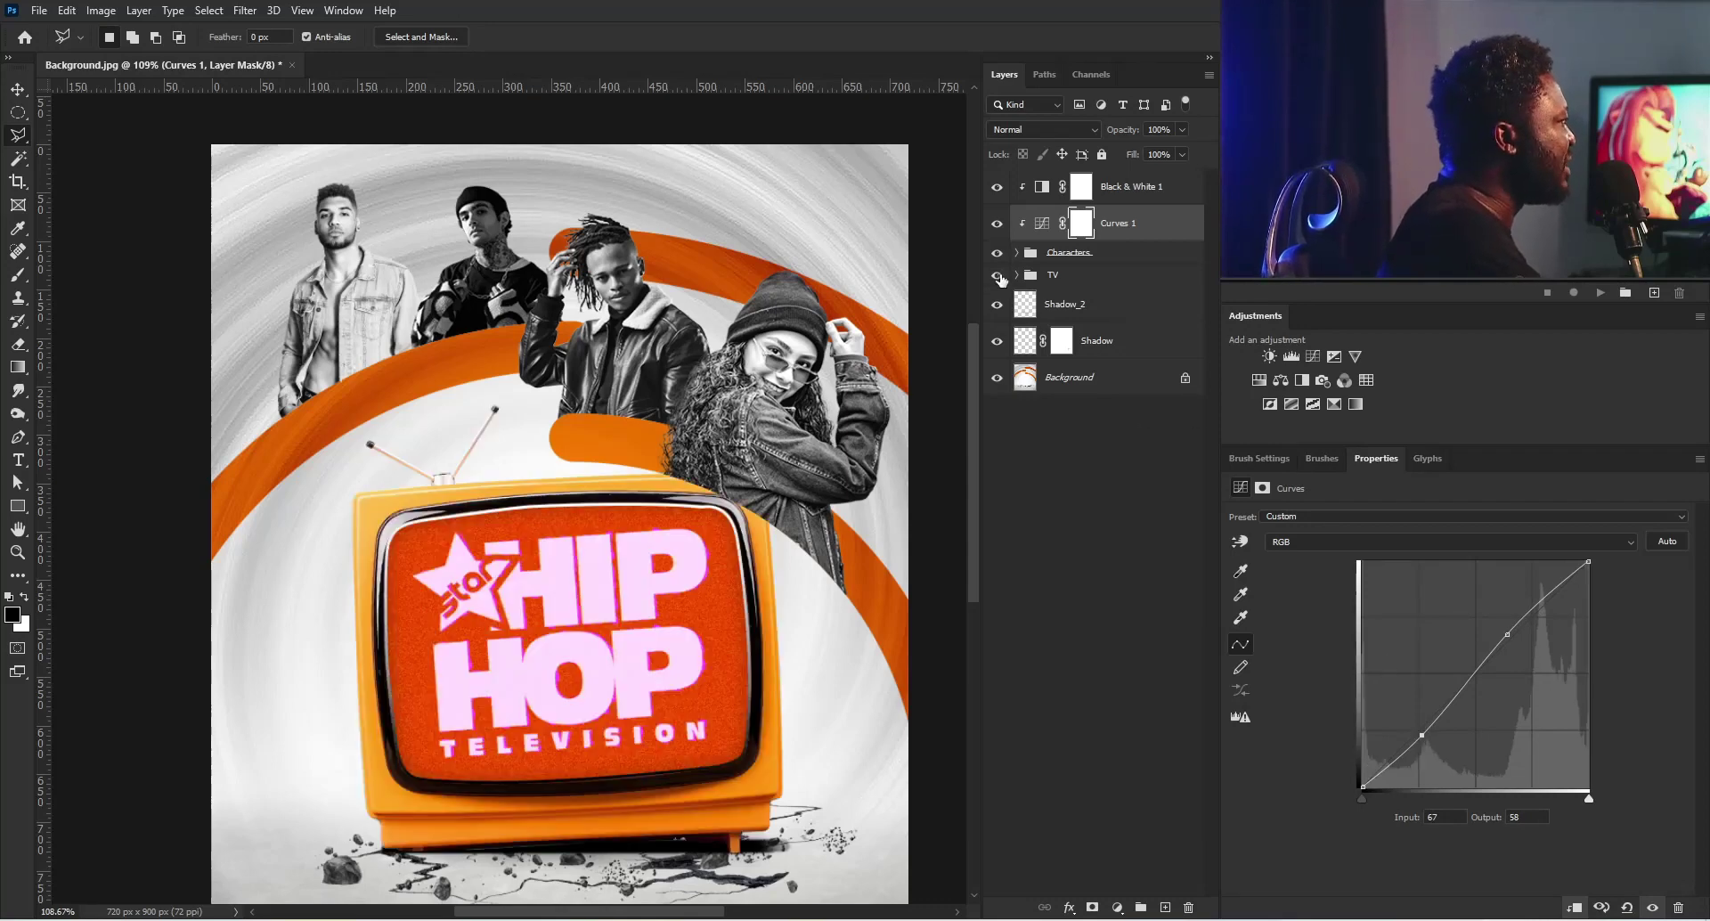
click(997, 274)
Step: Add the text "urban" in black Kick Hornet Bold at 22.22 pt on the ground below the TV
mouse_move(669, 536)
mouse_down()
mouse_move(698, 359)
mouse_move(691, 446)
mouse_move(668, 400)
mouse_move(507, 375)
mouse_up()
scroll(595, 367, up, 3)
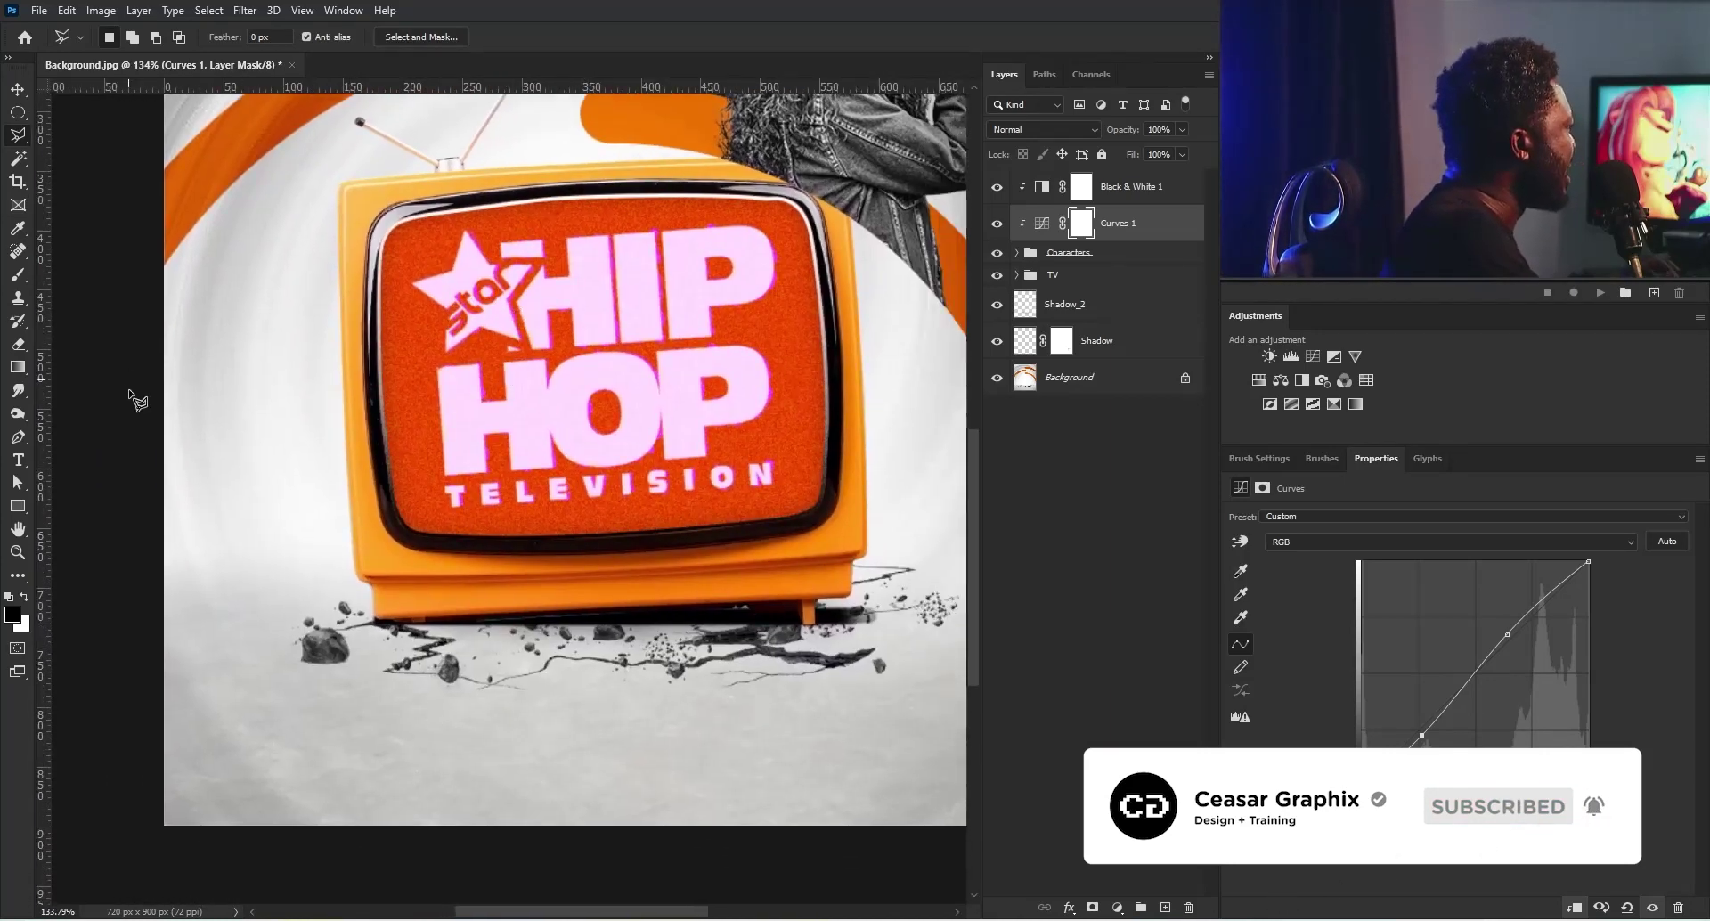
key(t)
click(308, 764)
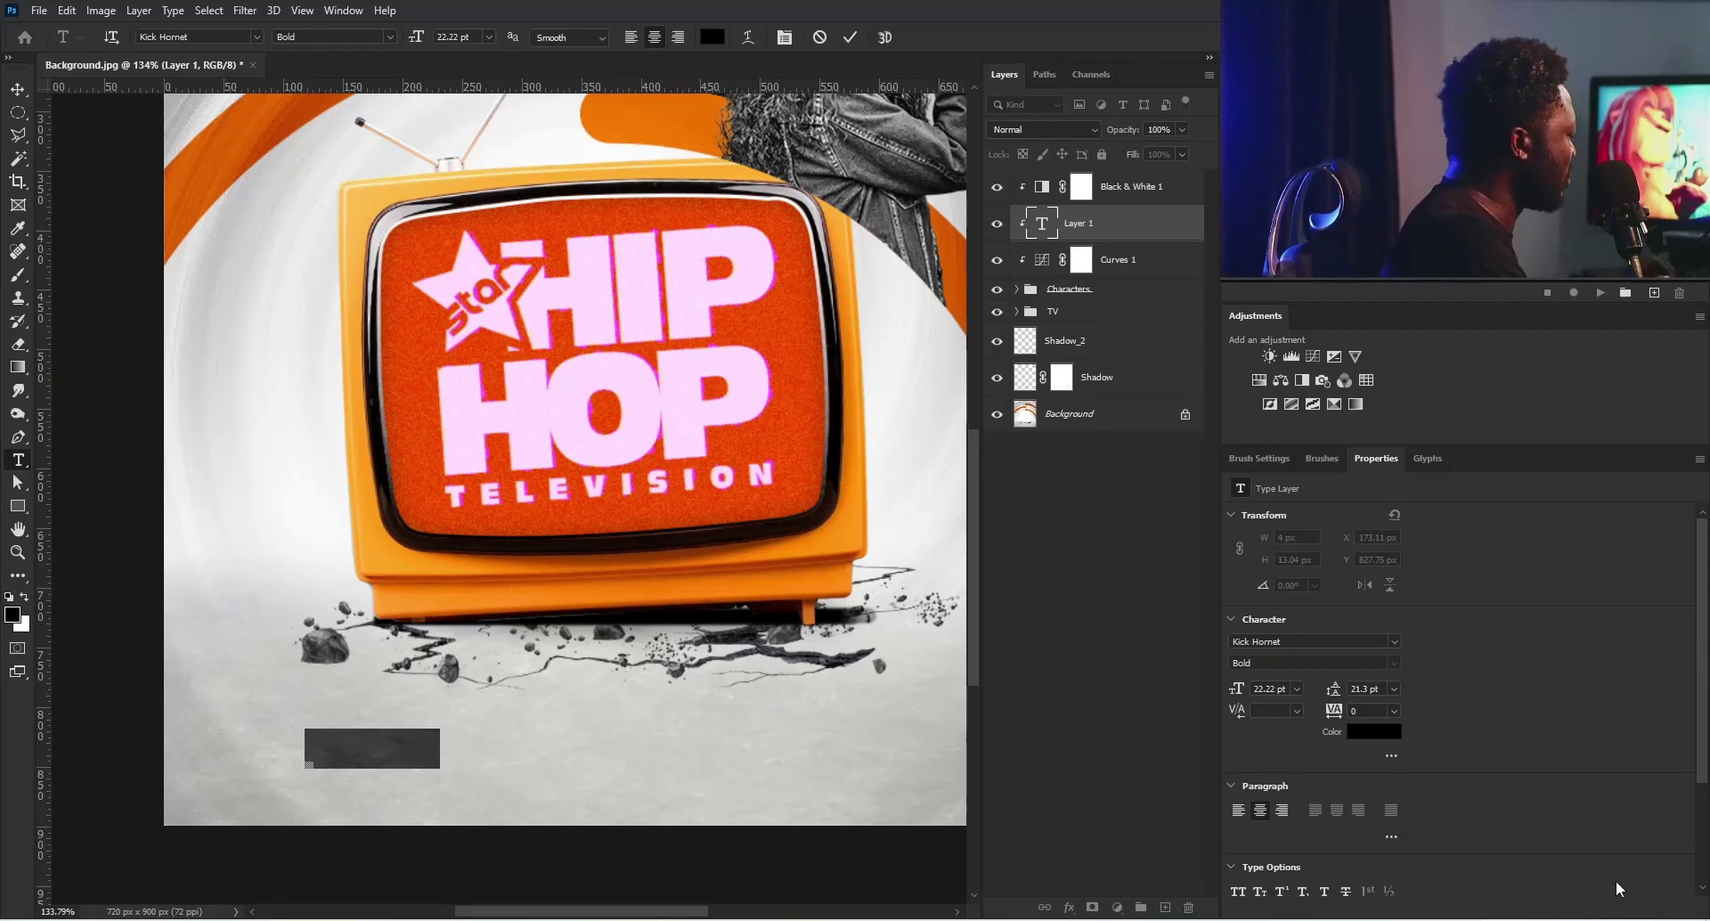
key(ctrl+v)
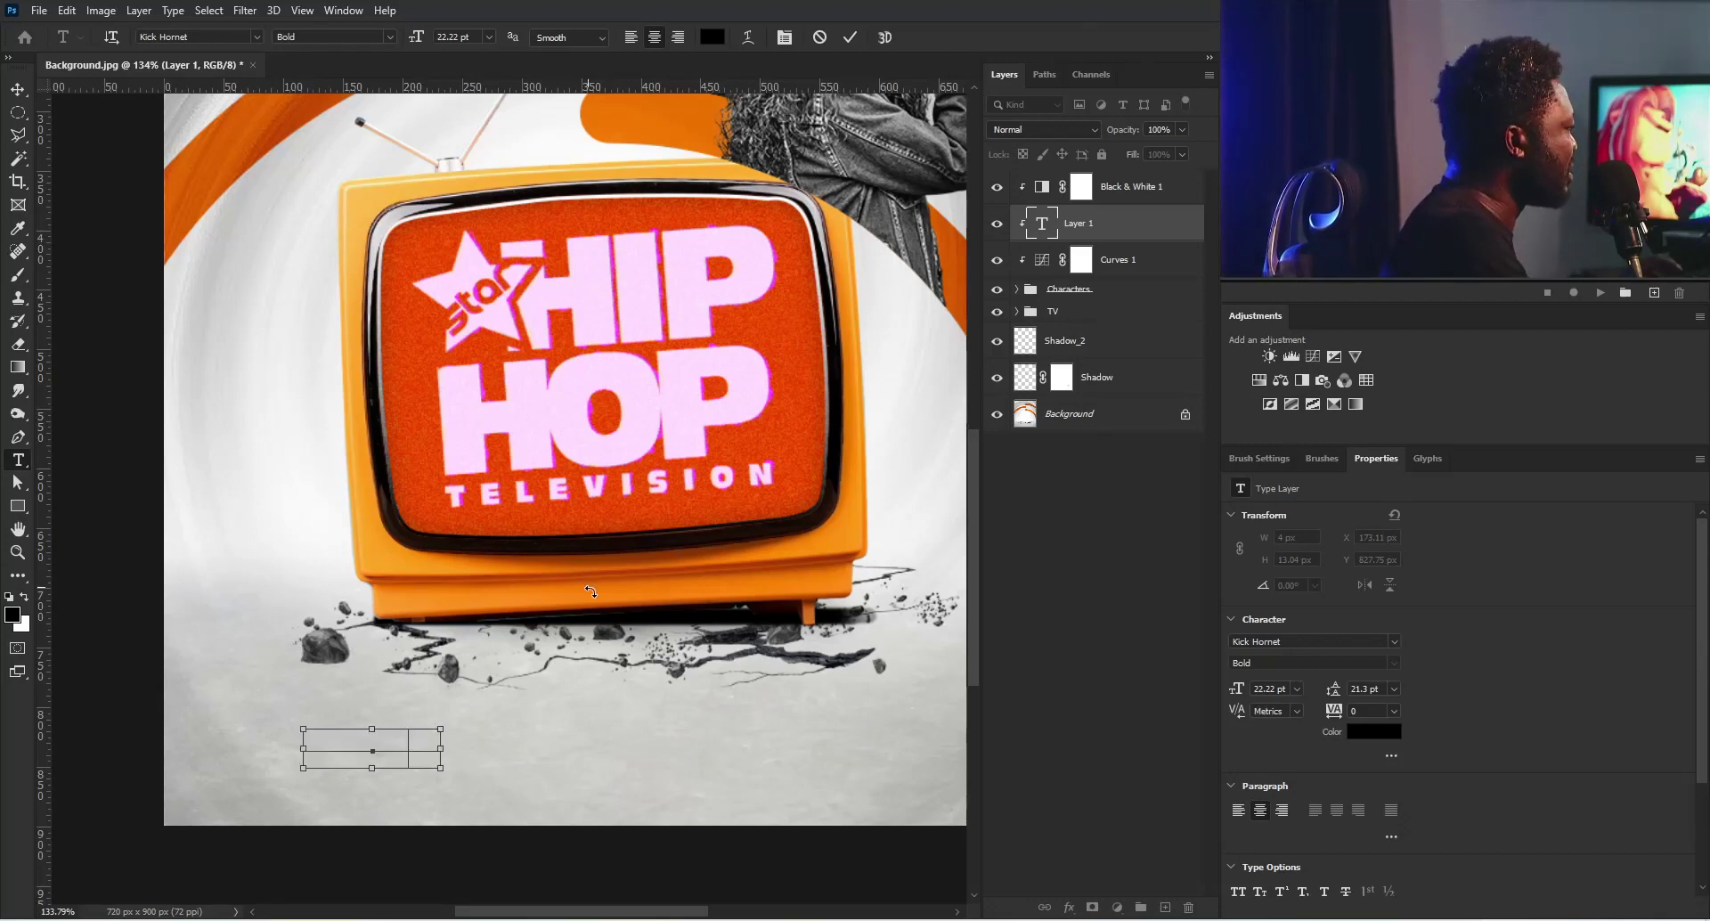
click(19, 91)
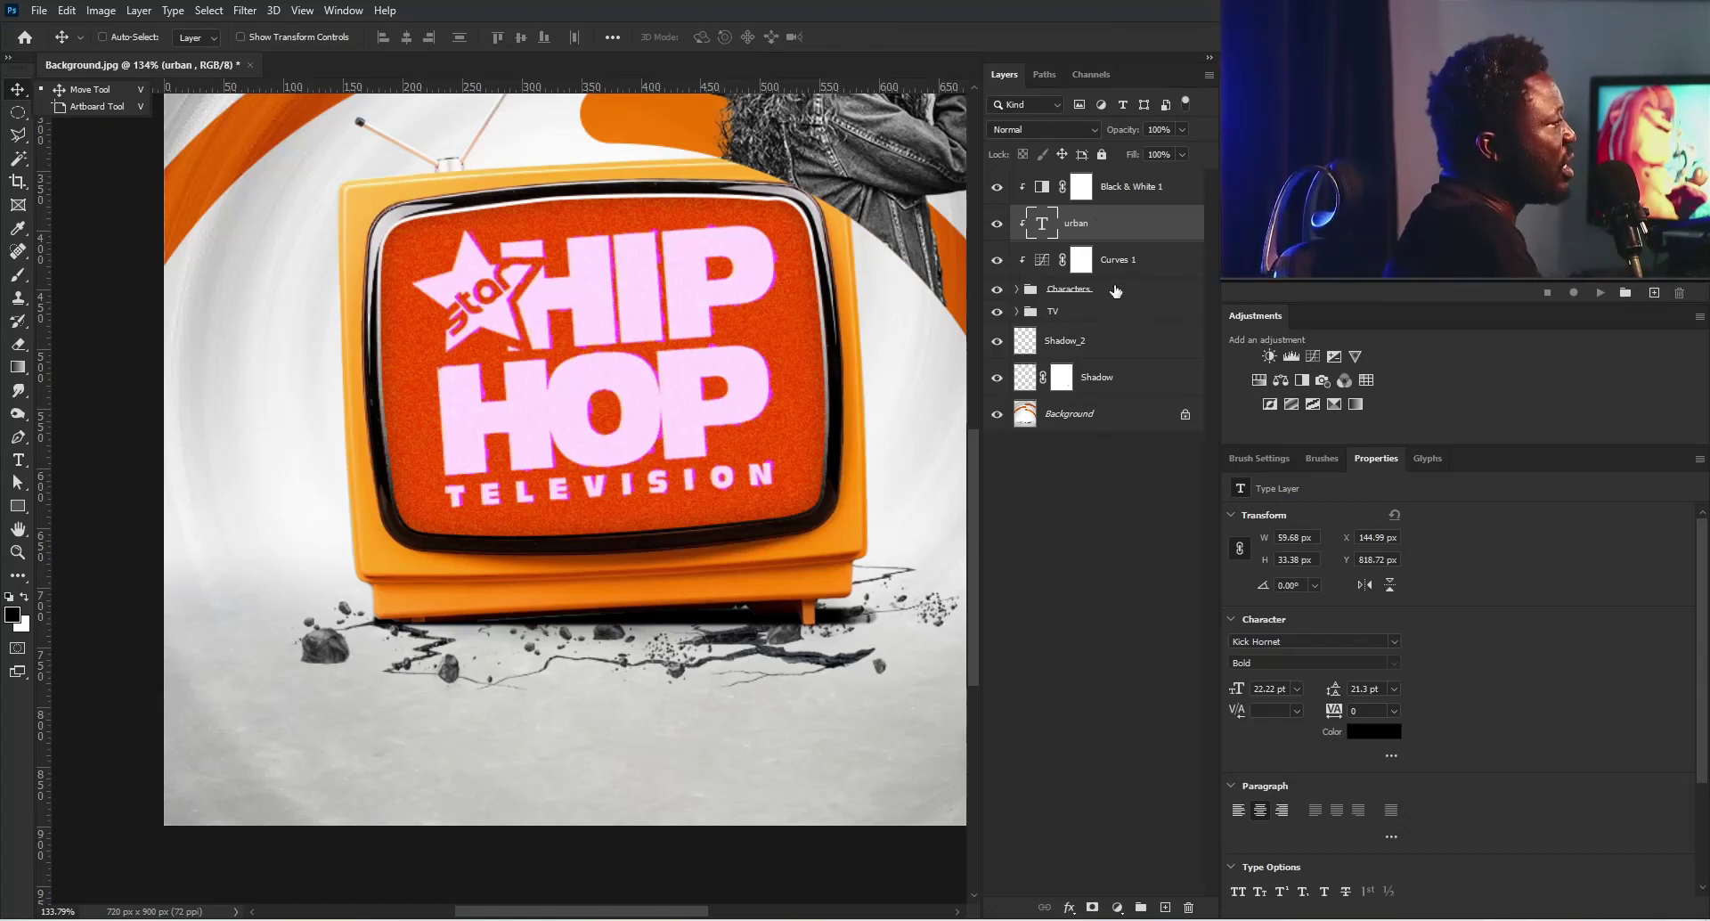
Step: Place the urban text layer above the Black & White adjustment and release it from the clipping mask
click(1126, 233)
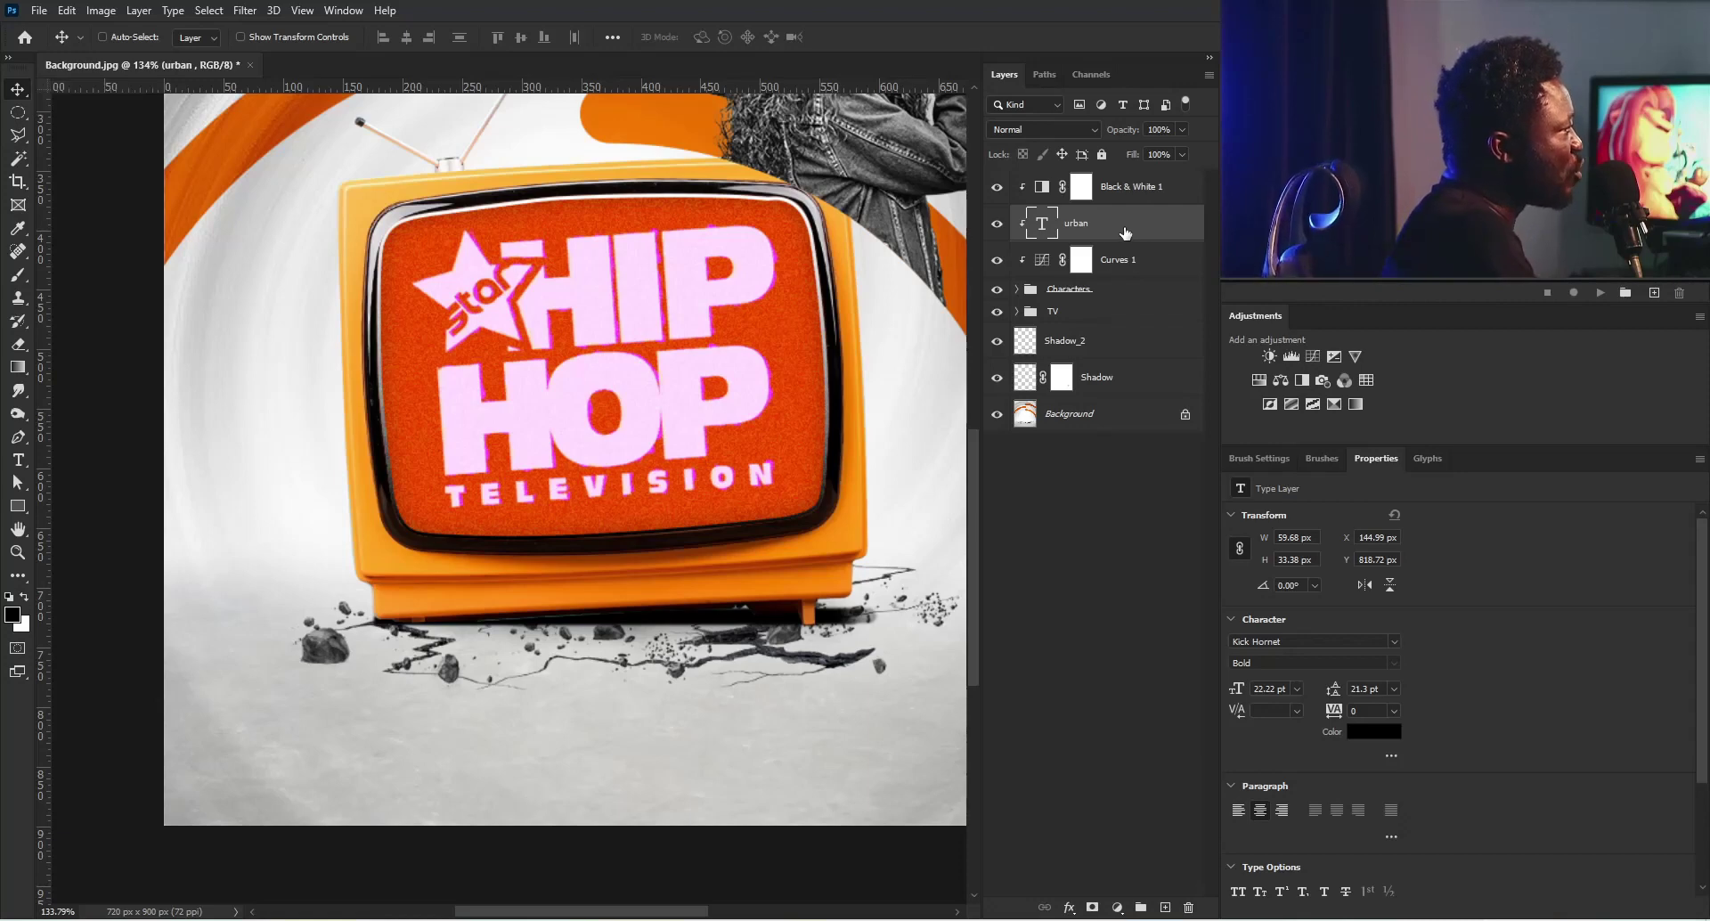
drag(1125, 232, 1132, 167)
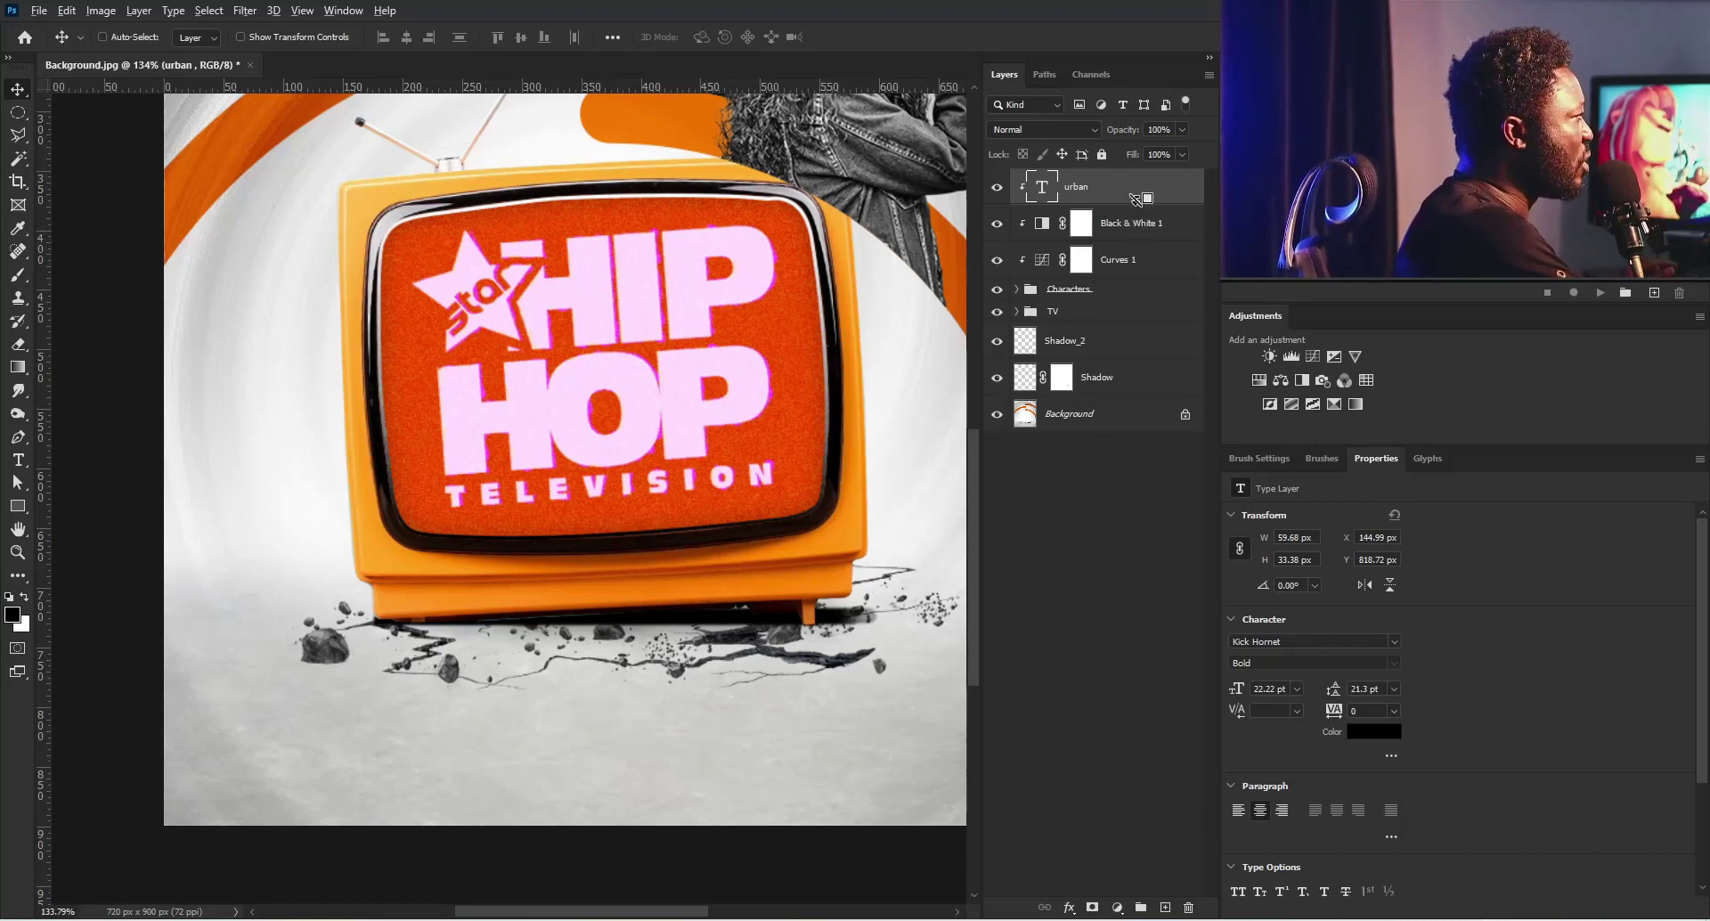
drag(1138, 196, 1136, 196)
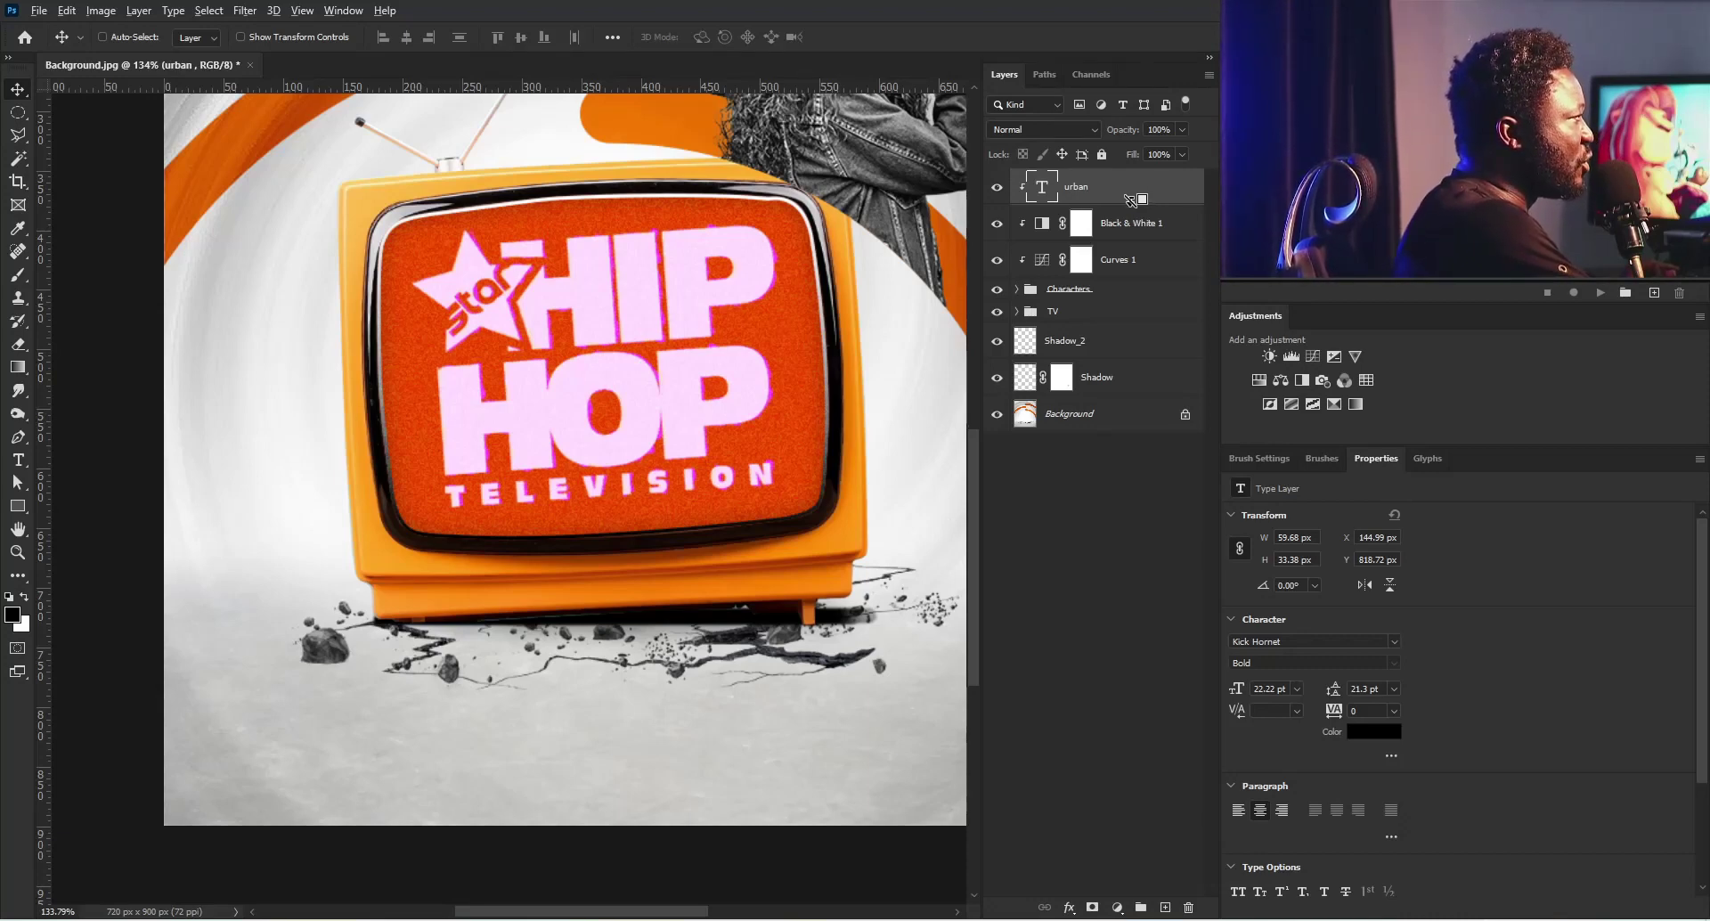
alt+click(1131, 201)
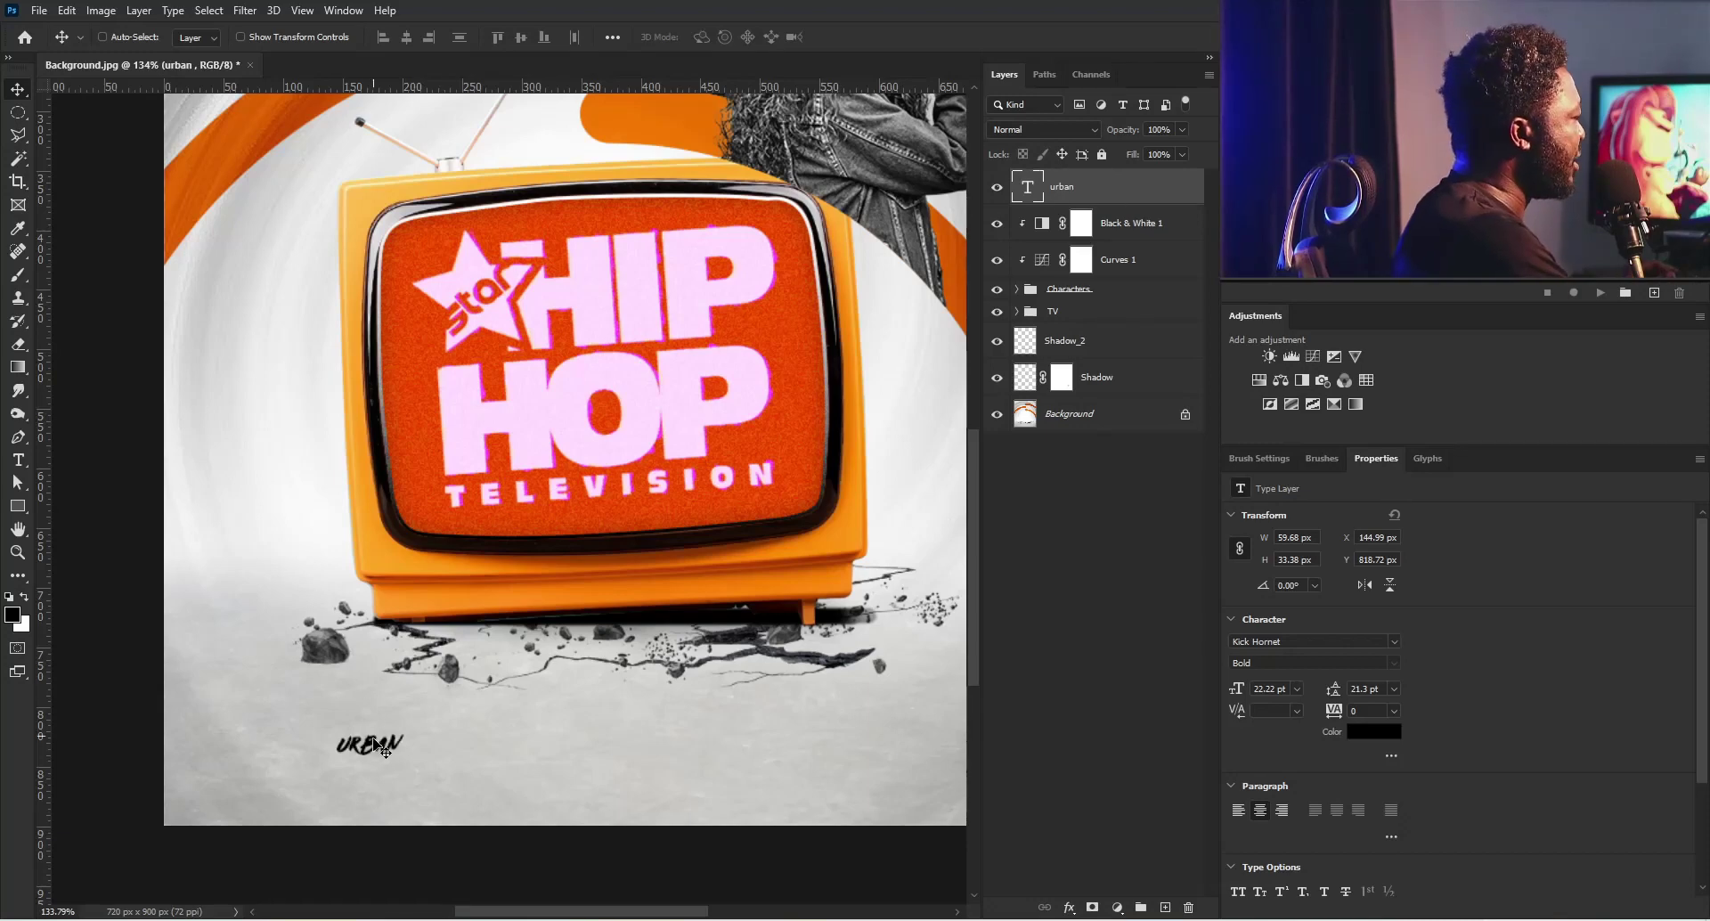
Step: Scale the urban text to about 190%, place it under the TV and skew it vertically by about -8.6 degrees
key(ctrl+t)
drag(406, 729, 525, 736)
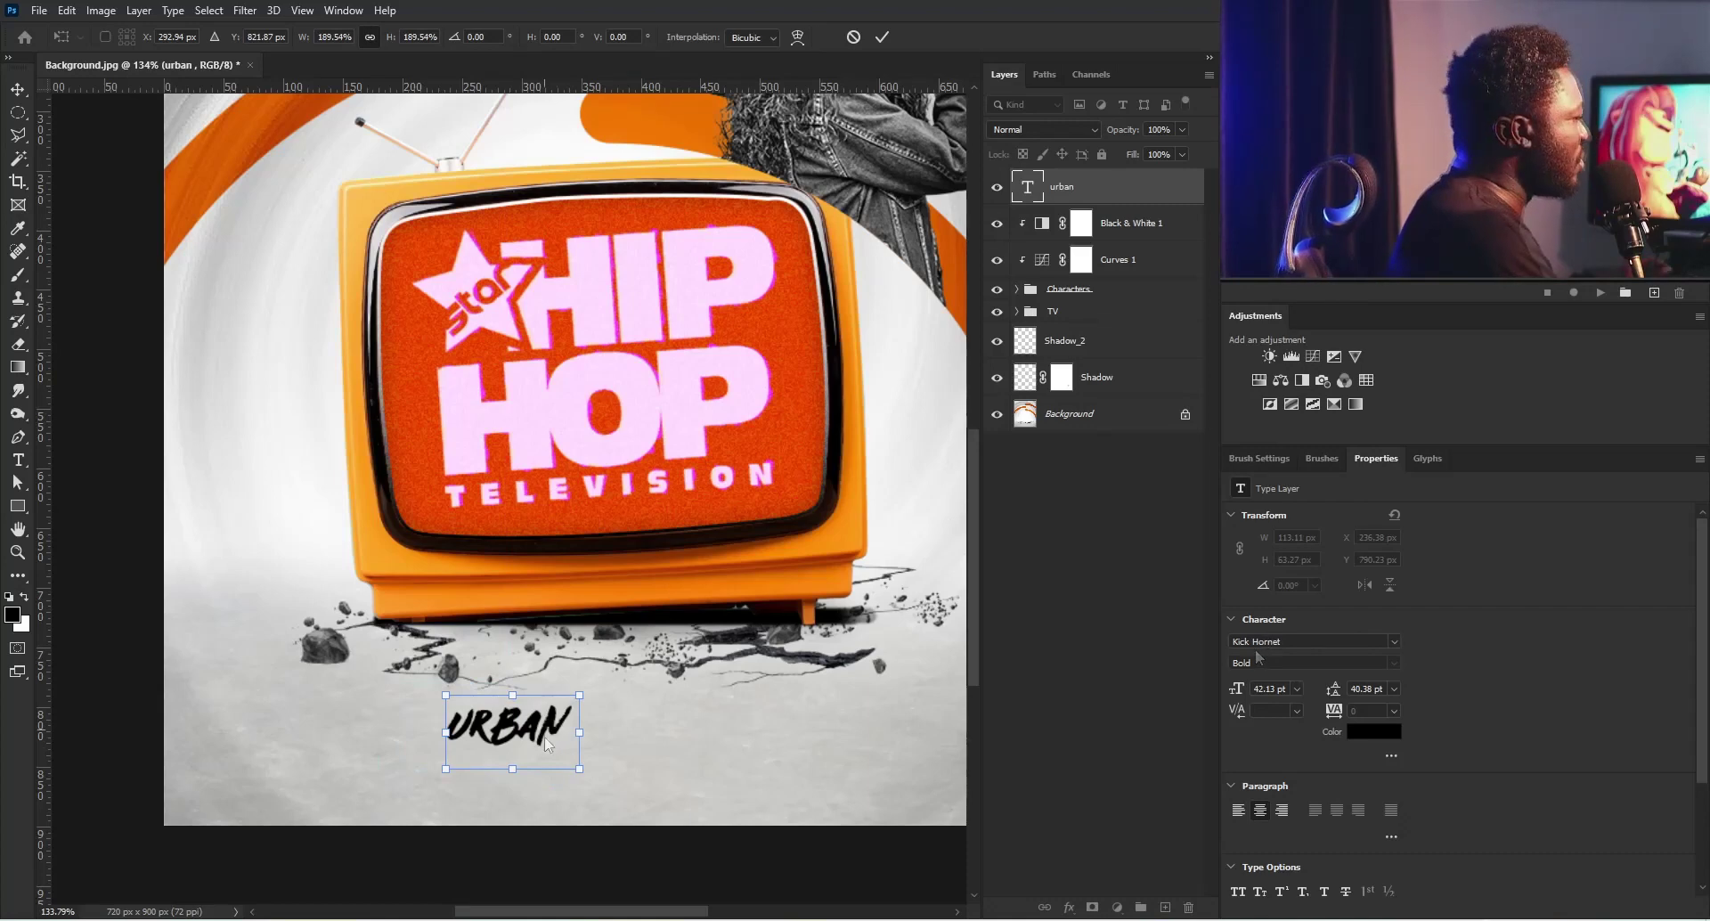
right_click(547, 744)
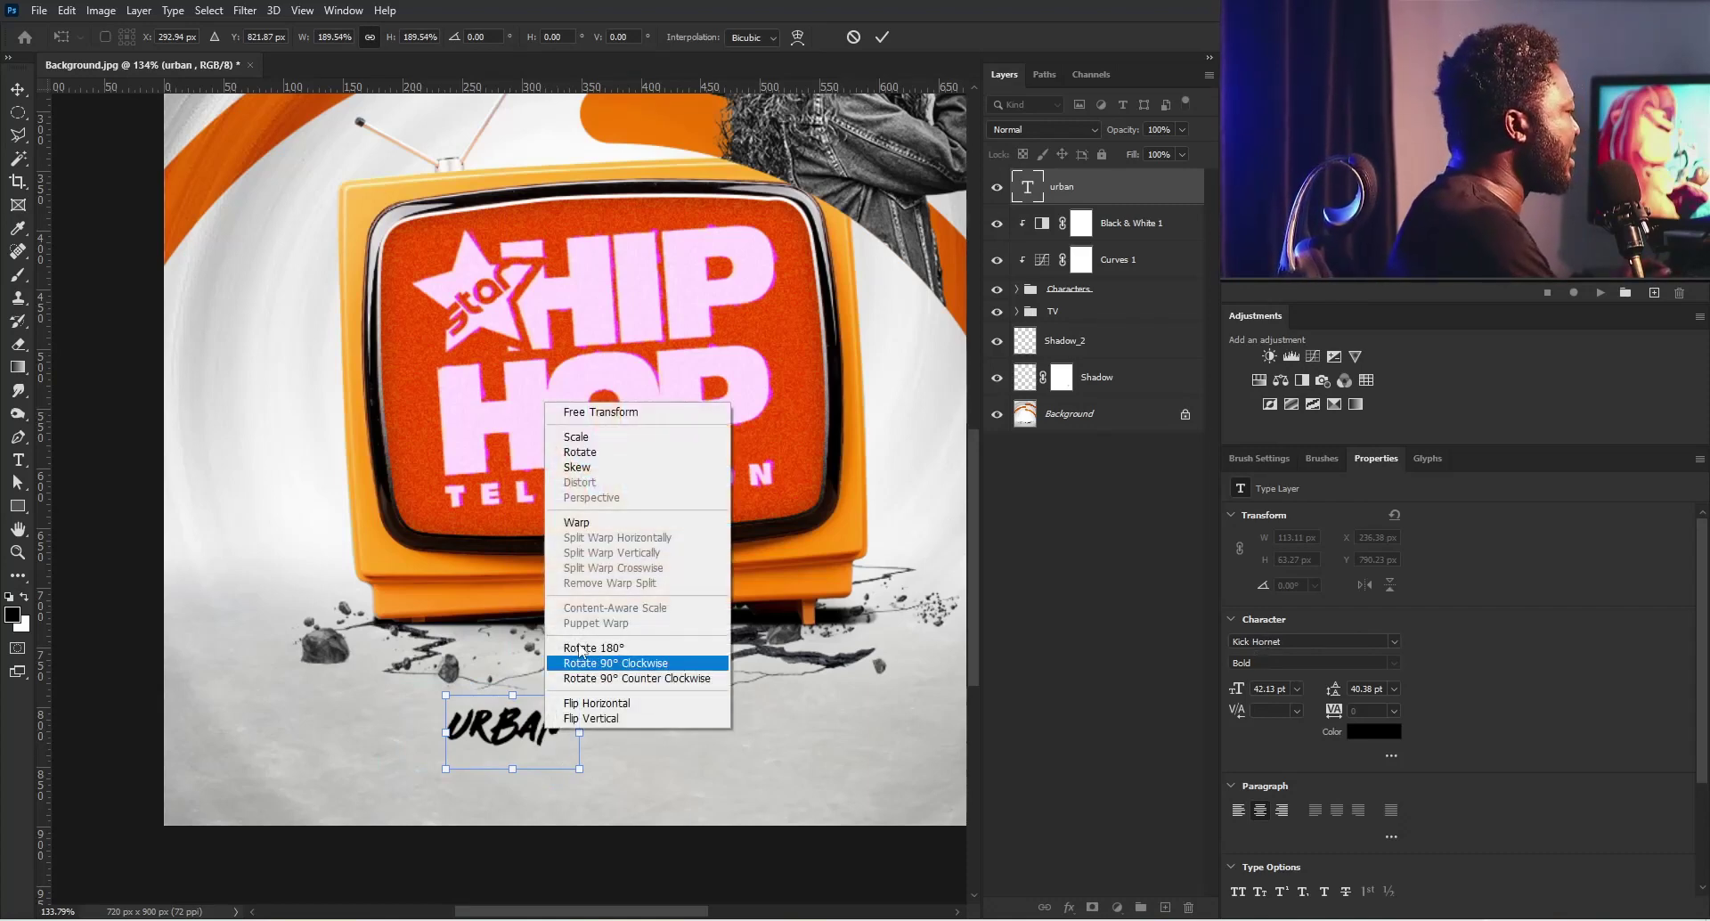
click(599, 471)
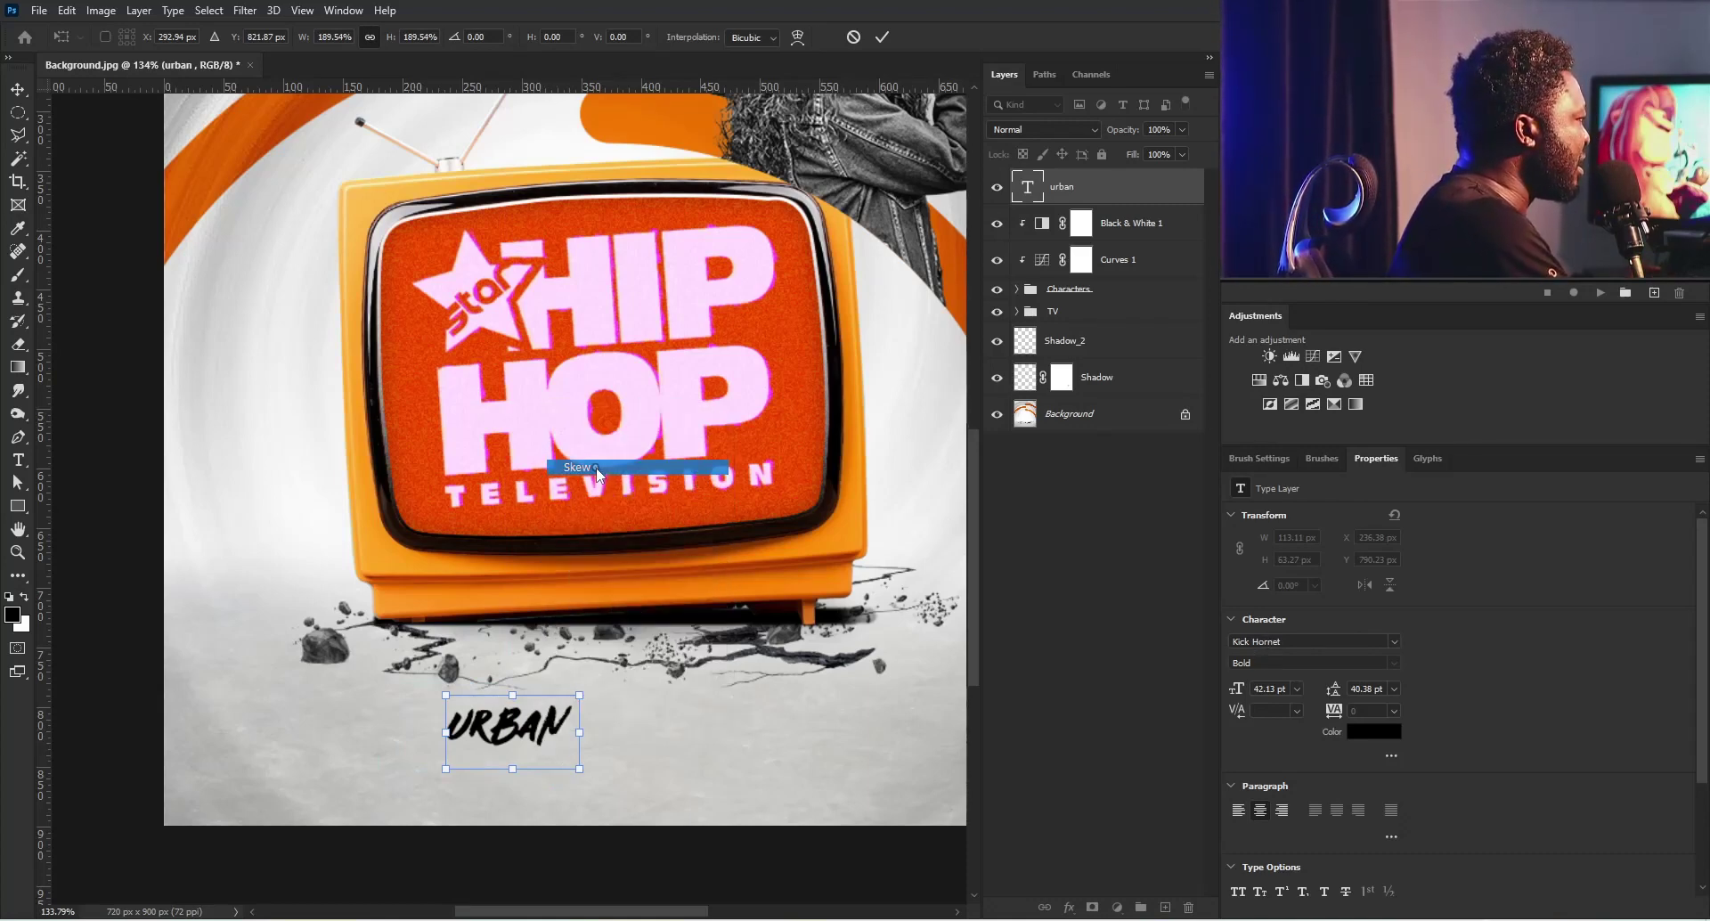
drag(574, 733, 577, 709)
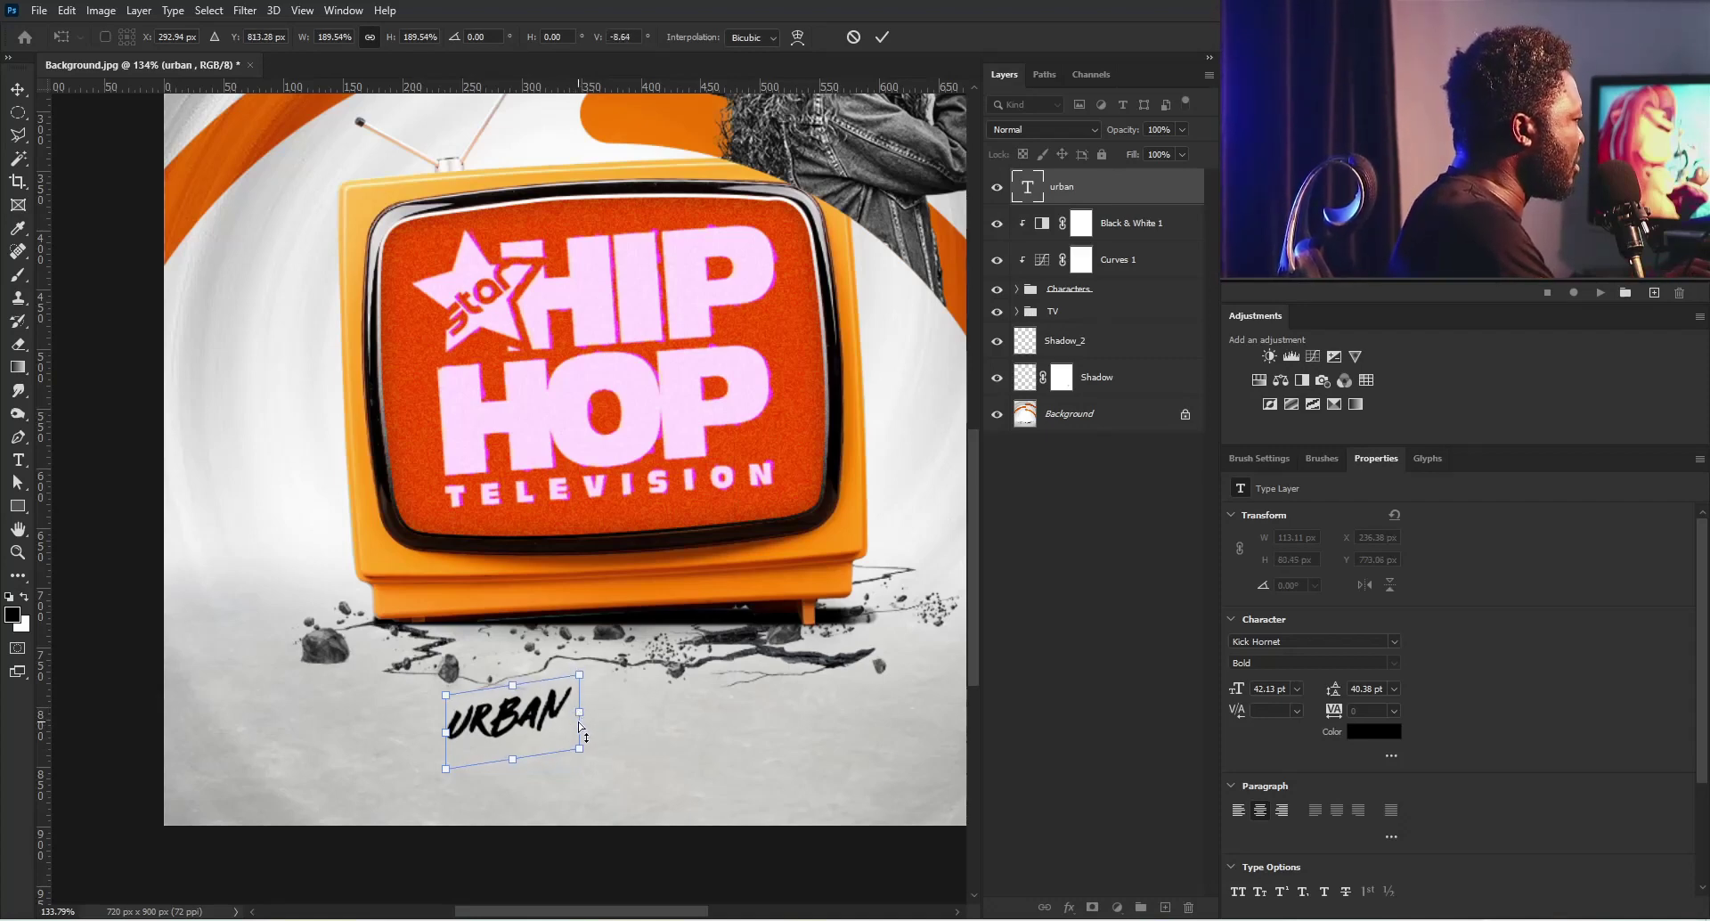
key(Return)
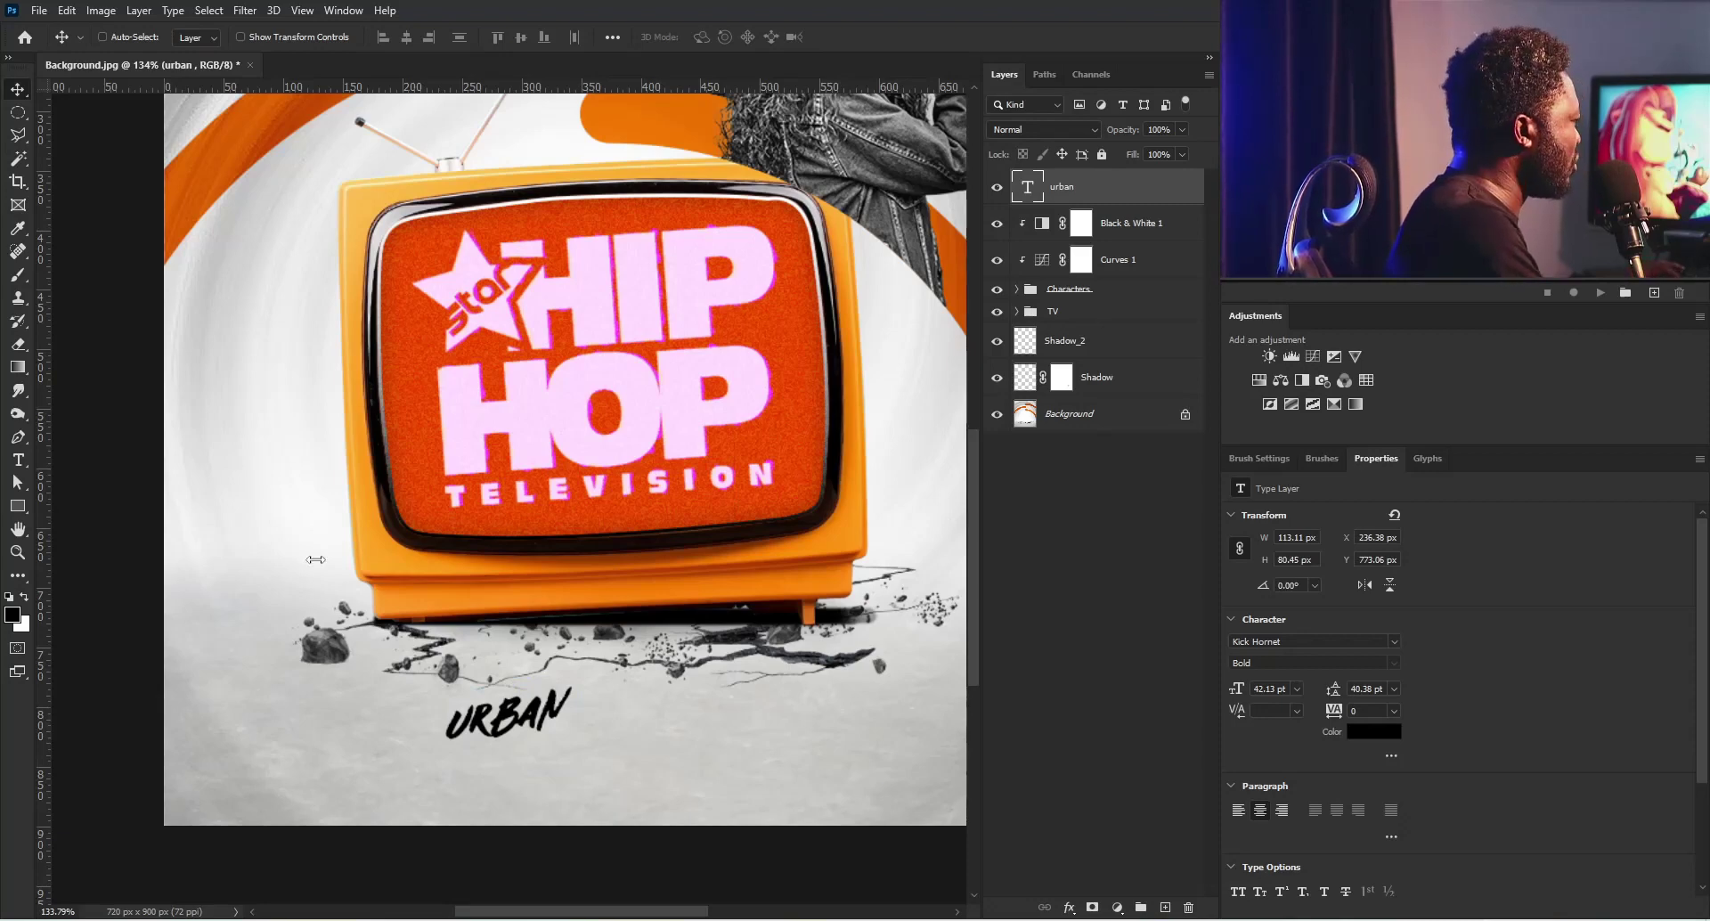
Step: Add a separate text layer reading "Music" just below the urban text
click(30, 467)
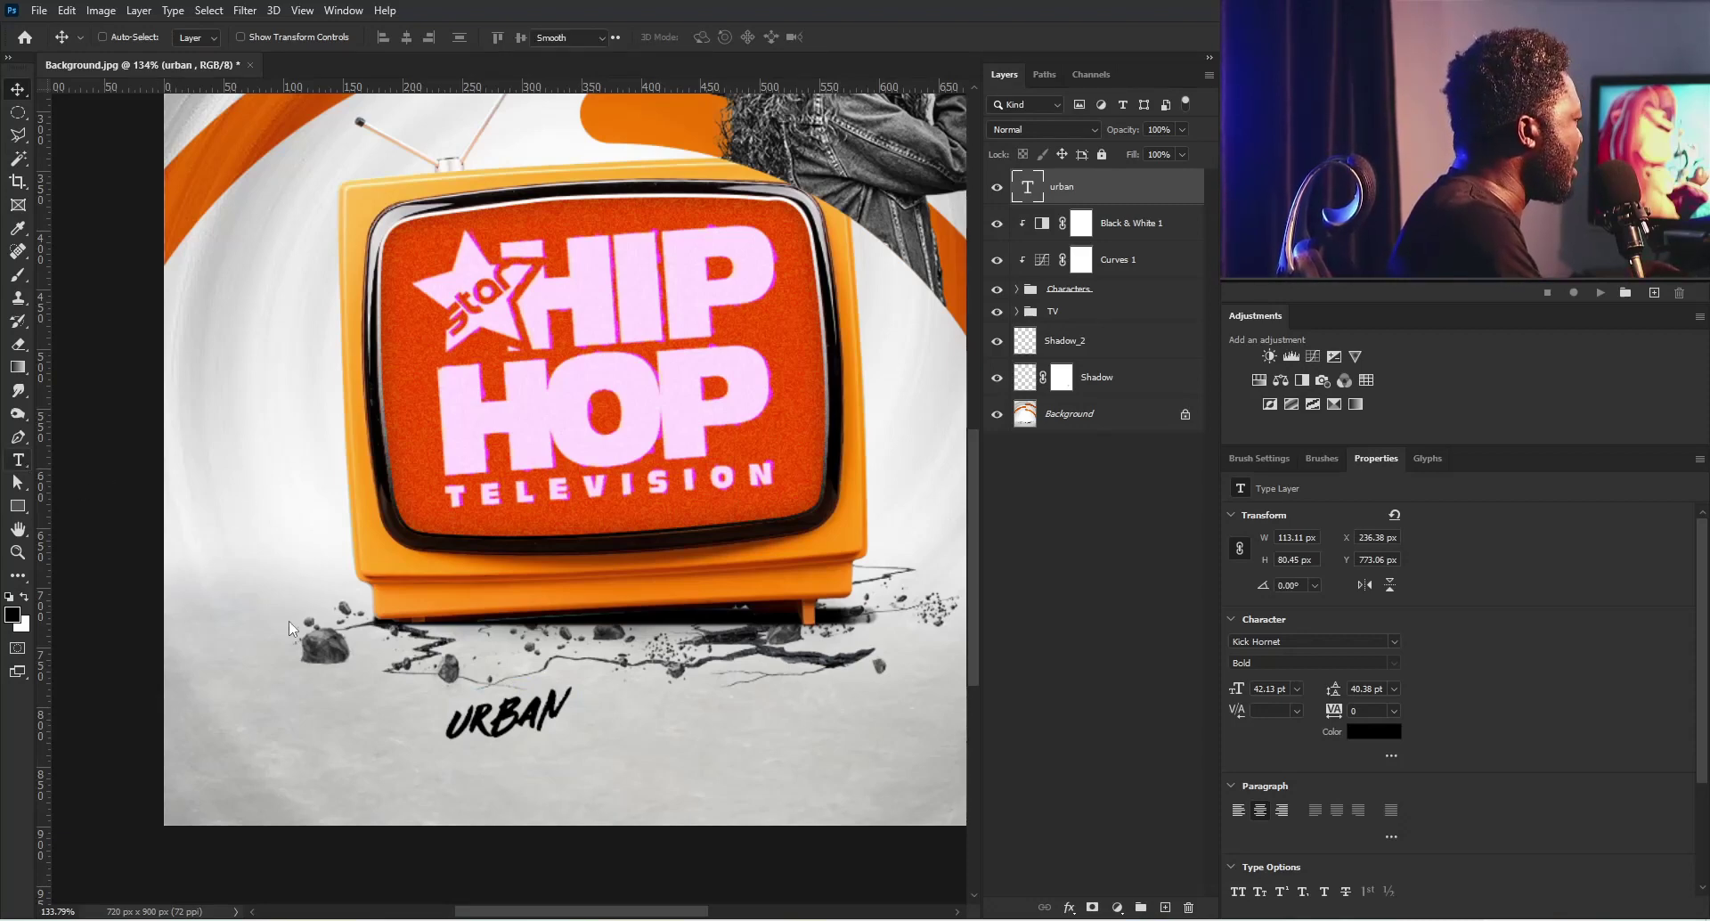
click(539, 764)
text(music)
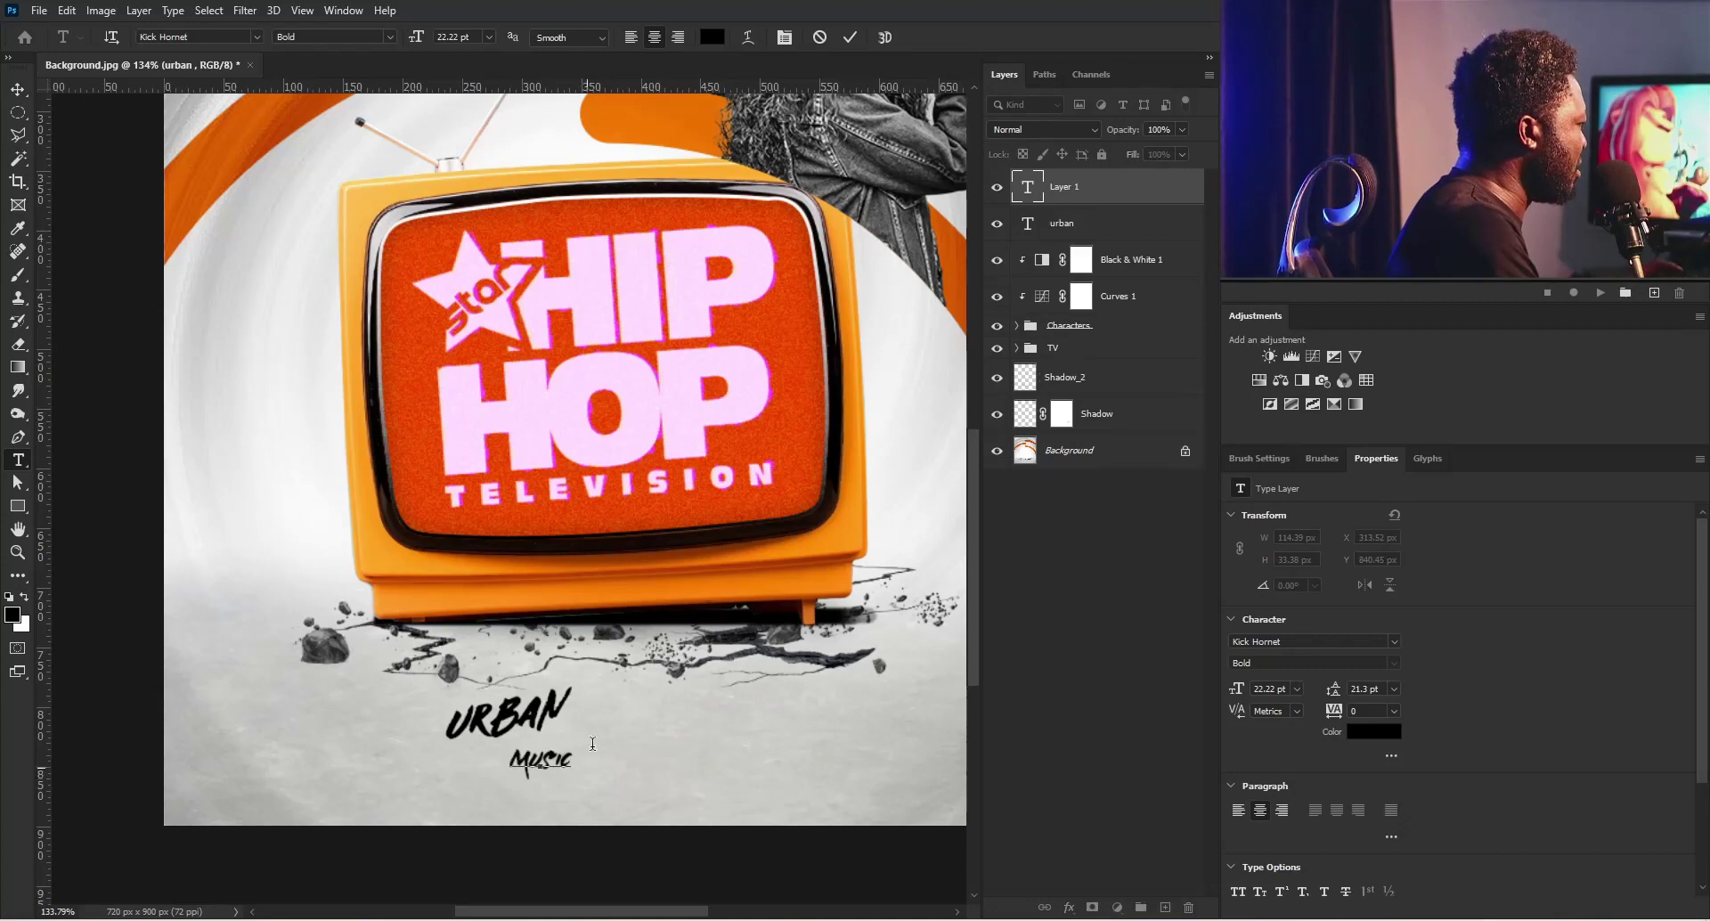
click(18, 89)
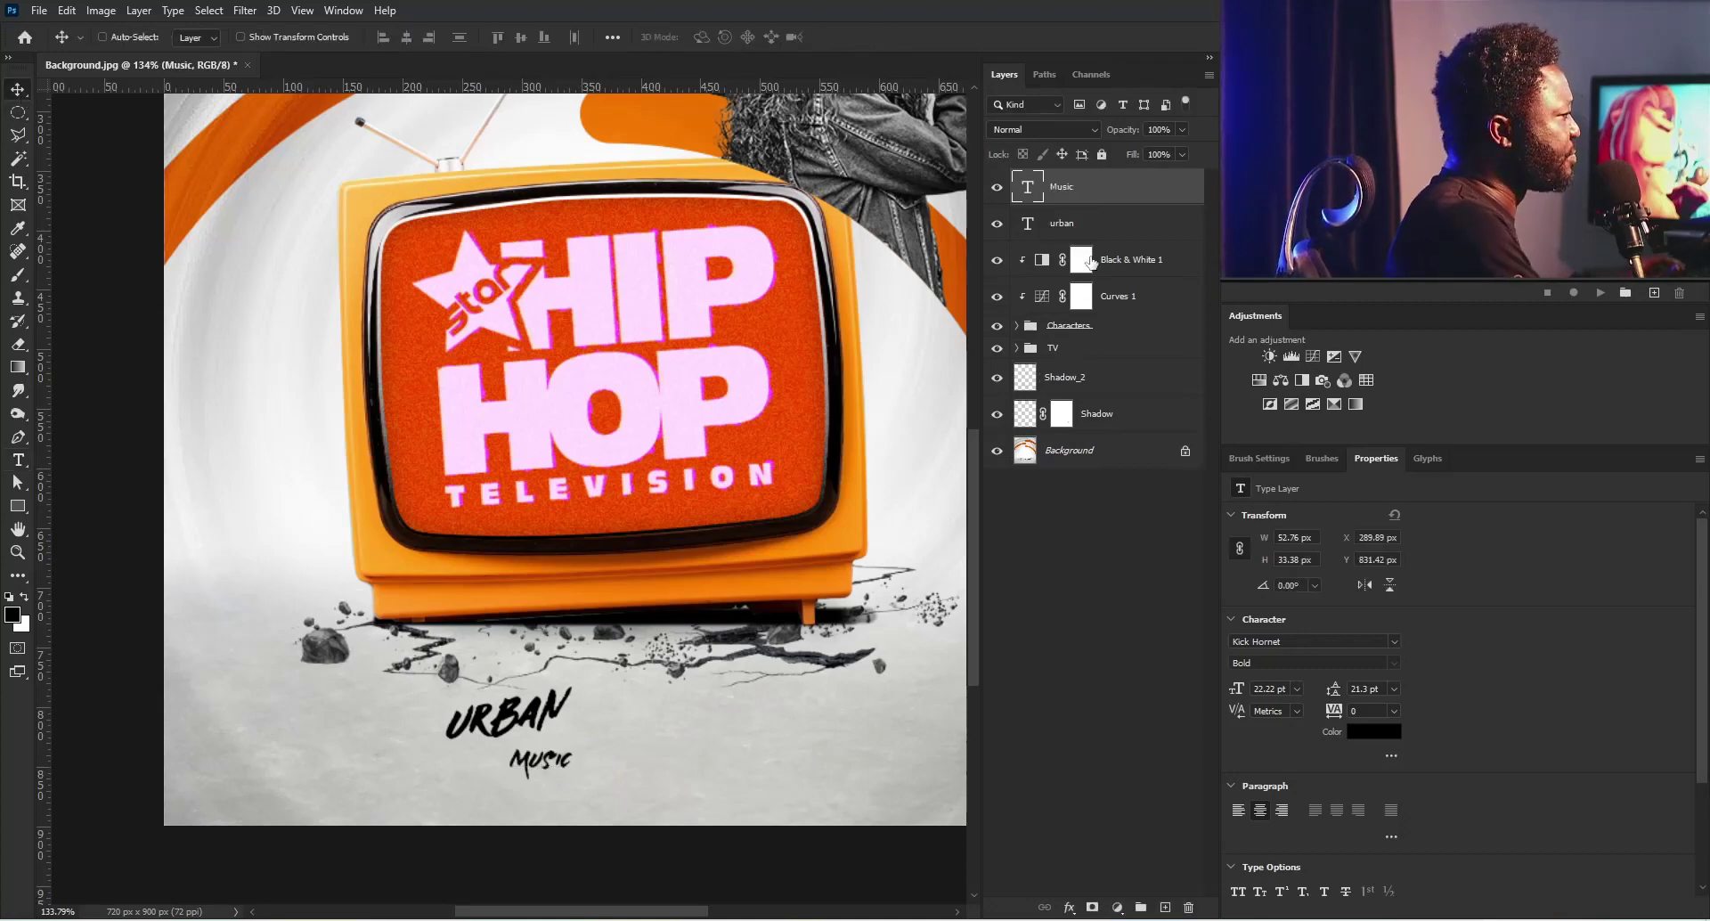
Step: Set the Music text in Myriad Set Pro Semibold with All Caps
click(1396, 641)
text(my)
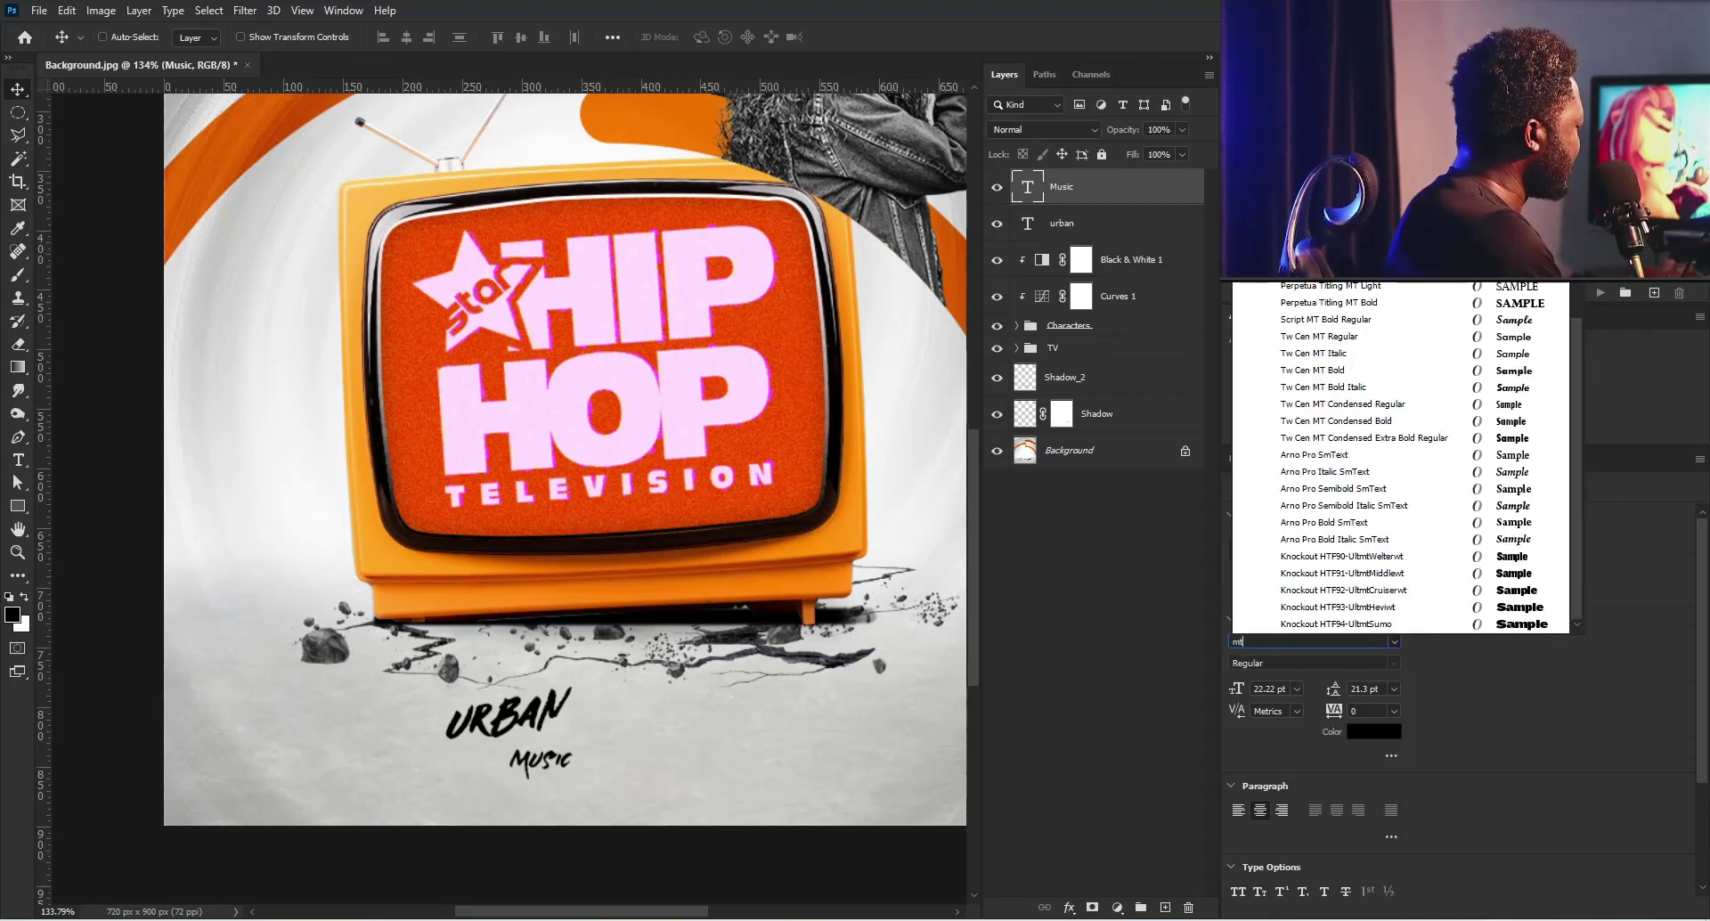
key(Escape)
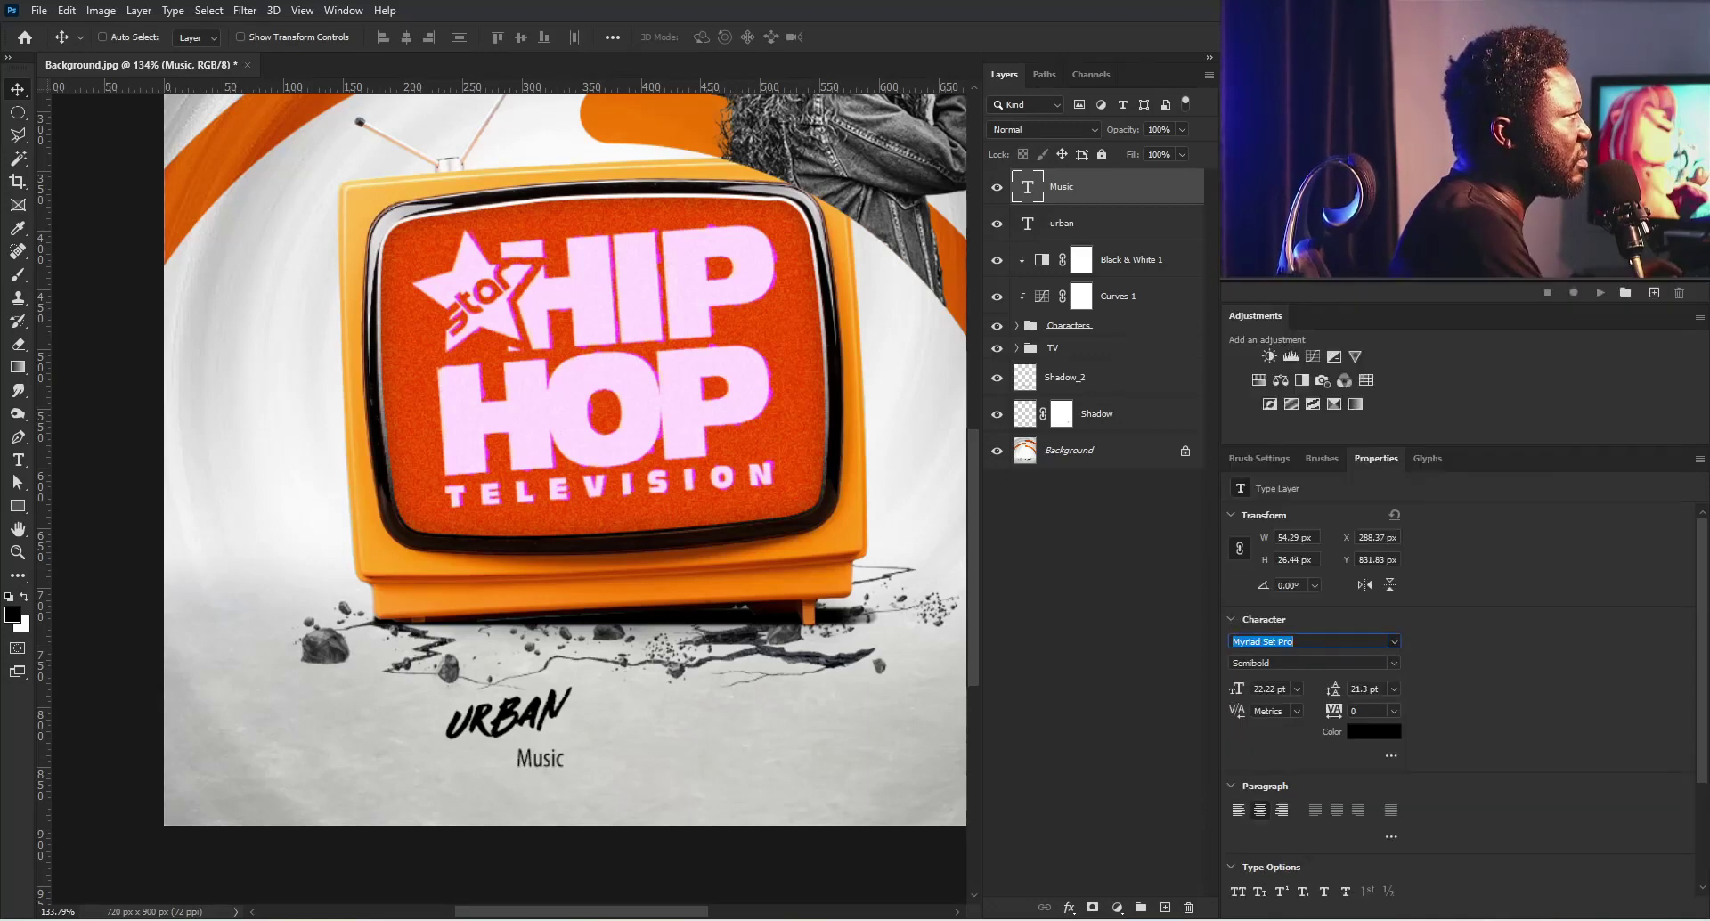
key(Return)
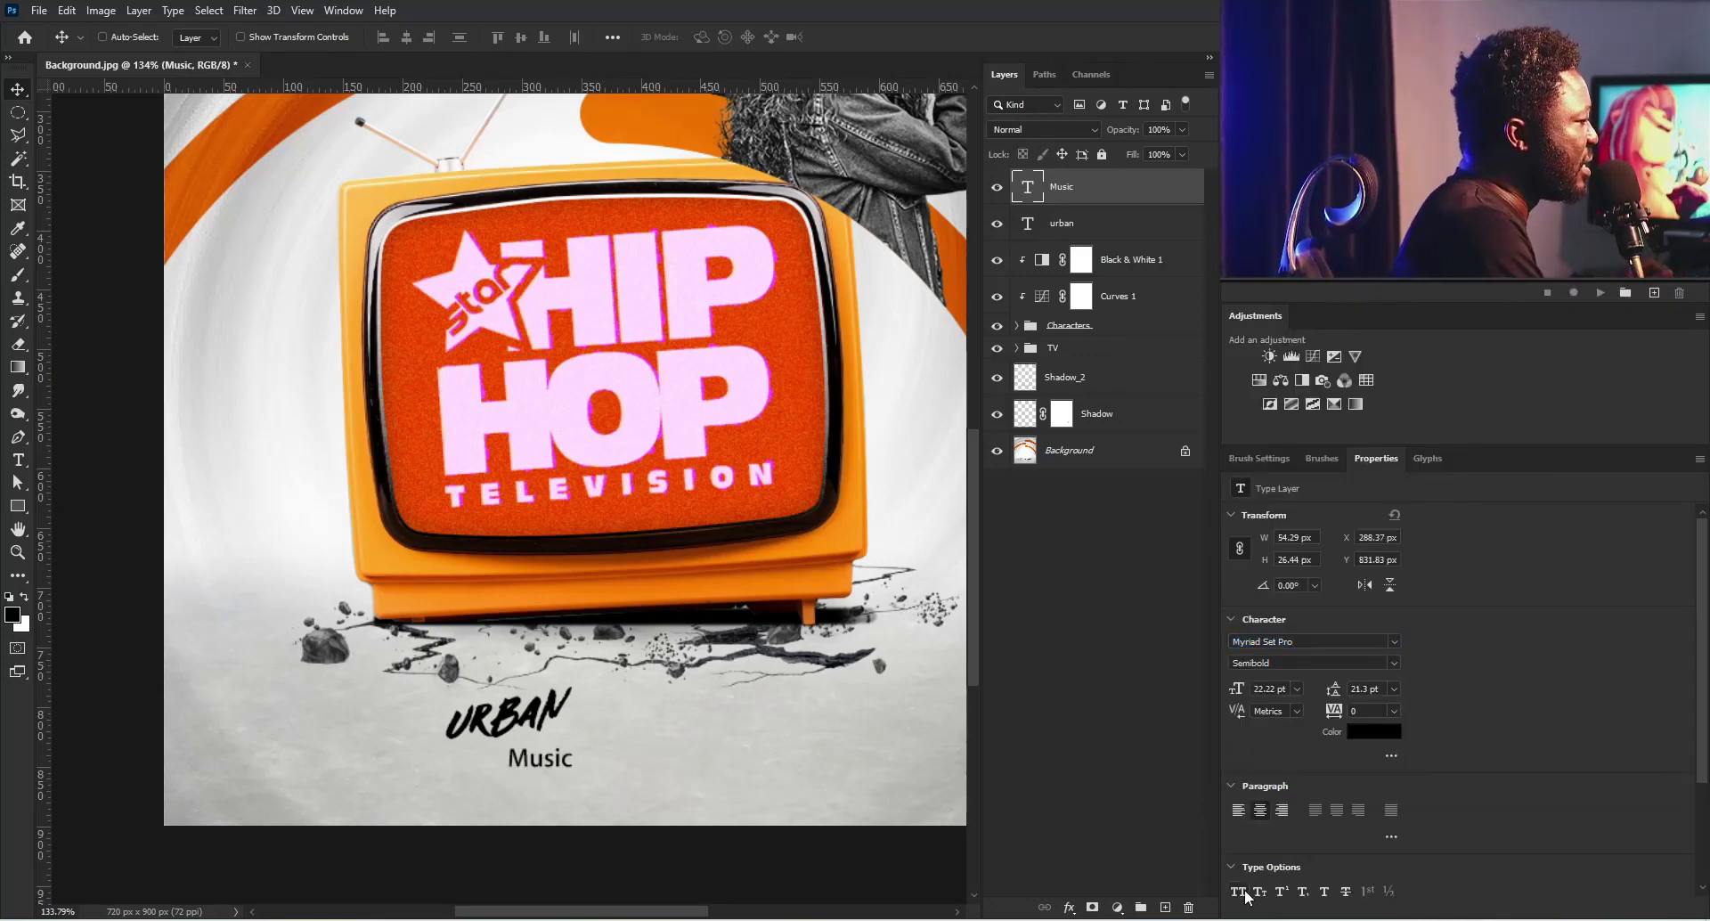
click(1238, 891)
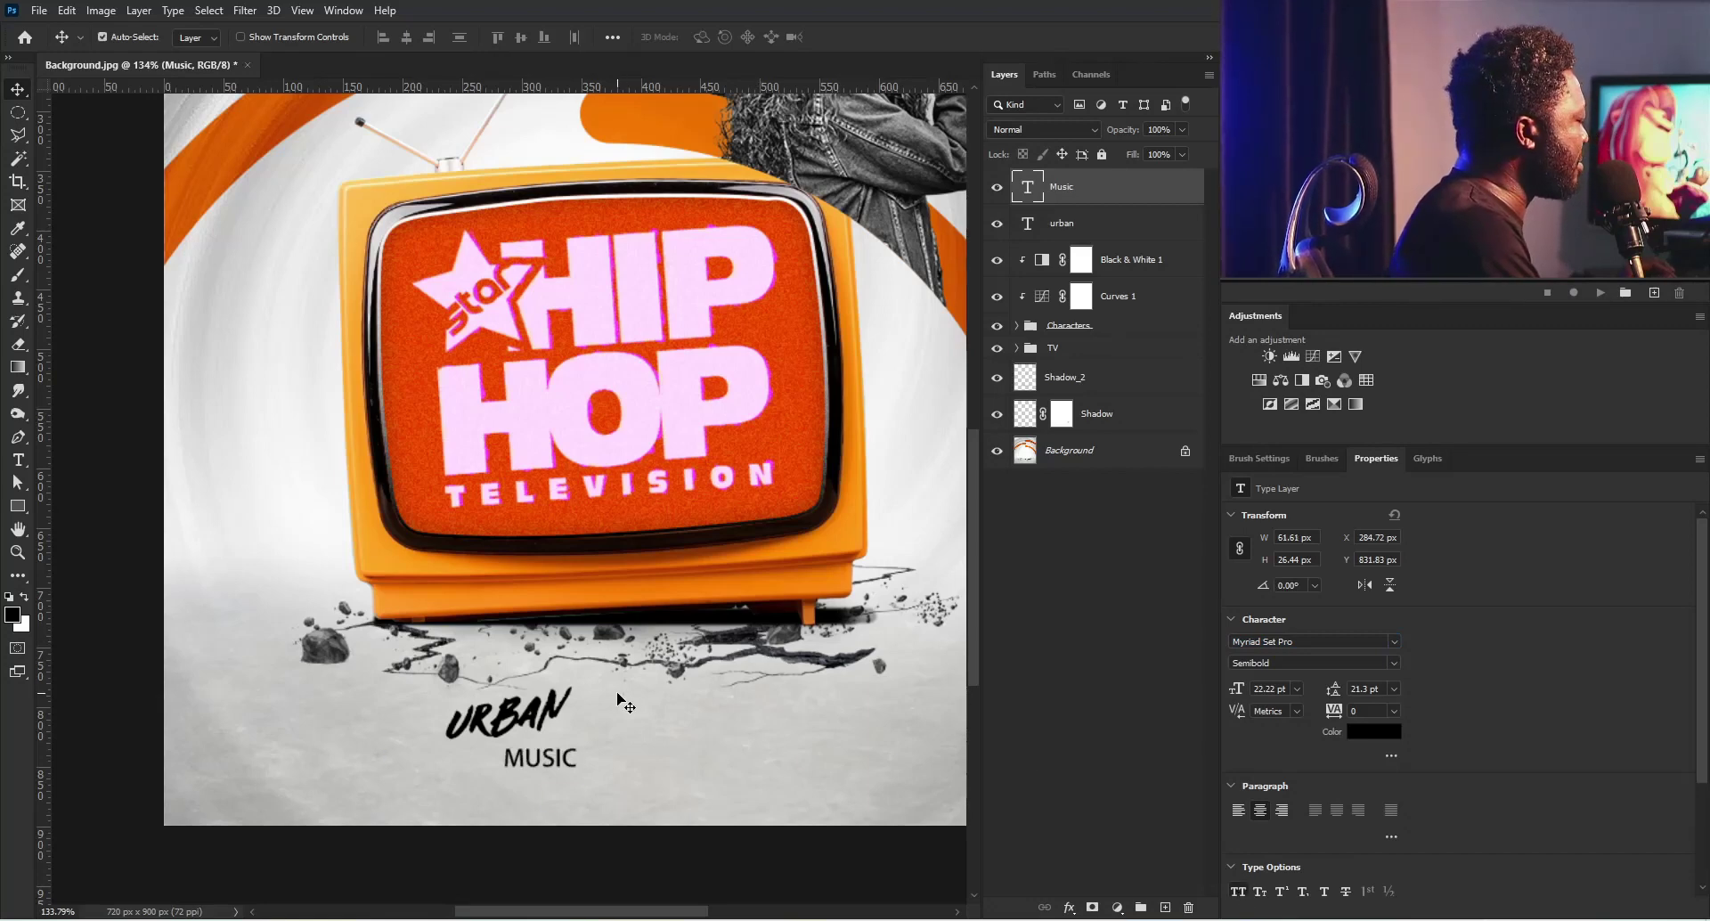
Step: Scale the MUSIC text down to about 11.4 pt and tuck it beside the lower end of the urban text
key(ctrl+t)
mouse_move(579, 745)
mouse_down()
mouse_move(562, 749)
mouse_move(571, 735)
mouse_up()
key(Return)
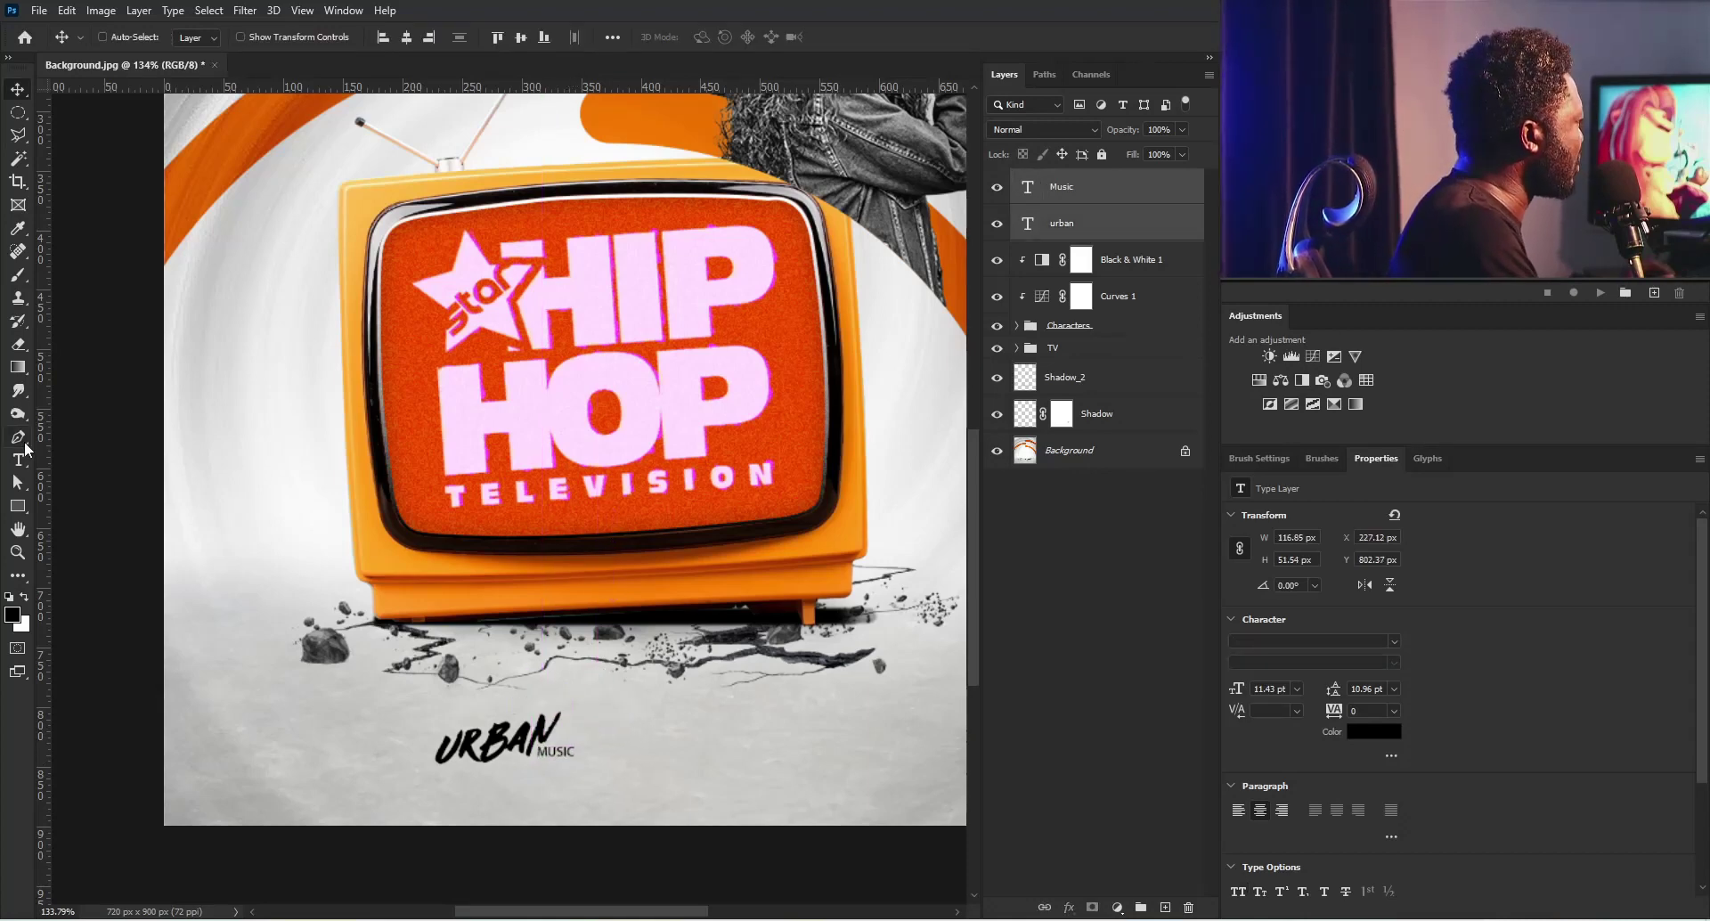
Step: Draw a vertical line about 48 px tall with the Pen tool in Shape mode, just after the URBAN MUSIC text
click(19, 437)
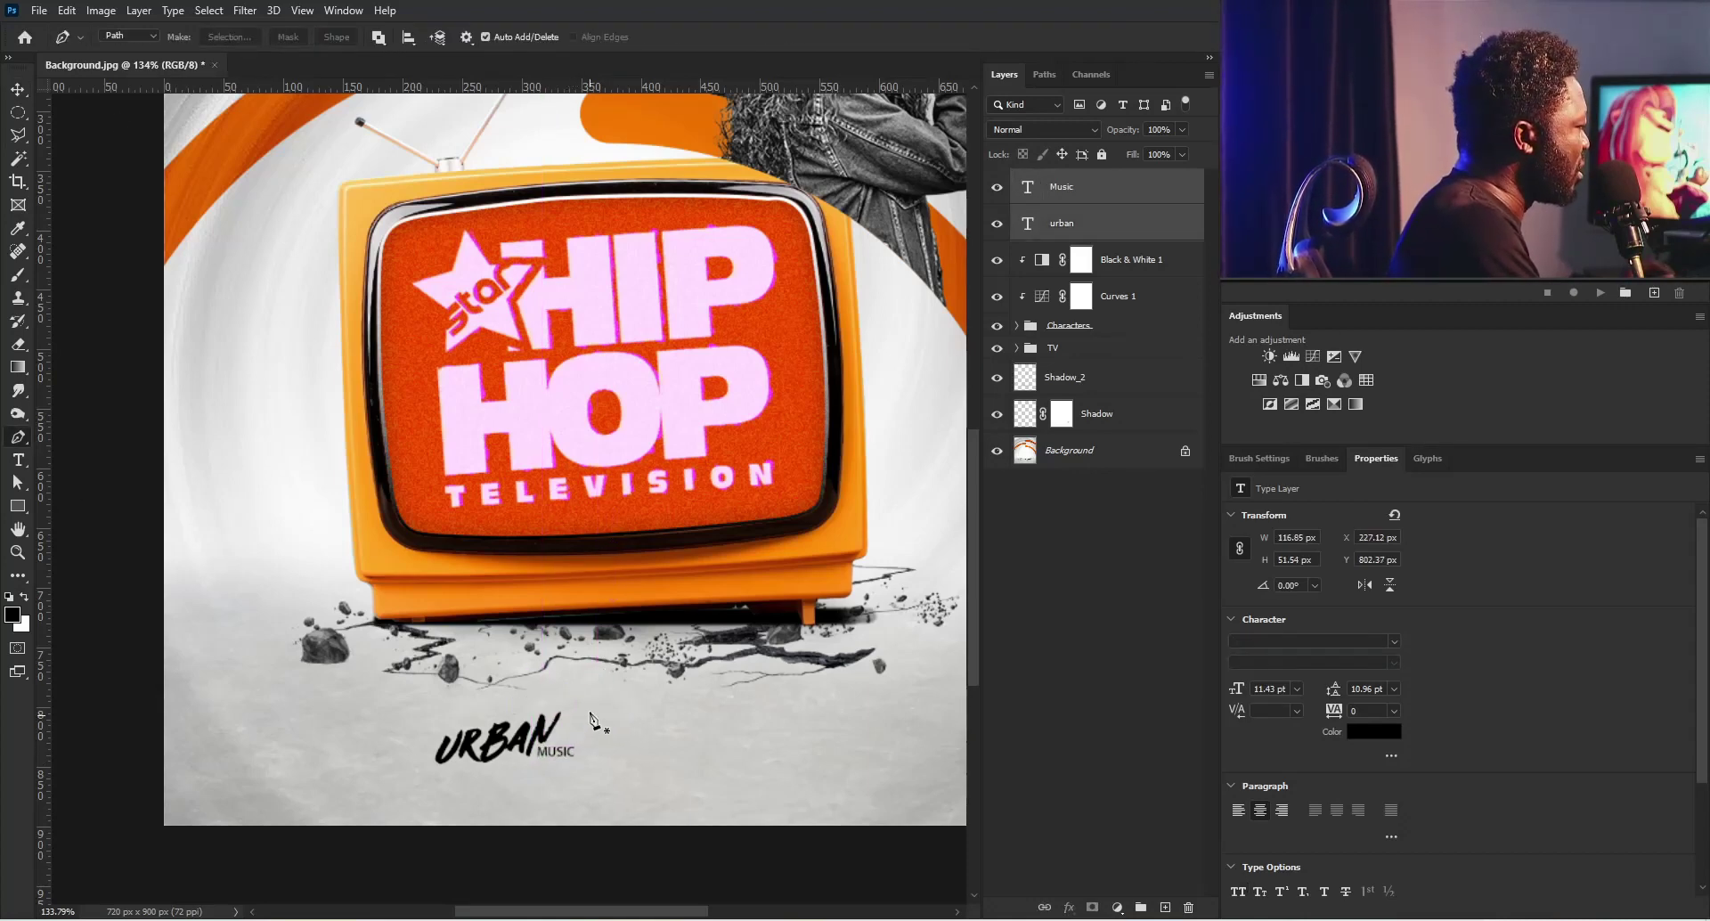
click(130, 36)
click(125, 48)
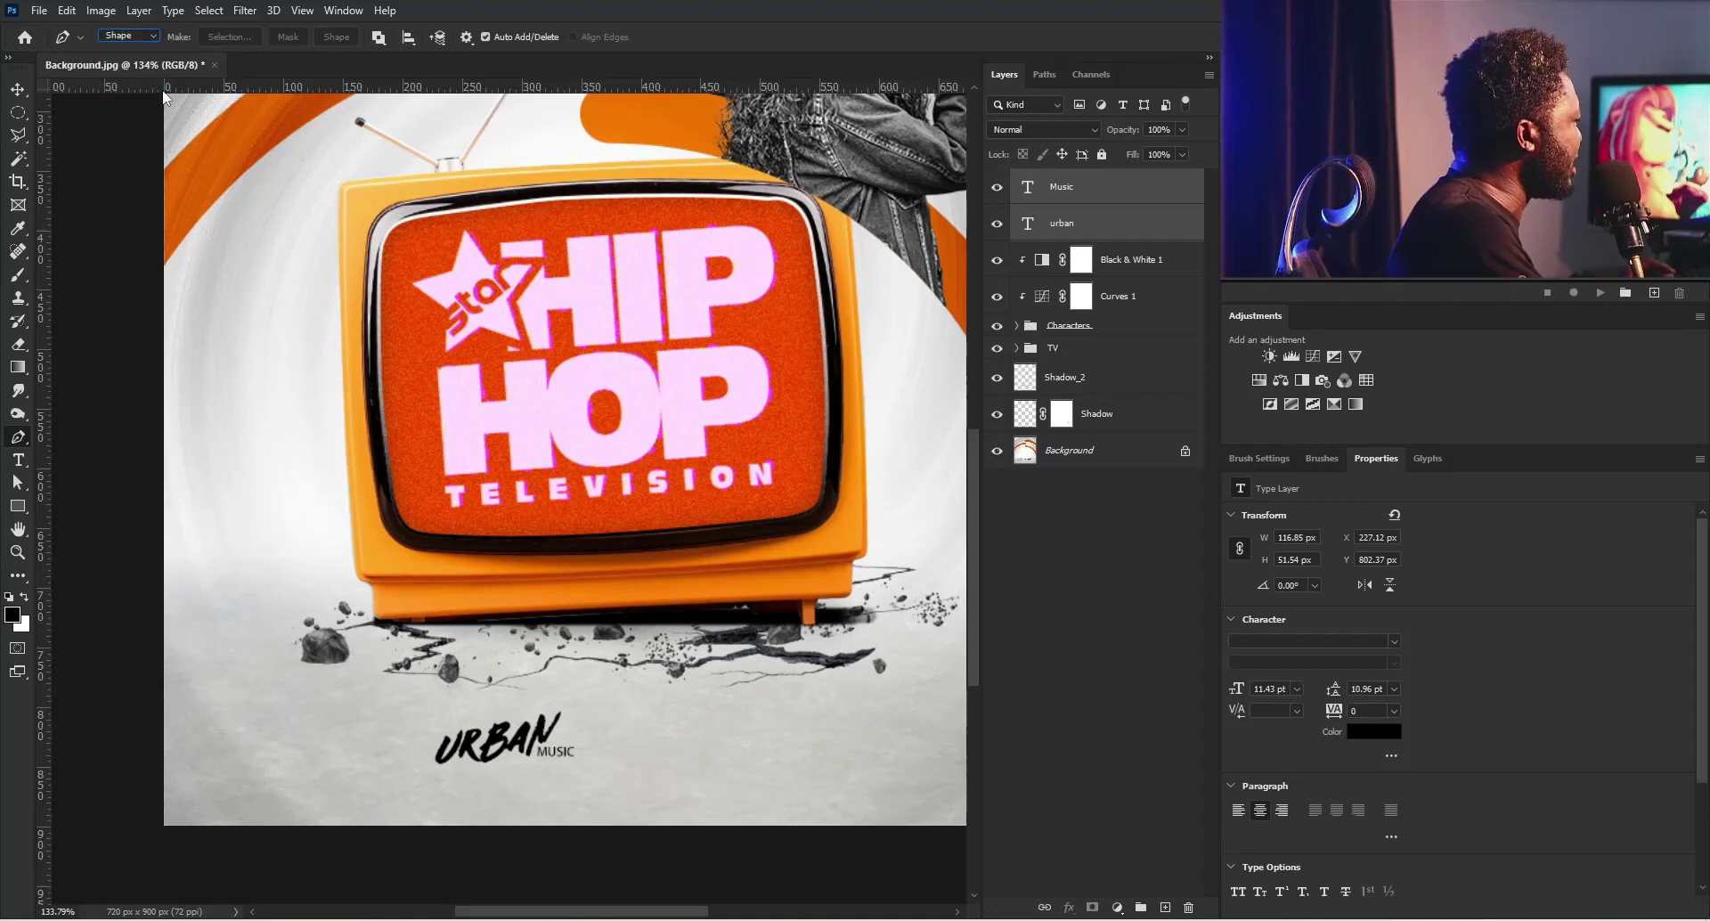
click(591, 712)
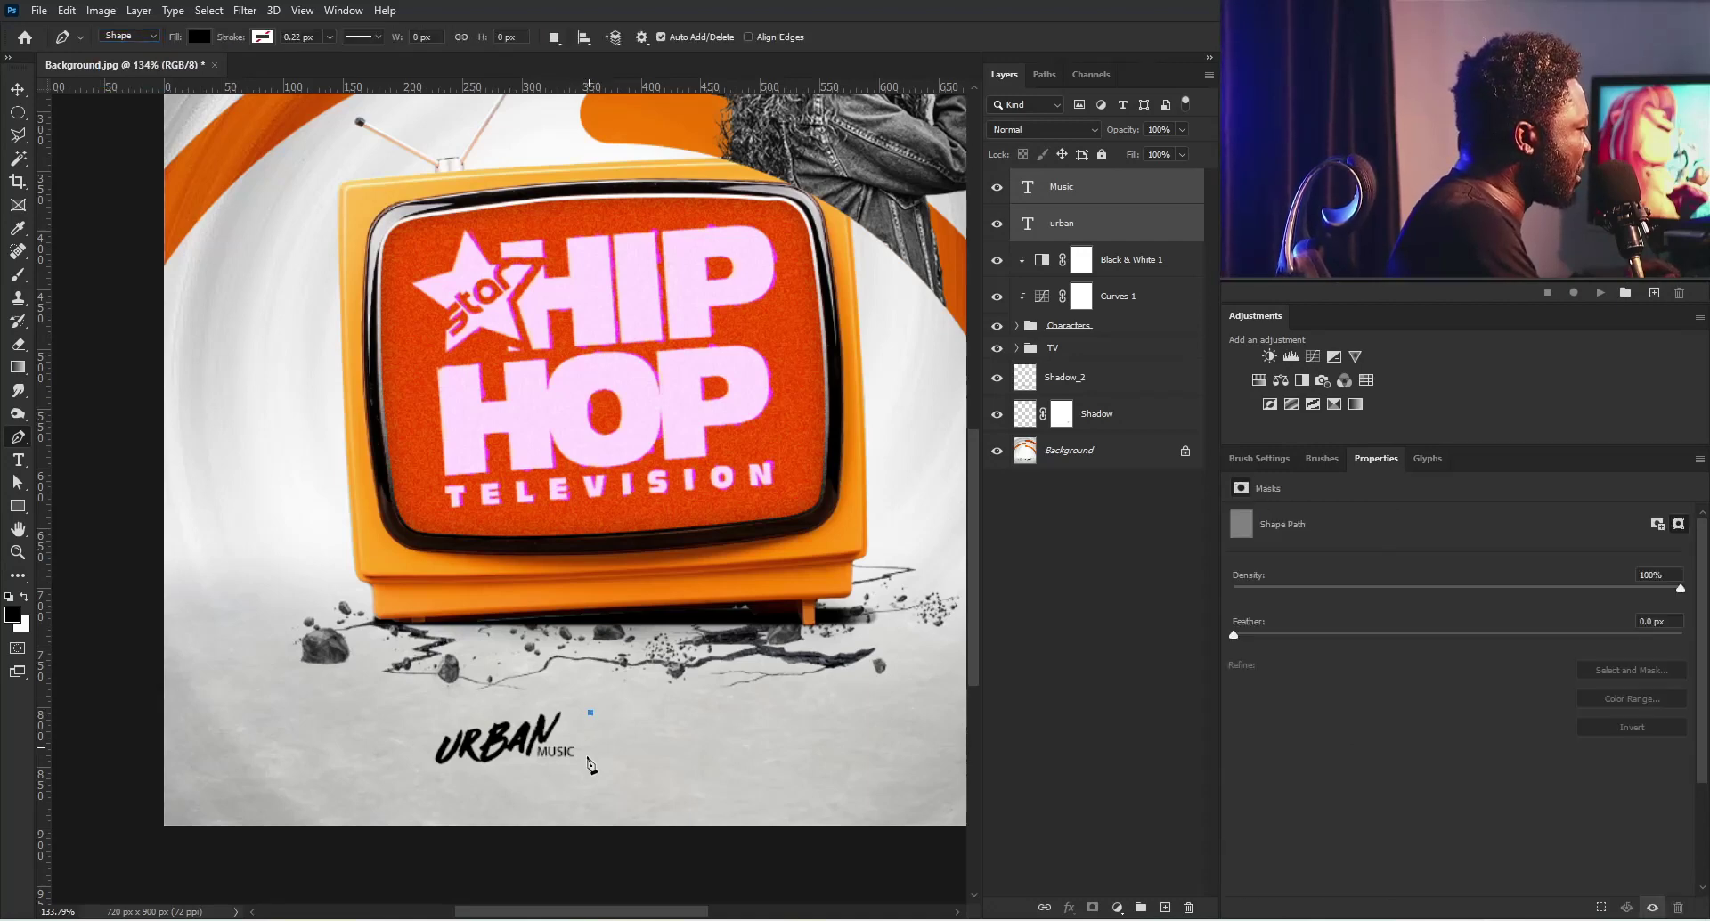
click(590, 769)
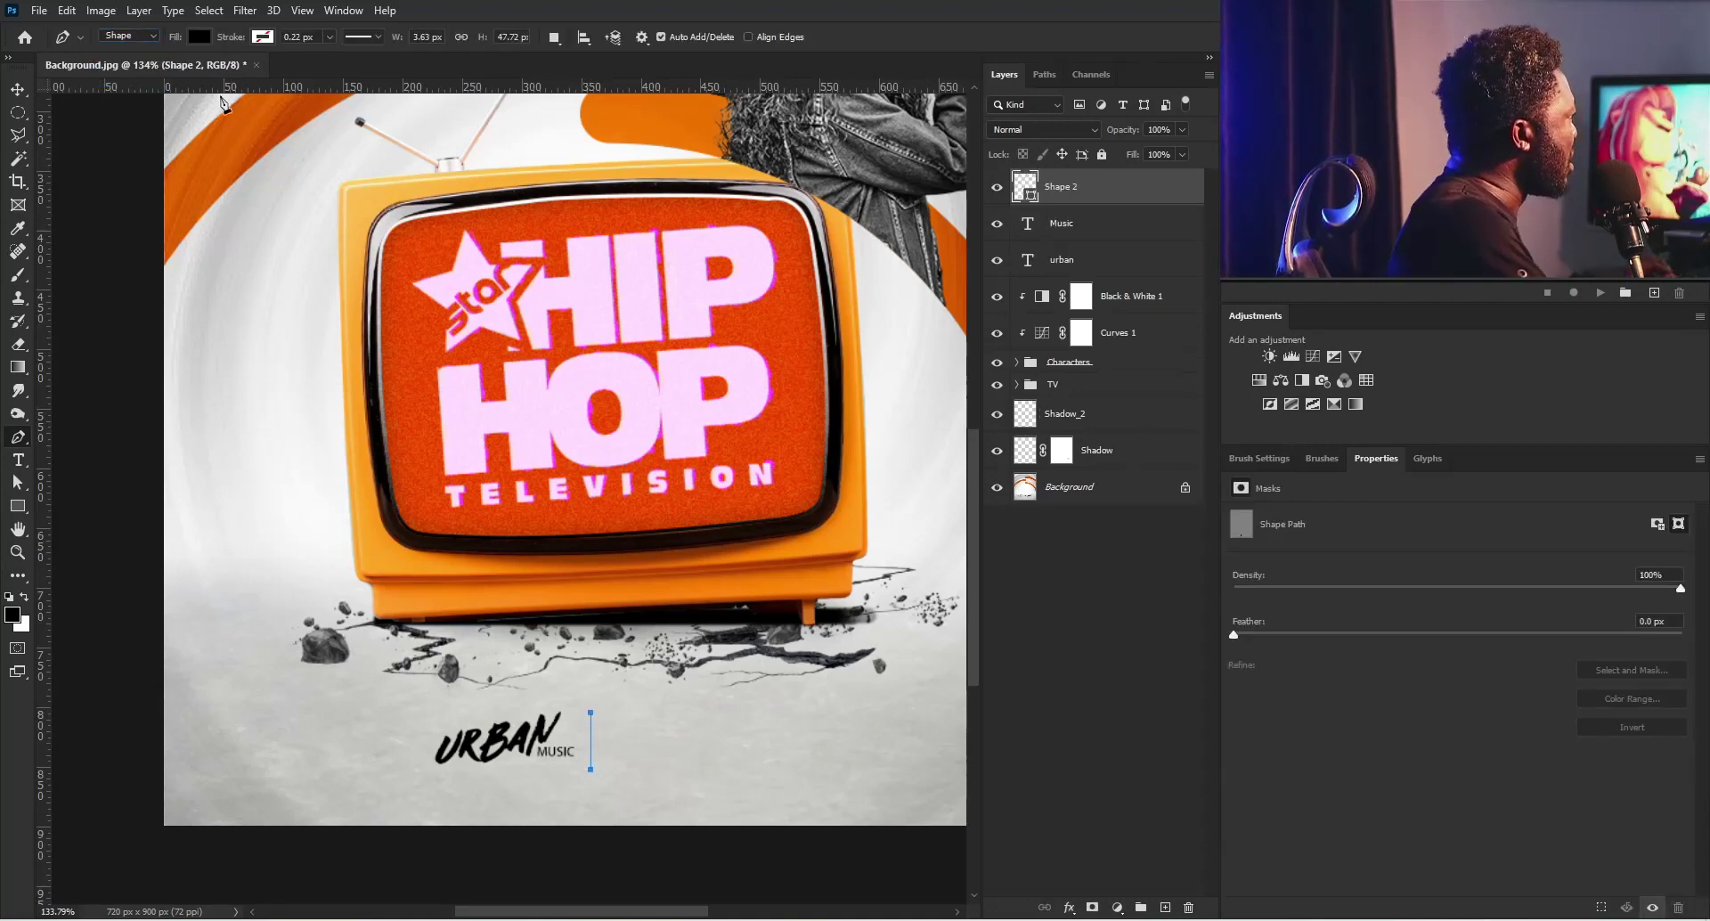
Step: Remove the vertical line's fill and give it a black 1.8 px stroke
click(198, 37)
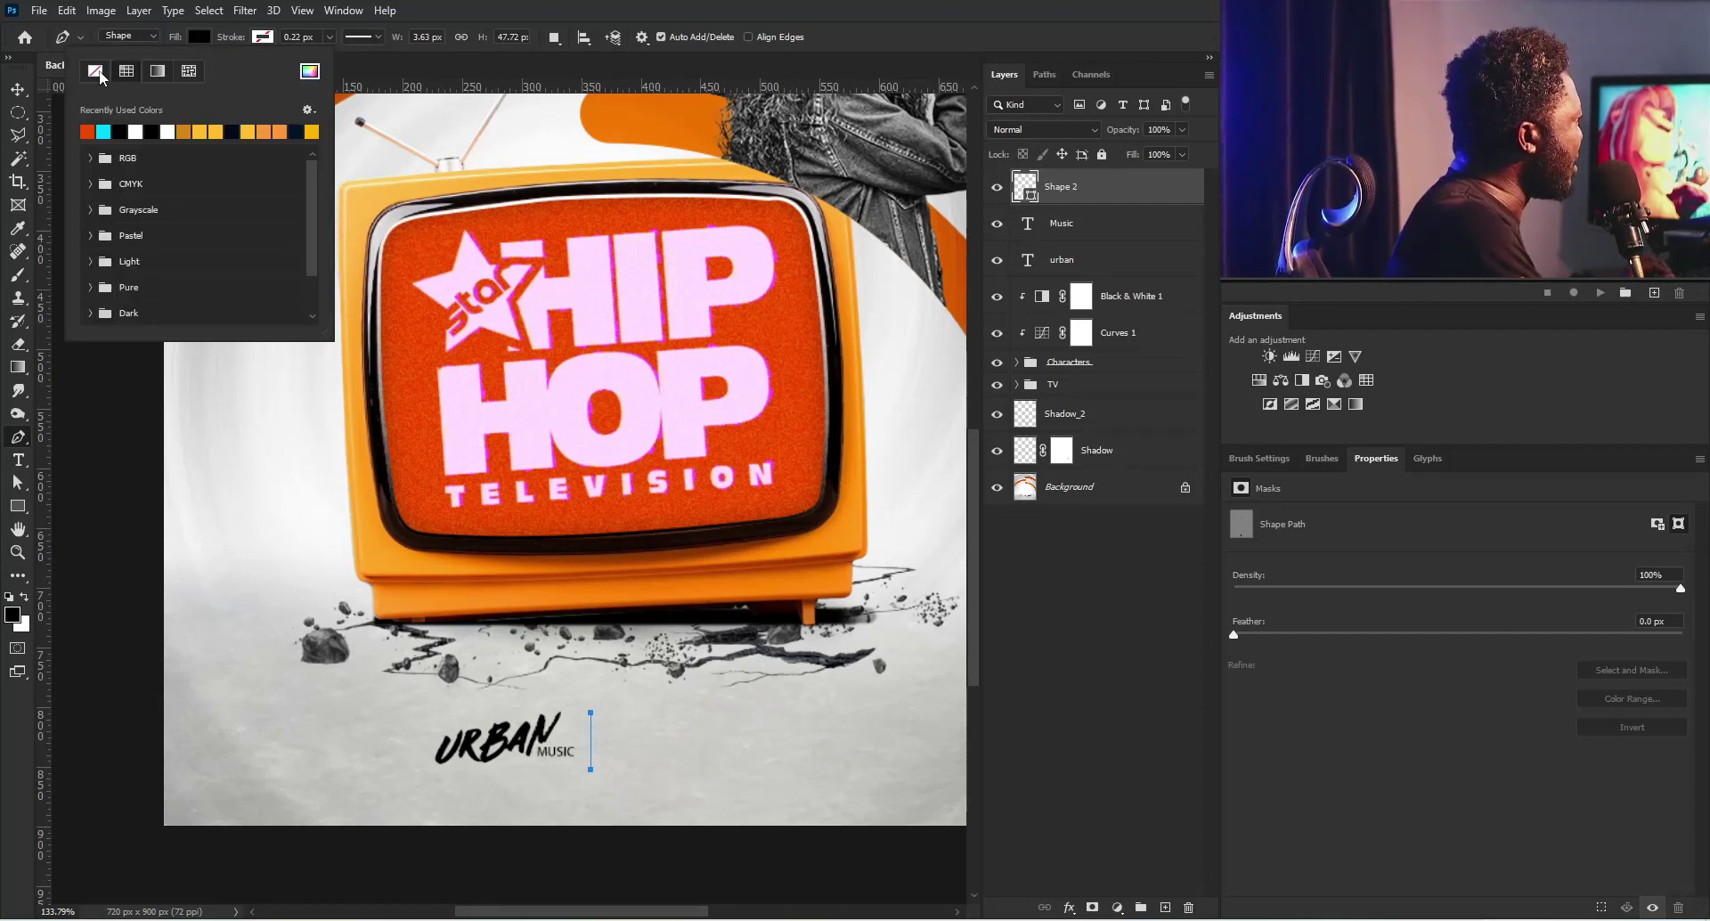
click(100, 73)
click(256, 37)
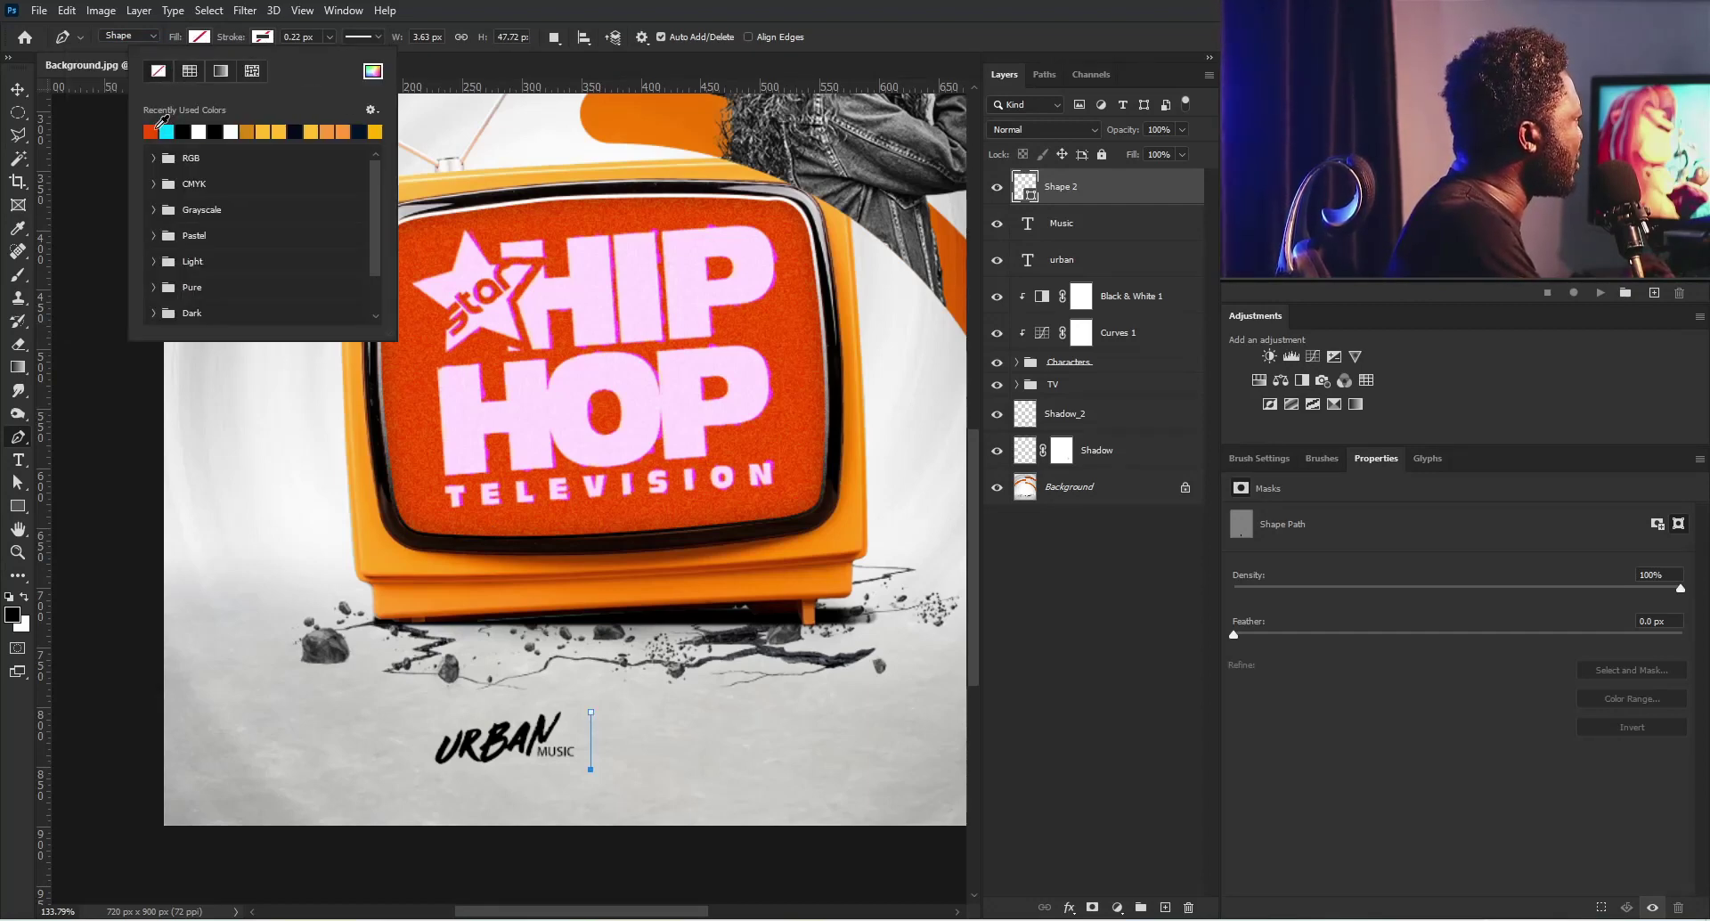
click(187, 130)
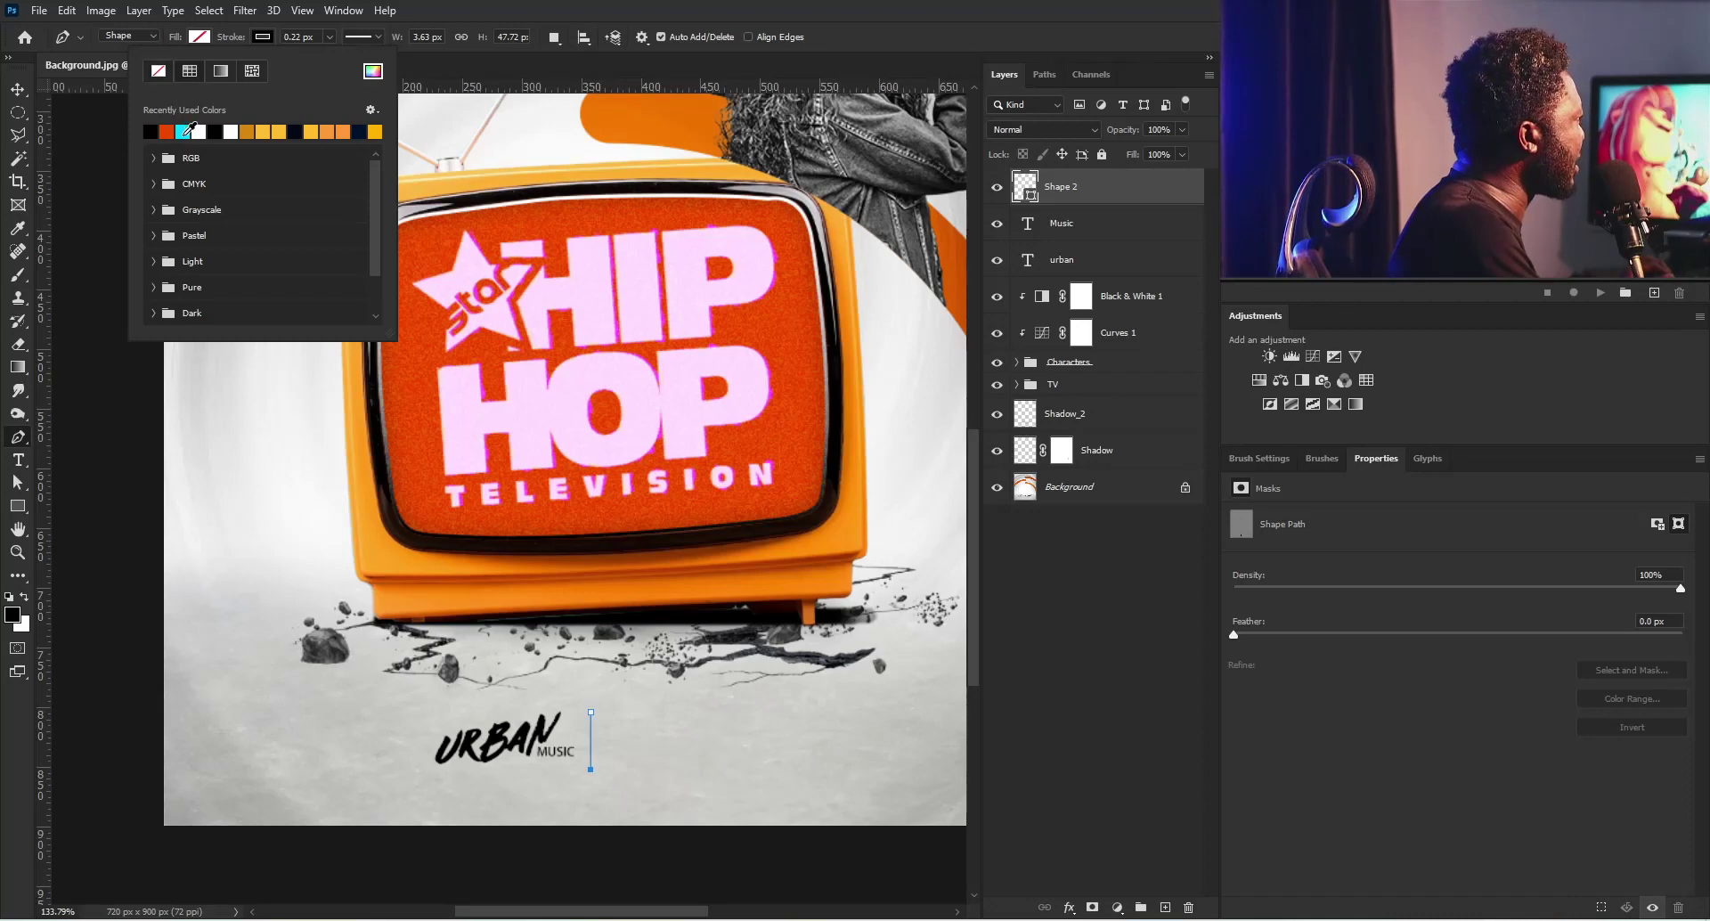
click(316, 37)
text(1.8)
key(Return)
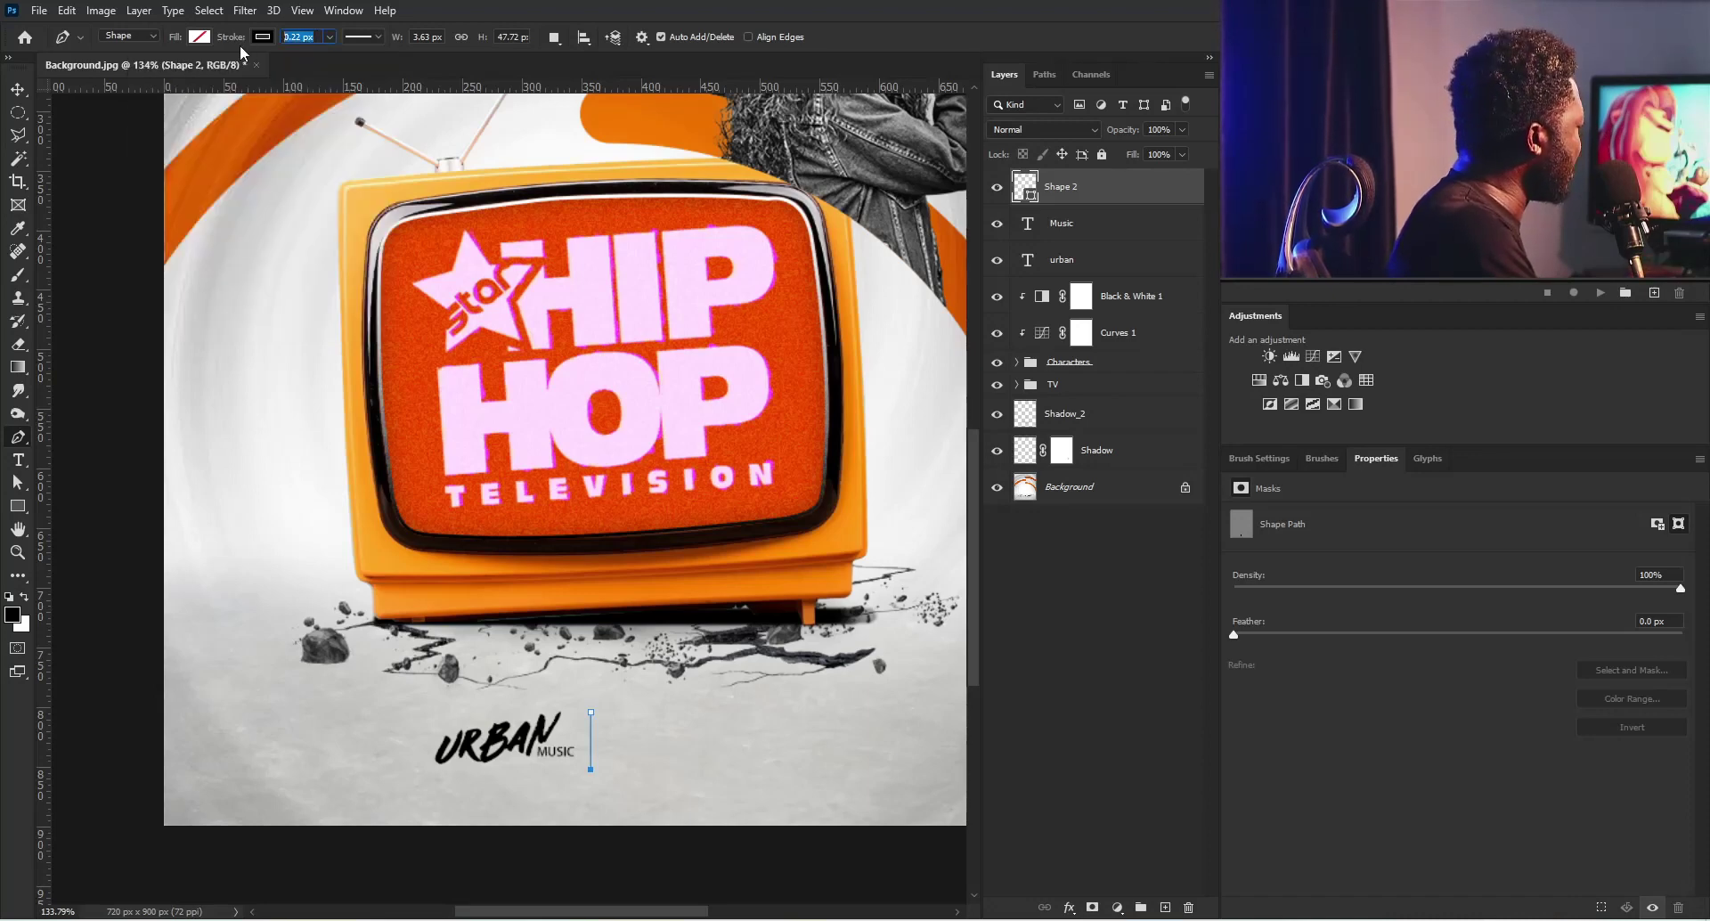
key(u)
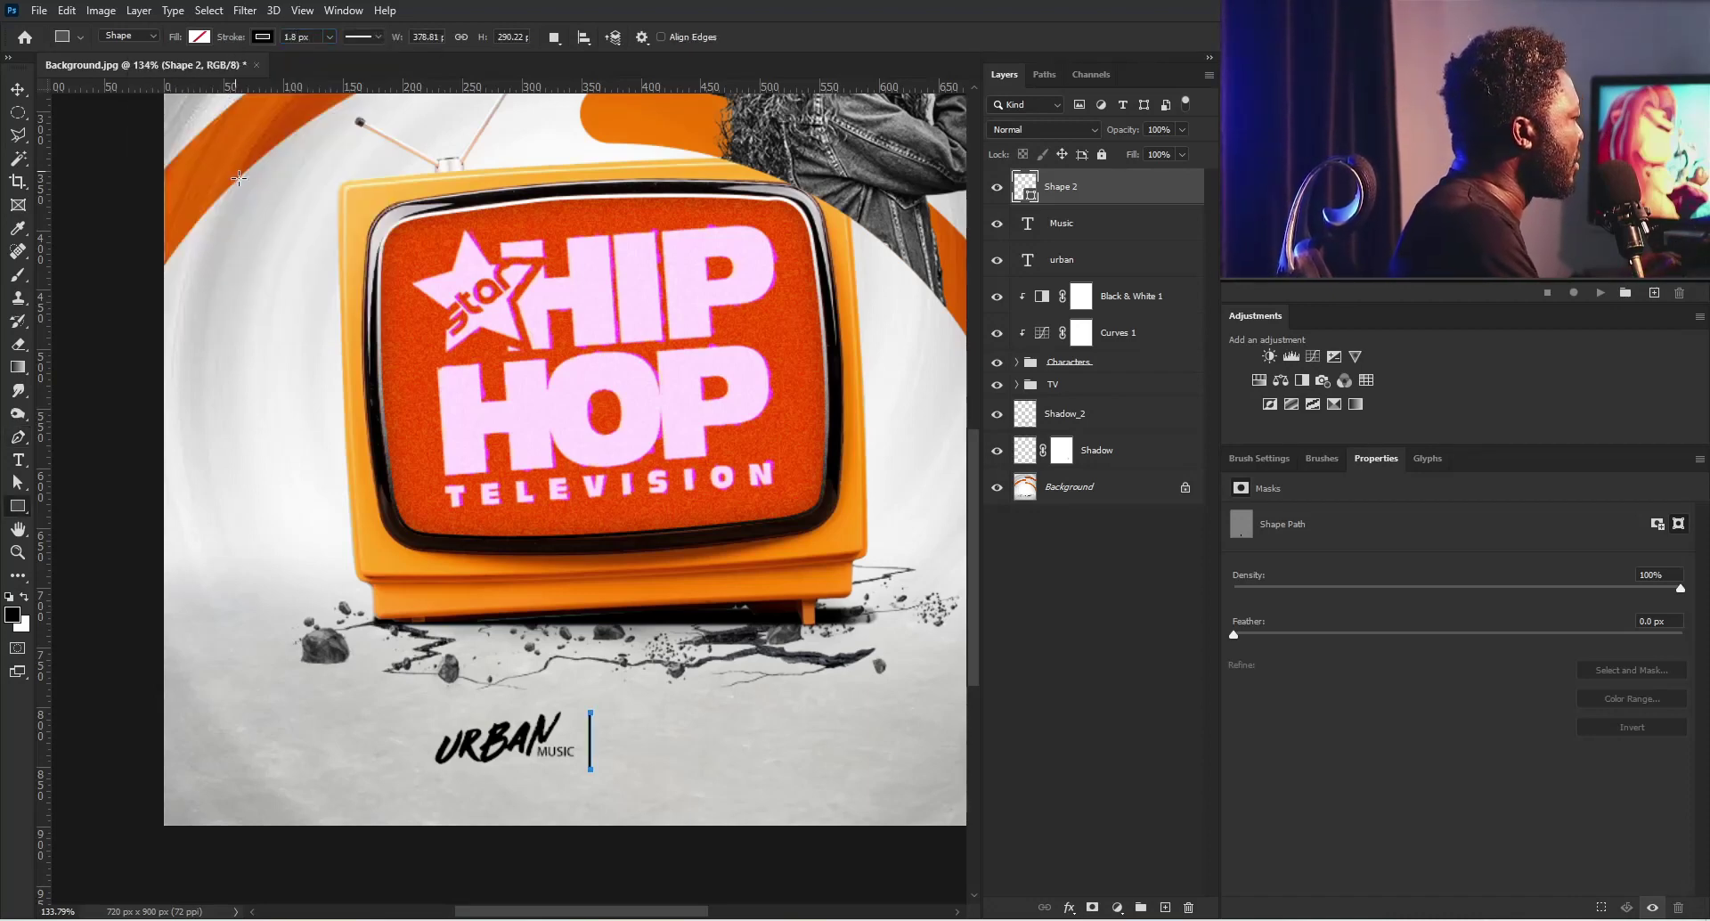
key(v)
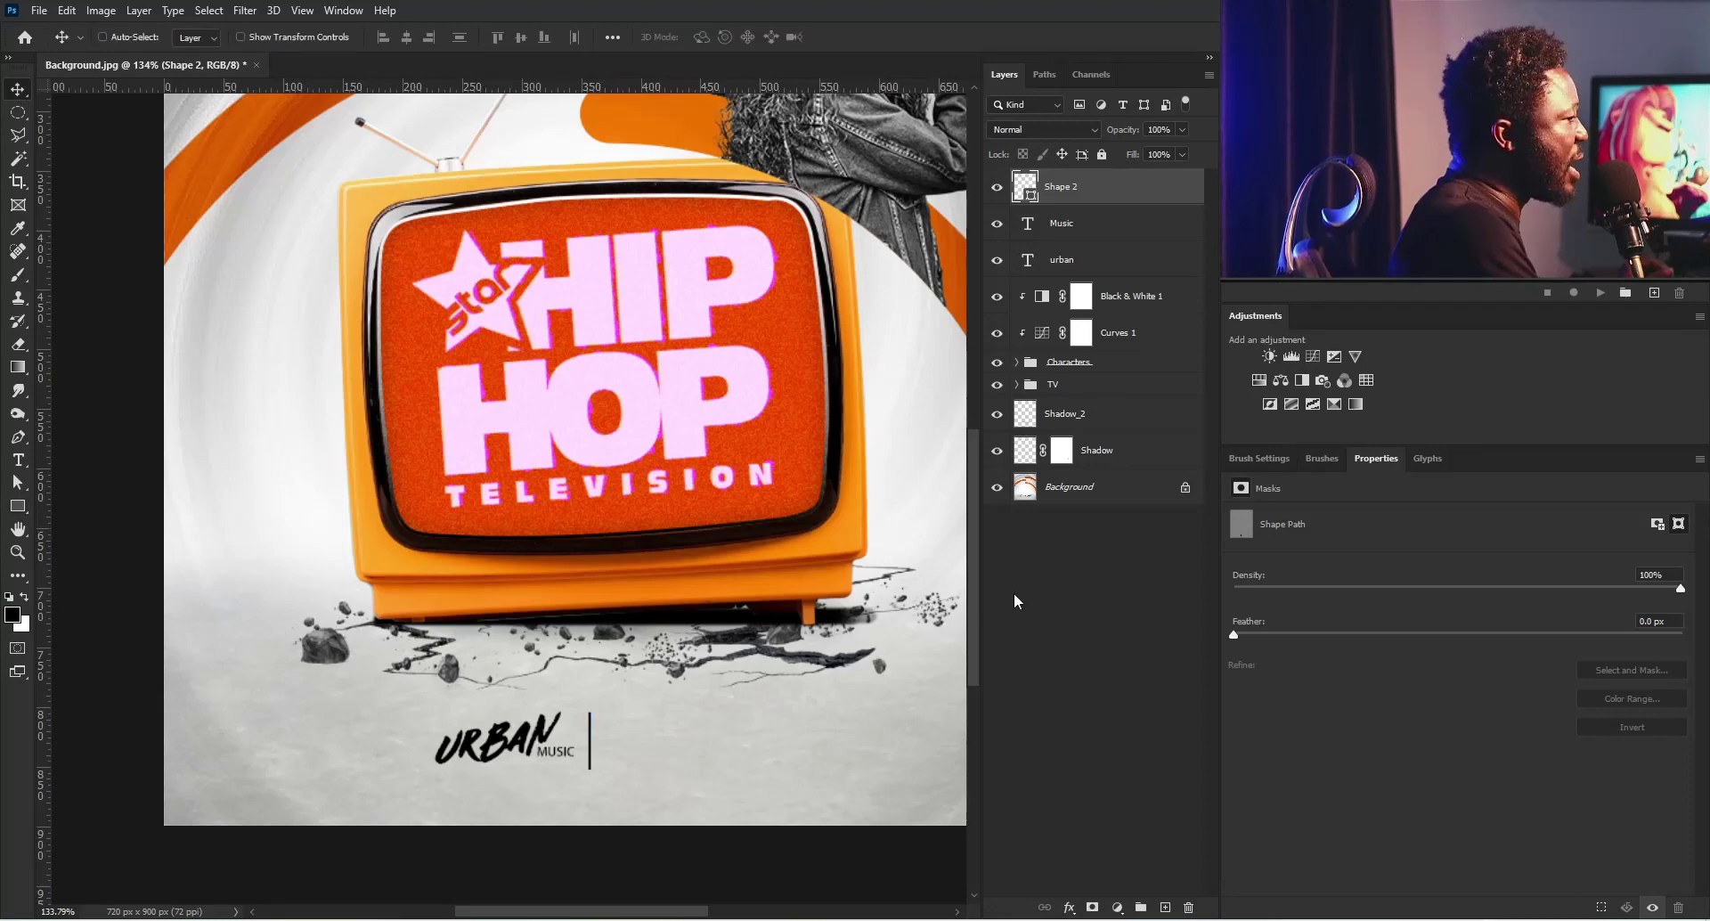
Step: Add a new text layer reading "FRIDAYS" beside the vertical line
click(16, 458)
click(636, 737)
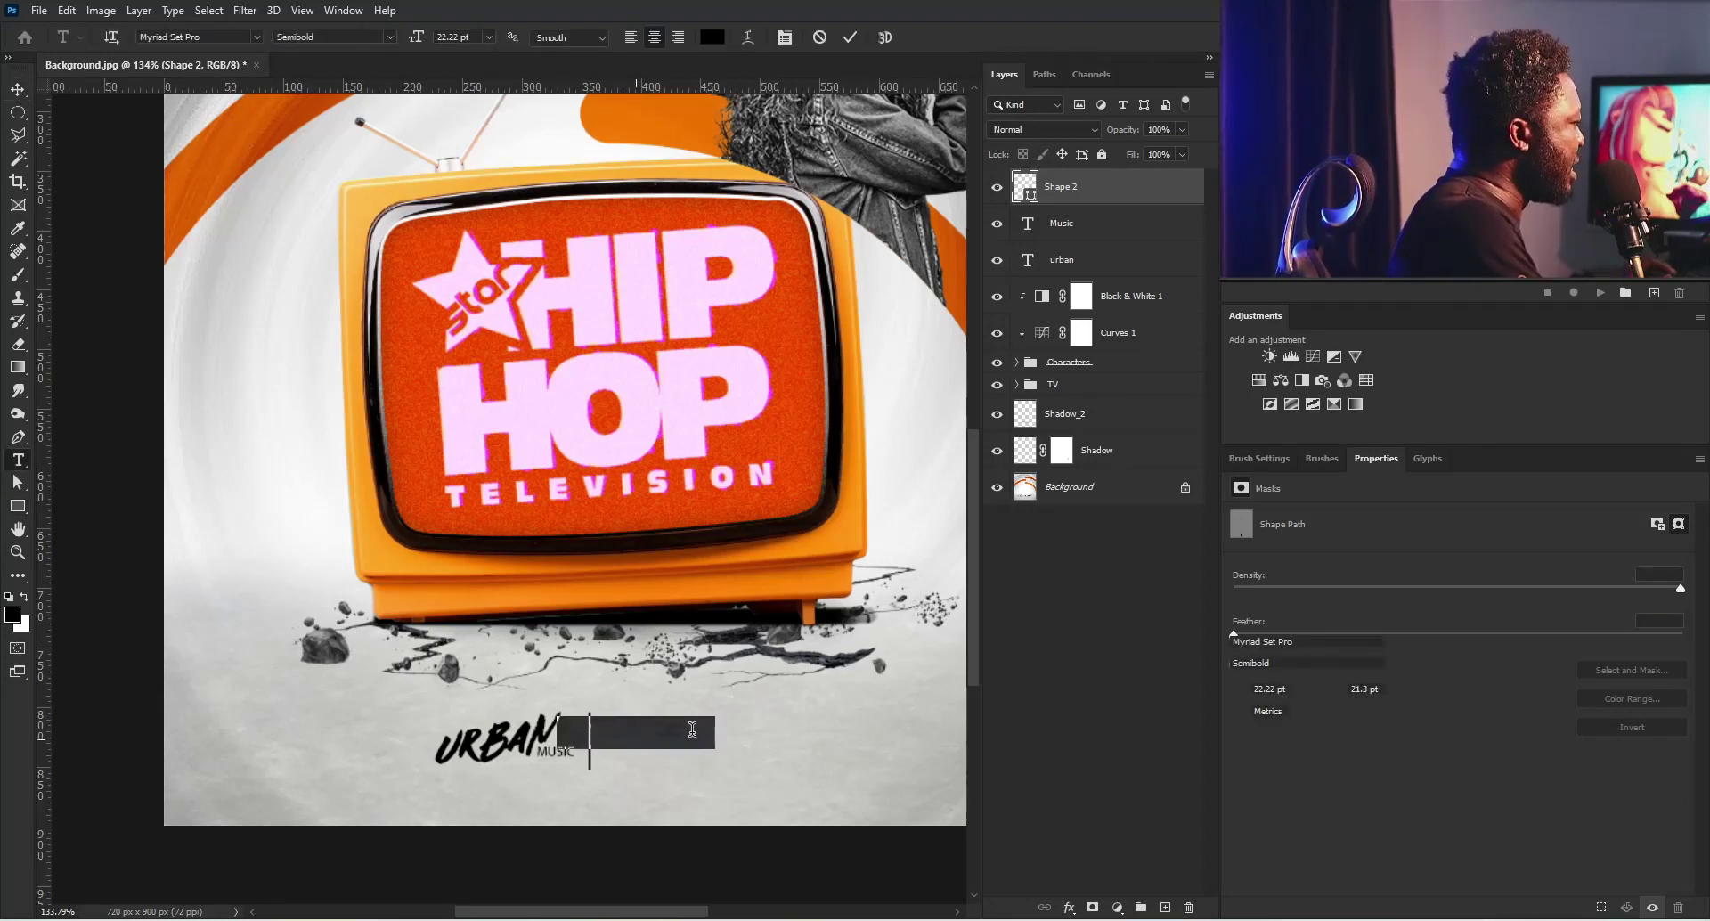
text(FRIDAYS)
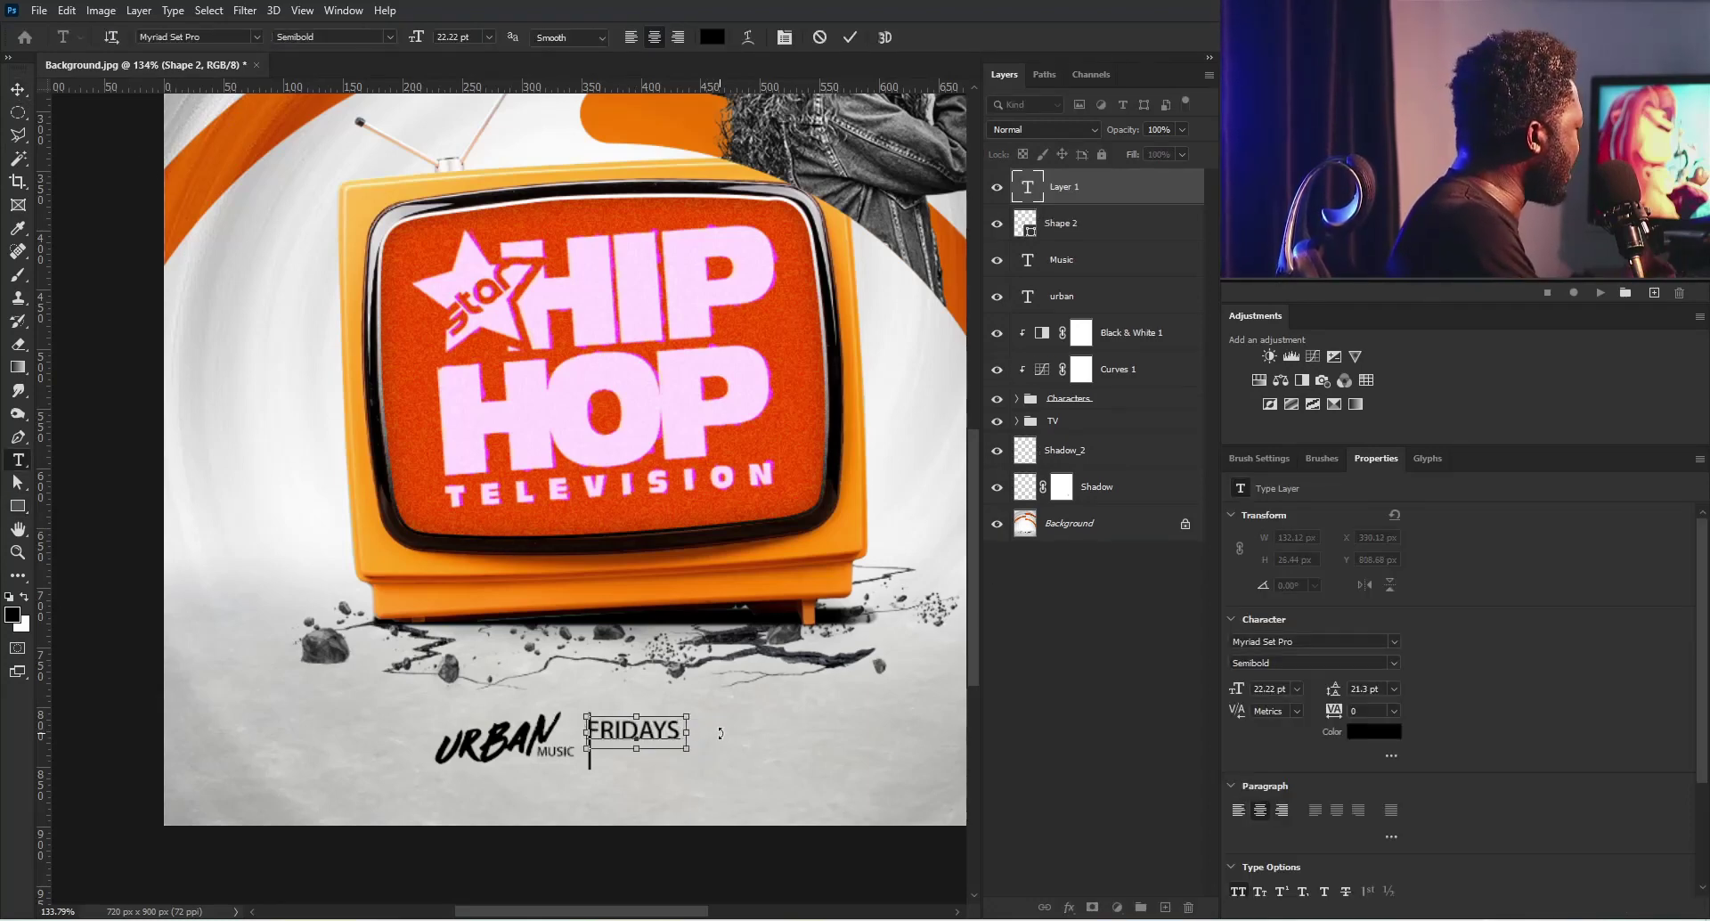
Step: Set the whole FRIDAYS text in the Eurostar Black Extended Regular font
key(ctrl+a)
click(1307, 643)
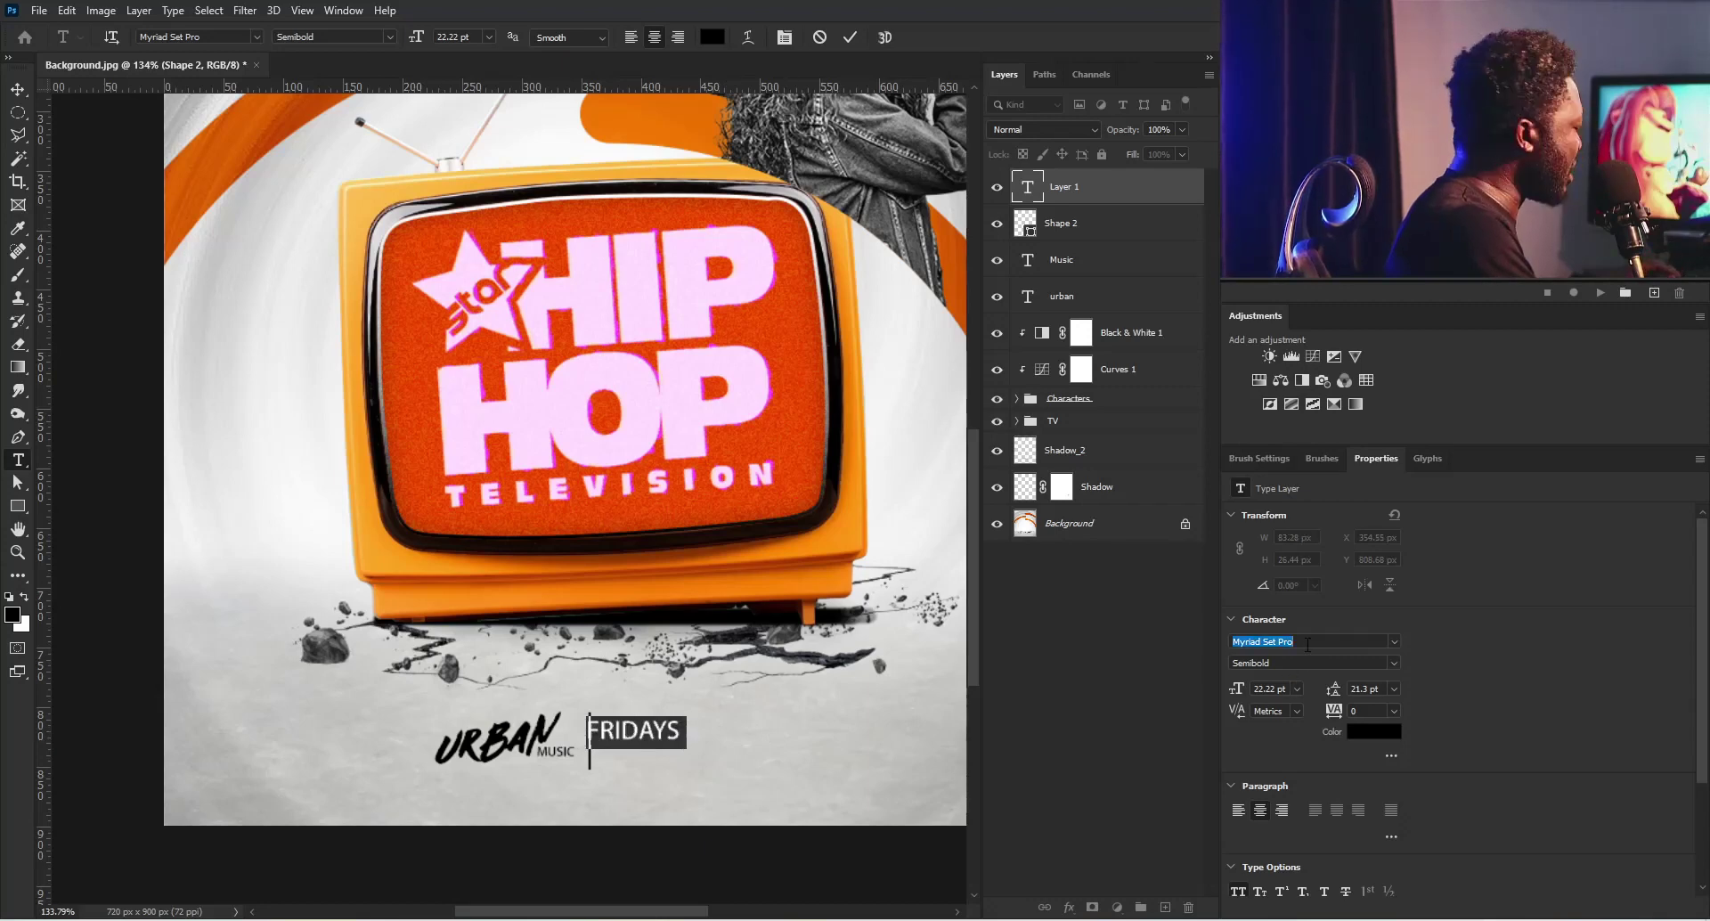
text(euro)
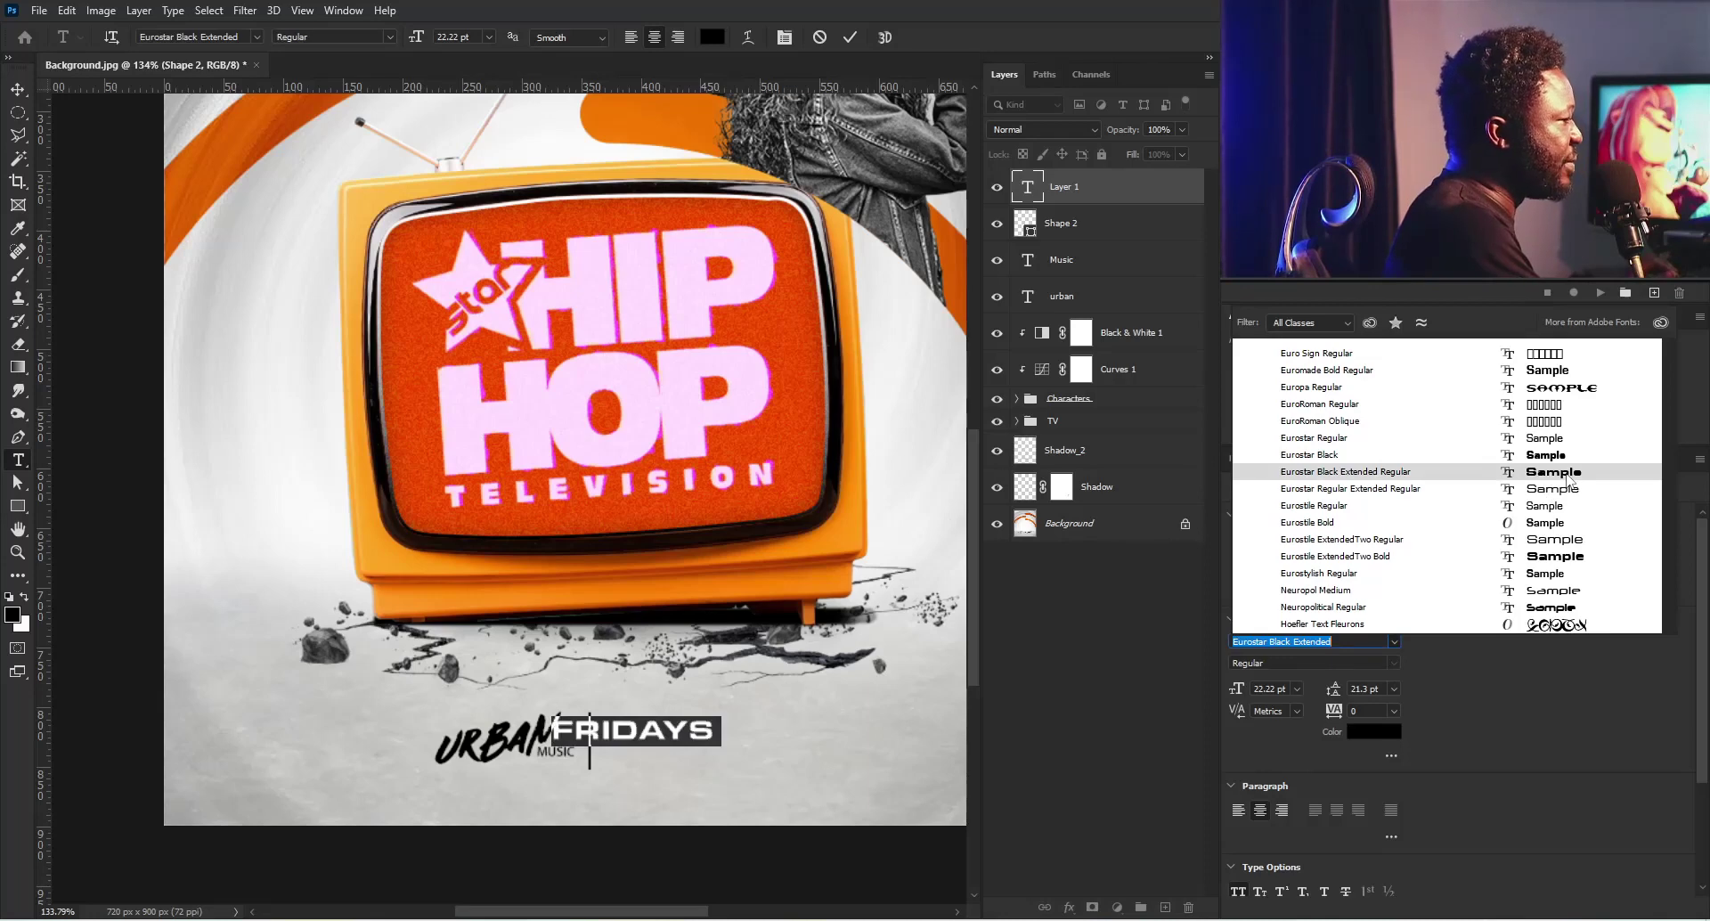
click(1570, 478)
key(ctrl+z)
key(ctrl+shift+z)
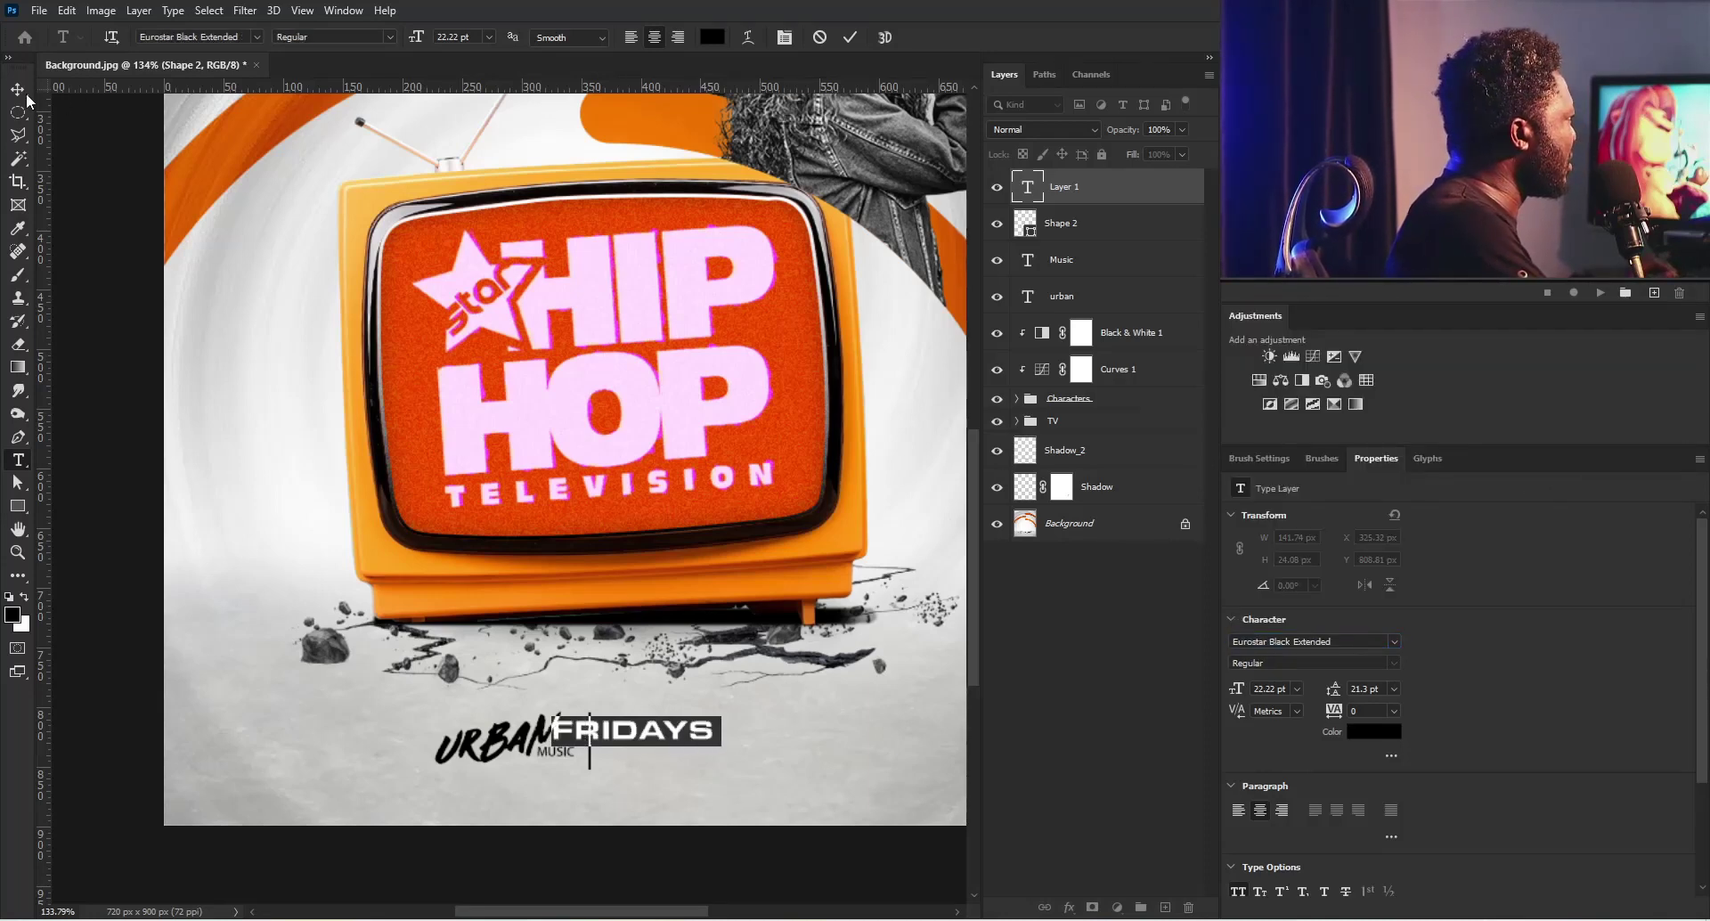
Step: Move the FRIDAYS text just past the vertical line and place a duplicate of it directly underneath
click(18, 90)
drag(633, 679, 723, 769)
key(ctrl+j)
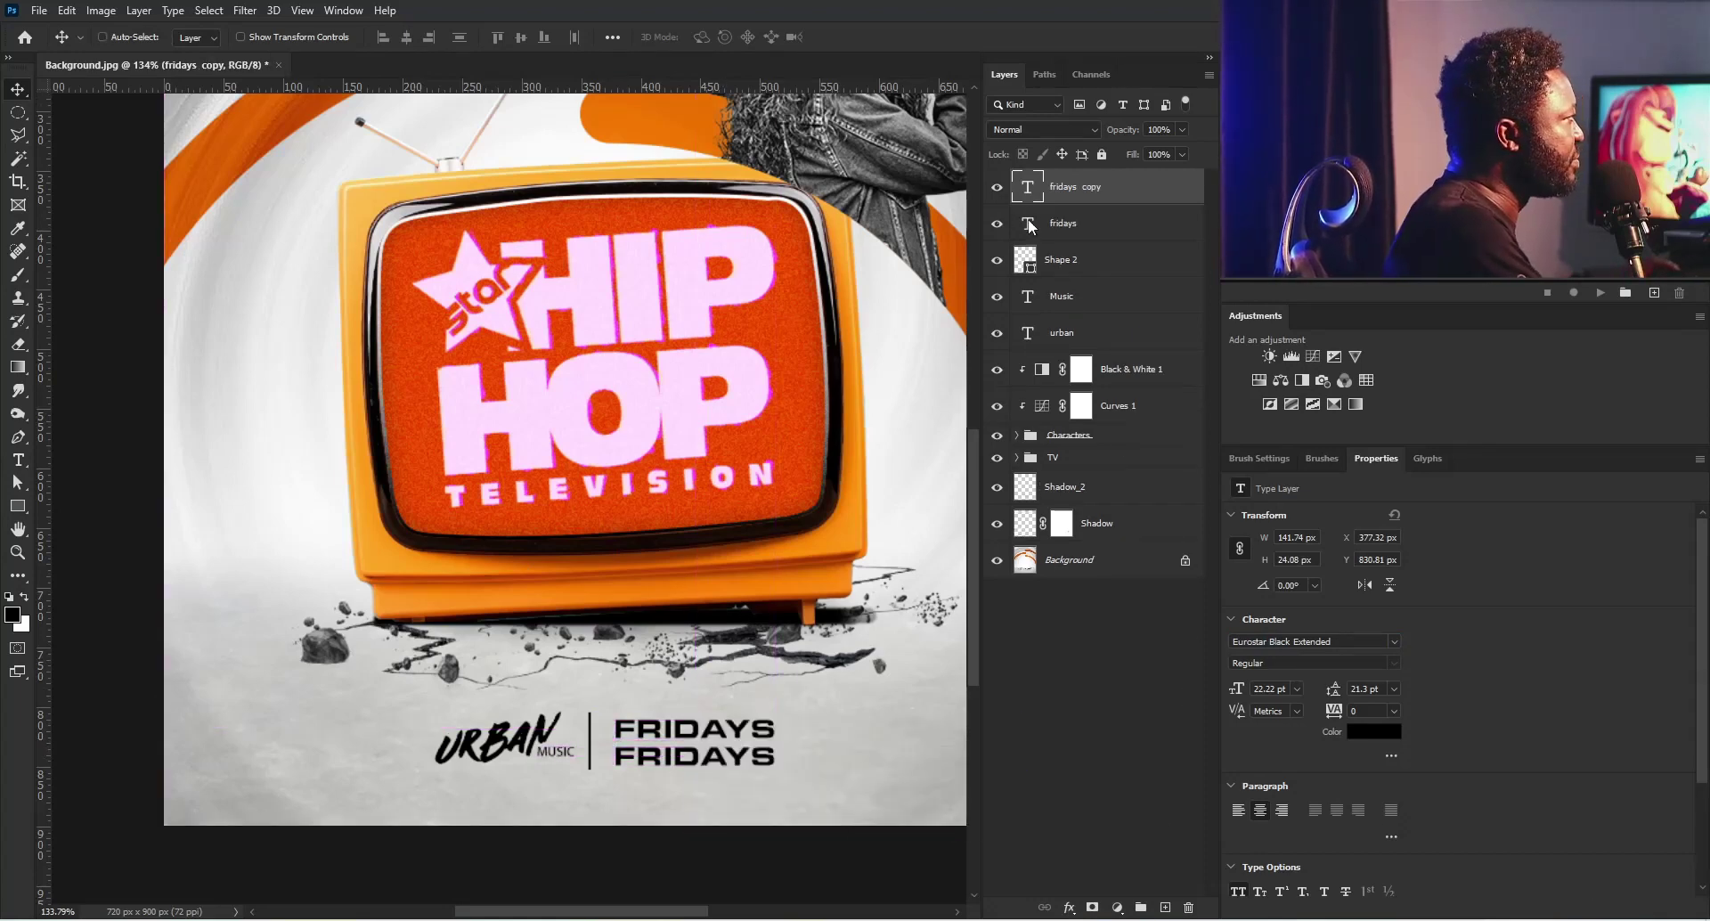
Step: Change the lower FRIDAYS copy to "07:00AM" and set its tracking to -40
key(Return)
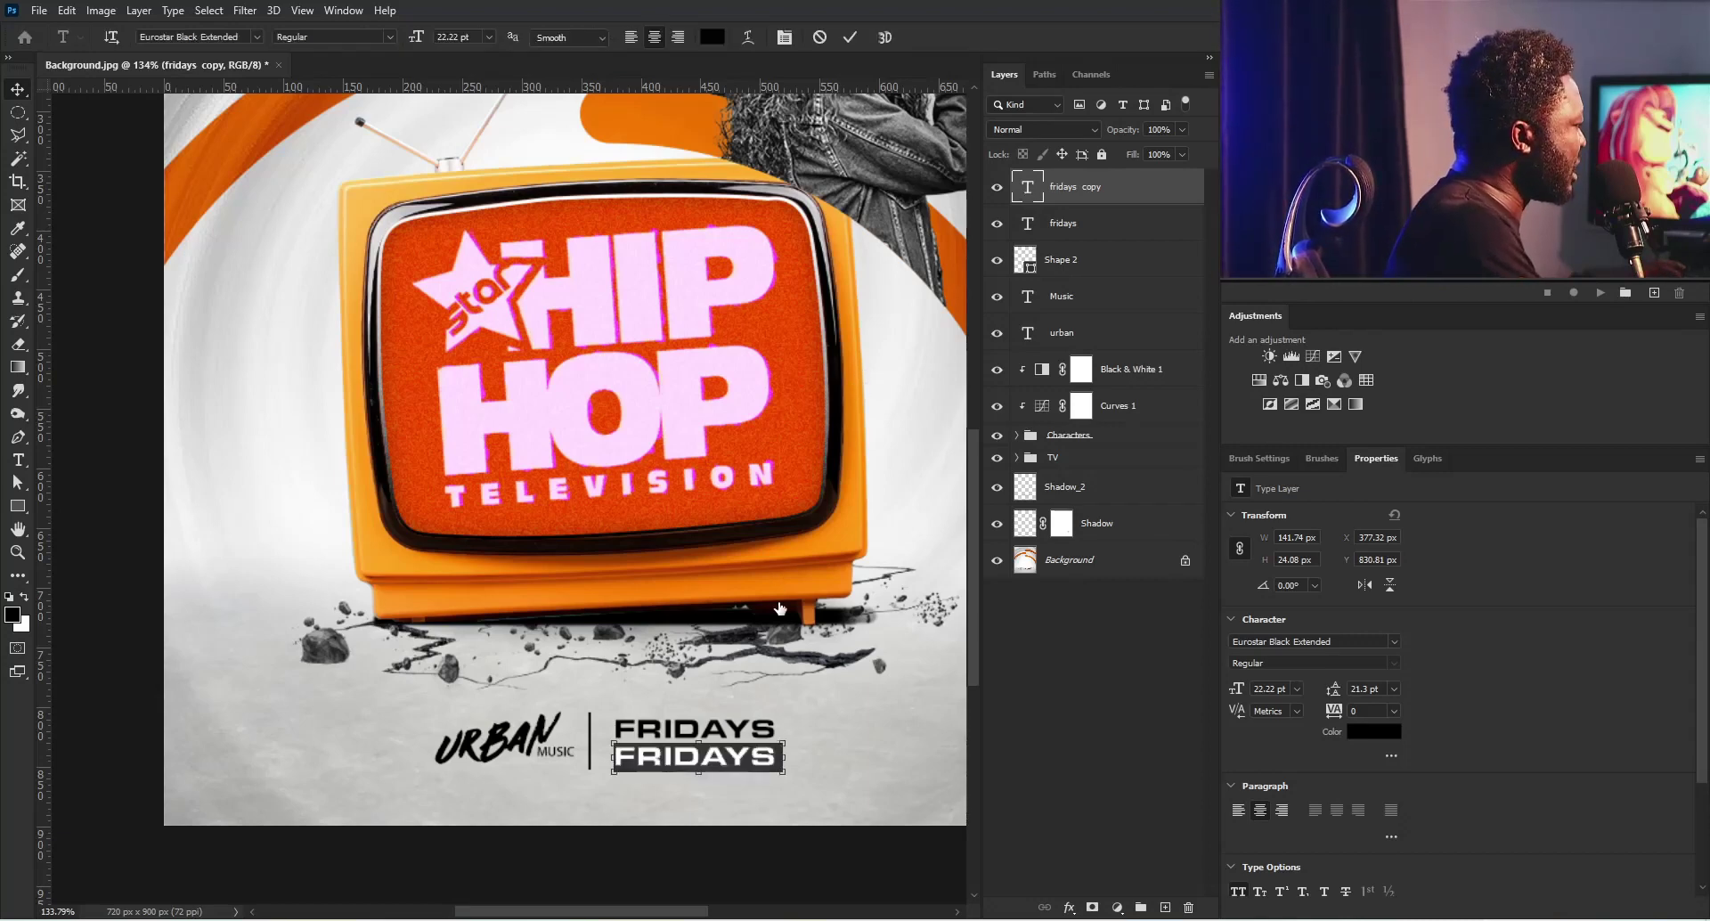
text(07:00AM)
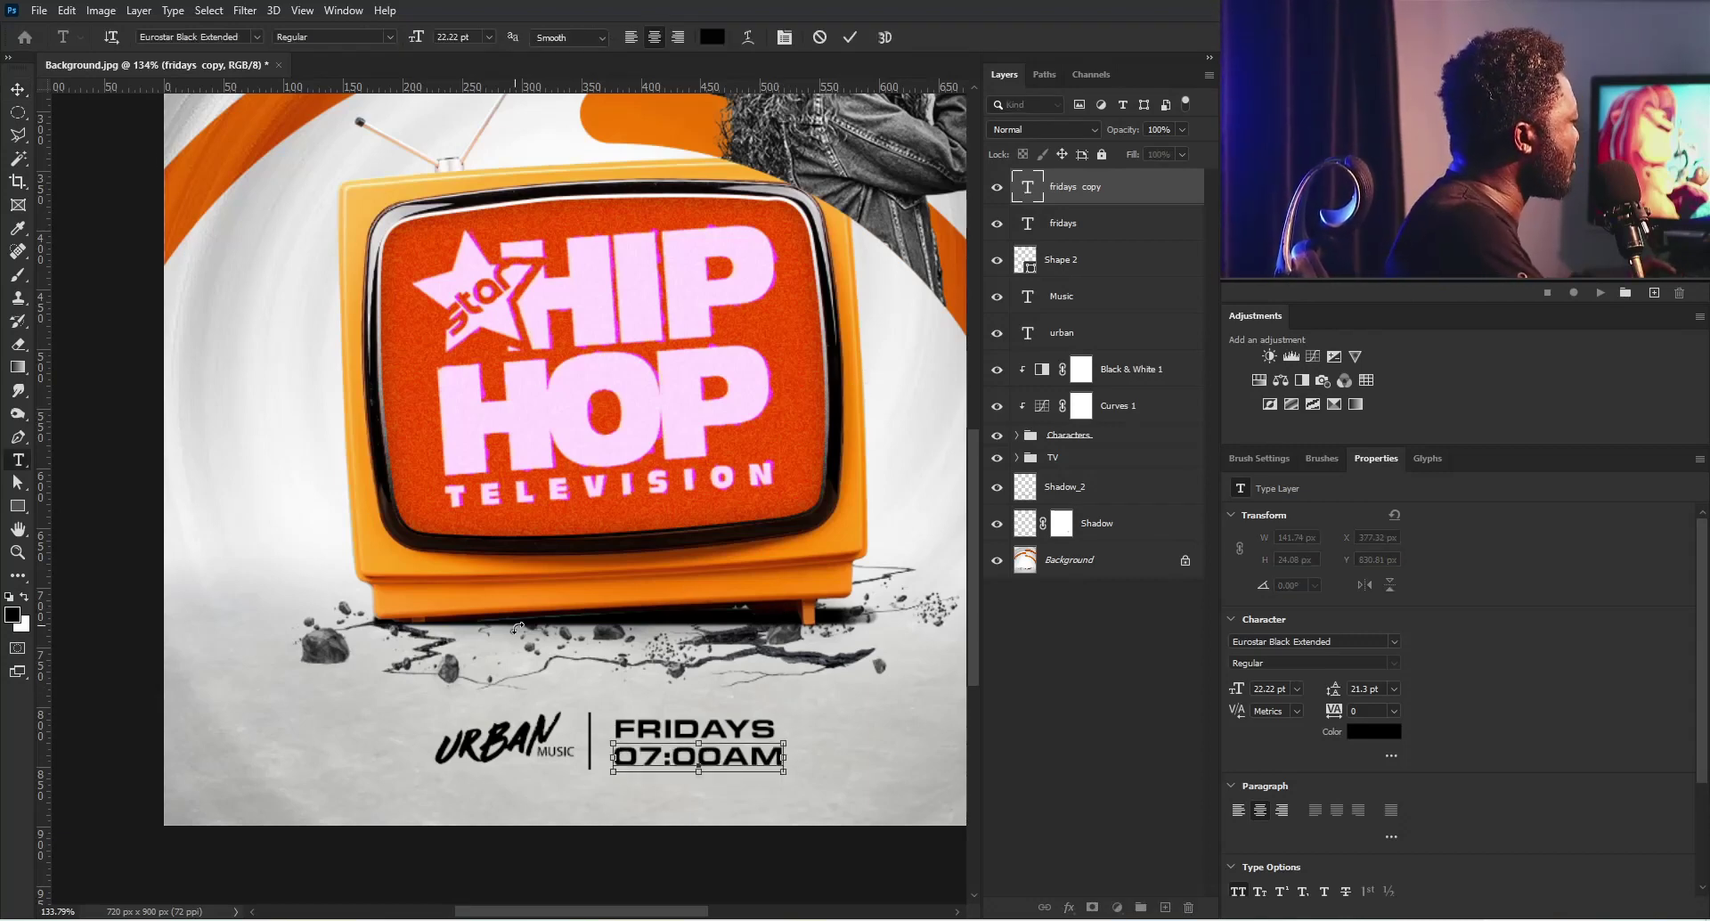
key(ctrl+a)
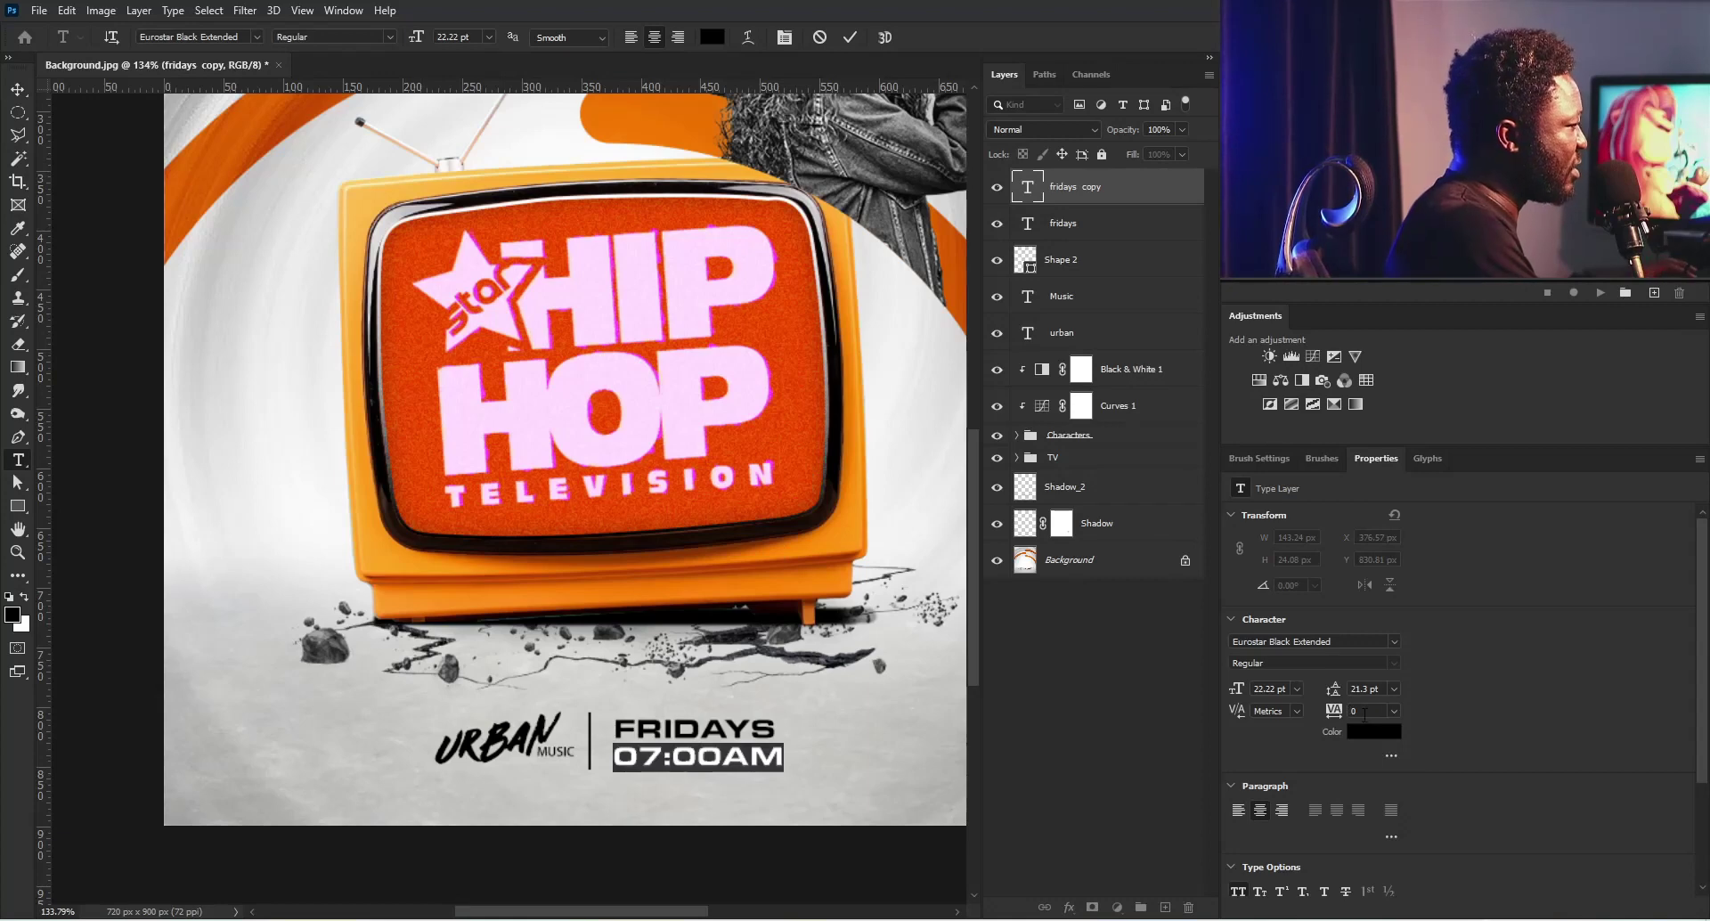
key(Down)
key(Down)
key(Down)
key(Down)
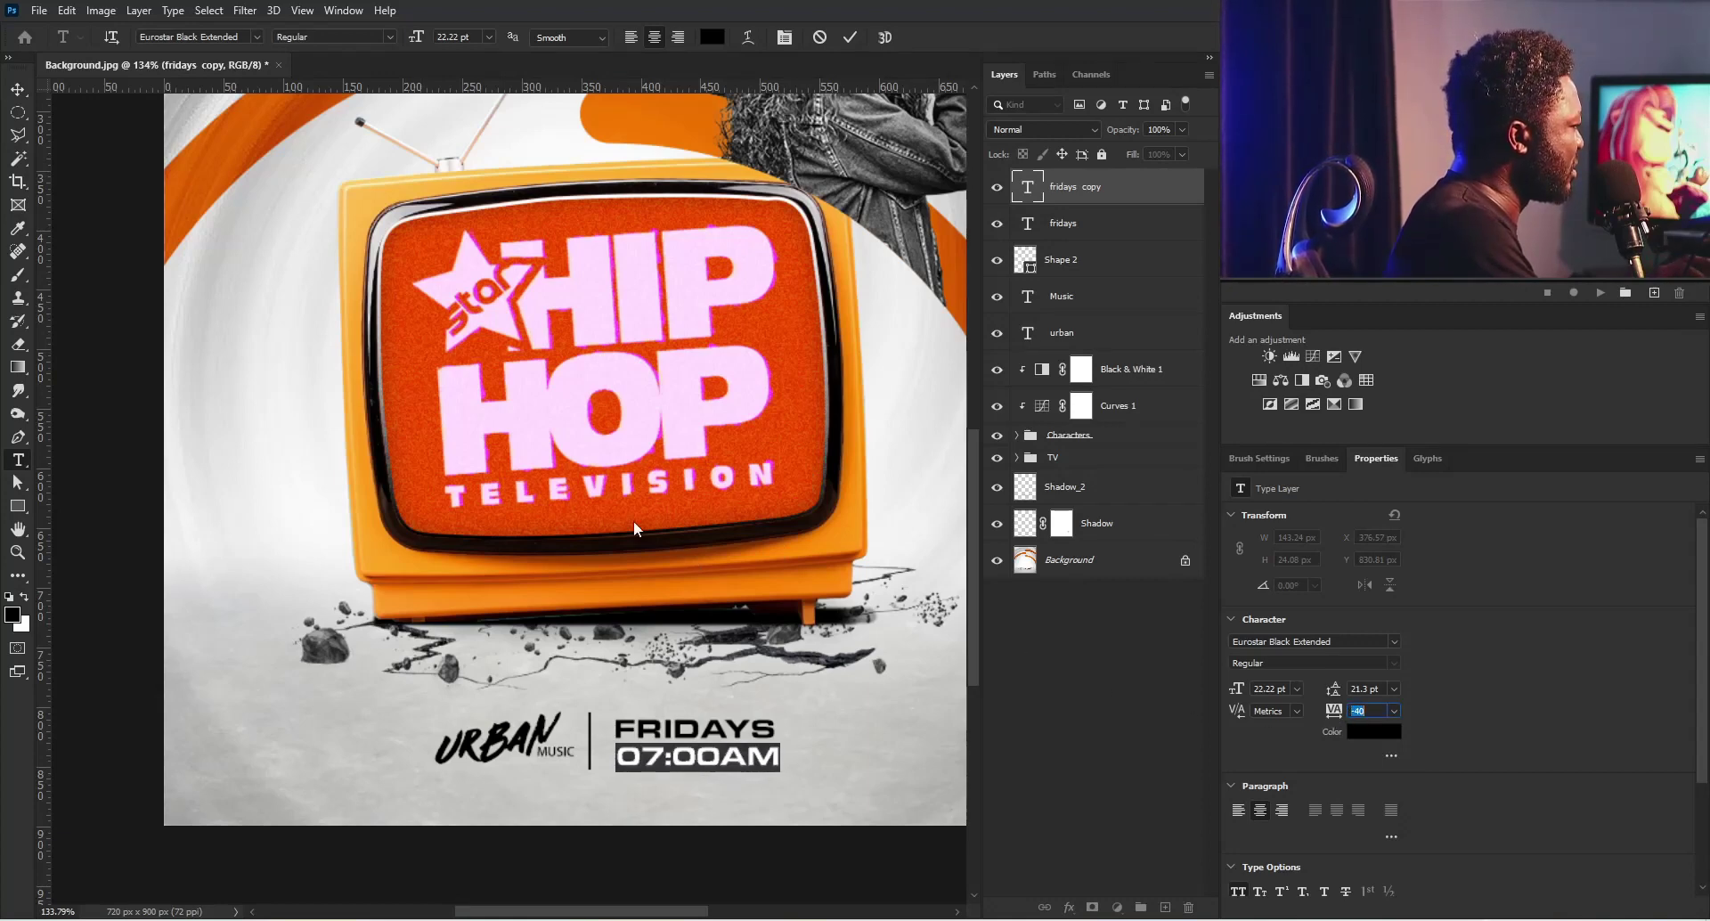
click(20, 88)
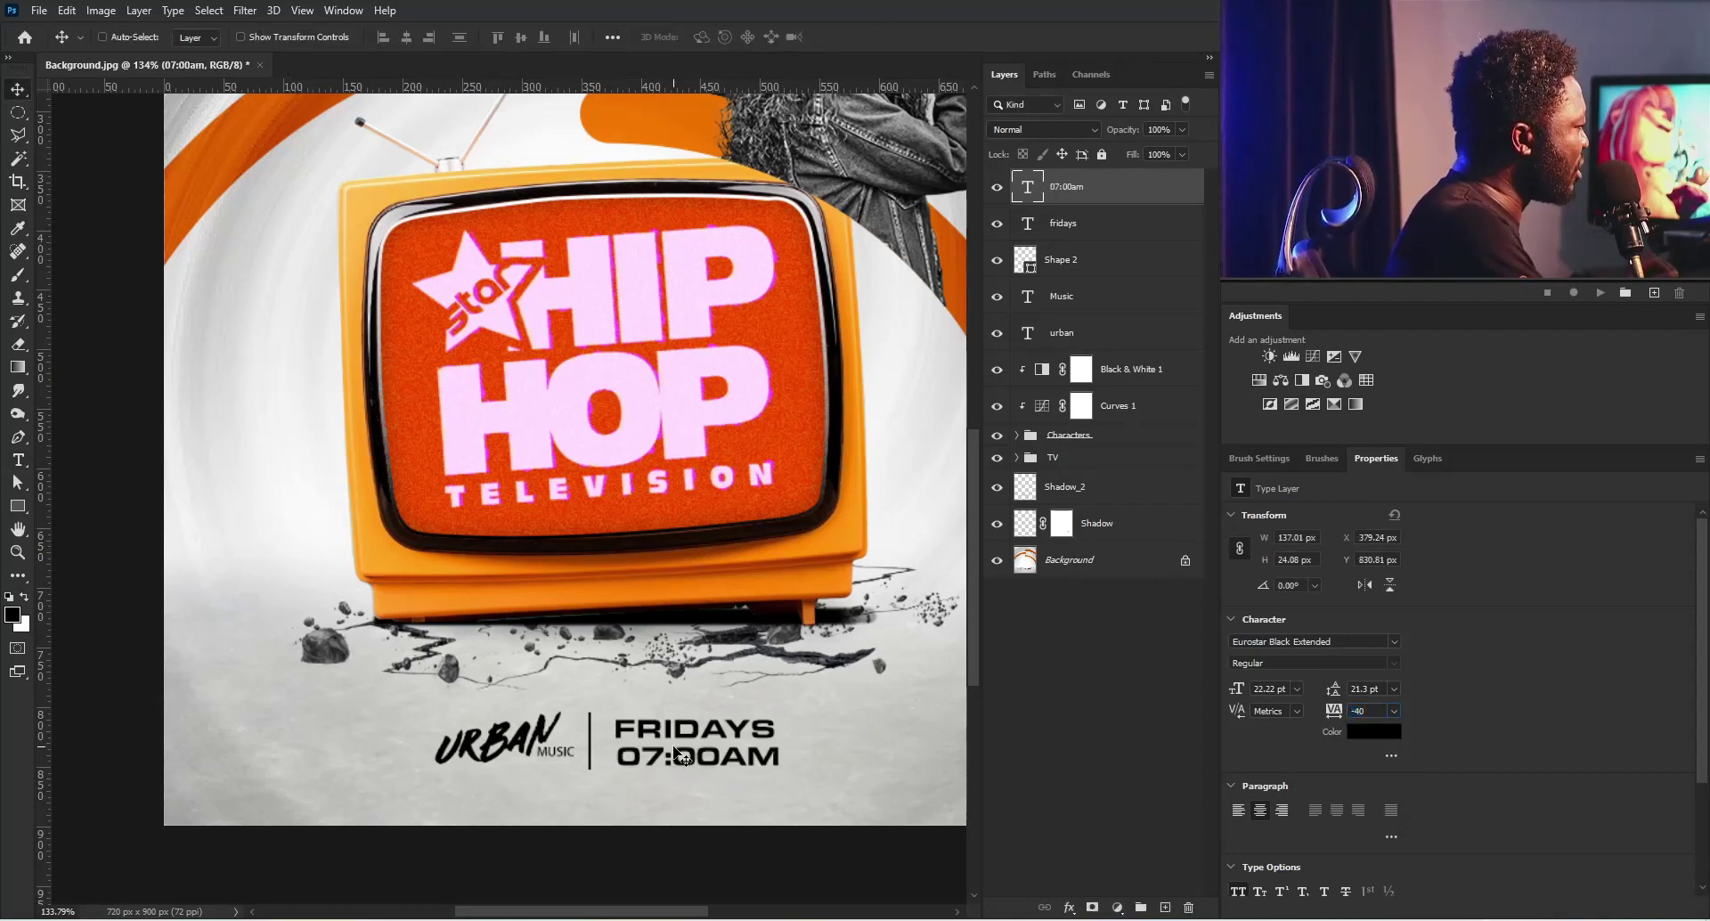
Step: Nudge the 07:00AM text slightly left and up so it lines up closely under FRIDAYS
key(Left)
key(Left)
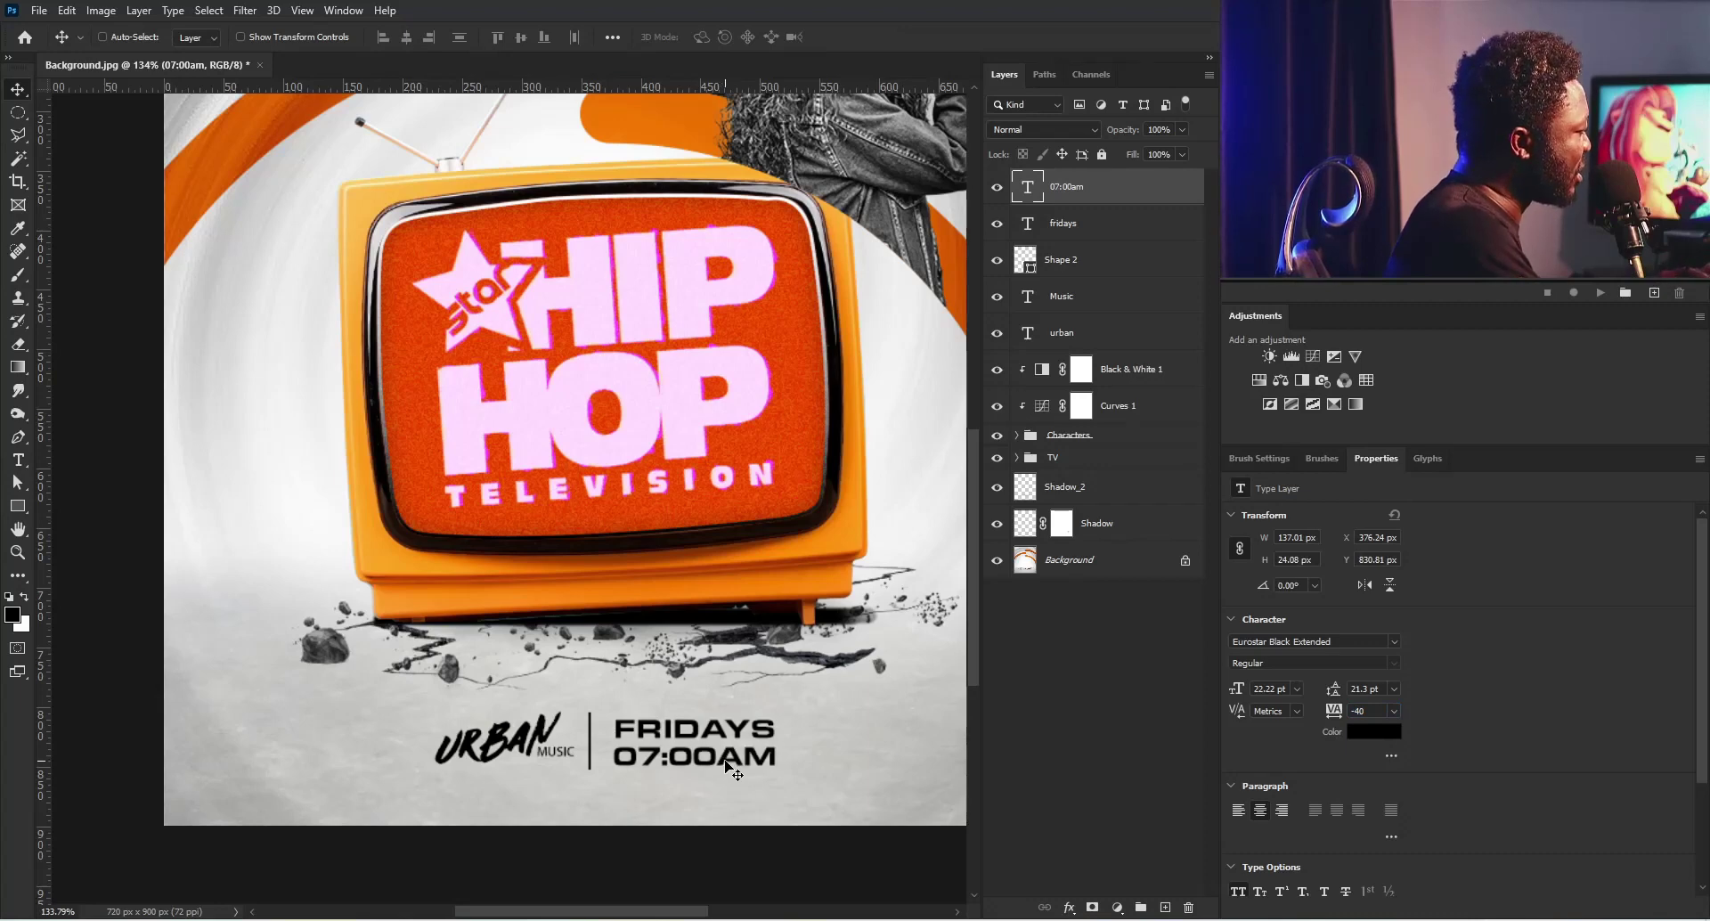
key(Left)
key(Up)
key(Up)
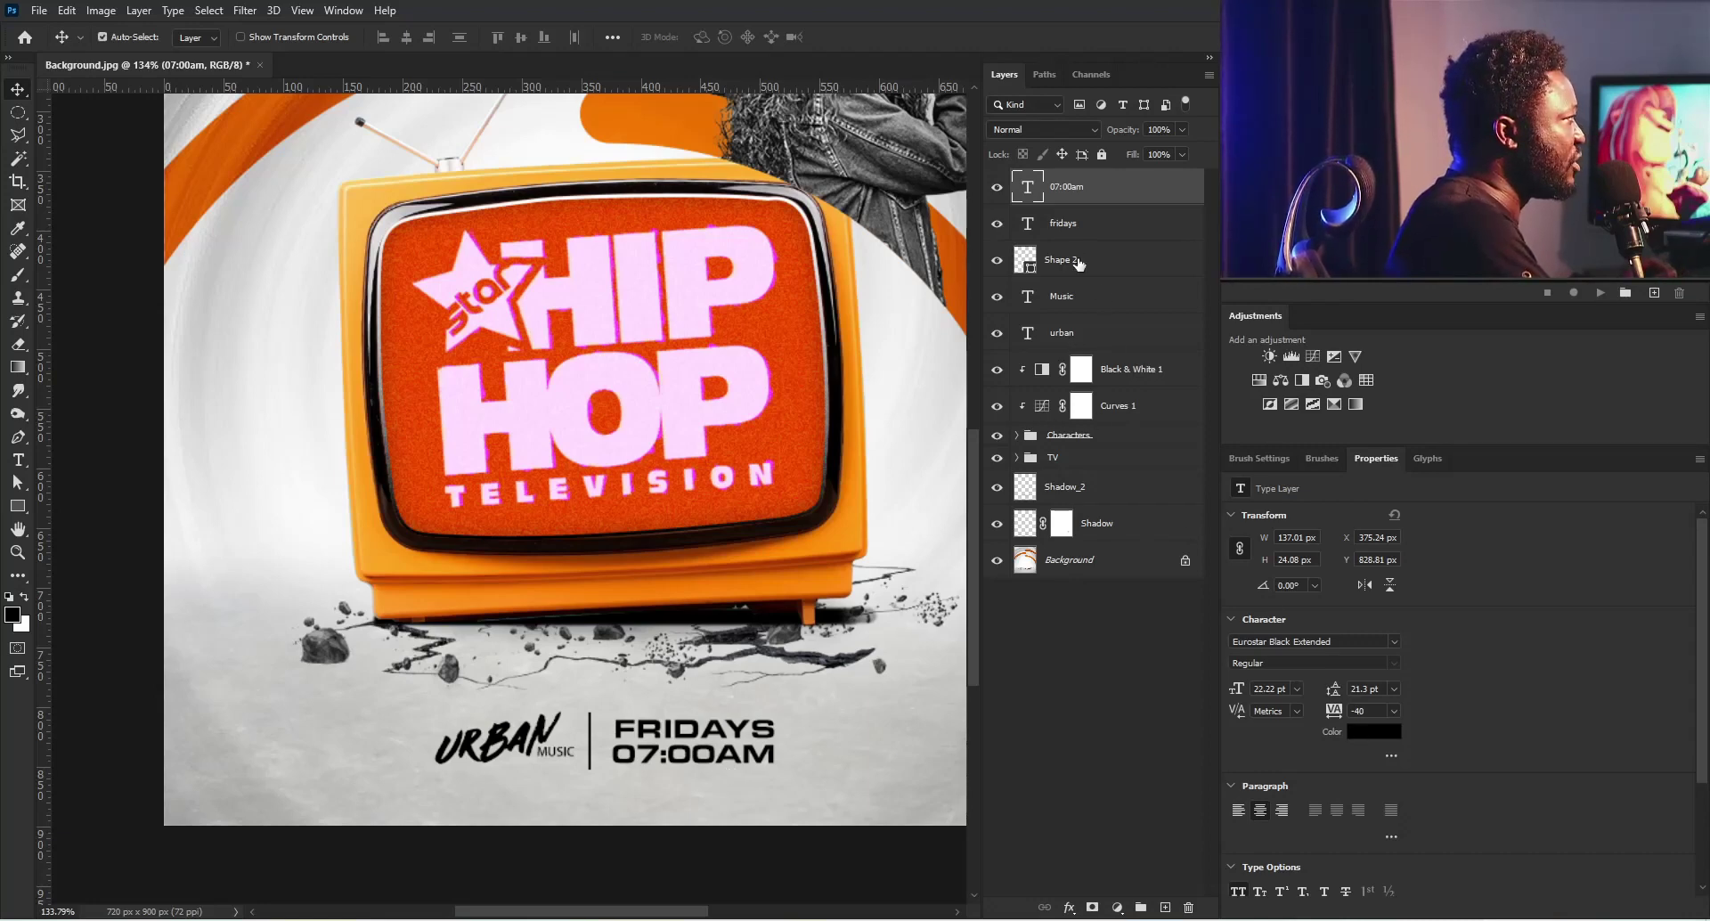
Step: Recolour the FRIDAYS and 07:00AM texts orange-red (f34810), starting from a colour sampled on the TV screen
shift+click(1076, 224)
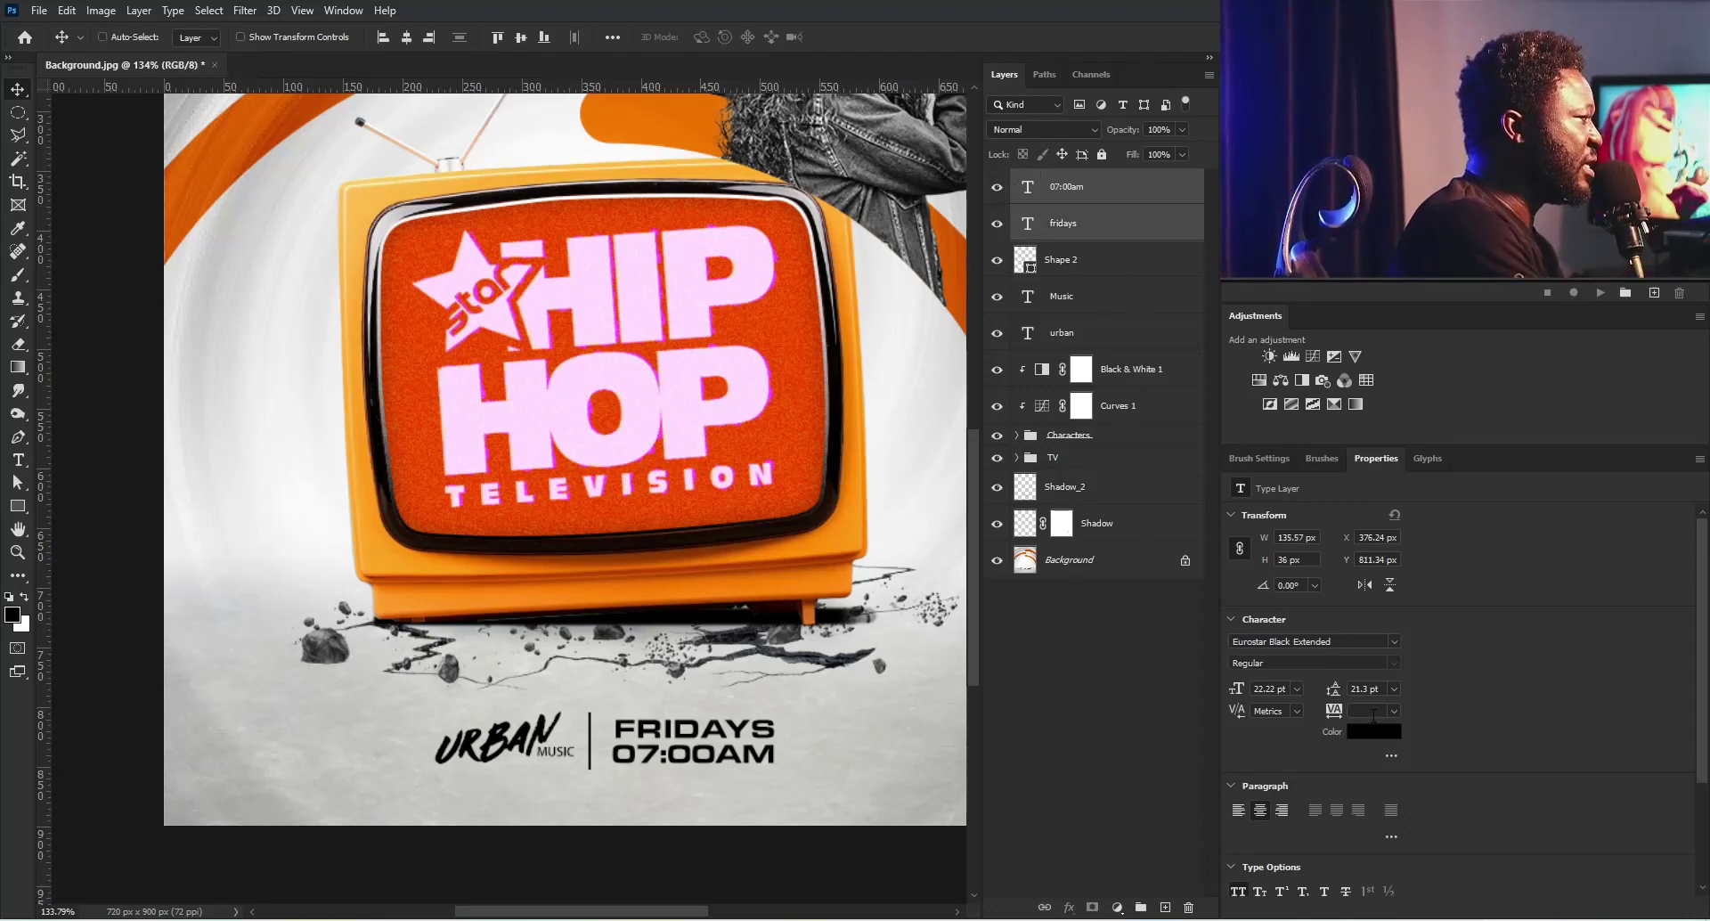
click(1351, 732)
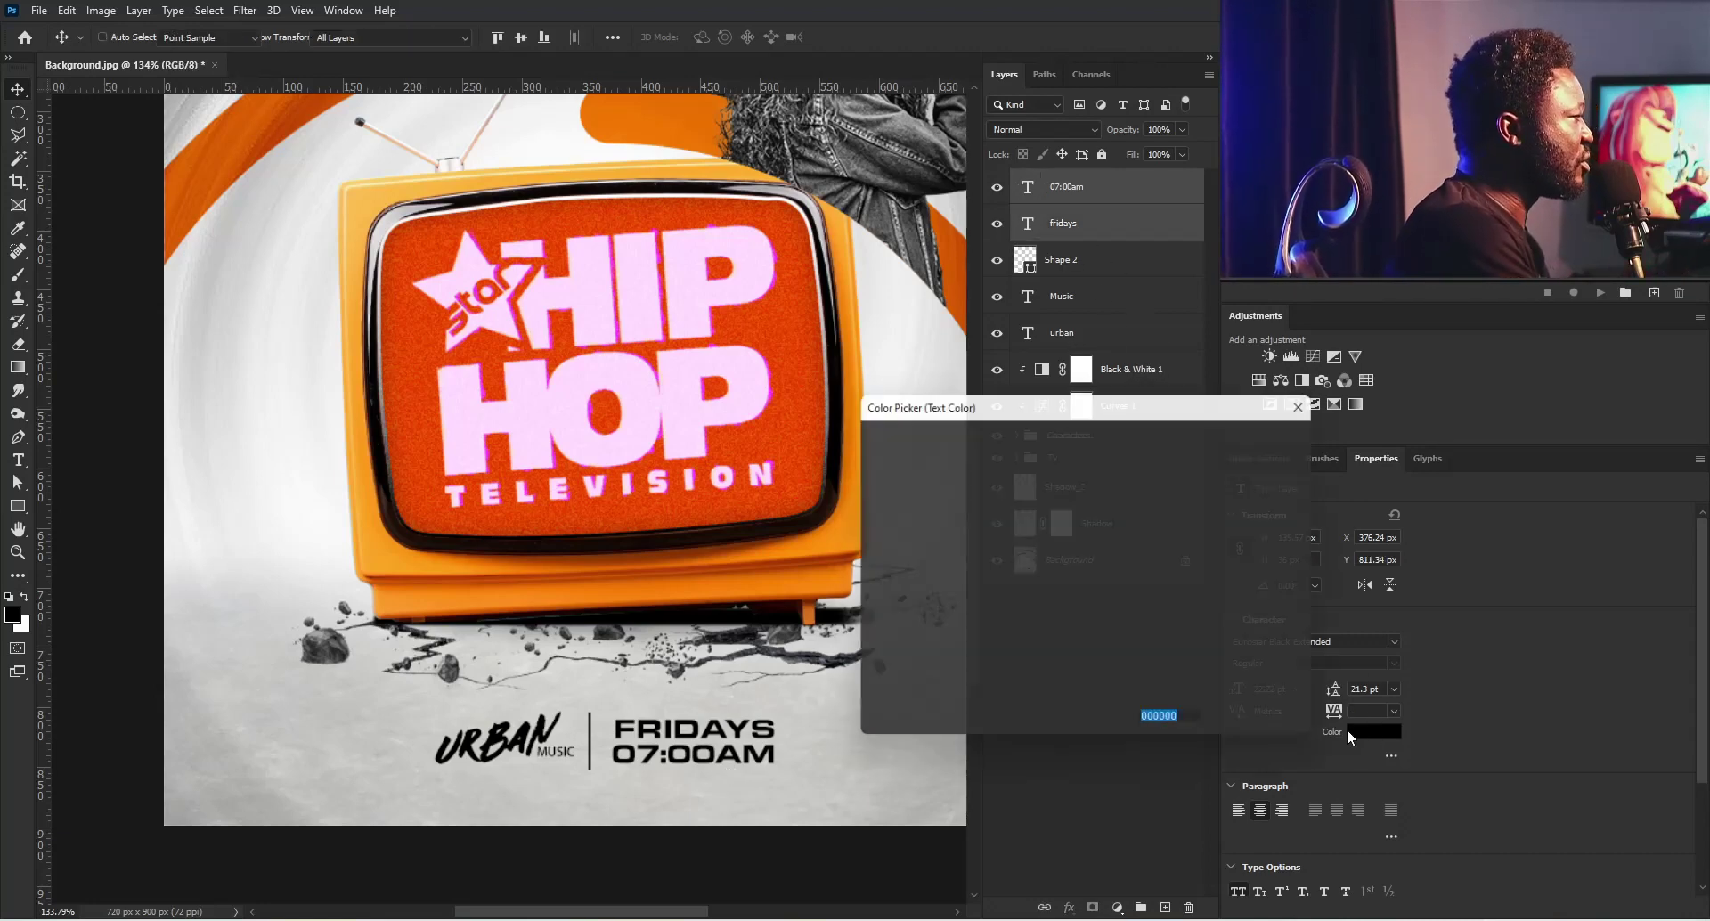
click(786, 448)
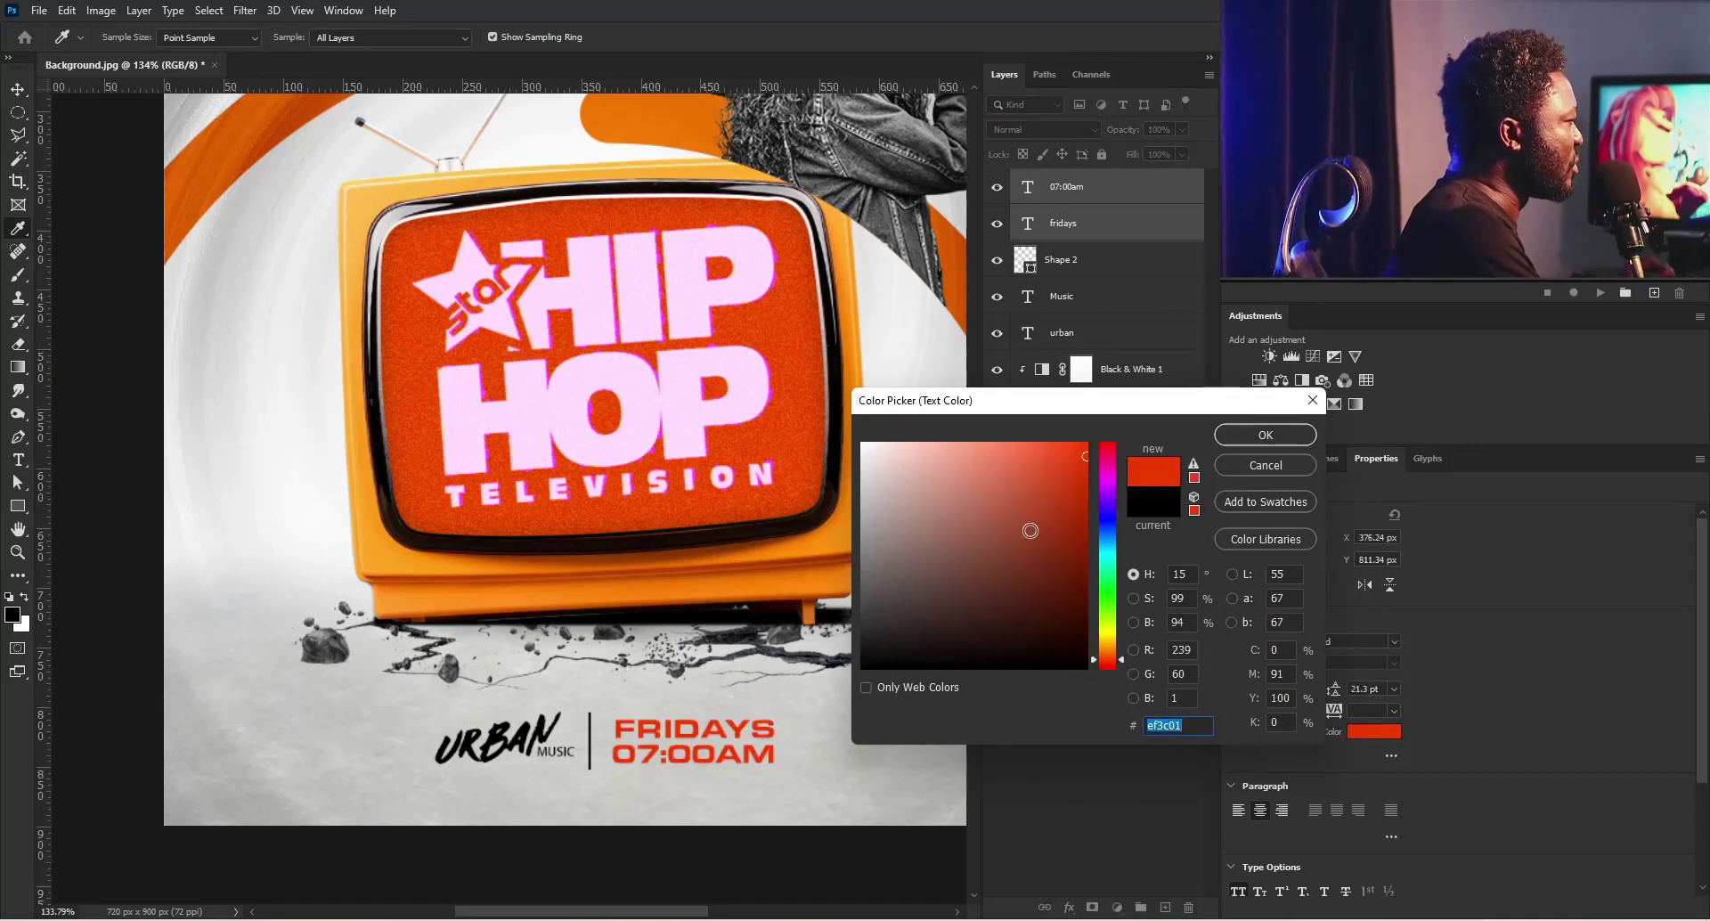
drag(1074, 469, 1072, 452)
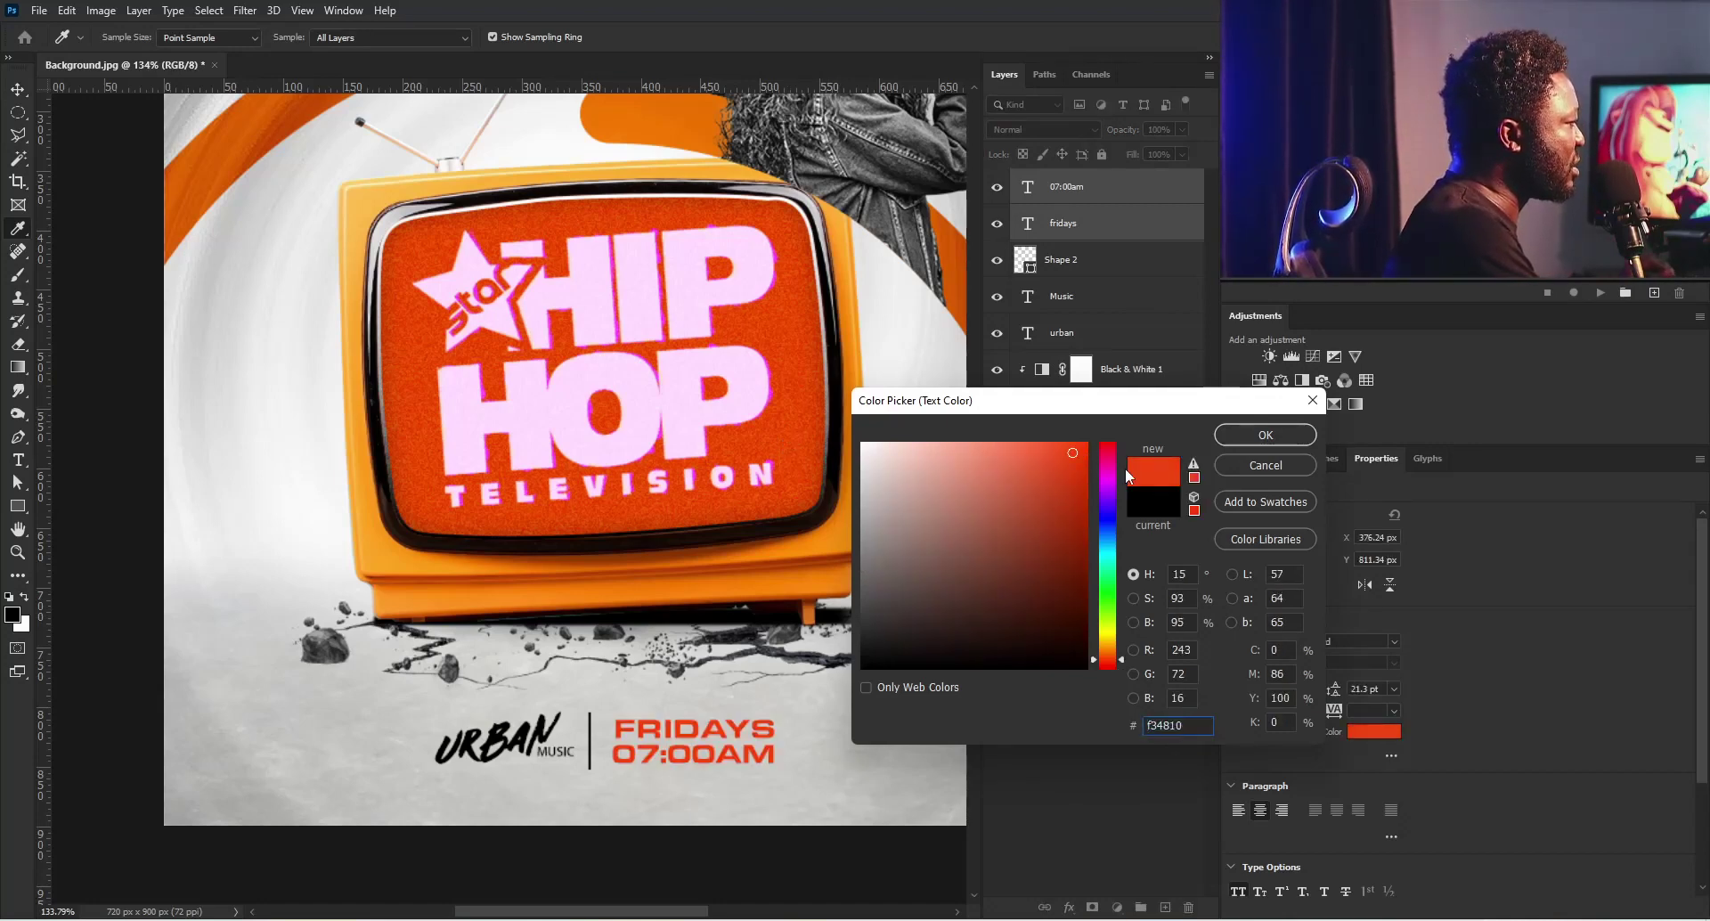
click(1265, 435)
key(v)
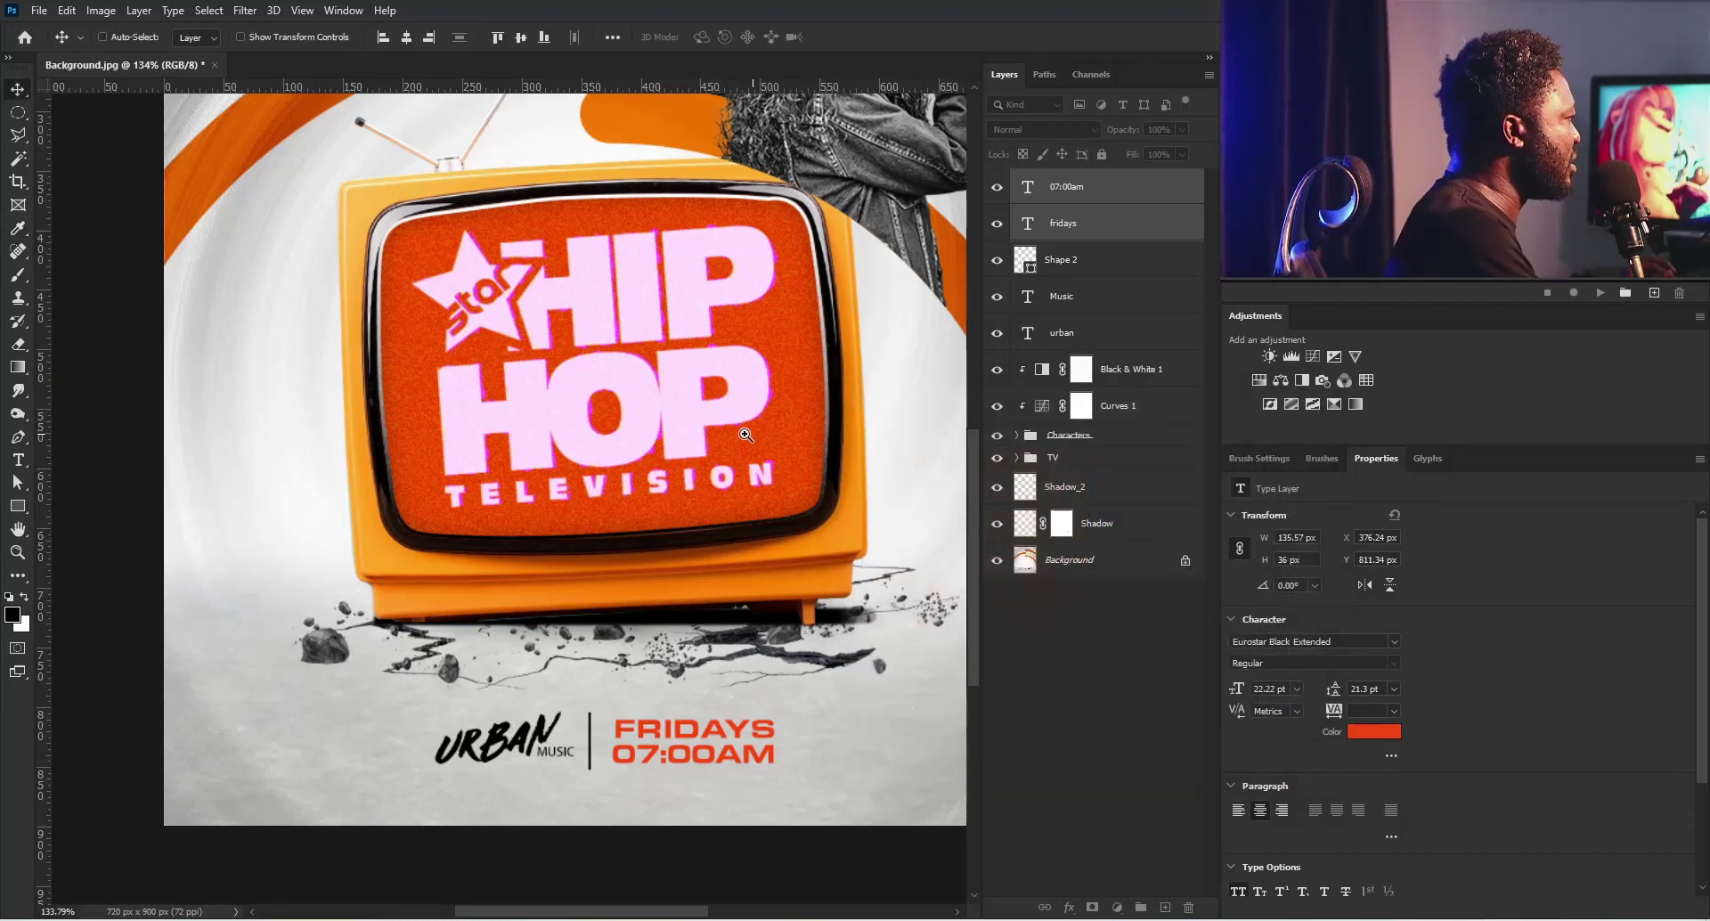
Step: Group the urban, Music, line, fridays and 07:00am layers and name the group "Day N Urban"
click(1073, 334)
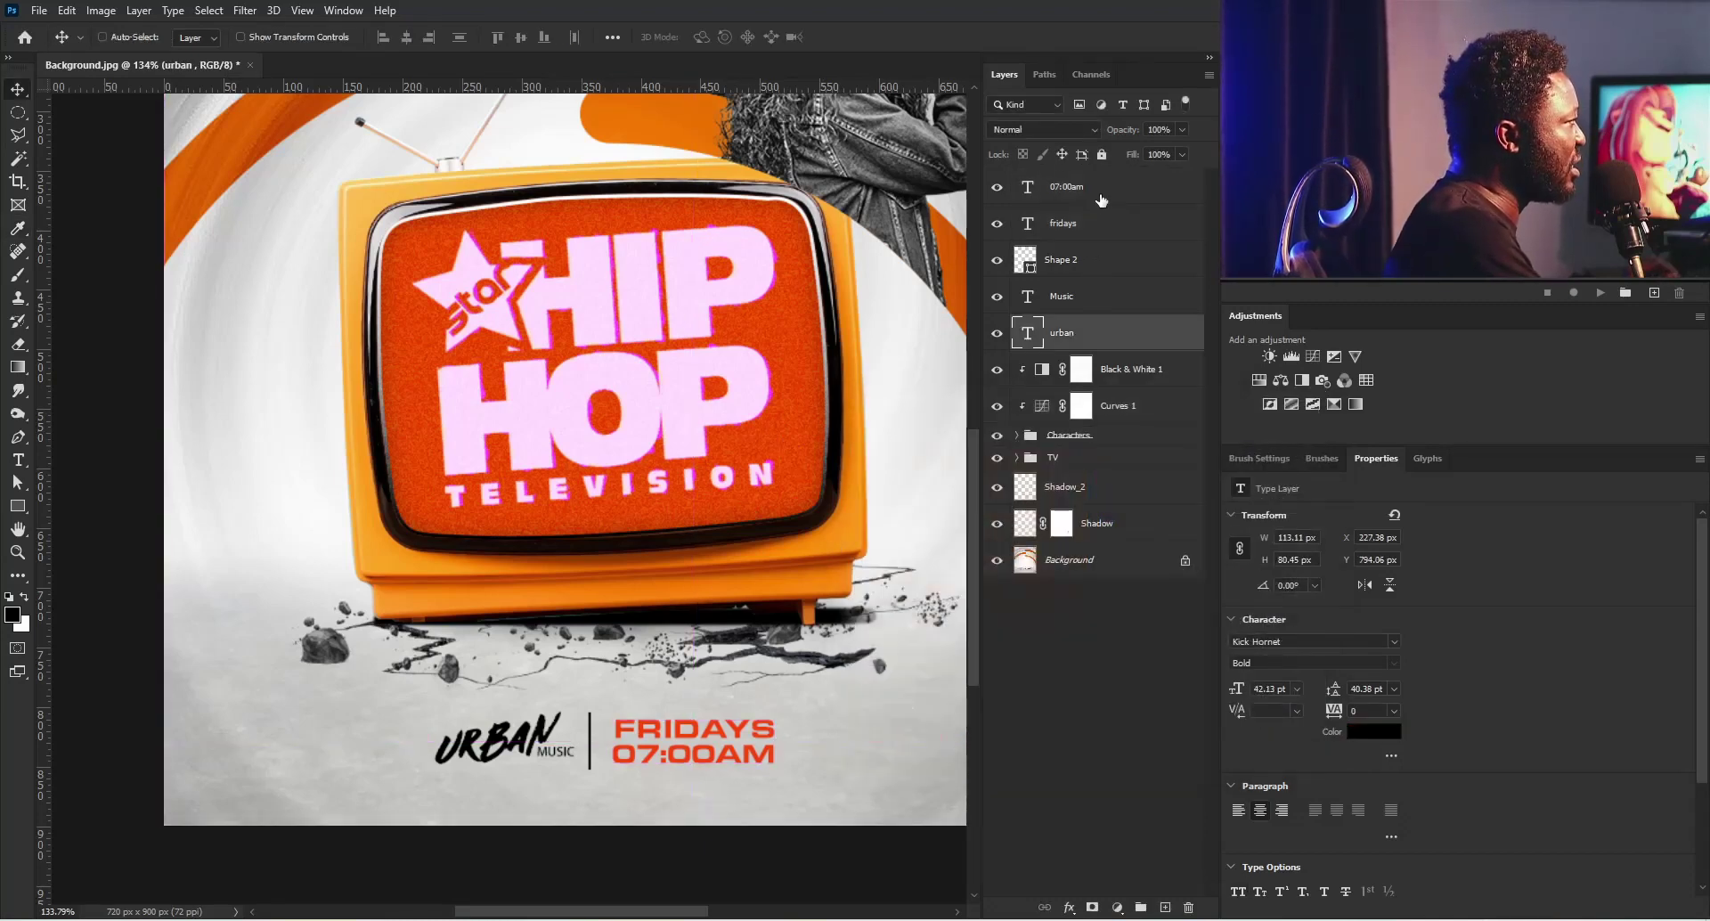
key(shift+alt+period)
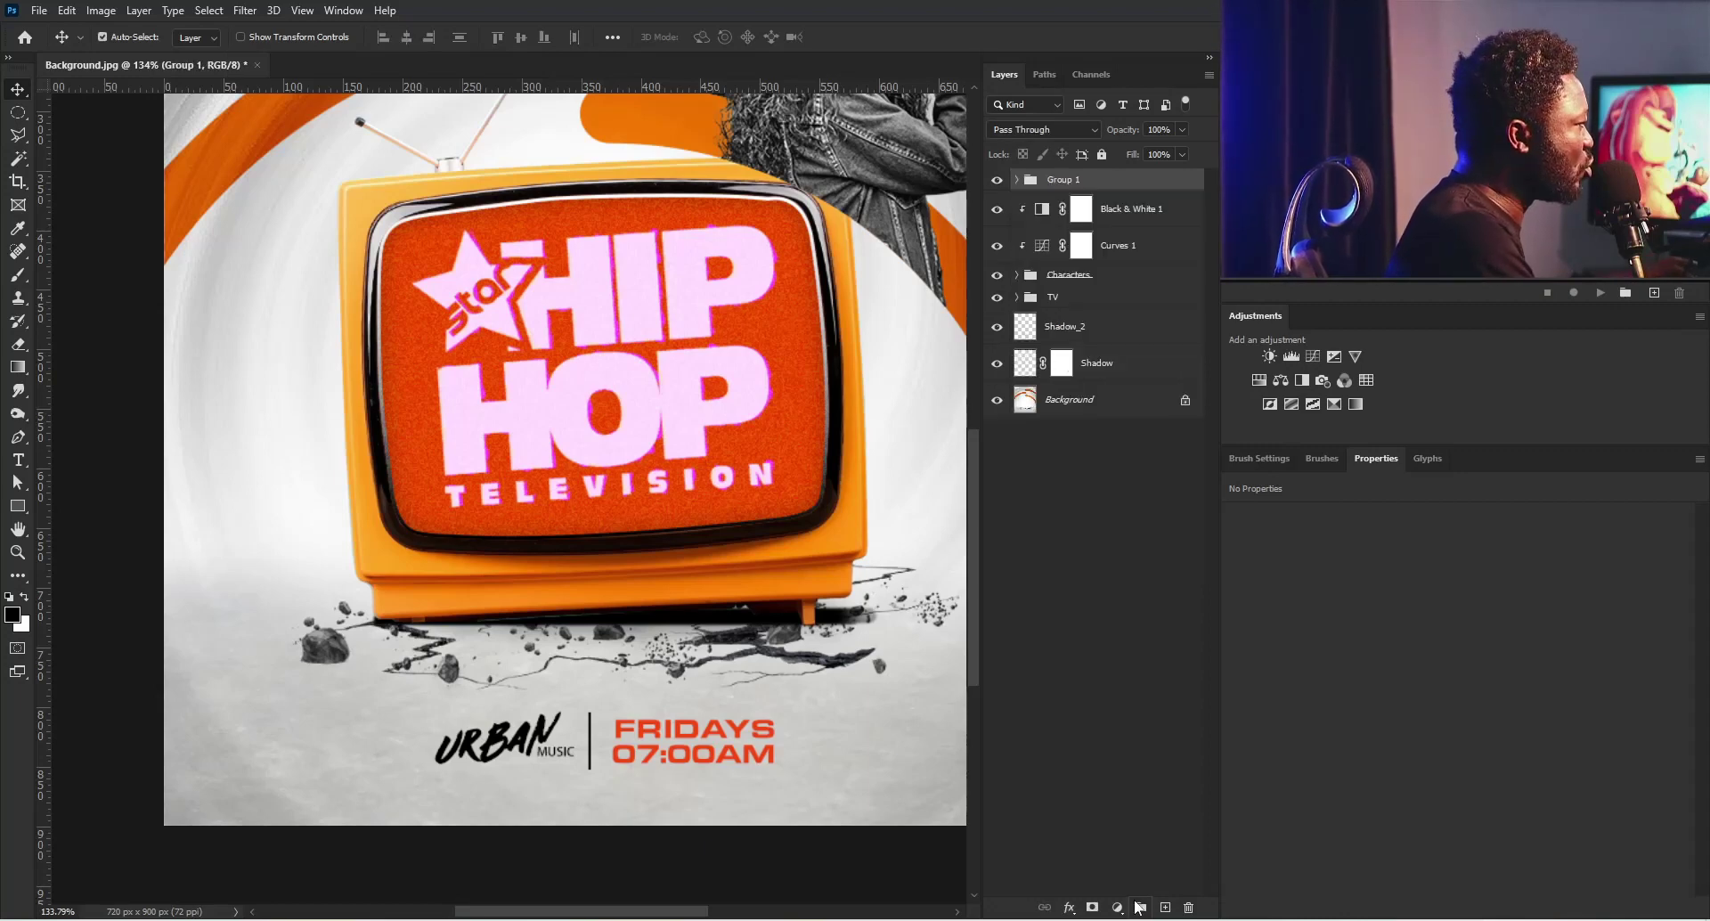
key(ctrl+g)
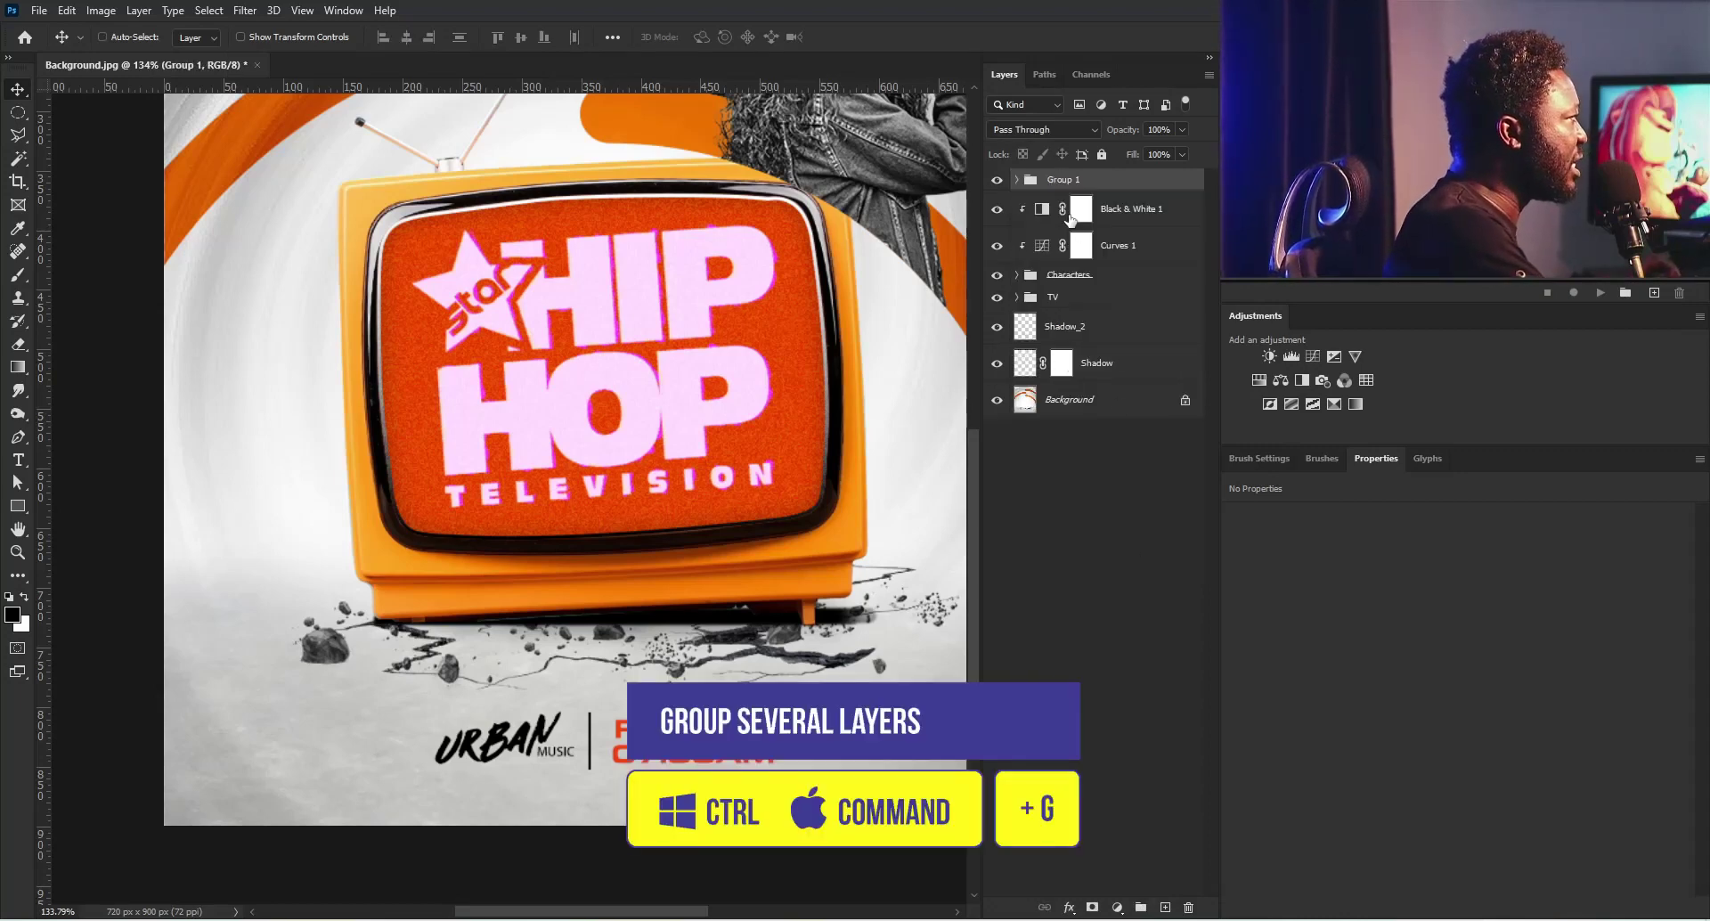
double_click(1063, 179)
text(Day)
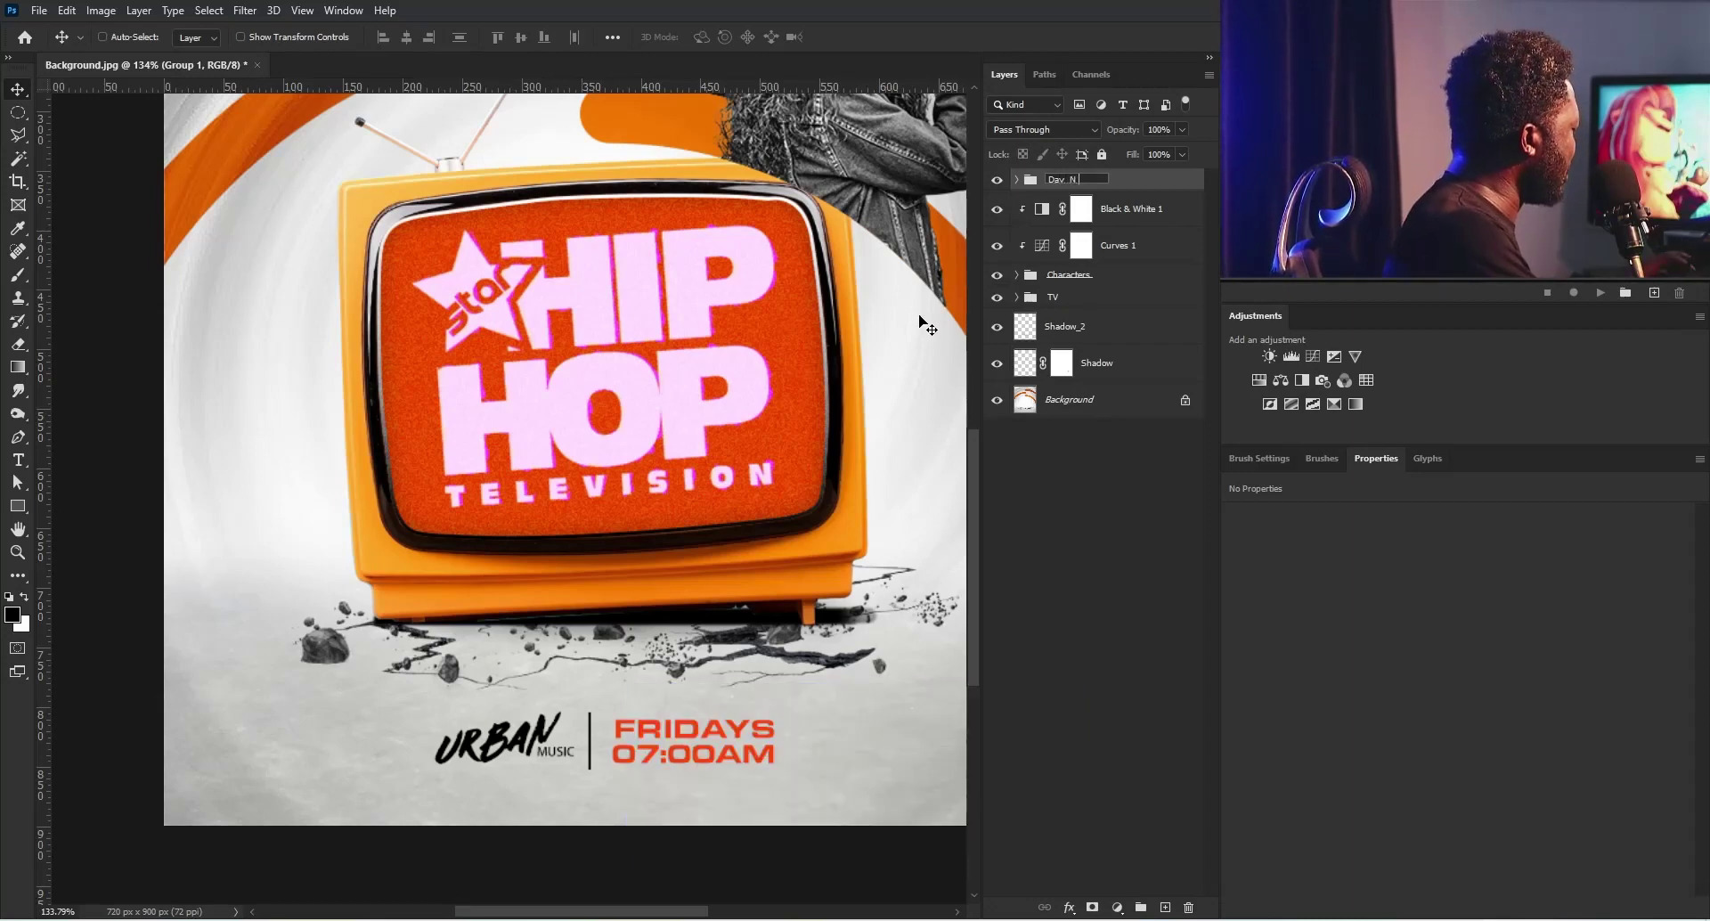
text(  N Urban)
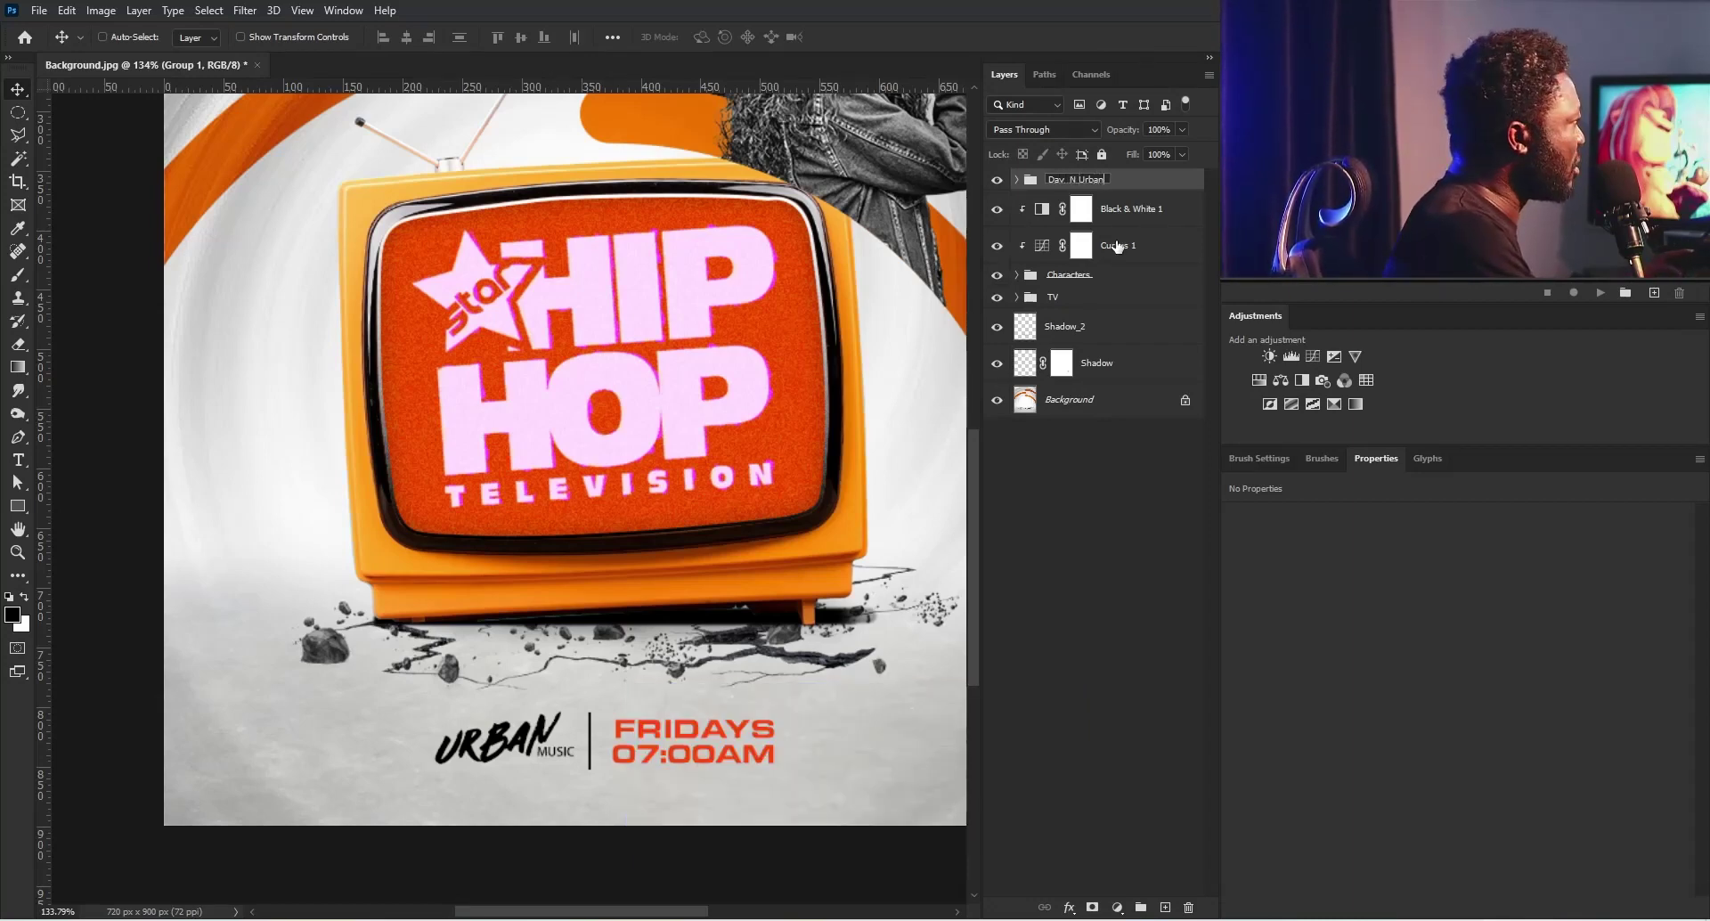
key(Return)
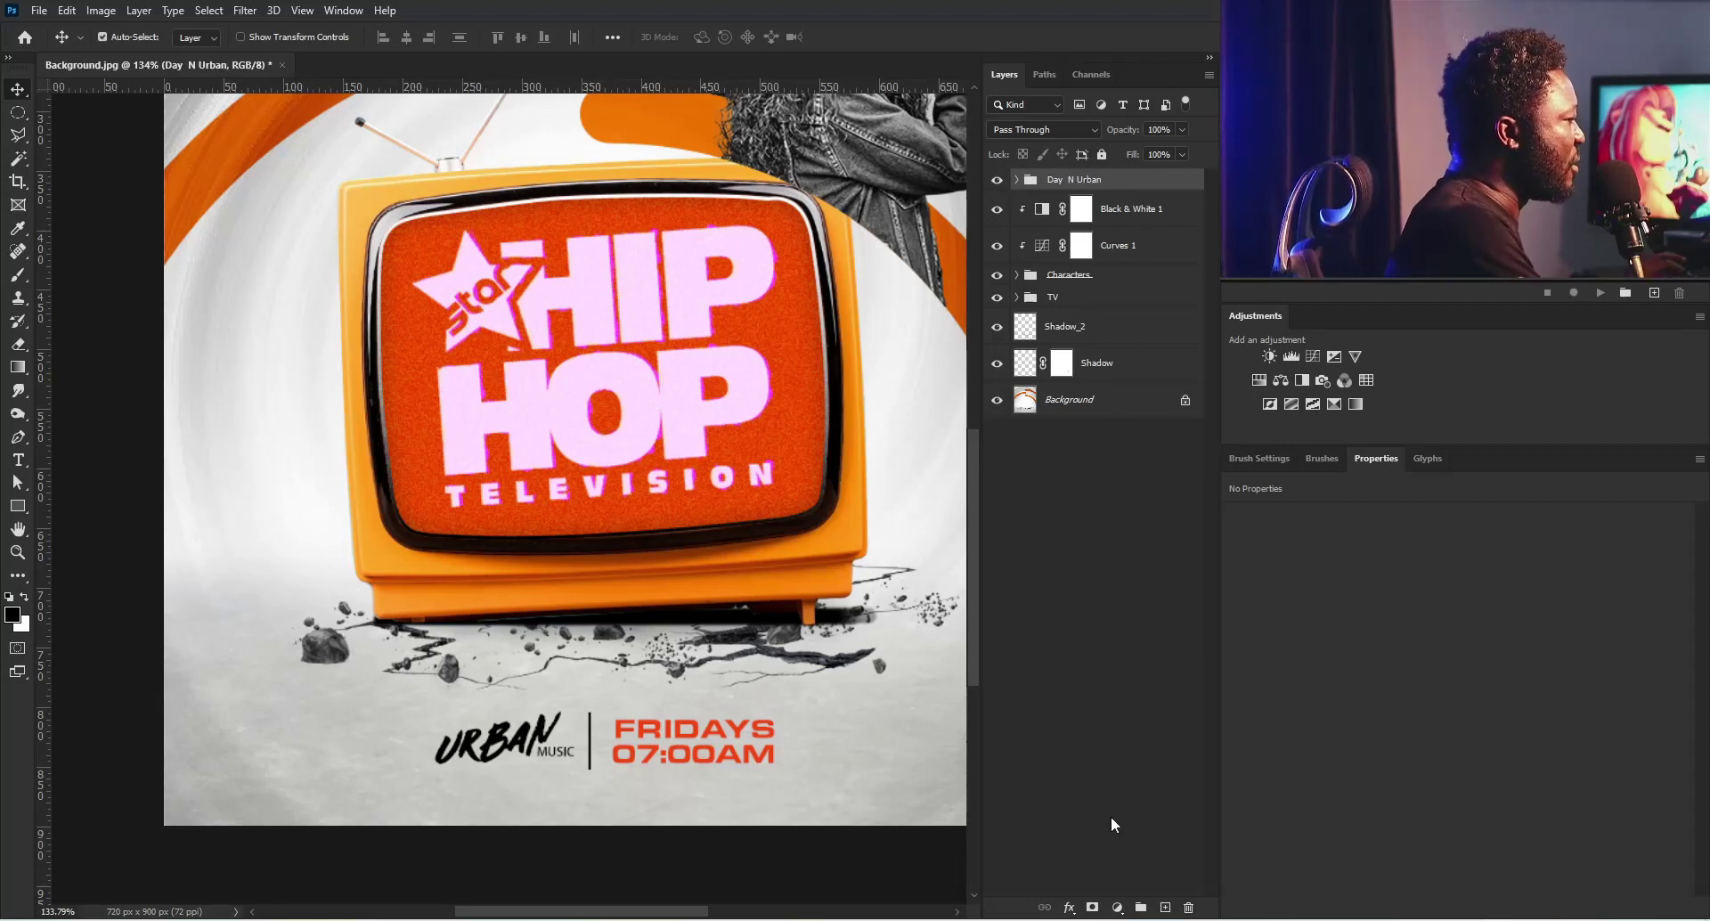
Step: Centre the Day N Urban group horizontally on the Background layer, leaving only the group selected
key(ctrl)
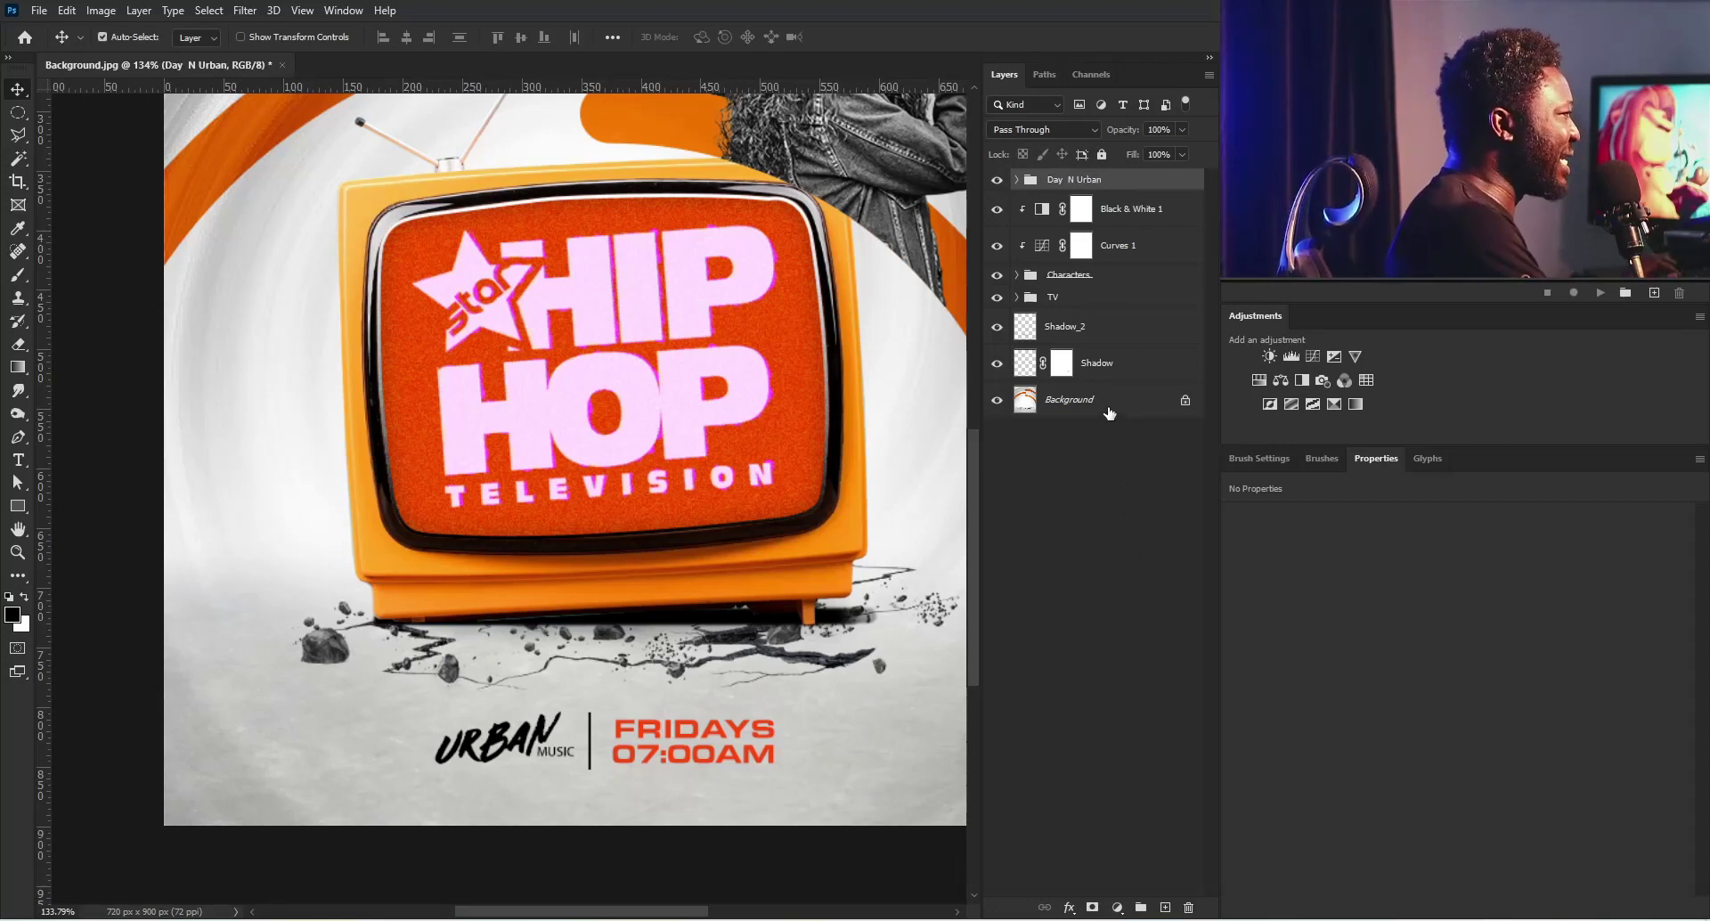
click(1107, 412)
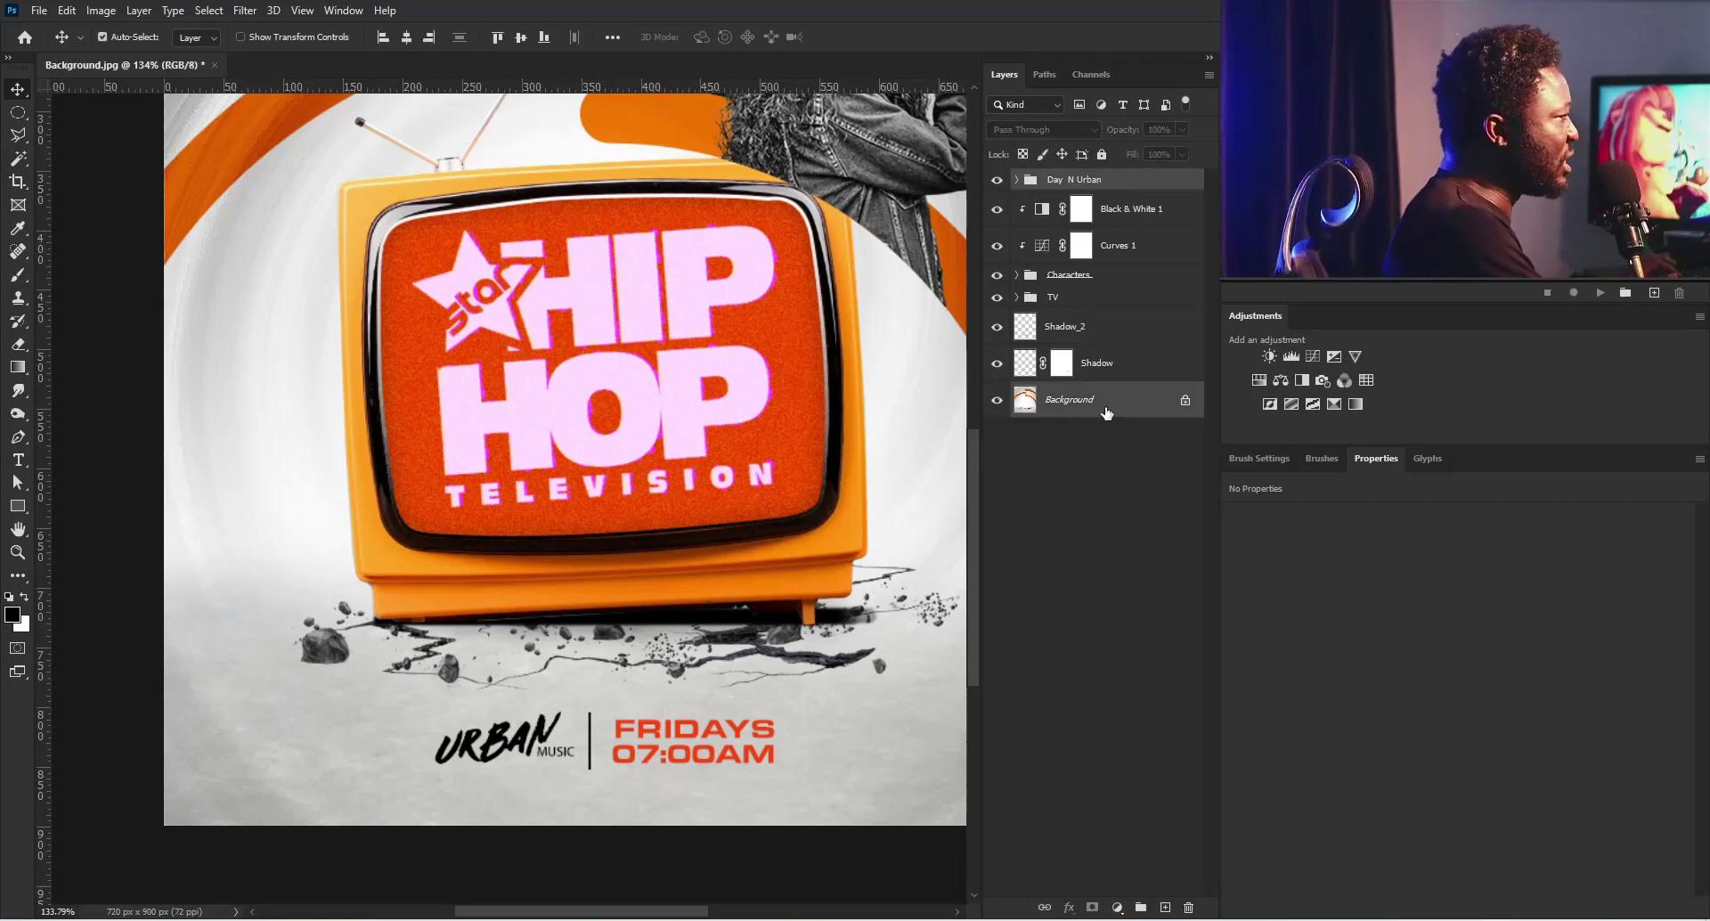
click(412, 37)
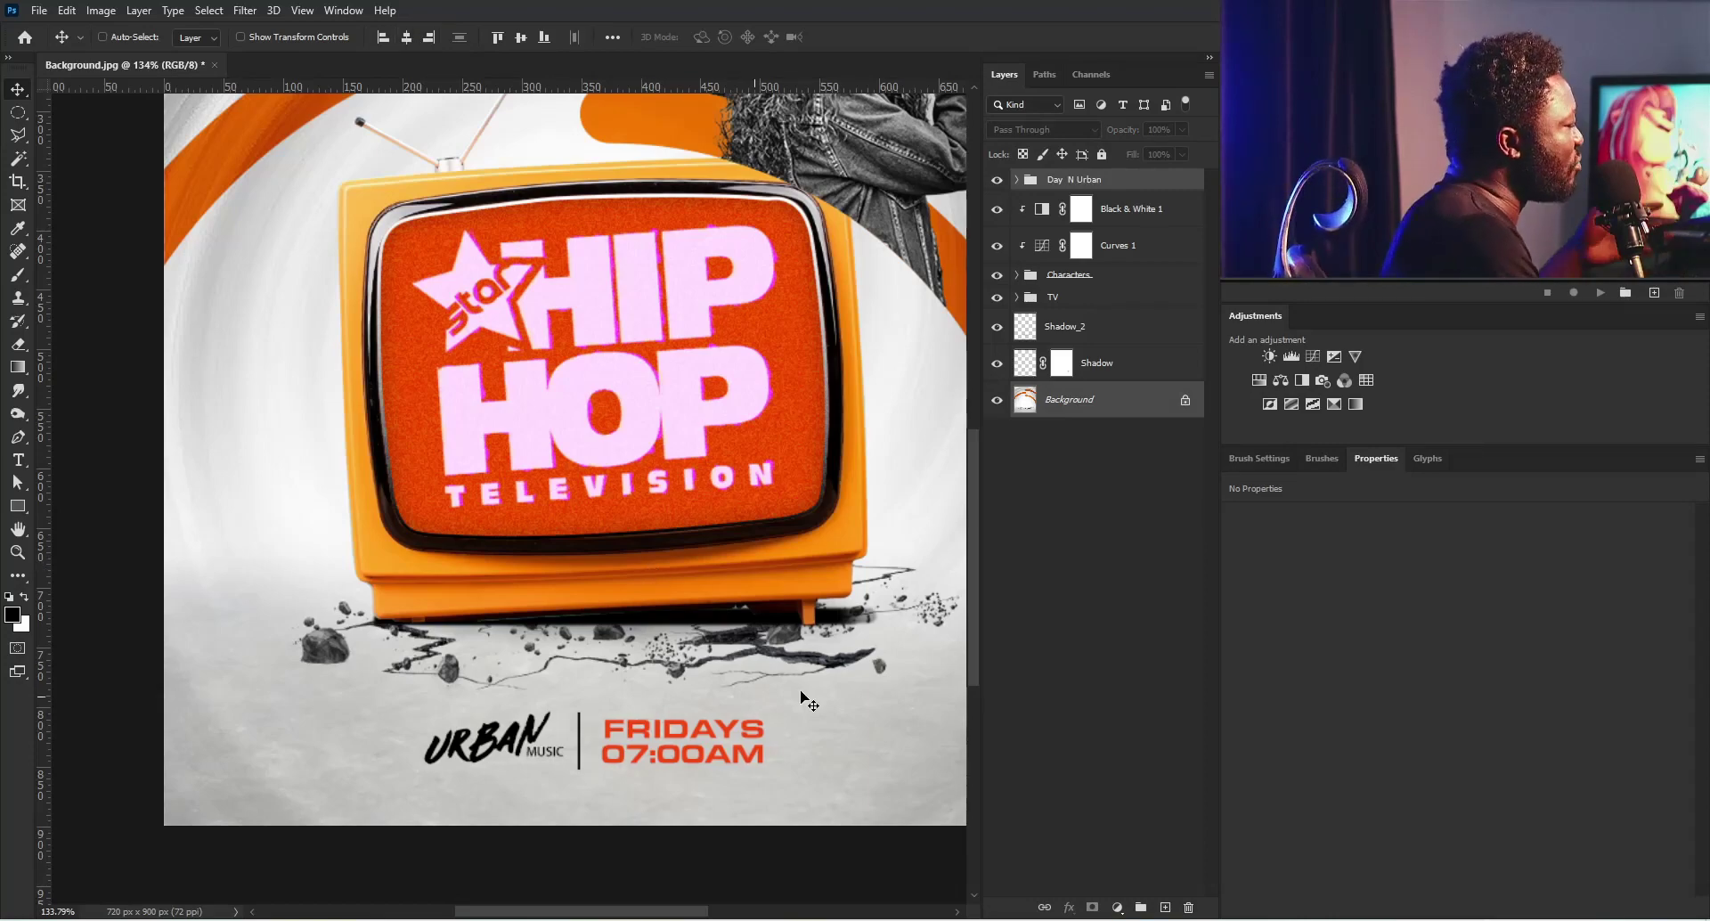
ctrl+click(1096, 400)
drag(670, 427, 526, 474)
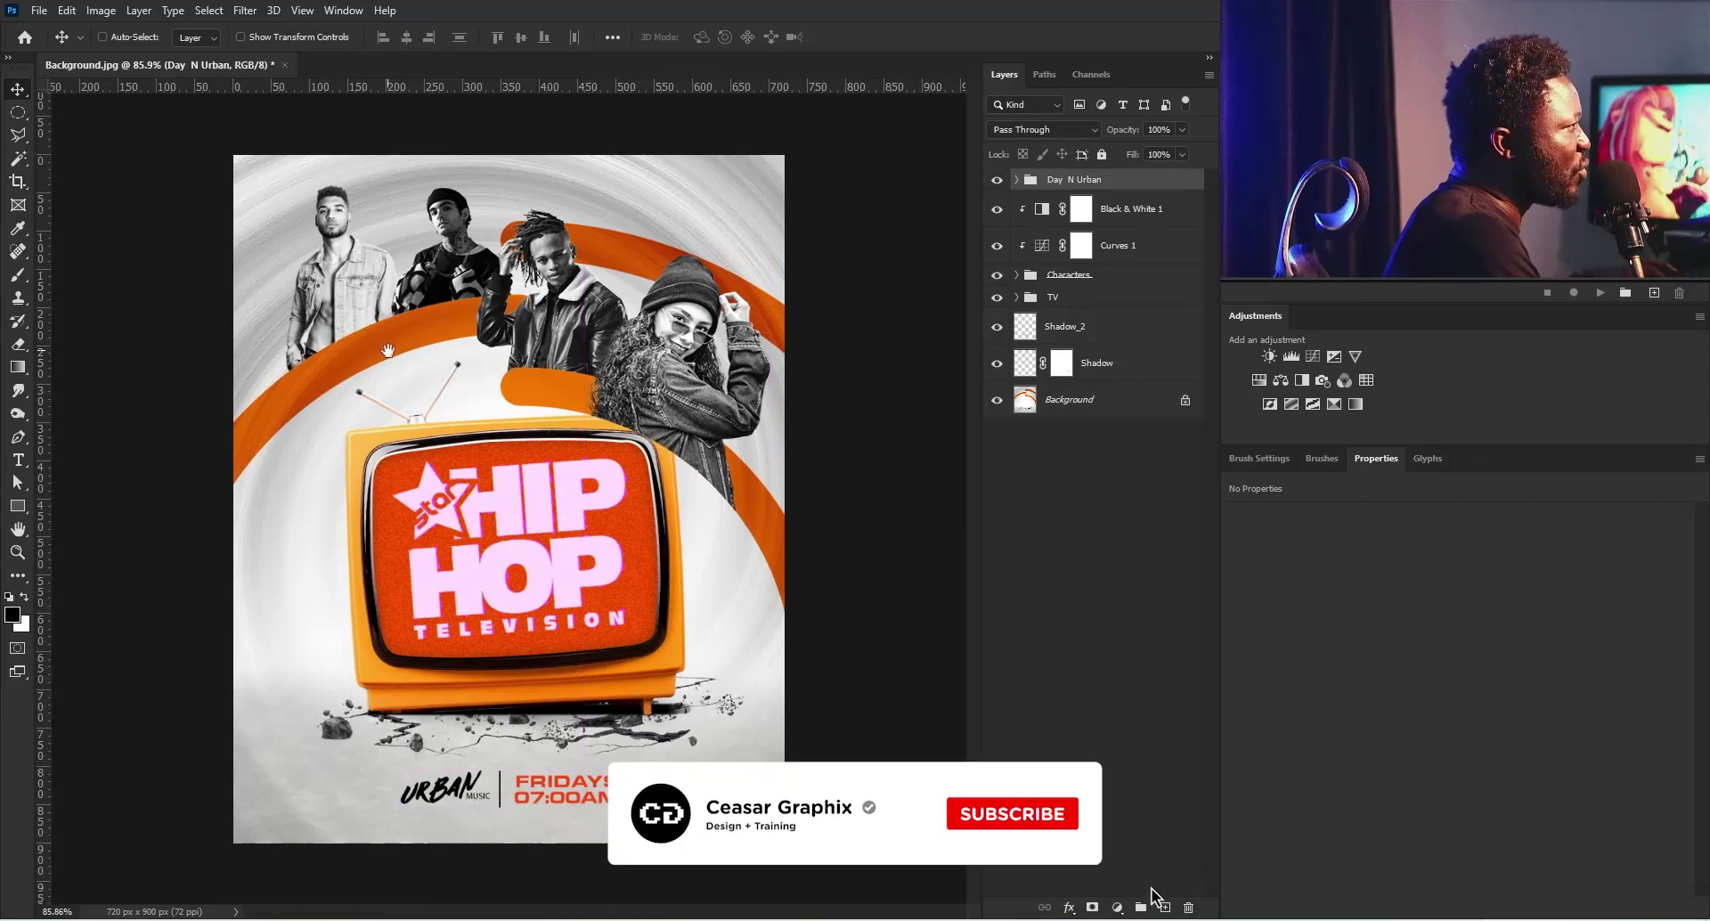
ctrl+click(361, 318)
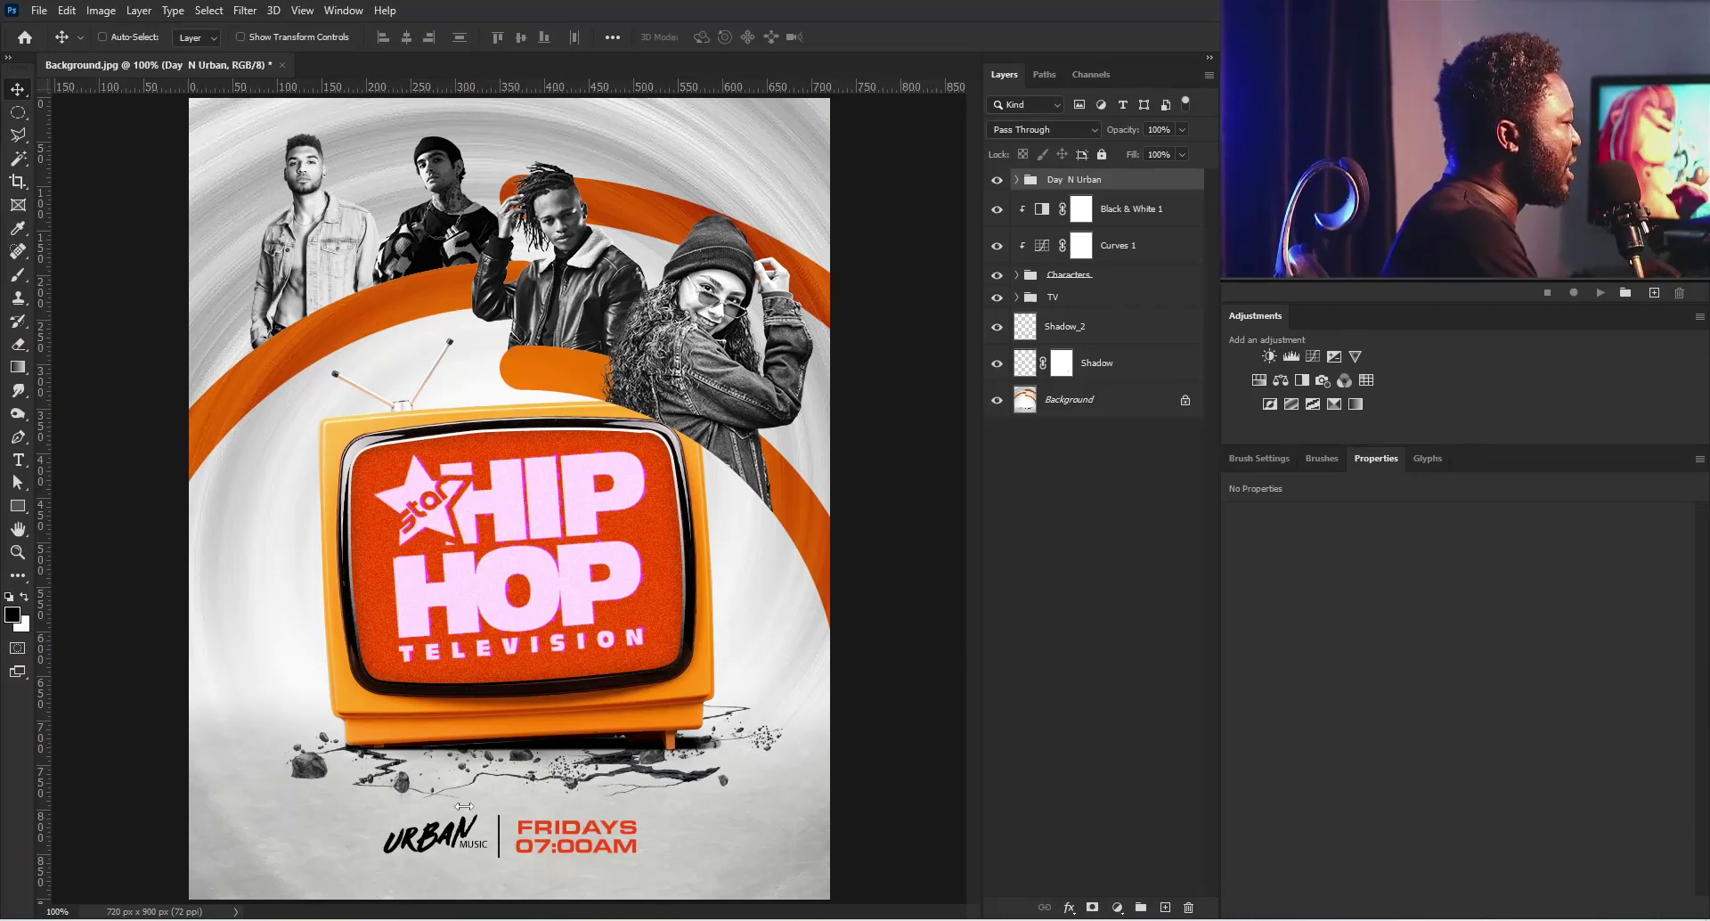
Step: Move the Day N Urban group slightly upward, to about 46 px above the poster's bottom edge, keeping it centred
drag(535, 845, 615, 775)
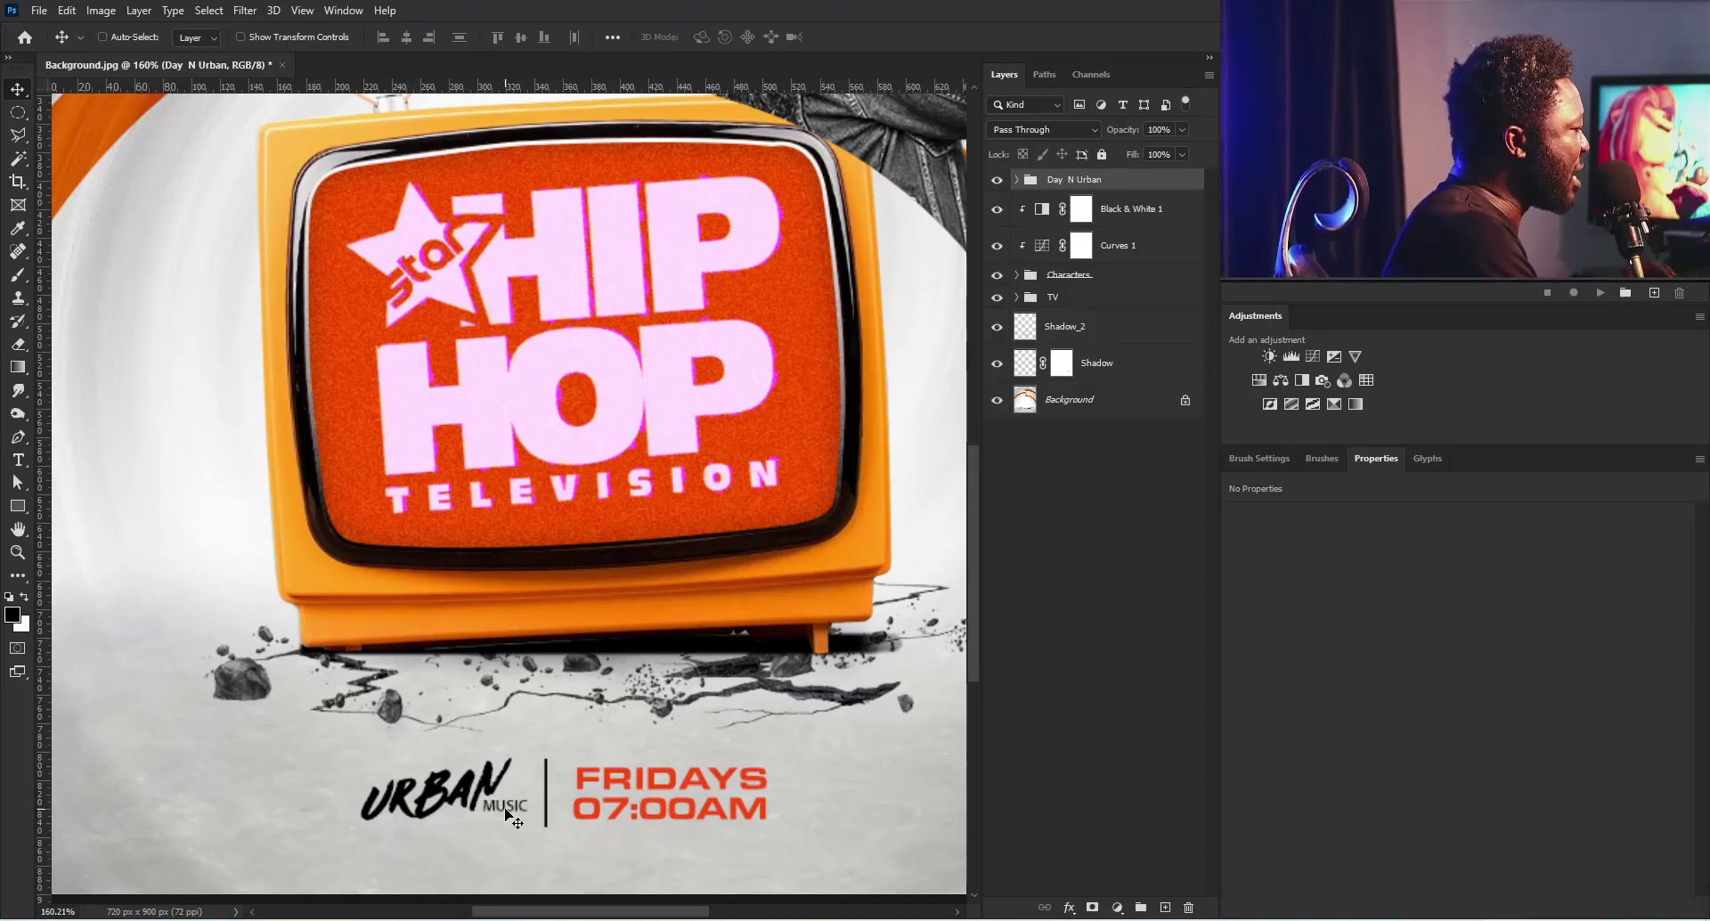
drag(515, 817, 517, 792)
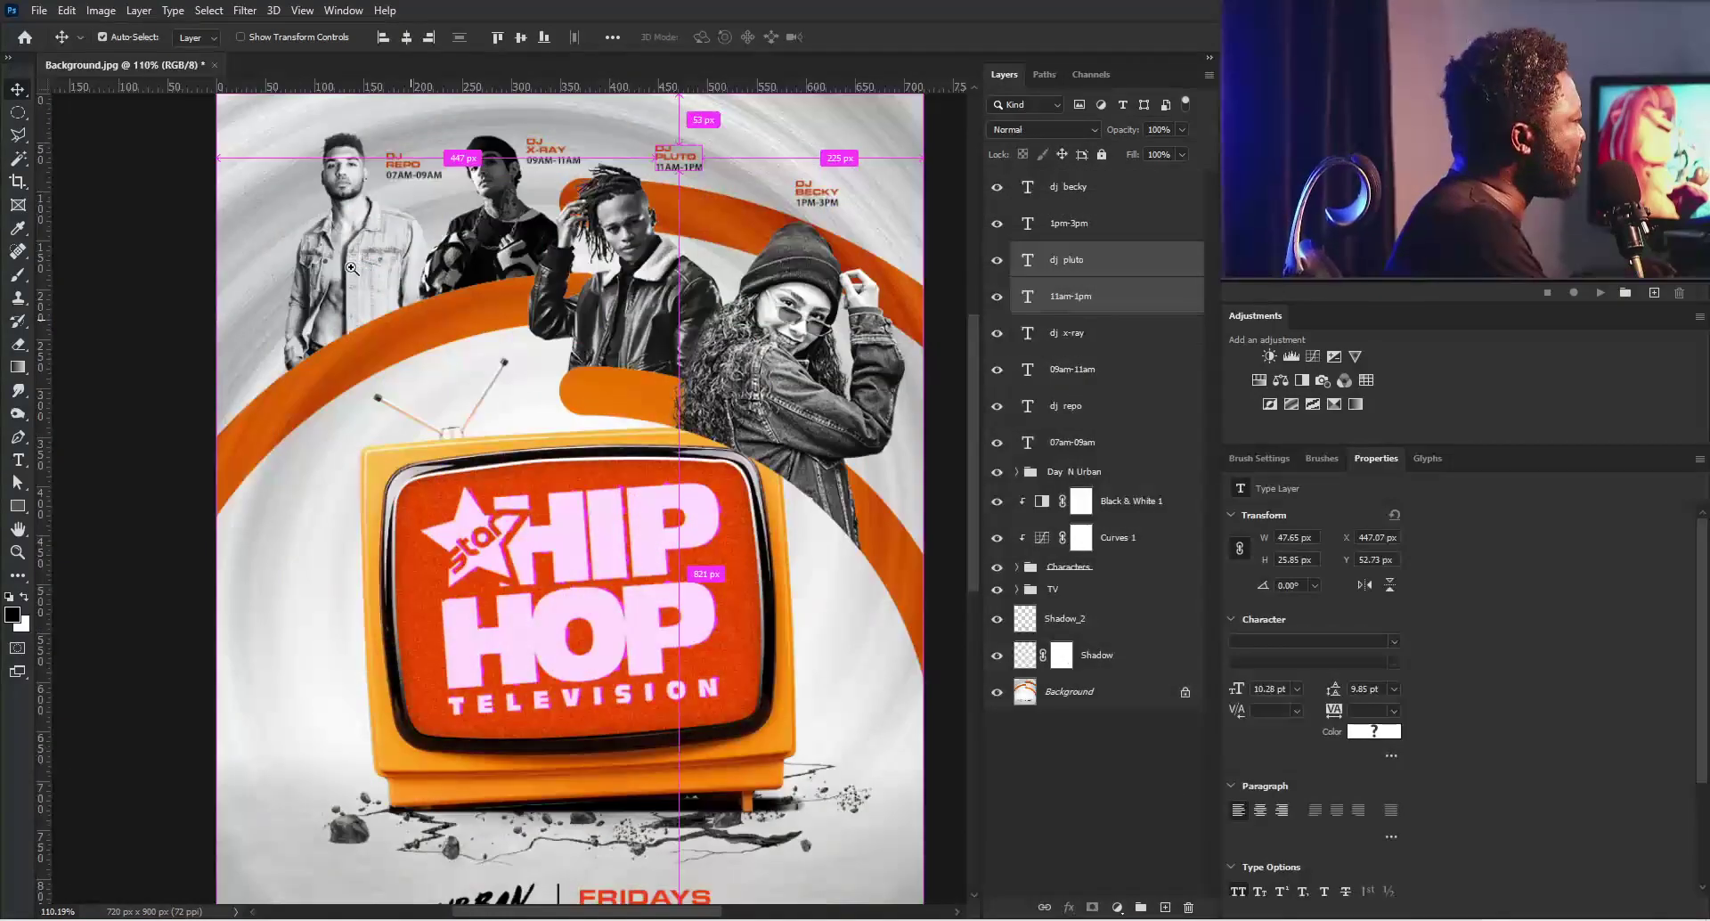
Step: Select the Curves 1 layer mask and prepare a soft 50 px Brush with its tip settings displayed
drag(354, 258, 428, 318)
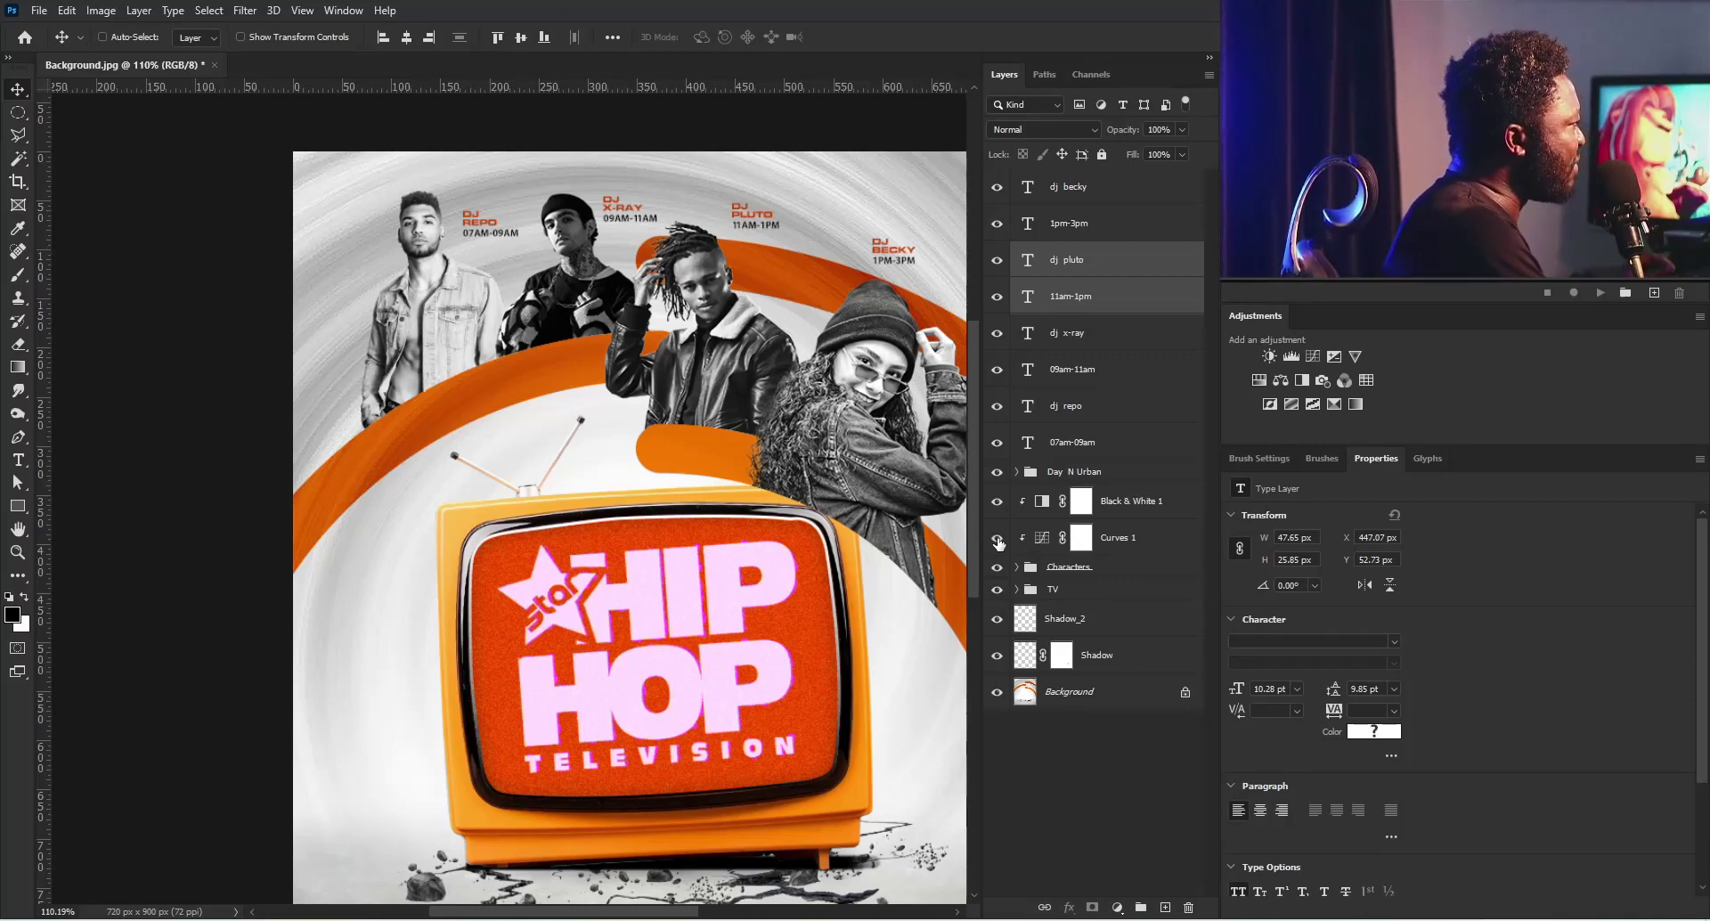
click(1081, 537)
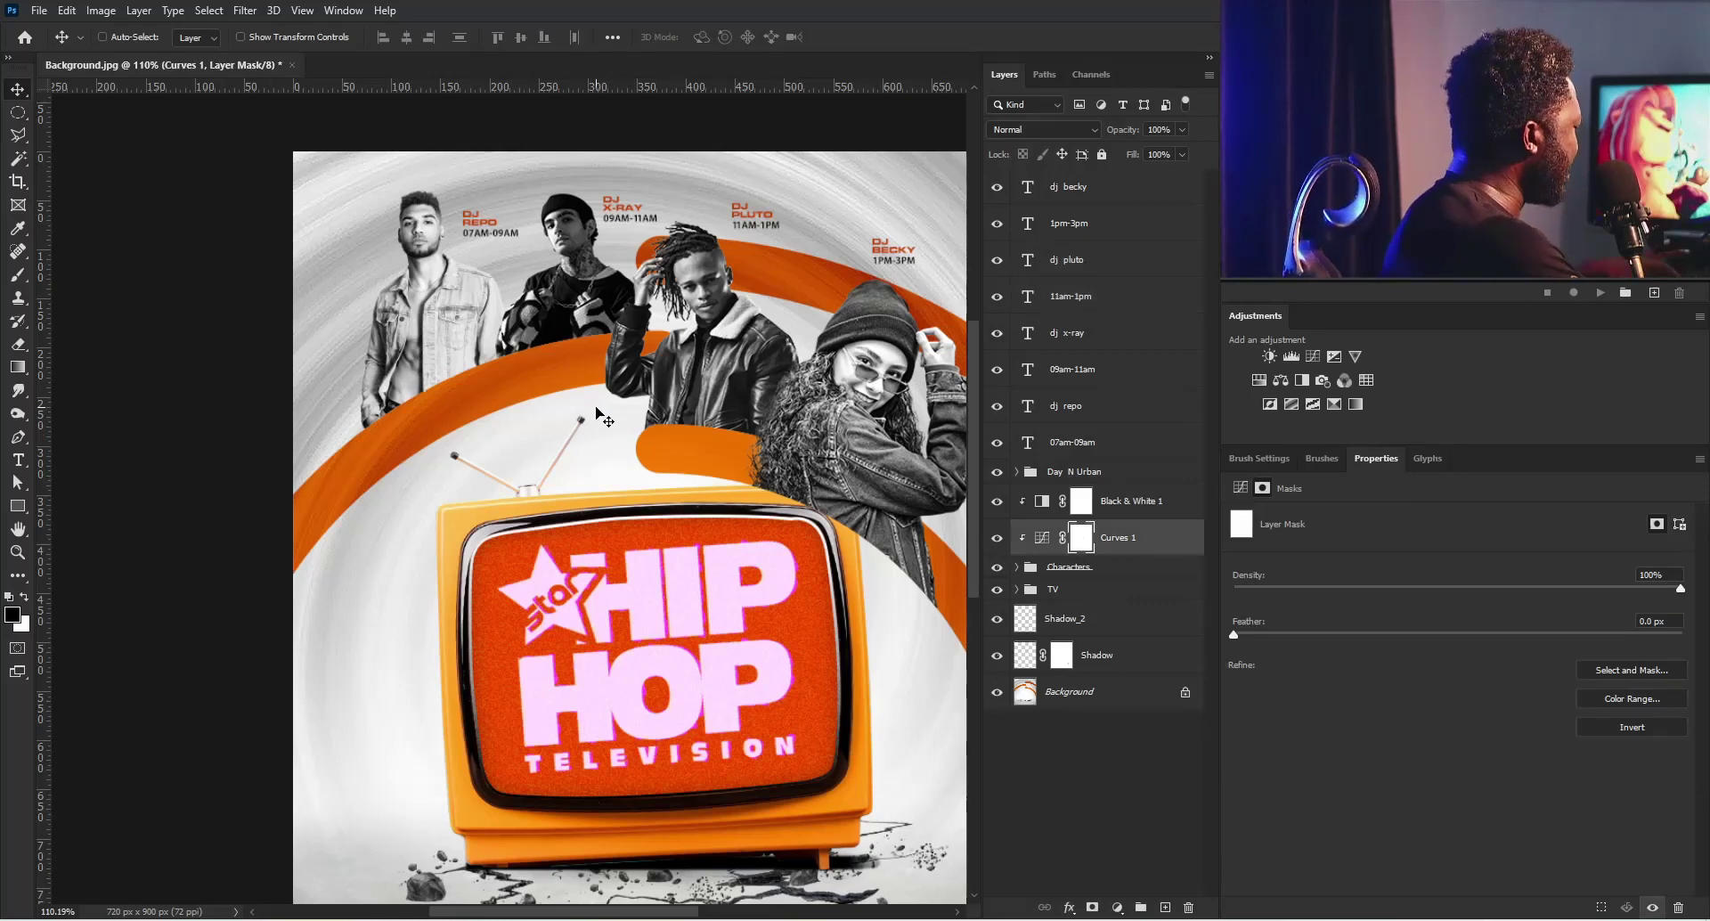
key(b)
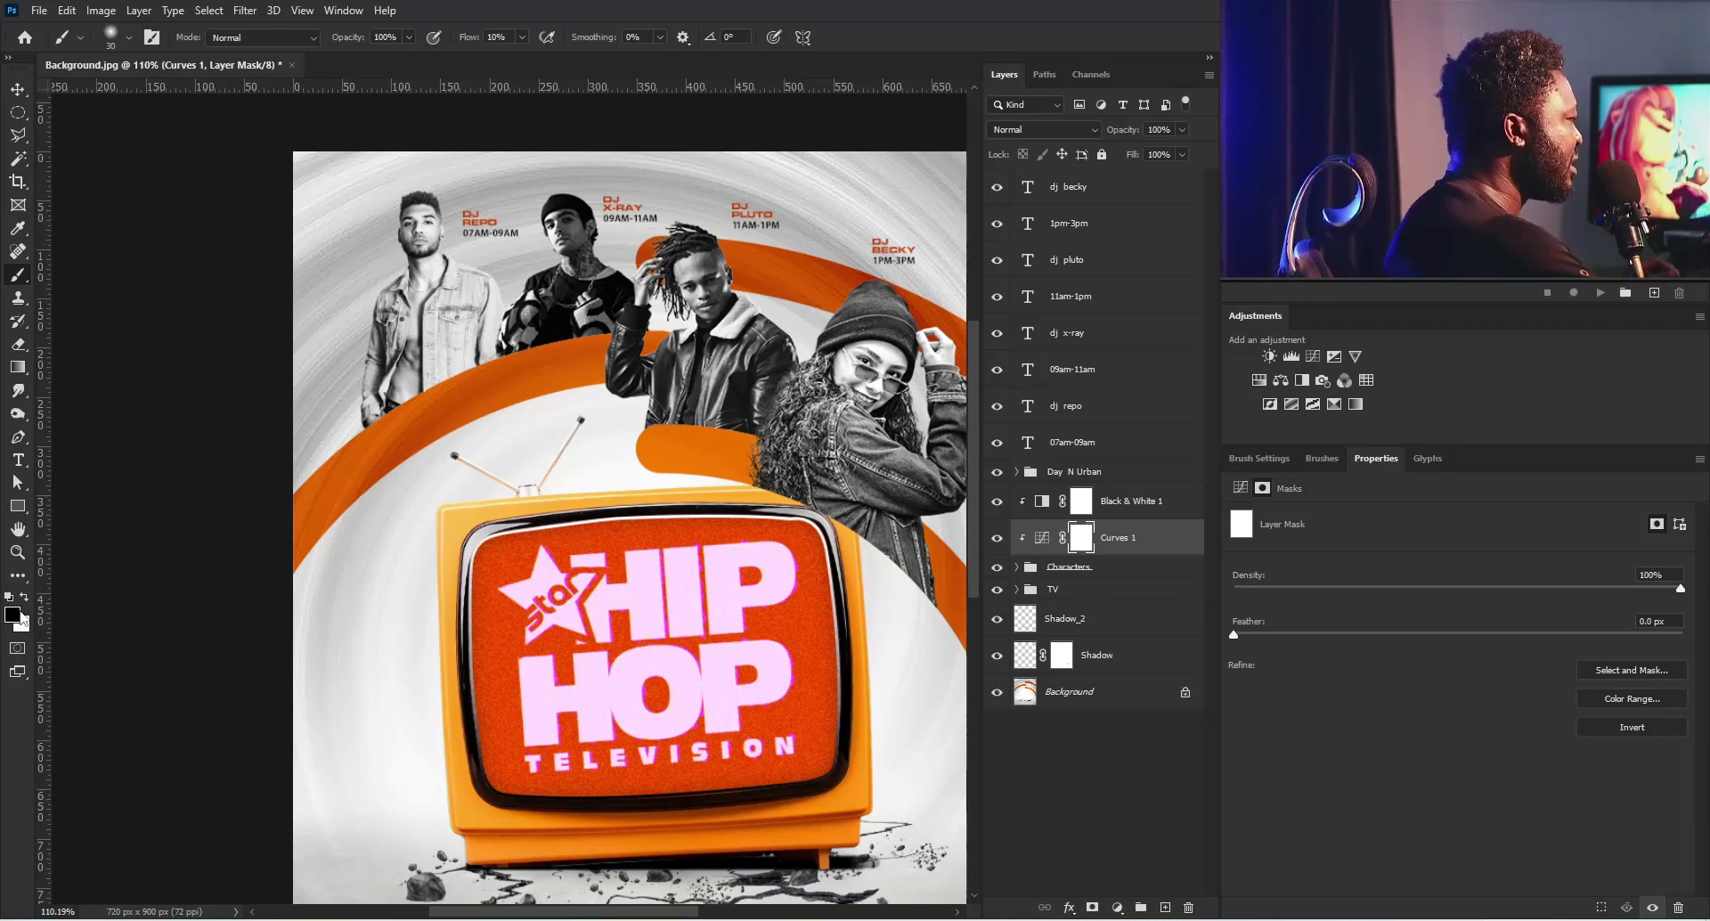
key(])
key(])
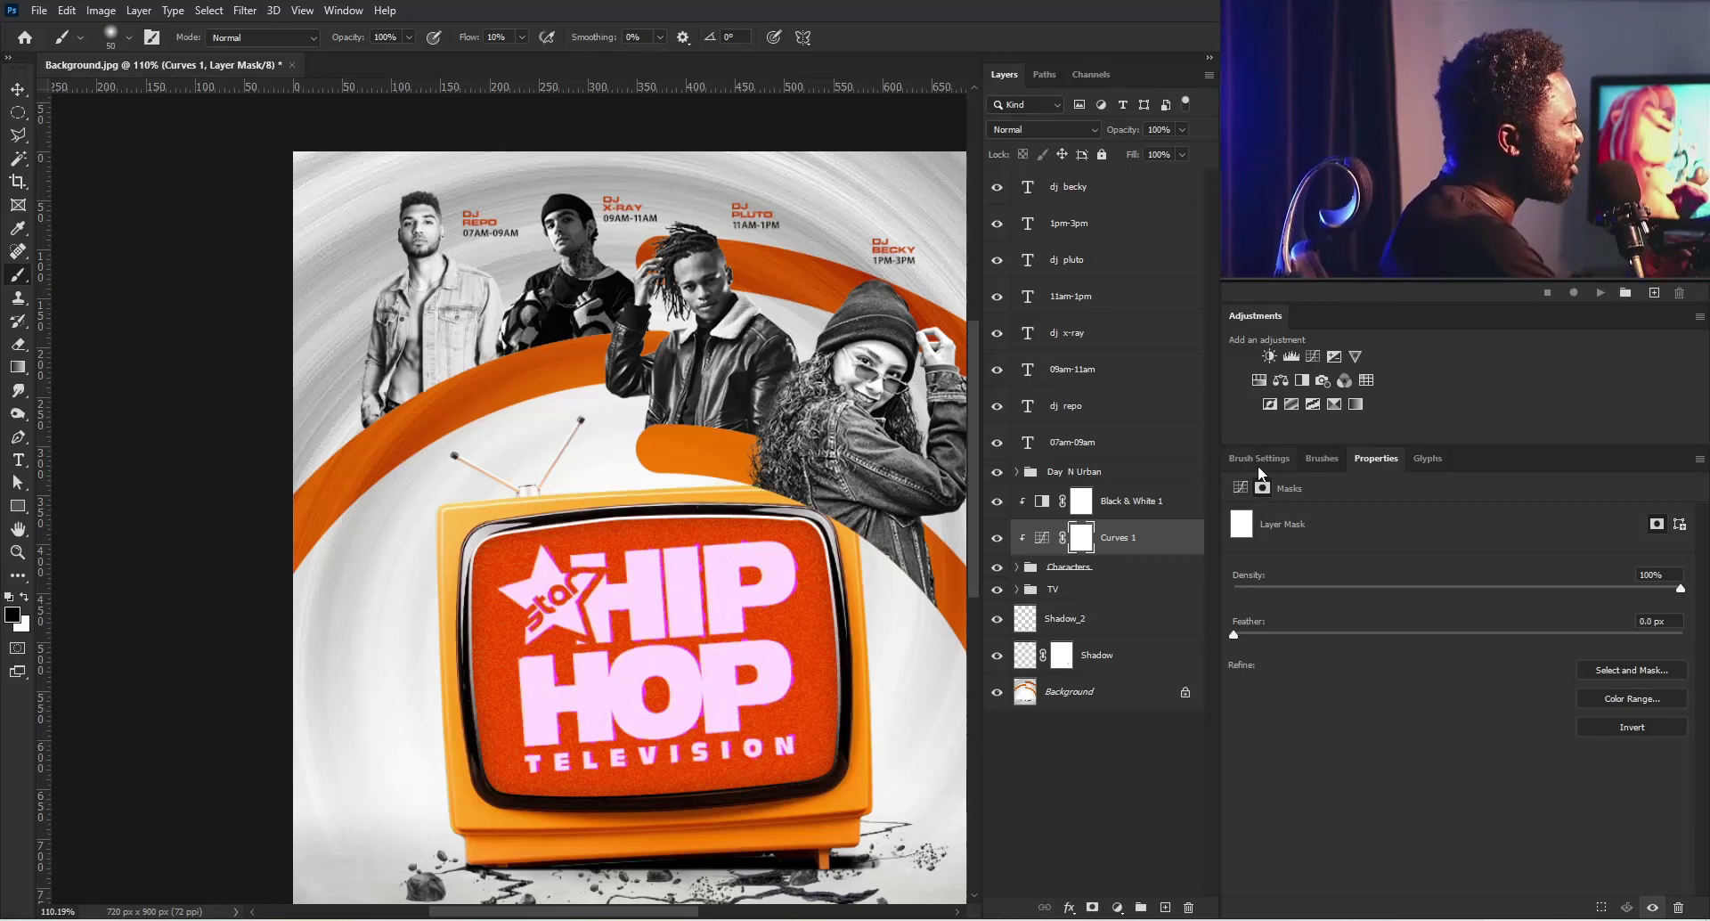
click(1259, 460)
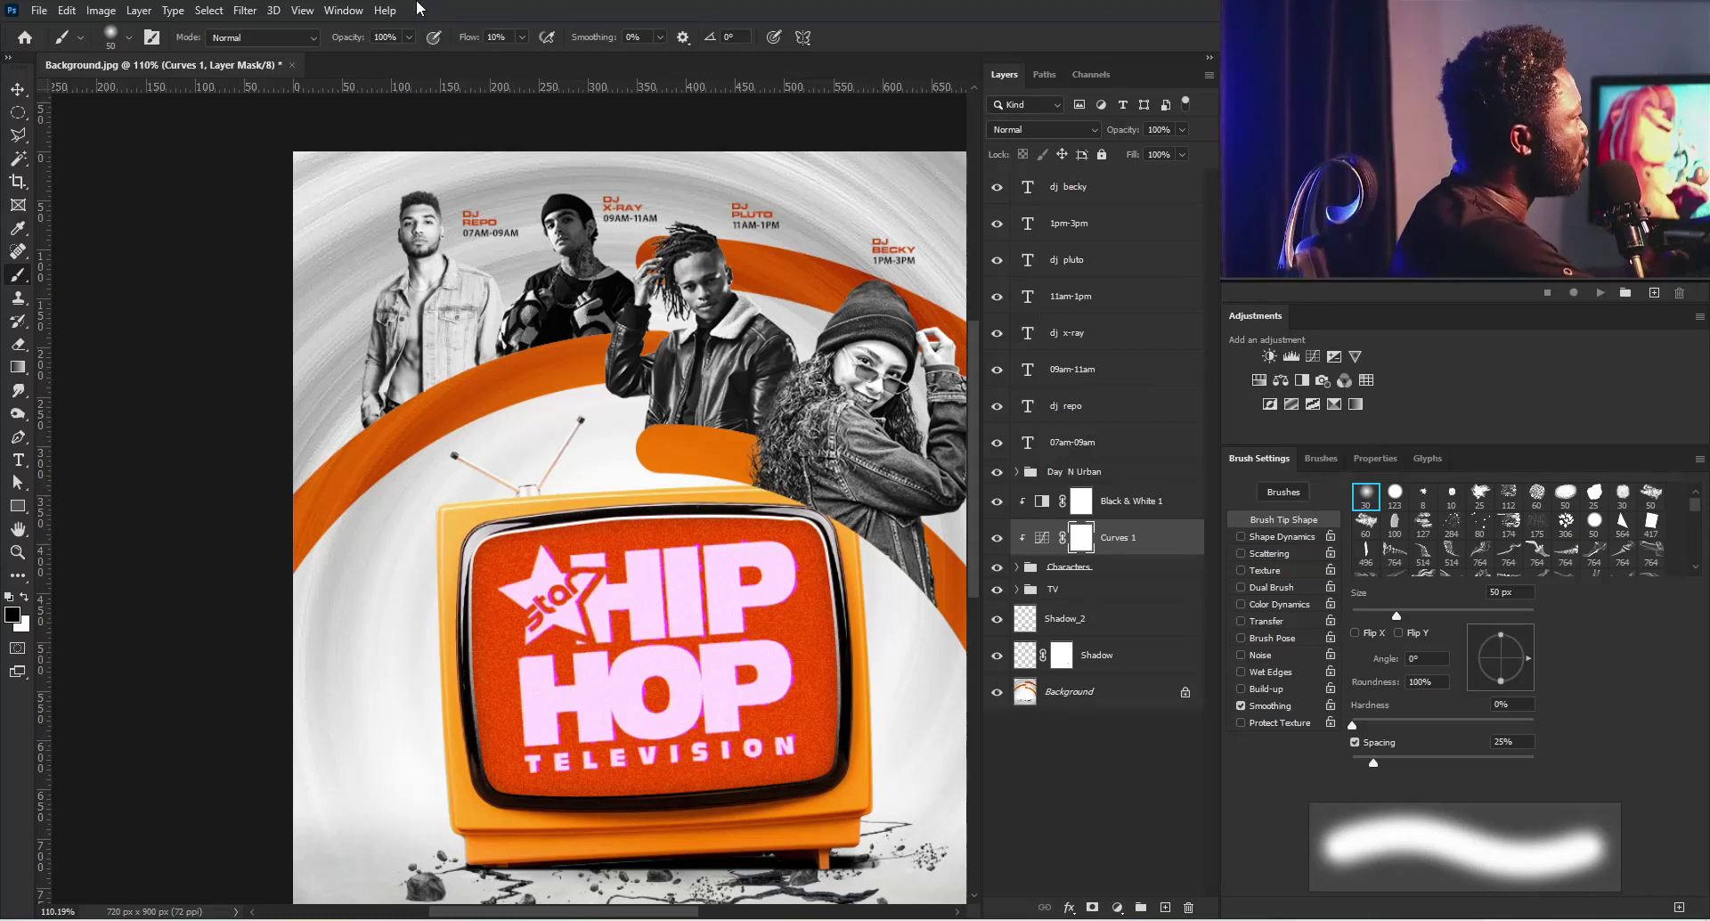
click(343, 11)
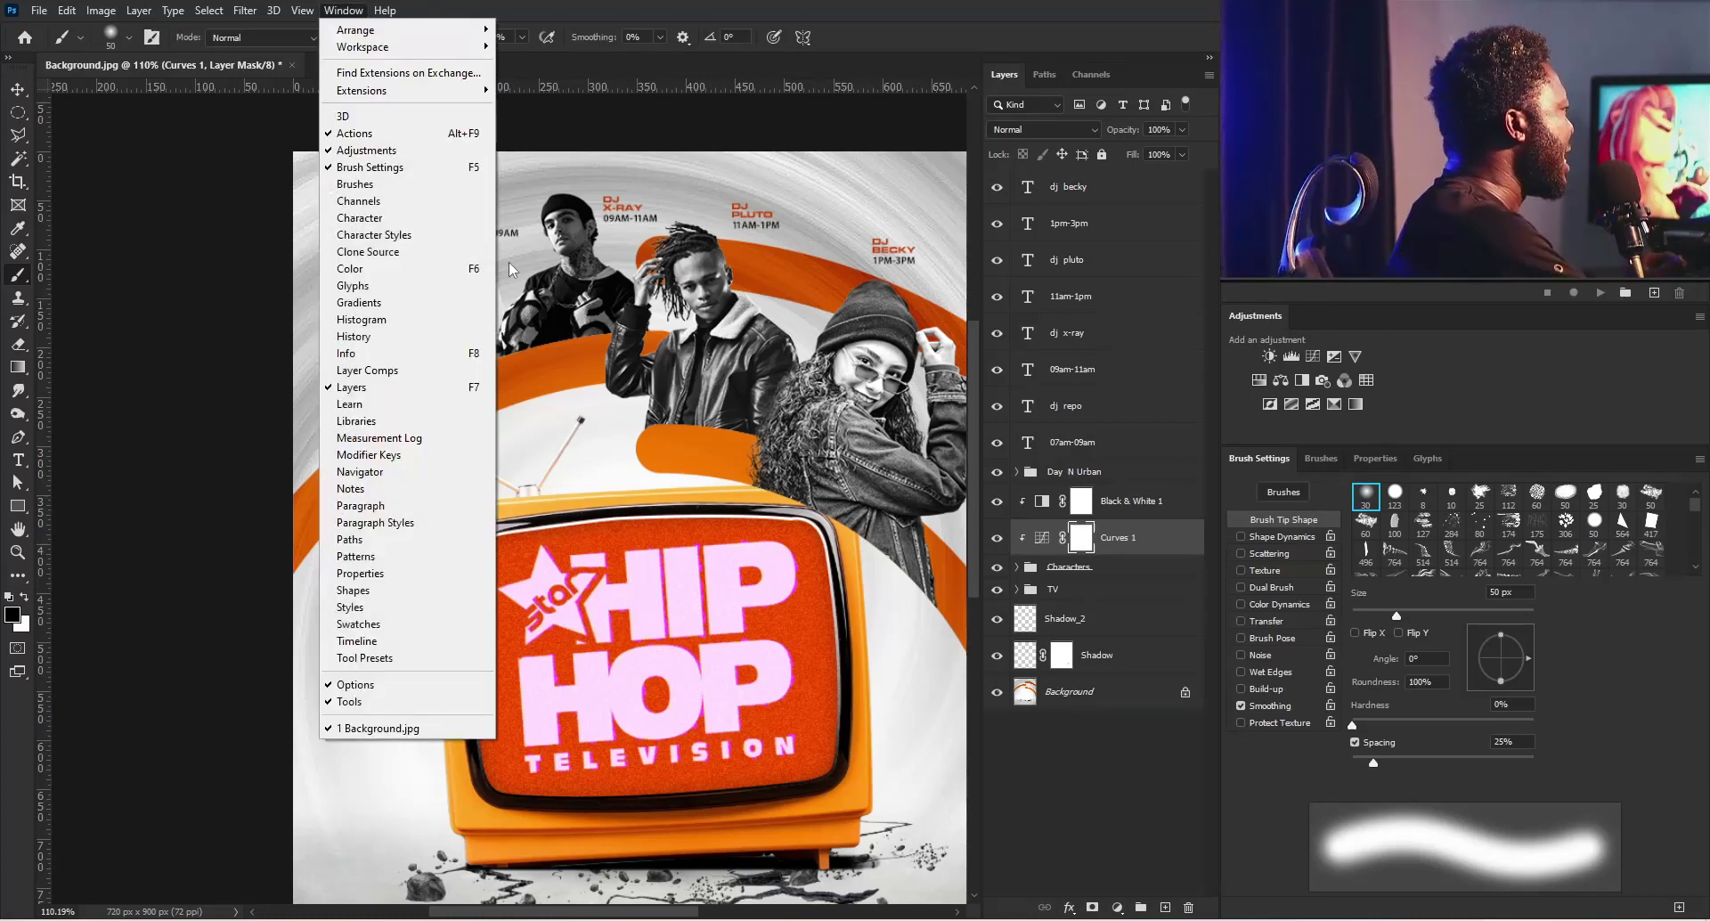
click(913, 59)
Step: Set the brush flow to 100% and paint black on the Curves 1 mask over the far-left man
ctrl+click(398, 338)
drag(399, 339, 423, 490)
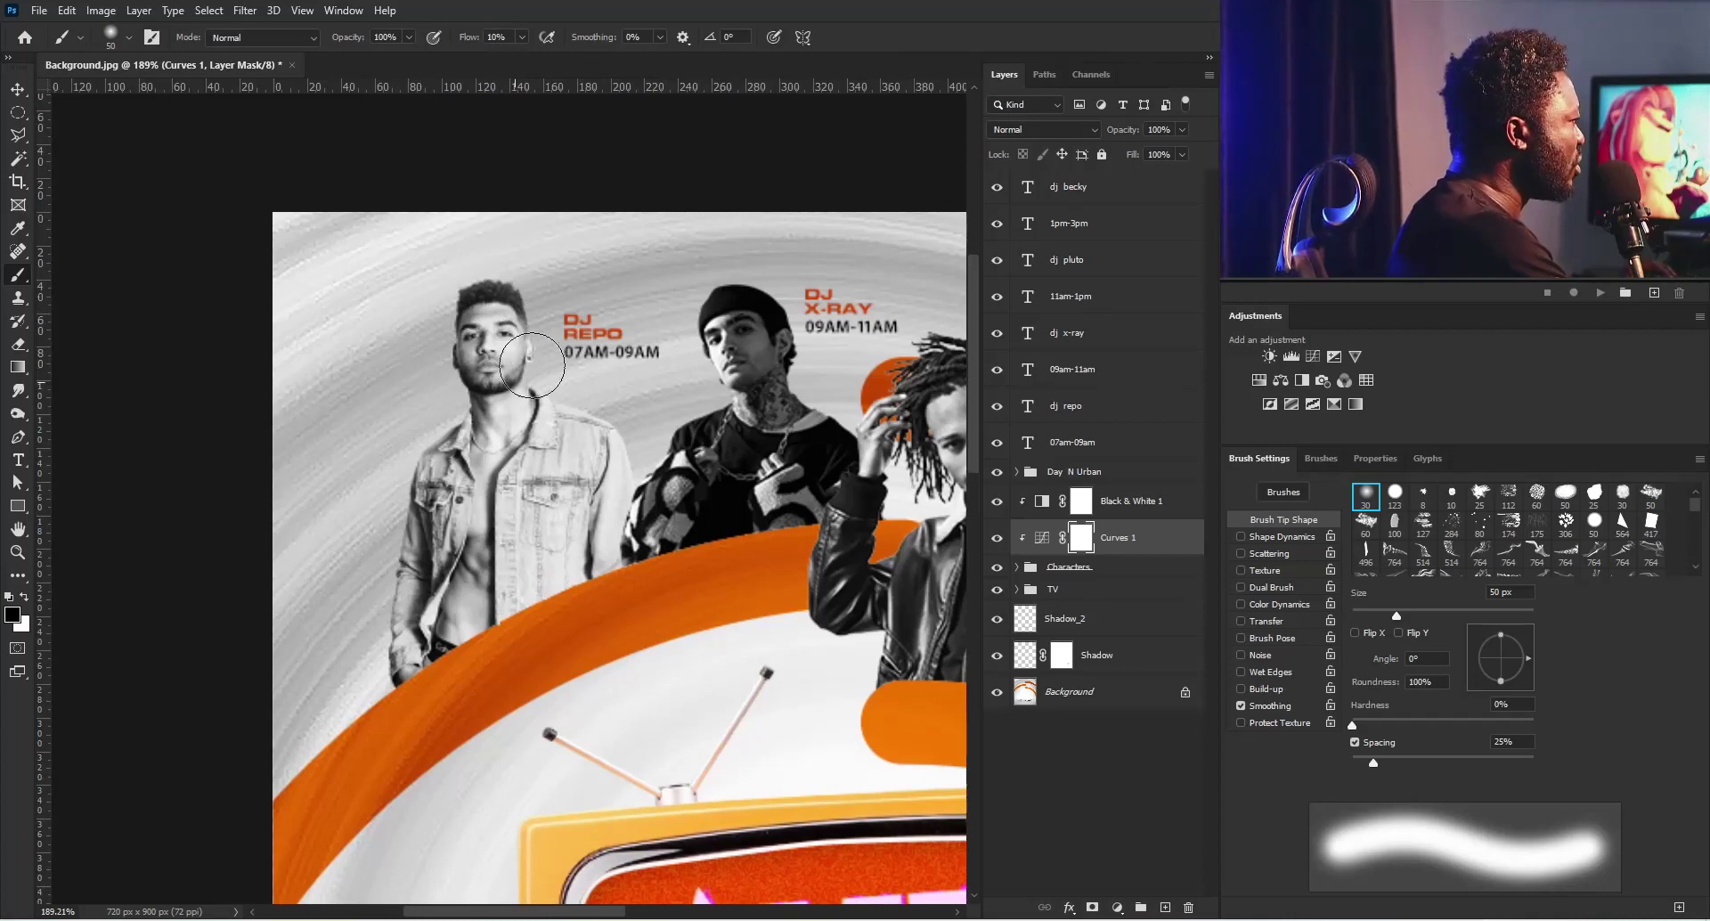
mouse_move(522, 38)
mouse_down()
mouse_move(535, 62)
mouse_move(825, 63)
mouse_up()
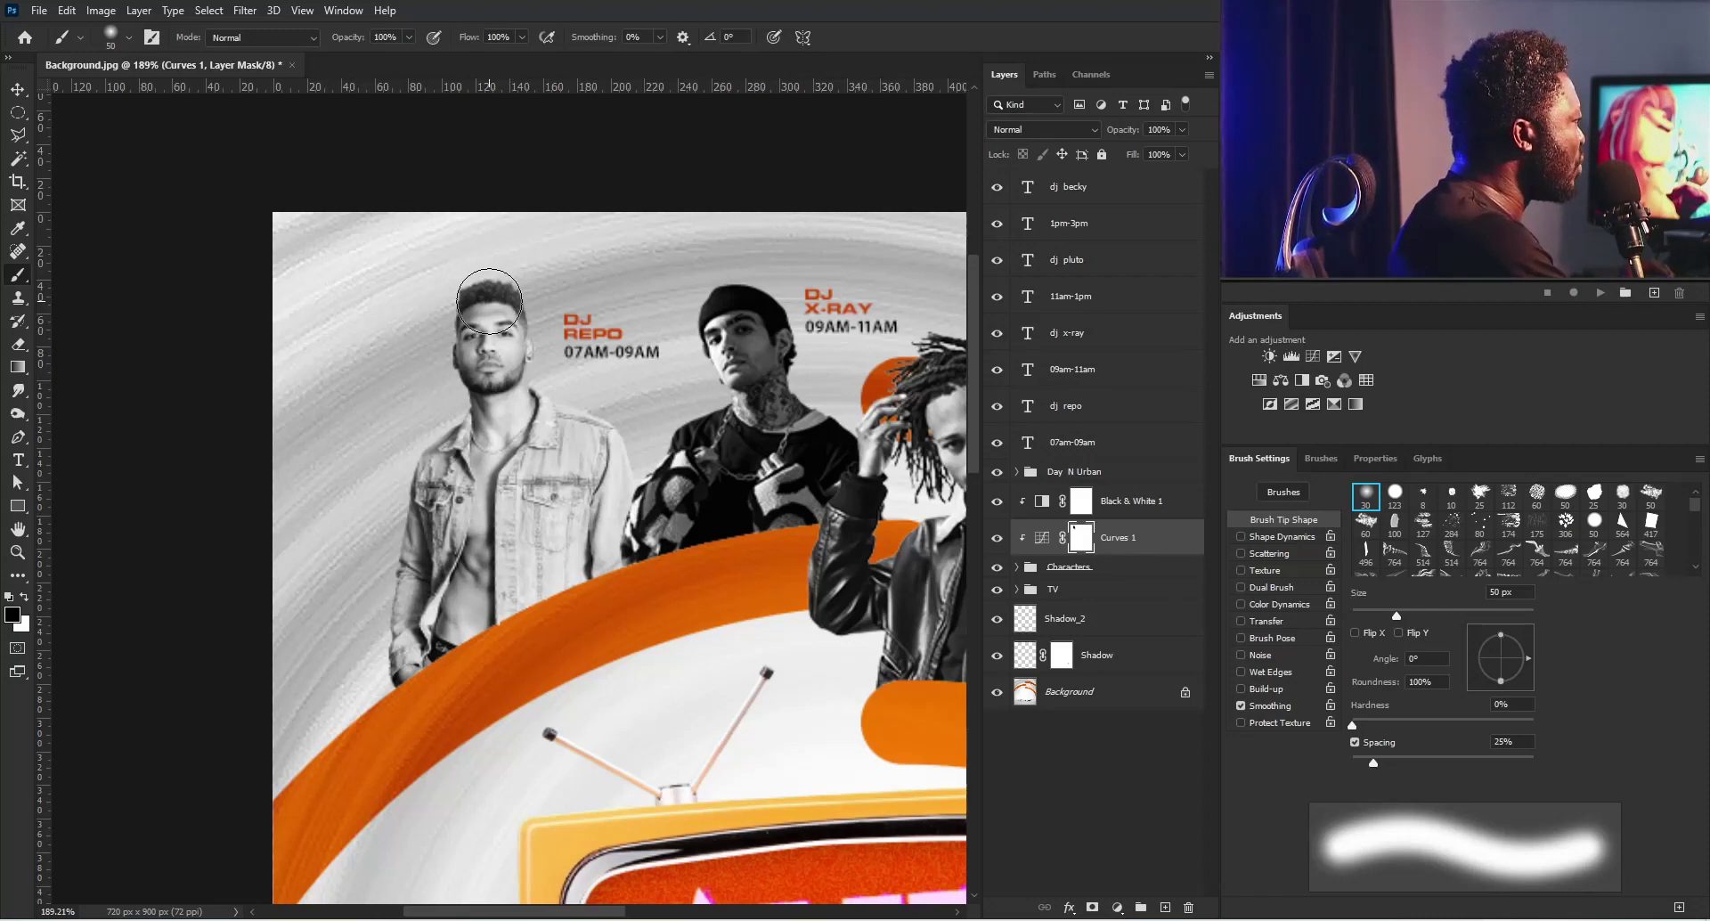
scroll(564, 409, down, 5)
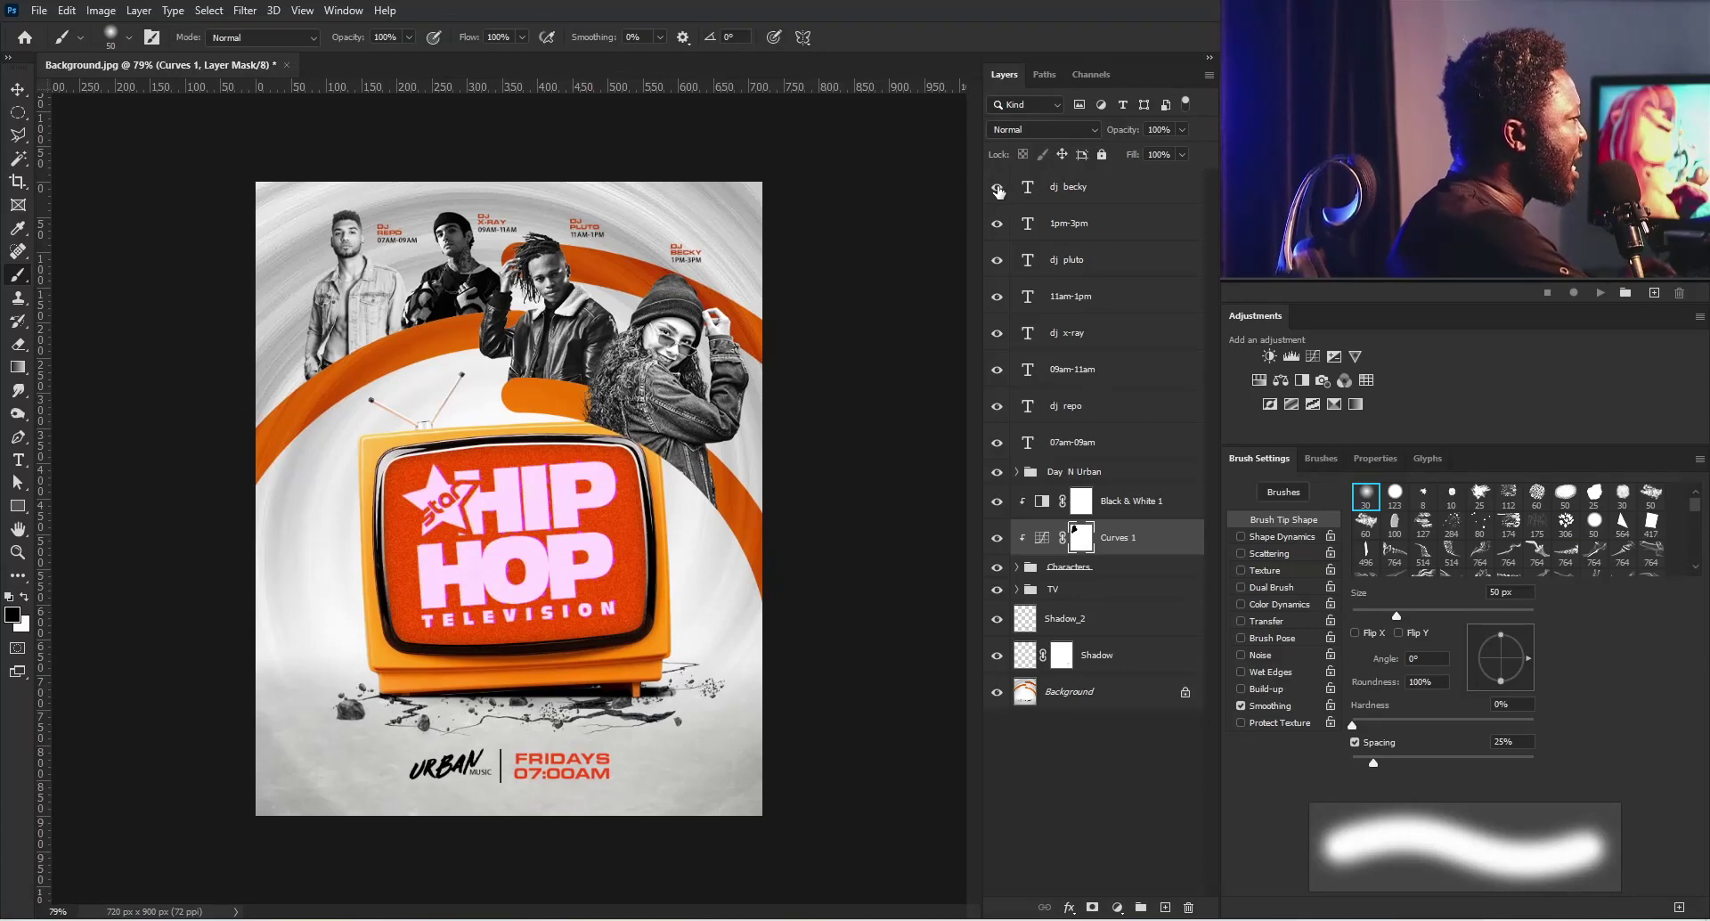
Step: Hide the DJ name and time texts and the Day N Urban group, and stamp the visible artwork above Black & White 1
drag(998, 189, 997, 470)
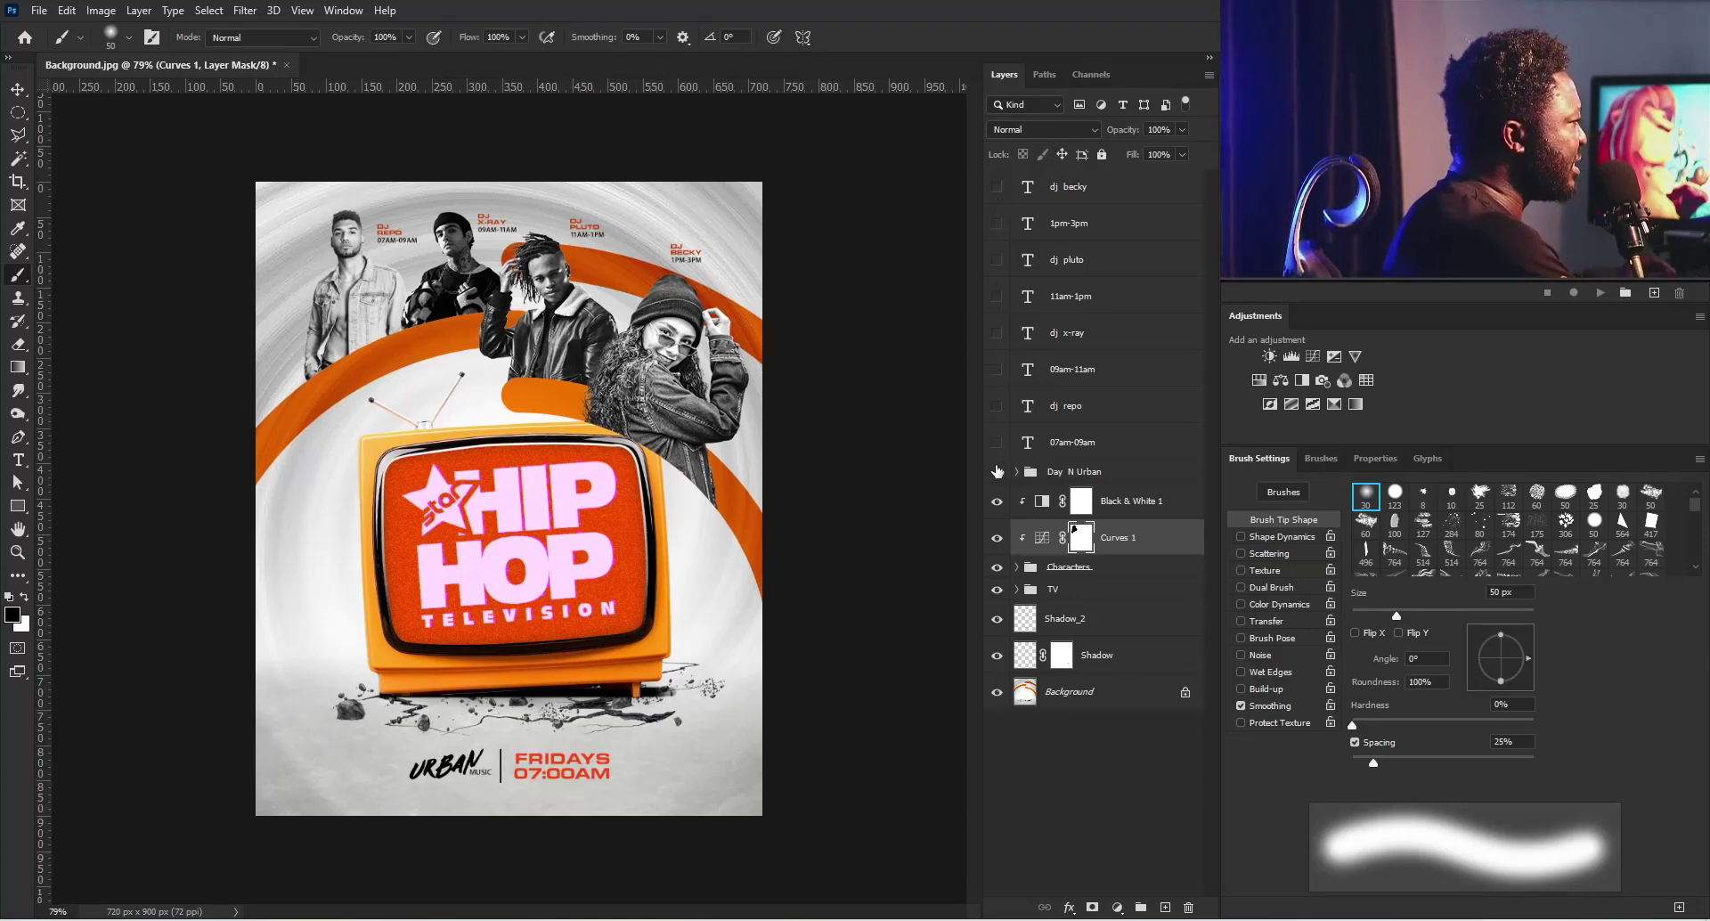
click(1125, 504)
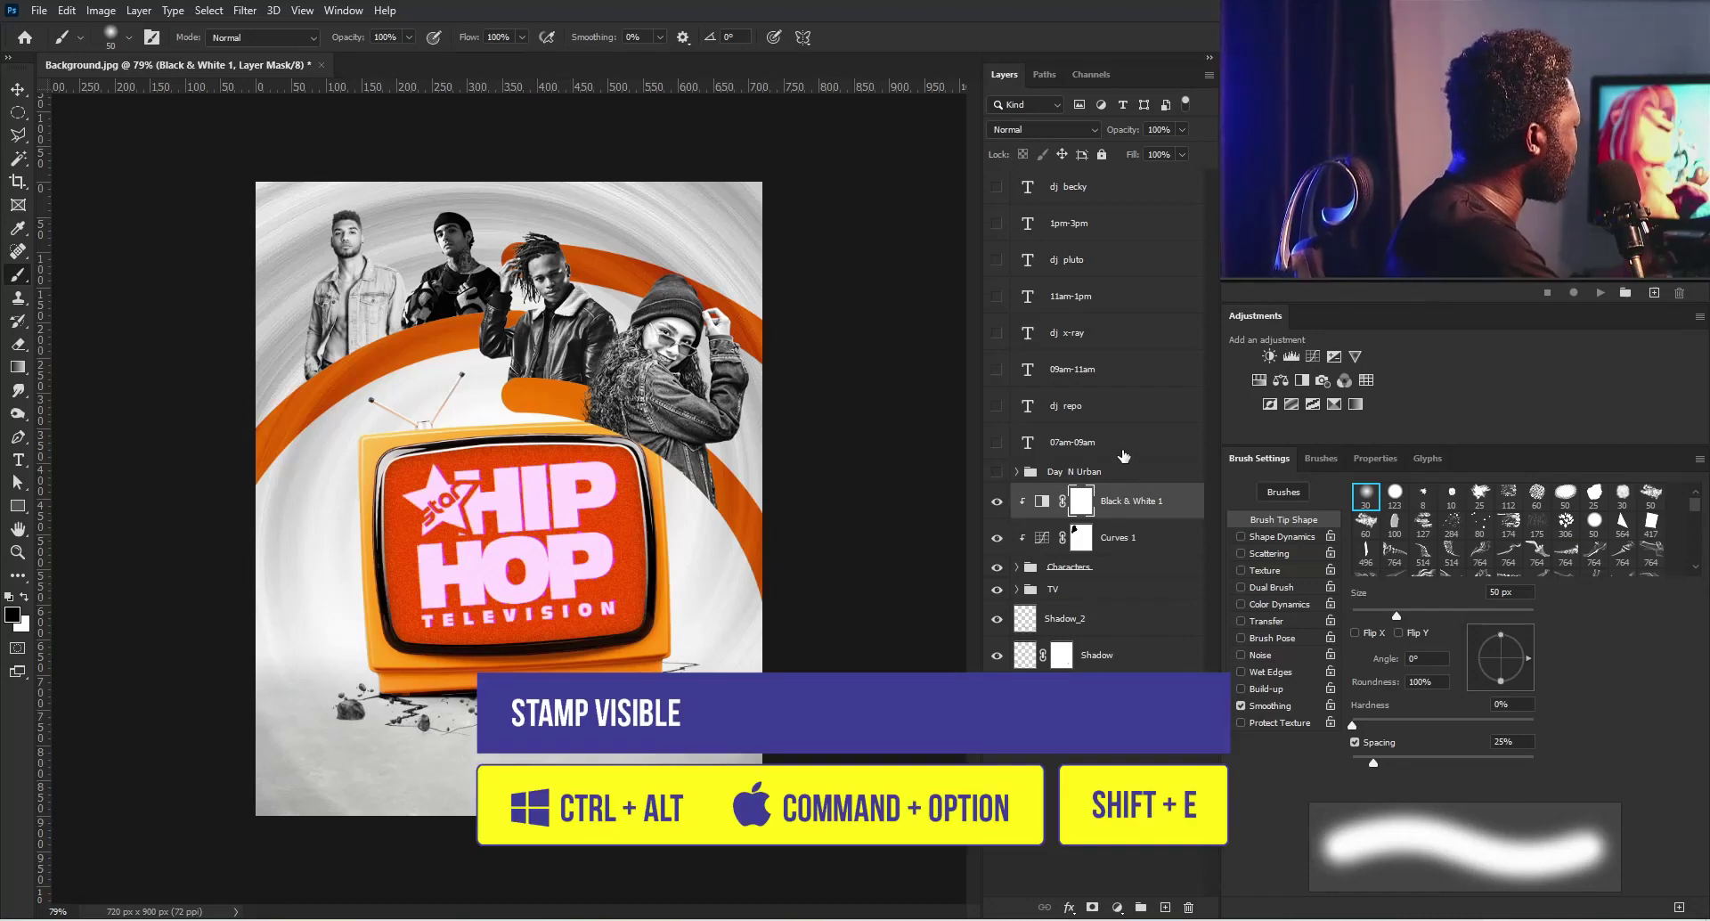
key(ctrl+alt+shift+e)
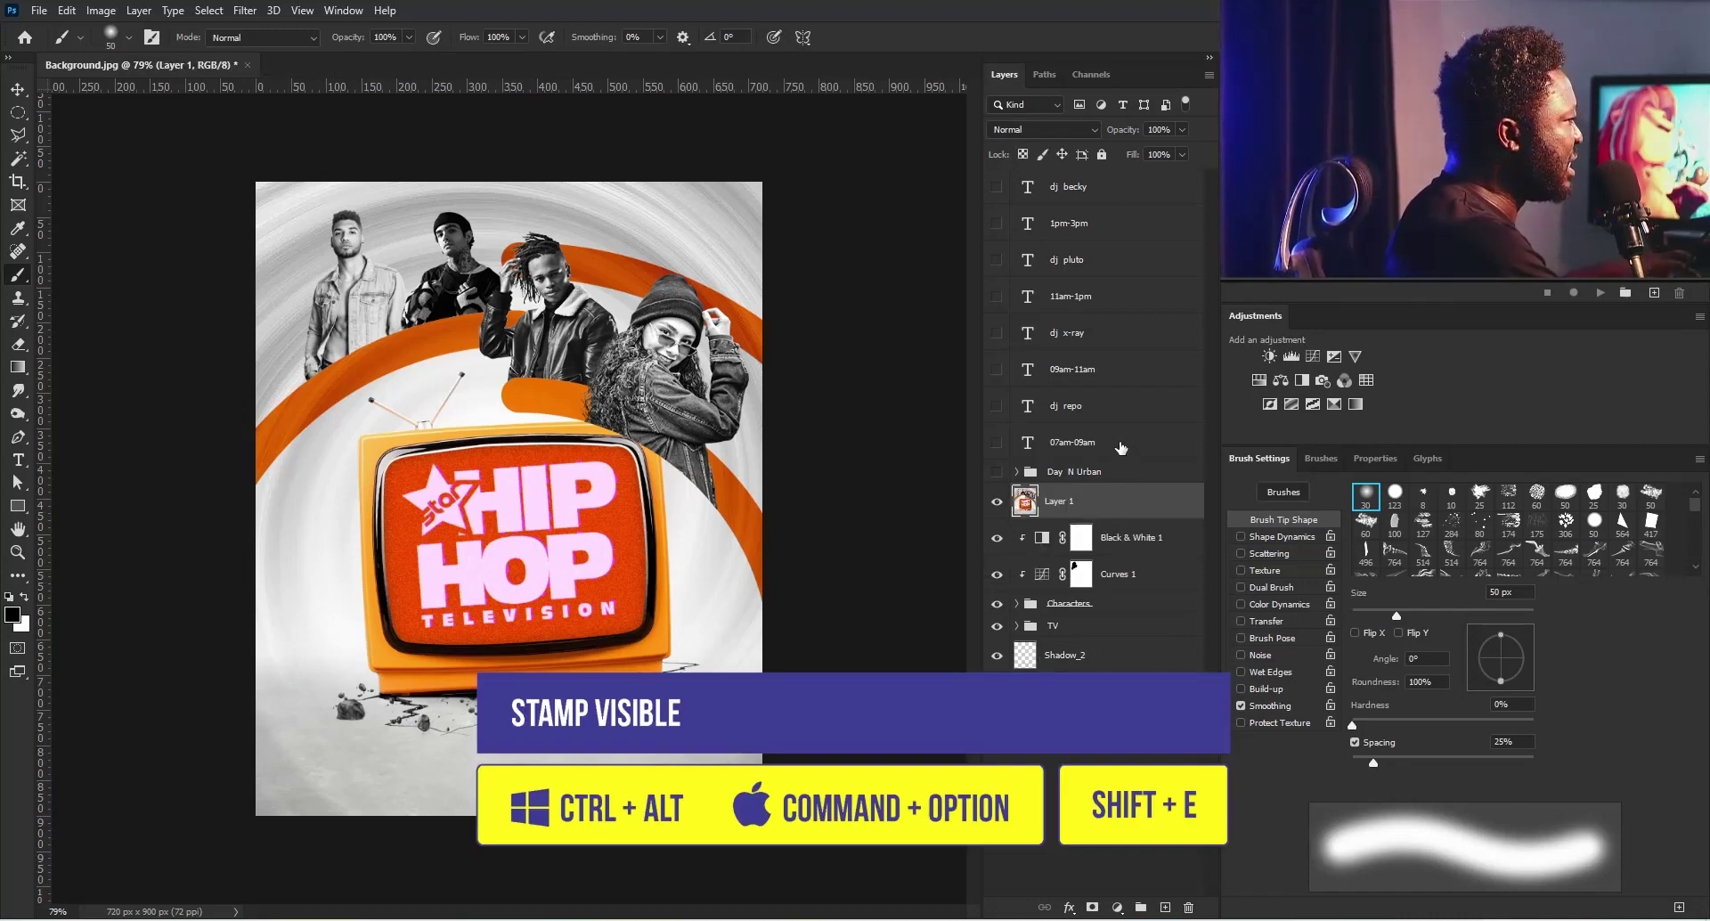
Step: Convert the stamped layer to a smart object and apply Smart Sharpen with Amount 117%, Radius 0.4 px and Reduce Noise 9%
right_click(1102, 520)
click(1208, 415)
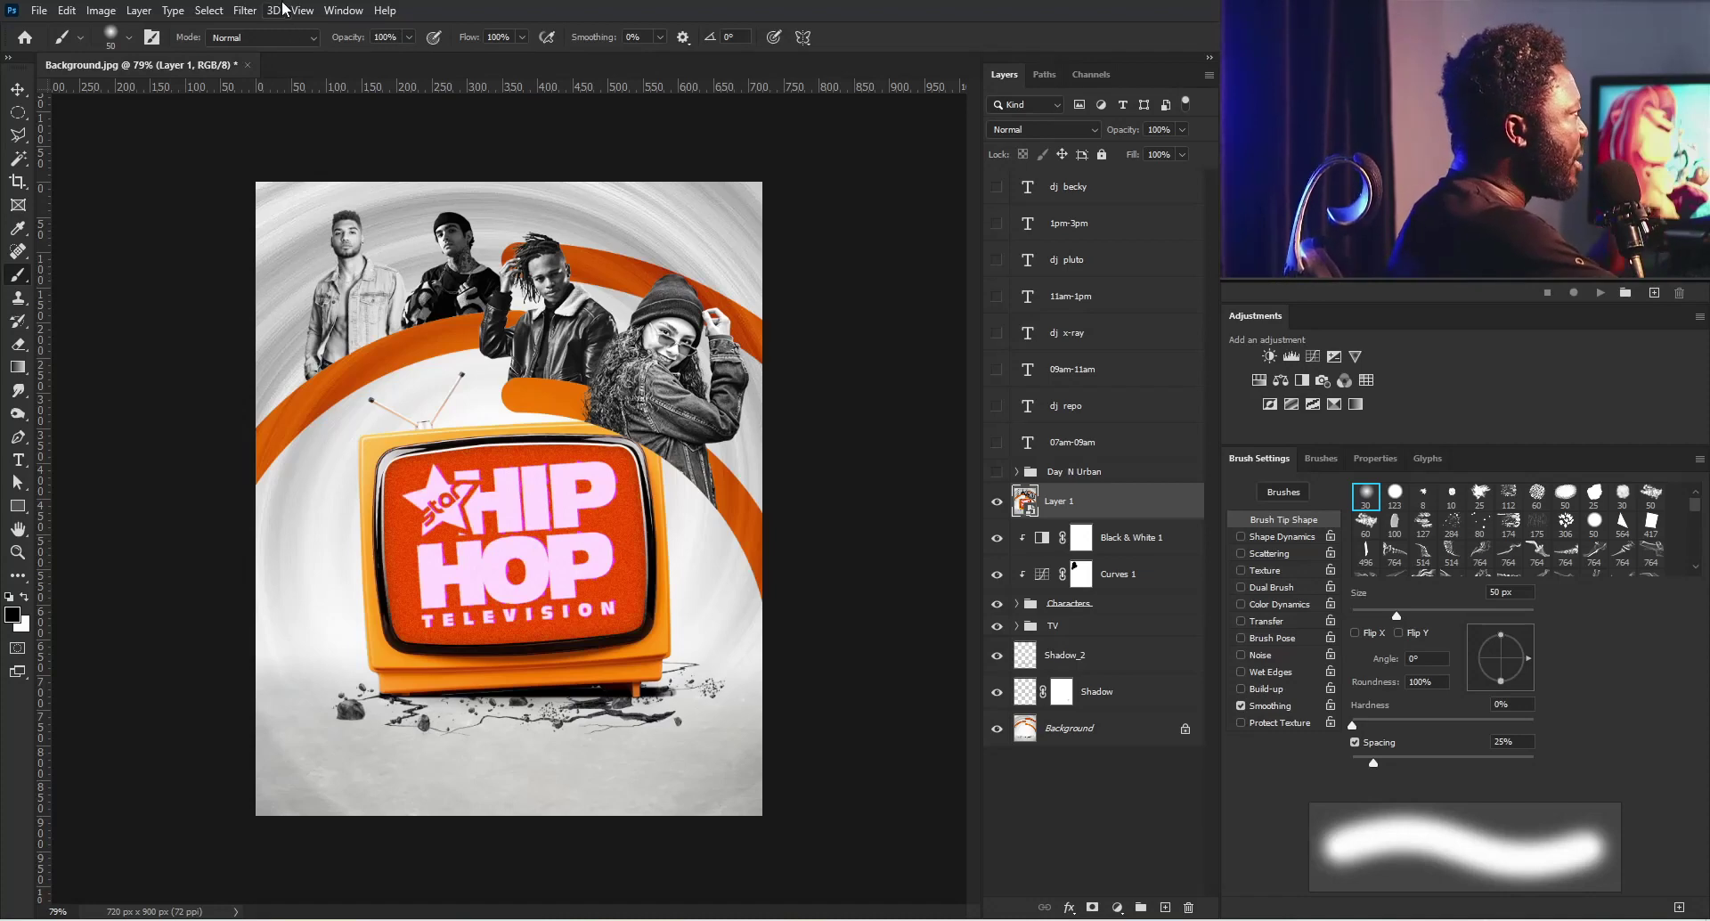
click(246, 10)
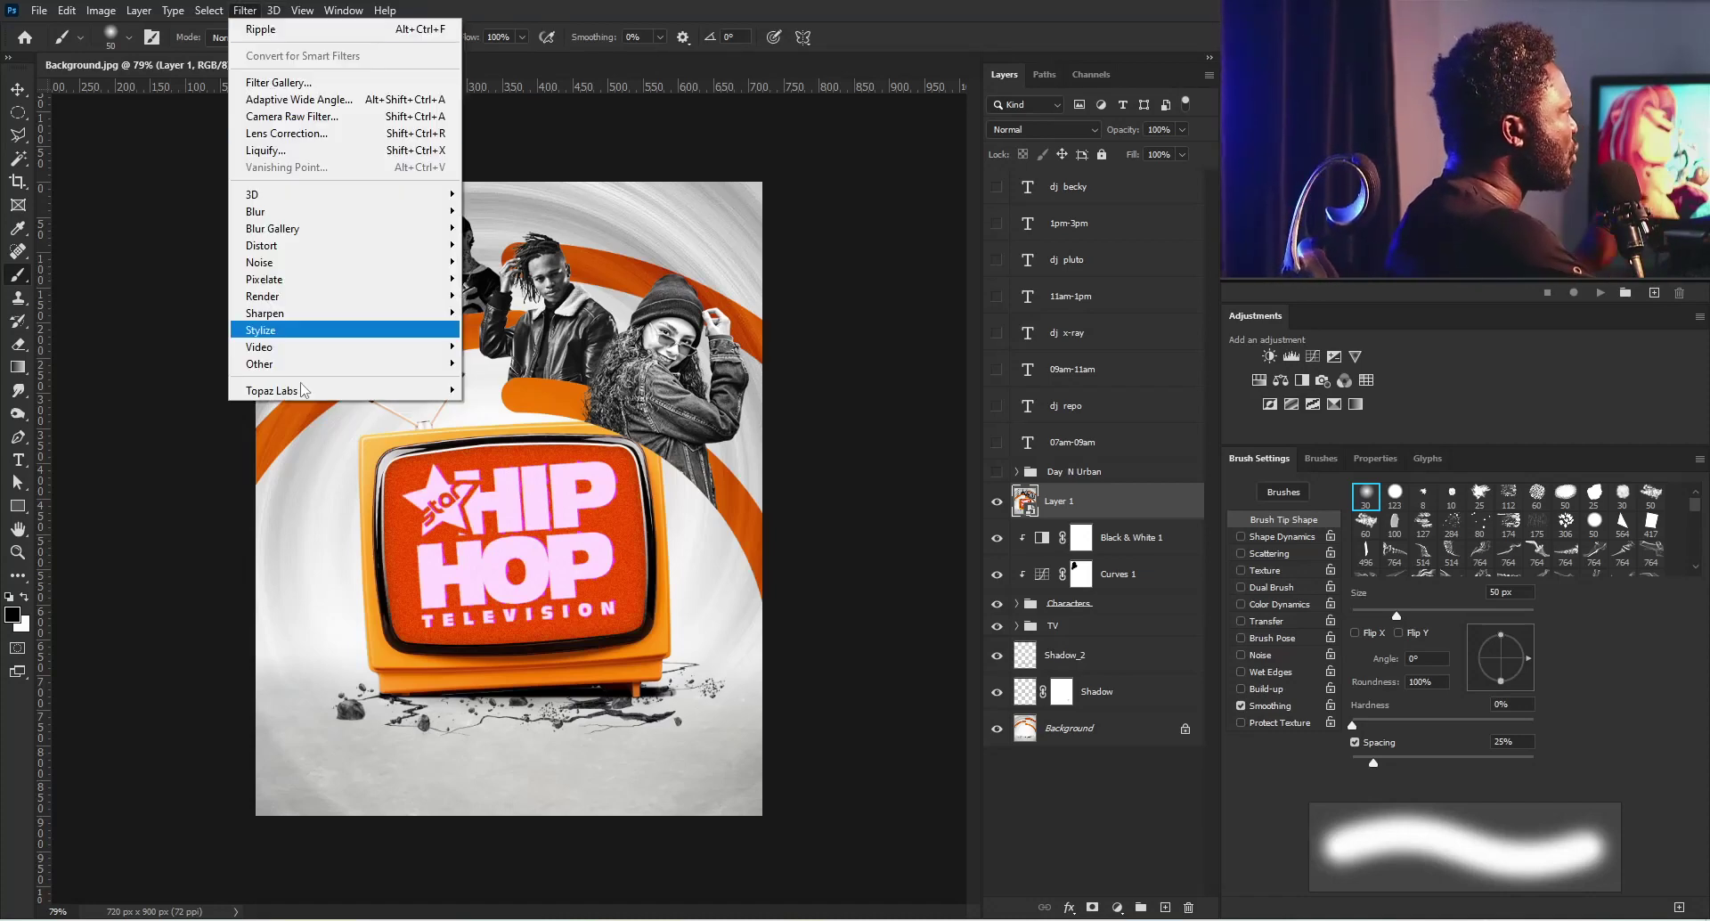
mouse_move(340, 315)
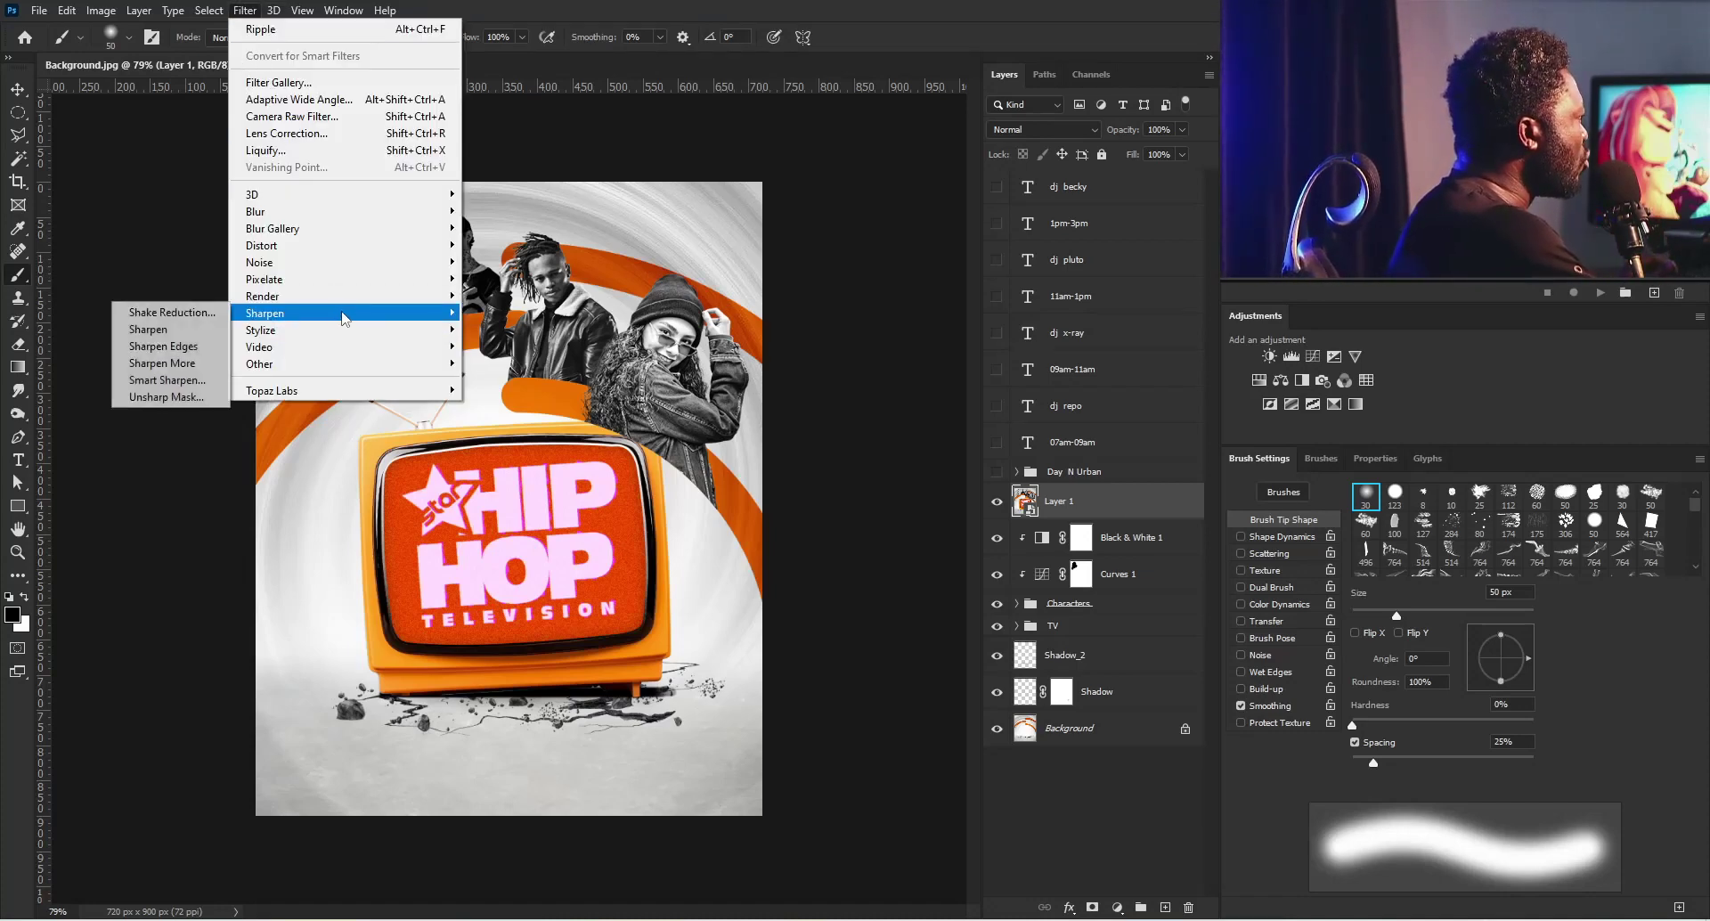
click(173, 381)
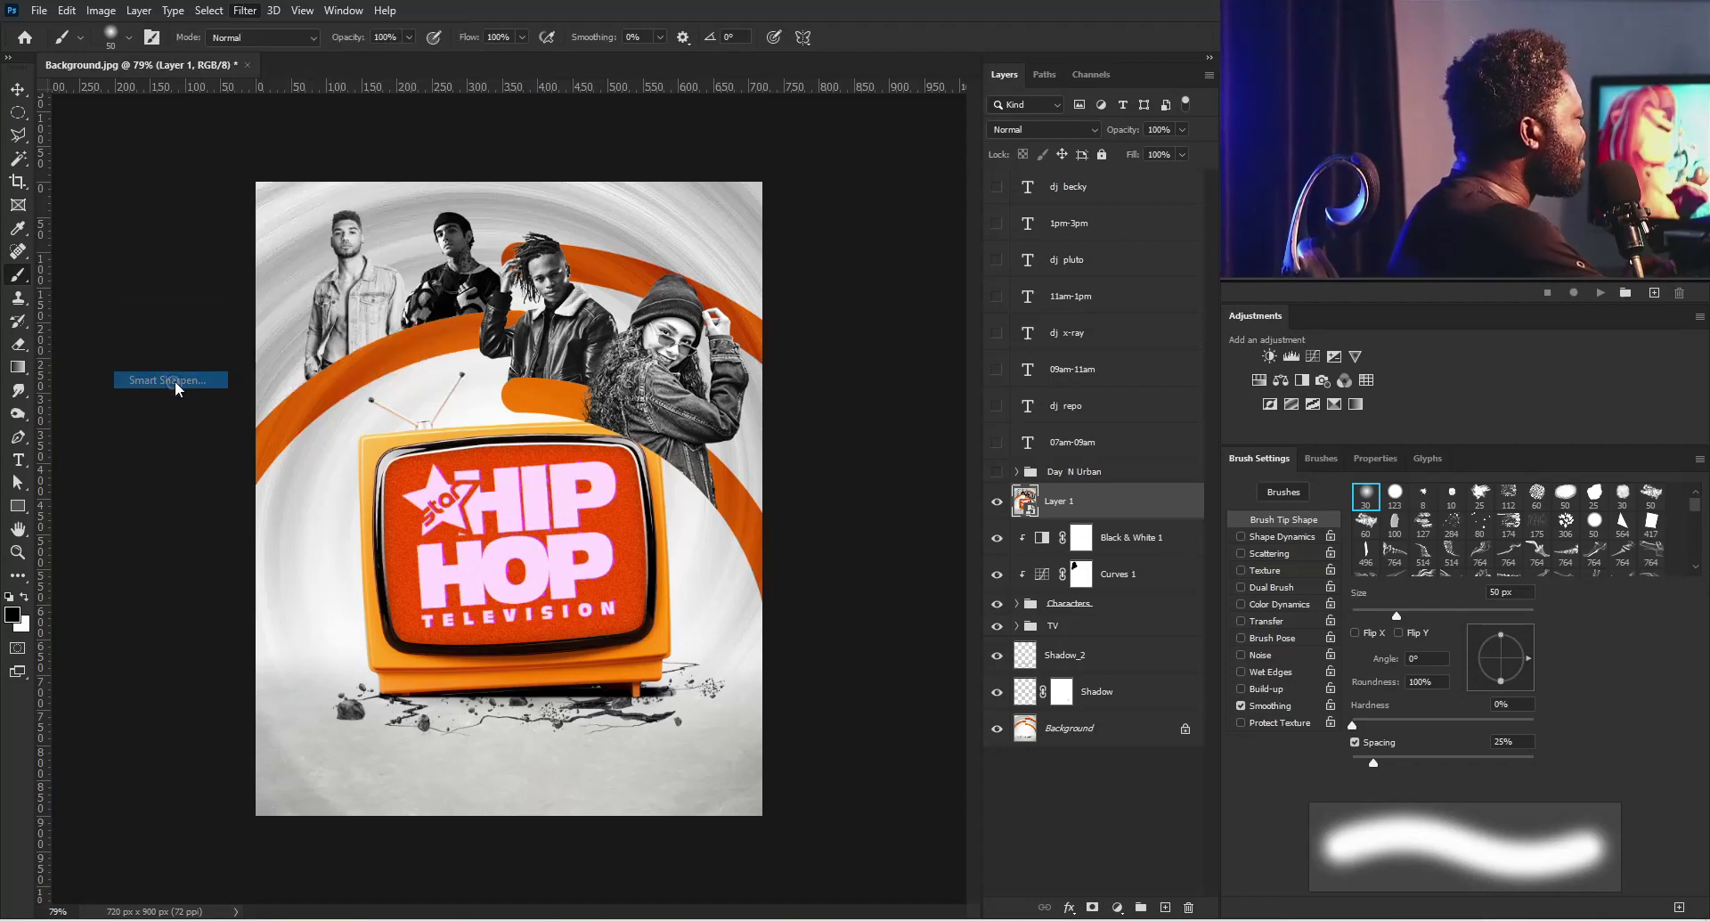
click(1507, 537)
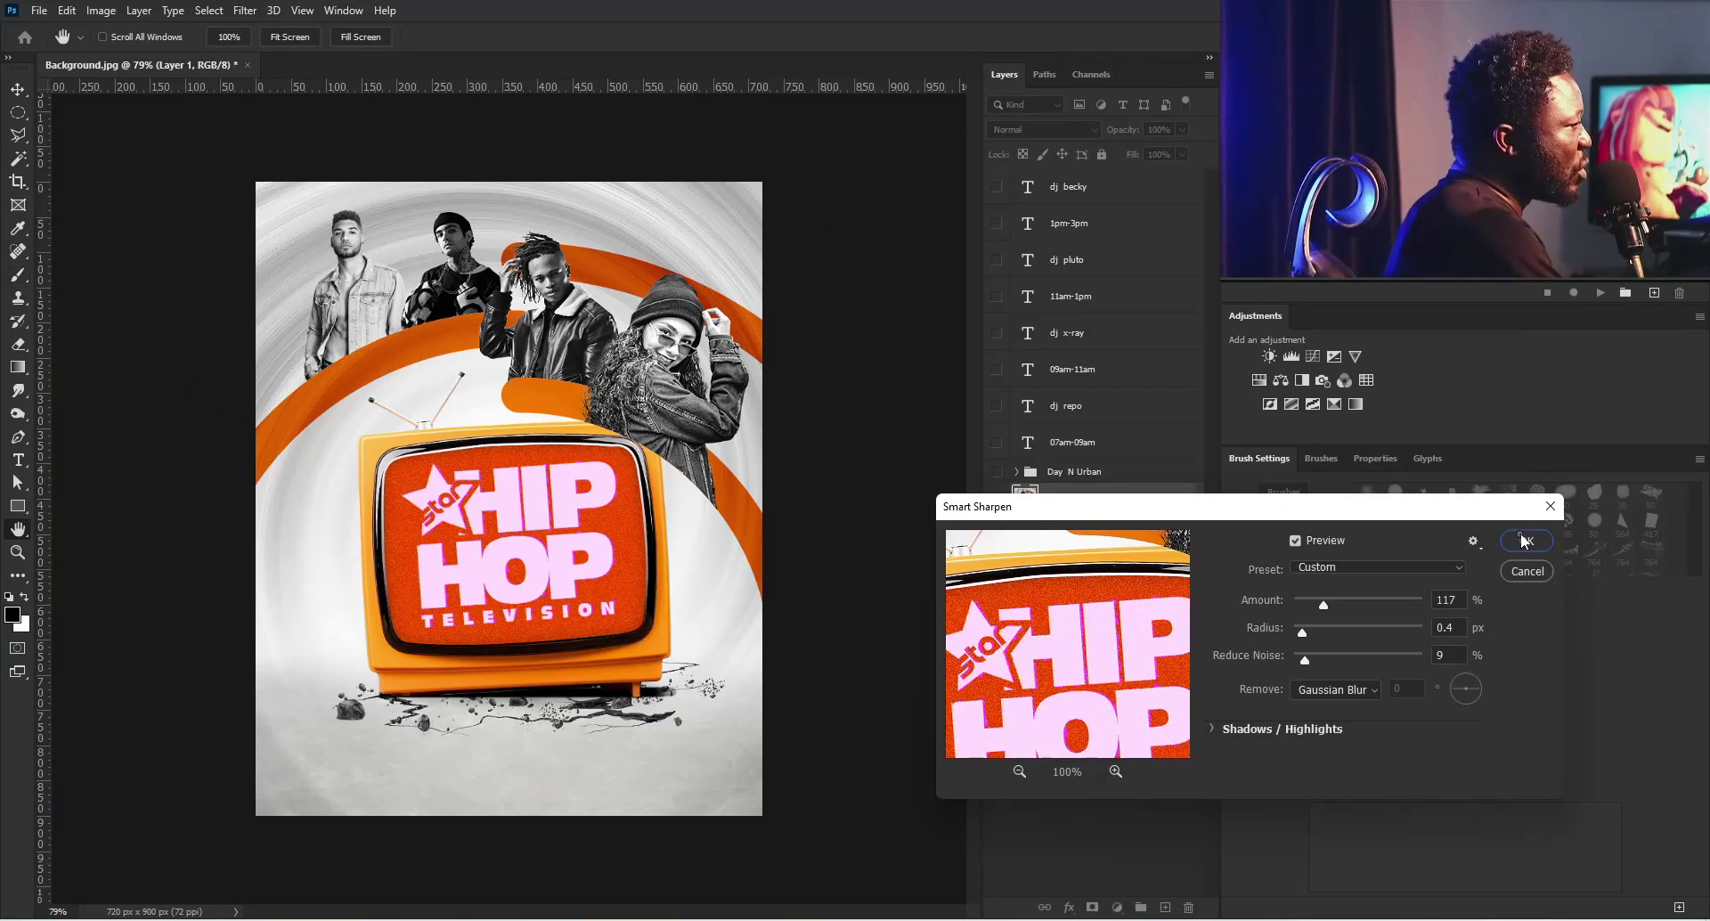
key(b)
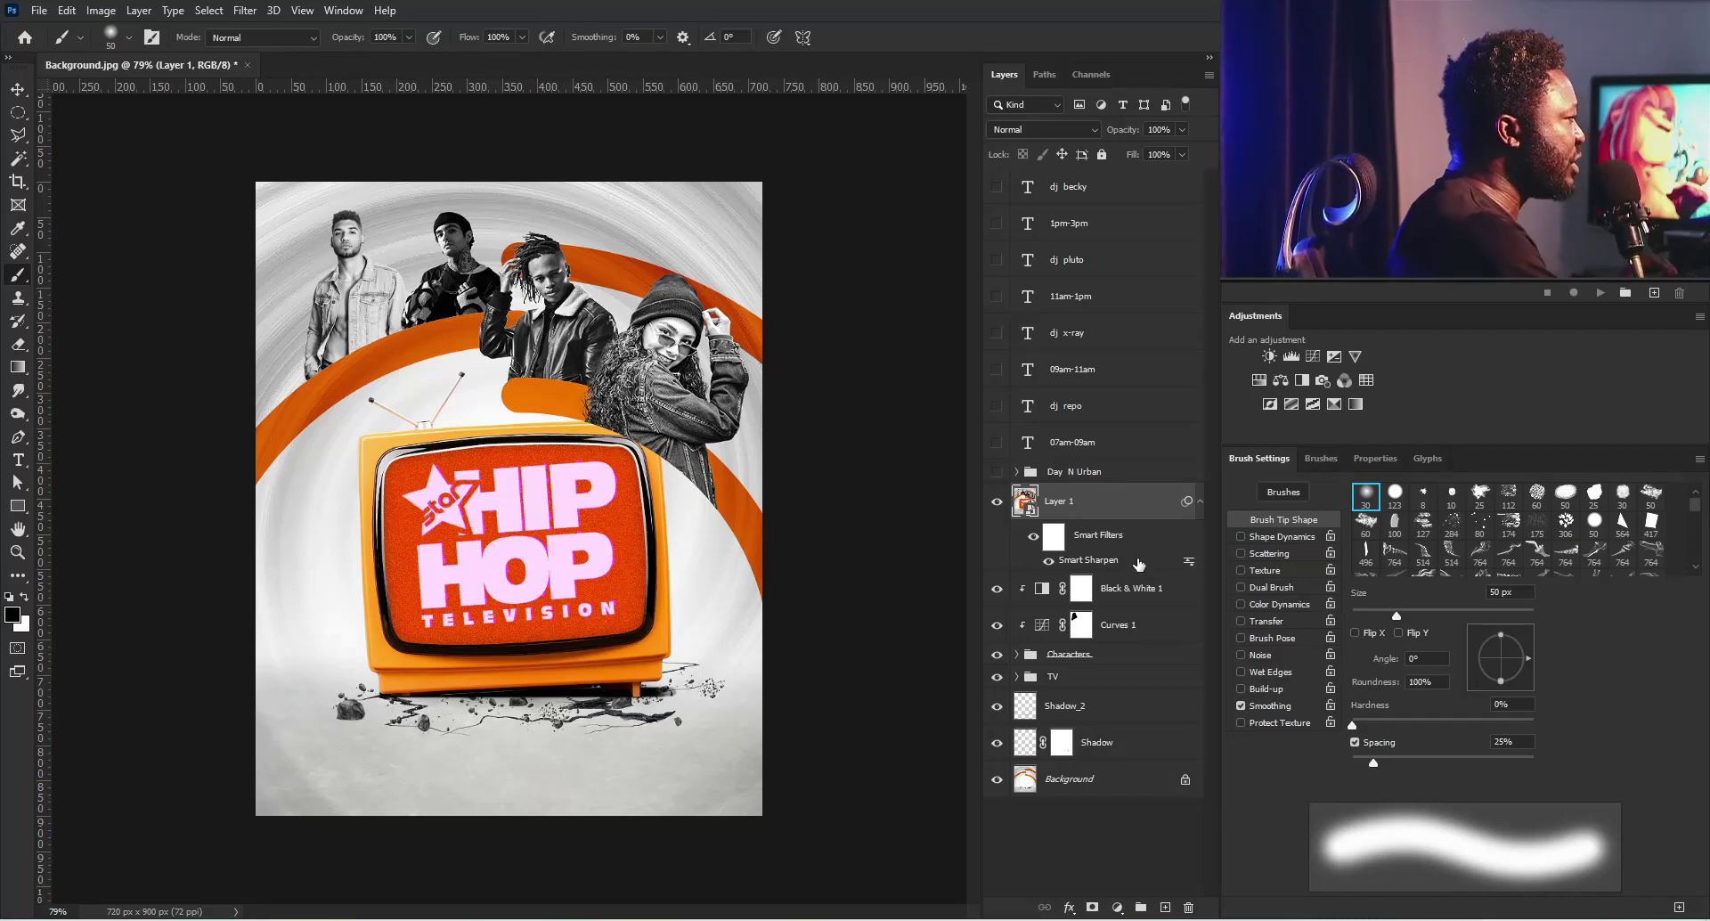
Step: With the sharpened layer hidden, move the TV group above Black & White 1 and stamp the visible artwork onto a new layer
click(997, 505)
drag(1075, 681, 1102, 577)
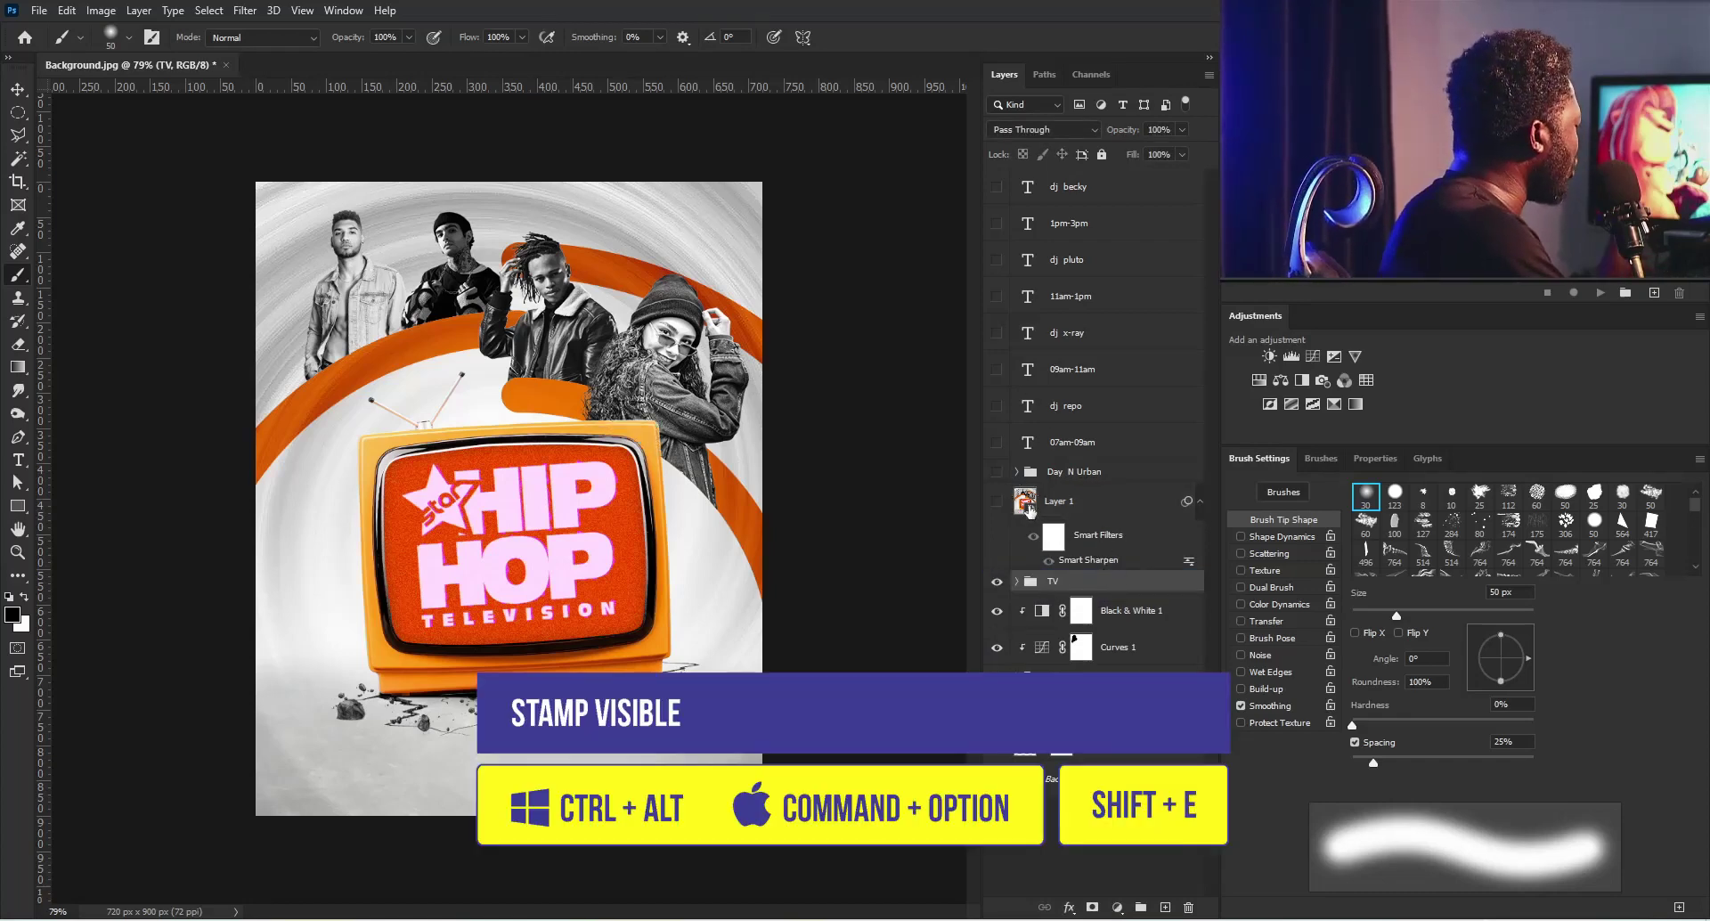
key(ctrl+alt+shift+e)
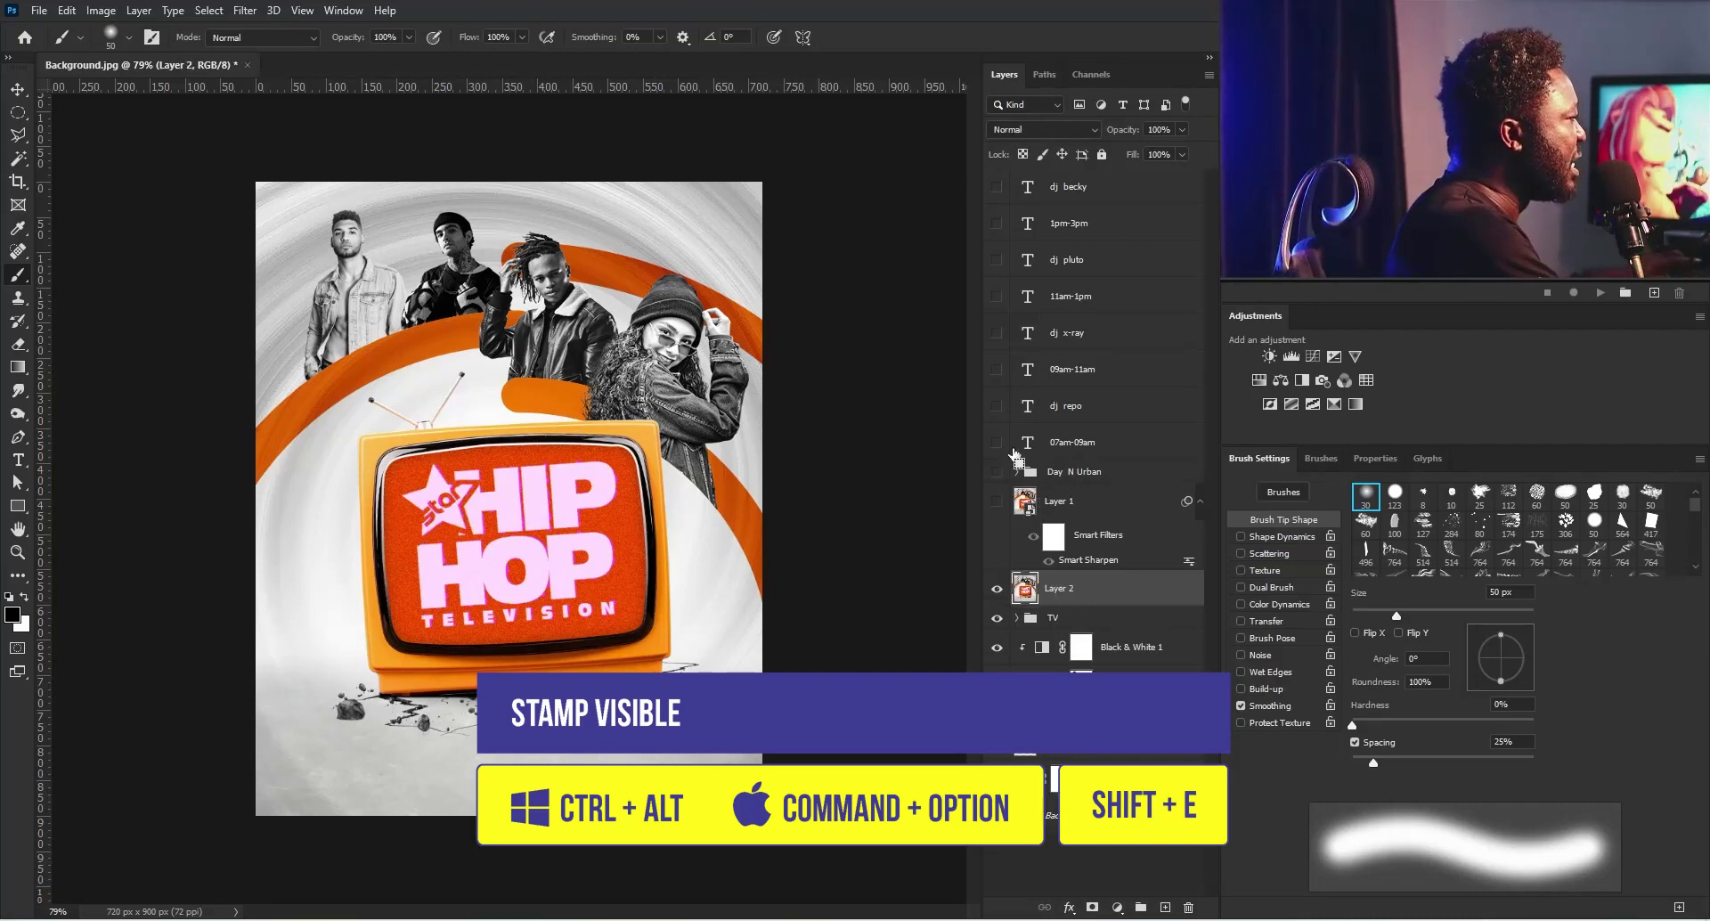
Step: Convert the new stamped layer to a smart object and apply Smart Sharpen at 117% Amount, 0.4 px Radius, 9% Reduce Noise, removing Gaussian Blur
right_click(1114, 590)
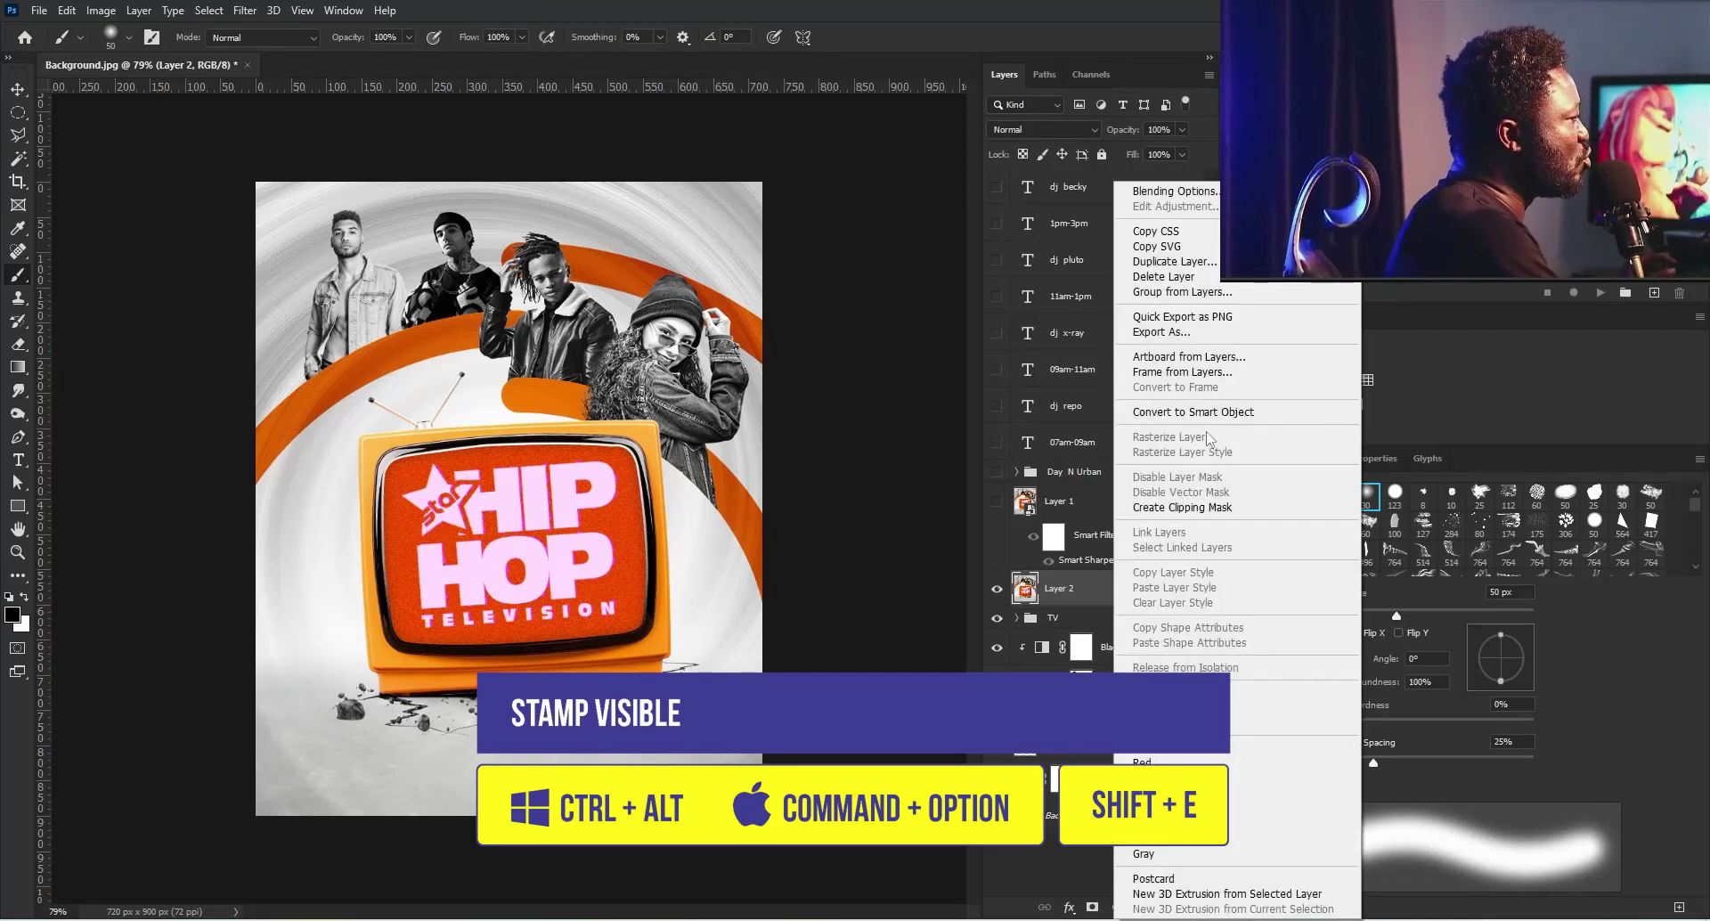
click(1212, 415)
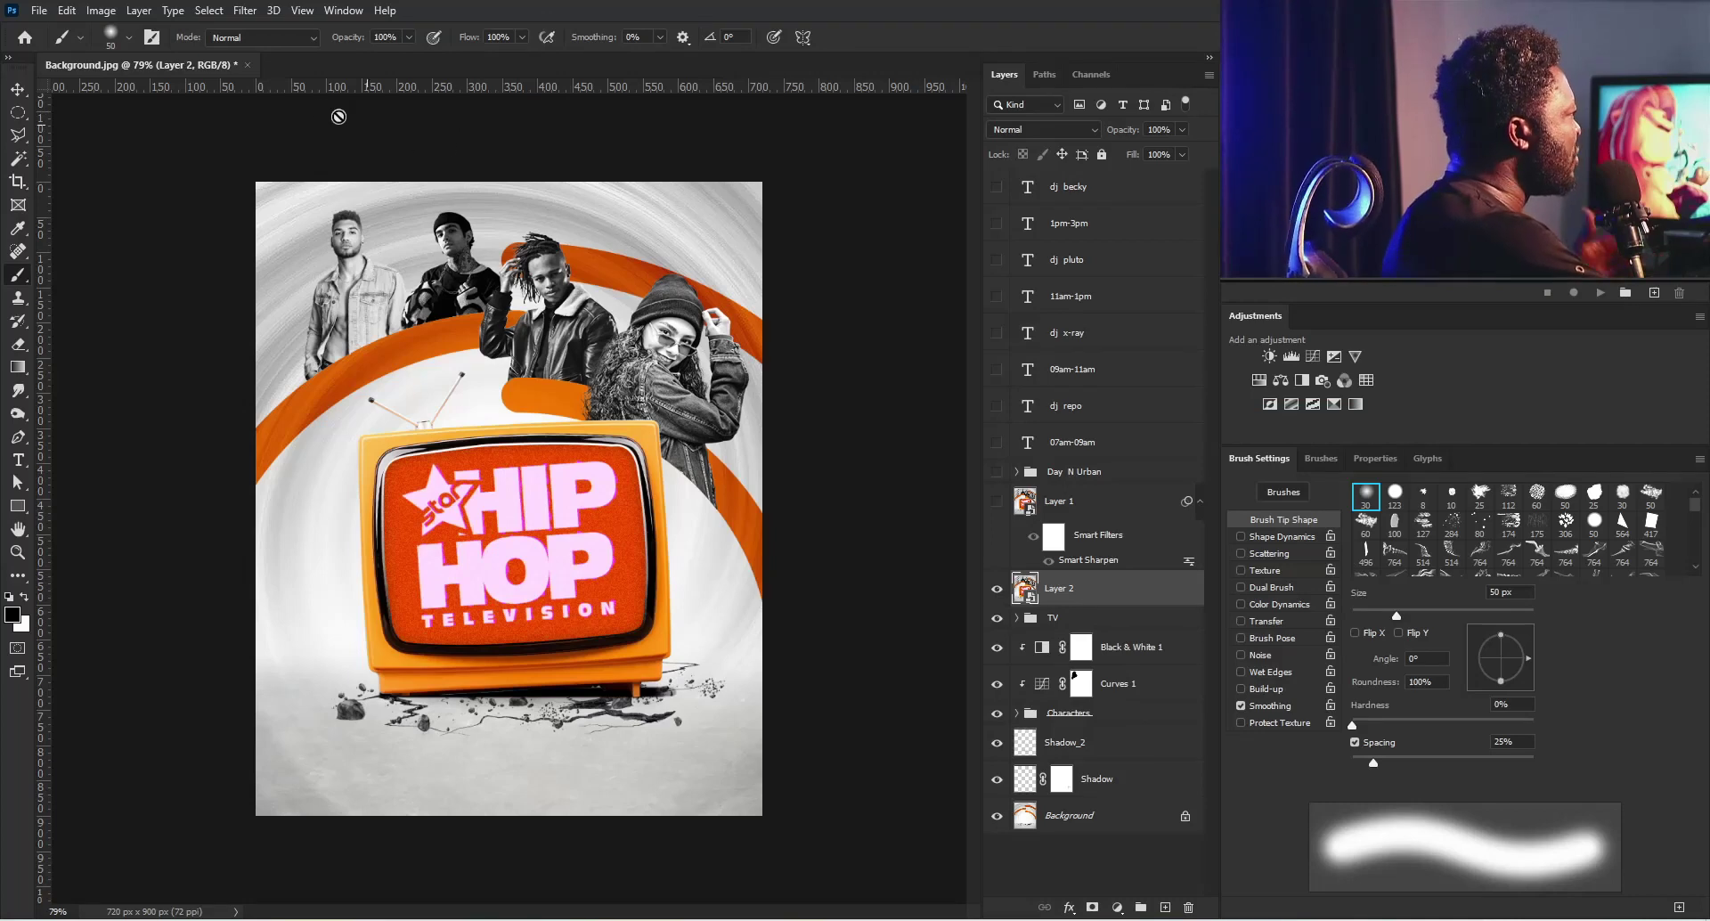
click(246, 10)
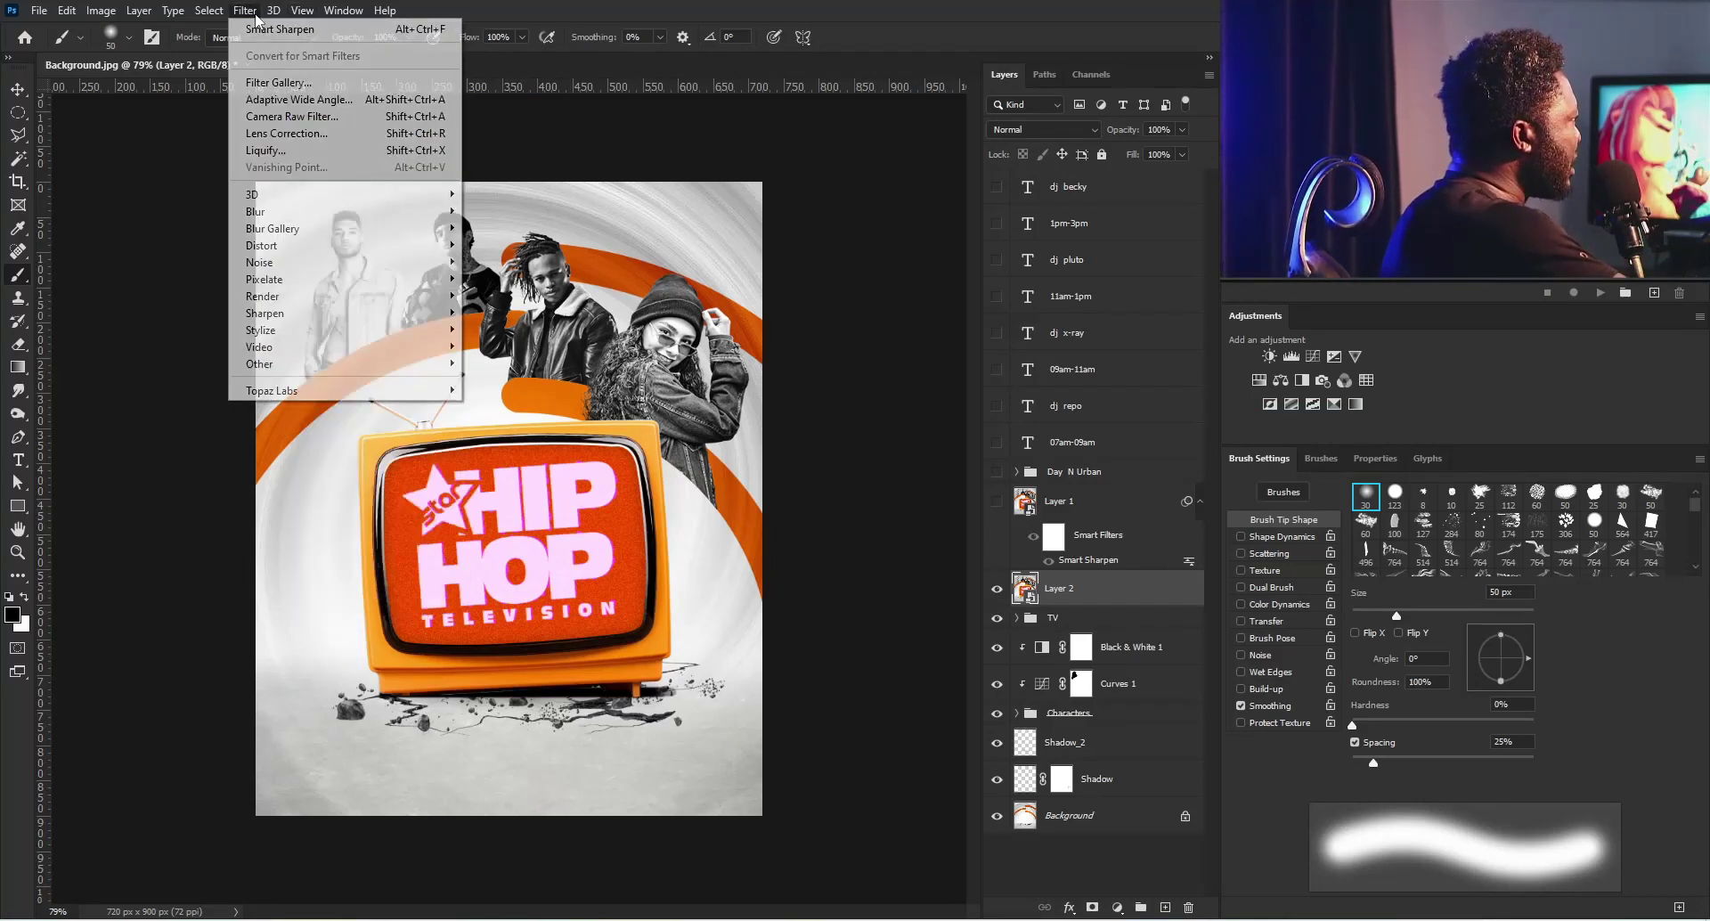
click(265, 38)
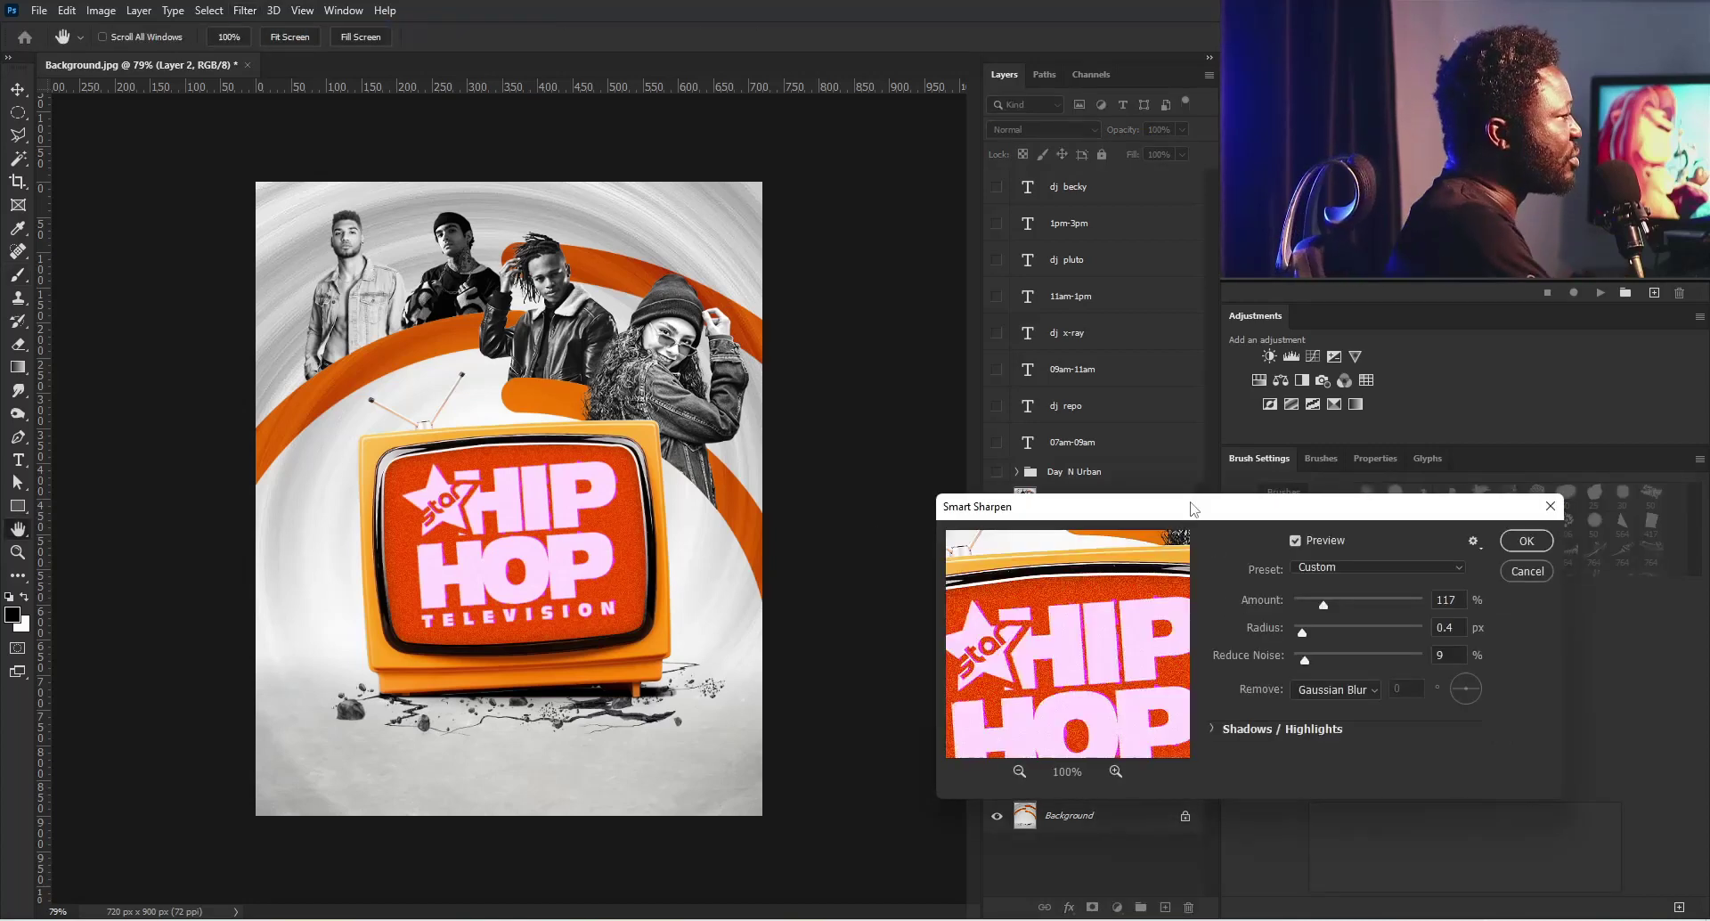
drag(1194, 509, 1251, 607)
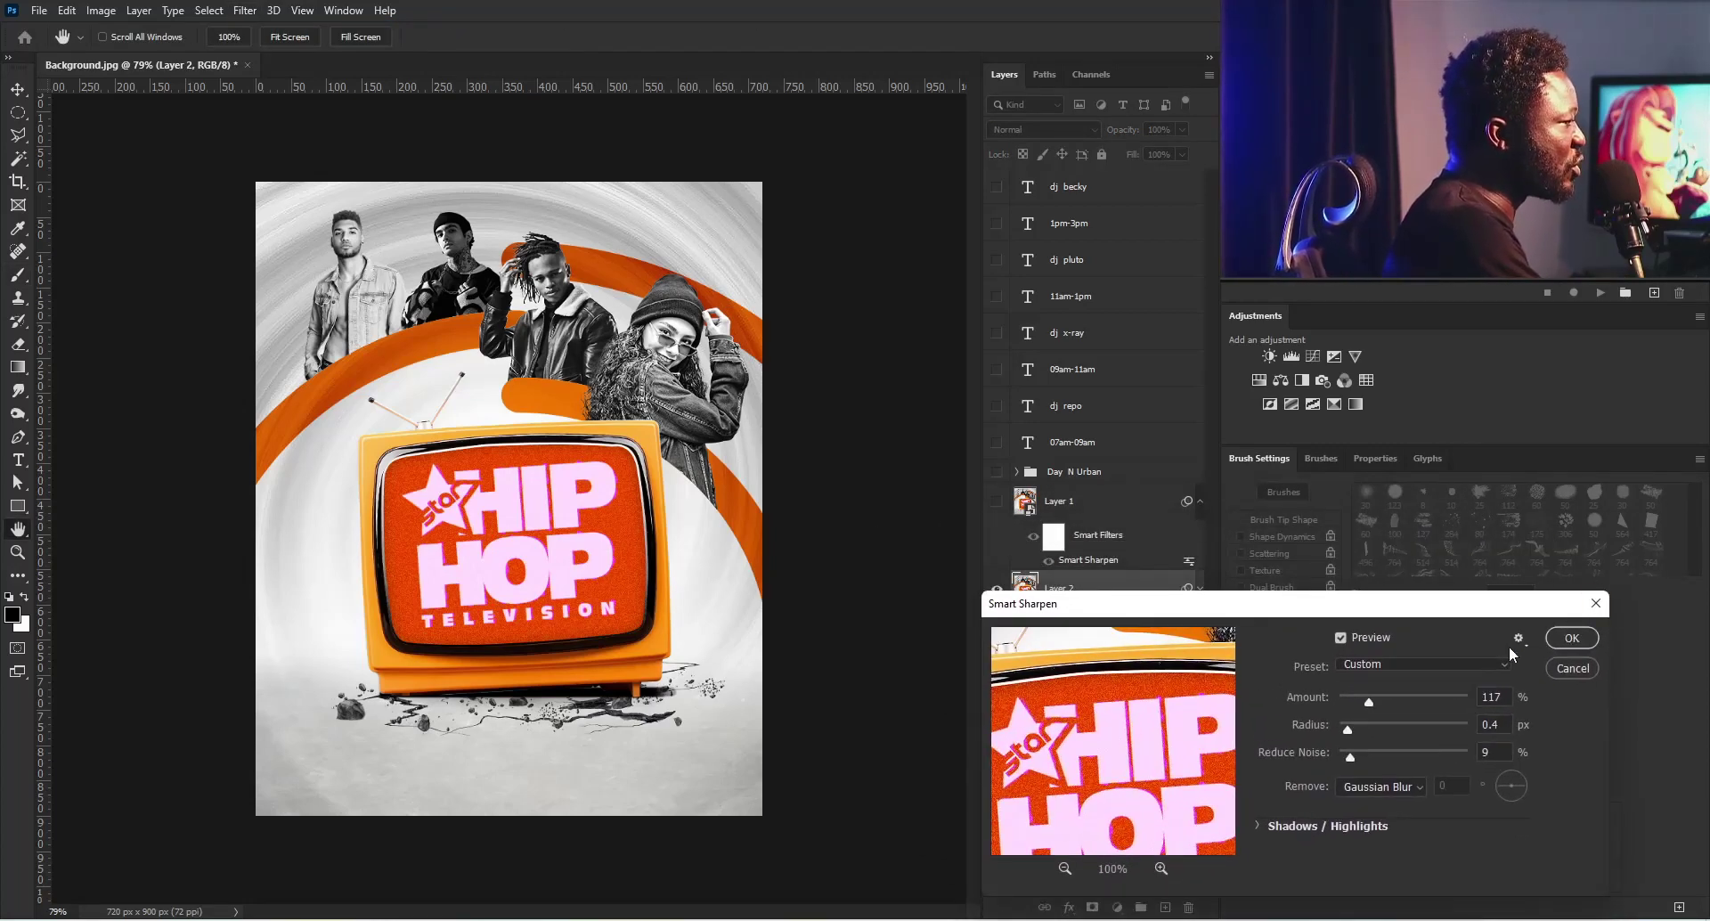
click(1572, 638)
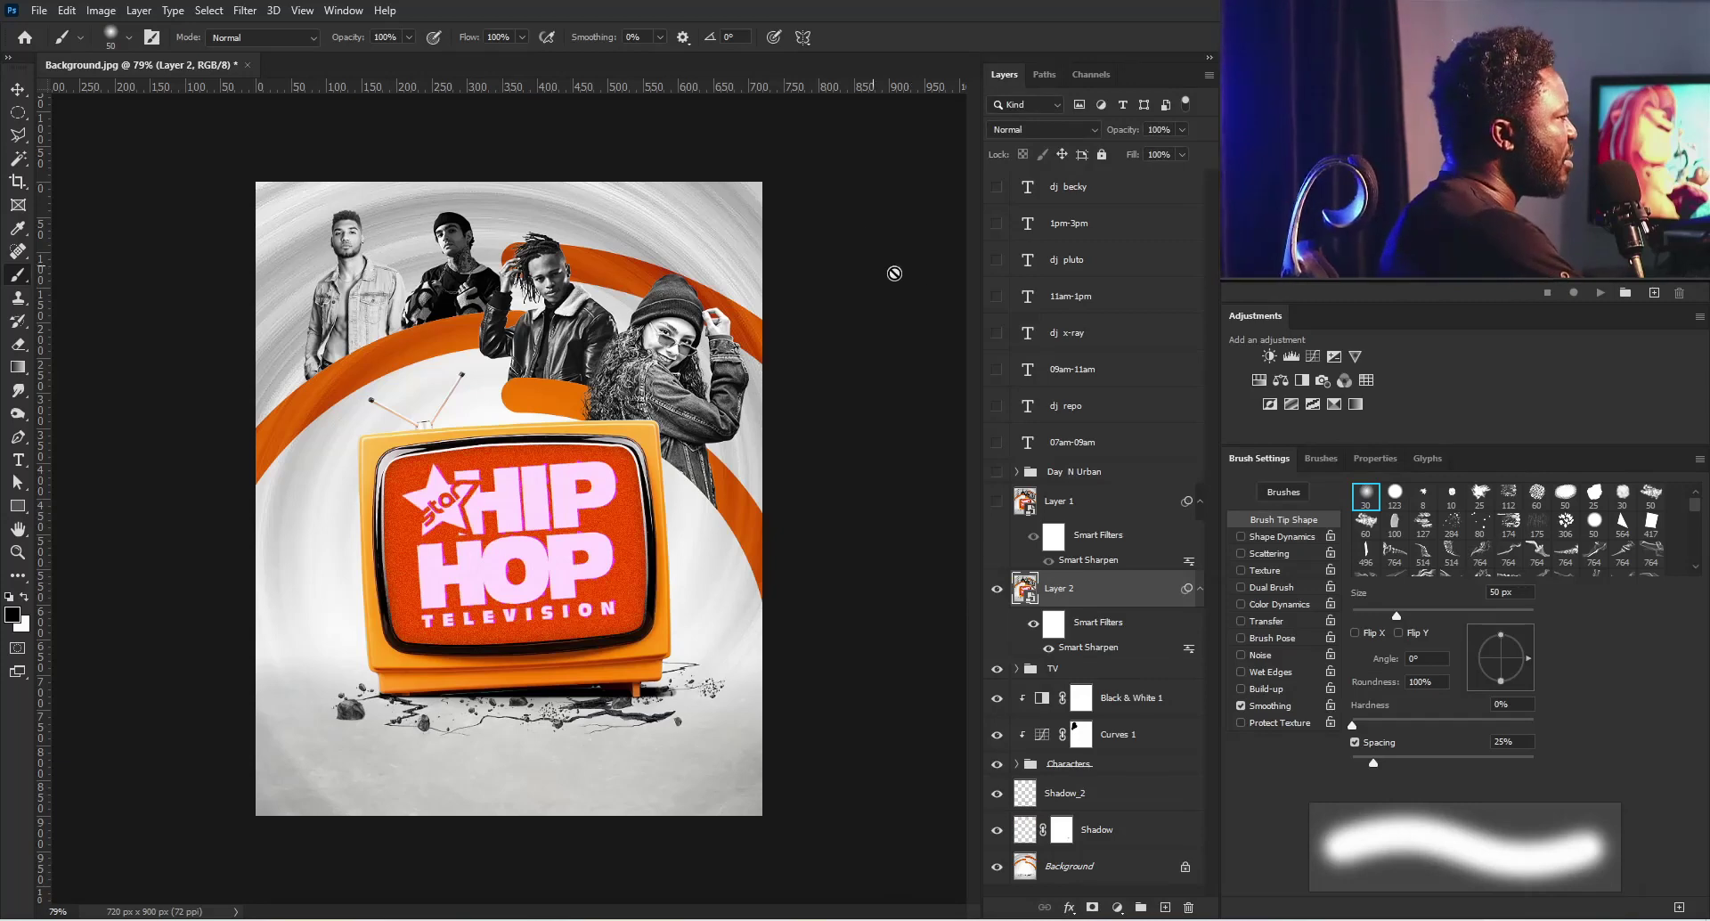
Step: Show the DJ name and time texts and the Day N Urban group again, and delete the hidden Layer 1
drag(997, 186, 997, 408)
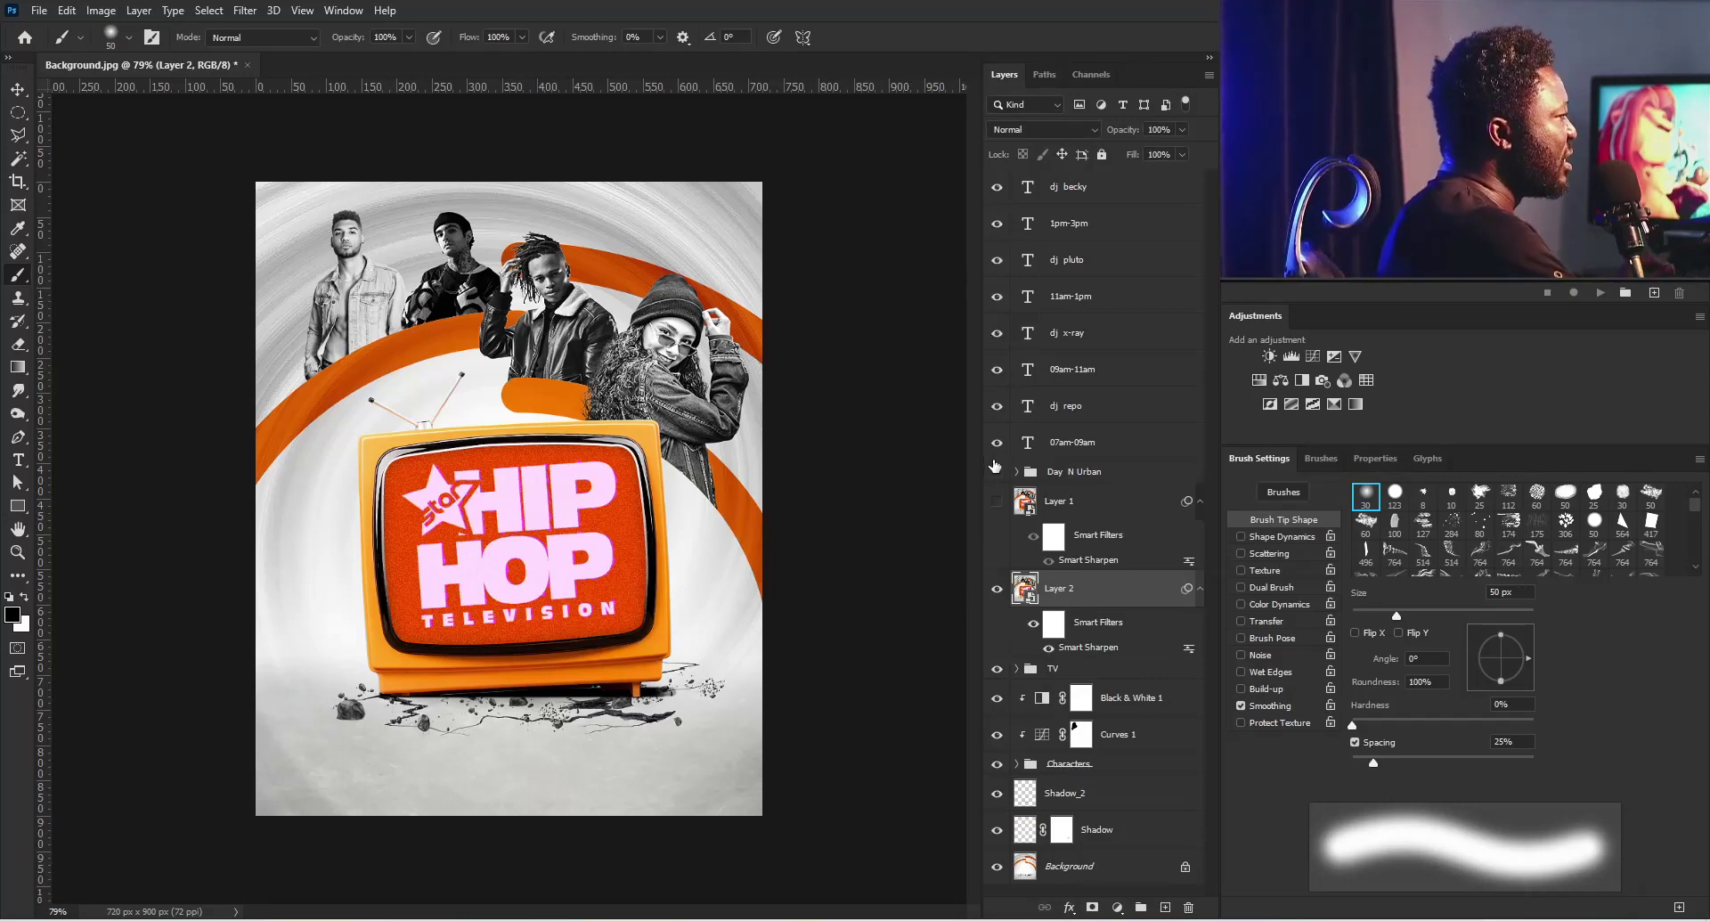
drag(1002, 472, 1002, 488)
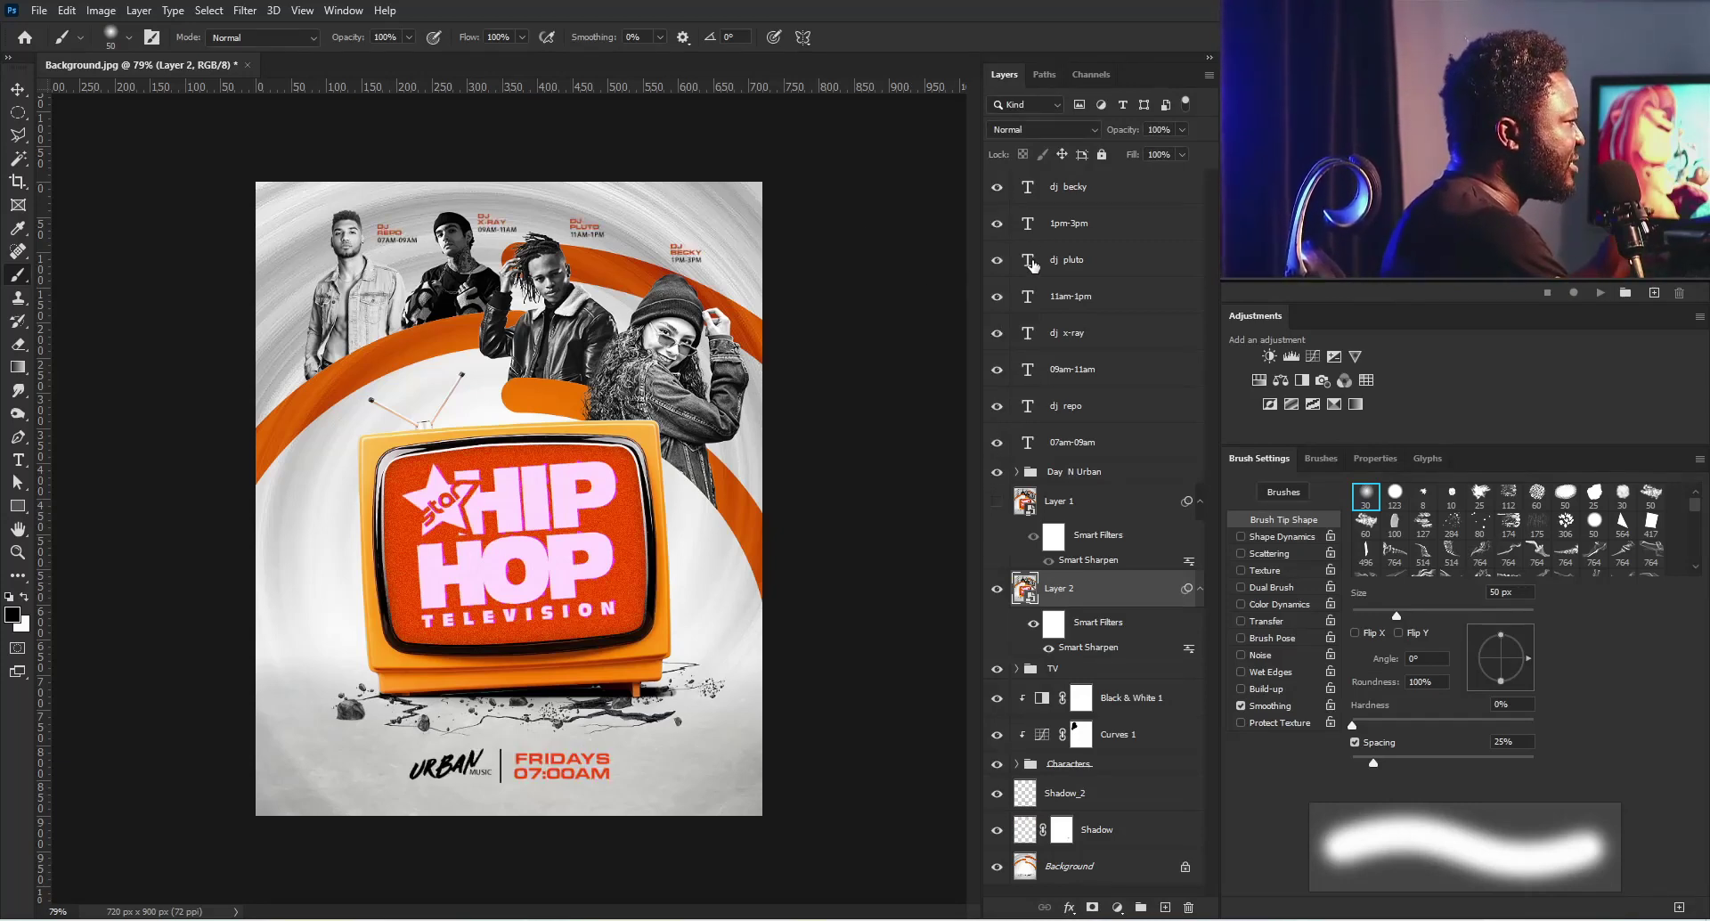
drag(1104, 517, 1194, 901)
mouse_move(586, 433)
mouse_down()
mouse_move(559, 440)
mouse_move(603, 458)
mouse_up()
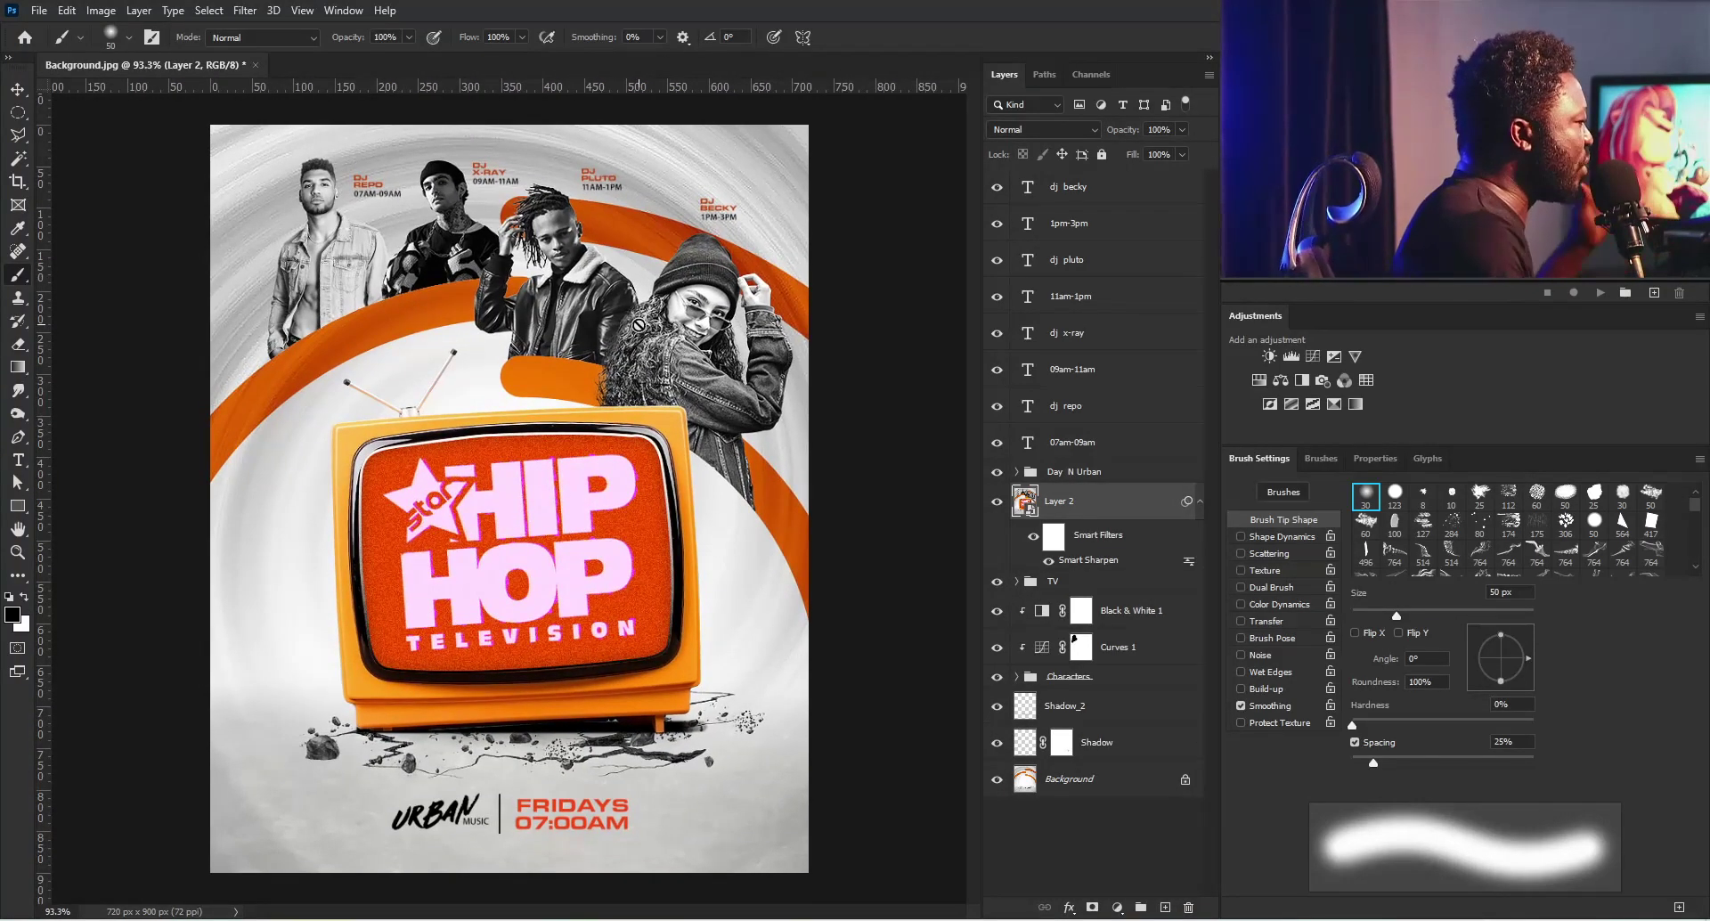